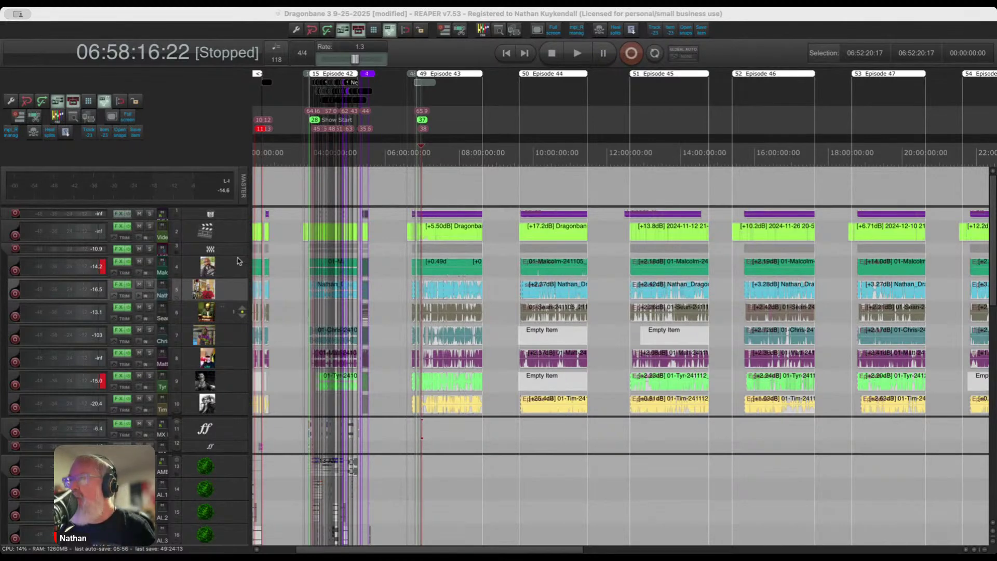
# Reduce the height of the ruler's region and marker lanes above the timeline.
pyautogui.scroll(-4, 497, 240)
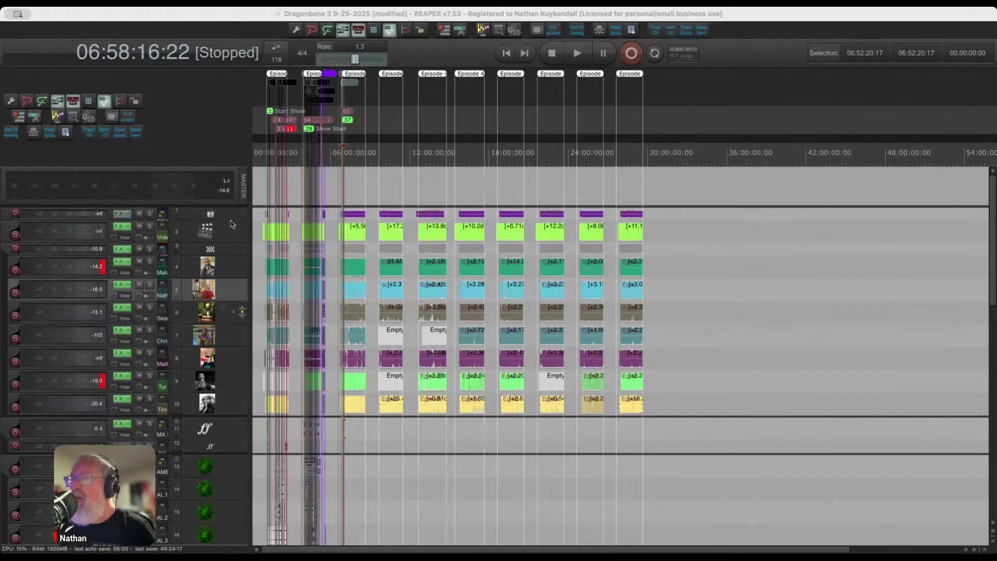
pyautogui.moveTo(228, 164); pyautogui.dragTo(229, 103)
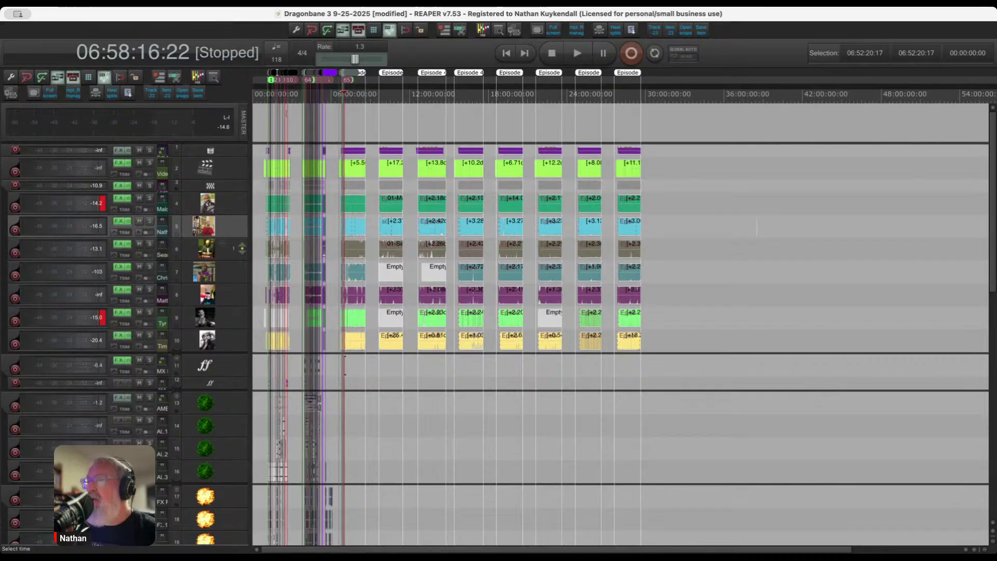
# Examine the episode regions along the timeline, from the whole project down to the Episode 43 dialogue recordings.
pyautogui.scroll(6, 290, 183)
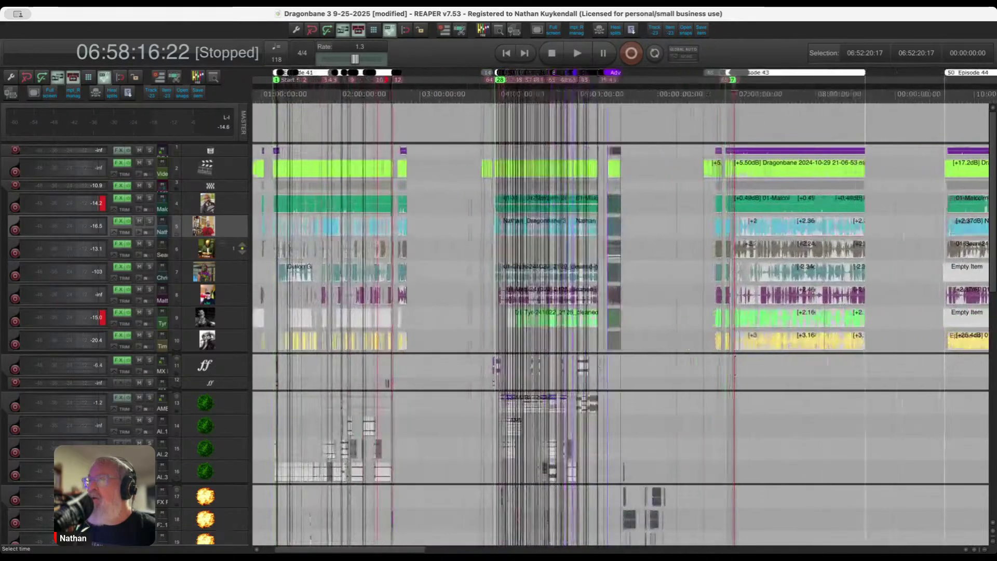
pyautogui.scroll(-3, 621, 311)
pyautogui.scroll(3, 620, 311)
pyautogui.scroll(-4, 287, 311)
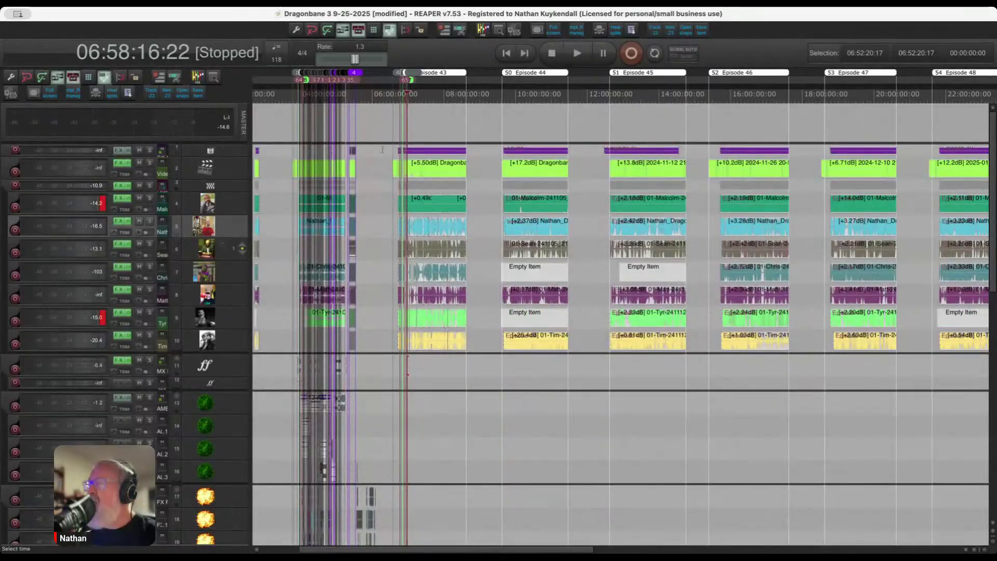
pyautogui.scroll(4, 416, 155)
pyautogui.scroll(8, 416, 156)
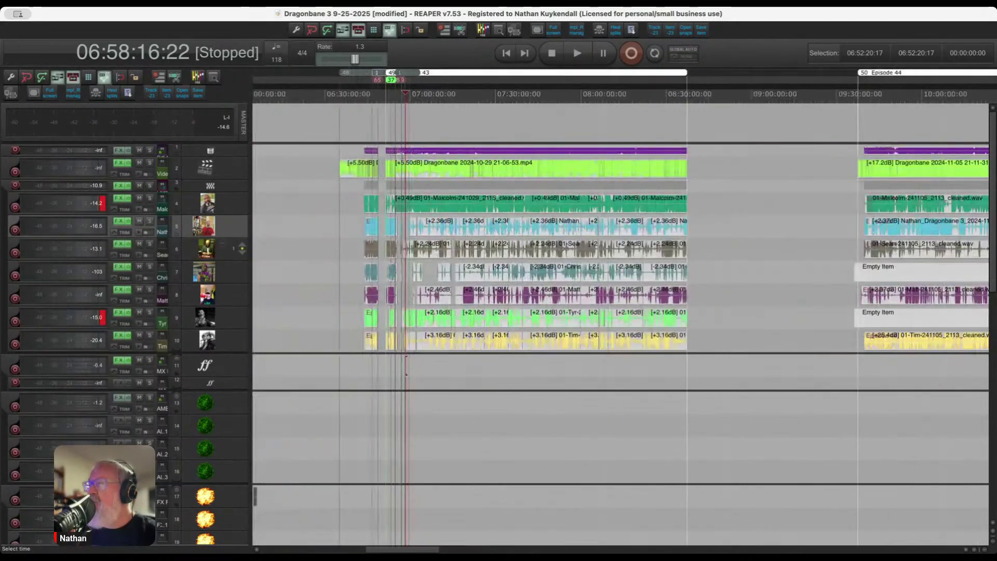
pyautogui.scroll(2, 422, 167)
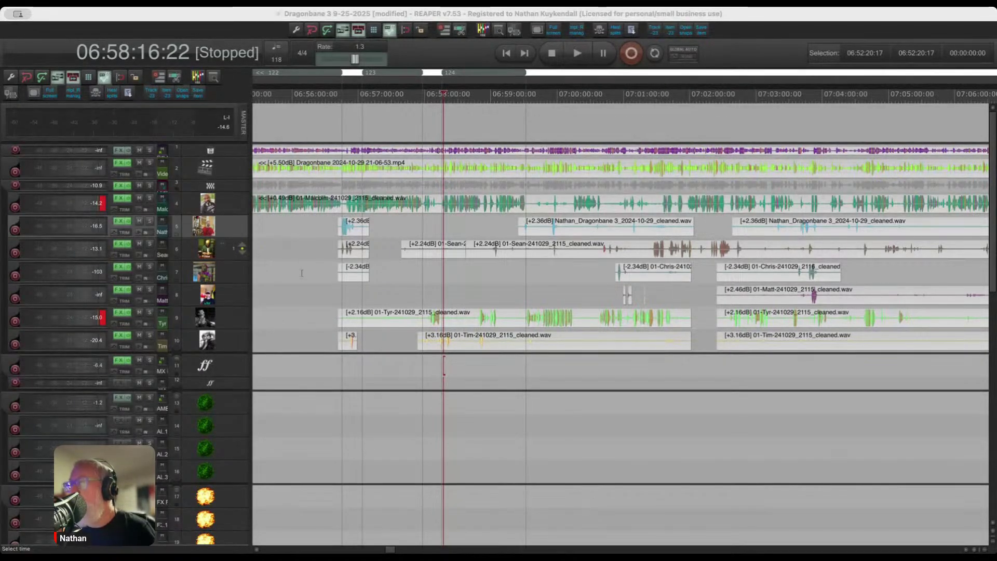
pyautogui.scroll(4, 451, 366)
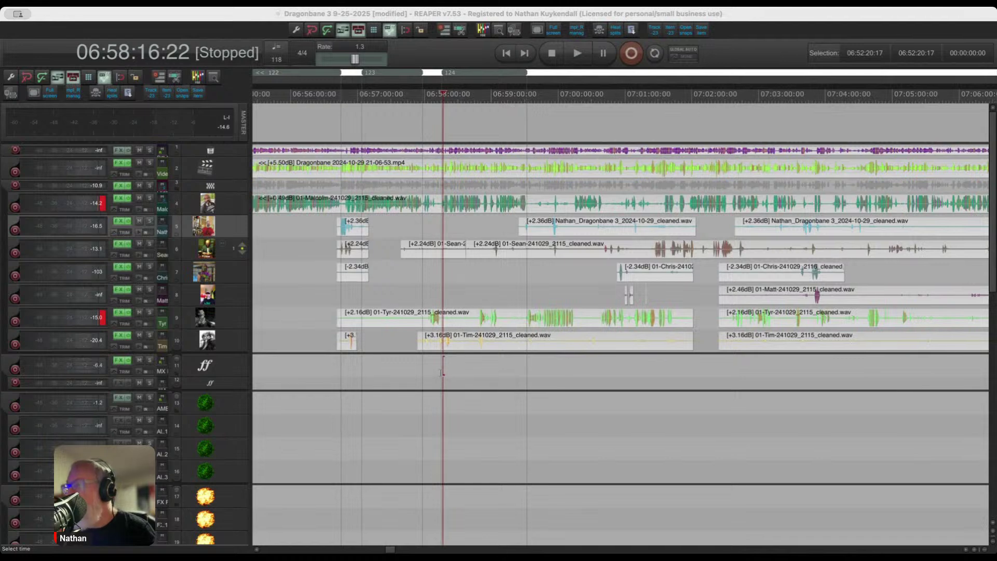
# Place the edit cursor at 06:58:04:13 on the MX folder track and examine the dialogue recordings at a larger track height.
pyautogui.click(420, 365)
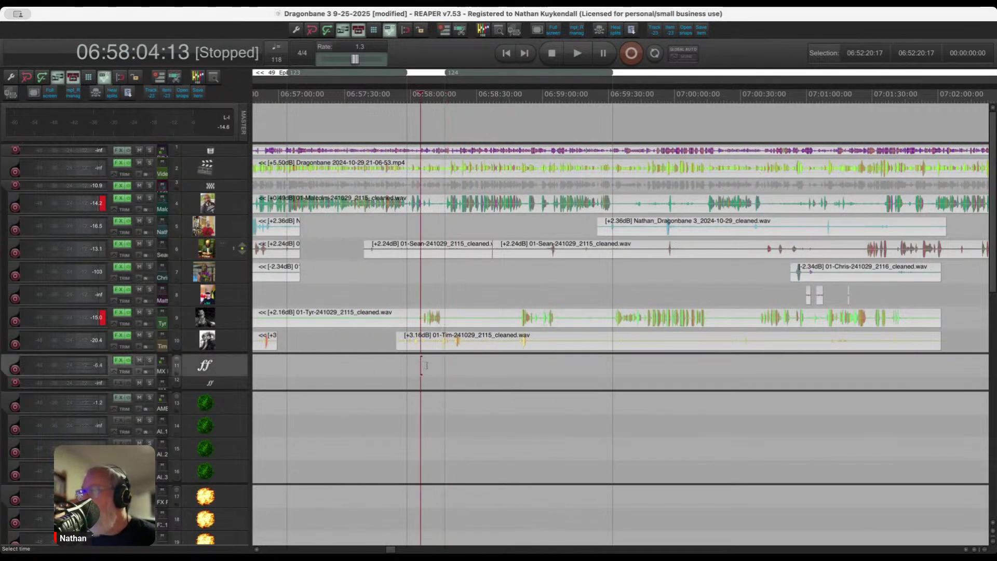
pyautogui.scroll(-1, 426, 365)
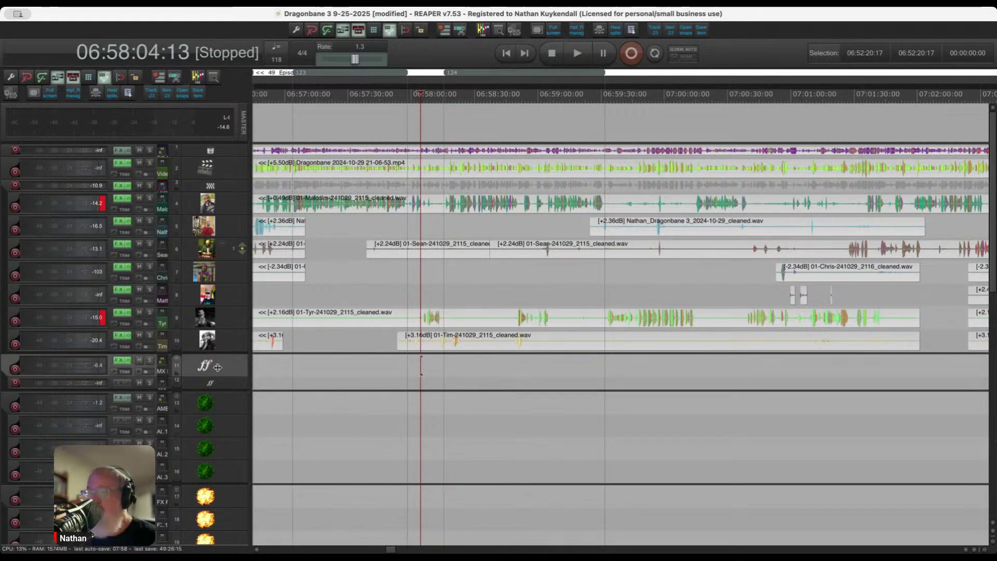
pyautogui.hscroll(2, 219, 369)
pyautogui.hscroll(2, 217, 365)
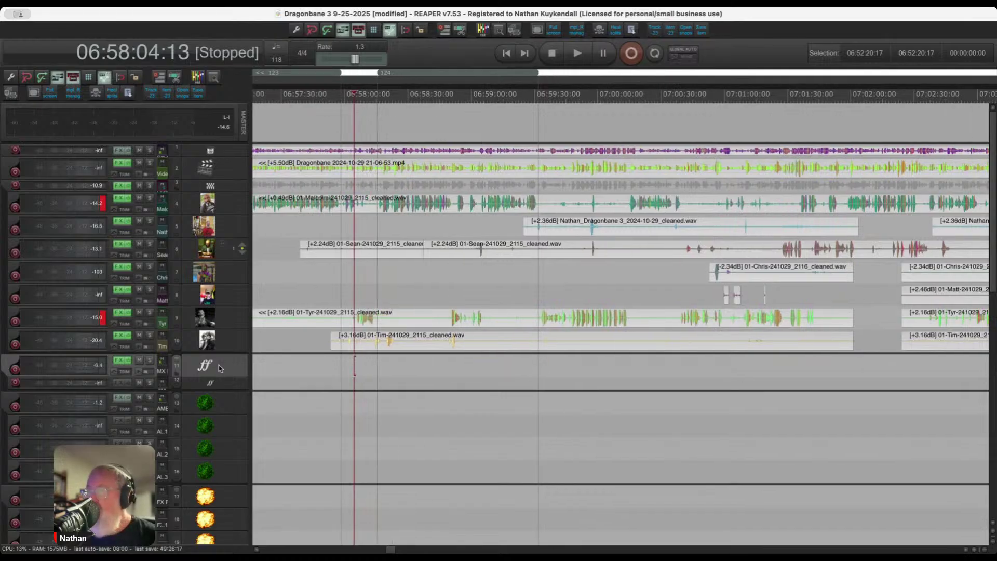
pyautogui.scroll(4, 217, 365)
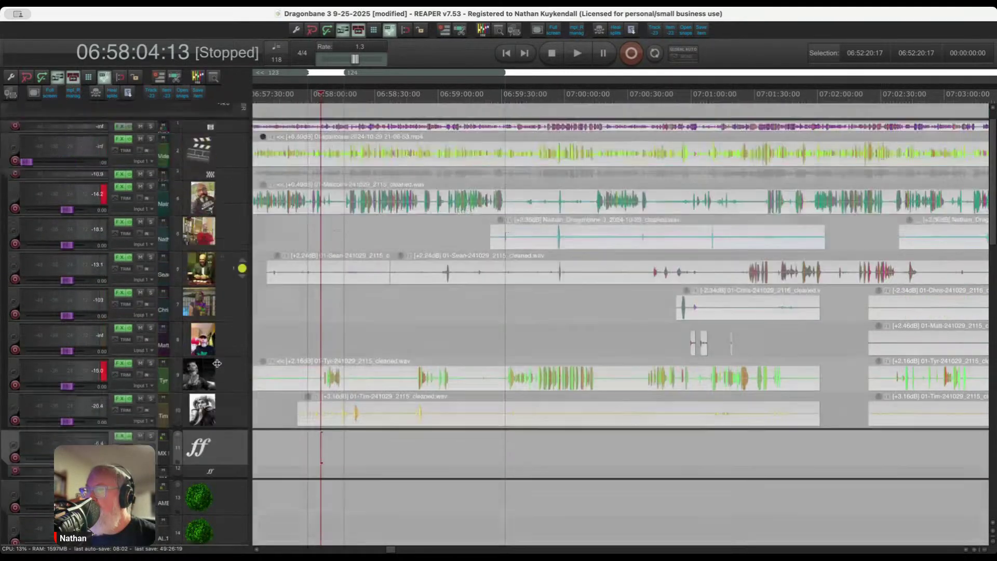
pyautogui.scroll(-3, 324, 370)
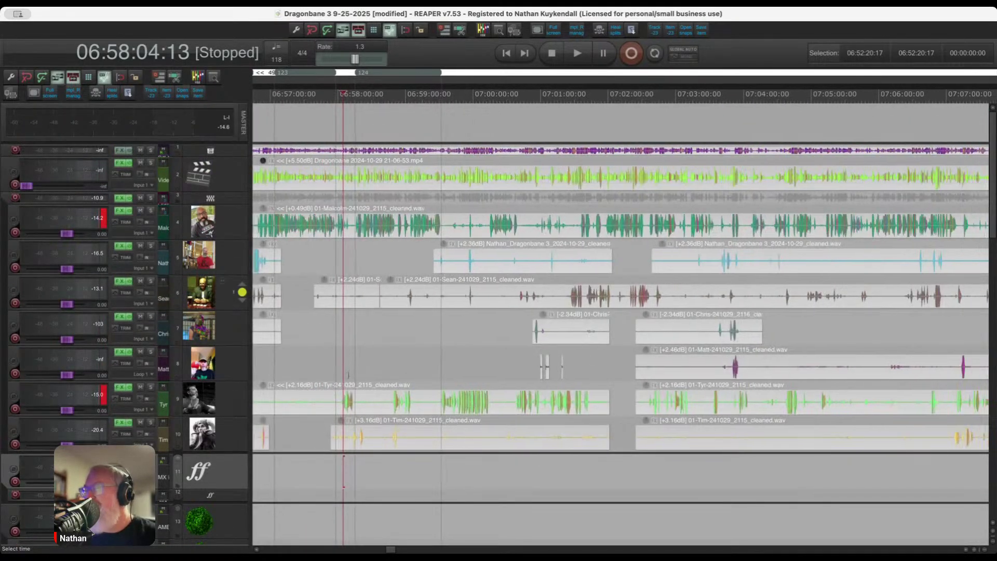
pyautogui.scroll(3, 324, 370)
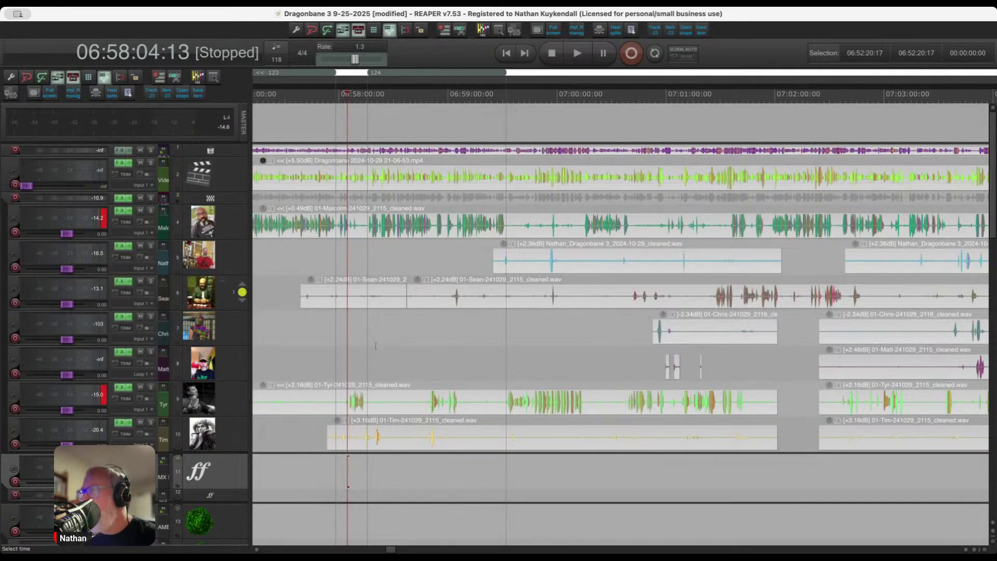
pyautogui.scroll(-6, 370, 332)
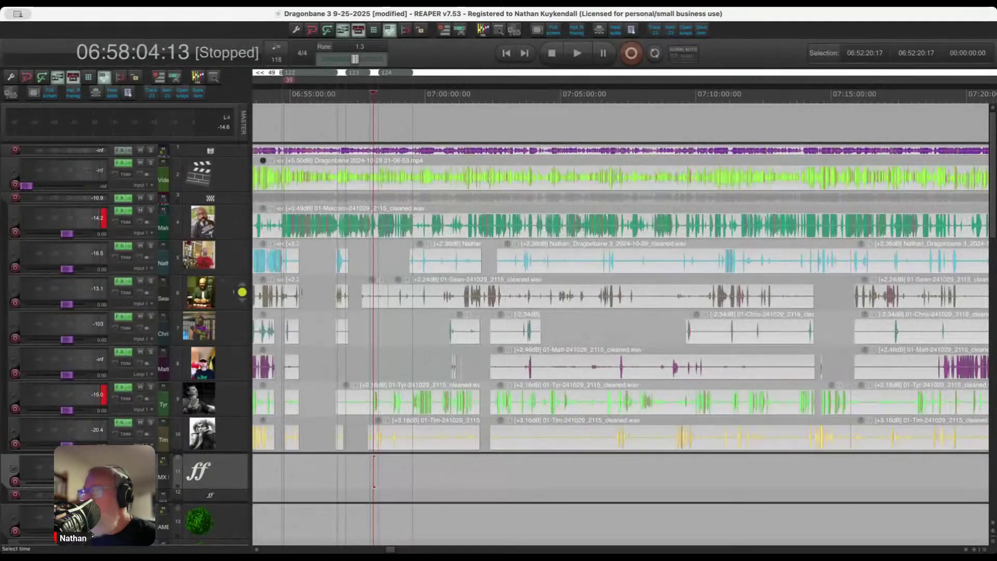
pyautogui.hscroll(3, 222, 291)
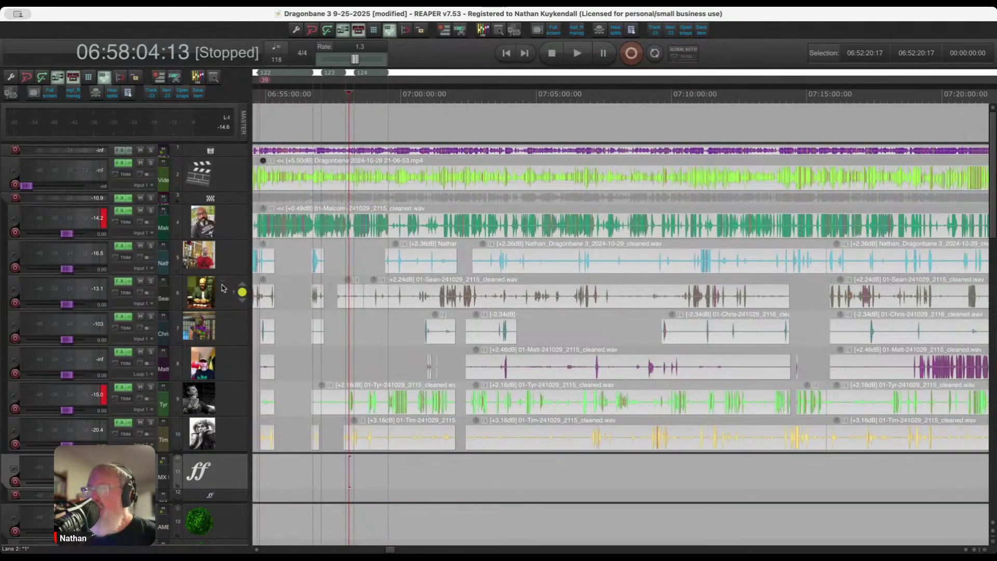
pyautogui.scroll(3, 222, 287)
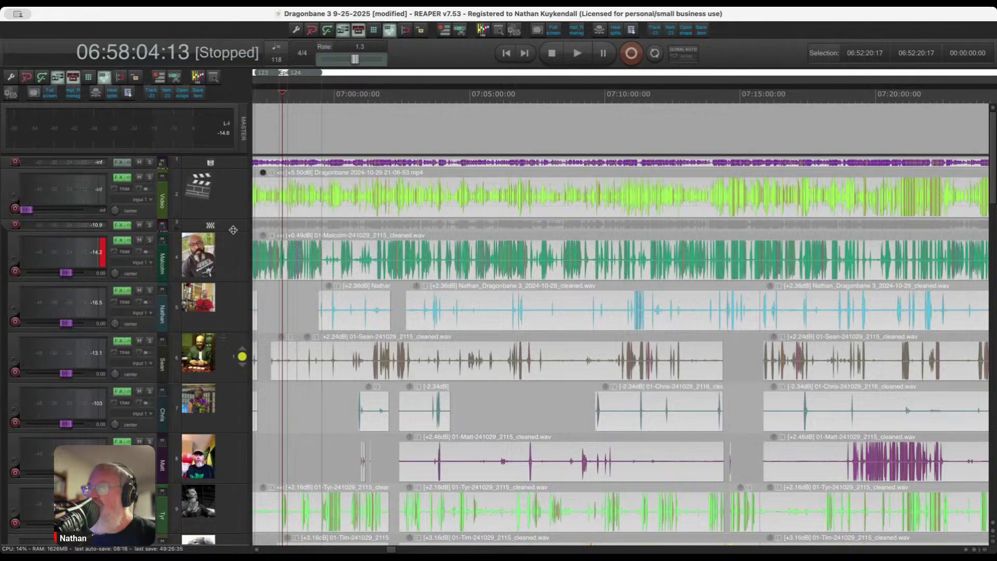
# Inspect the Backup track's dialog group recording at full height and return the track to a compact height.
pyautogui.click(232, 165)
pyautogui.scroll(4, 234, 166)
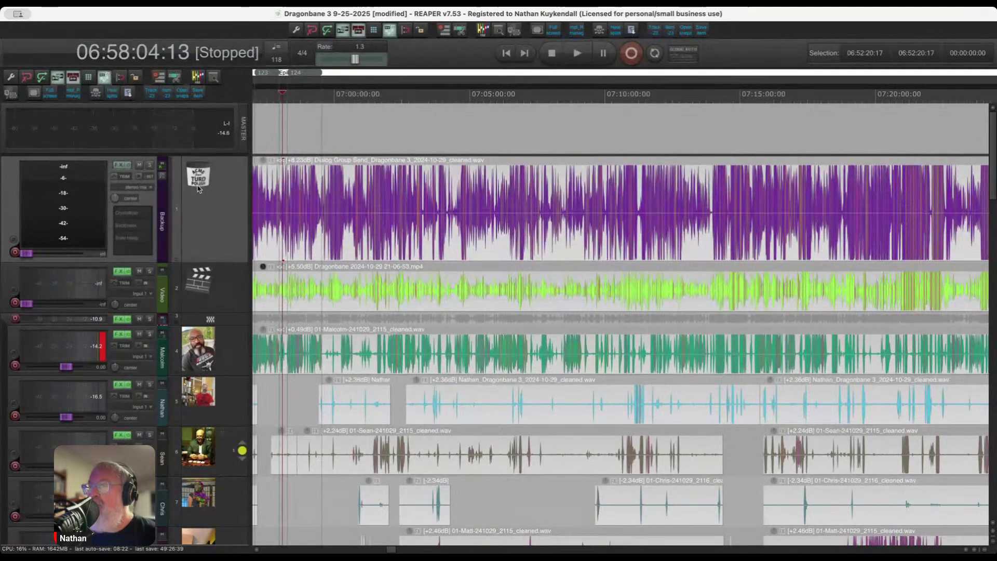
pyautogui.scroll(-3, 337, 241)
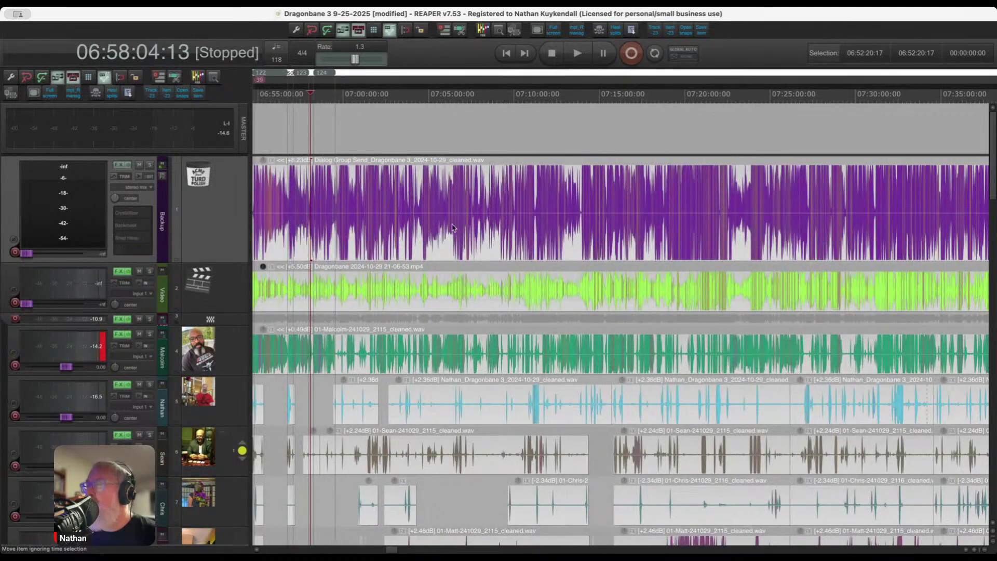
pyautogui.scroll(-1, 453, 227)
pyautogui.scroll(-1, 454, 227)
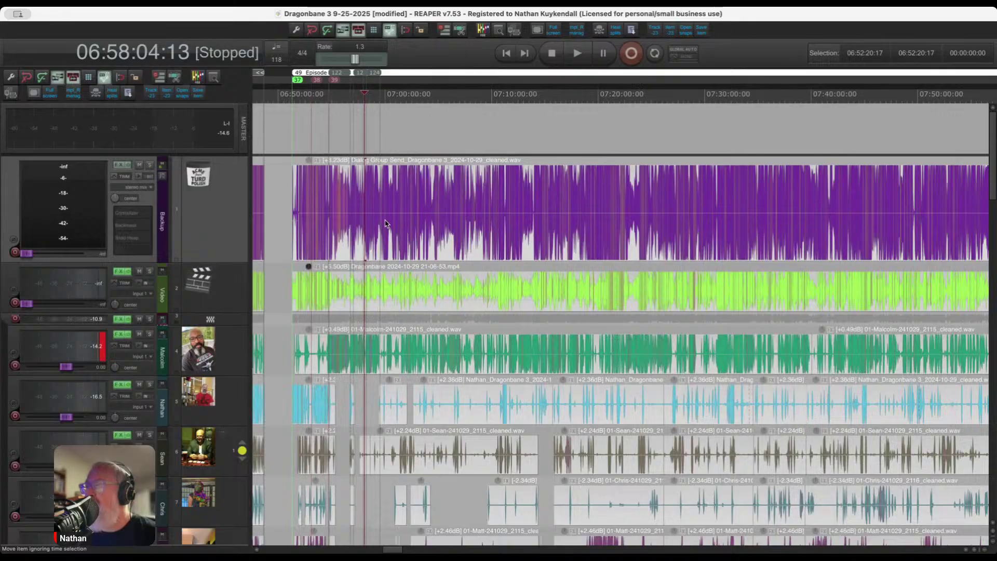
pyautogui.scroll(1, 385, 223)
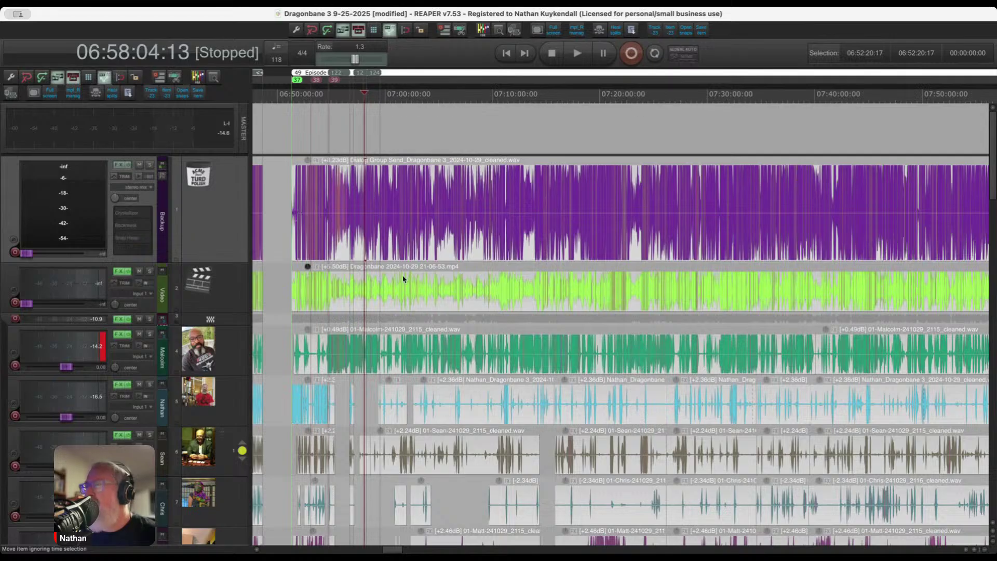
pyautogui.scroll(1, 298, 286)
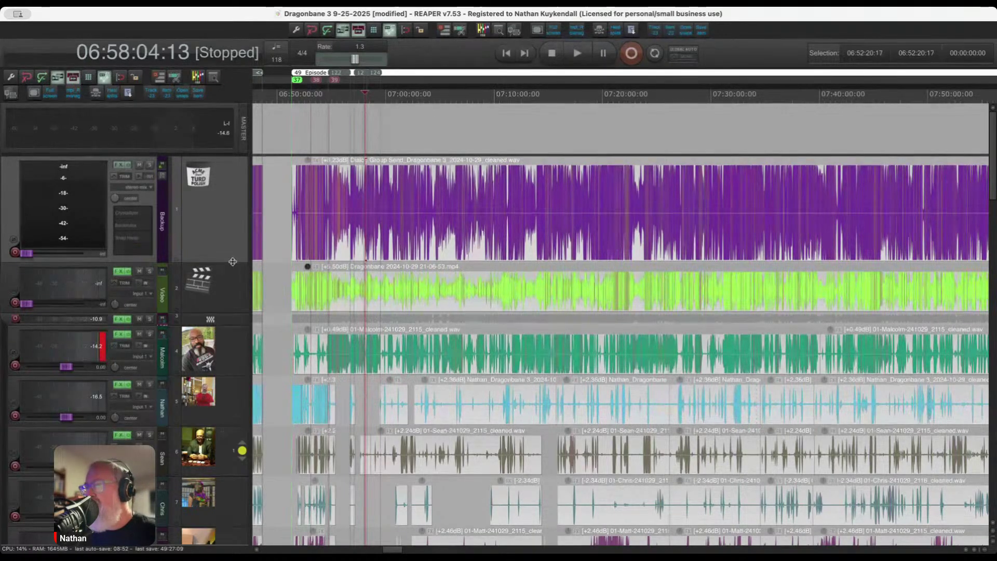
pyautogui.hotkey('ctrl', 'Down')
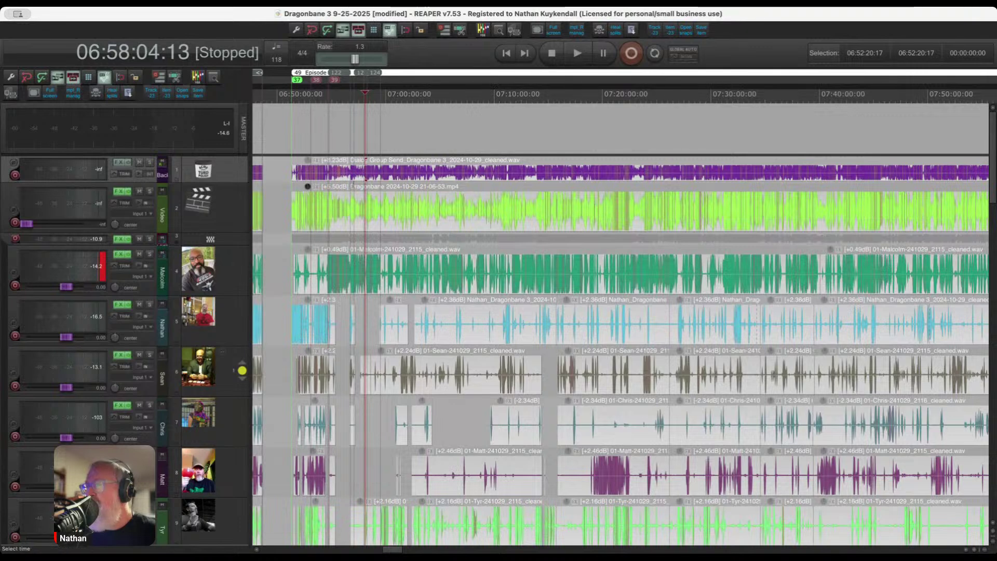
# Place the edit cursor at 06:56:21:02 on the Video track.
pyautogui.click(403, 96)
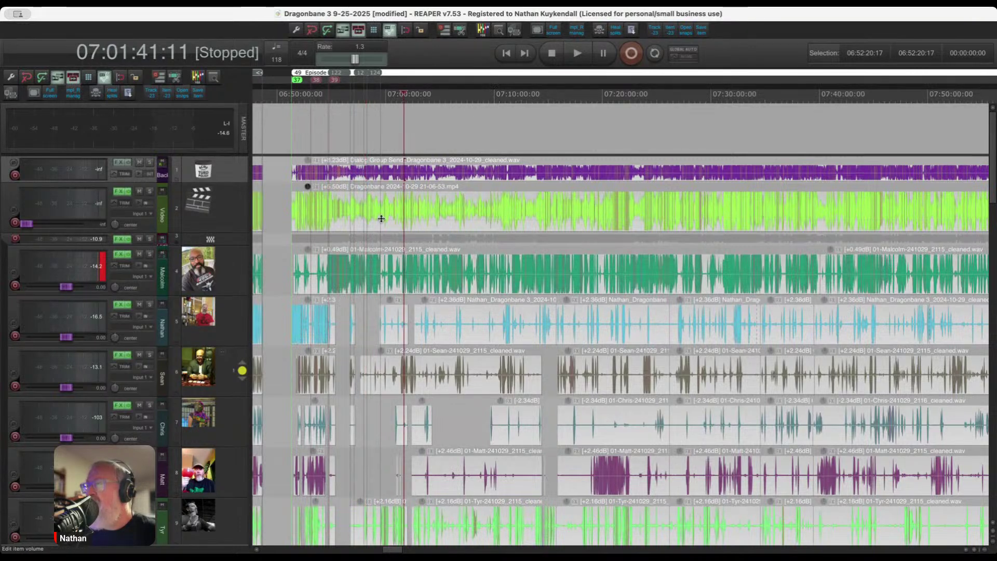
pyautogui.click(347, 219)
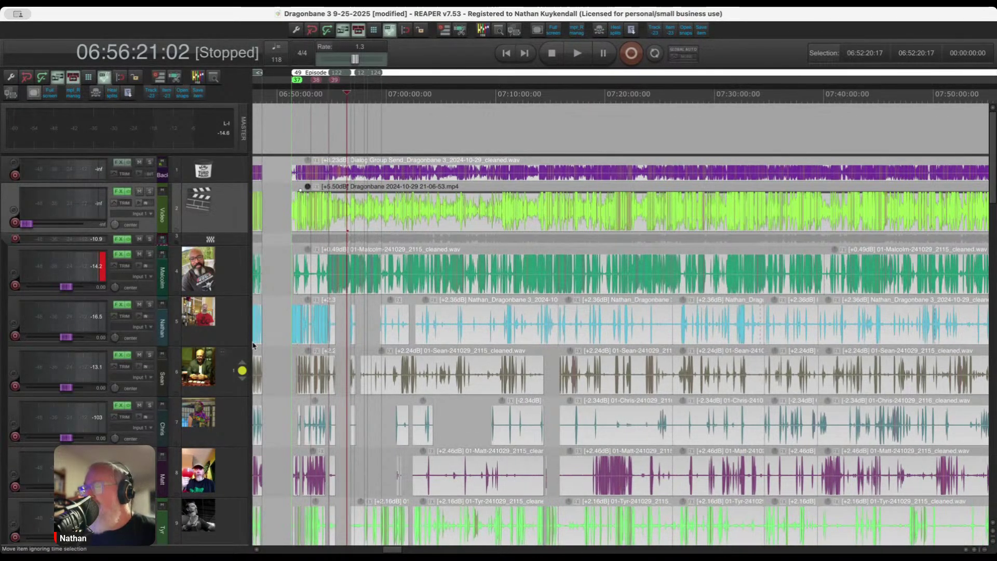
# Go through the cast members' dialogue tracks one by one, selecting each from track 4 down to track 10.
pyautogui.scroll(-1, 242, 332)
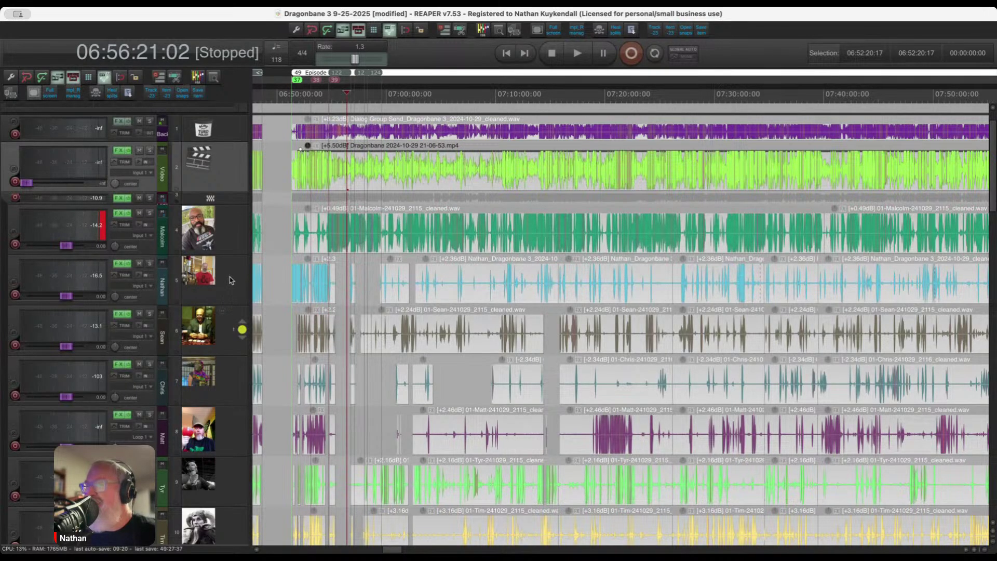
pyautogui.scroll(-1, 224, 284)
pyautogui.scroll(-1, 223, 280)
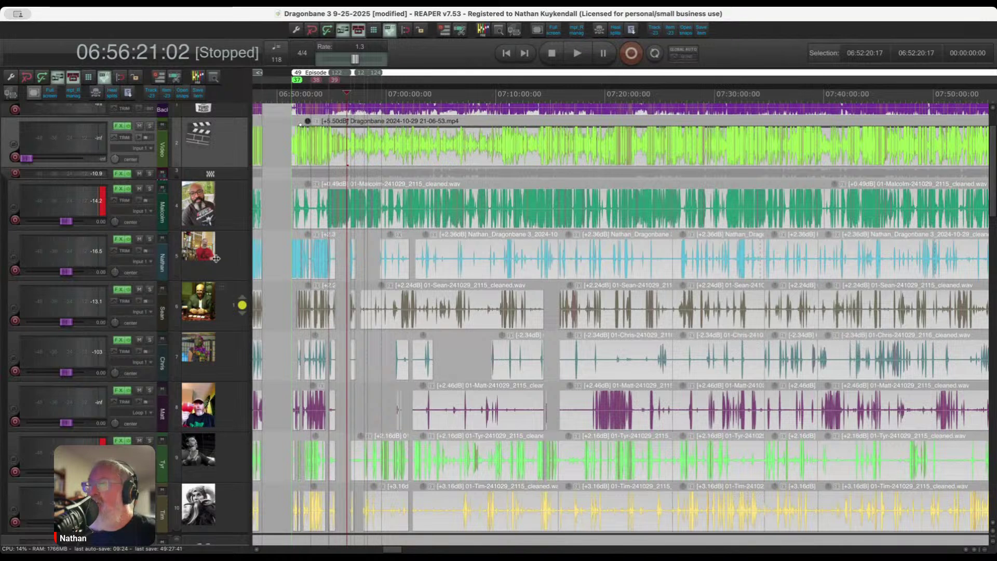
pyautogui.click(233, 210)
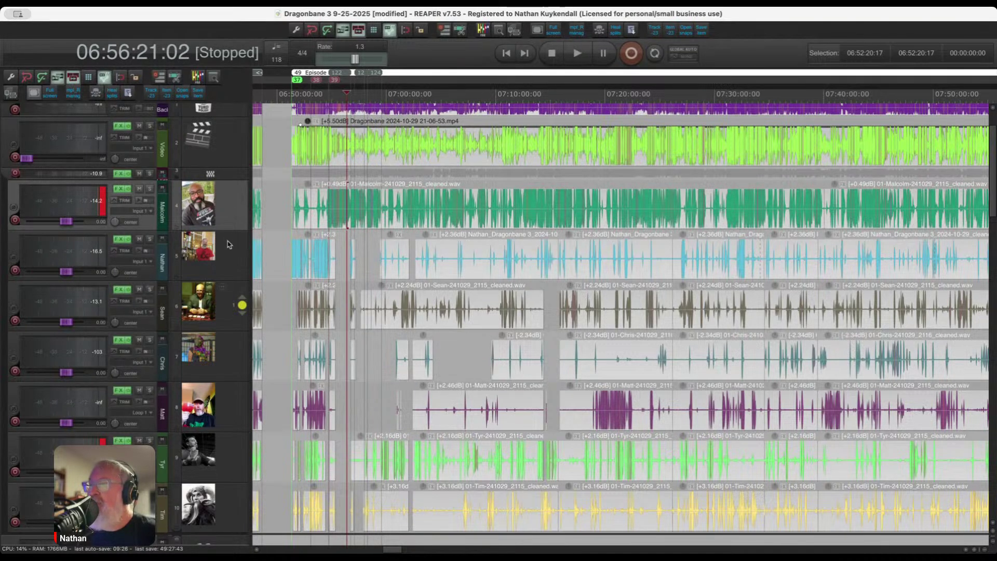
pyautogui.click(232, 260)
pyautogui.click(226, 313)
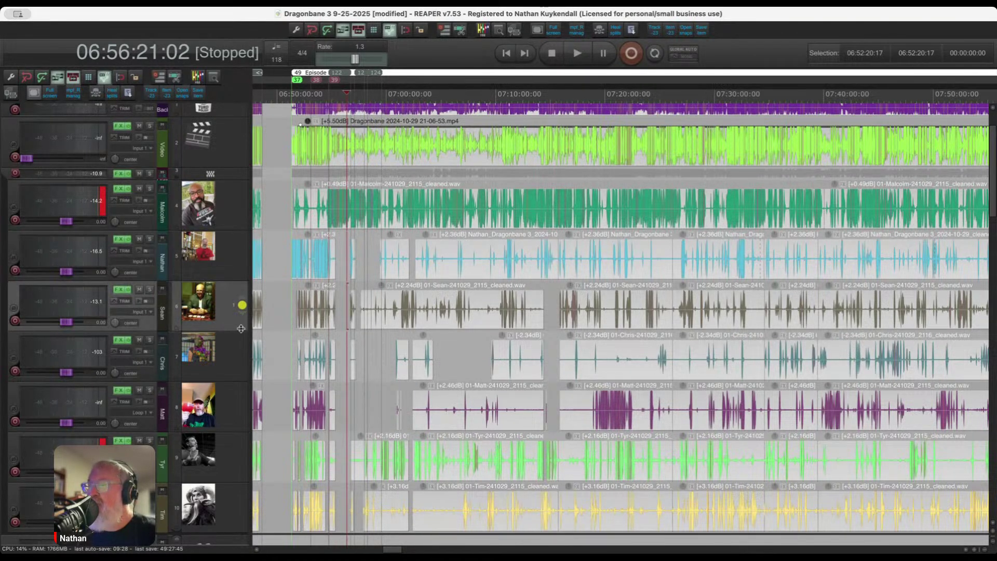
pyautogui.click(232, 358)
pyautogui.click(232, 404)
pyautogui.scroll(-1, 232, 406)
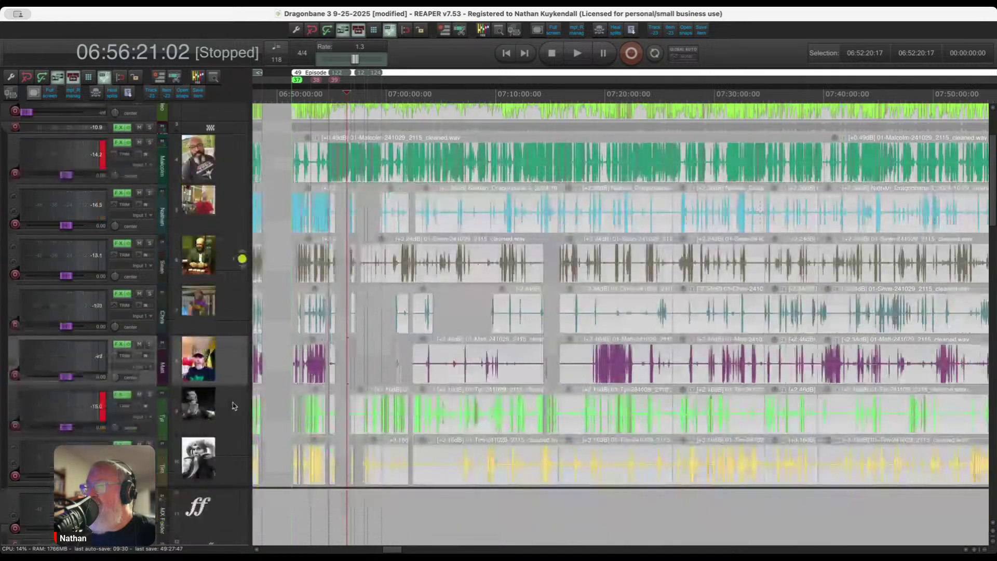
pyautogui.click(232, 404)
pyautogui.click(242, 467)
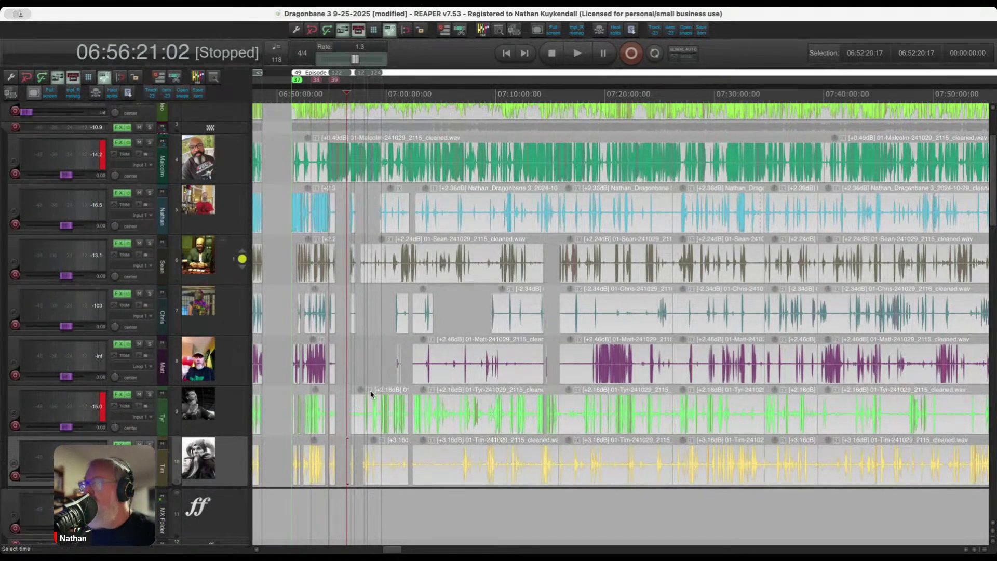
# Examine the dialogue waveform on track 4 in close detail around 06:58:20.
pyautogui.scroll(4, 371, 393)
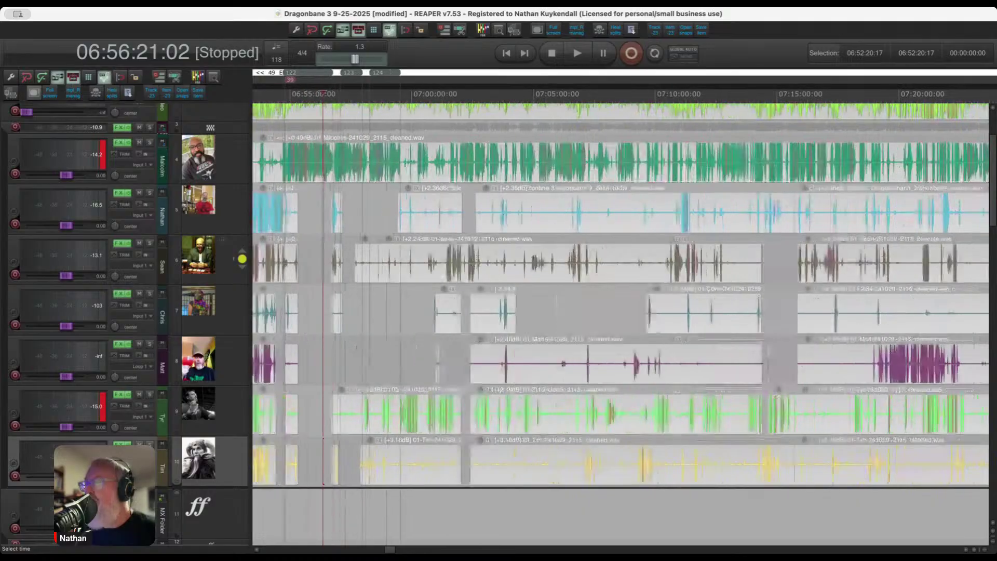
pyautogui.scroll(3, 374, 179)
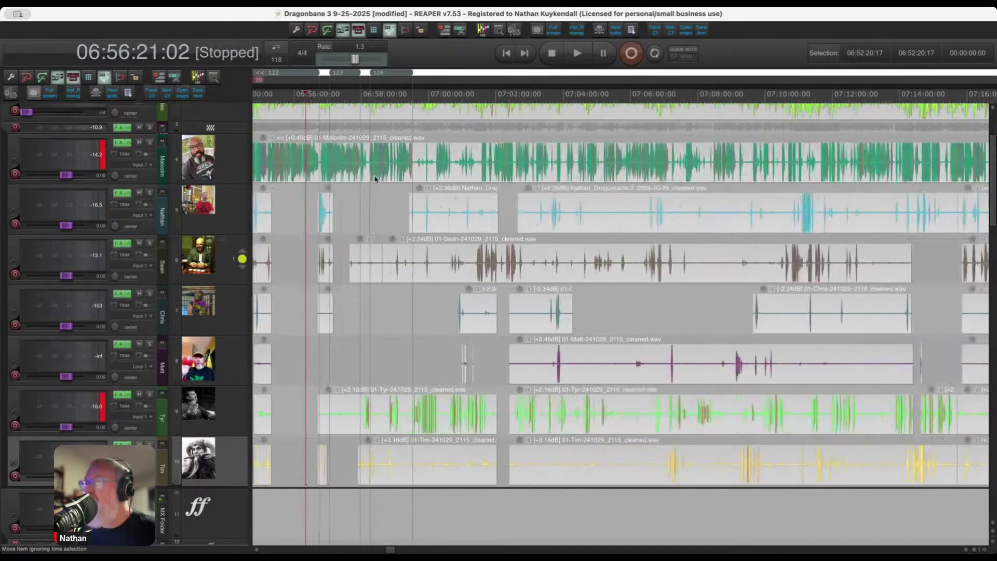
pyautogui.scroll(8, 375, 179)
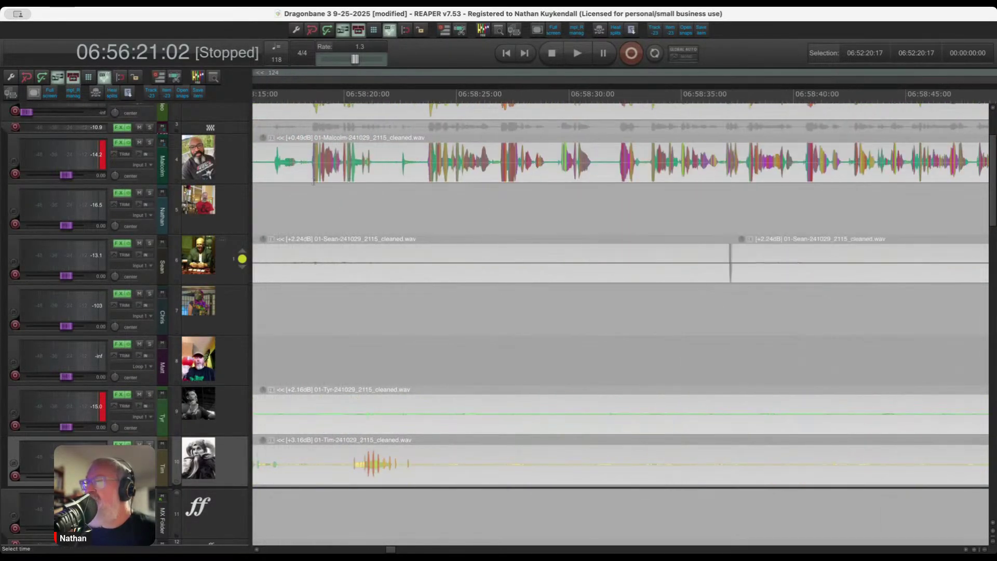
pyautogui.scroll(-1, 319, 182)
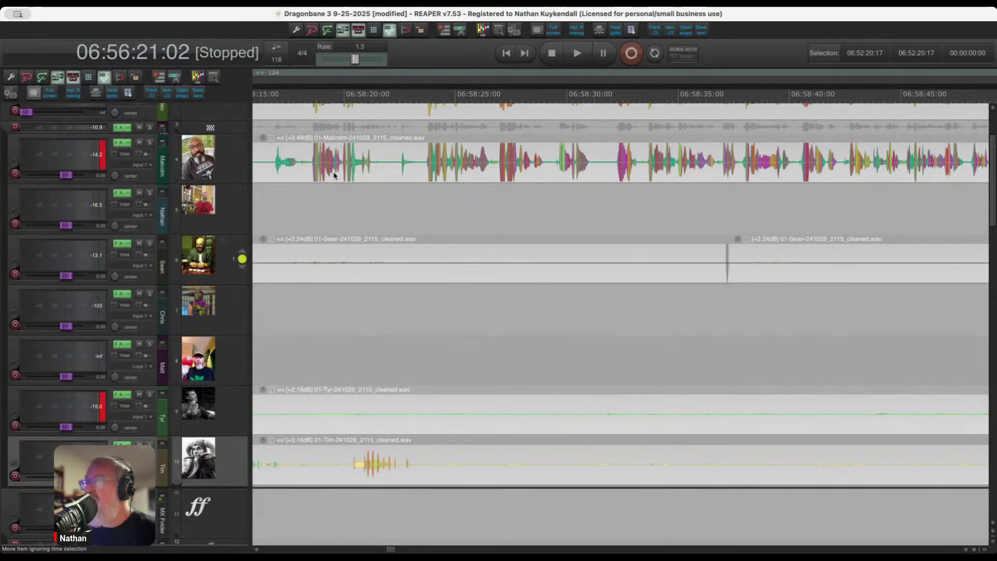
pyautogui.scroll(-2, 332, 175)
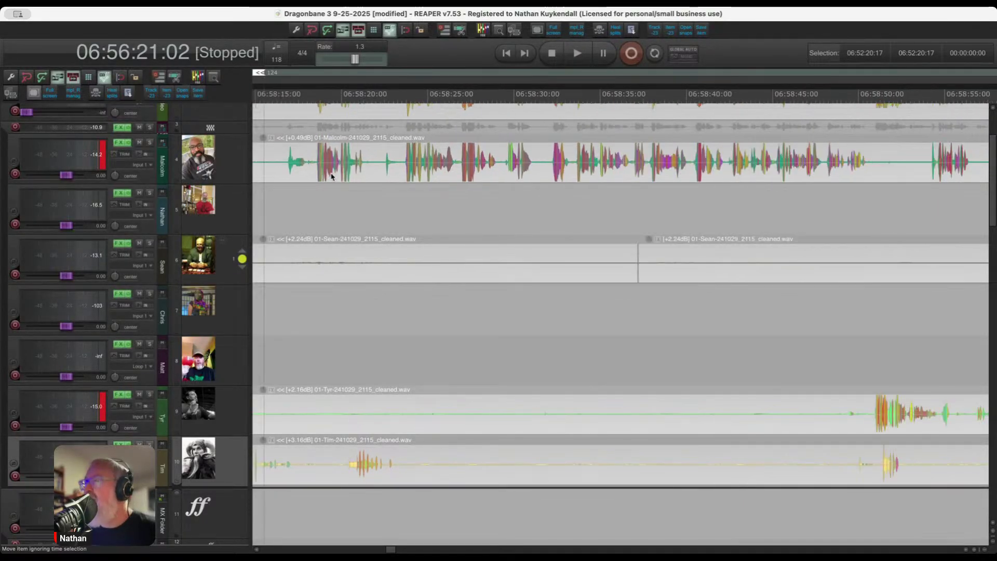
# Check the overlapping dialogue on tracks 4 and 9 around 06:59:00, playing it briefly from 06:58:59:24.
pyautogui.scroll(-4, 332, 175)
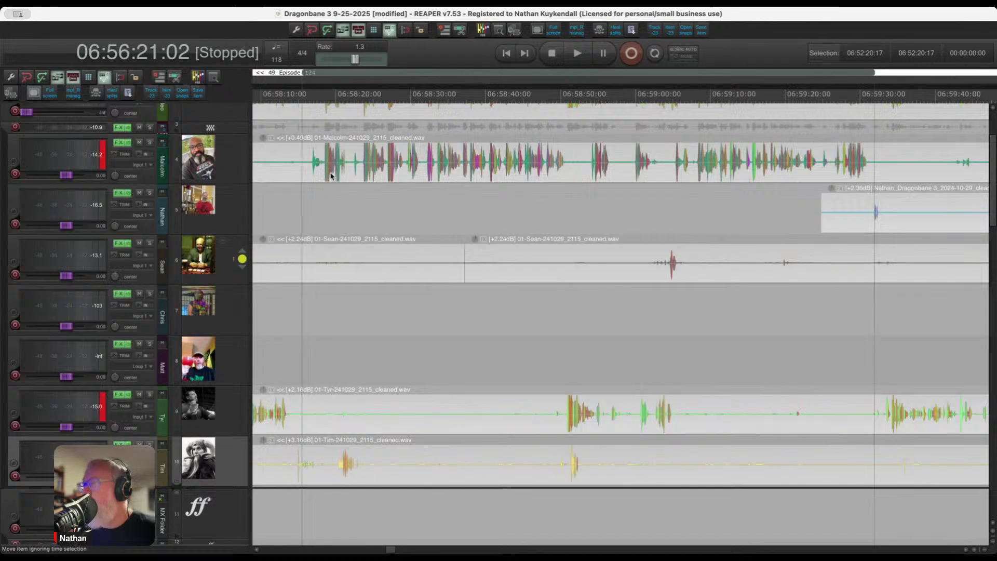
pyautogui.scroll(-1, 334, 179)
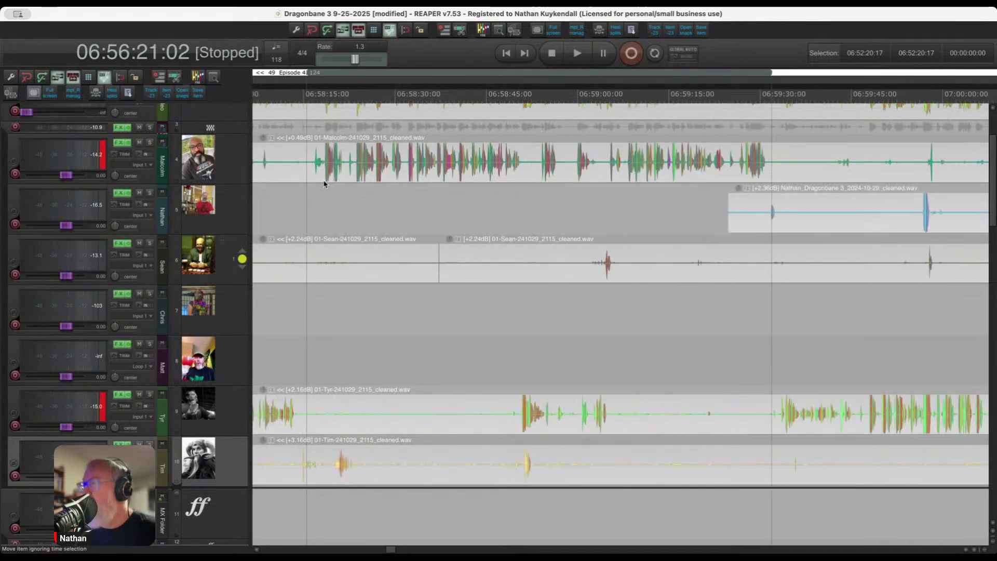
pyautogui.scroll(10, 583, 340)
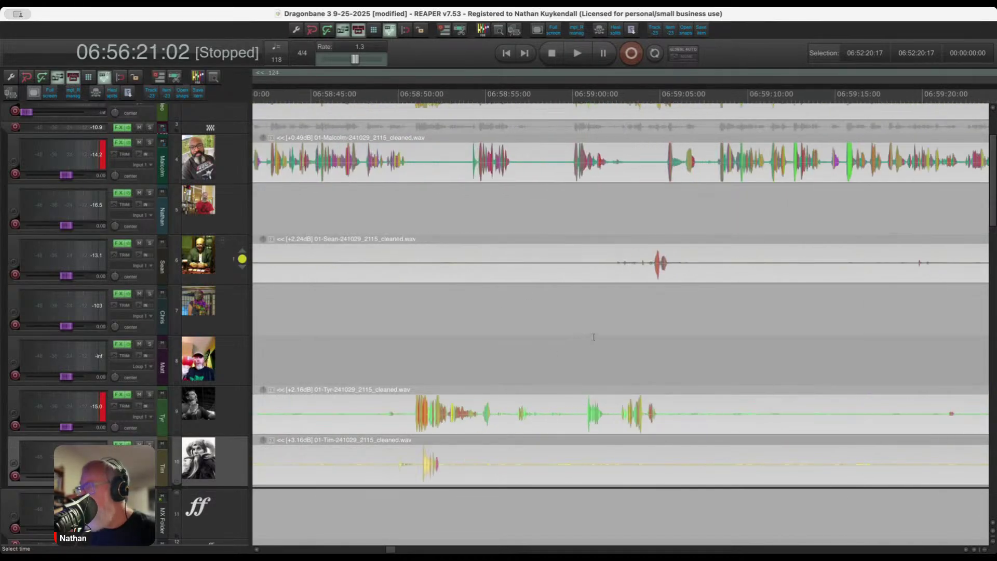
pyautogui.scroll(3, 602, 414)
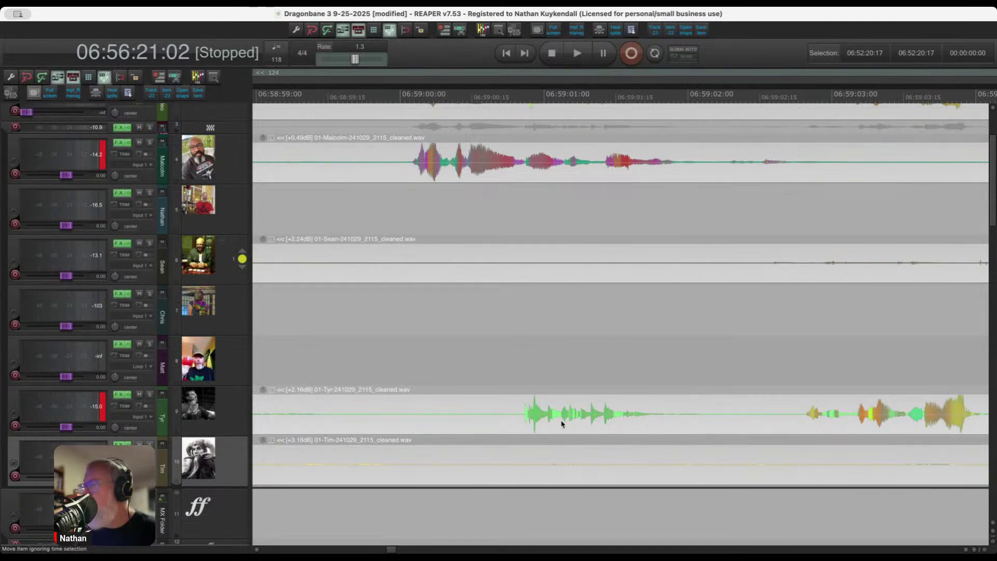
pyautogui.scroll(-6, 537, 414)
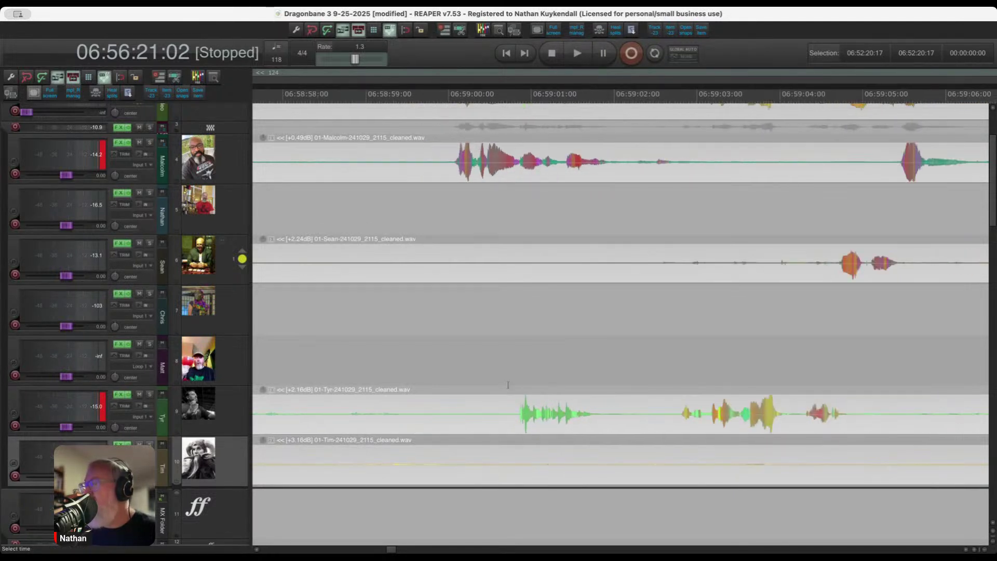
pyautogui.click(474, 353)
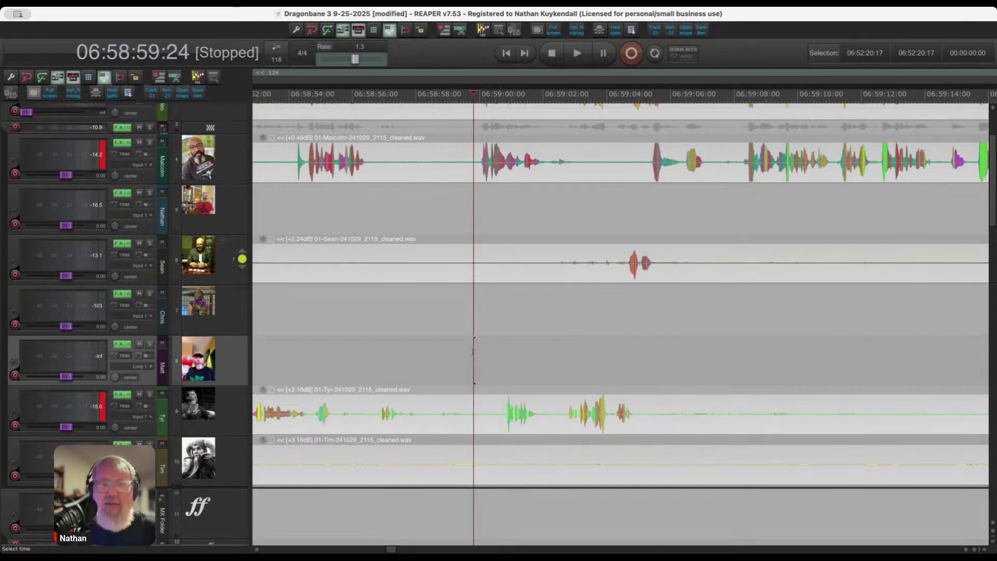
pyautogui.press('space')
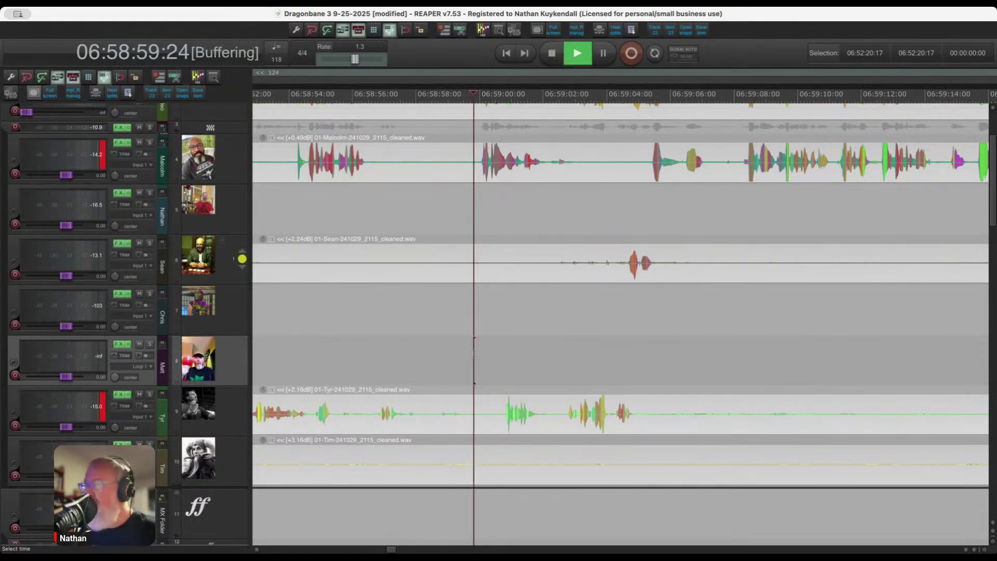
pyautogui.press('space')
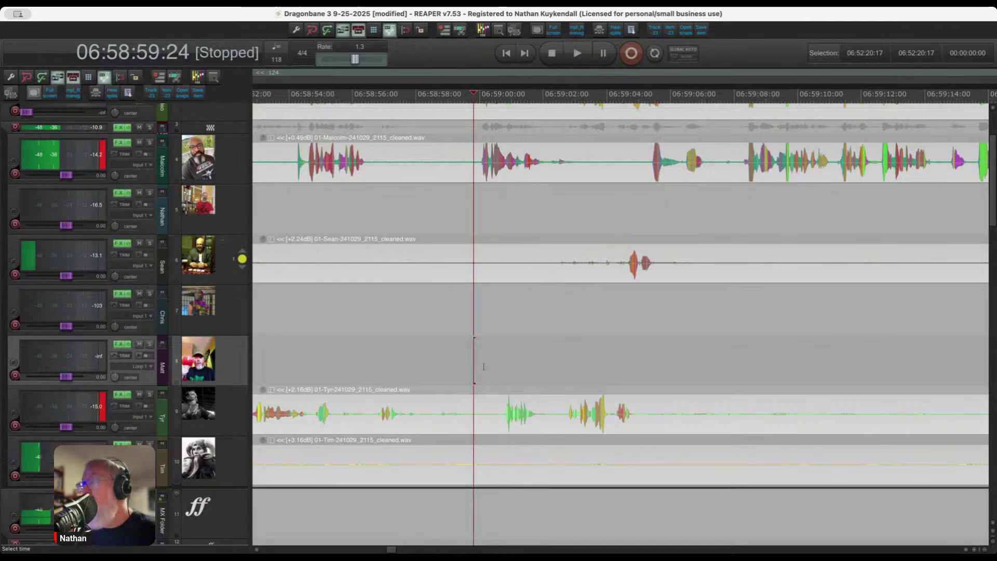
# Play the overlapping dialogue briefly from 06:59:00:25, where the short interjection on track 9 starts.
pyautogui.click(507, 404)
pyautogui.press('space')
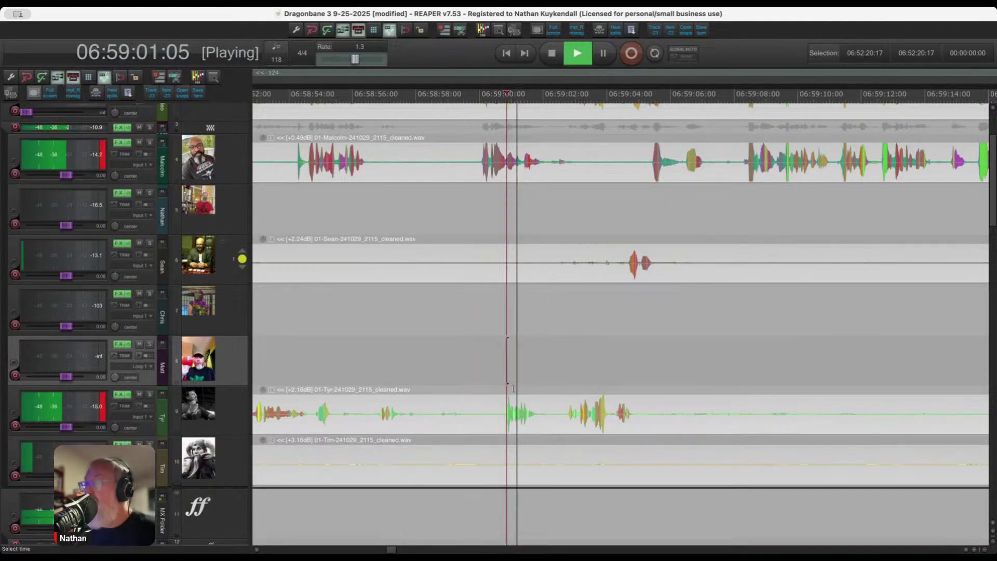
pyautogui.press('space')
# Examine the cast's dialogue tracks from 06:59 to 07:05, looking closely at the overlapping speech around 07:03:50.
pyautogui.scroll(-10, 482, 375)
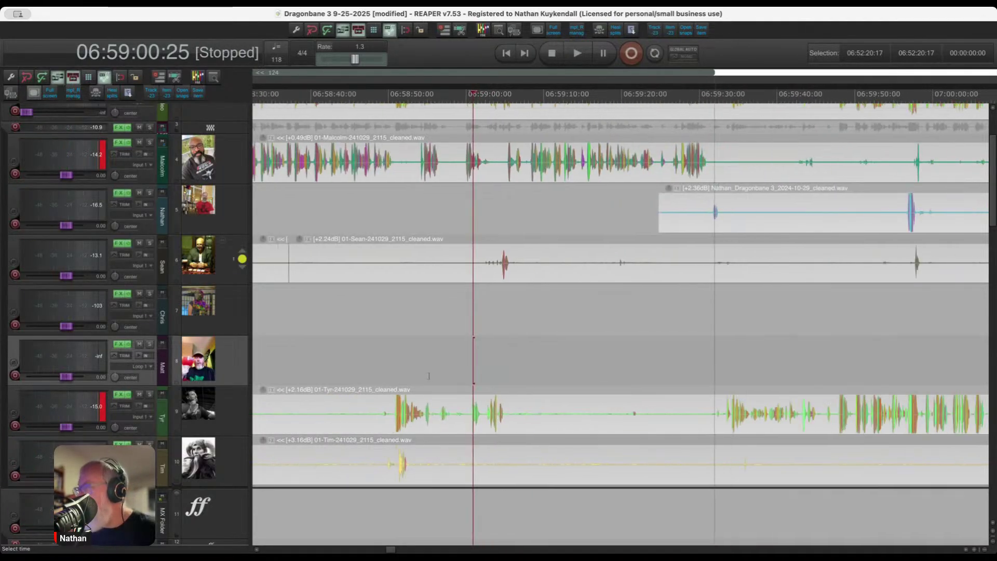
pyautogui.hscroll(10, 758, 434)
pyautogui.scroll(5, 758, 433)
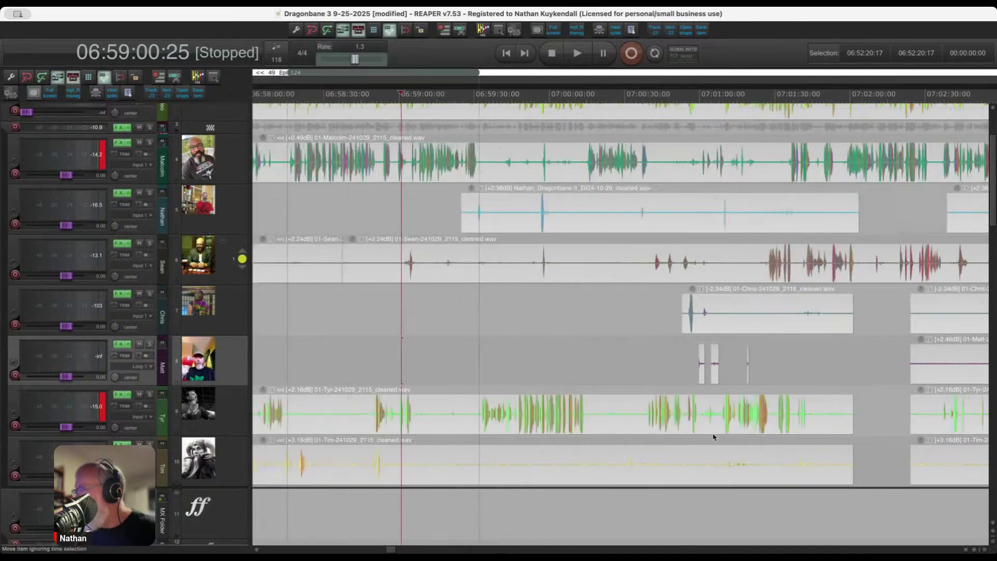
pyautogui.scroll(-9, 758, 434)
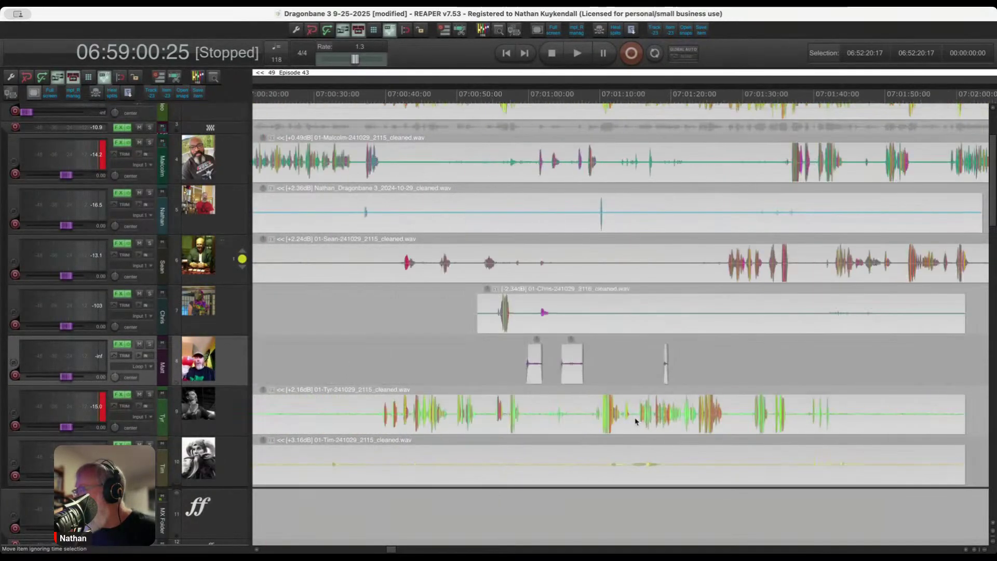
pyautogui.scroll(7, 752, 434)
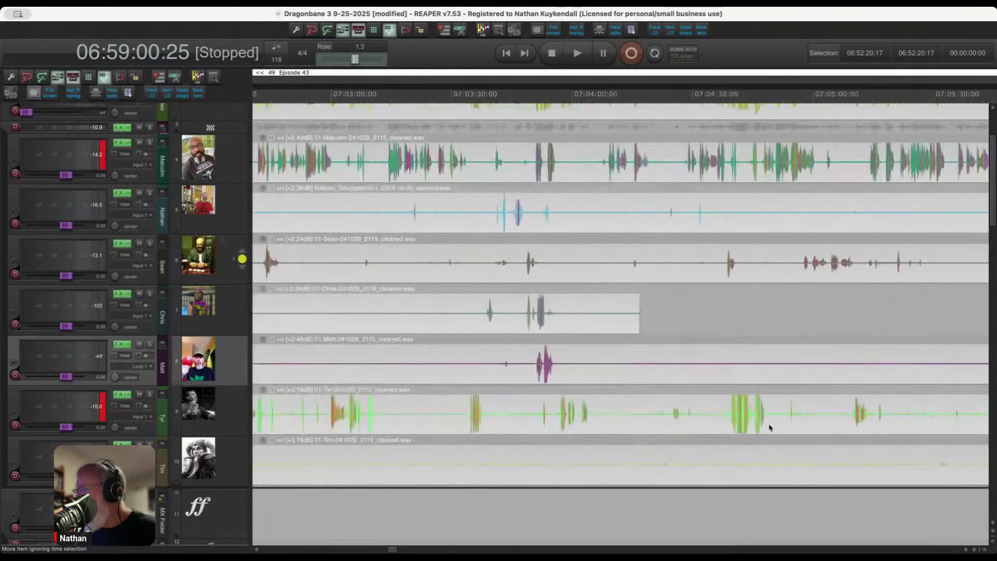
pyautogui.scroll(7, 448, 332)
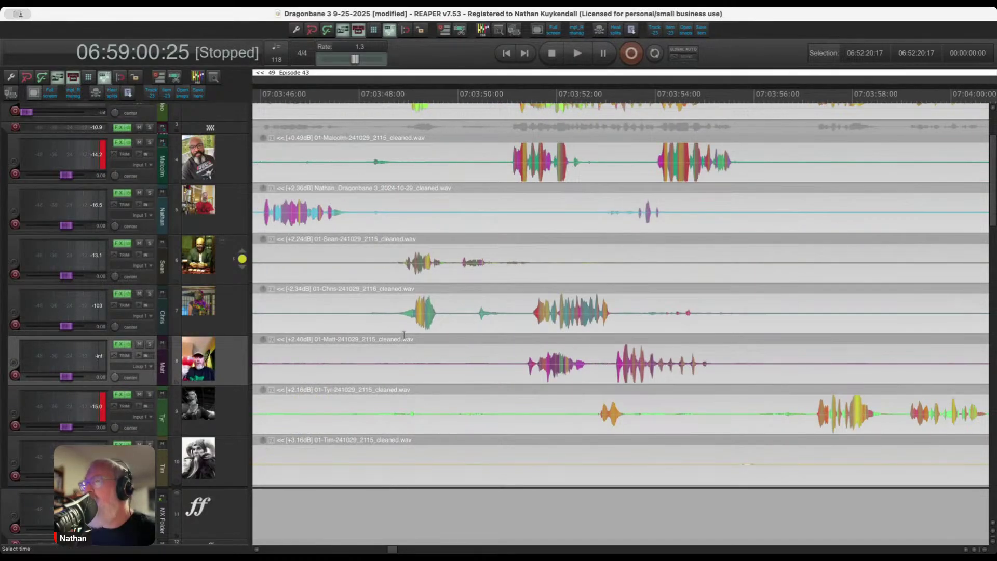
pyautogui.scroll(-7, 498, 345)
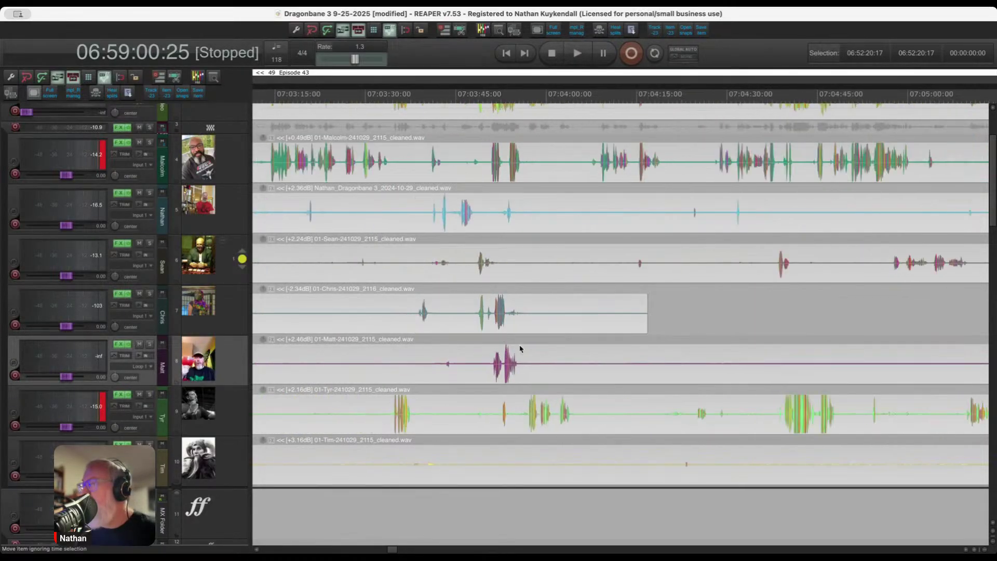
pyautogui.scroll(4, 371, 247)
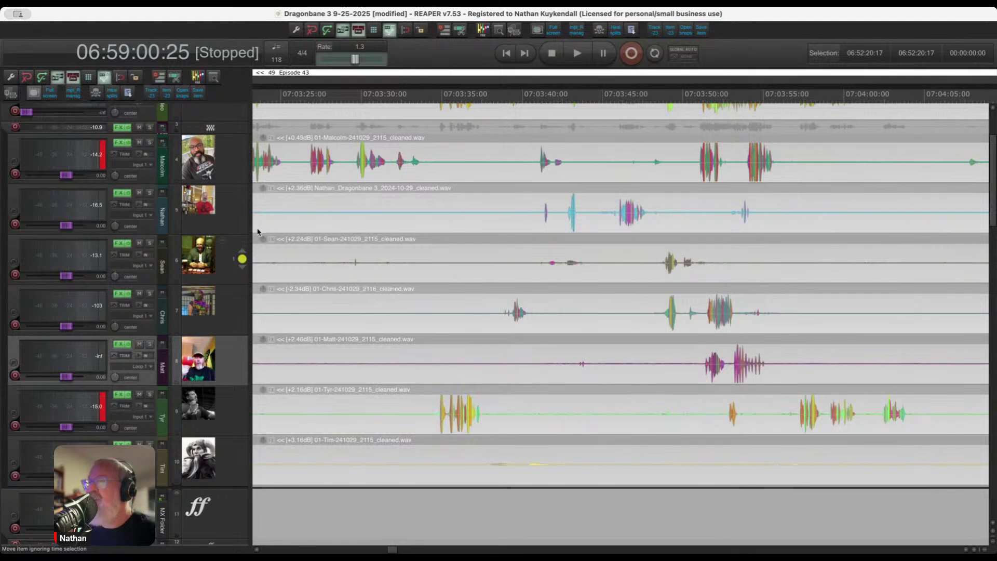
# Examine the speech waveform on track 6 around 07:02:44 against the neighbouring dialogue tracks.
pyautogui.scroll(1, 258, 231)
pyautogui.scroll(-6, 494, 229)
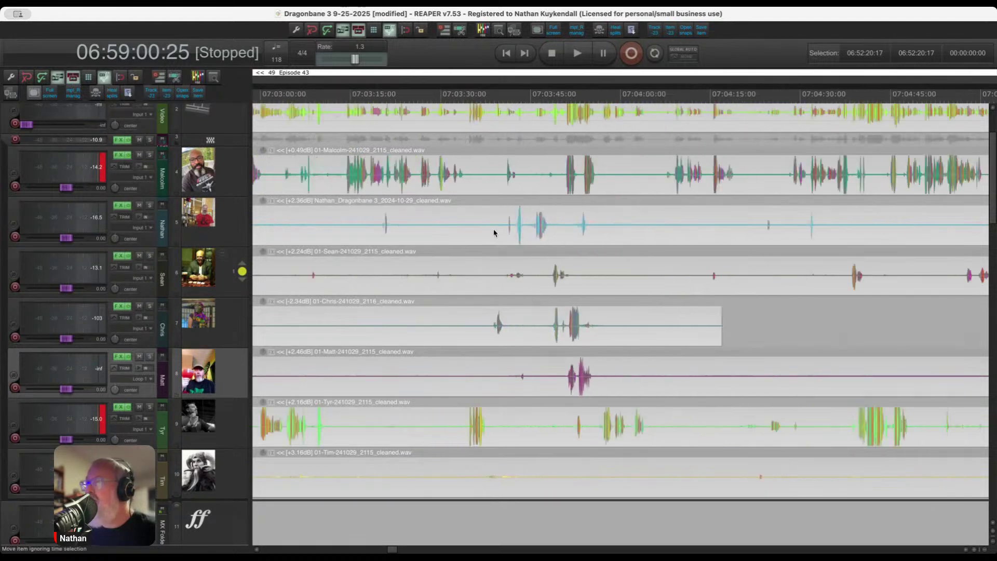
pyautogui.scroll(6, 364, 307)
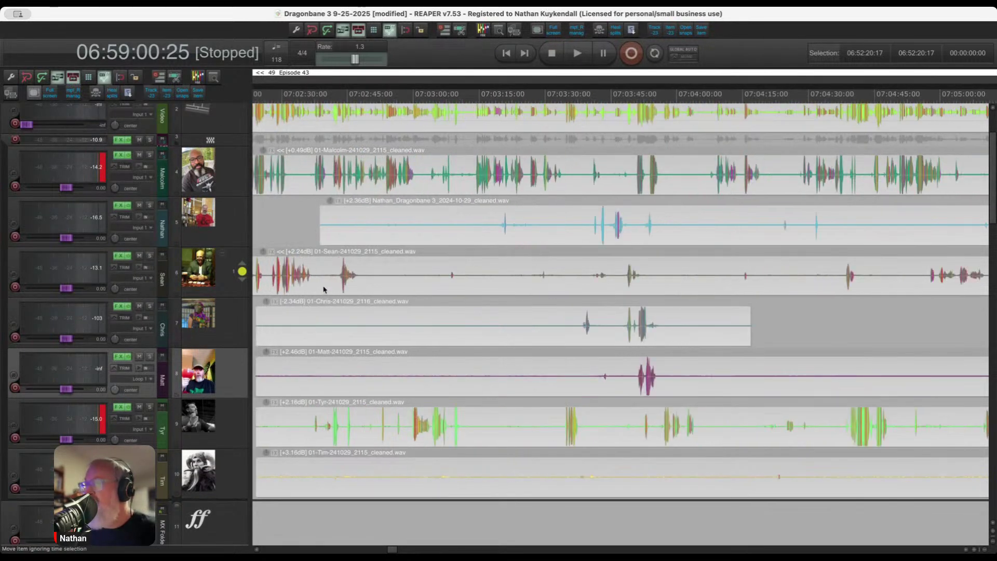
pyautogui.scroll(6, 363, 288)
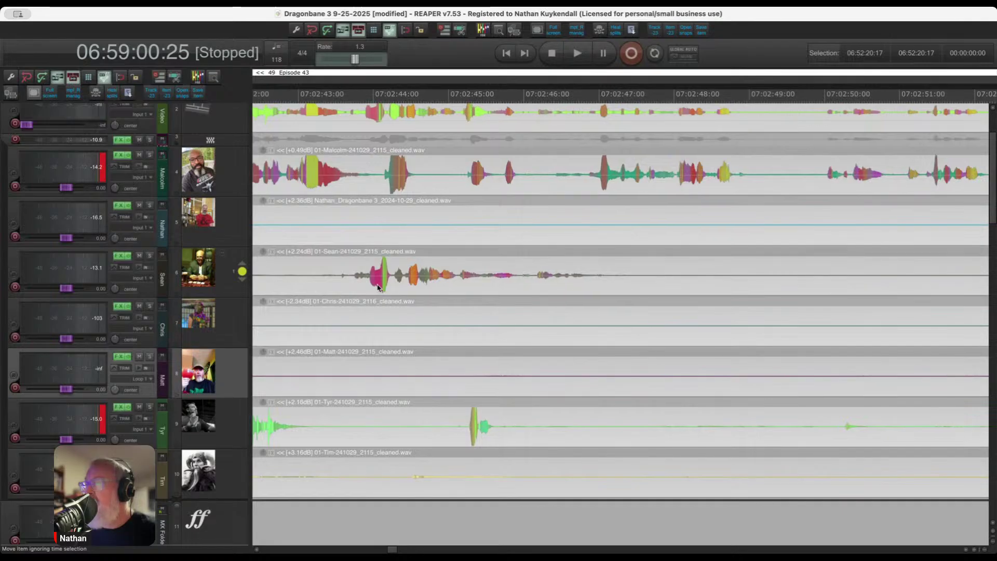
pyautogui.scroll(-8, 415, 289)
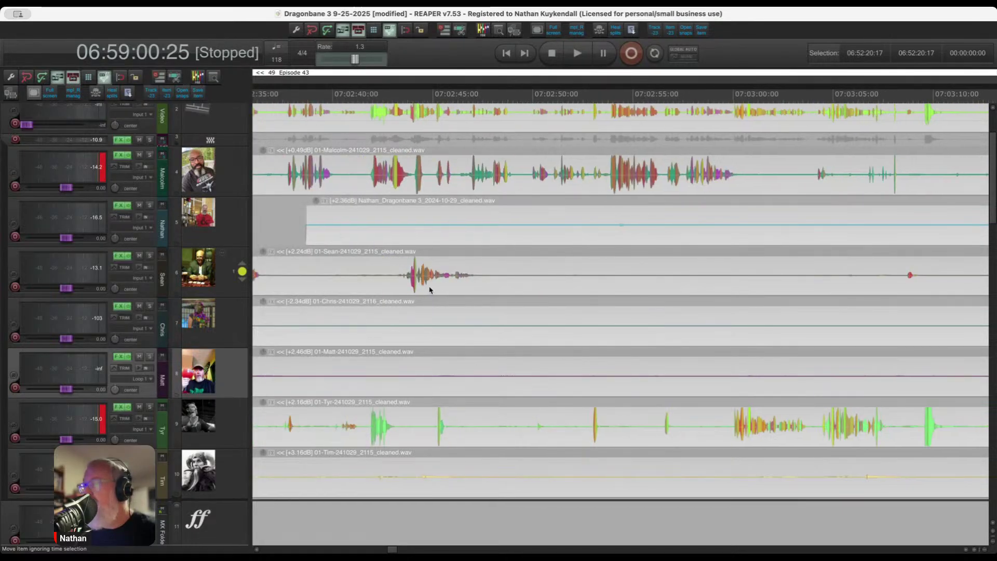
# Start playback from 07:02:23:26, at the beginning of the recordings on tracks 7 to 10.
pyautogui.scroll(-3, 417, 285)
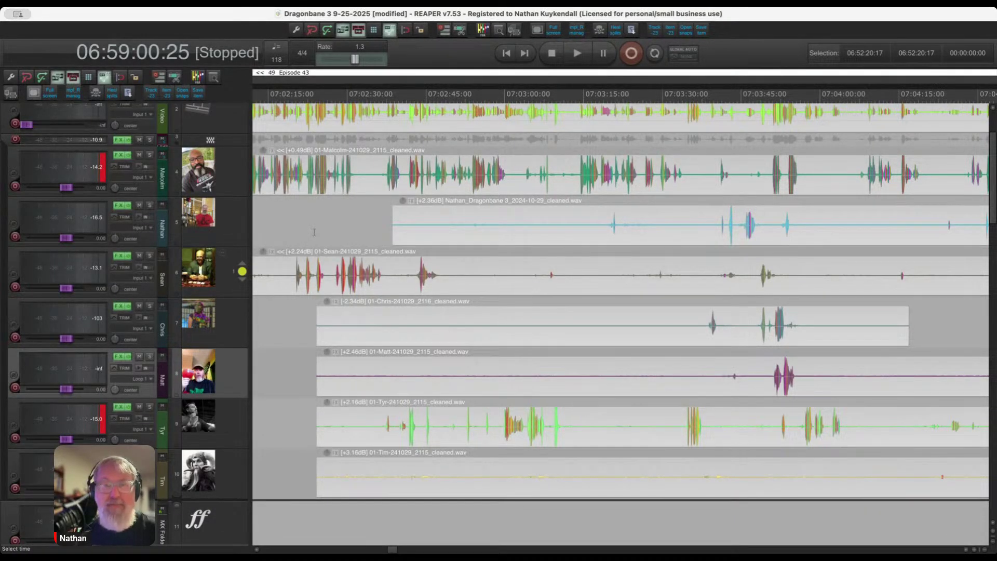
pyautogui.click(314, 232)
pyautogui.press('space')
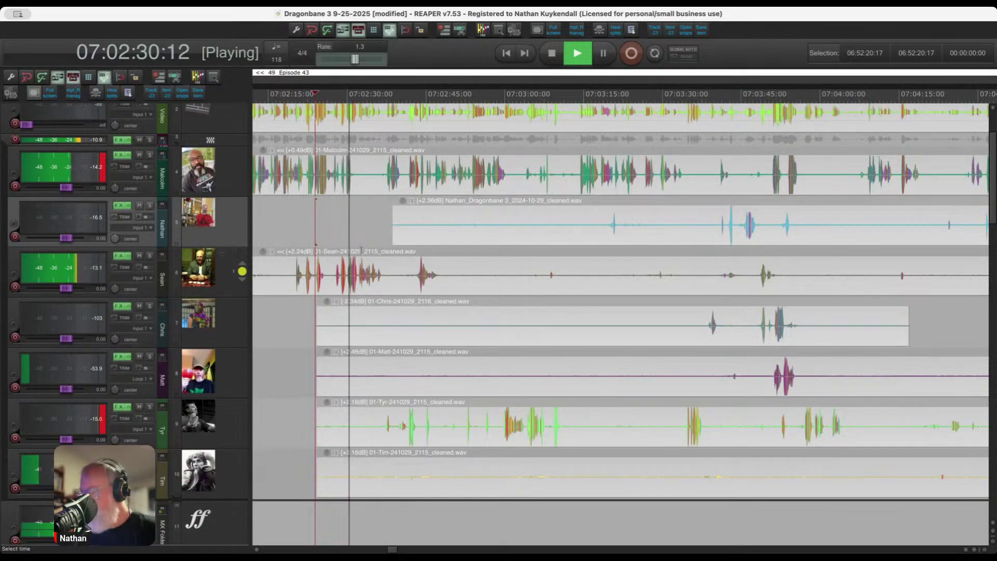
# Delete the silent audio on tracks 7 and 8 between 07:02:23:10 and 07:03:01:12.
pyautogui.scroll(1, 351, 261)
pyautogui.scroll(5, 351, 261)
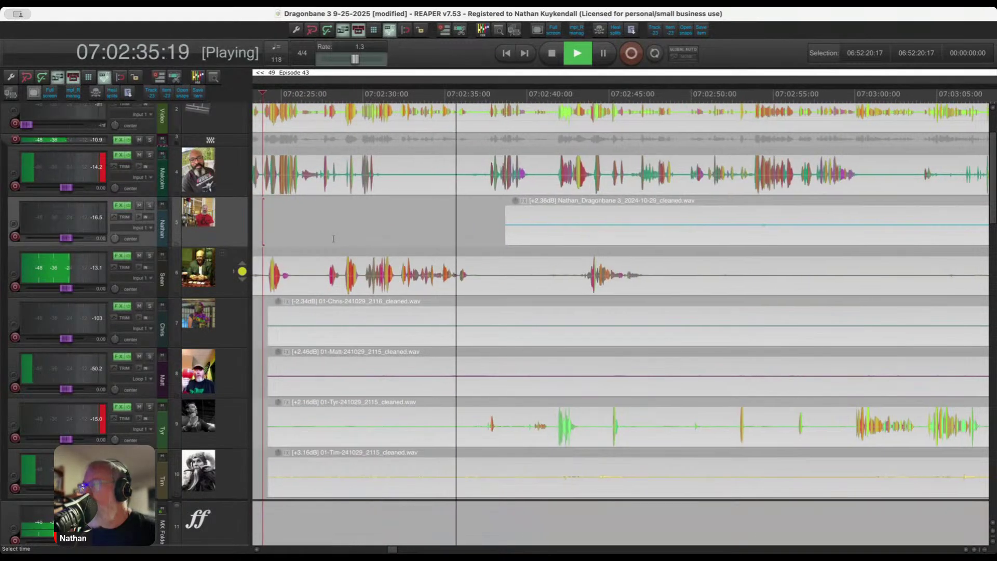
pyautogui.scroll(-1, 332, 239)
pyautogui.moveTo(271, 323); pyautogui.dragTo(781, 370)
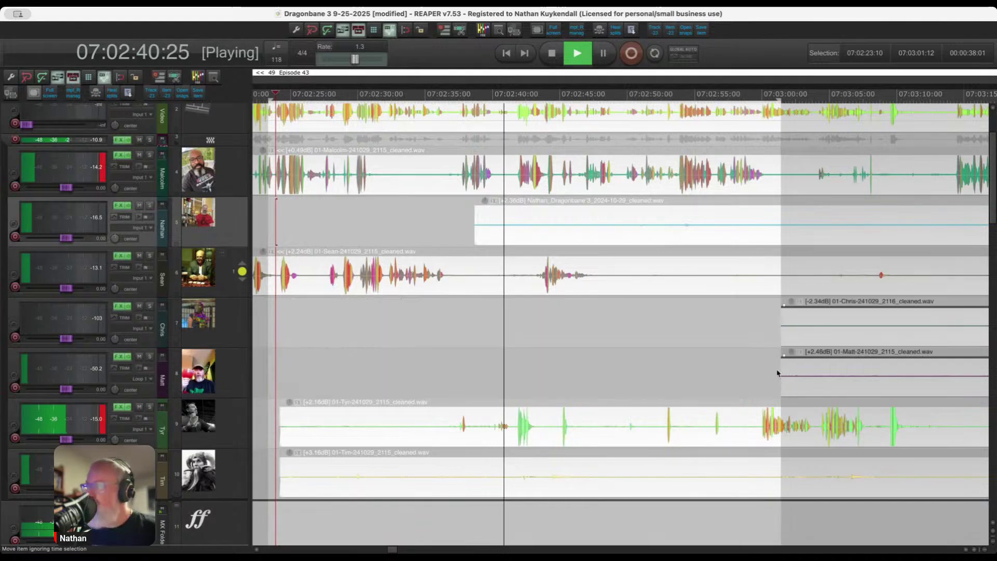
pyautogui.press('Delete')
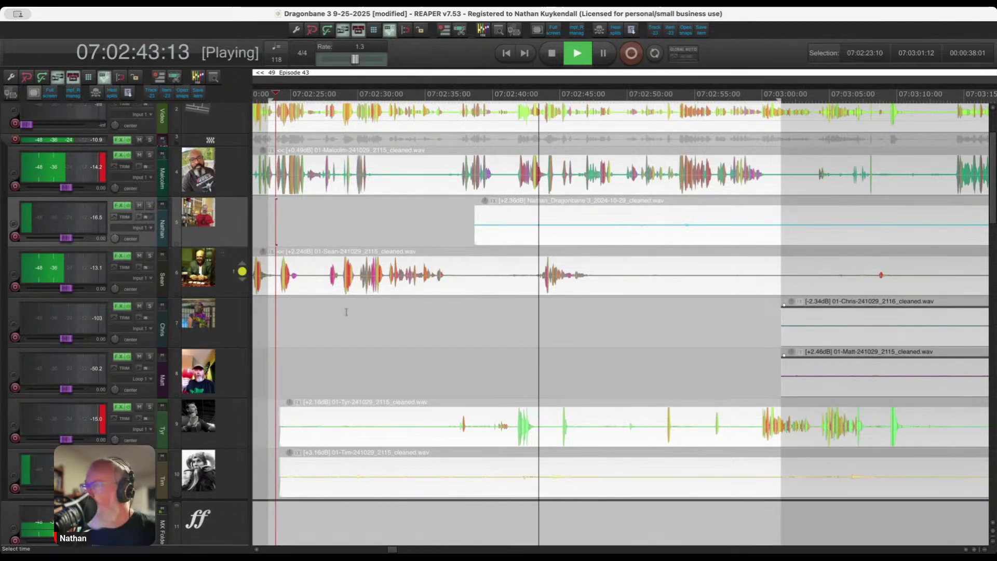
# Delete the silent audio on tracks 5 to 7 between 07:02:49:20 and 07:03:05:26 and stop playback.
pyautogui.scroll(-2, 584, 333)
pyautogui.scroll(2, 584, 333)
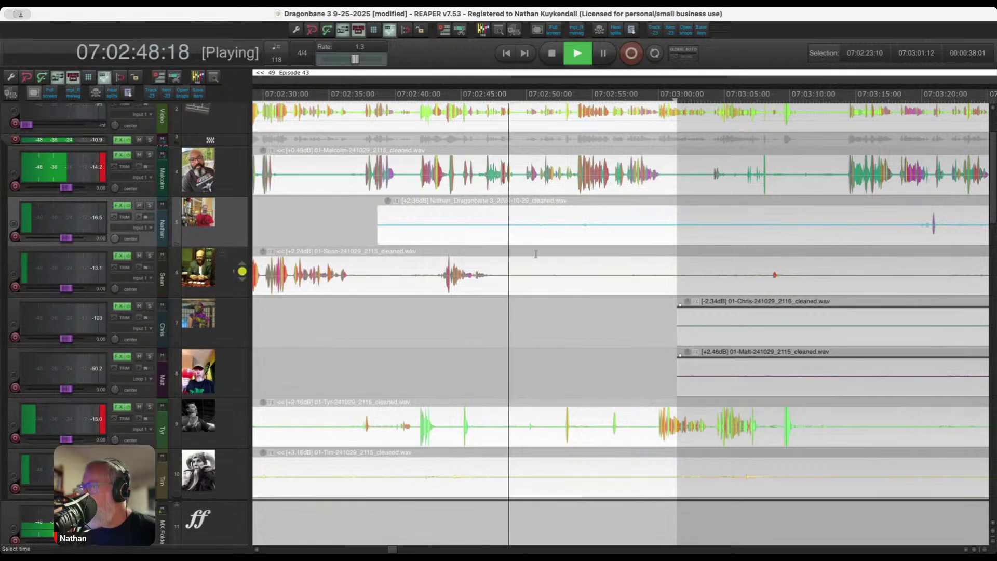
pyautogui.moveTo(523, 222); pyautogui.dragTo(736, 317)
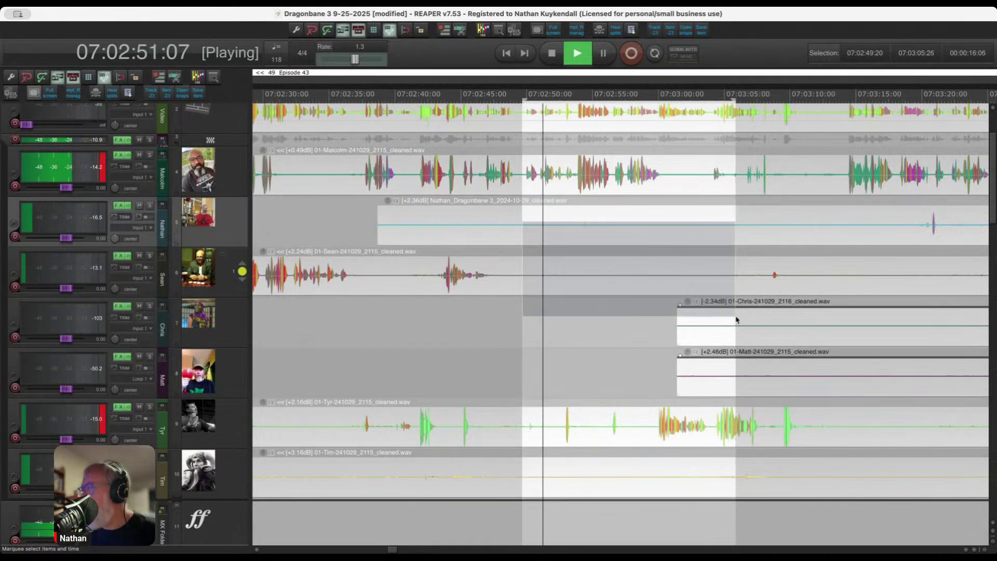
pyautogui.press('Delete')
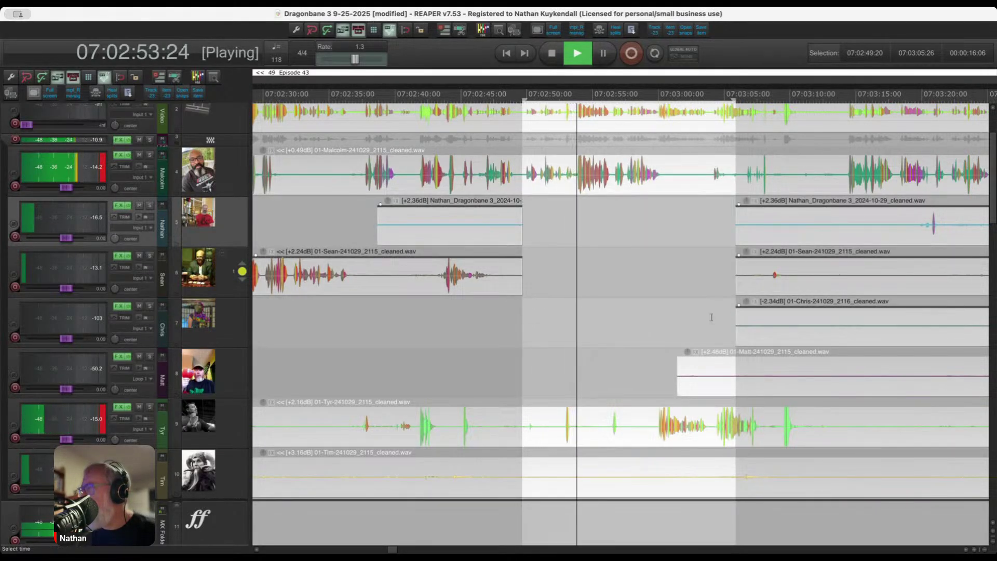
pyautogui.press('space')
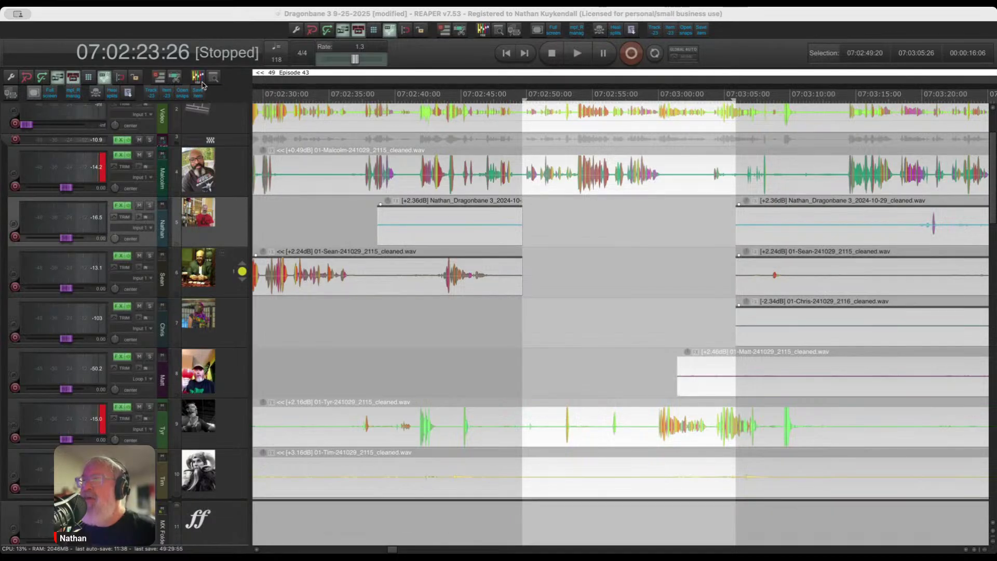
# Play the edited dialogue from about 07:02:53 and follow the playback past the cleared section on tracks 5 to 7.
pyautogui.click(109, 46)
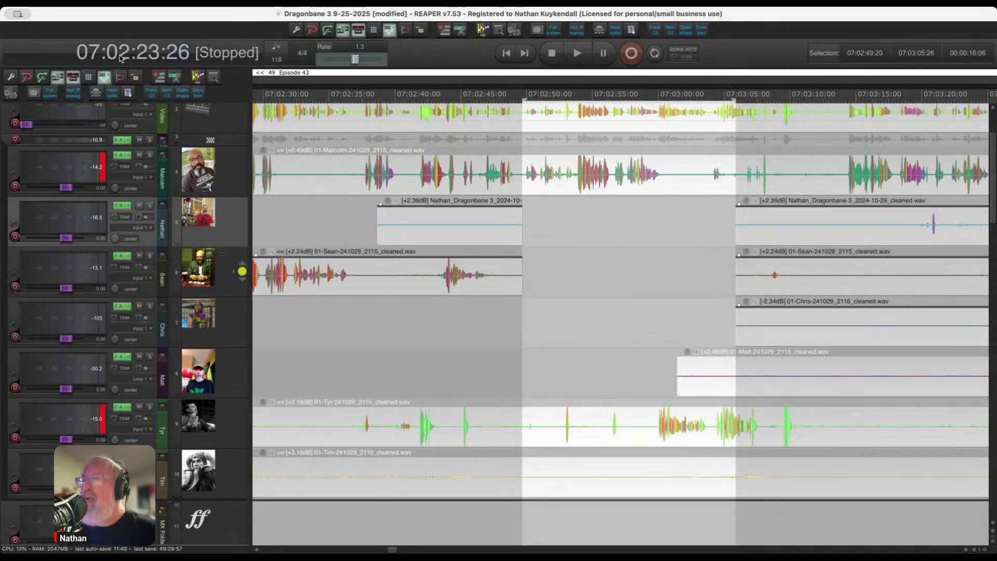
pyautogui.click(576, 283)
pyautogui.press('space')
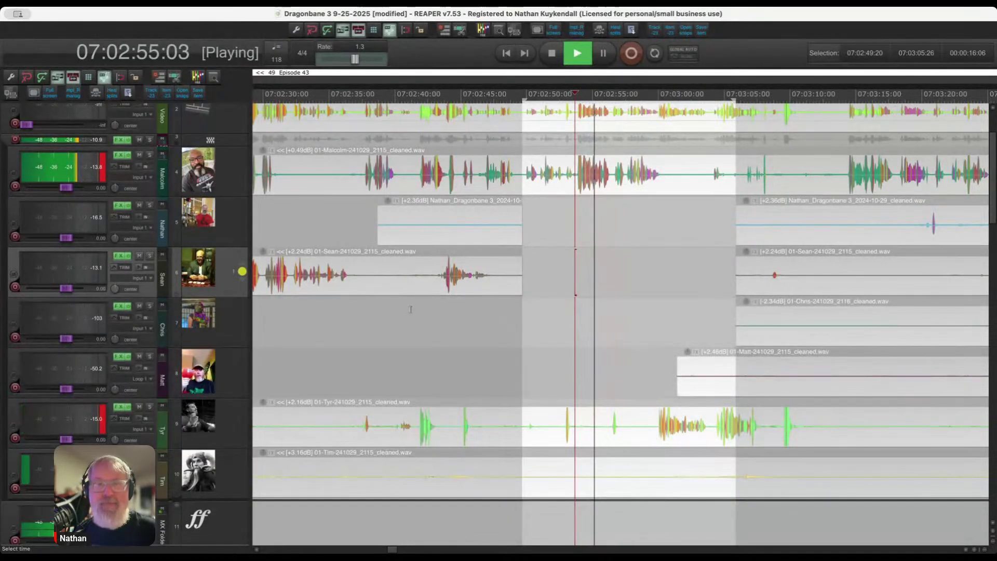
pyautogui.scroll(-2, 465, 321)
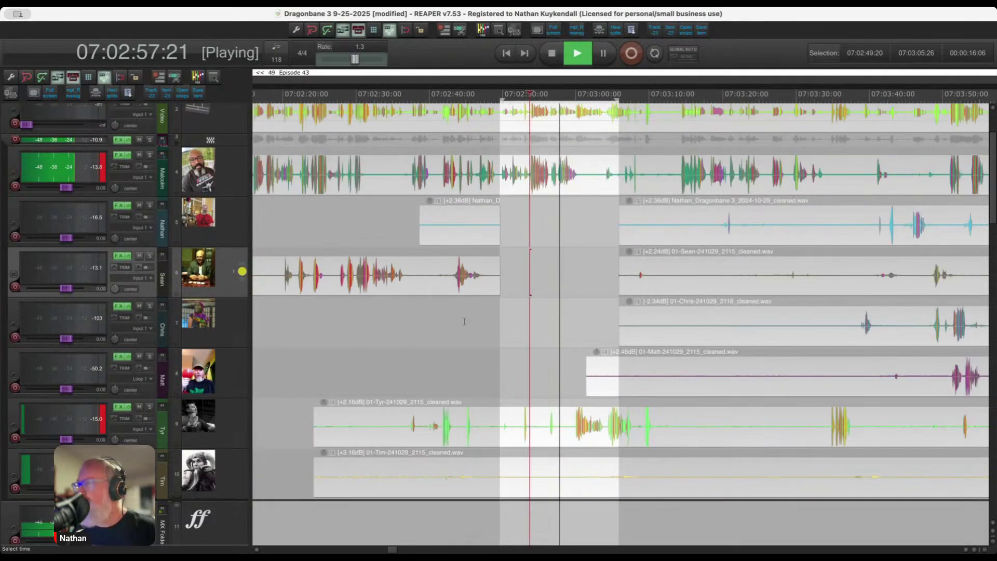
pyautogui.hscroll(5, 464, 320)
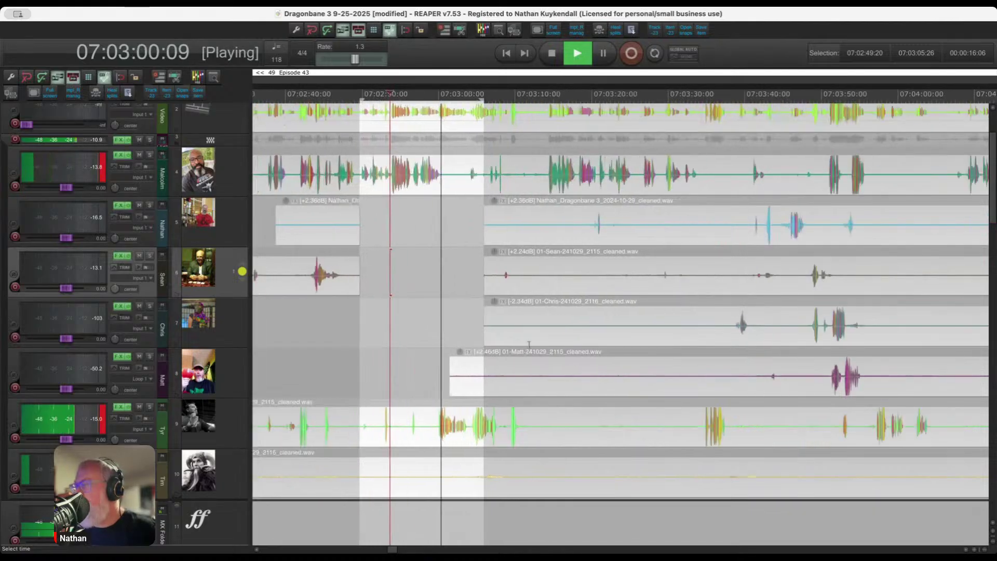
pyautogui.scroll(3, 529, 345)
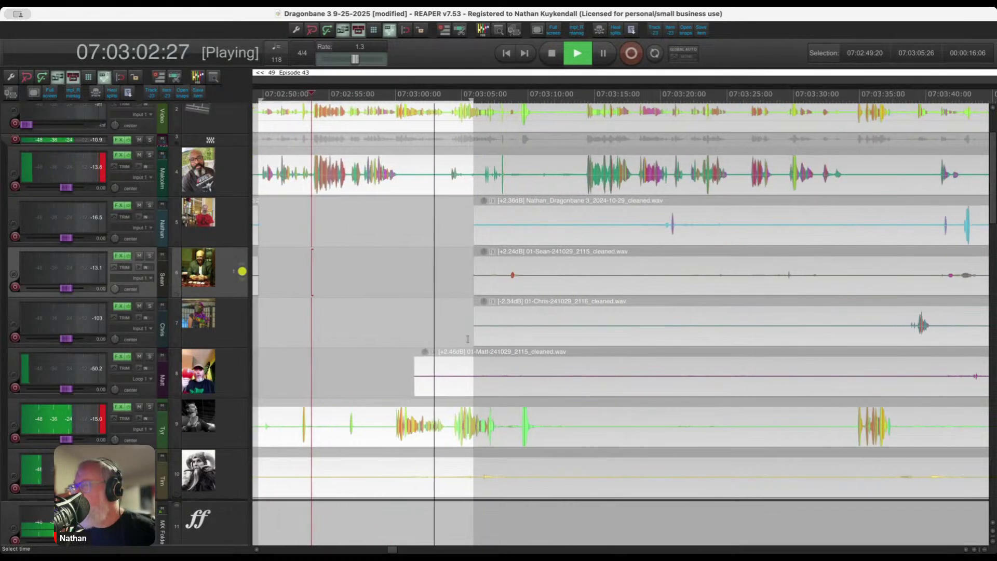
pyautogui.scroll(1, 519, 410)
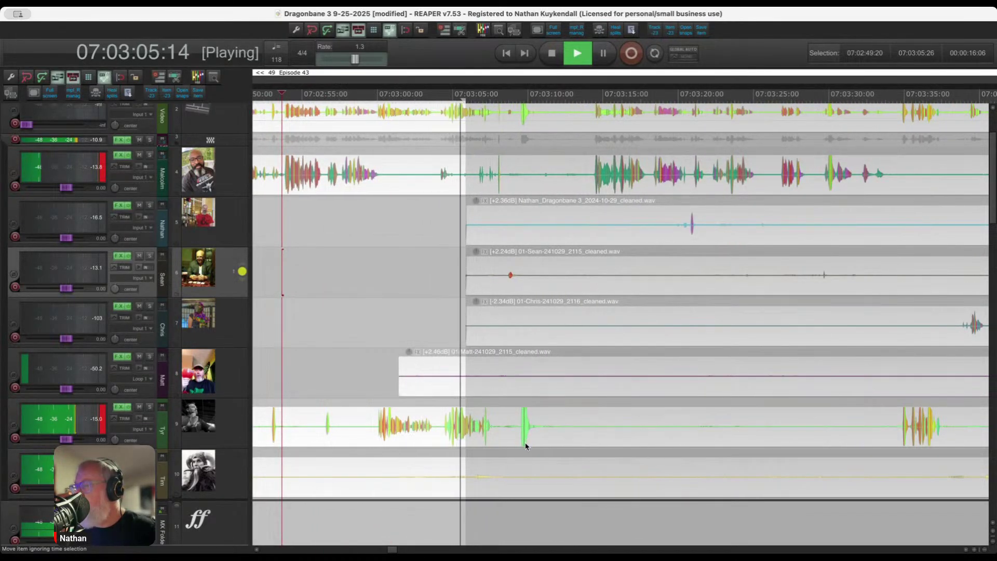
# Stop playback and delete the noise and silence on track 9 between 07:03:09:14 and 07:03:14:08.
pyautogui.scroll(8, 522, 446)
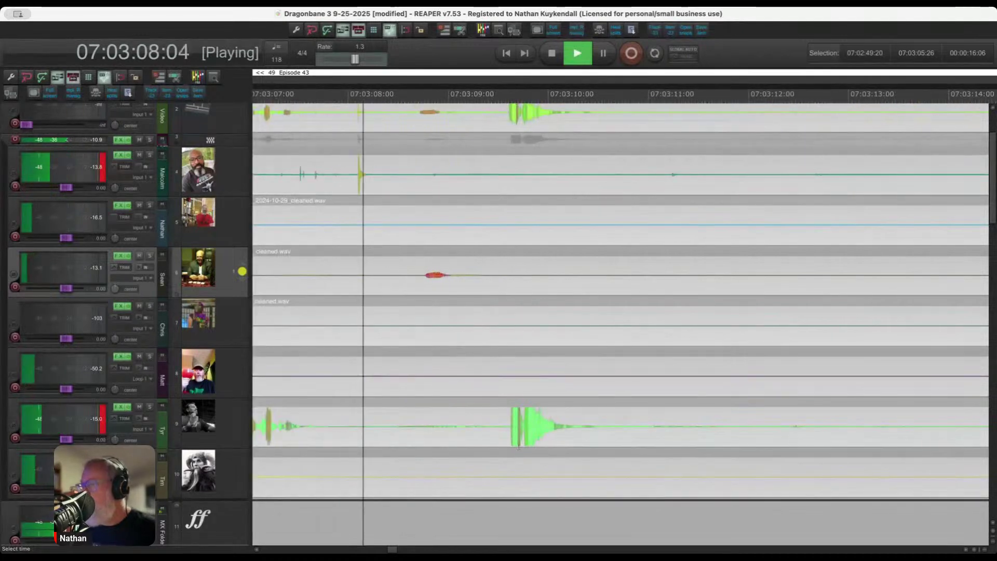
pyautogui.press('space')
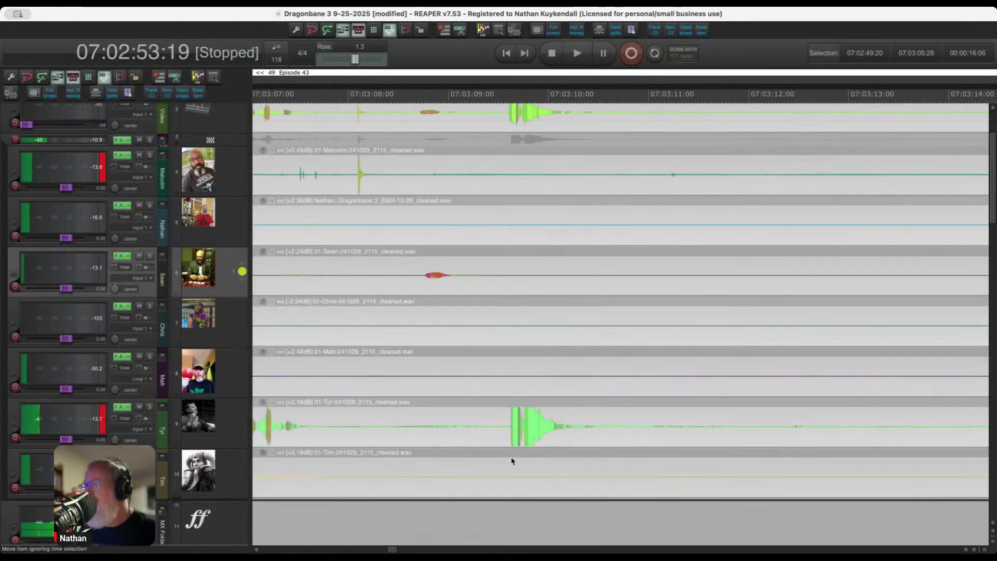
pyautogui.scroll(-2, 511, 461)
pyautogui.scroll(4, 525, 449)
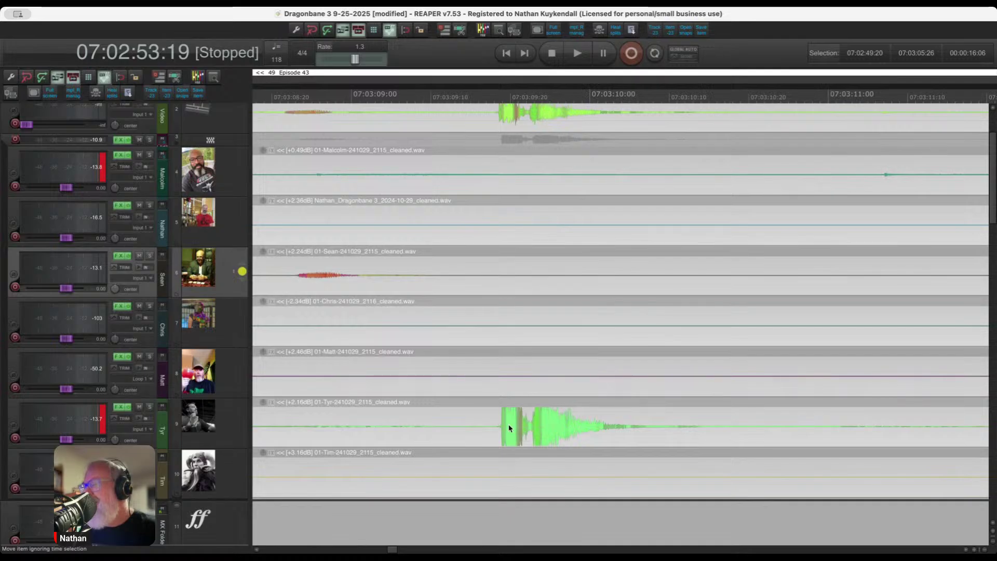
pyautogui.scroll(-2, 508, 427)
pyautogui.scroll(-2, 504, 427)
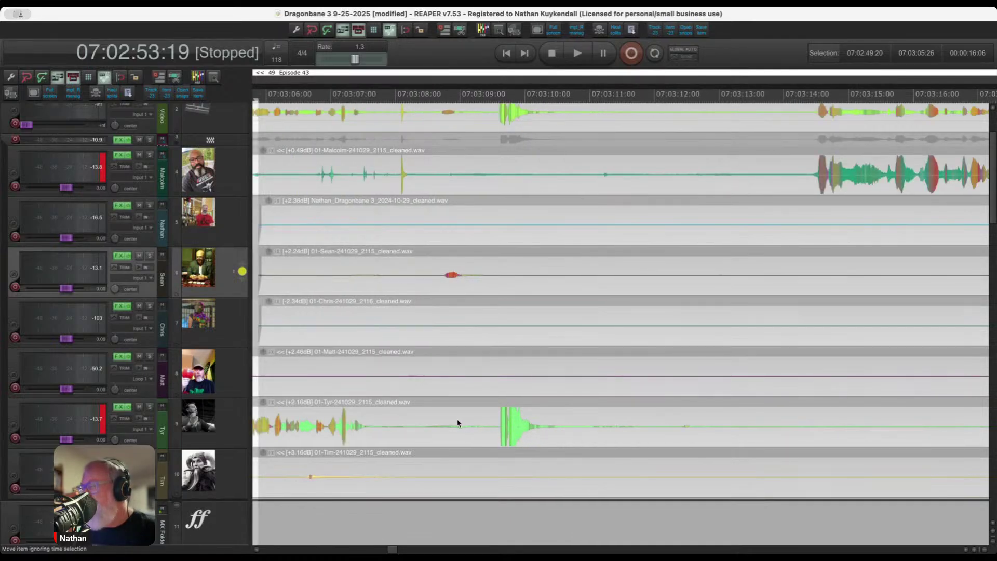
pyautogui.moveTo(492, 424); pyautogui.dragTo(801, 436)
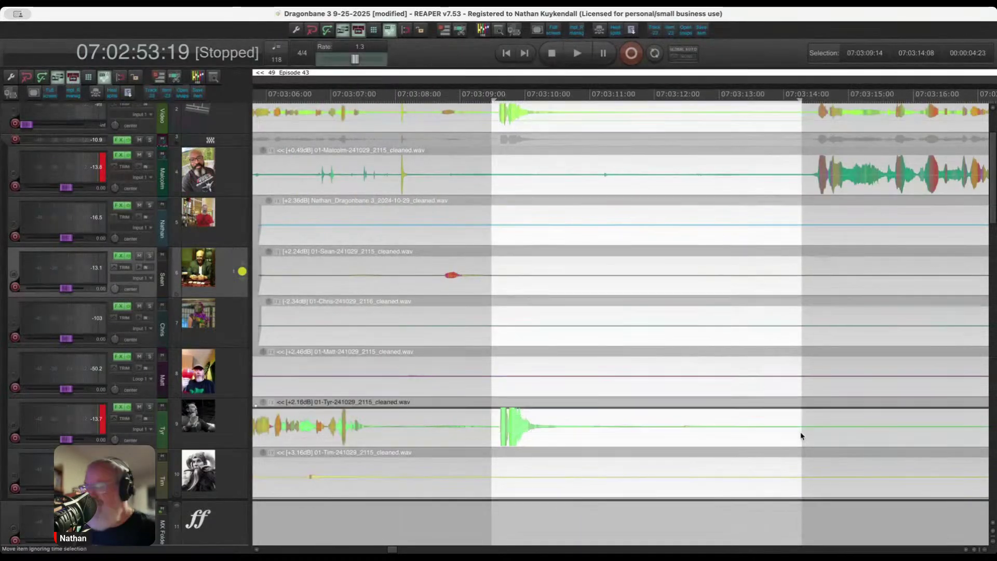
pyautogui.press('Delete')
pyautogui.scroll(-2, 681, 364)
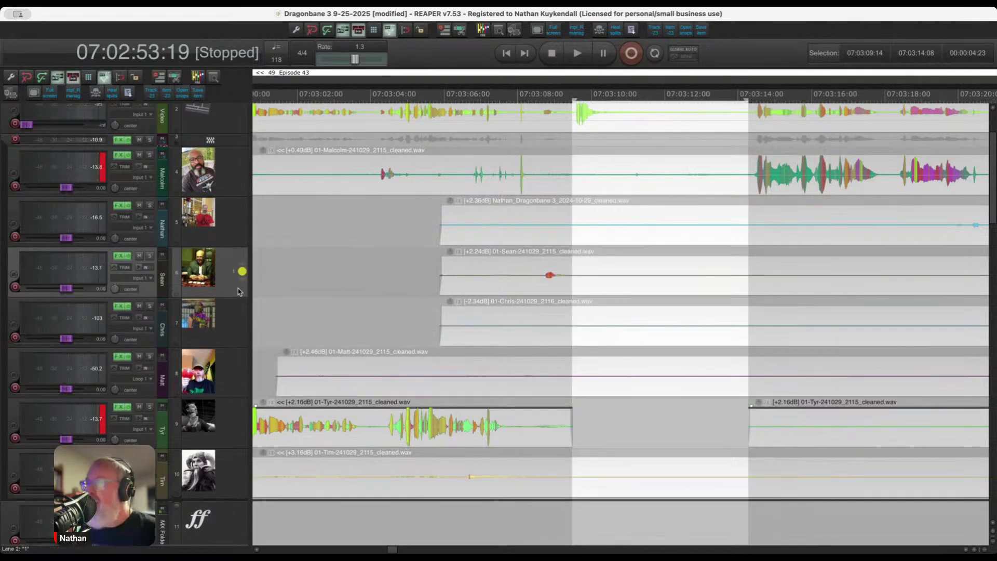
# Play the dialogue from 07:03:04:23 past the cleared section on track 9, then stop playback.
pyautogui.scroll(-1, 239, 291)
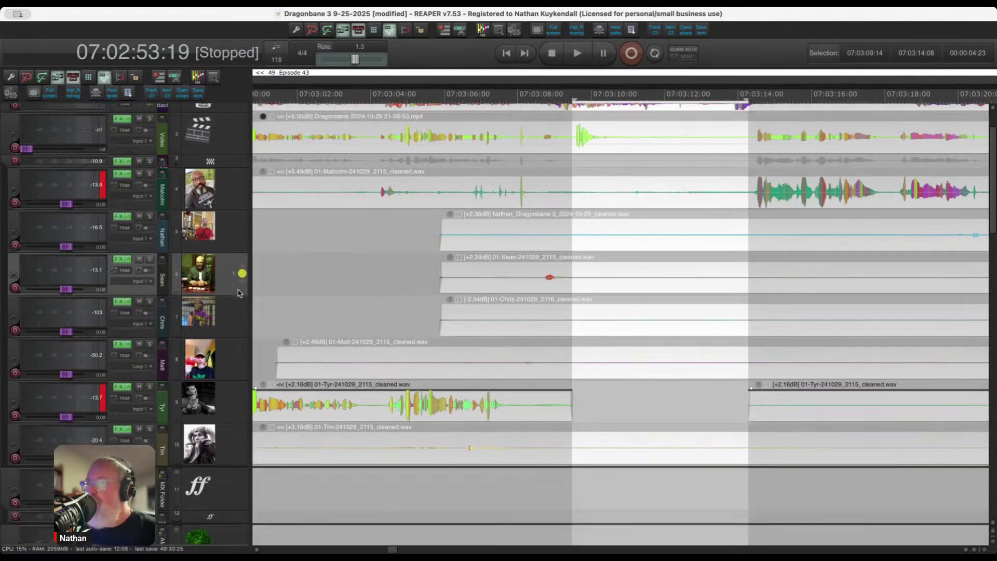
pyautogui.click(400, 268)
pyautogui.press('space')
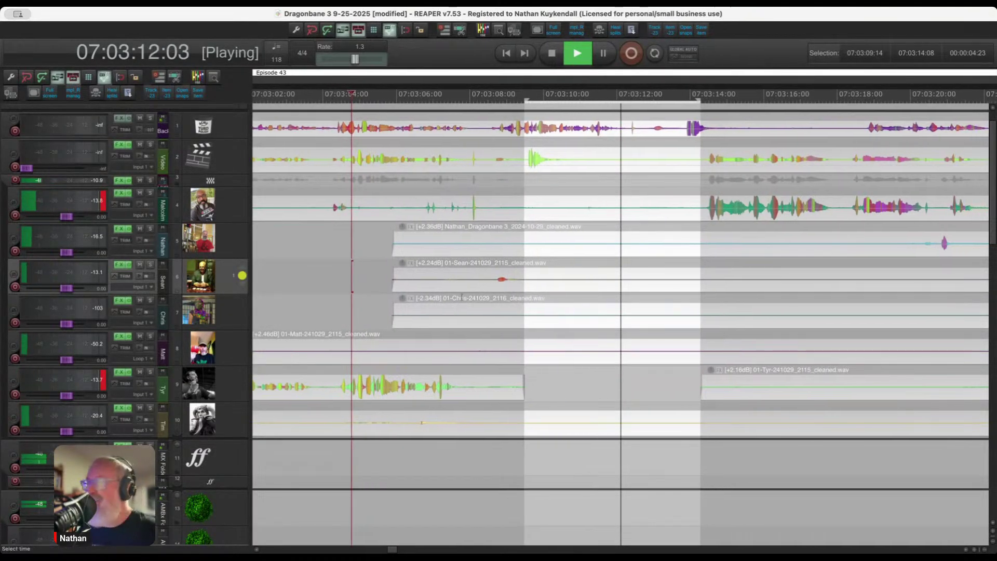
pyautogui.scroll(-3, 446, 300)
pyautogui.scroll(3, 596, 312)
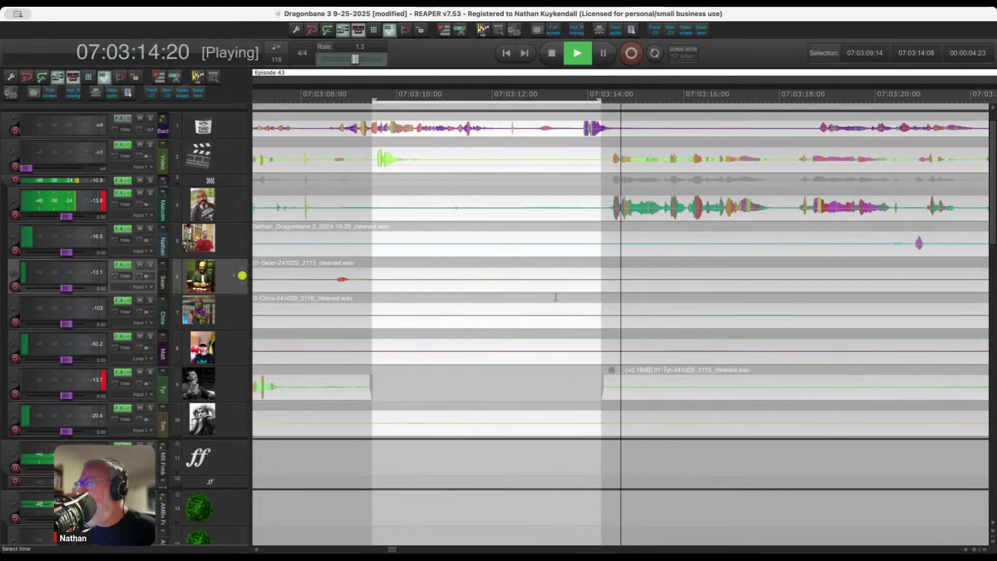
pyautogui.press('space')
pyautogui.scroll(1, 262, 281)
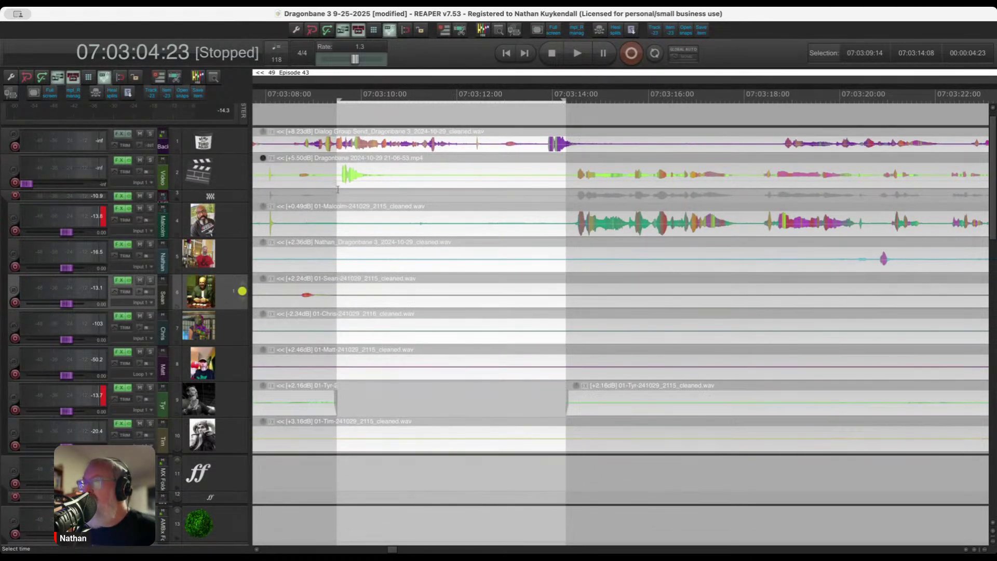
# Cut the time from 07:03:09:13 to 07:03:13:21 out of all tracks, closing the gap.
pyautogui.click(338, 193)
pyautogui.press('space')
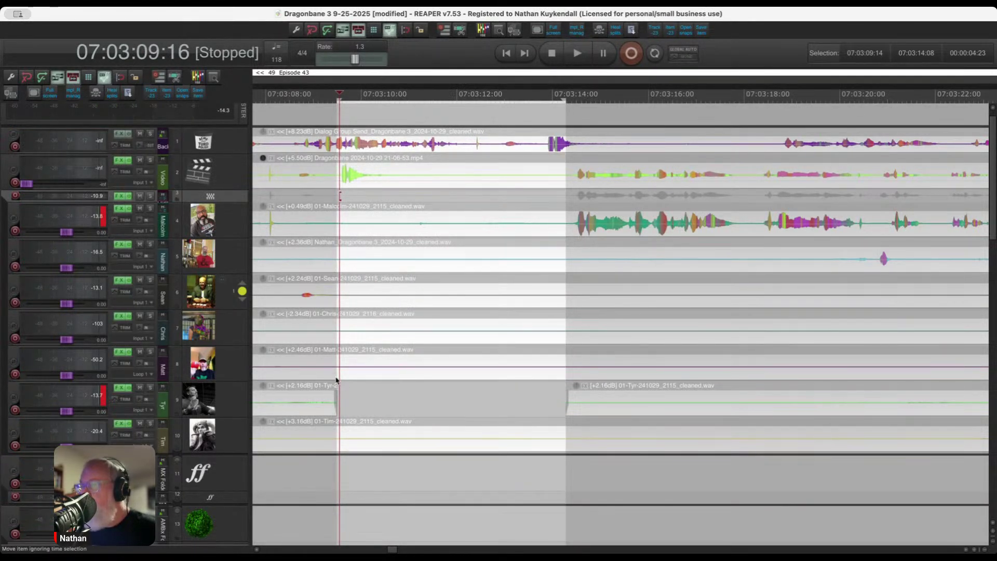
pyautogui.moveTo(335, 351); pyautogui.dragTo(576, 348)
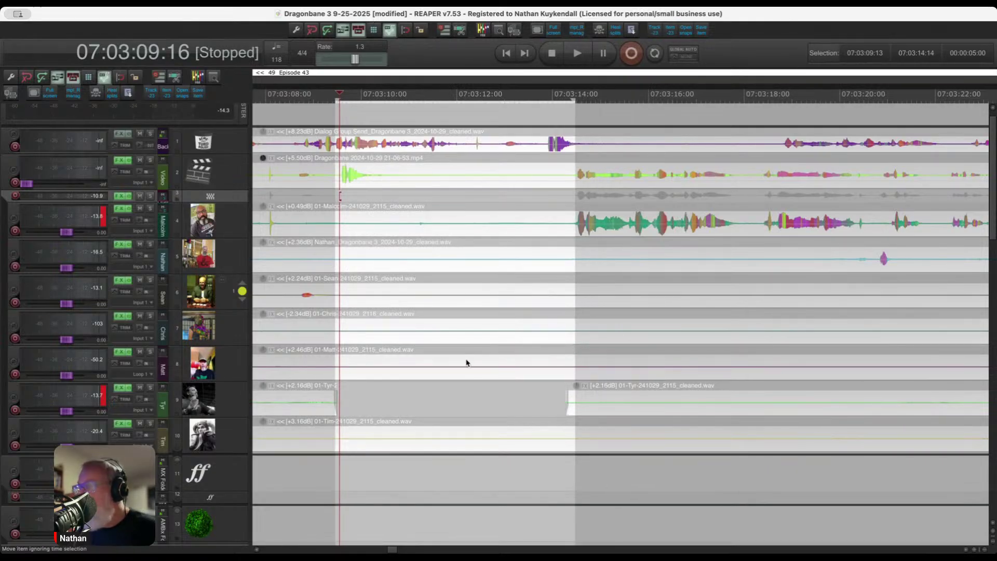
pyautogui.moveTo(336, 353); pyautogui.dragTo(538, 378)
pyautogui.hotkey('ctrl', 'Delete')
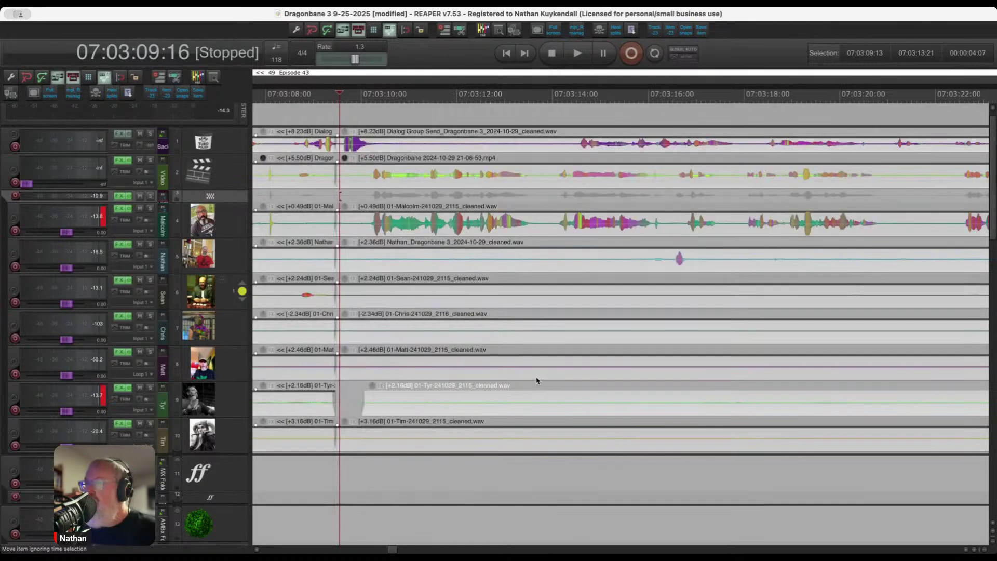
# Reduce the height of track 1 and play the dialogue from 07:03:09:16.
pyautogui.press('space')
pyautogui.press('space')
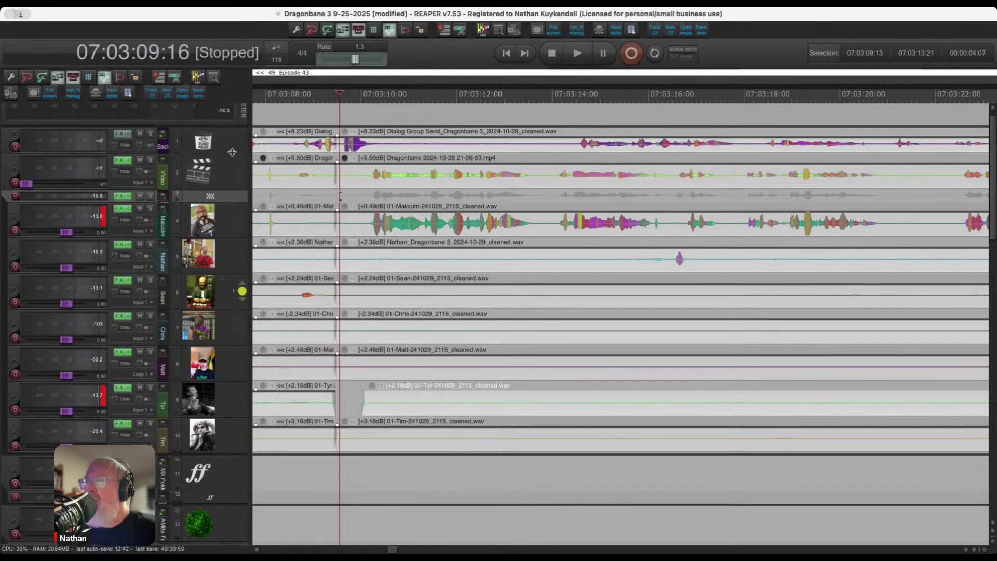
pyautogui.moveTo(245, 154); pyautogui.dragTo(249, 139)
pyautogui.press('space')
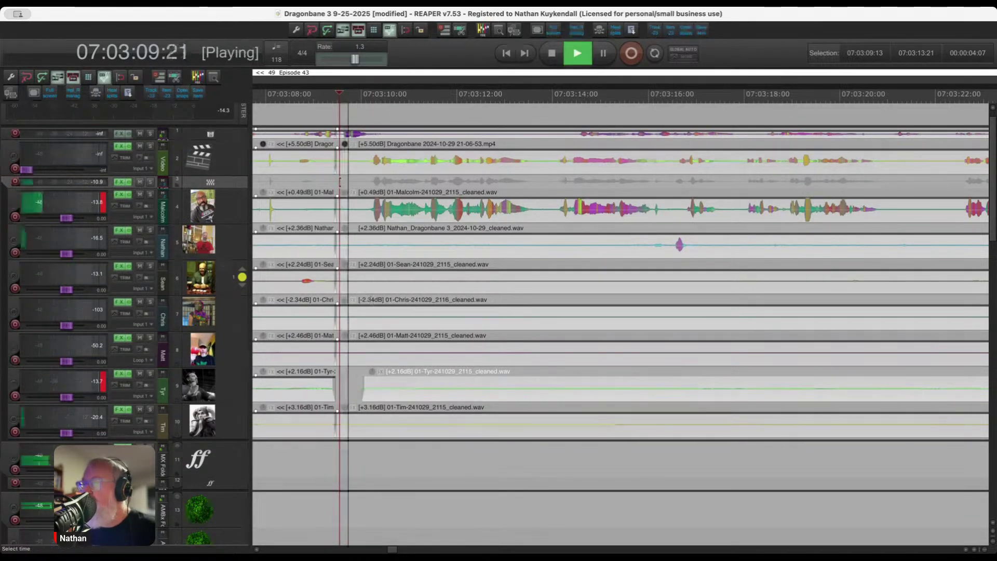
# Delete the silent audio on tracks 5 to 10 between 07:03:09:26 and 07:03:15:24 during playback.
pyautogui.scroll(-1, 363, 290)
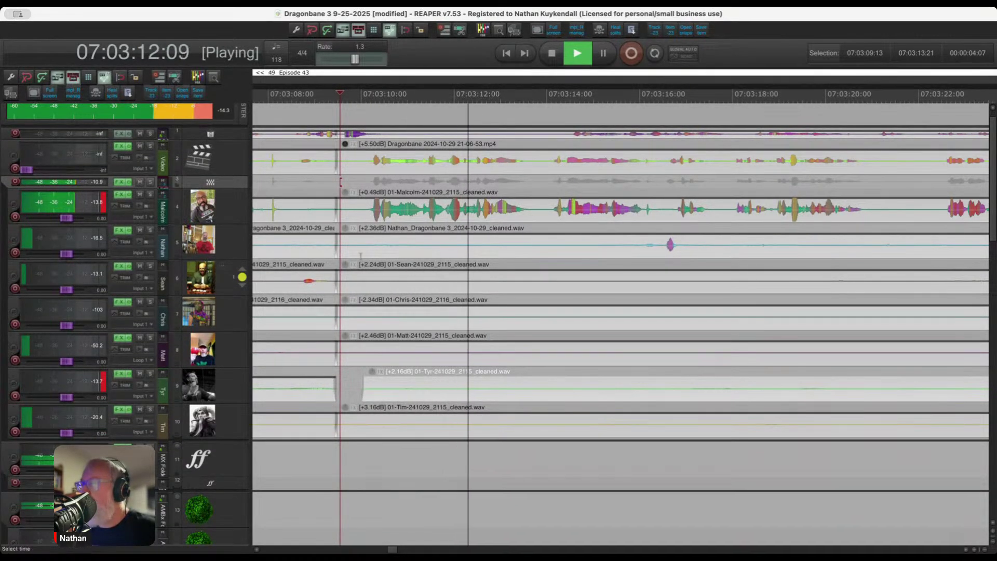
pyautogui.moveTo(355, 246); pyautogui.dragTo(632, 422)
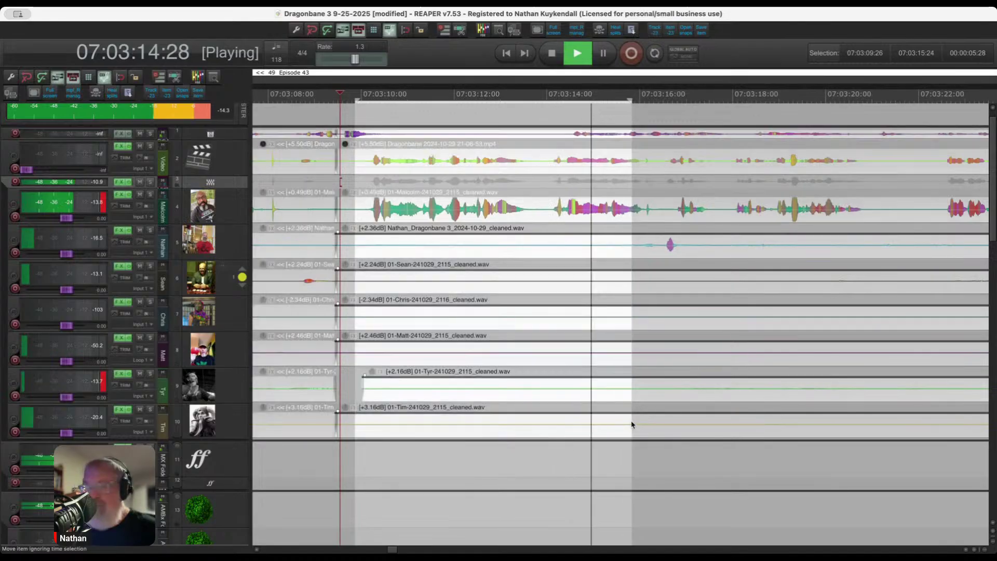
pyautogui.press('Delete')
pyautogui.scroll(-4, 454, 367)
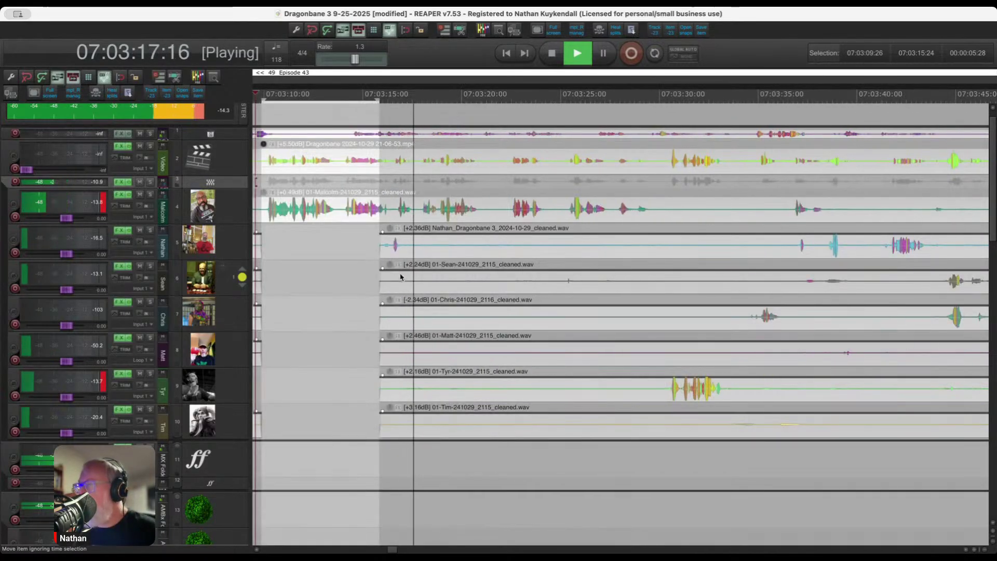
# Delete the audio on tracks 5 to 10 between 07:03:14:17 and 07:03:29:15.
pyautogui.moveTo(355, 246); pyautogui.dragTo(650, 419)
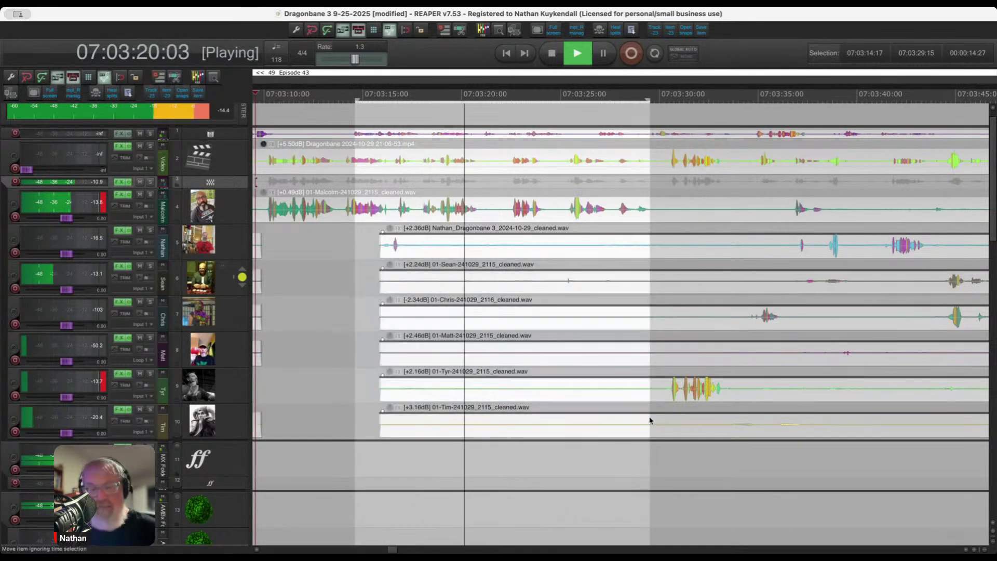
pyautogui.press('Delete')
pyautogui.scroll(-3, 584, 387)
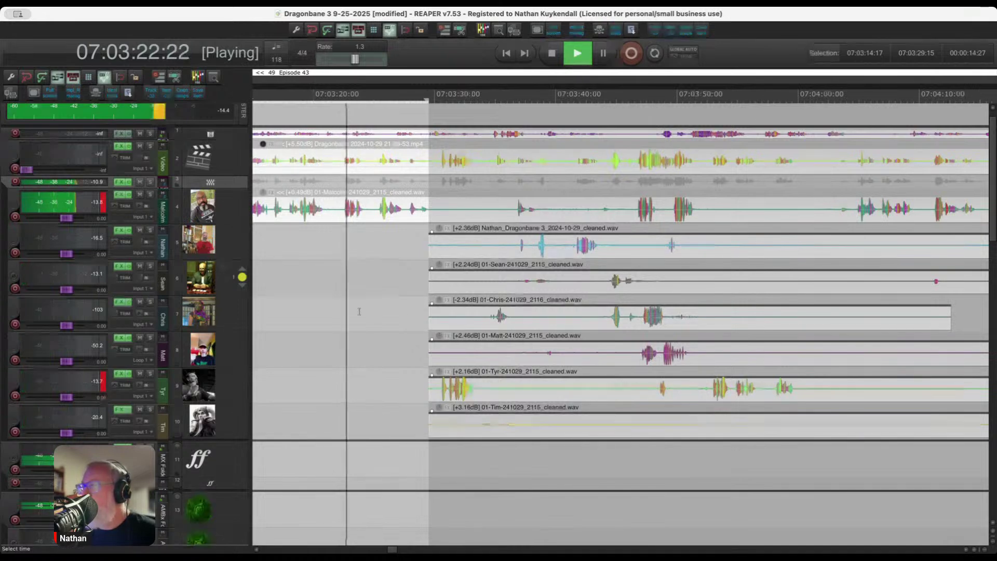
# Delete the silent audio on tracks 5 to 8 between about 07:03:29 and 07:03:34.
pyautogui.scroll(1, 355, 307)
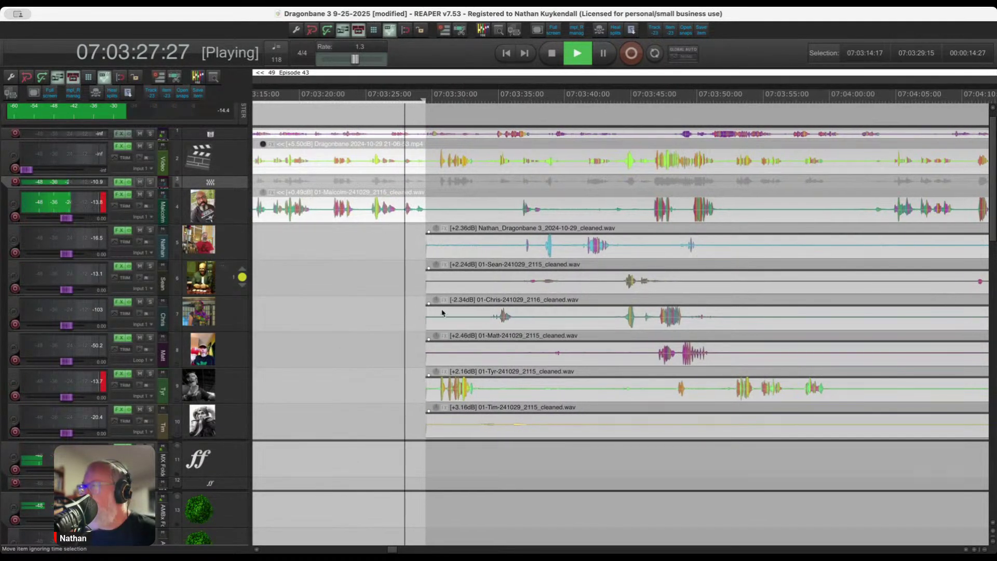
pyautogui.scroll(2, 444, 310)
pyautogui.scroll(2, 451, 311)
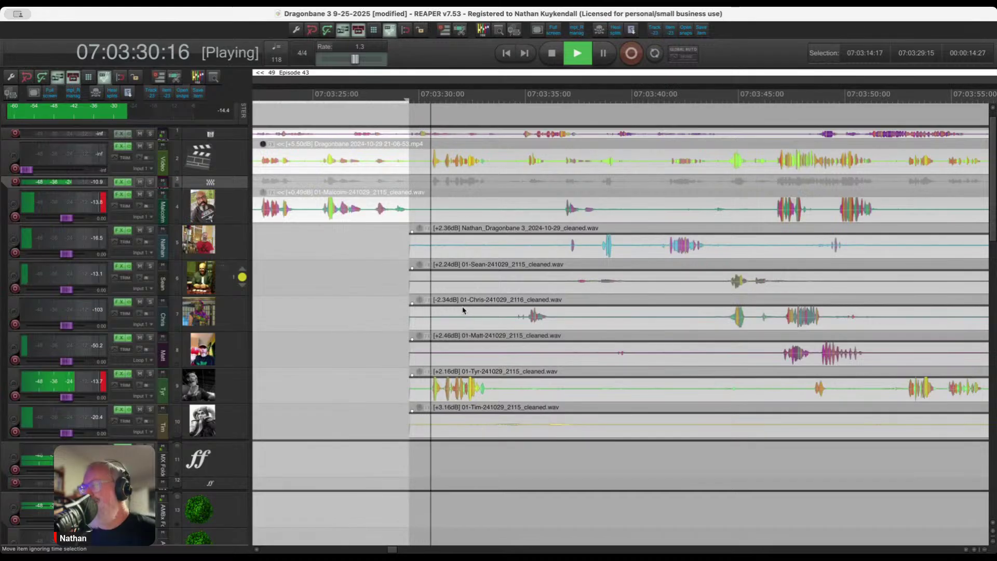
pyautogui.moveTo(396, 246); pyautogui.dragTo(604, 431)
pyautogui.press('Delete')
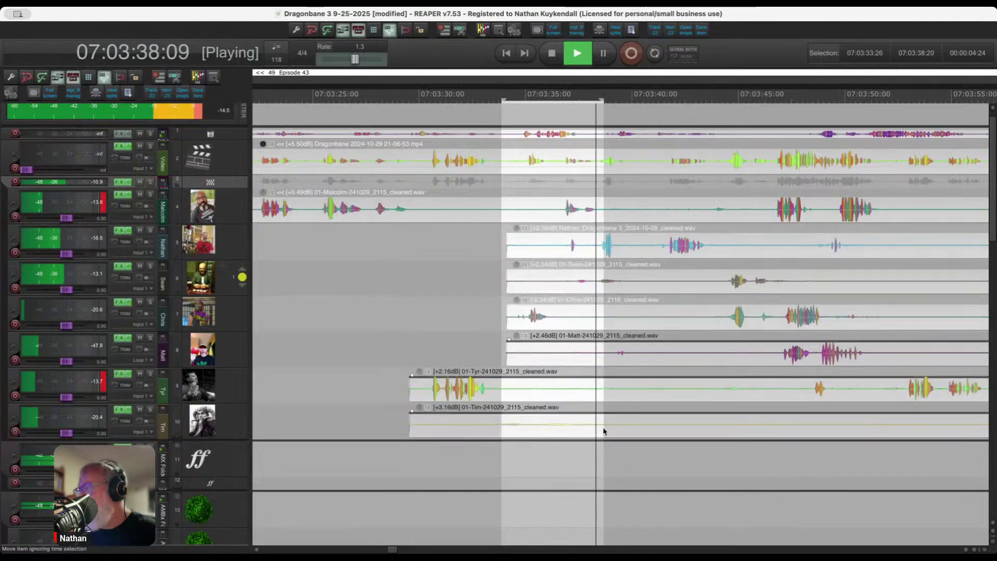
# Delete the audio on tracks 8 to 10 between 07:03:33:26 and 07:03:38:20 and restart playback from 07:03:36:21.
pyautogui.press('Delete')
pyautogui.press('space')
pyautogui.click(563, 349)
pyautogui.press('space')
pyautogui.scroll(3, 565, 328)
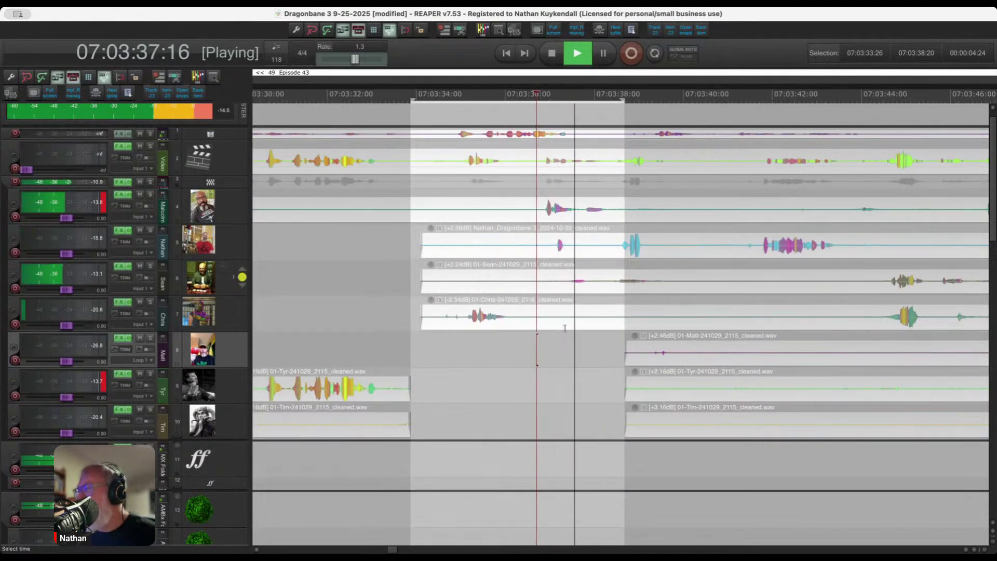
# Stop playback, delete the audio on track 5 between 07:03:33:23 and 07:03:38:07, and resume playback.
pyautogui.press('space')
pyautogui.moveTo(407, 249); pyautogui.dragTo(603, 254)
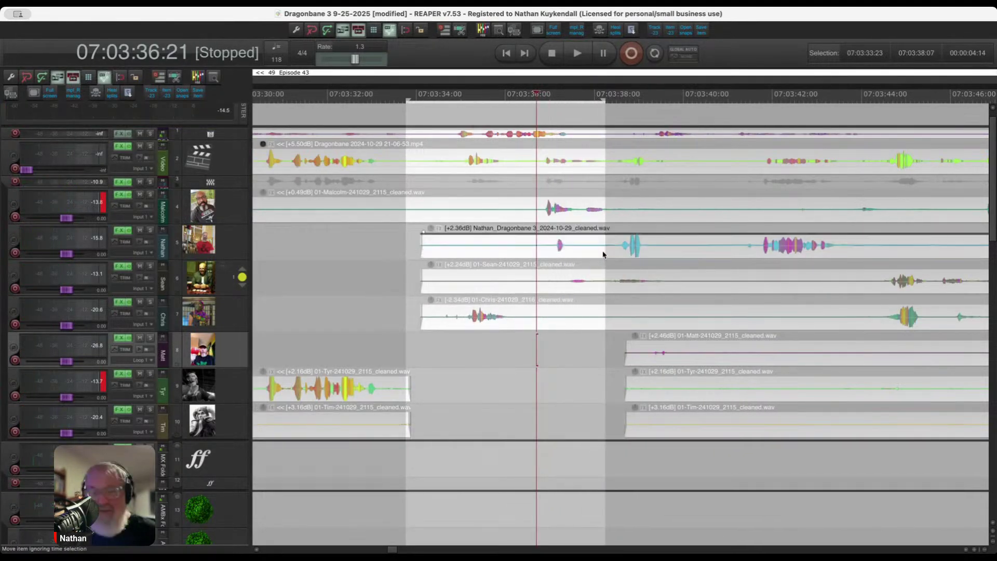
pyautogui.press('Delete')
pyautogui.press('space')
pyautogui.scroll(-3, 553, 346)
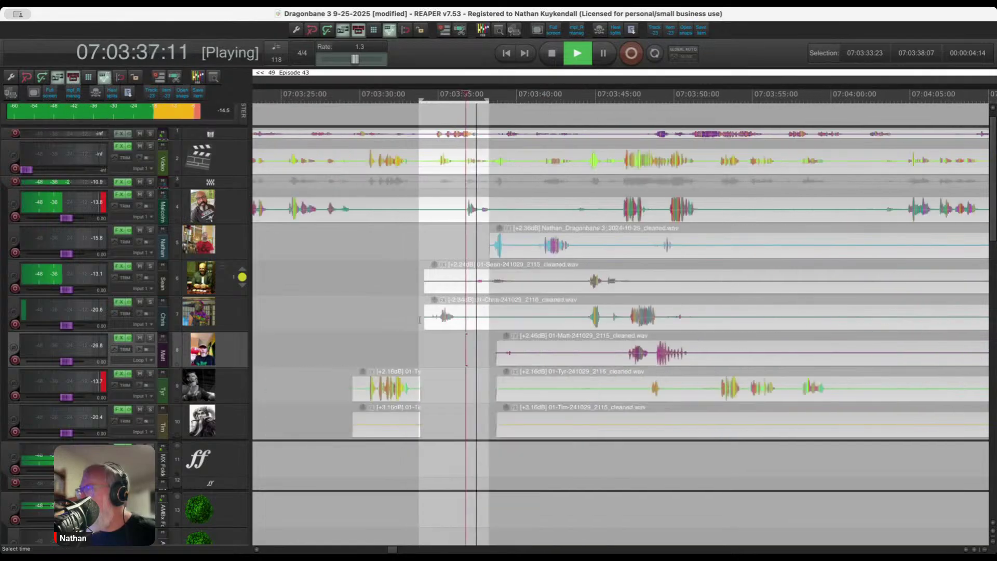
# Delete the silent audio on tracks 9 and 10 between 07:03:37:16 and 07:03:48:00.
pyautogui.moveTo(444, 375); pyautogui.dragTo(667, 425)
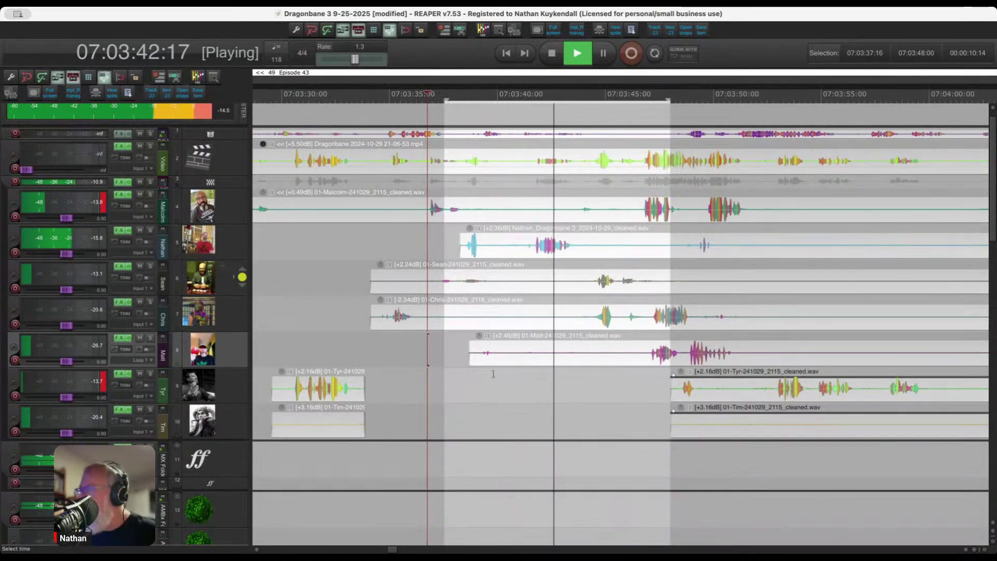
pyautogui.scroll(-5, 585, 390)
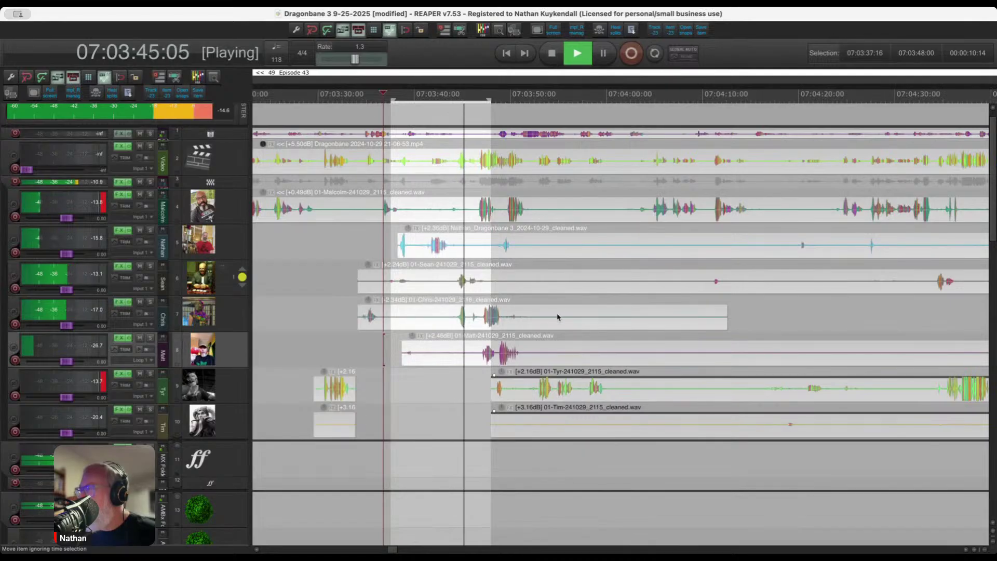
# Delete the silent audio on tracks 6 and 7 between 07:03:52:09 and 07:04:09:14.
pyautogui.scroll(4, 556, 338)
pyautogui.click(520, 286)
pyautogui.moveTo(521, 291); pyautogui.dragTo(826, 322)
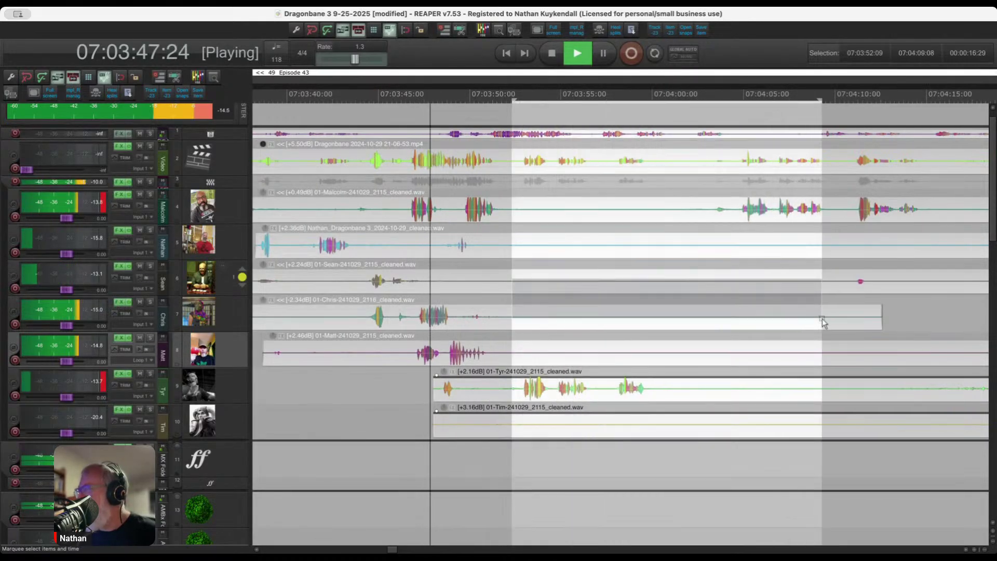
pyautogui.press('Delete')
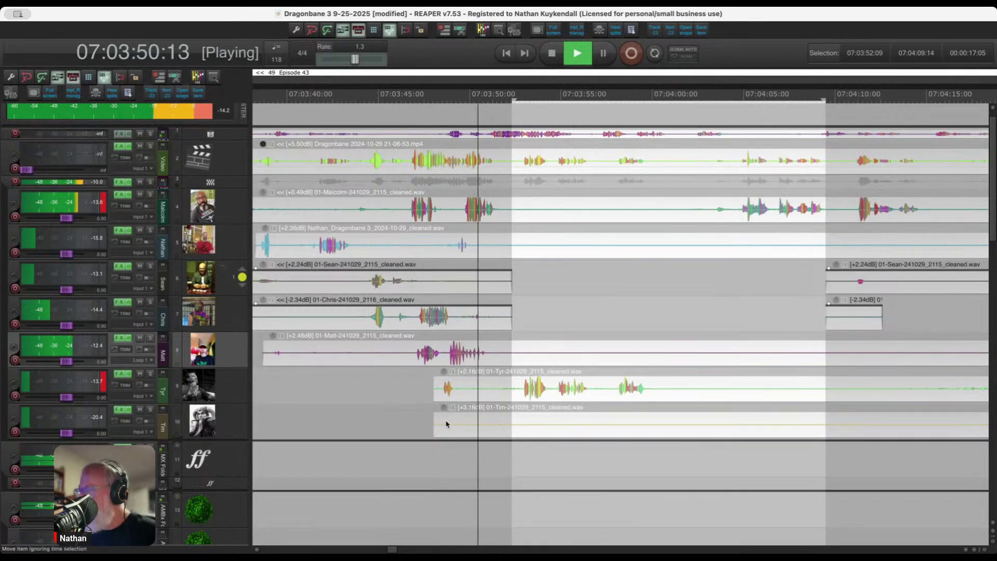
# Delete the silence on track 10 from about 07:03:48 to 07:04:10 and on tracks 8 to 10 between 07:04:01:12 and 07:04:13:23.
pyautogui.moveTo(446, 424); pyautogui.dragTo(850, 434)
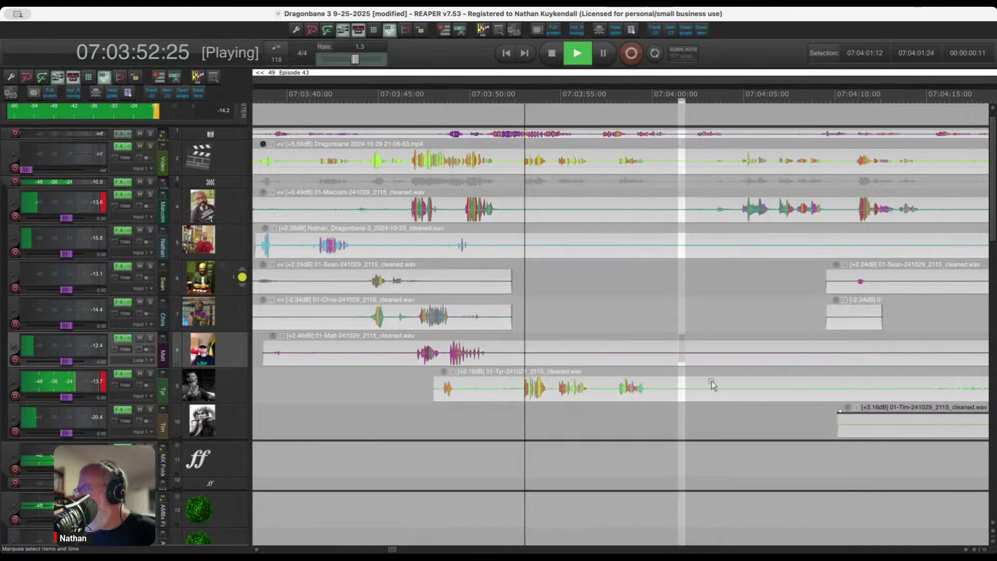
pyautogui.moveTo(712, 386); pyautogui.dragTo(905, 435)
pyautogui.press('Delete')
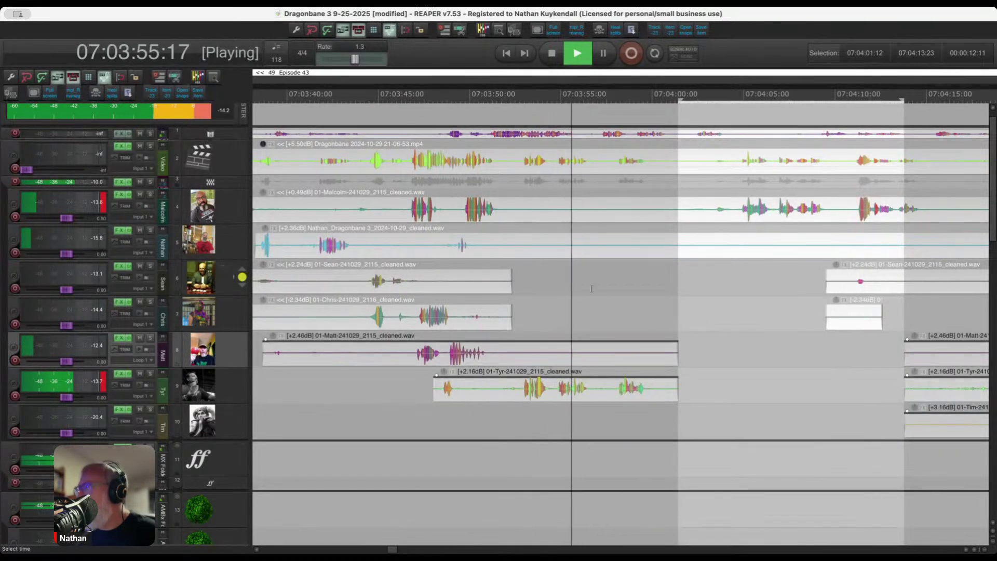
# Delete the silent audio on tracks 5 to 8 between 07:03:51:06 and 07:04:06:15 and follow the playback.
pyautogui.moveTo(493, 254); pyautogui.dragTo(774, 351)
pyautogui.press('Delete')
pyautogui.scroll(-2, 774, 351)
pyautogui.scroll(2, 634, 325)
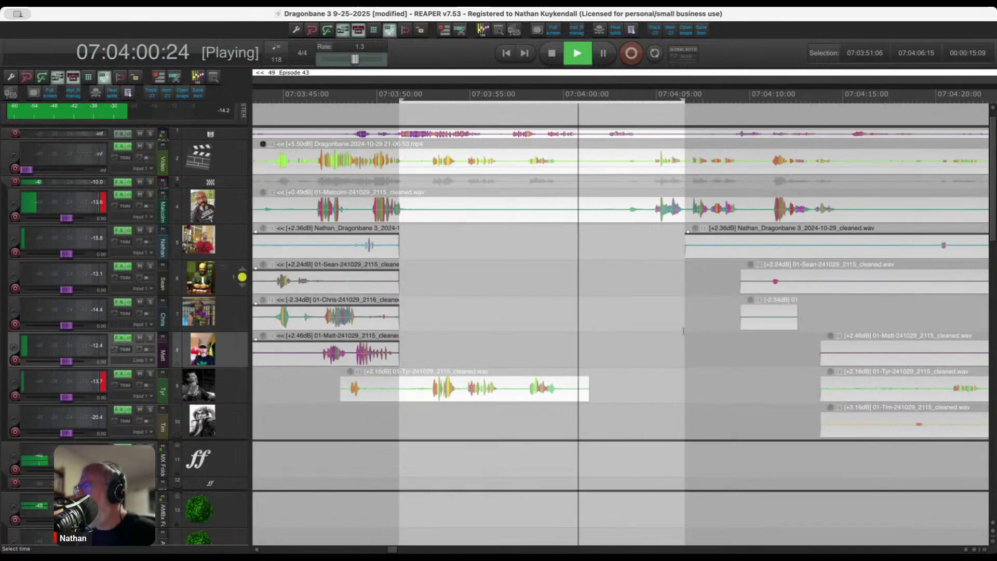
pyautogui.scroll(1, 635, 325)
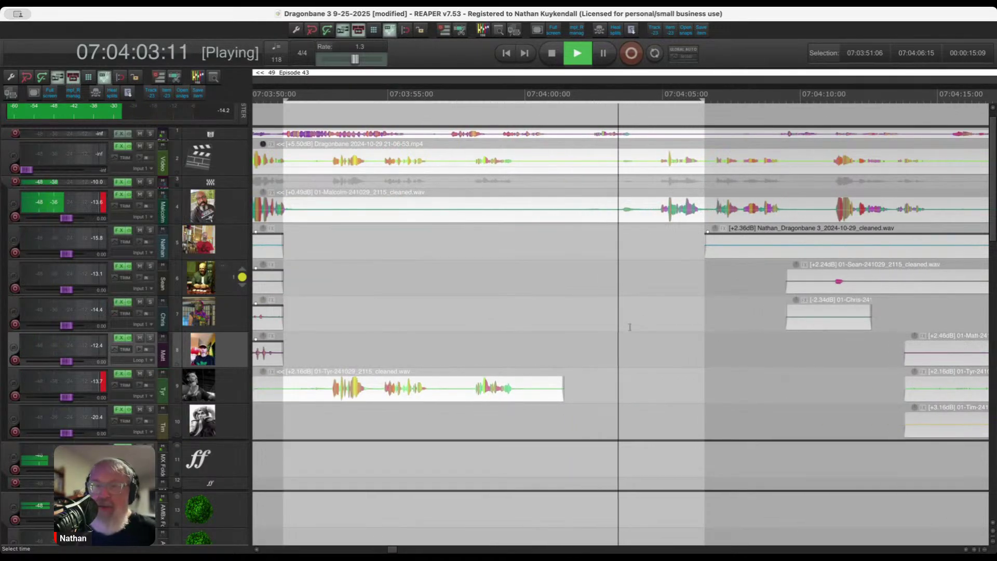
pyautogui.scroll(1, 654, 324)
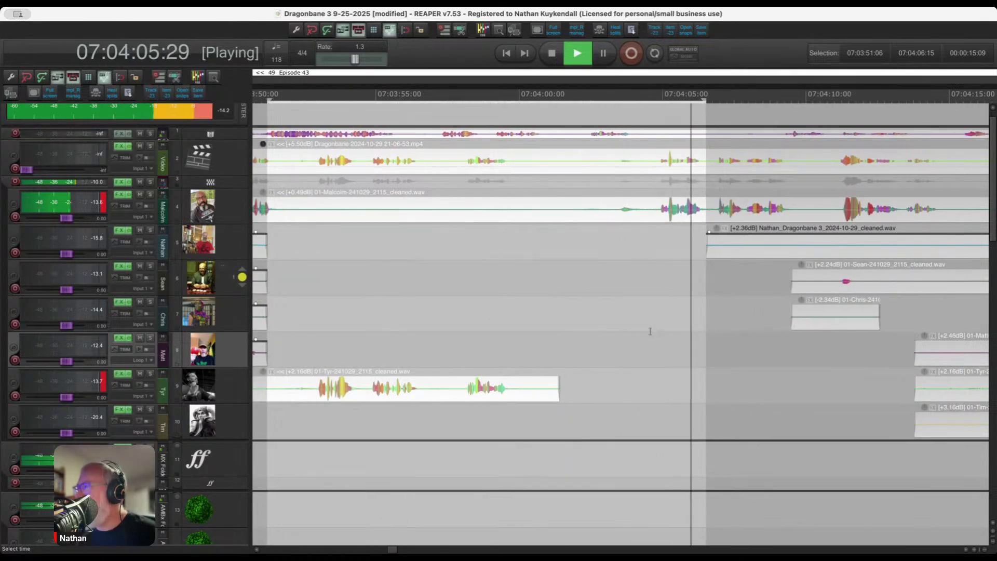
# Ripple-delete the range from 07:04:00:00 to 07:04:02:27 across all tracks, closing the gap, and play back over the cut.
pyautogui.scroll(1, 649, 330)
pyautogui.press('space')
pyautogui.moveTo(529, 343); pyautogui.dragTo(611, 362)
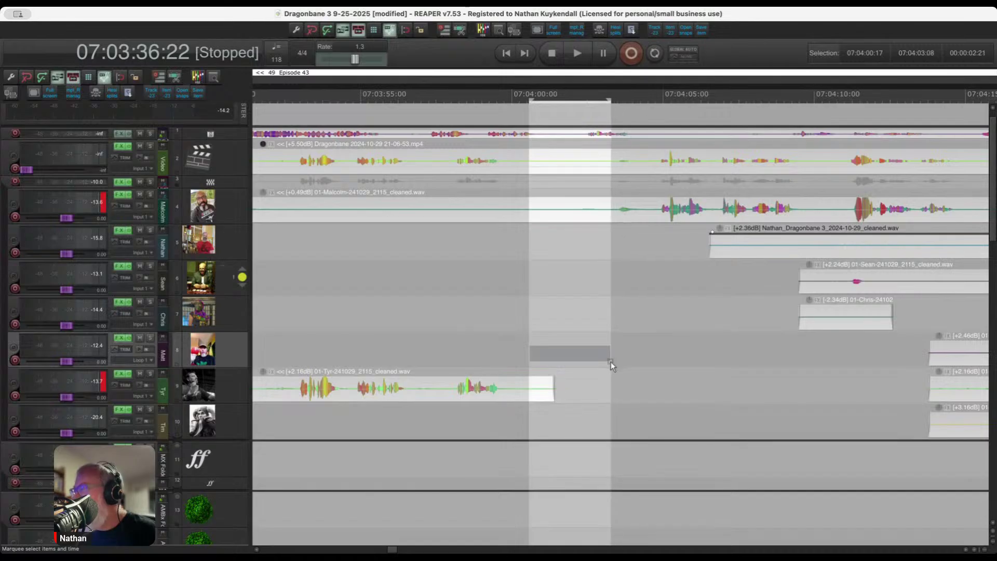
pyautogui.moveTo(512, 342); pyautogui.dragTo(605, 354)
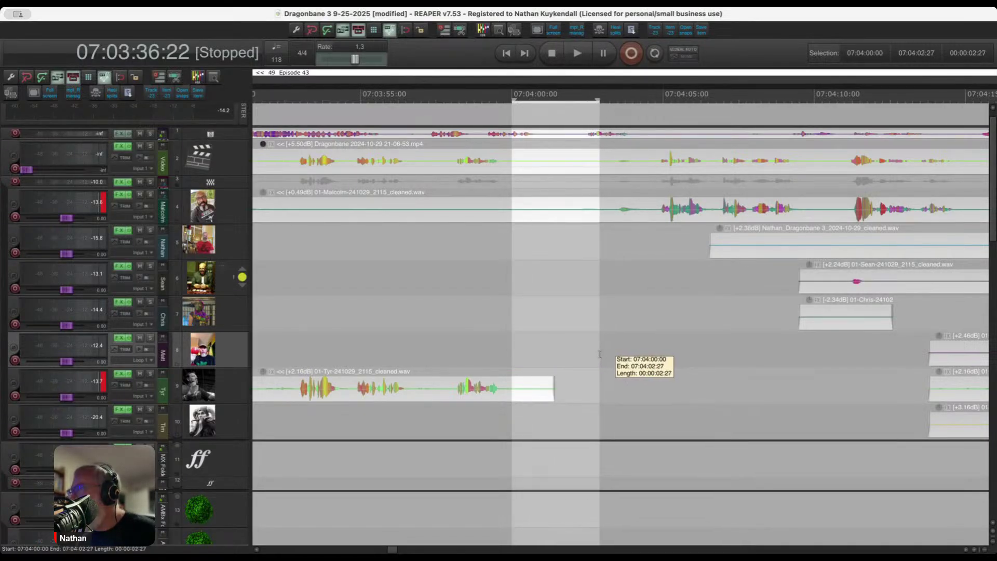
pyautogui.hotkey('ctrl', 'Delete')
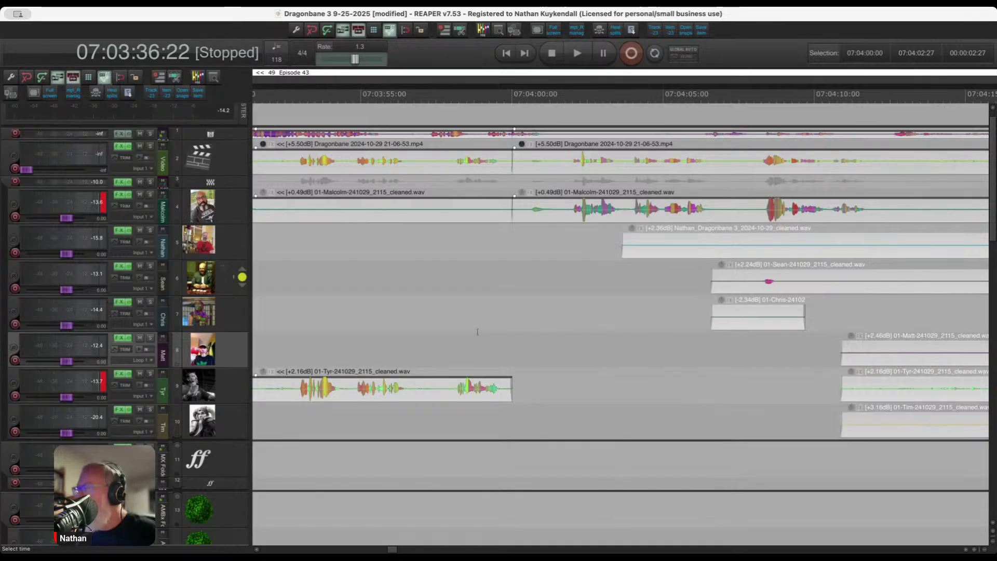
pyautogui.click(464, 322)
pyautogui.press('space')
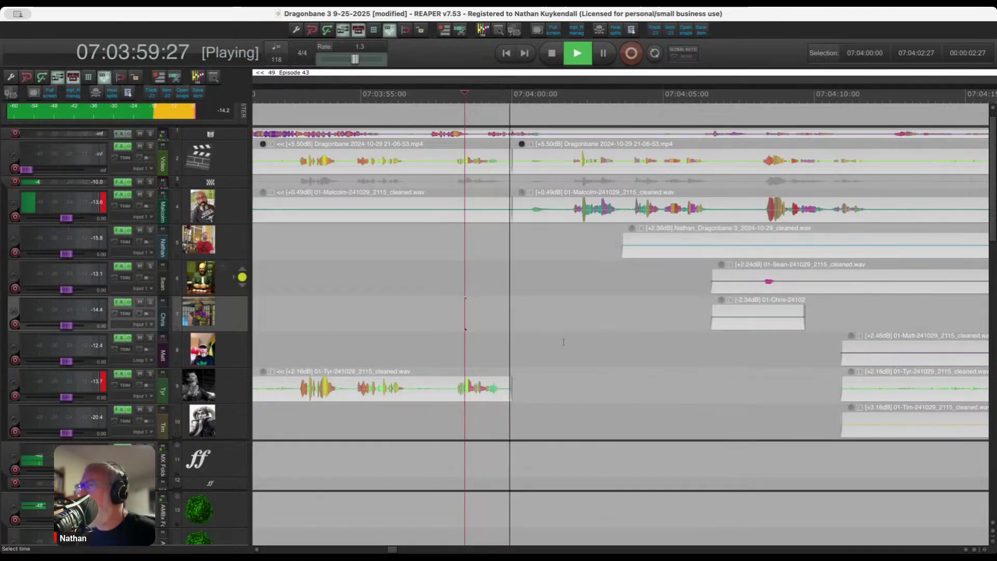
# Delete the silence on track 5 between 07:04:03:02 and 07:04:16:12 and on tracks 7 and 8 between 07:04:06:04 and 07:04:32:13.
pyautogui.scroll(-2, 613, 350)
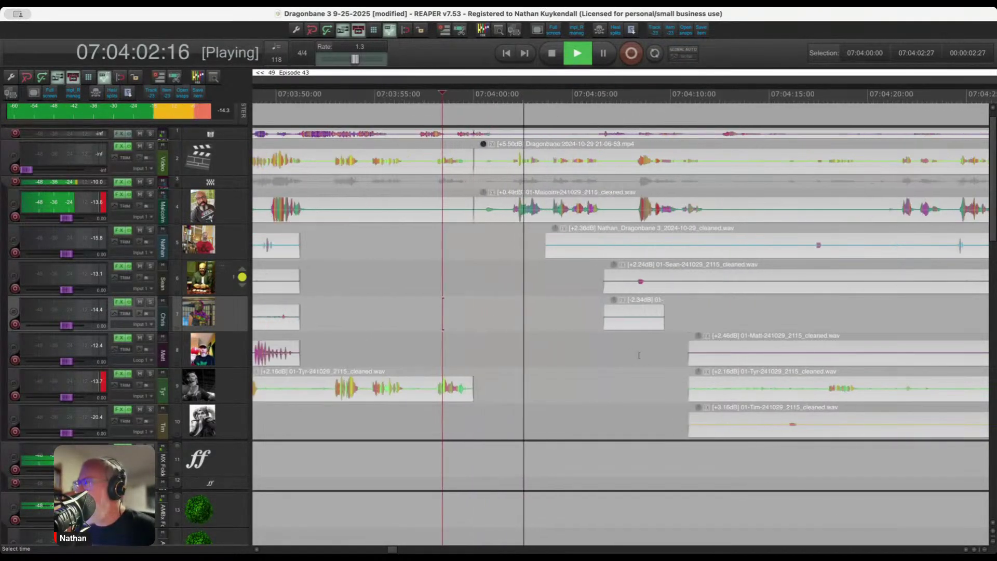
pyautogui.scroll(1, 532, 264)
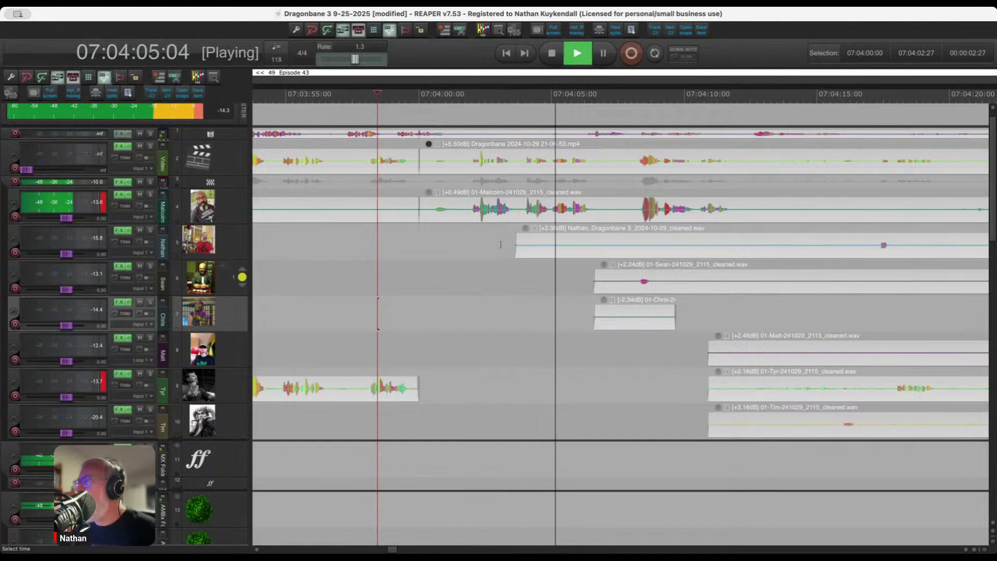
pyautogui.moveTo(501, 244); pyautogui.dragTo(856, 240)
pyautogui.scroll(-2, 539, 303)
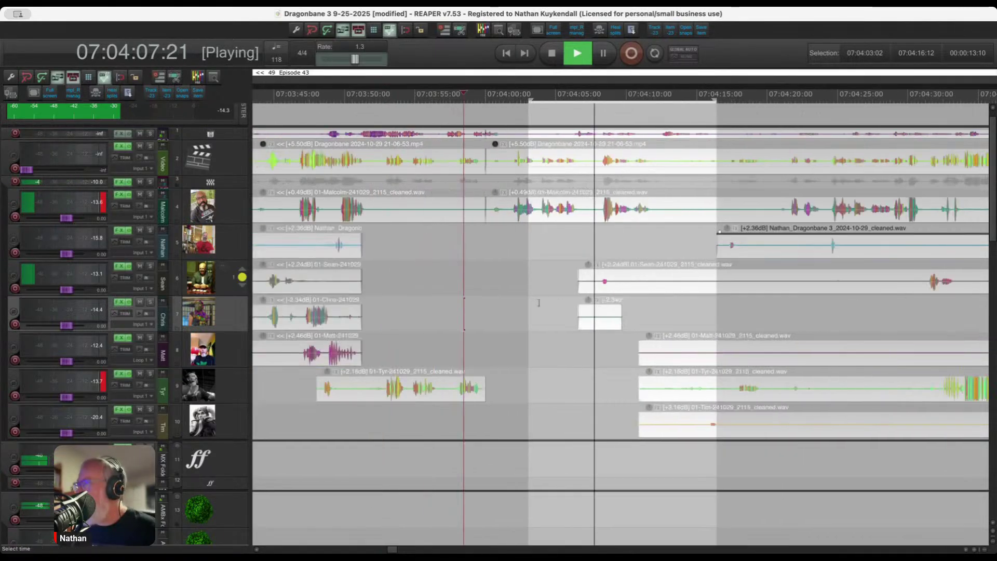
pyautogui.scroll(1, 539, 303)
pyautogui.moveTo(441, 318); pyautogui.dragTo(917, 356)
pyautogui.press('Delete')
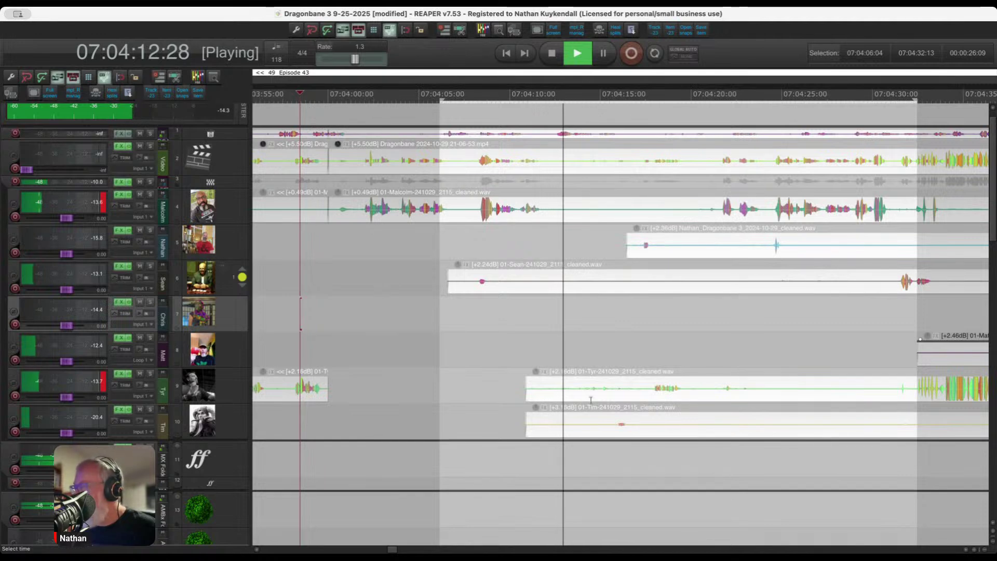
# Delete the silence on track 9 up to about 07:04:17 and on track 10 between 07:04:09:28 and 07:04:29:01.
pyautogui.scroll(1, 696, 382)
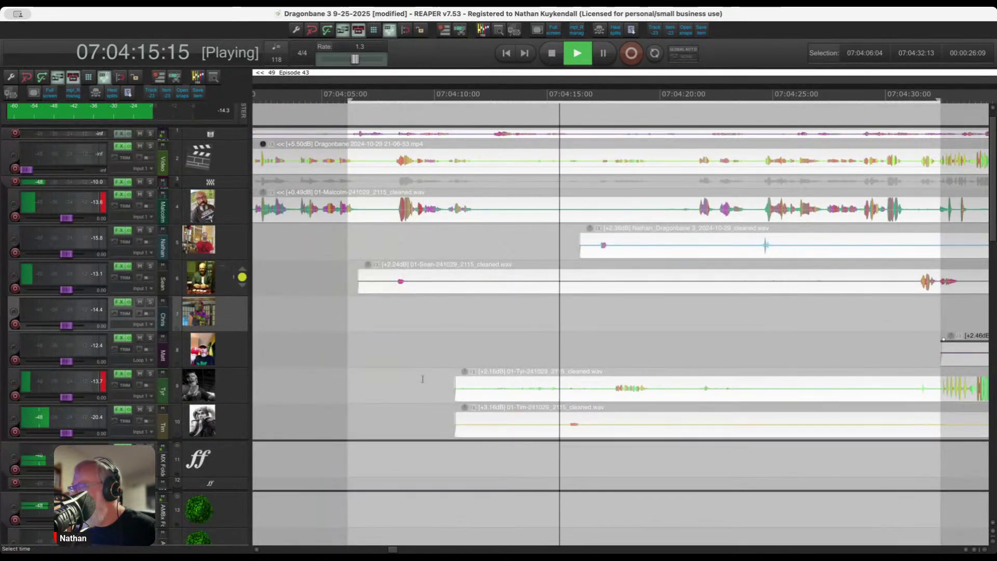
pyautogui.moveTo(422, 385); pyautogui.dragTo(600, 389)
pyautogui.press('Delete')
pyautogui.moveTo(434, 421); pyautogui.dragTo(864, 422)
pyautogui.press('Delete')
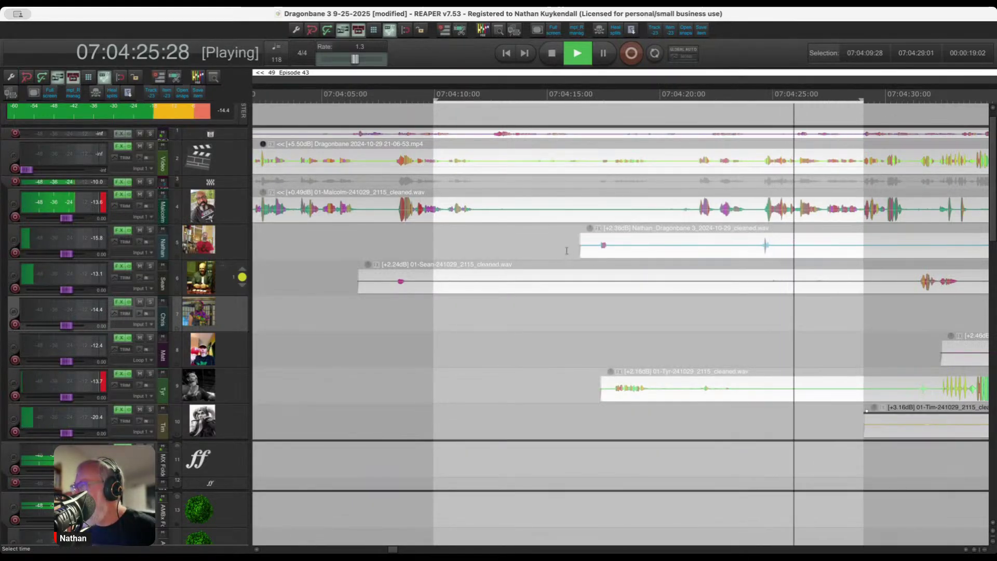
# Delete the audio on tracks 5 and 6 between 07:04:15:22 and 07:04:30:23.
pyautogui.moveTo(566, 251); pyautogui.dragTo(903, 283)
pyautogui.press('Delete')
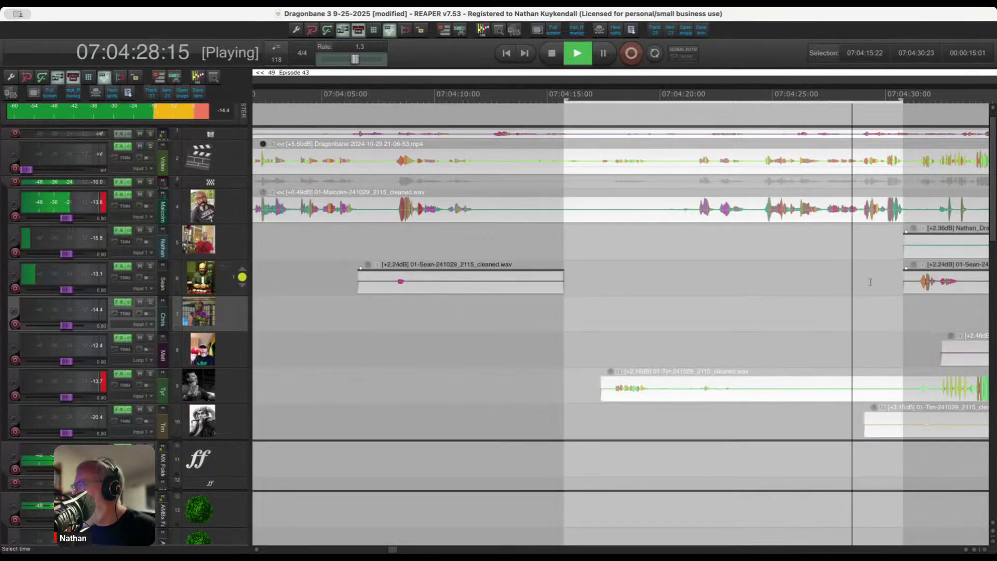
pyautogui.scroll(-6, 871, 282)
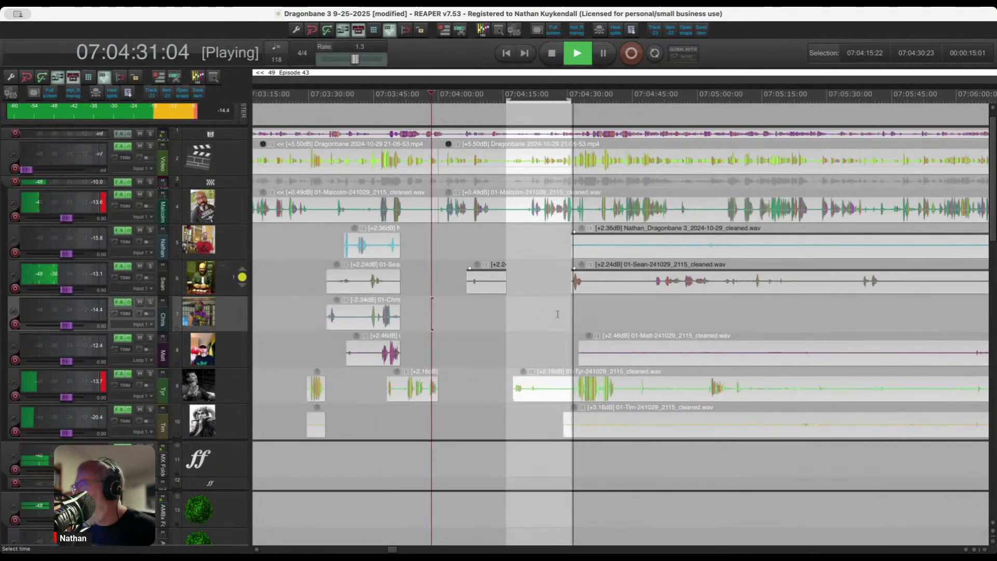
# Delete the silence on track 10 between 07:04:26:12 and 07:05:16:01 and on track 8 between 07:04:29:28 and 07:05:17:08.
pyautogui.scroll(3, 557, 314)
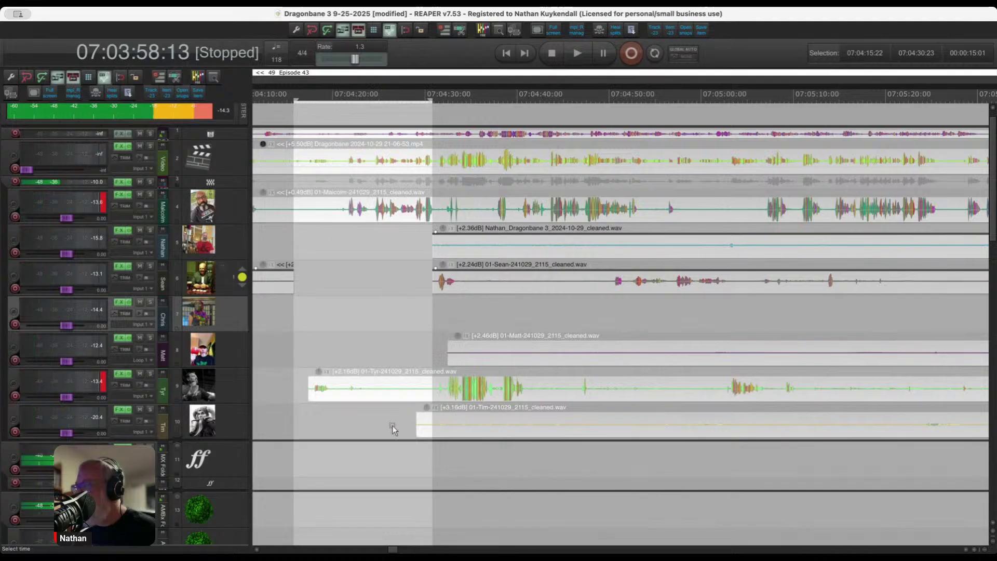
pyautogui.moveTo(393, 429); pyautogui.dragTo(848, 429)
pyautogui.press('Delete')
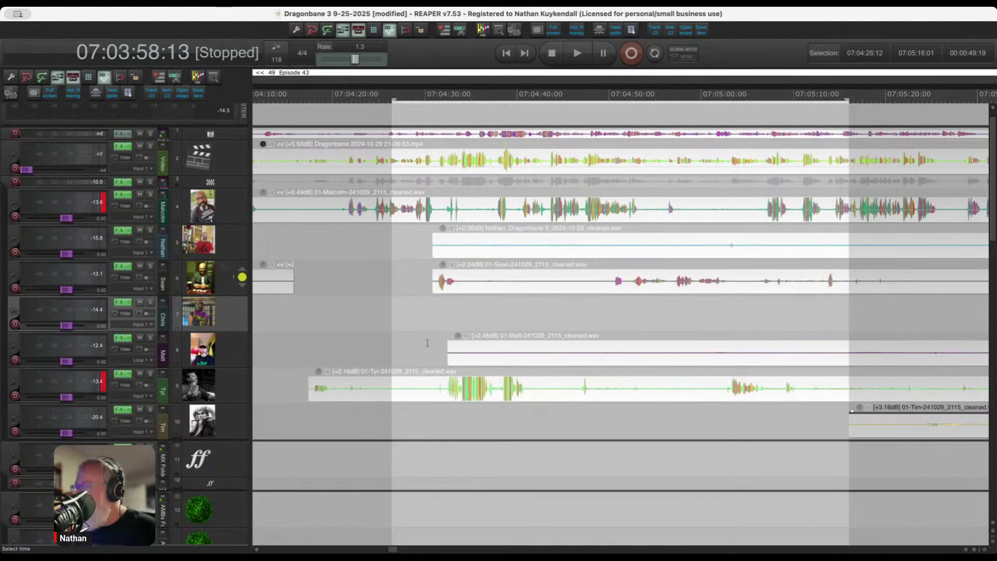
pyautogui.moveTo(426, 343); pyautogui.dragTo(860, 353)
pyautogui.press('Delete')
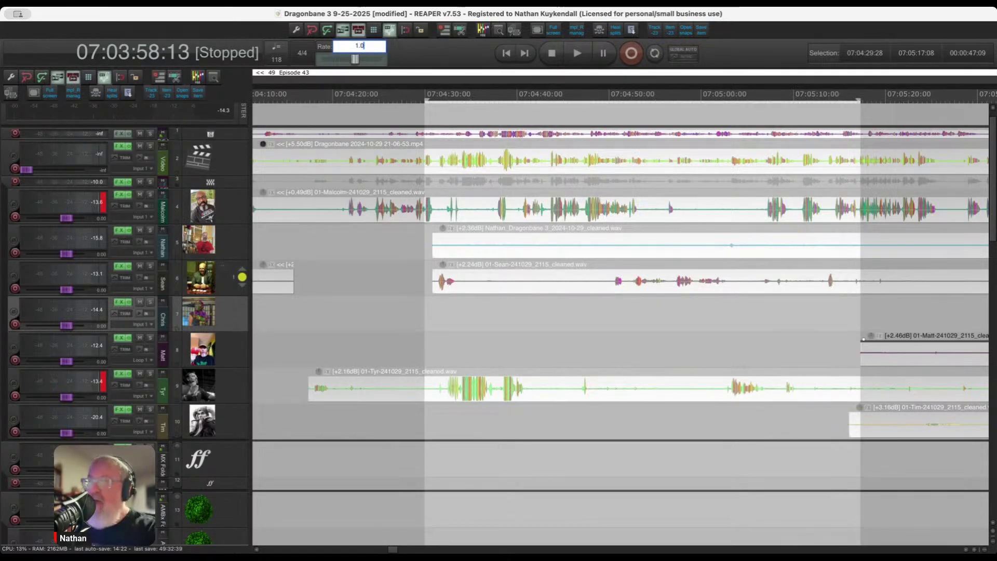
# Set the playback rate to 1.0 and delete the silence on track 5 between 07:04:28:14 and 07:05:01:09.
pyautogui.click(402, 252)
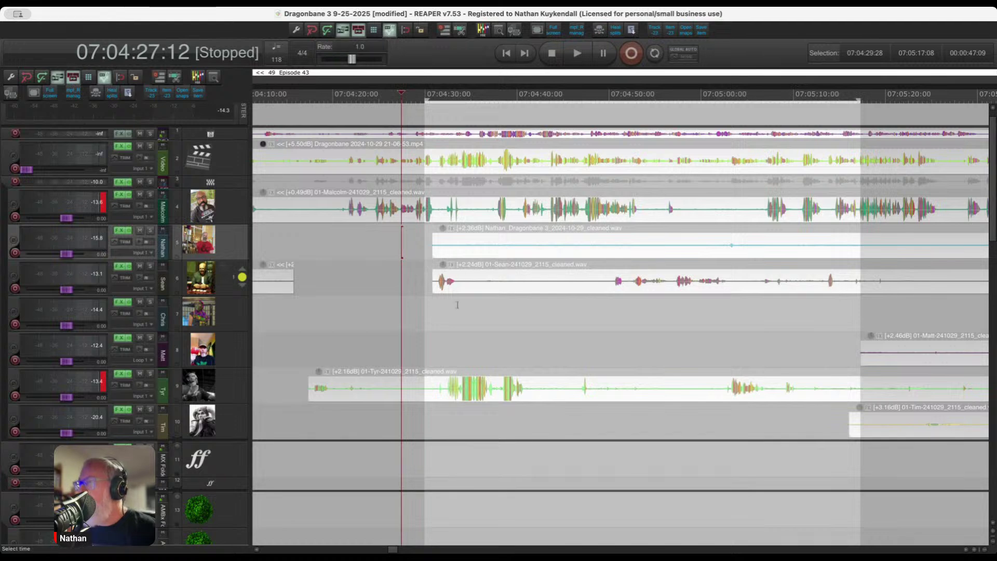
pyautogui.click(552, 314)
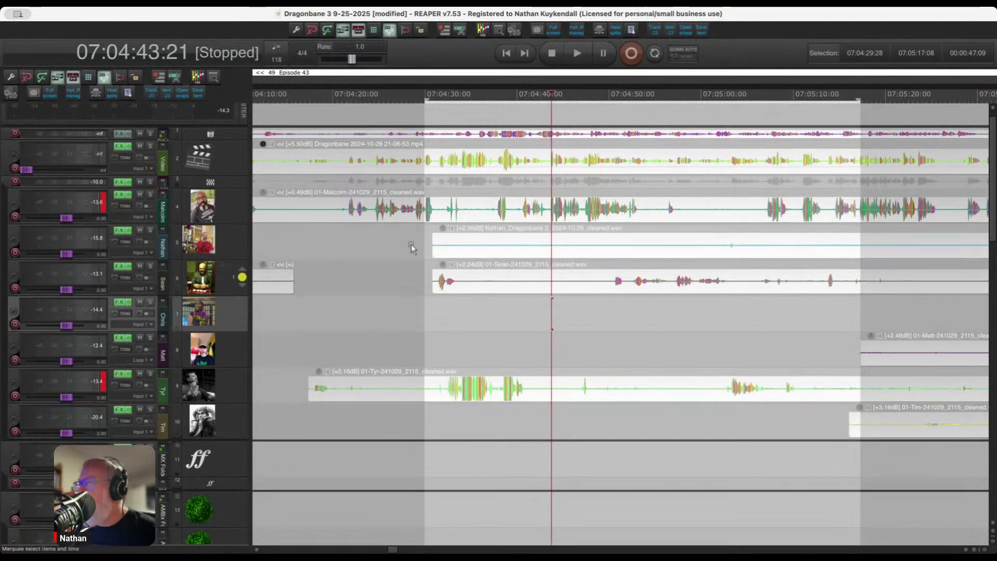
pyautogui.moveTo(412, 248); pyautogui.dragTo(714, 247)
pyautogui.press('Delete')
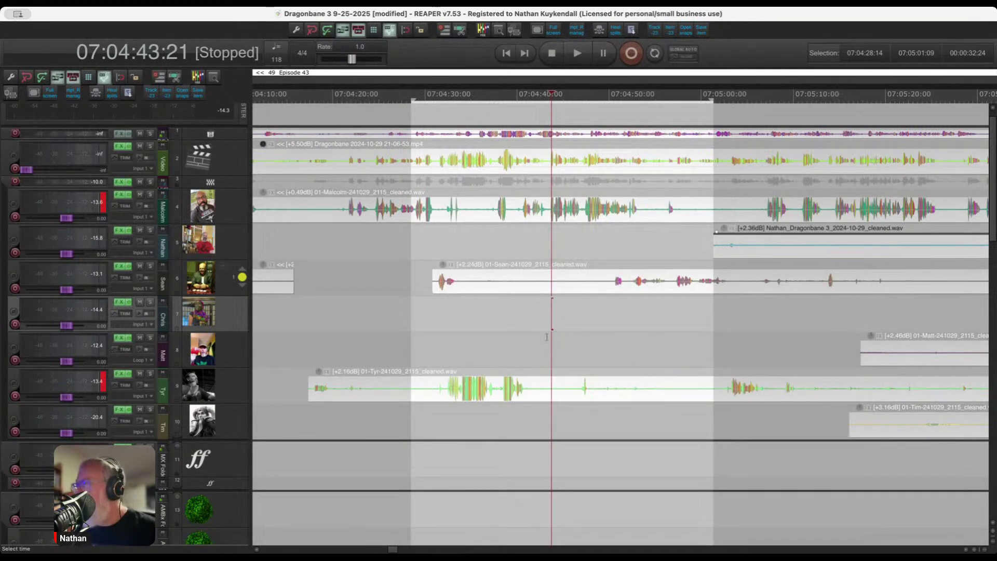
# Play from 07:04:43:21 and delete the silence on track 9 between 07:04:48:04 and 07:05:02:02.
pyautogui.press('space')
pyautogui.scroll(3, 545, 336)
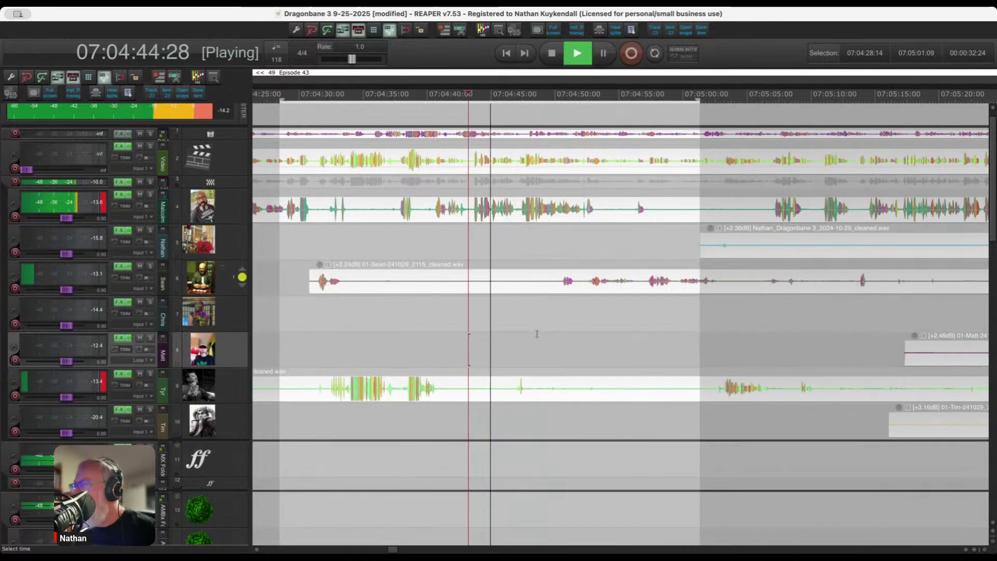
pyautogui.scroll(1, 537, 334)
pyautogui.scroll(1, 574, 364)
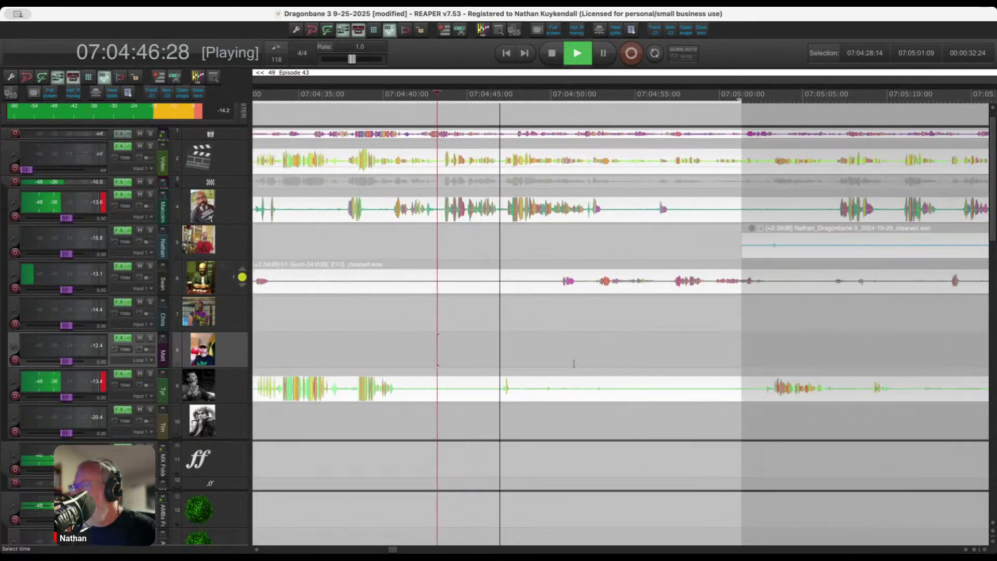
pyautogui.scroll(-1, 524, 383)
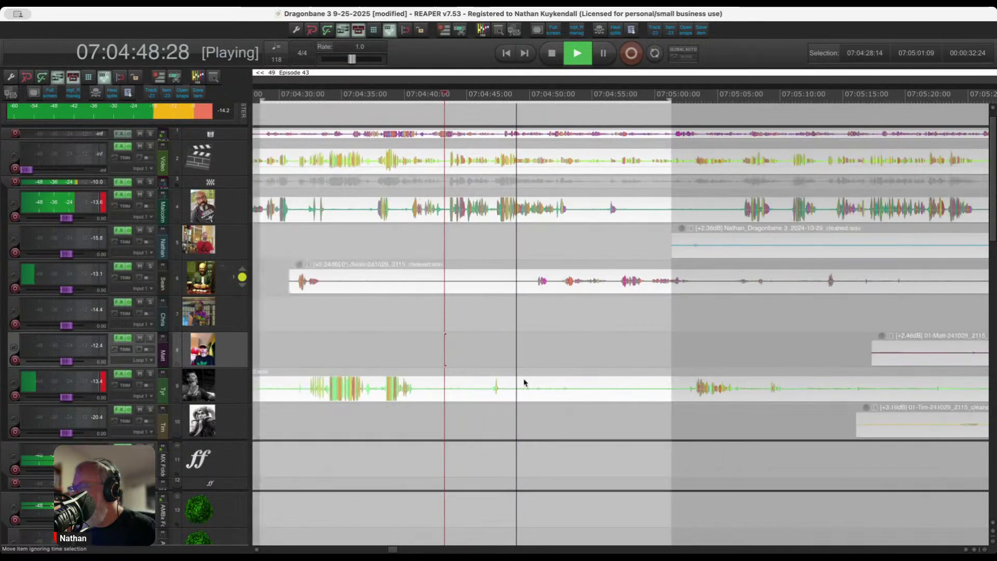
pyautogui.scroll(2, 523, 383)
pyautogui.moveTo(492, 385); pyautogui.dragTo(734, 397)
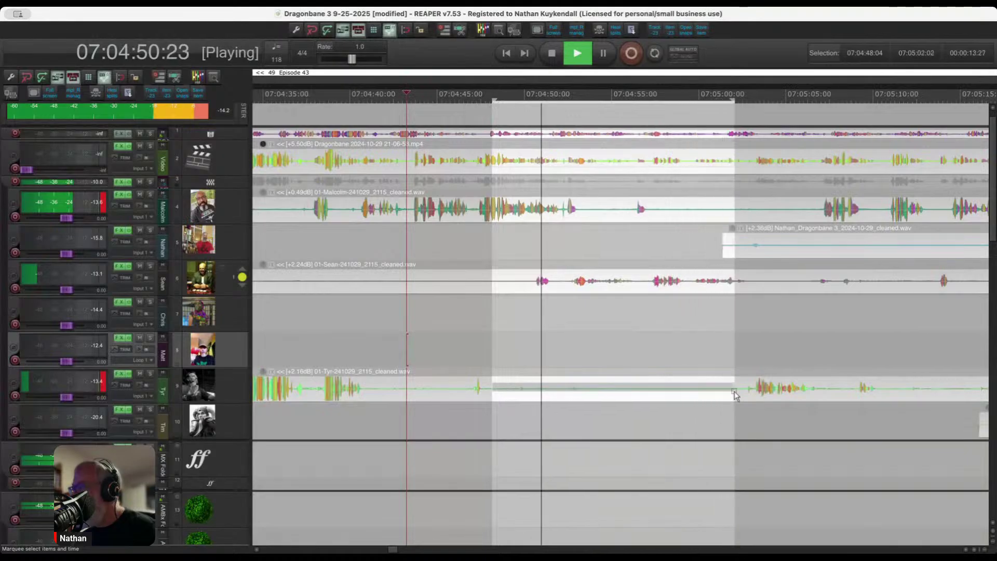
pyautogui.press('Delete')
# Delete the unwanted sound on track 6 between 07:04:48:13 and 07:04:51:28.
pyautogui.scroll(2, 548, 342)
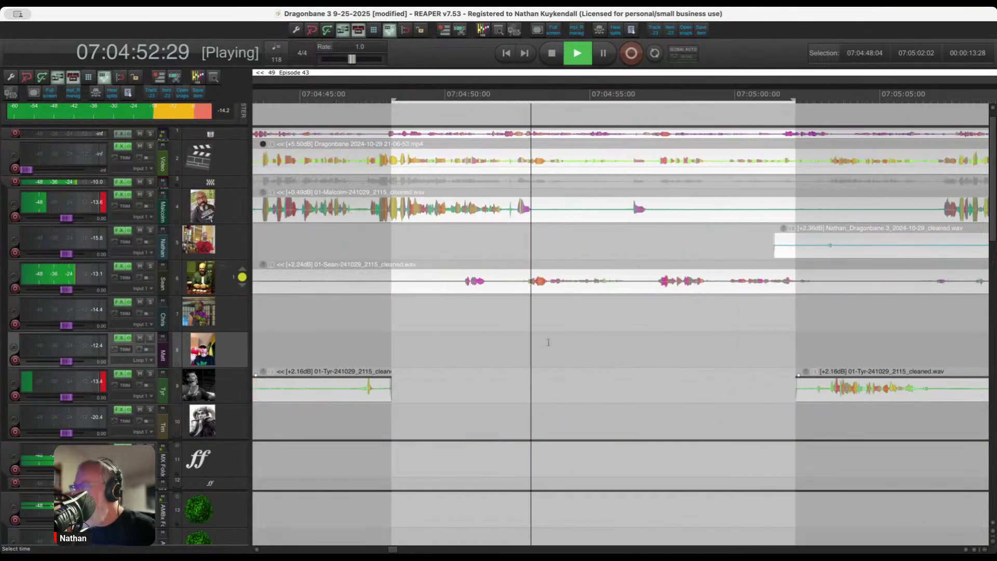
pyautogui.moveTo(399, 276); pyautogui.dragTo(501, 289)
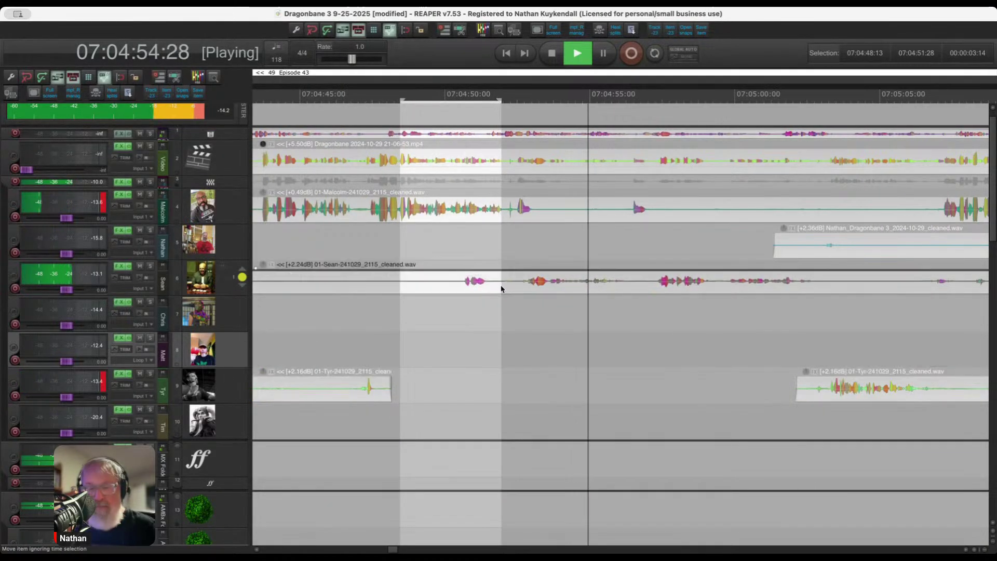
pyautogui.press('Delete')
pyautogui.scroll(-2, 421, 311)
pyautogui.scroll(2, 421, 311)
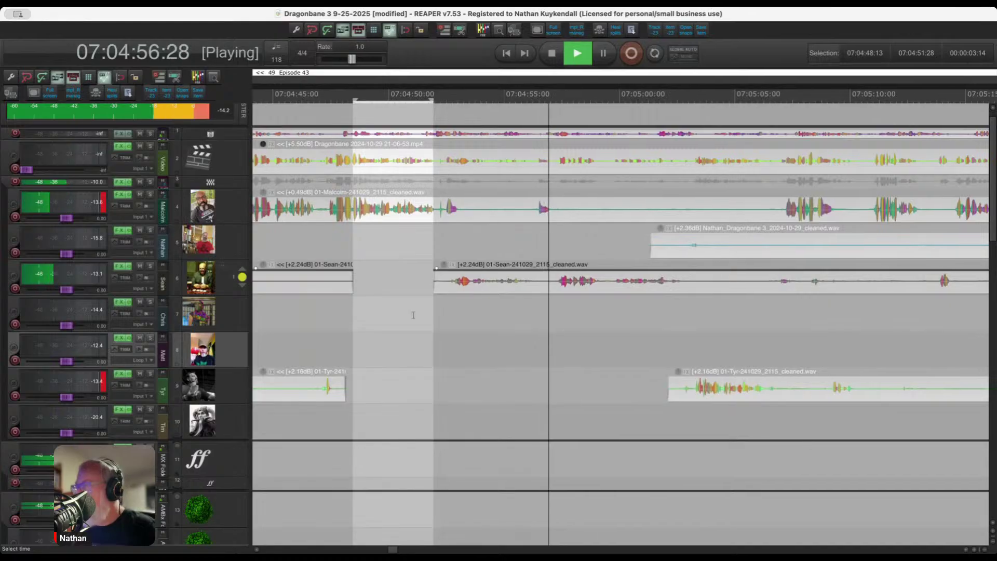
# Delete the audio on track 4 from about 07:04:54 to 07:05:05:07, including the short isolated sound.
pyautogui.scroll(-2, 464, 261)
pyautogui.moveTo(416, 207); pyautogui.dragTo(593, 210)
pyautogui.press('Delete')
pyautogui.click(476, 209)
pyautogui.press('Delete')
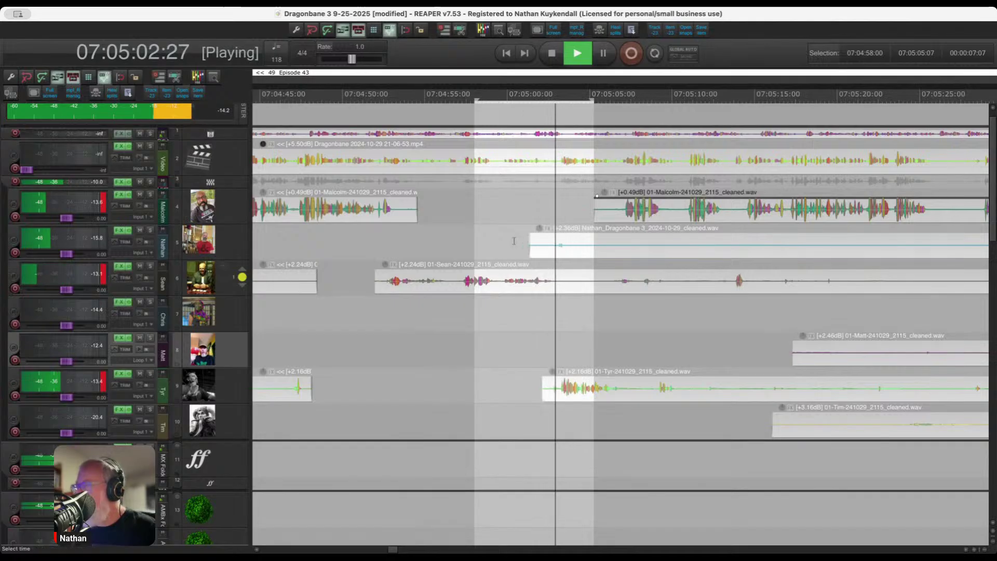
# Delete the audio on track 5 between 07:05:00:09 and 07:05:18:22.
pyautogui.moveTo(517, 244); pyautogui.dragTo(818, 248)
pyautogui.press('Delete')
pyautogui.scroll(-3, 808, 249)
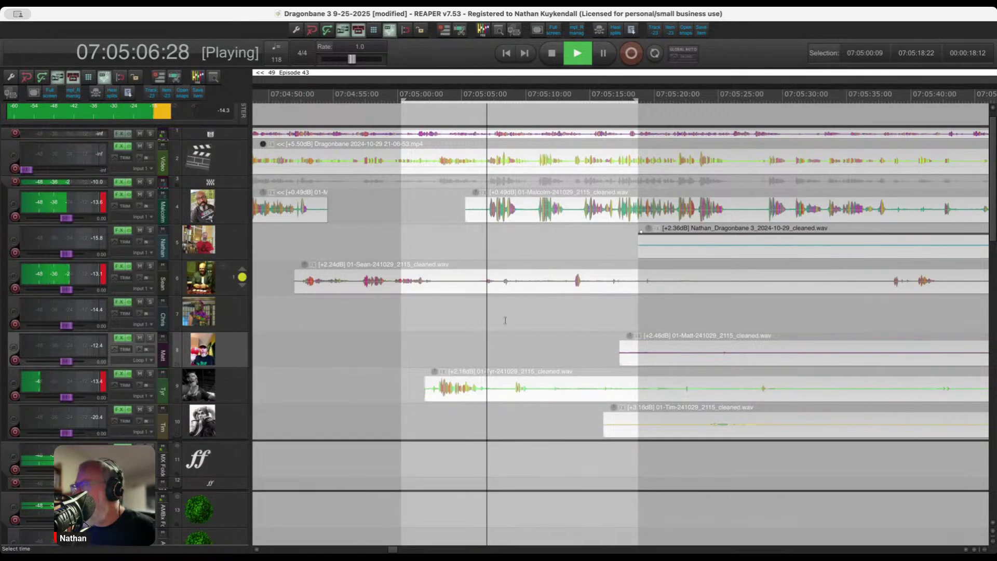
pyautogui.scroll(3, 505, 310)
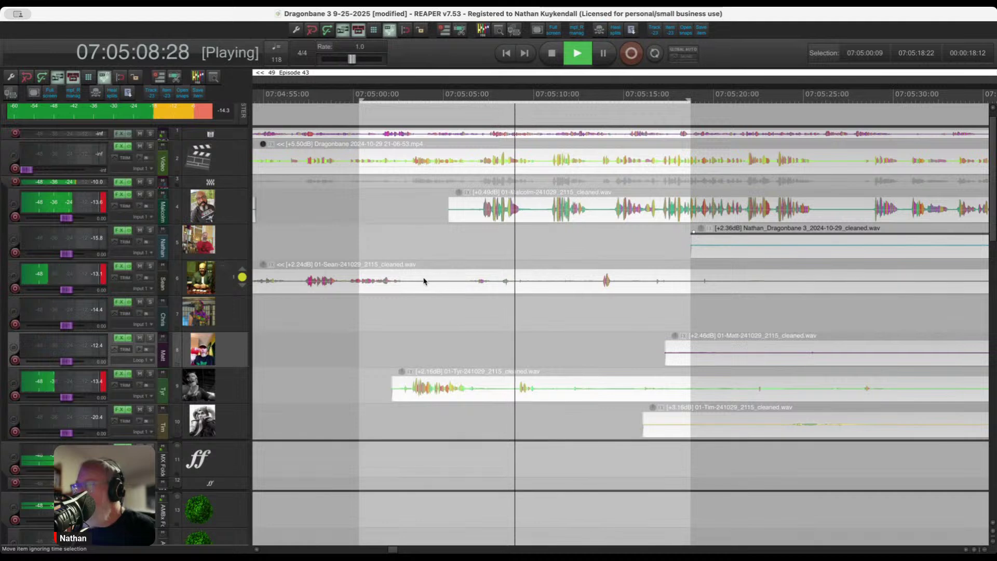
# Delete the audio on track 6 between 07:05:04:03 and 07:05:13:15 and on track 9 between 07:05:10:23 and 07:05:22:01.
pyautogui.moveTo(428, 281); pyautogui.dragTo(596, 283)
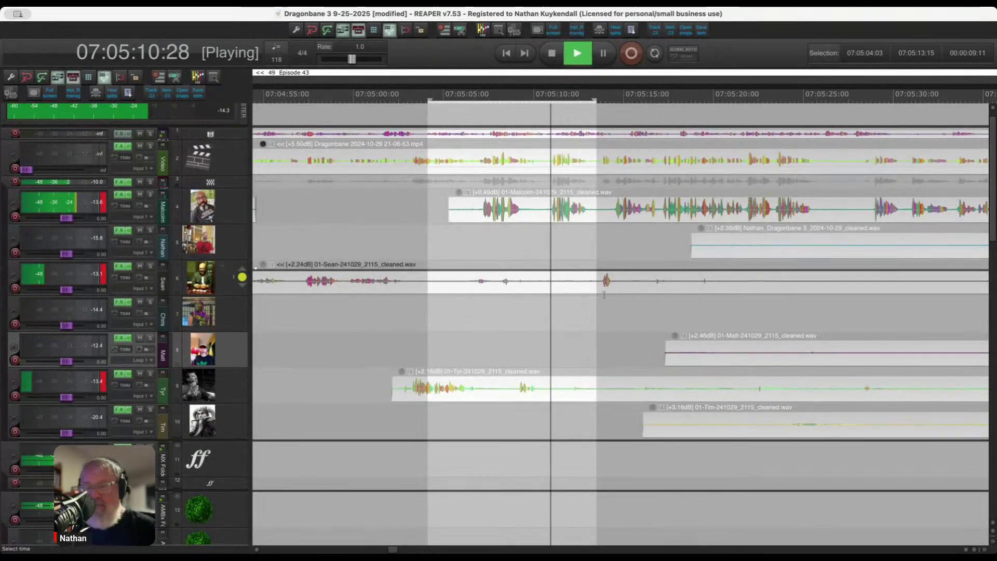
pyautogui.press('Delete')
pyautogui.moveTo(548, 385); pyautogui.dragTo(750, 400)
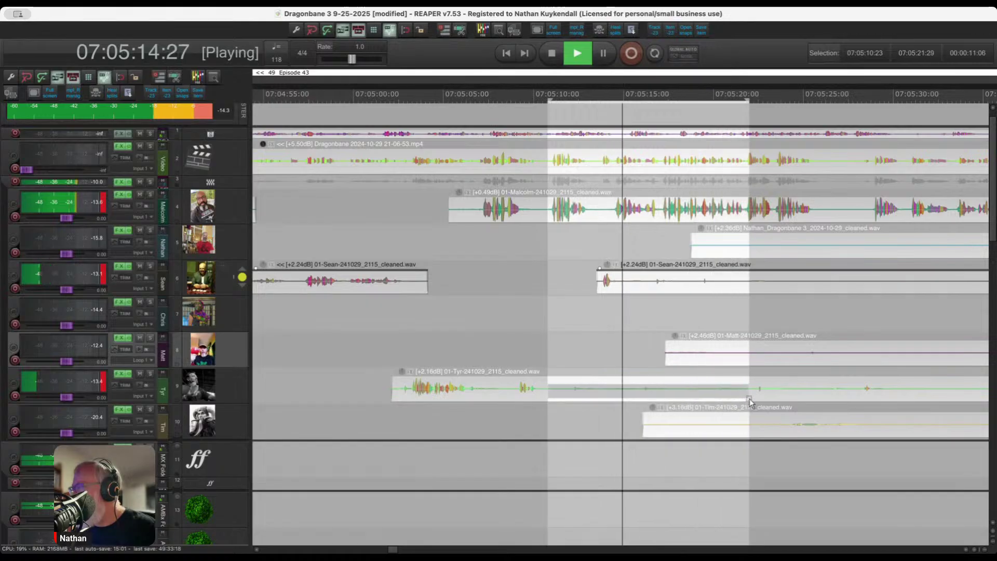
pyautogui.press('Delete')
# Delete the silence on tracks 8 to 10 between 07:05:14:10 and 07:05:22:05.
pyautogui.scroll(-3, 713, 390)
pyautogui.scroll(3, 713, 390)
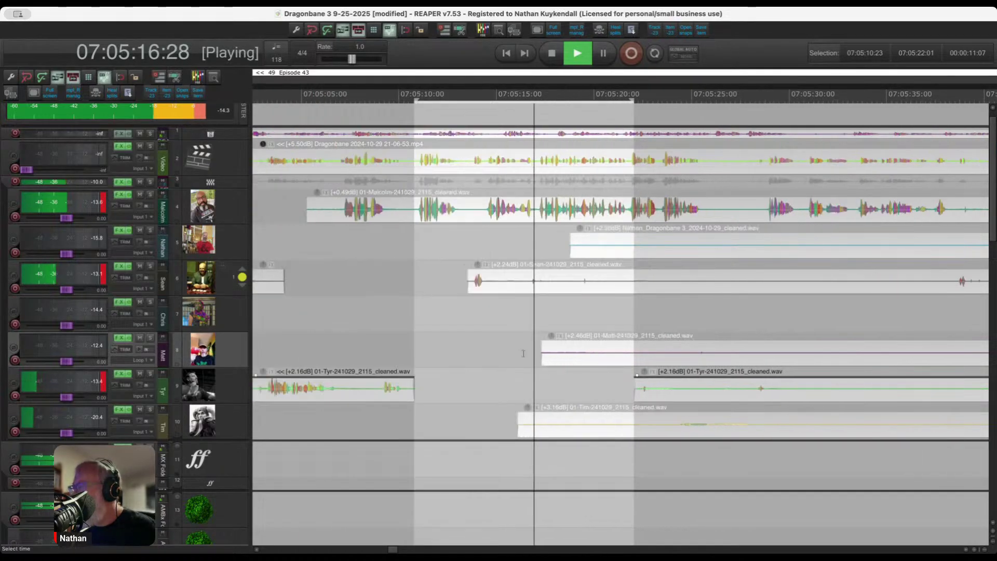
pyautogui.moveTo(485, 395); pyautogui.dragTo(638, 432)
pyautogui.press('Delete')
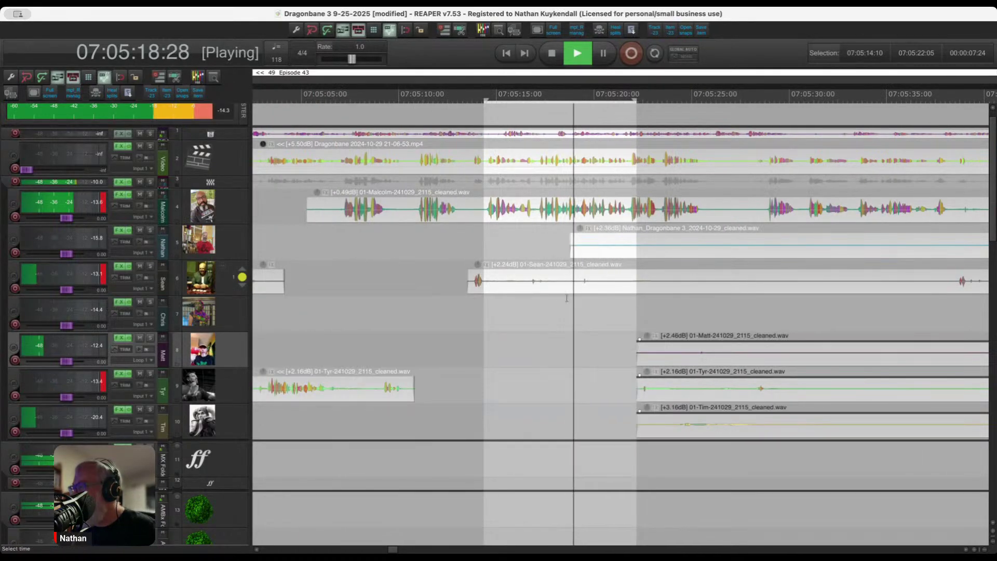
# Delete the audio on tracks 5 and 6 between 07:05:15:07 and 07:05:37:14.
pyautogui.moveTo(501, 247); pyautogui.dragTo(936, 280)
pyautogui.press('Delete')
pyautogui.scroll(-2, 471, 279)
pyautogui.scroll(-1, 470, 279)
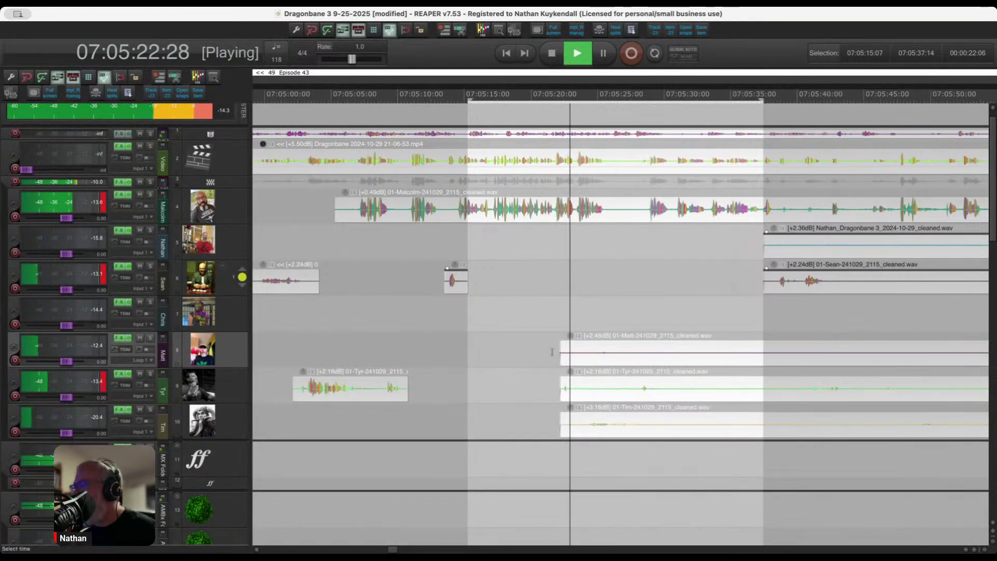
# Delete the audio on tracks 8 to 10 between 07:05:20:04 and 07:05:28:00.
pyautogui.moveTo(528, 345); pyautogui.dragTo(634, 393)
pyautogui.press('Delete')
pyautogui.moveTo(534, 344); pyautogui.dragTo(637, 430)
pyautogui.press('Delete')
# Delete the silence on track 10 between 07:05:24:21 and 07:06:00:24.
pyautogui.scroll(-2, 623, 426)
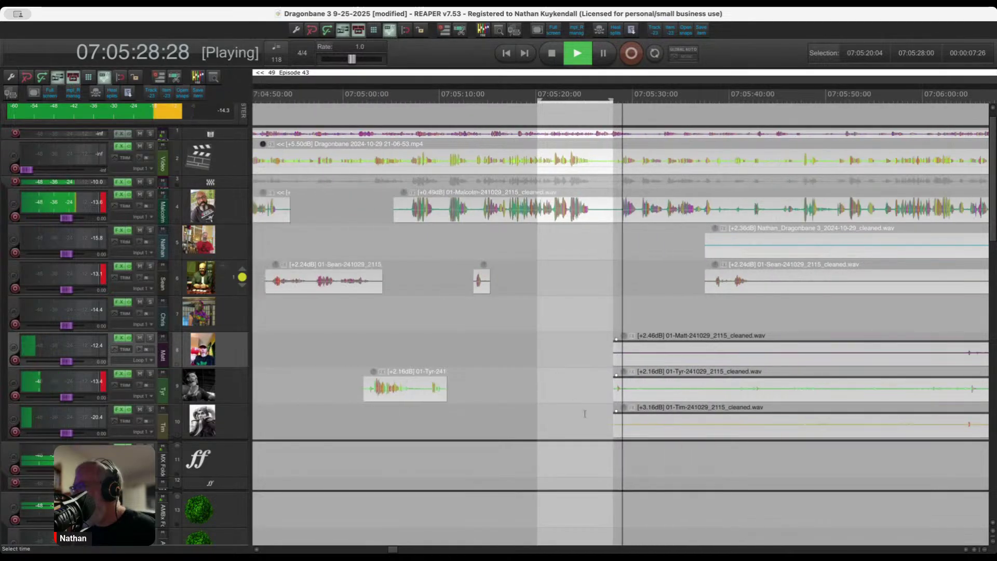
pyautogui.moveTo(581, 418); pyautogui.dragTo(930, 433)
pyautogui.press('Delete')
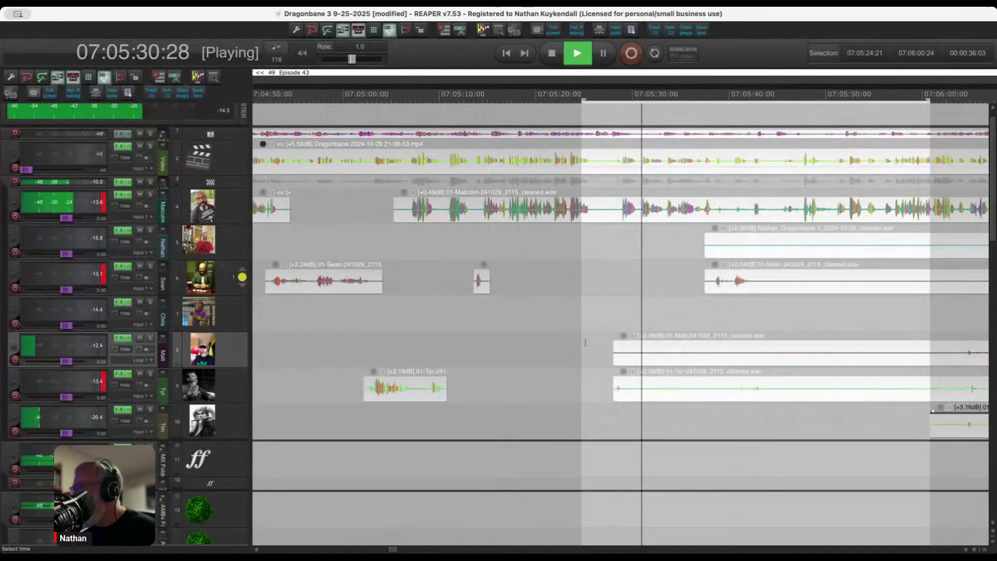
# Delete the audio on track 8 between 07:05:25:02 and 07:06:02:19.
pyautogui.moveTo(586, 345); pyautogui.dragTo(948, 361)
pyautogui.press('Delete')
pyautogui.scroll(-2, 733, 305)
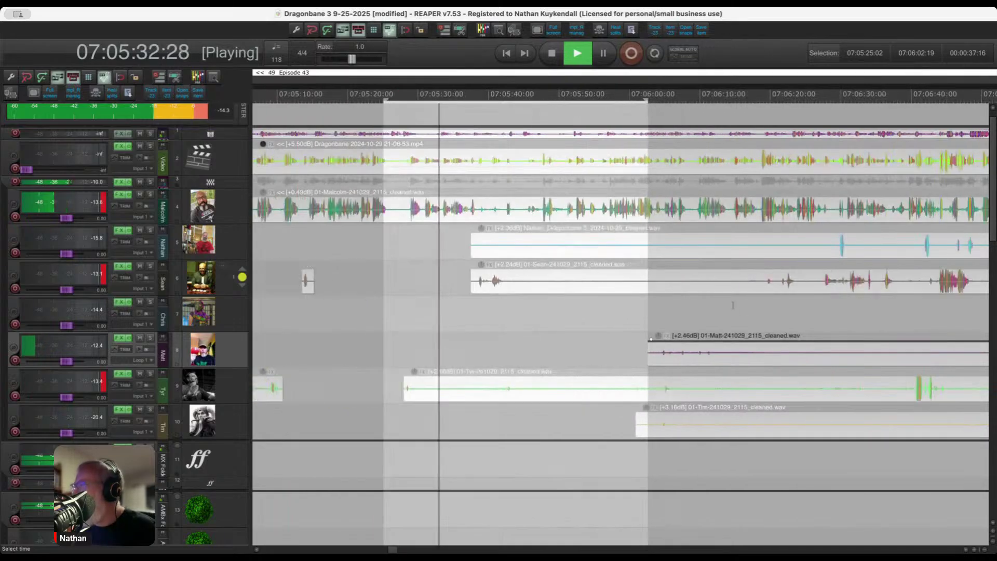
# Cut the passage from 07:05:36:15 to 07:05:37:16 out of all tracks, closing the gap.
pyautogui.scroll(3, 473, 291)
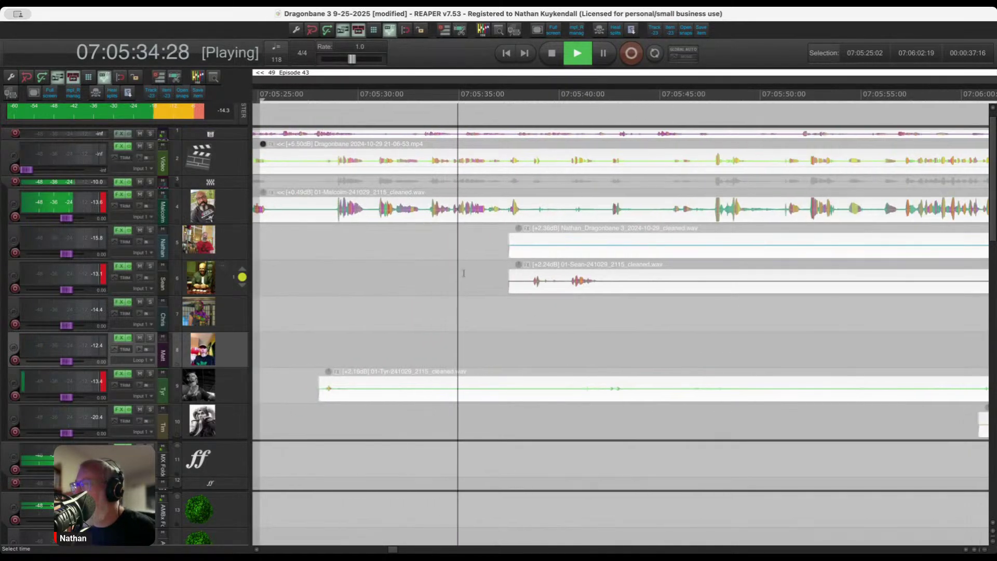
pyautogui.scroll(-2, 483, 251)
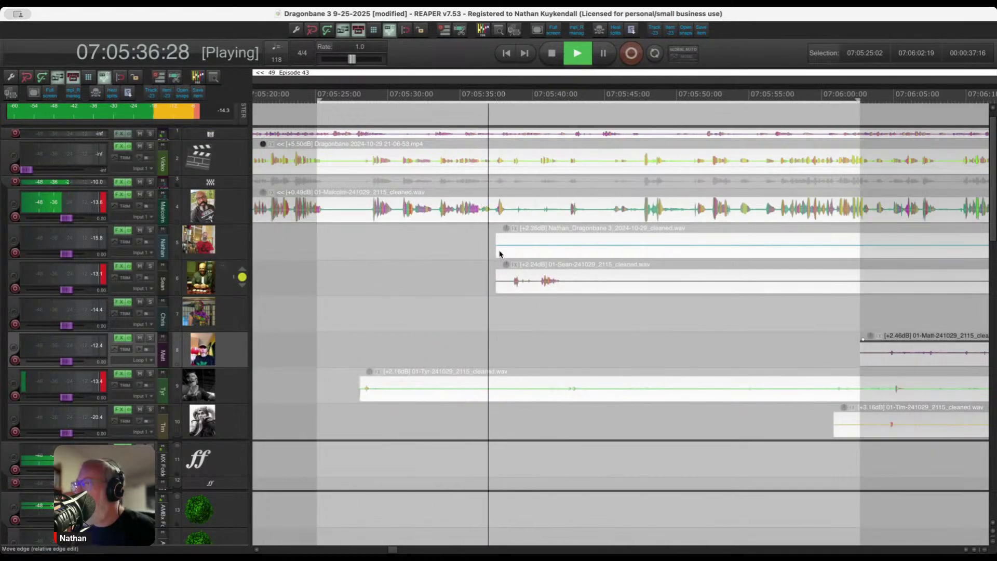
pyautogui.scroll(4, 500, 254)
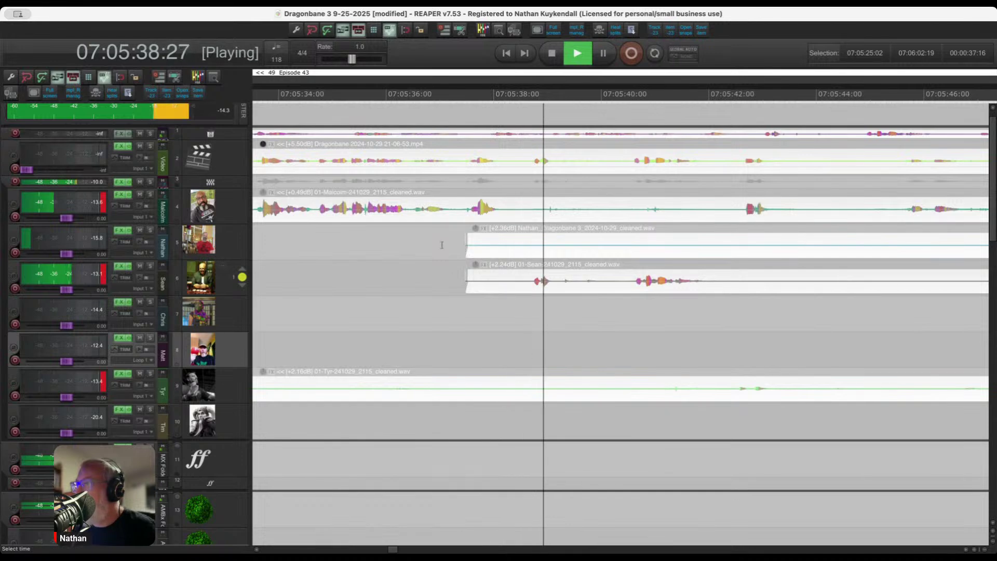
pyautogui.press('space')
pyautogui.moveTo(412, 220); pyautogui.dragTo(469, 268)
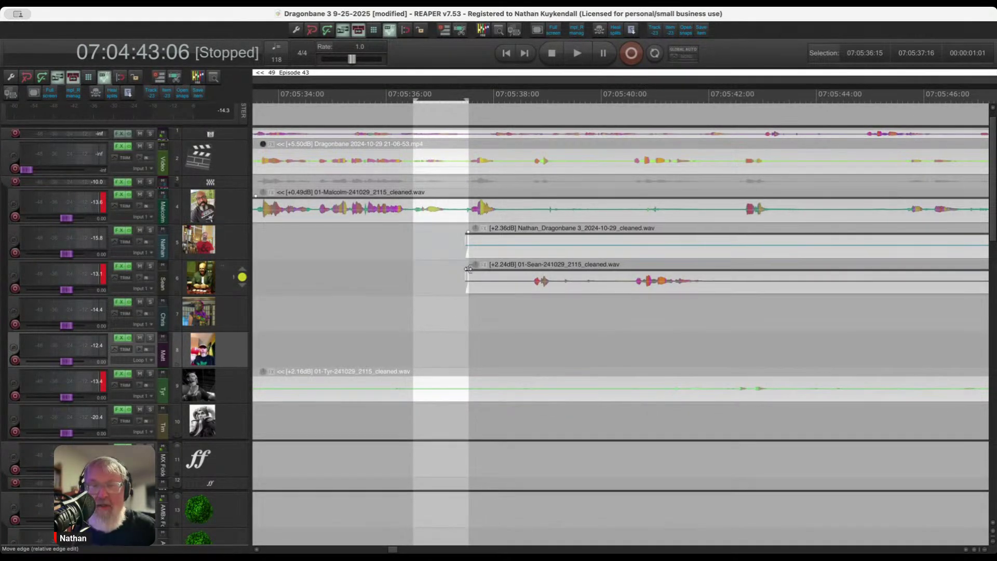
pyautogui.hotkey('ctrl', 'Delete')
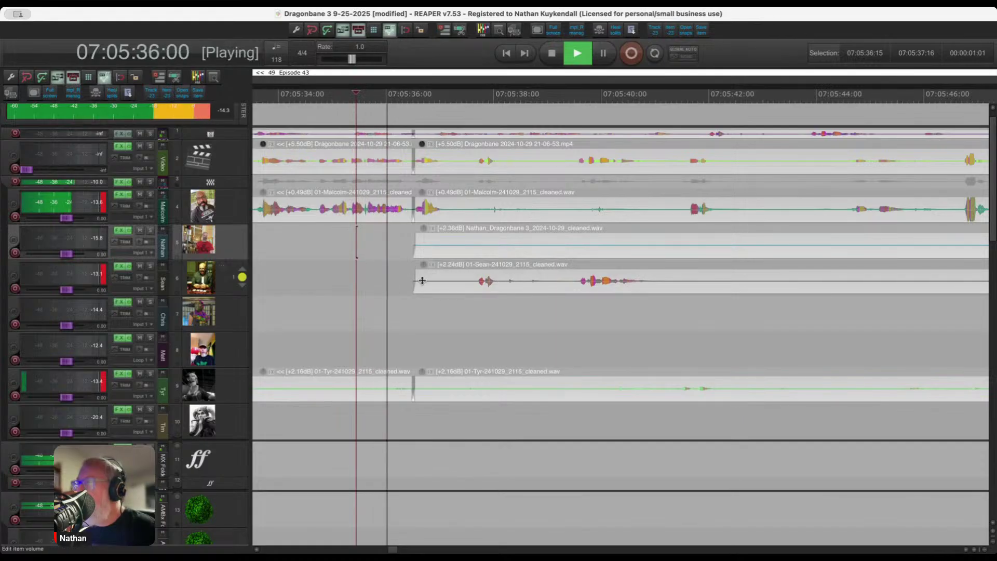
# Delete the silence on track 9 between 07:05:34:15 and 07:05:40:17.
pyautogui.scroll(-2, 438, 313)
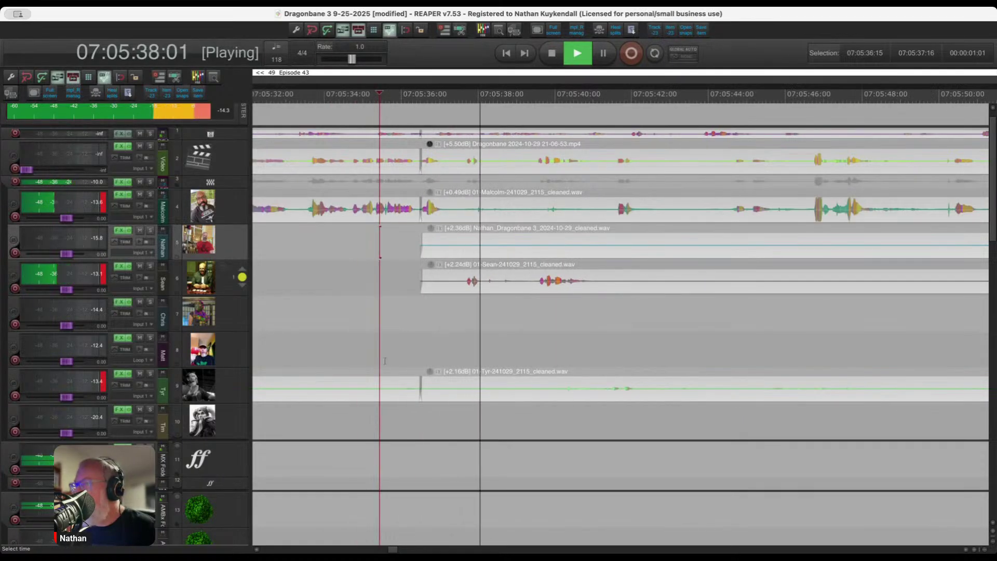
pyautogui.moveTo(343, 374); pyautogui.dragTo(577, 396)
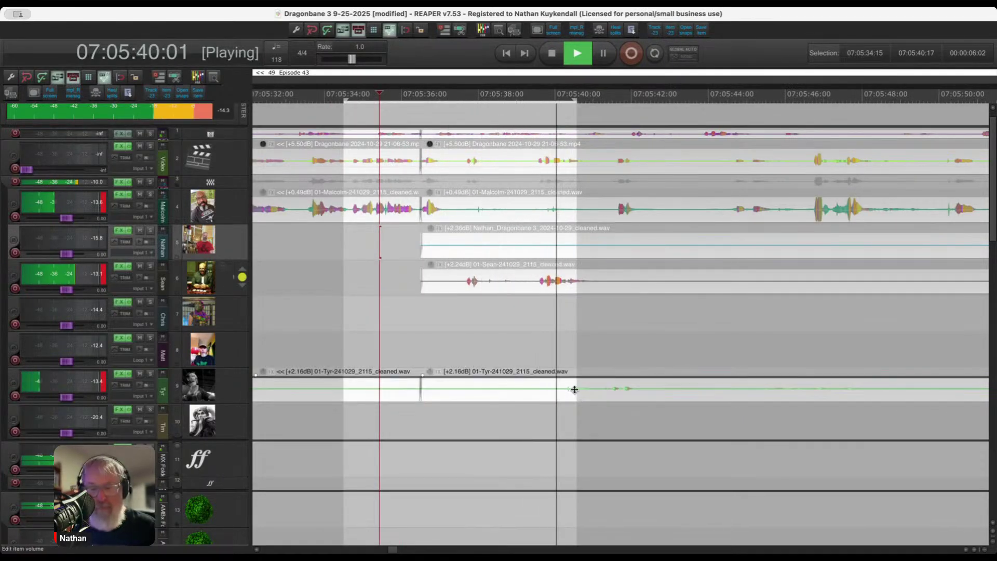
pyautogui.press('Delete')
# Delete the audio on tracks 5 and 6 between 07:05:38:03 and 07:05:39:12, and replay the edit.
pyautogui.click(460, 311)
pyautogui.scroll(2, 511, 300)
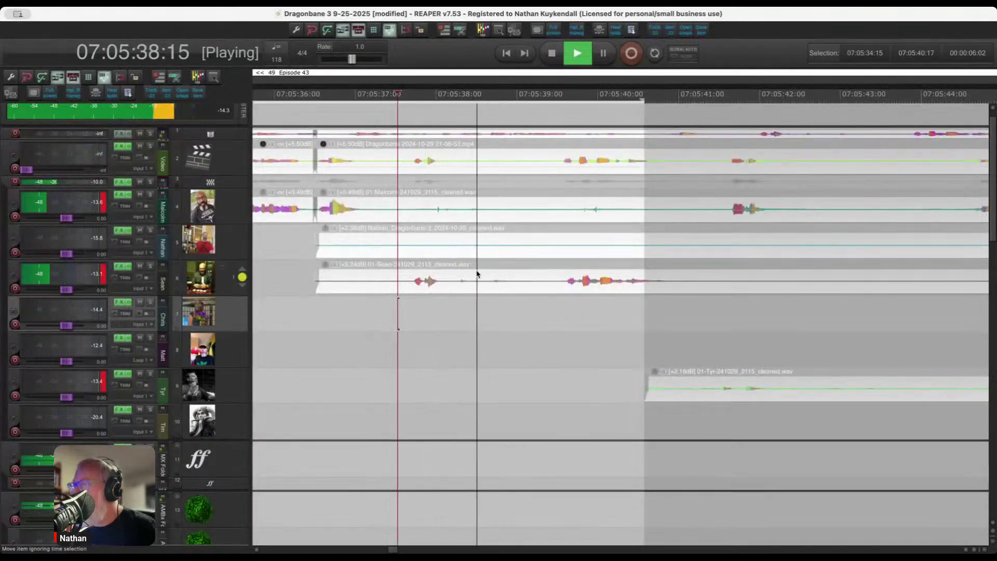
pyautogui.press('space')
pyautogui.moveTo(445, 252); pyautogui.dragTo(548, 288)
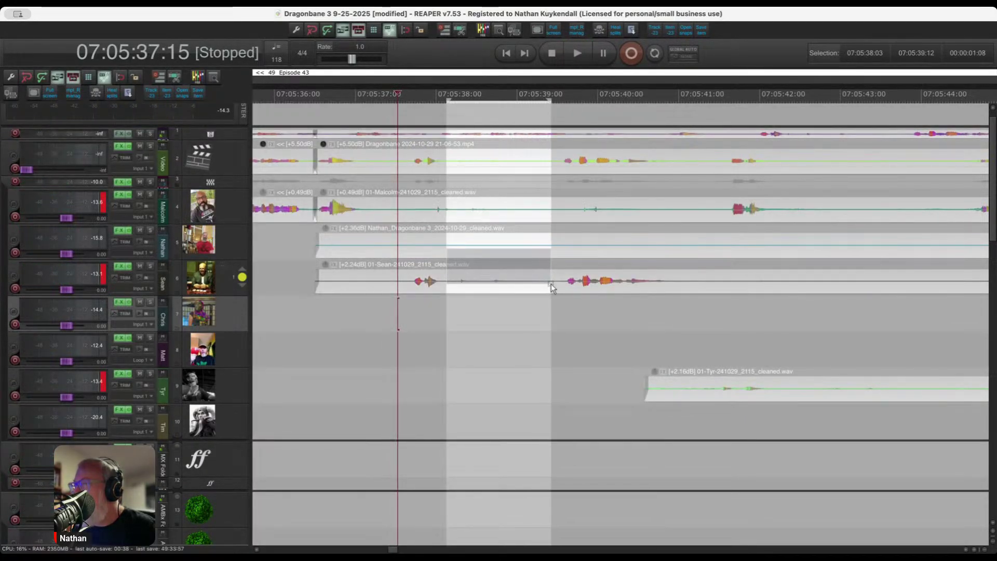
pyautogui.press('Delete')
pyautogui.click(411, 280)
pyautogui.press('space')
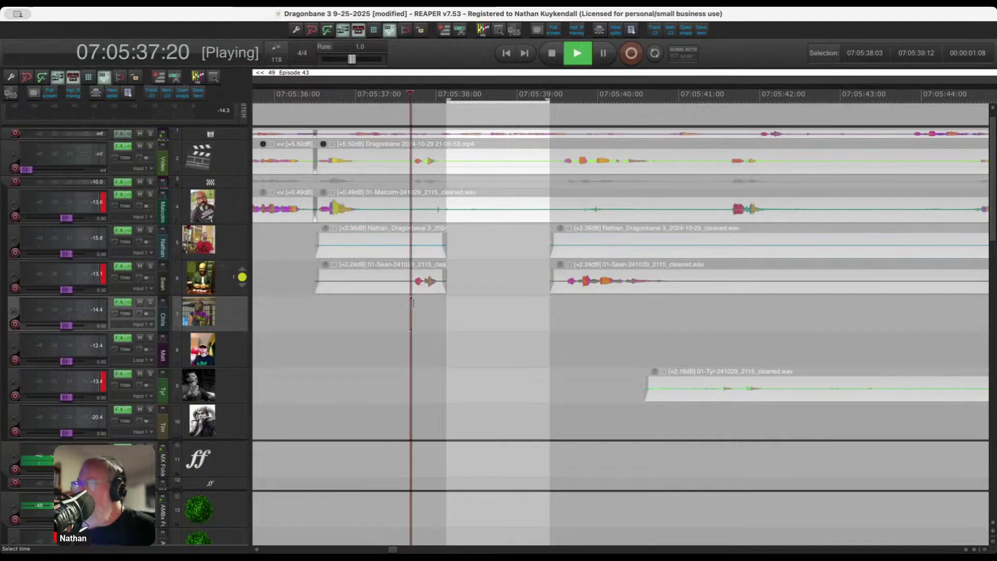
# Delete the audio on track 4 between 07:05:37:23 and 07:05:39:17, and listen to the edit.
pyautogui.press('space')
pyautogui.moveTo(418, 207); pyautogui.dragTo(564, 211)
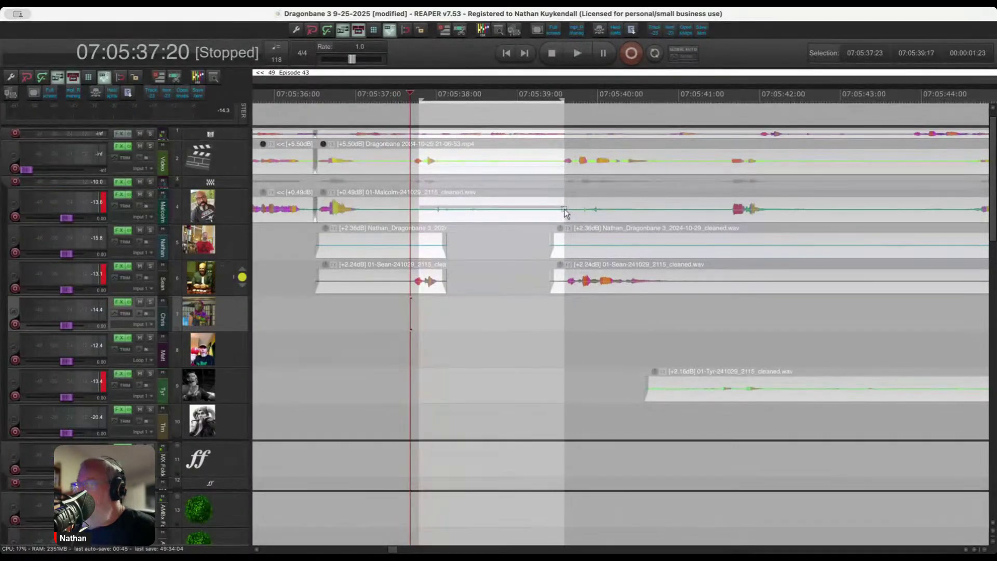
pyautogui.press('Delete')
pyautogui.press('space')
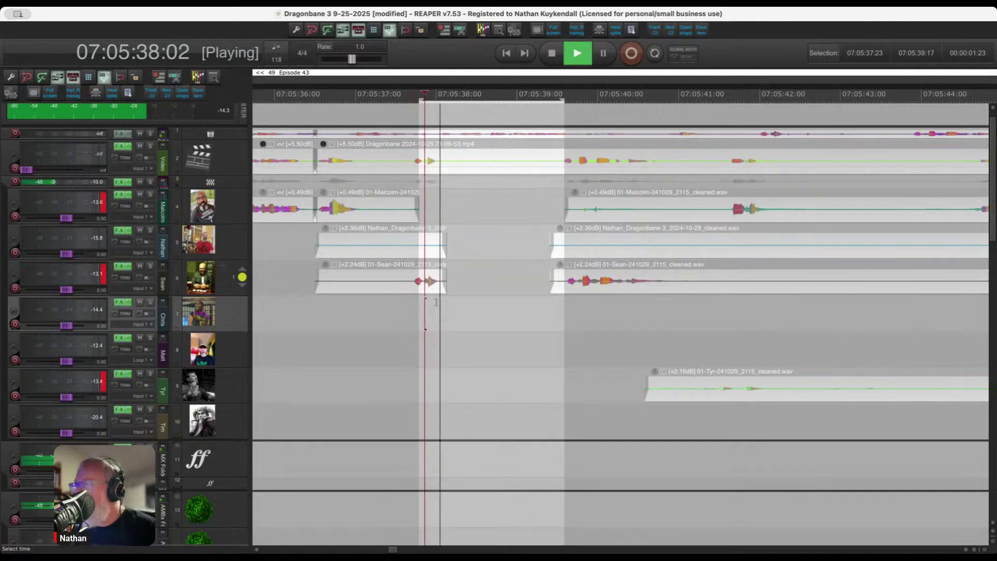
pyautogui.click(425, 312)
pyautogui.press('space')
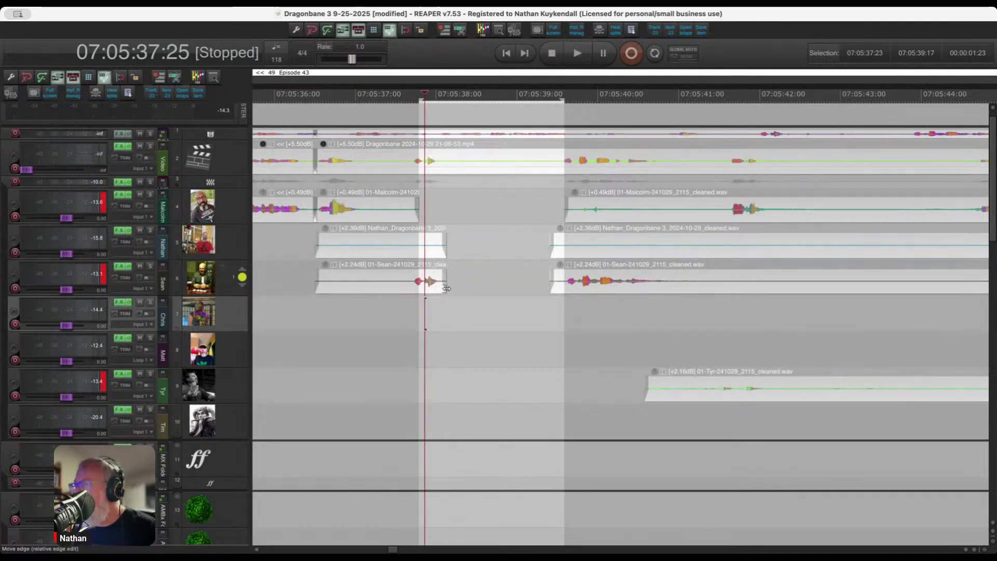
# Cut the passage from 07:05:38:06 to 07:05:39:13 out of all tracks, closing the gap, and play the join.
pyautogui.moveTo(446, 289); pyautogui.dragTo(552, 322)
pyautogui.press('super+Delete')
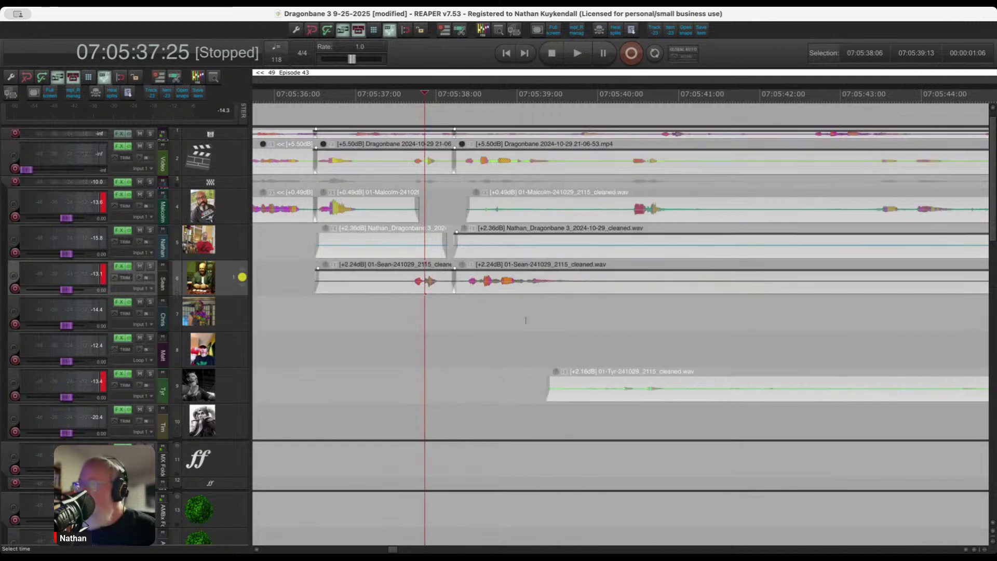
pyautogui.click(446, 314)
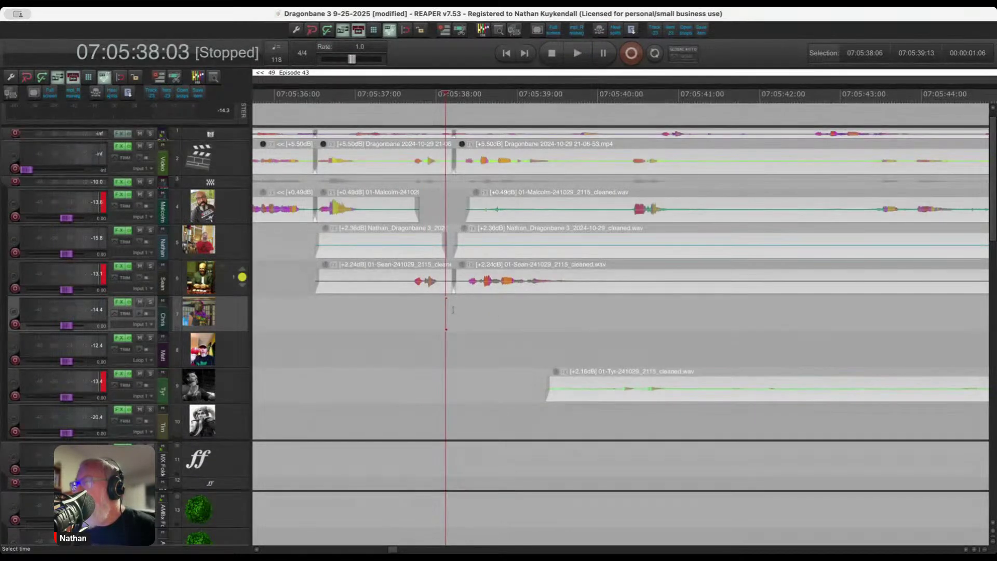
pyautogui.press('space')
pyautogui.press('space')
# Try deleting the audio on tracks 5 and 6 between 07:05:38:02 and 07:05:38:10, listen to it, and undo the deletion.
pyautogui.scroll(6, 453, 310)
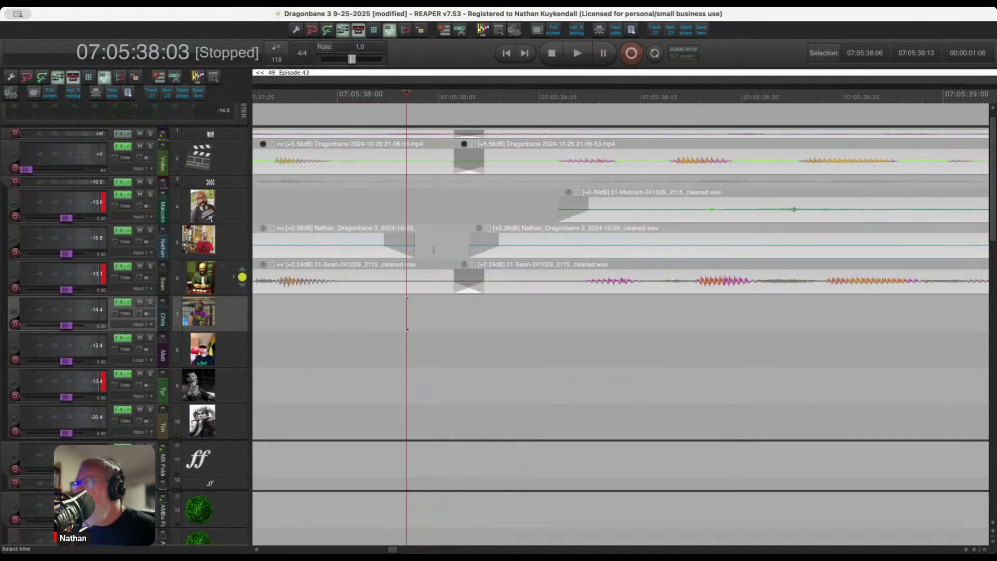
pyautogui.moveTo(384, 219); pyautogui.dragTo(545, 296)
pyautogui.press('Delete')
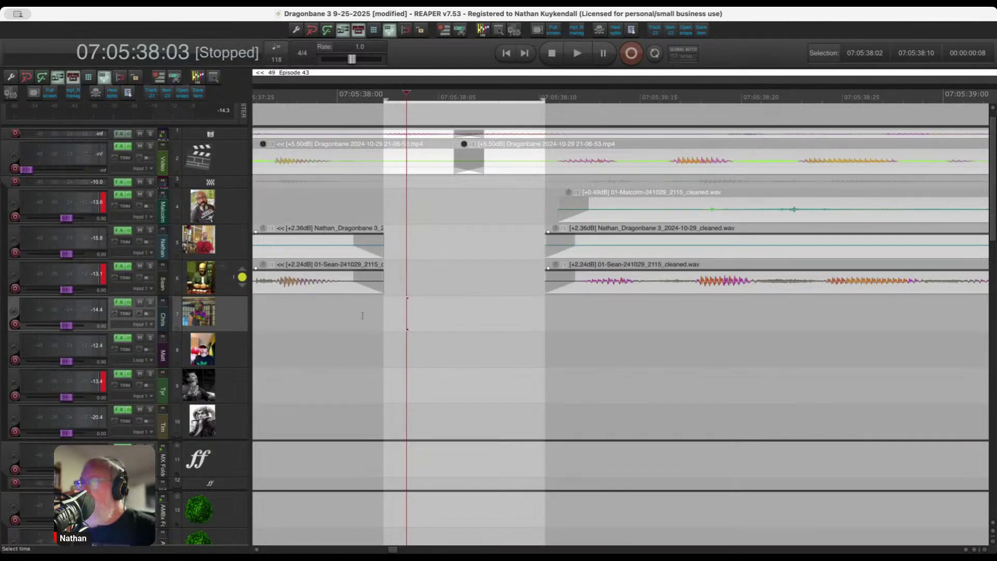
pyautogui.scroll(-3, 363, 315)
pyautogui.click(381, 312)
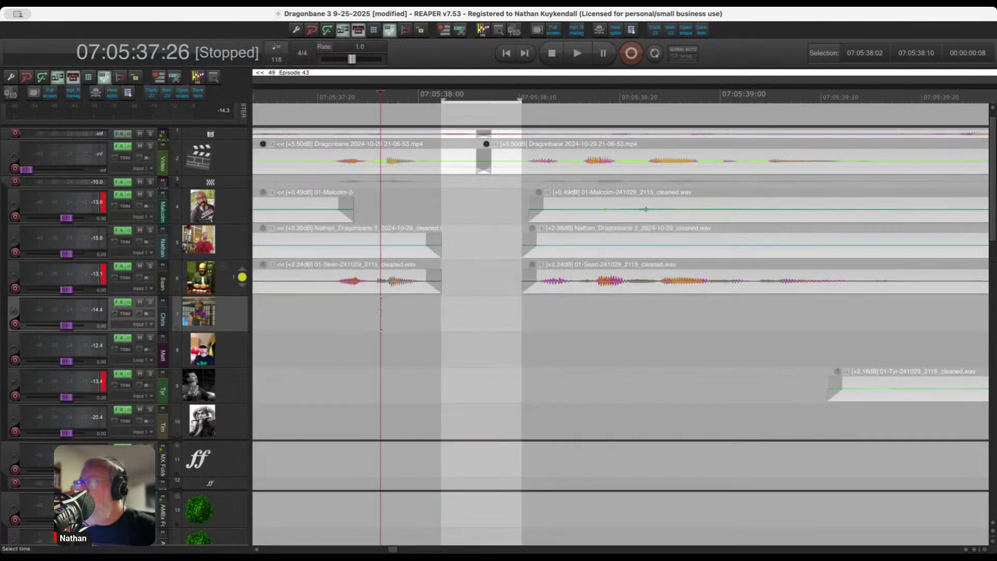
pyautogui.press('space')
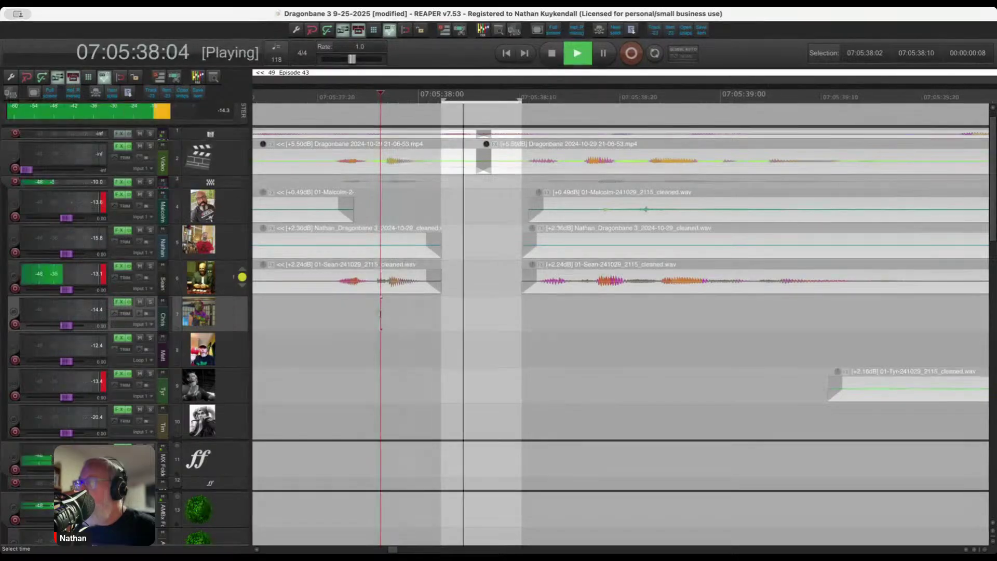
pyautogui.press('space')
pyautogui.scroll(-3, 381, 313)
pyautogui.scroll(4, 418, 284)
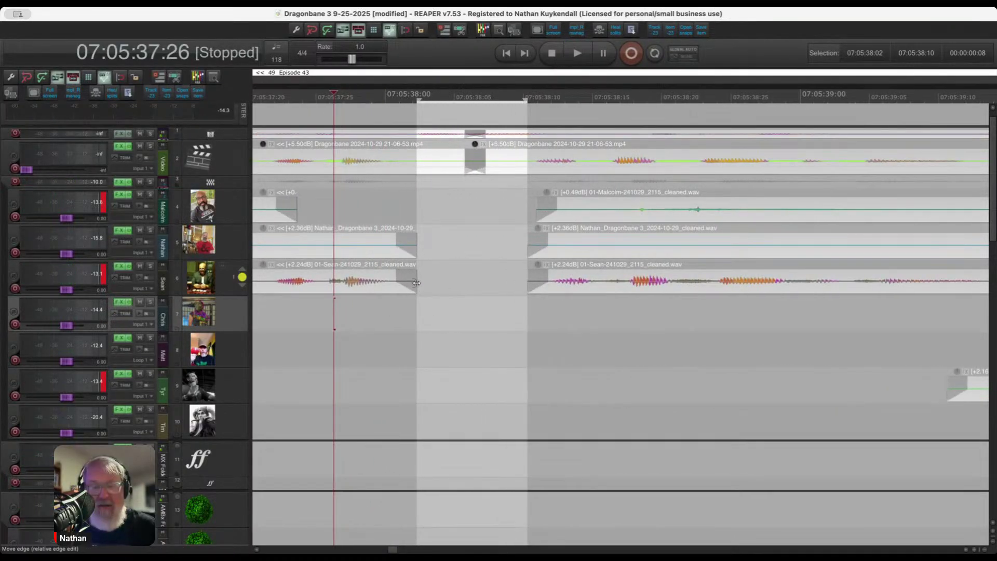
pyautogui.press('f')
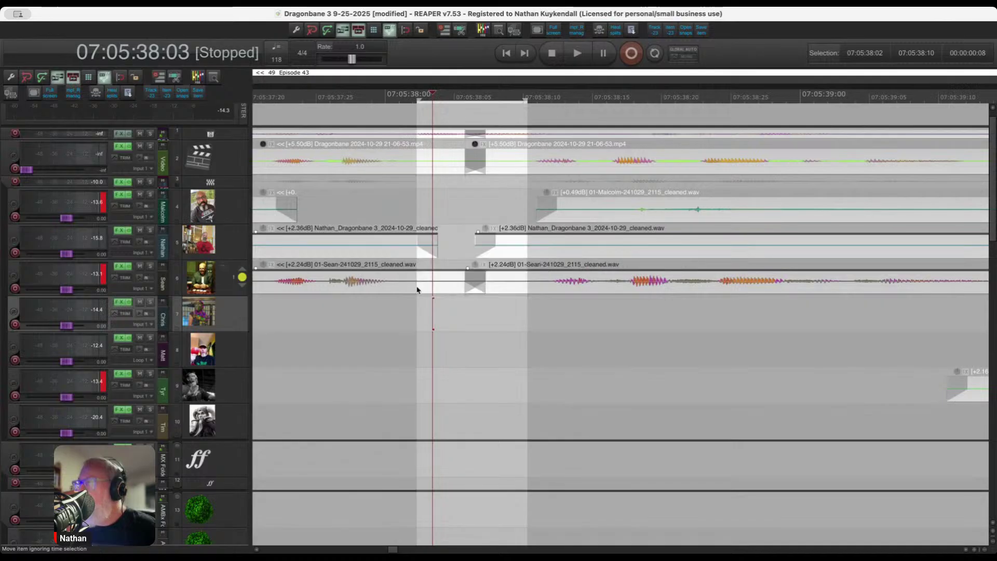
# Play on from 07:05:38:01 and delete the audio on track 4 between 07:05:38:08 and 07:05:39:15.
pyautogui.click(432, 300)
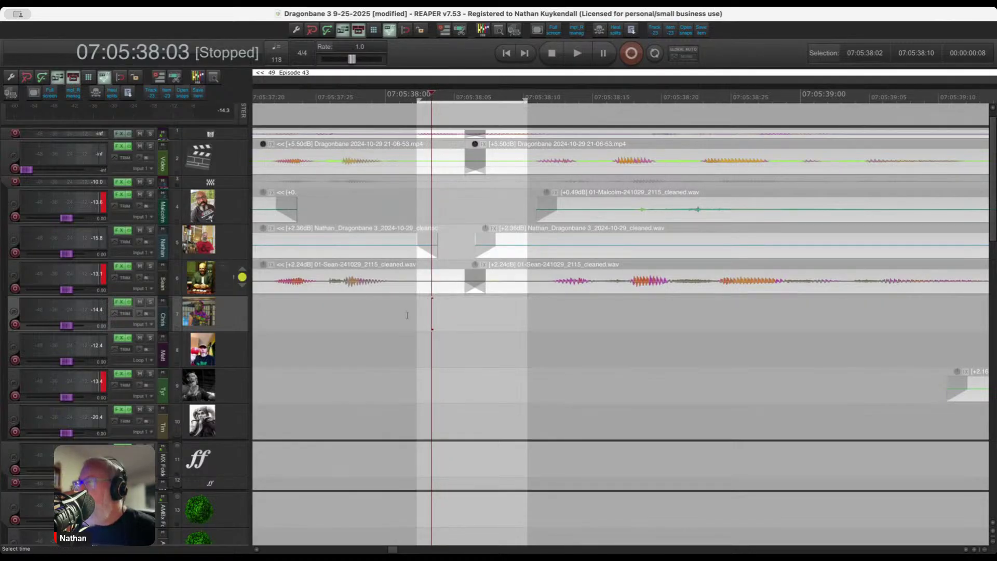
pyautogui.scroll(-3, 450, 322)
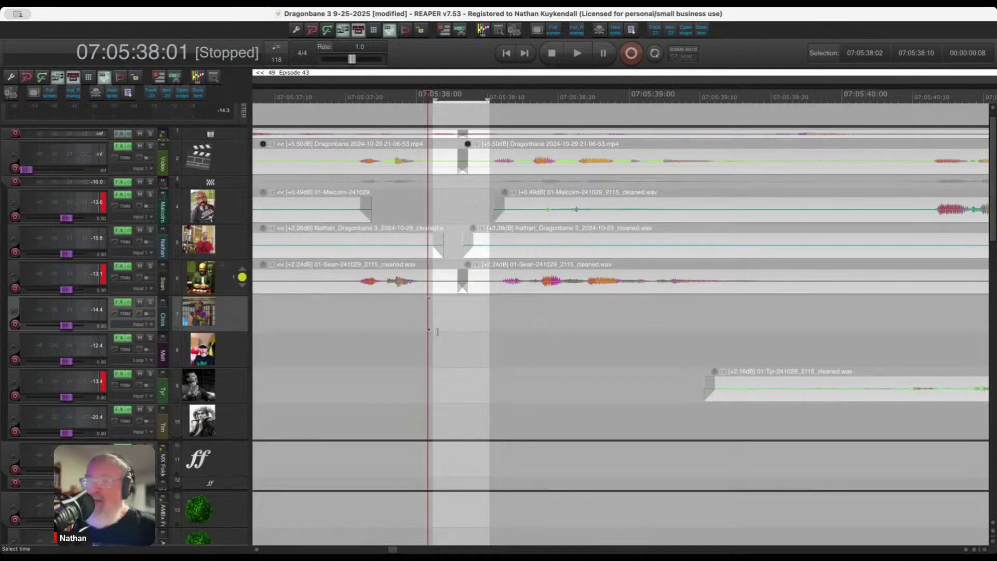
pyautogui.press('space')
pyautogui.scroll(-3, 438, 322)
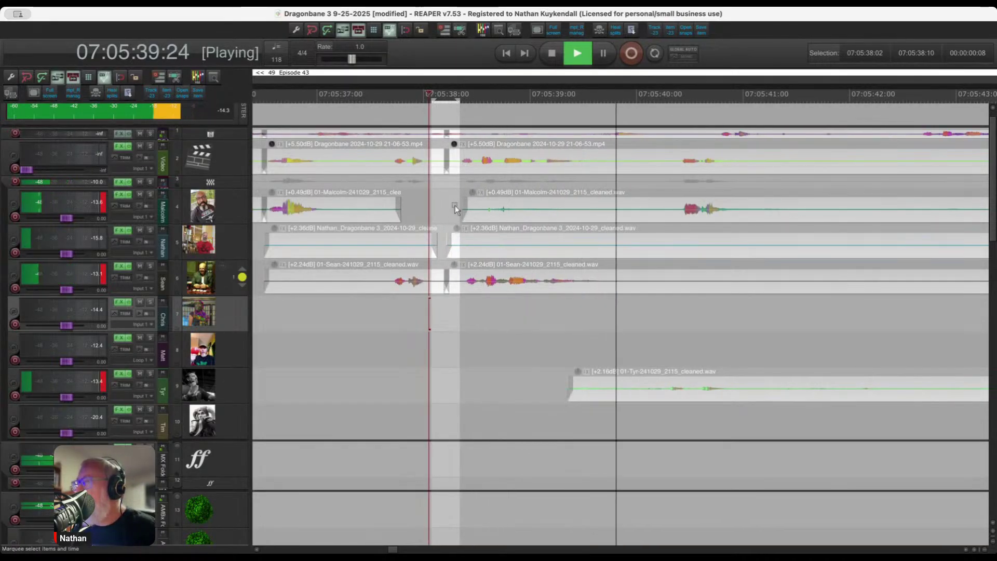
pyautogui.moveTo(455, 208); pyautogui.dragTo(584, 208)
# Delete the audio on track 9 between 07:05:38:08 and 07:05:44:24.
pyautogui.scroll(-3, 468, 311)
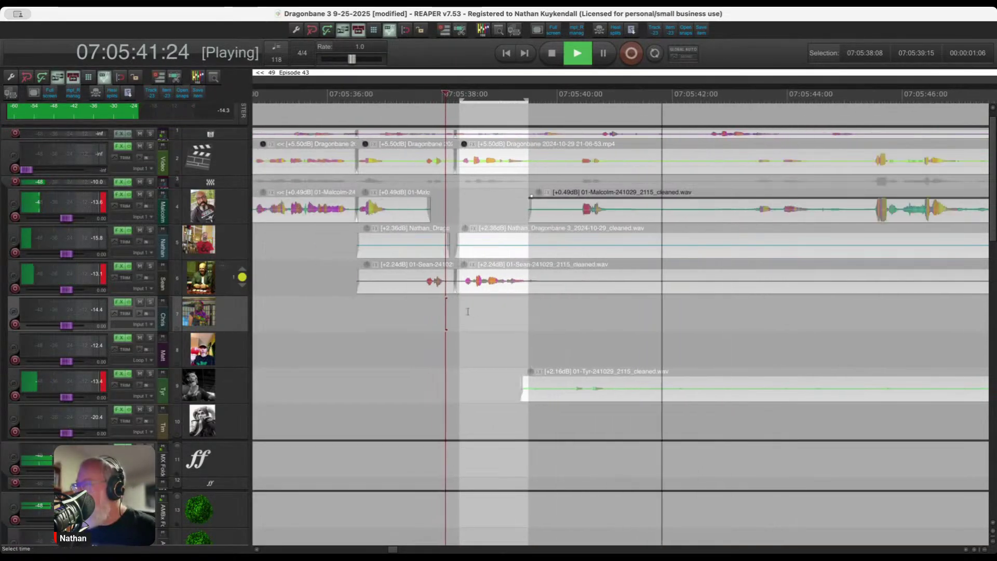
pyautogui.moveTo(467, 312); pyautogui.dragTo(833, 376)
pyautogui.scroll(-3, 576, 358)
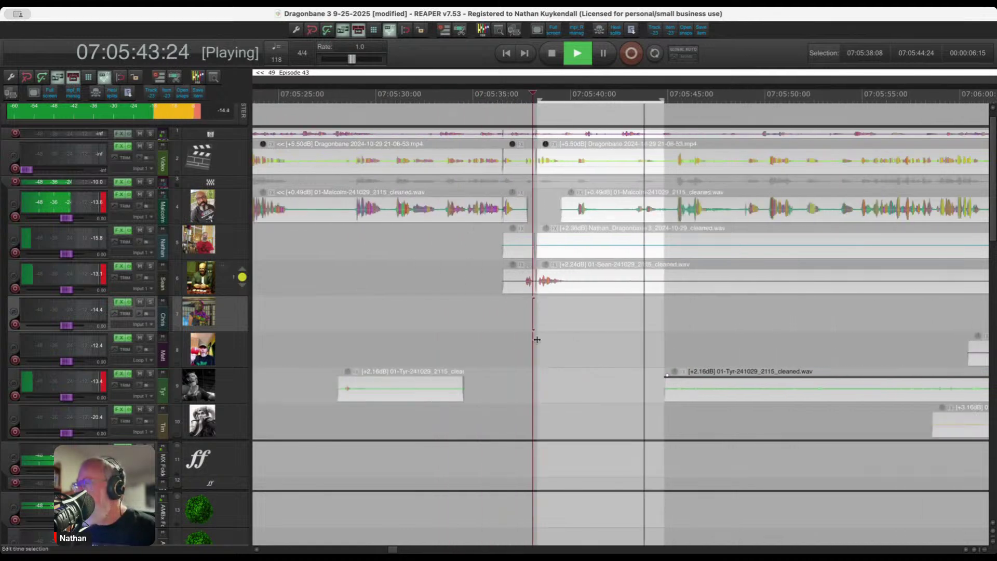
# Delete the silence on tracks 5 to 9 between 07:05:40:20 and 07:05:52:05.
pyautogui.scroll(3, 537, 339)
pyautogui.moveTo(366, 248); pyautogui.dragTo(819, 397)
pyautogui.press('Delete')
pyautogui.scroll(-5, 734, 346)
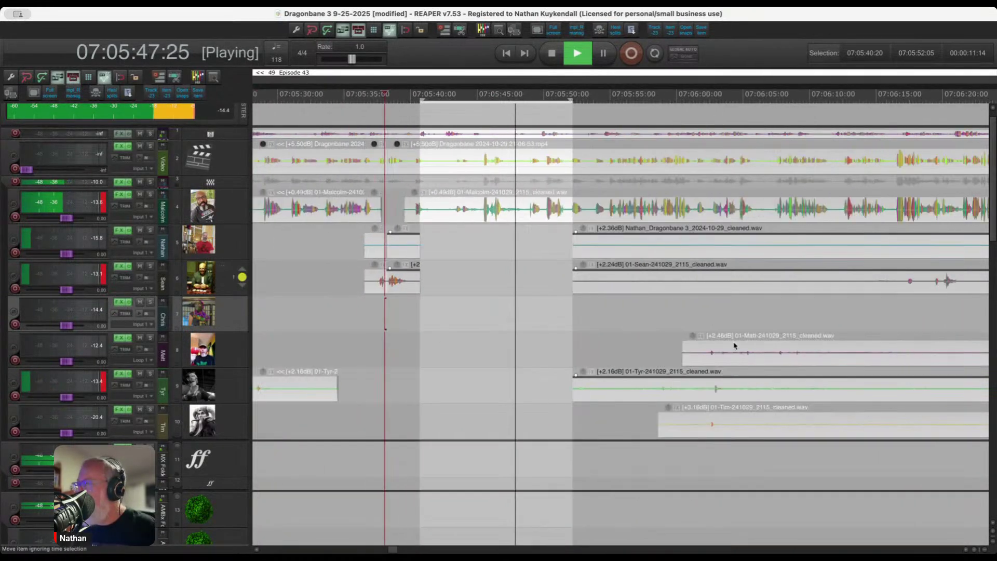
# Cut the passage from 07:05:52:00 to 07:05:53:24 out of all tracks, closing the gap.
pyautogui.scroll(3, 735, 346)
pyautogui.scroll(-2, 467, 314)
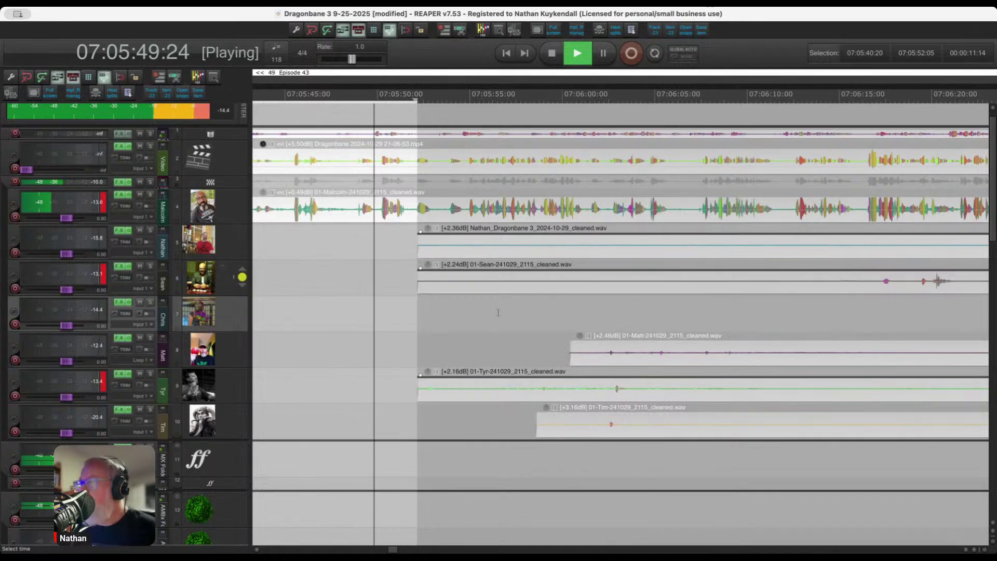
pyautogui.scroll(-2, 488, 306)
pyautogui.scroll(1, 375, 288)
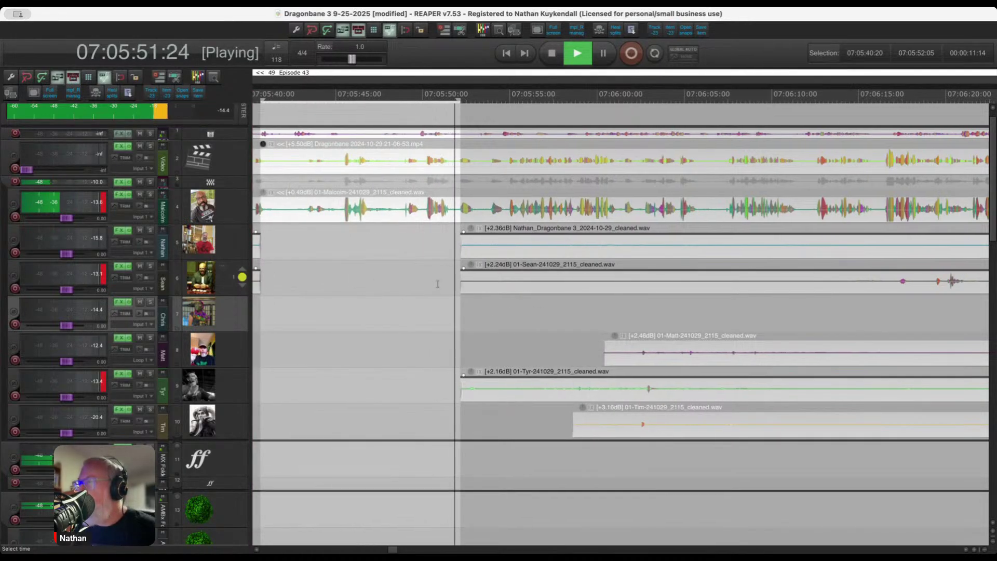
pyautogui.scroll(3, 453, 241)
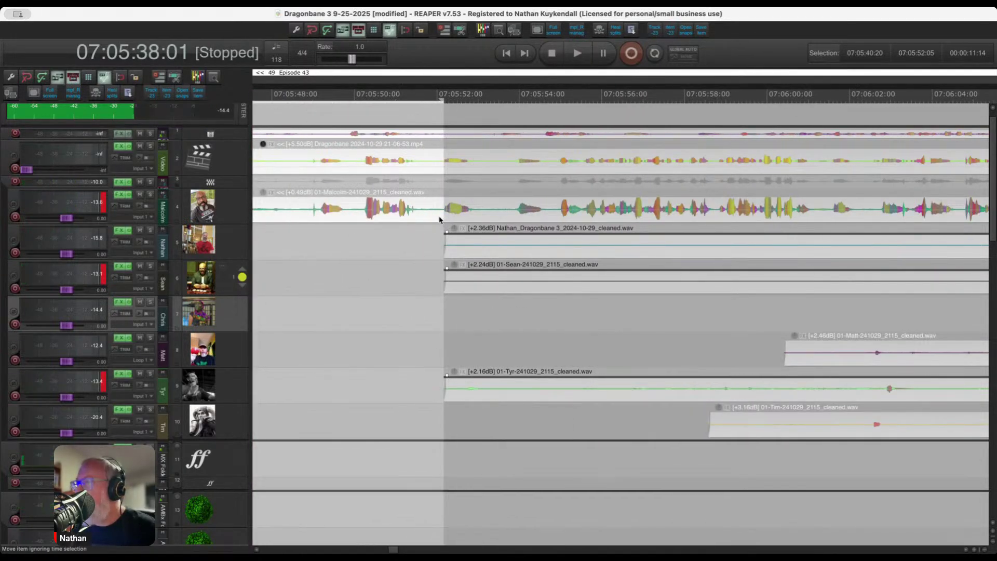
pyautogui.moveTo(439, 219); pyautogui.dragTo(515, 256)
pyautogui.press('space')
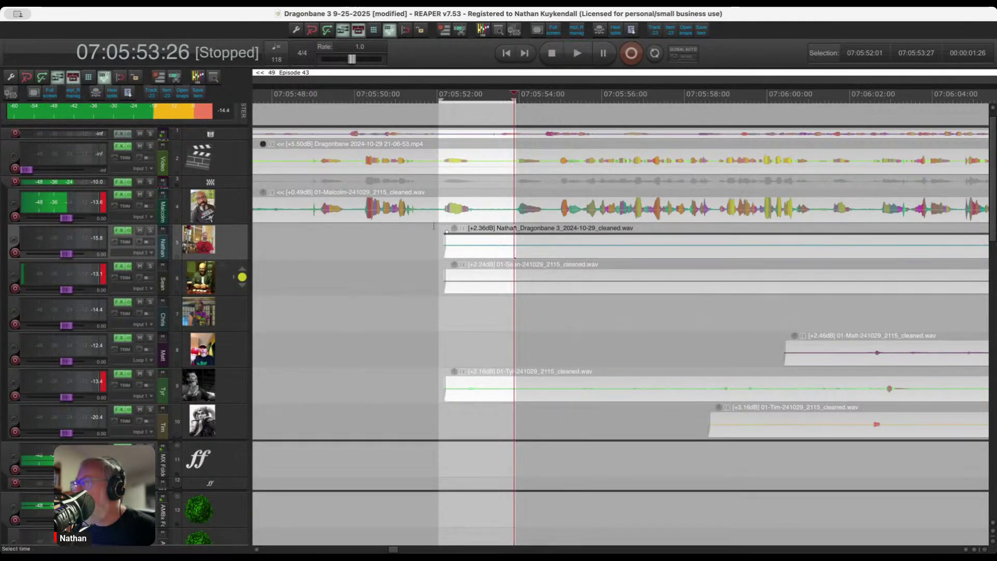
pyautogui.moveTo(439, 227); pyautogui.dragTo(511, 297)
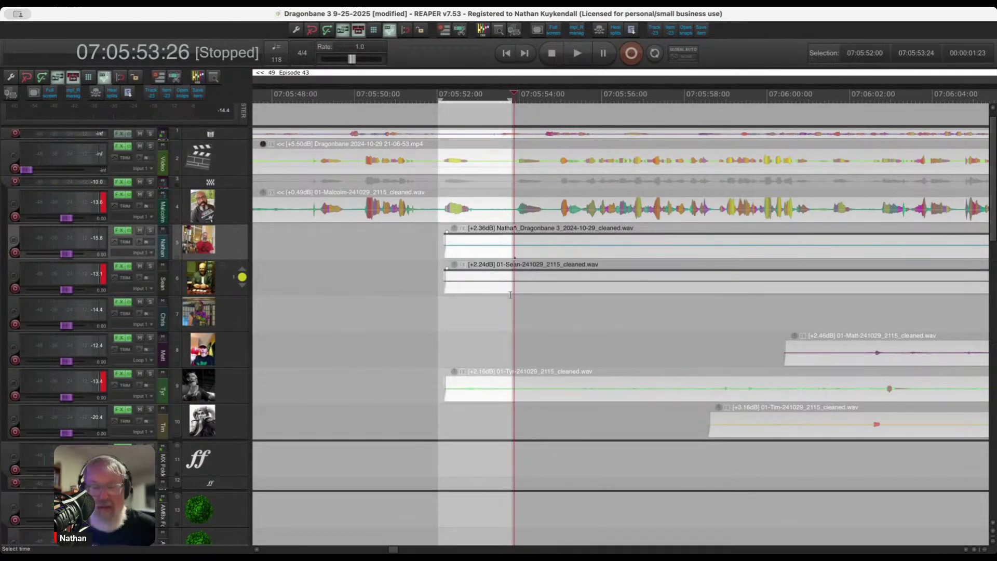
pyautogui.hotkey('ctrl', 'Delete')
# Delete the silence on tracks 5 to 9 between 07:05:51:17 and 07:05:55:29, and replay from just before the cut.
pyautogui.moveTo(419, 248)
pyautogui.mouseDown()
pyautogui.moveTo(562, 395)
pyautogui.moveTo(601, 395)
pyautogui.mouseUp()
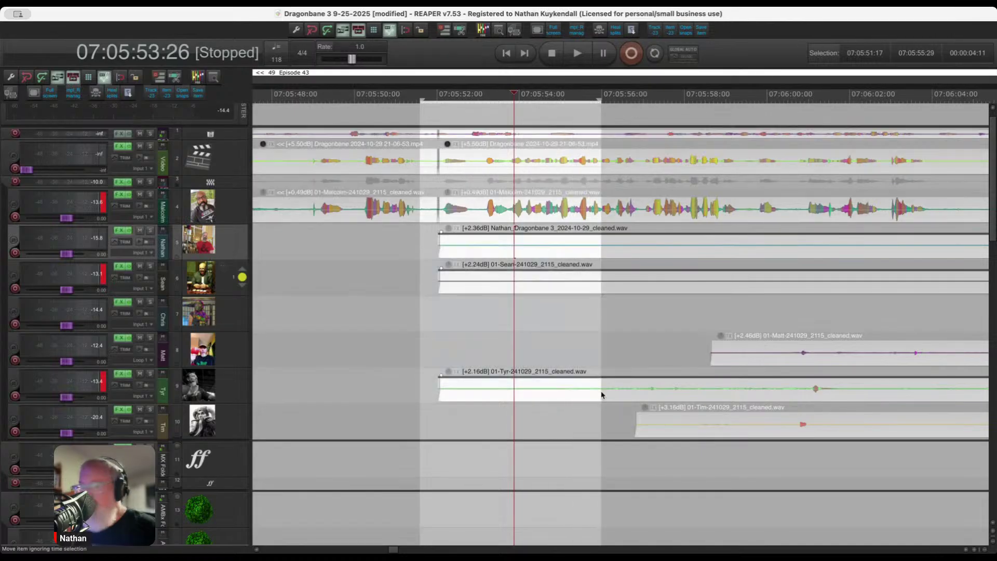
pyautogui.click(451, 319)
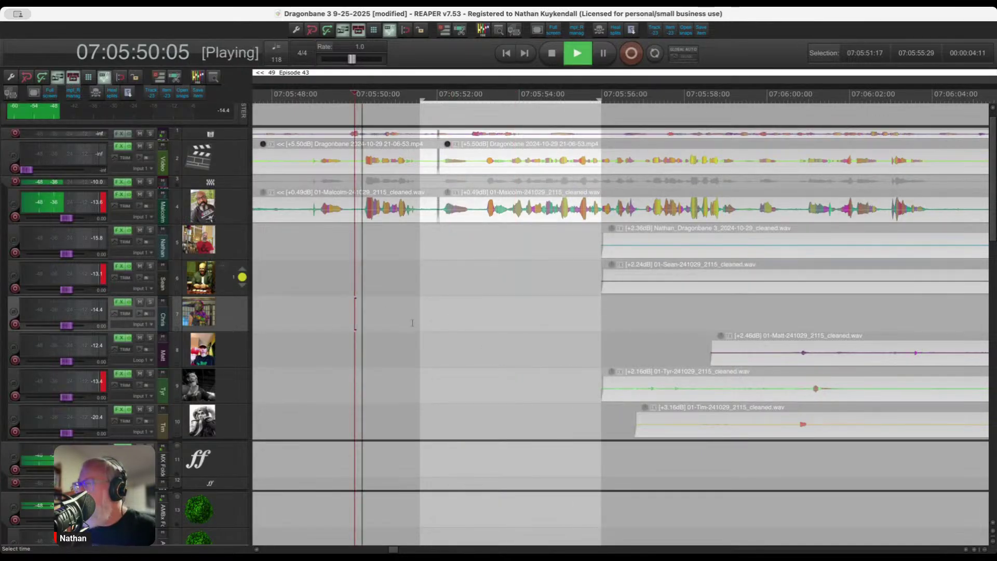
# Delete the silence on tracks 5 and 6 between 07:05:55:20 and 07:06:15:04, and on track 9 between 07:05:55:07 and 07:06:00:14.
pyautogui.scroll(-2, 367, 323)
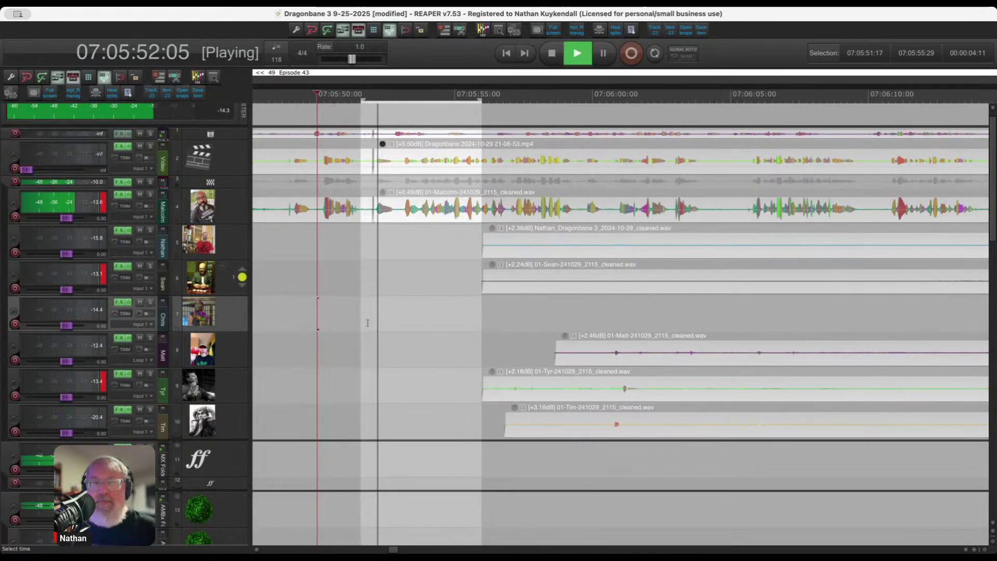
pyautogui.scroll(3, 369, 323)
pyautogui.scroll(-4, 380, 326)
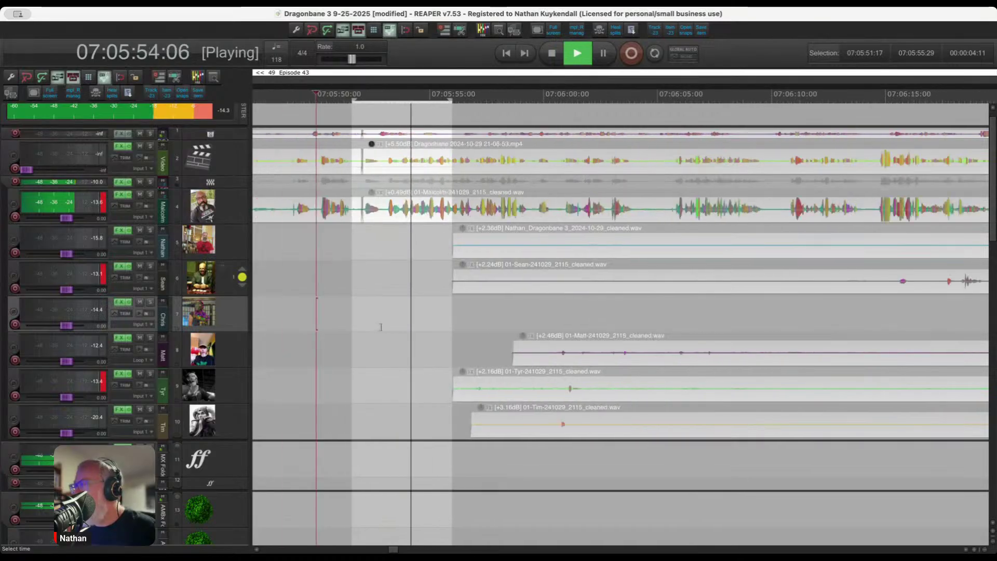
pyautogui.moveTo(446, 280); pyautogui.dragTo(888, 280)
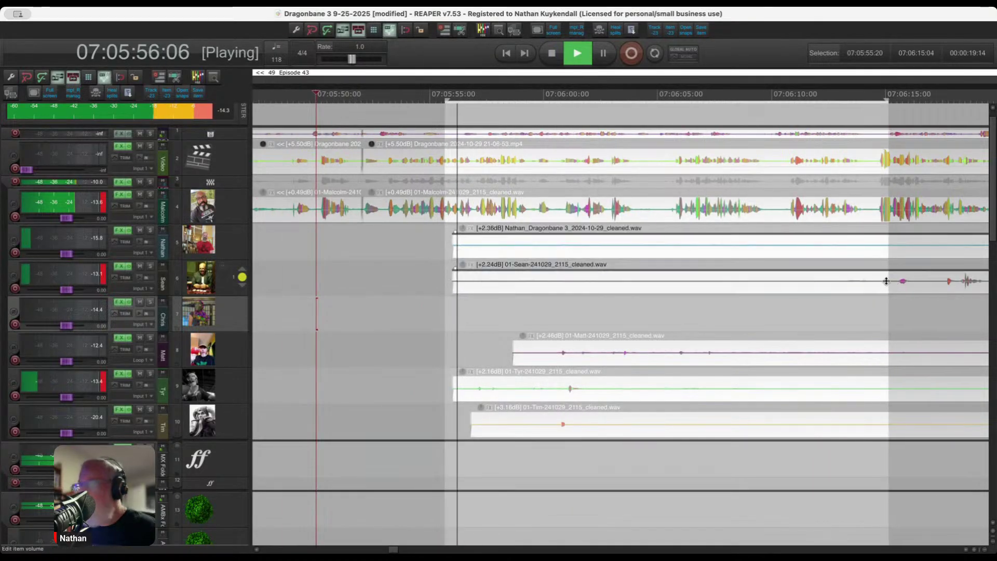
pyautogui.press('Delete')
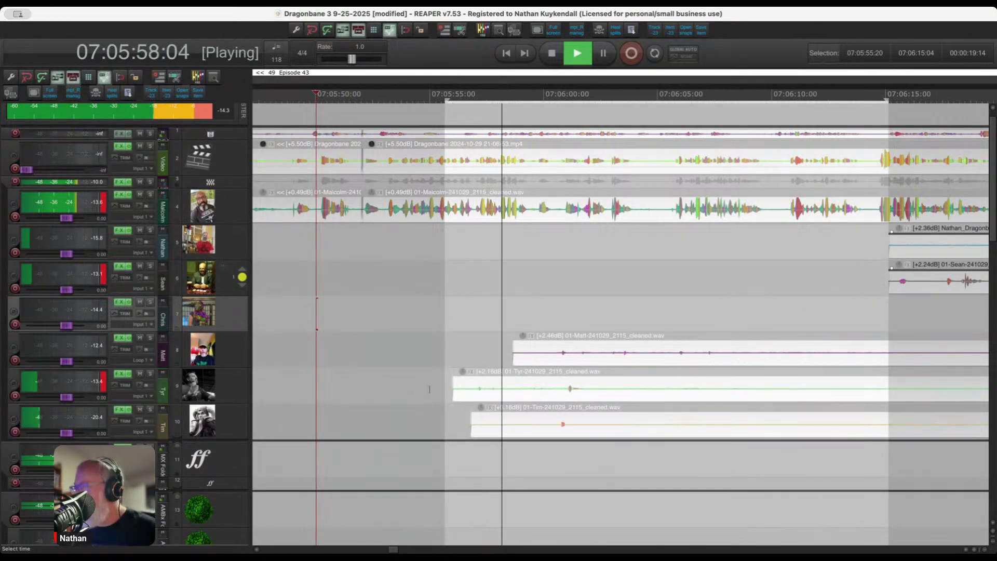
pyautogui.moveTo(436, 389); pyautogui.dragTo(555, 389)
pyautogui.press('Delete')
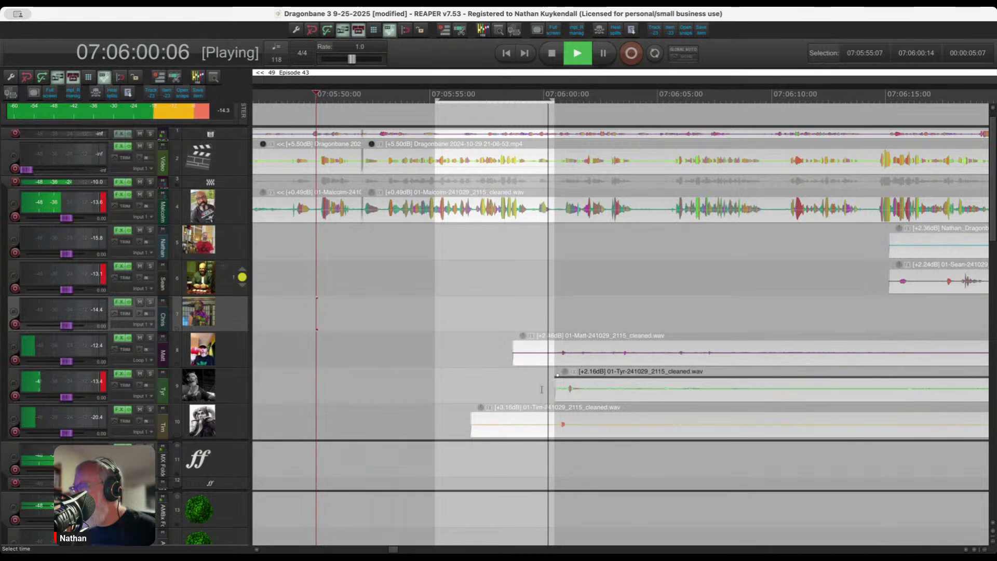
# Stop playback and delete the audio on tracks 8 to 10 between 07:05:55:18 and 07:06:11:20.
pyautogui.scroll(2, 588, 363)
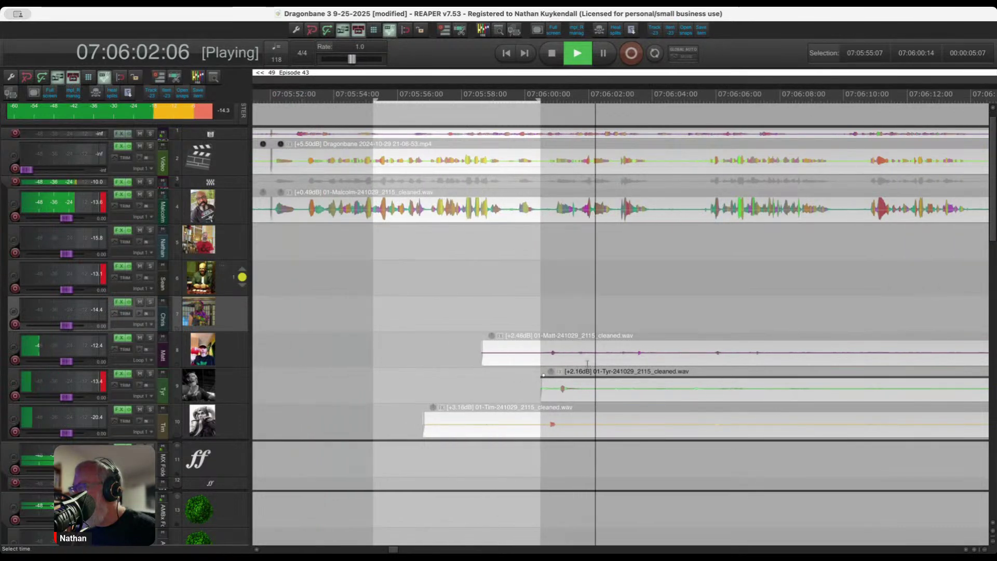
pyautogui.press('space')
pyautogui.moveTo(386, 422); pyautogui.dragTo(897, 422)
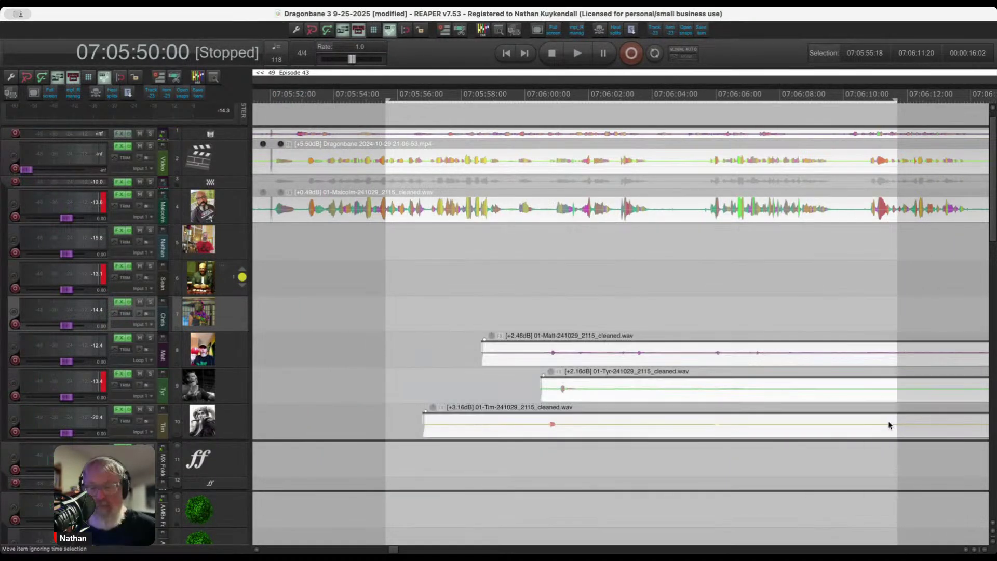
pyautogui.press('Delete')
# Cut the passage from 07:05:59:23 to 07:06:00:29 out of all tracks, closing the gap, and replay from just before the cut.
pyautogui.scroll(3, 521, 221)
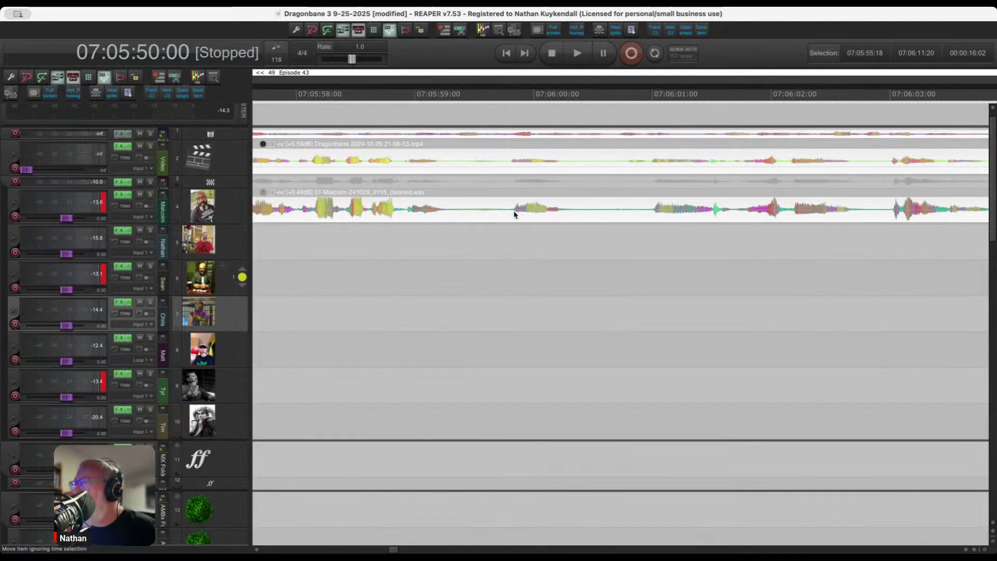
pyautogui.moveTo(510, 208); pyautogui.dragTo(650, 234)
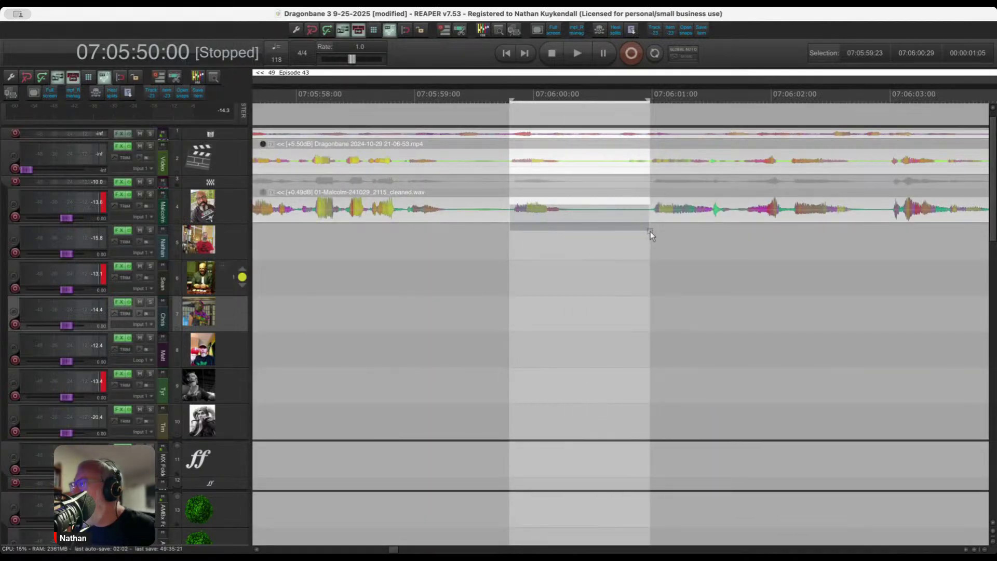
pyautogui.press('Delete')
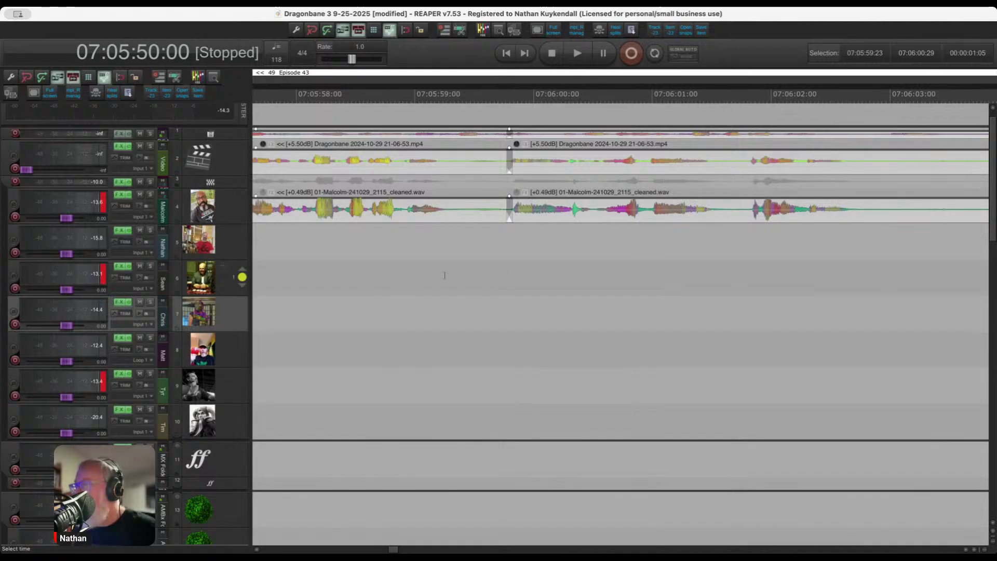
pyautogui.scroll(-2, 444, 275)
pyautogui.click(453, 278)
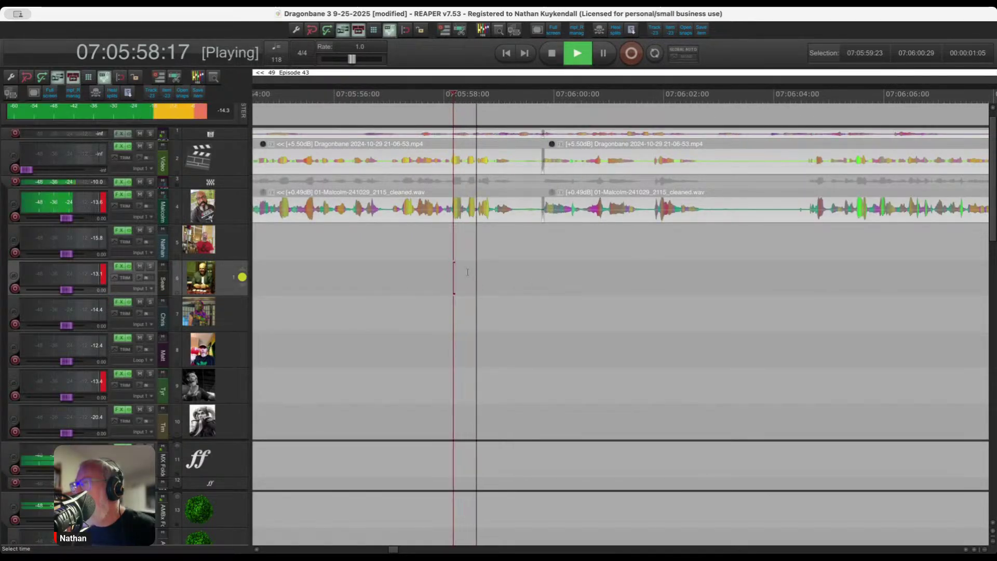
# Delete the silence on track 8 between 07:06:07:11 and 07:06:45:13.
pyautogui.scroll(-3, 447, 271)
pyautogui.scroll(-3, 550, 319)
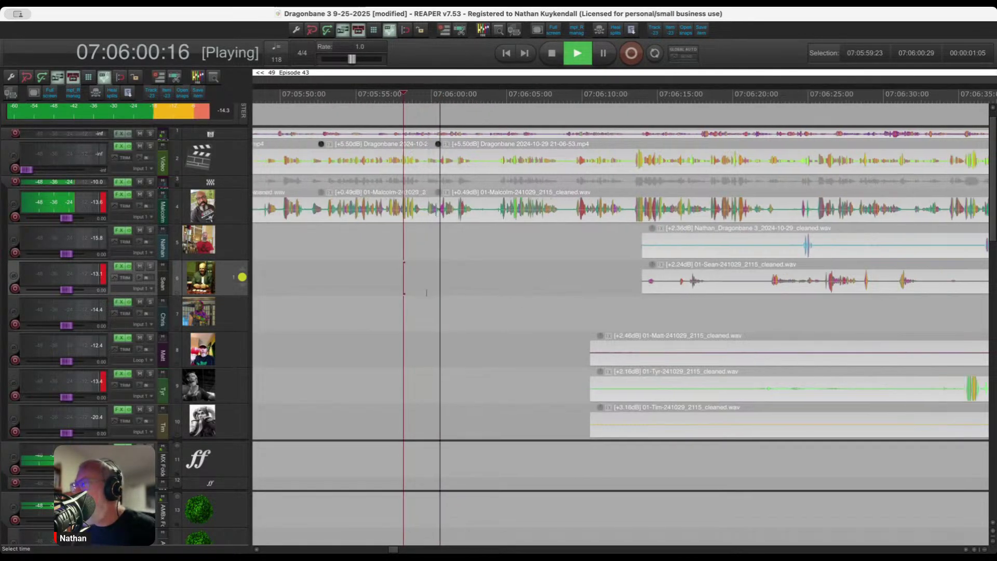
pyautogui.scroll(1, 551, 319)
pyautogui.moveTo(461, 339); pyautogui.dragTo(877, 363)
pyautogui.press('Delete')
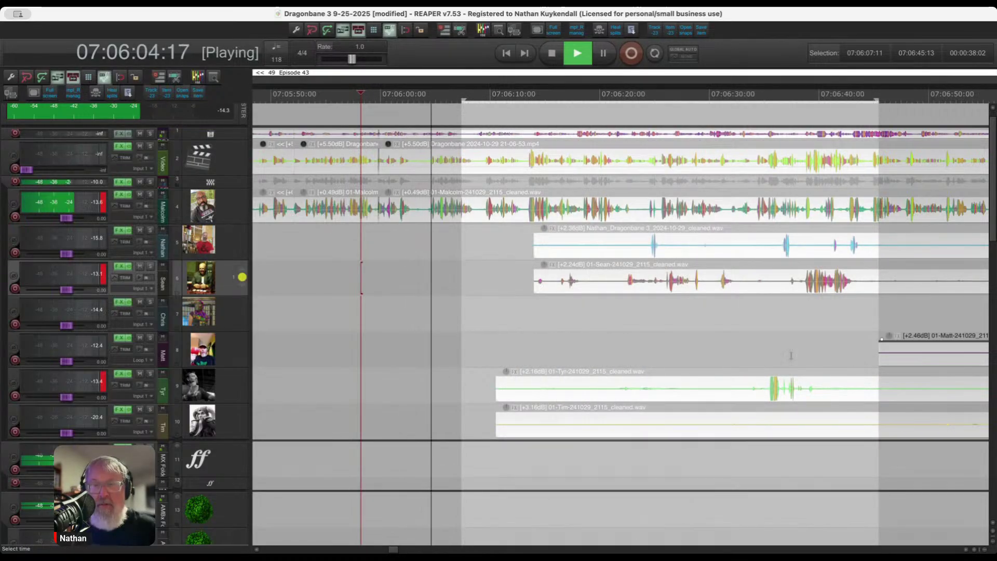
# Delete the silence on tracks 9 and 10 between 07:06:08:10 and 07:06:20:20, and on track 5 between 07:06:13:00 and 07:06:23:21.
pyautogui.scroll(-1, 605, 338)
pyautogui.scroll(-2, 605, 338)
pyautogui.scroll(-2, 657, 341)
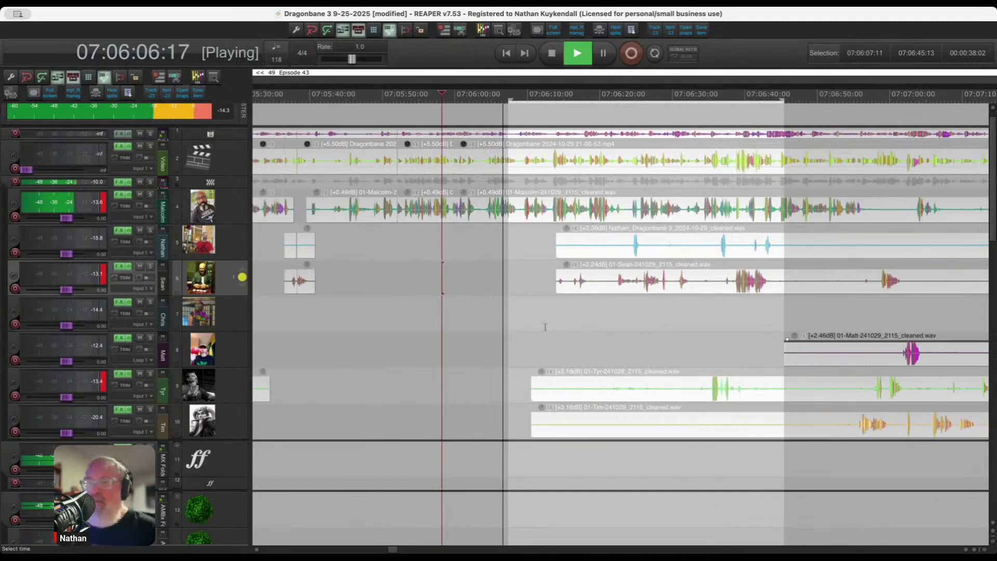
pyautogui.scroll(3, 657, 340)
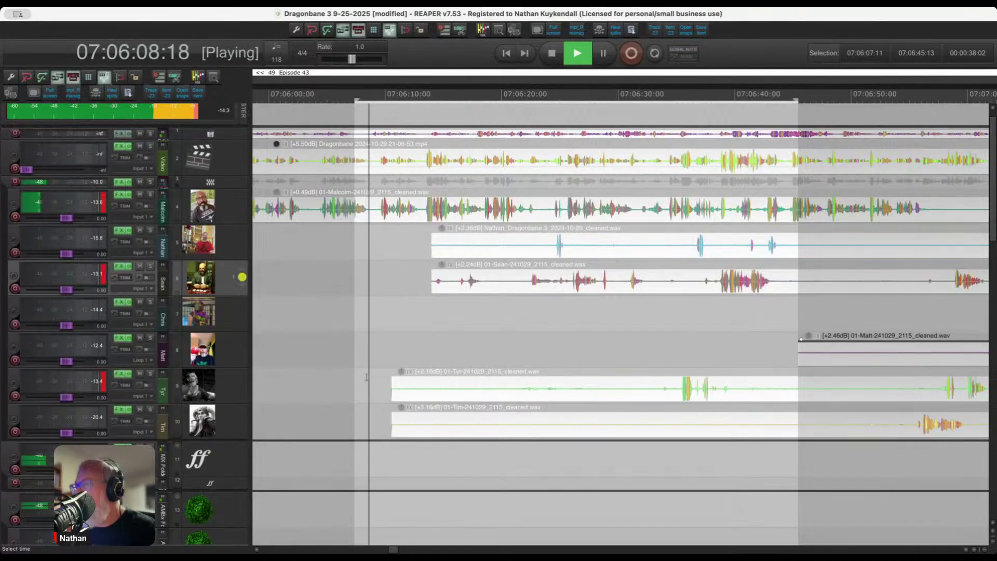
pyautogui.moveTo(366, 394); pyautogui.dragTo(507, 430)
pyautogui.press('Delete')
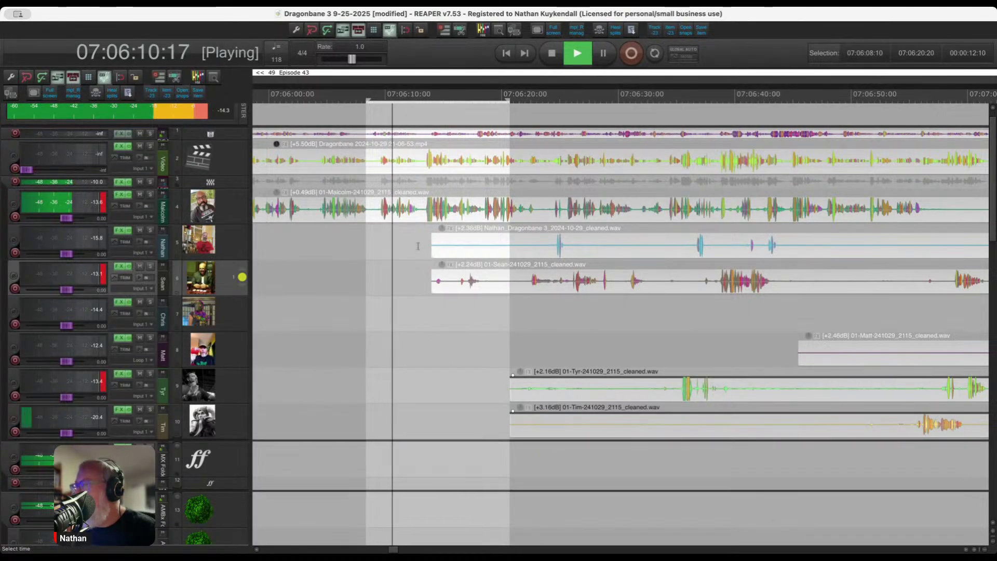
pyautogui.moveTo(420, 246); pyautogui.dragTo(544, 246)
pyautogui.press('Delete')
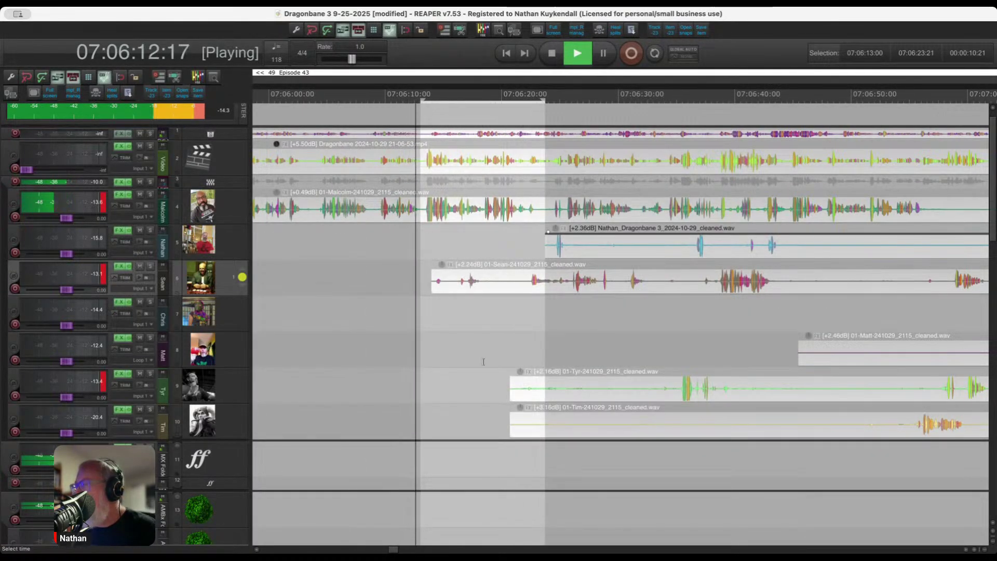
# Delete the silence on tracks 9 and 10 between 07:06:17:29 and 07:06:34:28.
pyautogui.scroll(1, 484, 361)
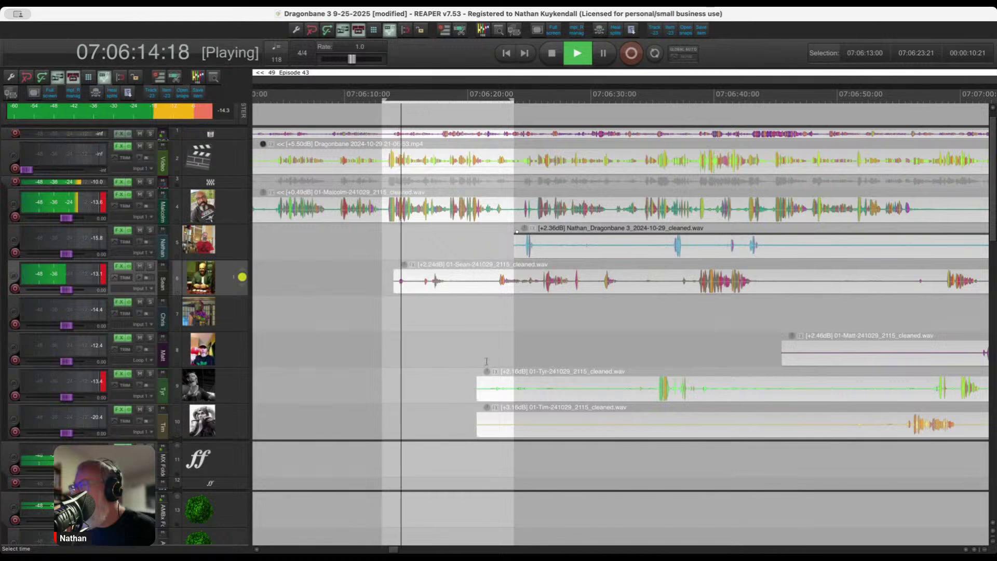
pyautogui.scroll(3, 478, 363)
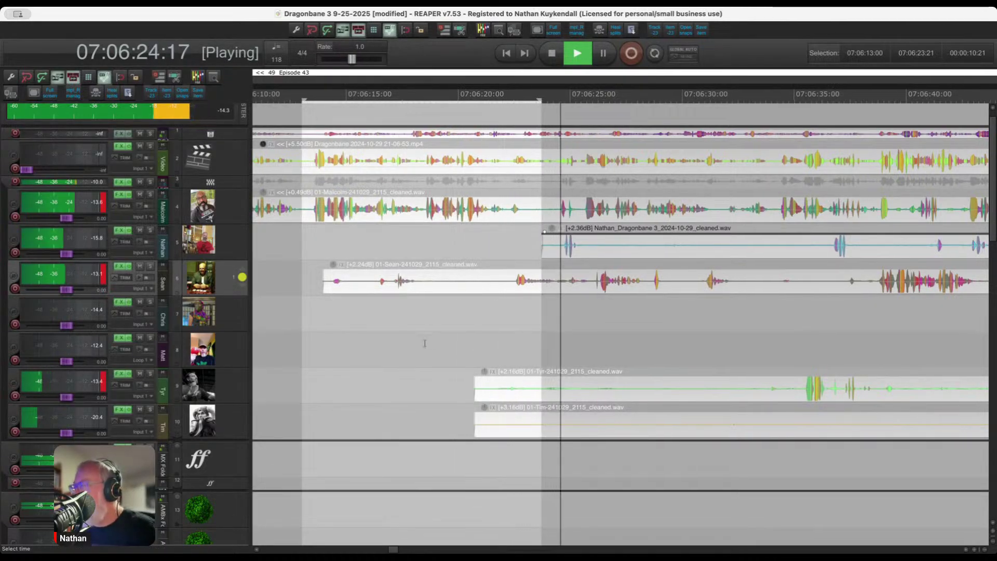
pyautogui.scroll(-2, 479, 357)
pyautogui.moveTo(416, 362); pyautogui.dragTo(709, 416)
pyautogui.press('Delete')
# Listen to the start of the track 5 clip, delete its audio between 07:06:23:12 and 07:06:33:02, and replay that spot.
pyautogui.scroll(2, 561, 343)
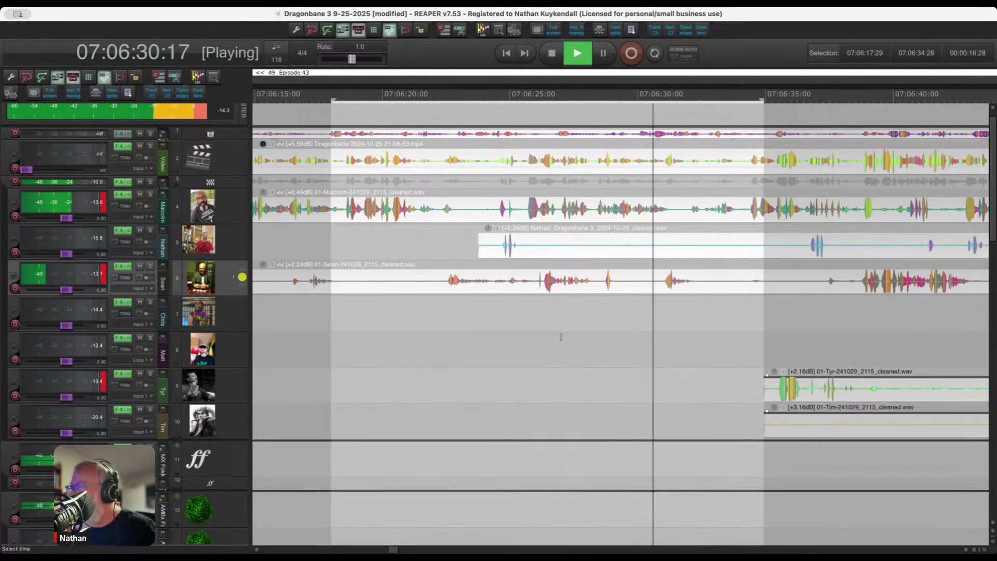
pyautogui.click(449, 312)
pyautogui.press('space')
pyautogui.scroll(1, 470, 315)
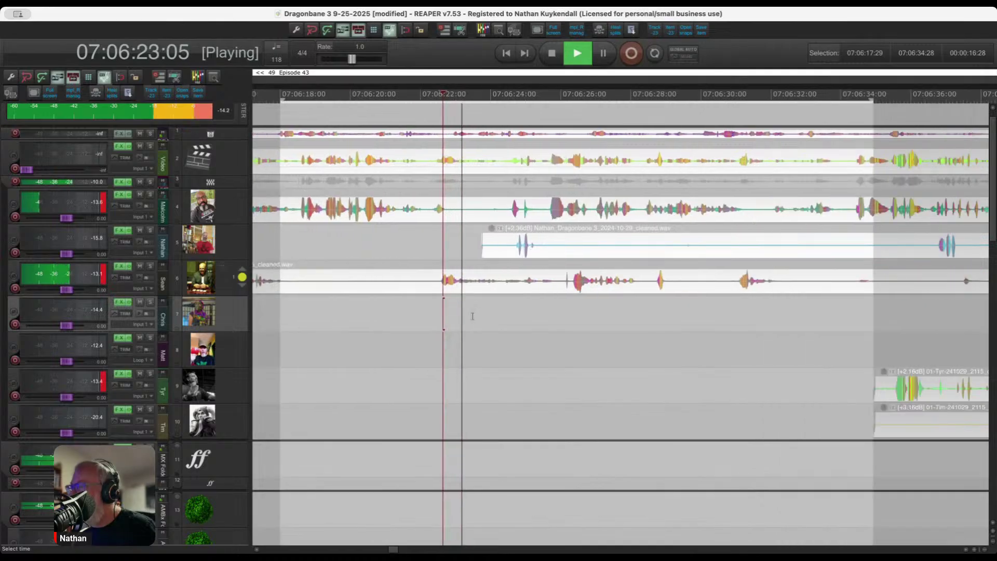
pyautogui.scroll(1, 499, 328)
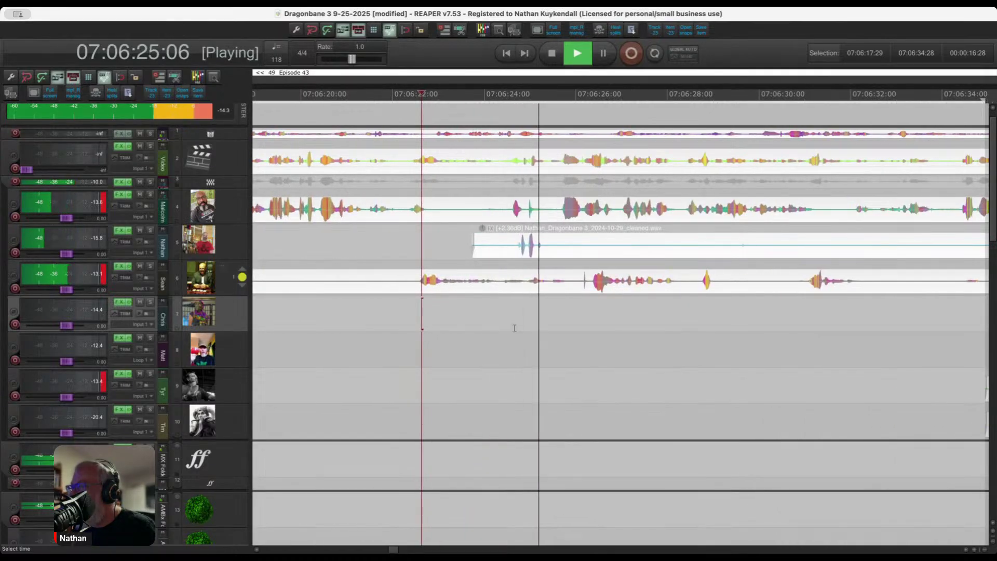
pyautogui.press('space')
pyautogui.moveTo(458, 265); pyautogui.dragTo(902, 250)
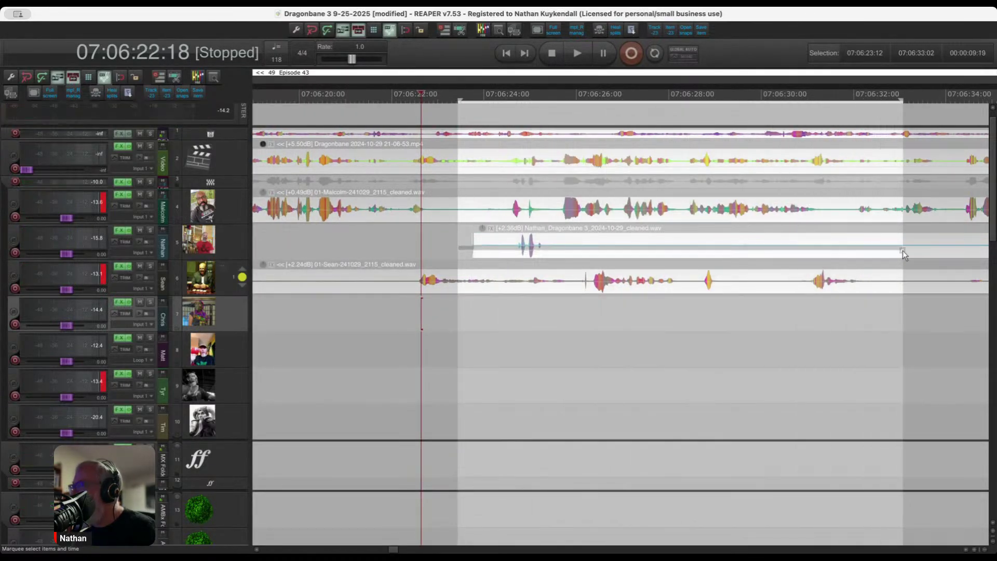
pyautogui.press('Delete')
pyautogui.click(502, 318)
pyautogui.press('space')
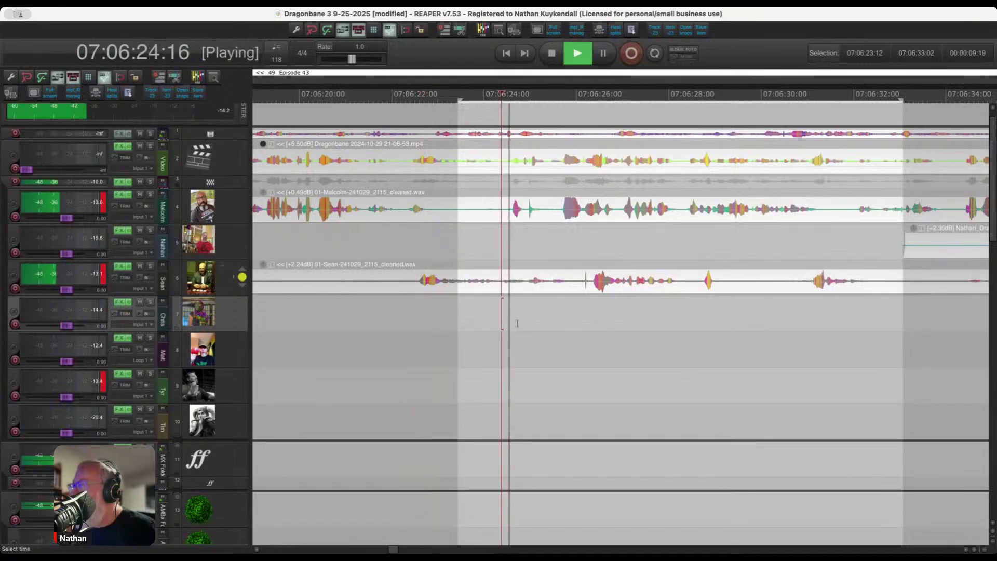
# Delete the audio on track 6 between 07:06:25:20 and 07:06:30:25, and replay from just before the deleted part.
pyautogui.scroll(1, 542, 327)
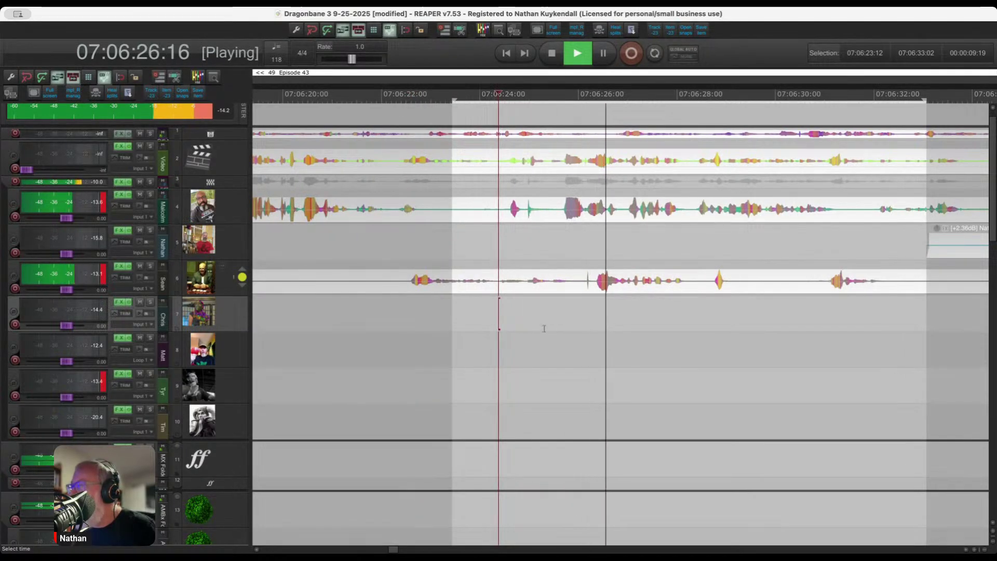
pyautogui.hscroll(3, 544, 328)
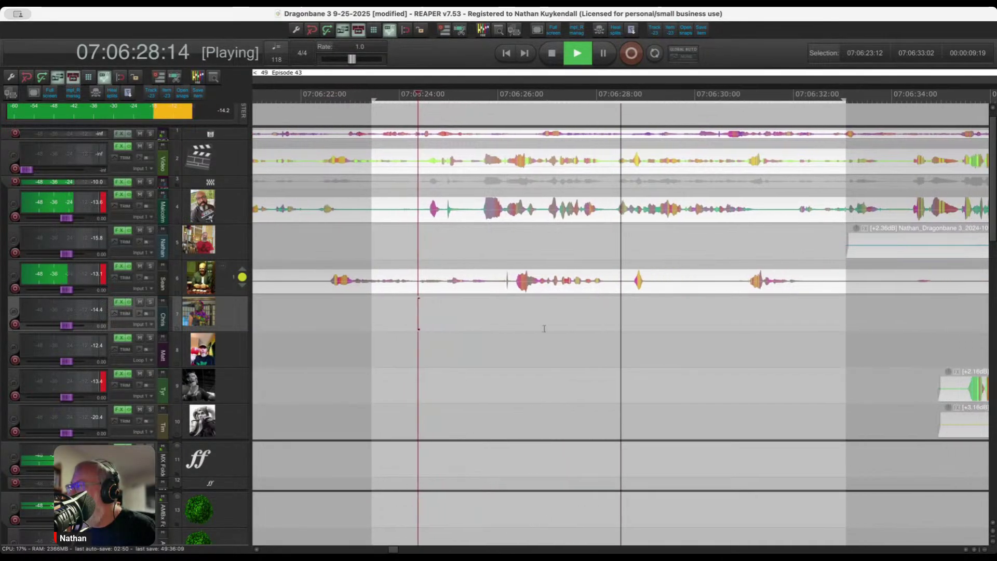
pyautogui.press('space')
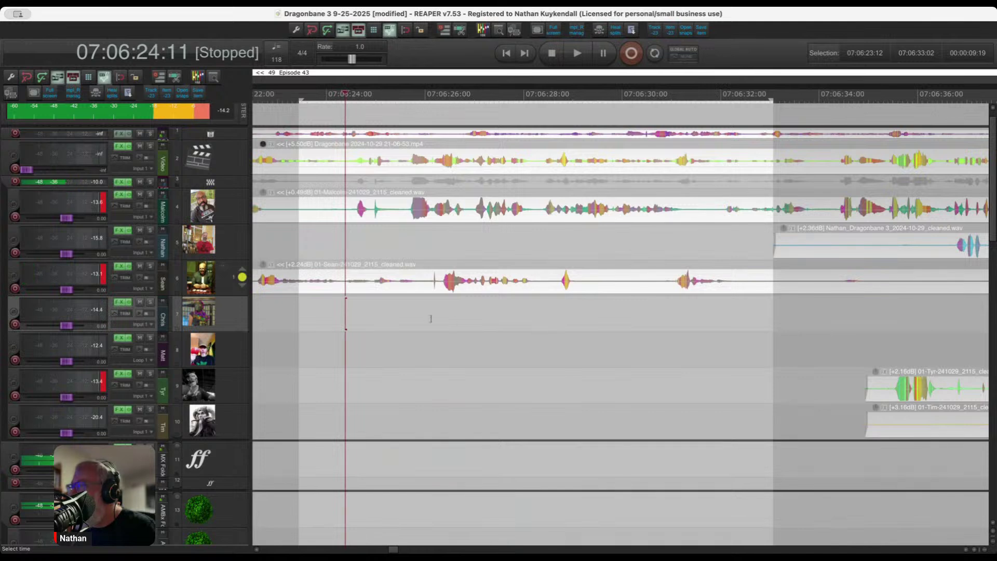
pyautogui.scroll(-1, 543, 312)
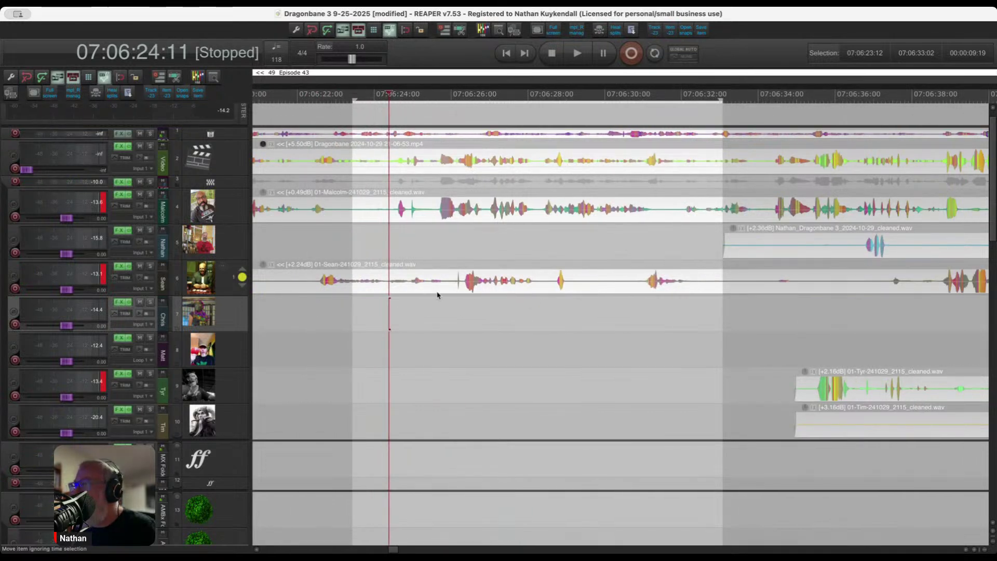
pyautogui.moveTo(438, 278); pyautogui.dragTo(638, 286)
pyautogui.press('Delete')
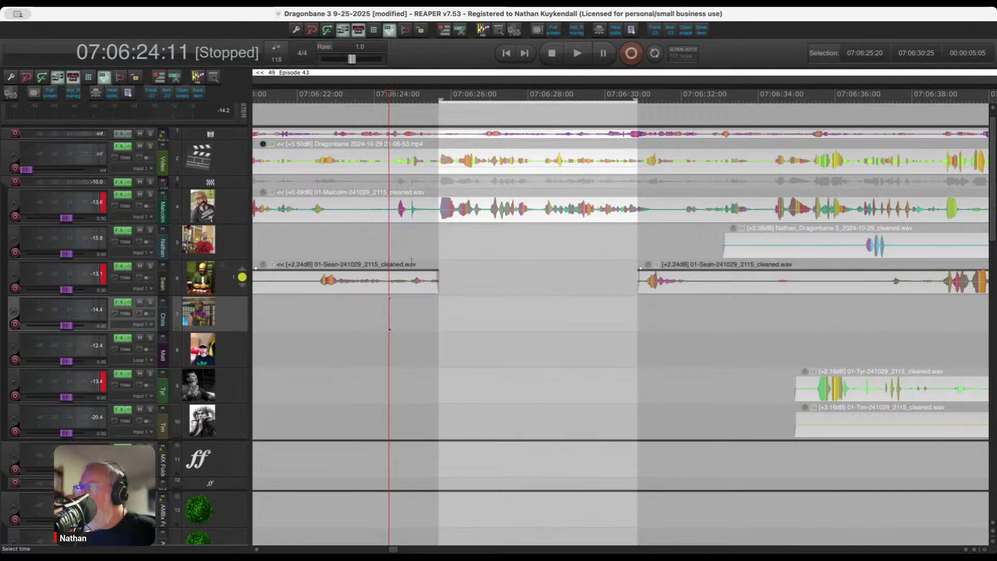
pyautogui.click(396, 235)
pyautogui.press('space')
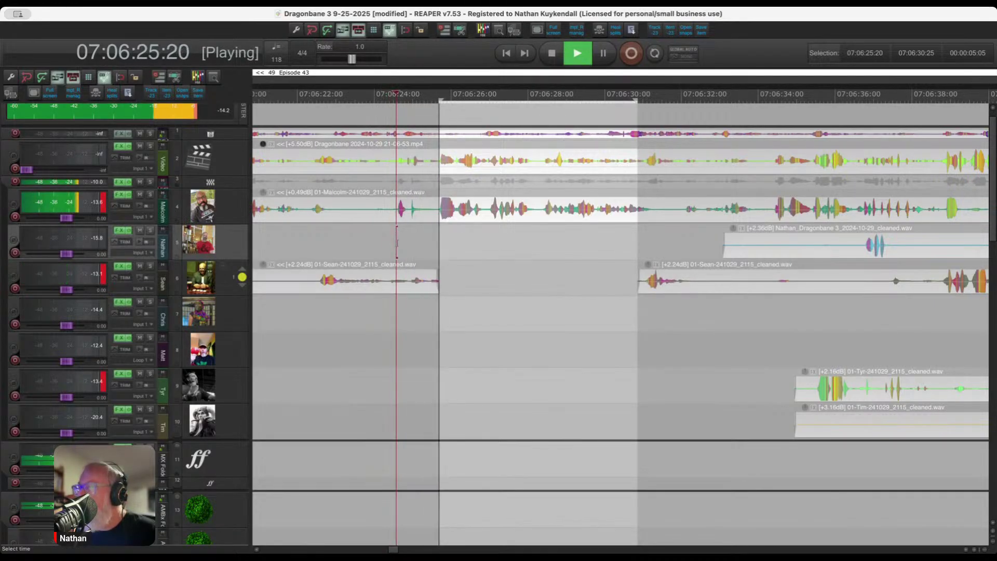
# Cut the passage from 07:06:24:11 to 07:06:28:11 out of all tracks, closing the gap, and replay across the cut.
pyautogui.press('space')
pyautogui.click(383, 275)
pyautogui.click(315, 275)
pyautogui.press('space')
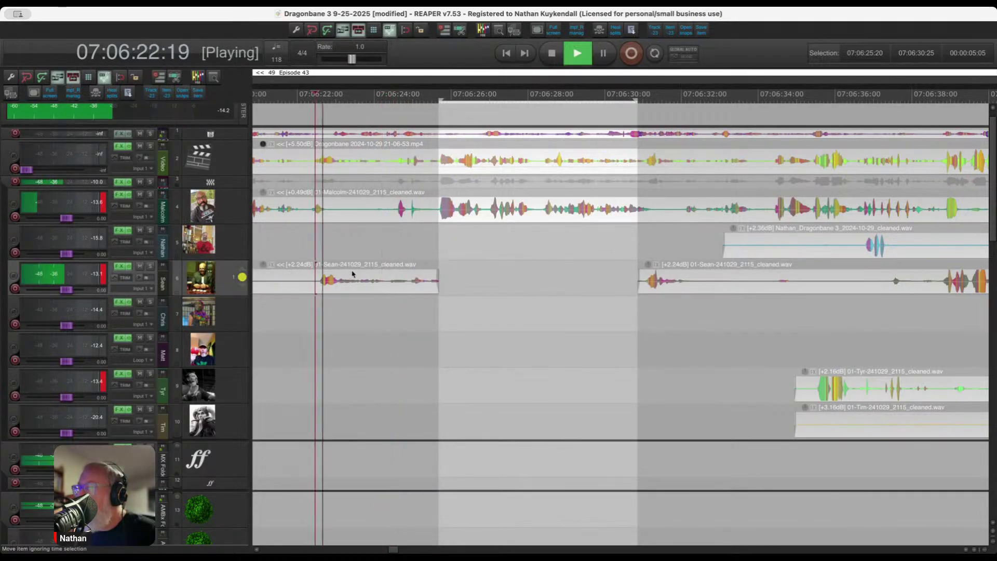
pyautogui.scroll(2, 384, 269)
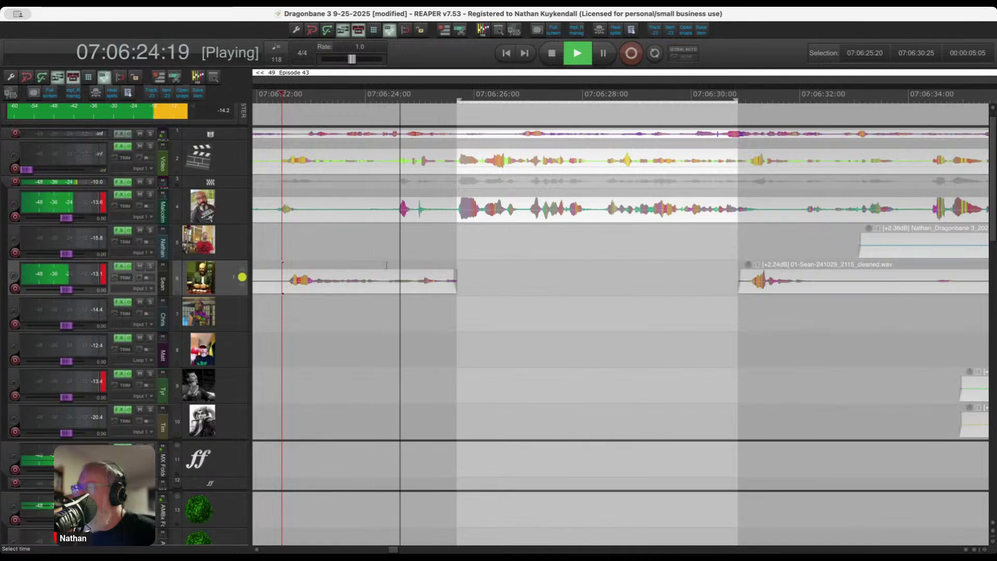
pyautogui.moveTo(386, 265); pyautogui.dragTo(602, 307)
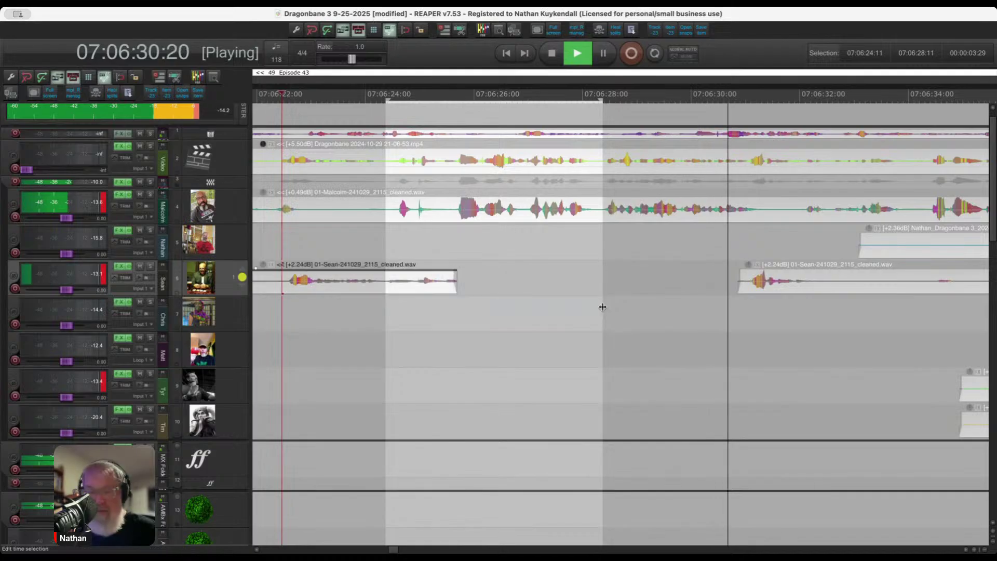
pyautogui.hotkey('ctrl', 'Delete')
pyautogui.press('space')
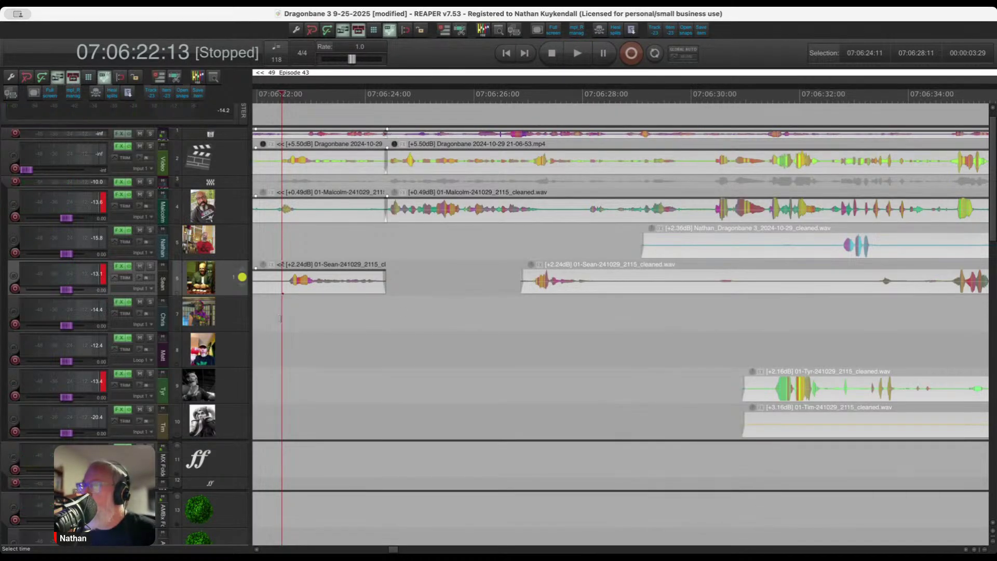
pyautogui.press('space')
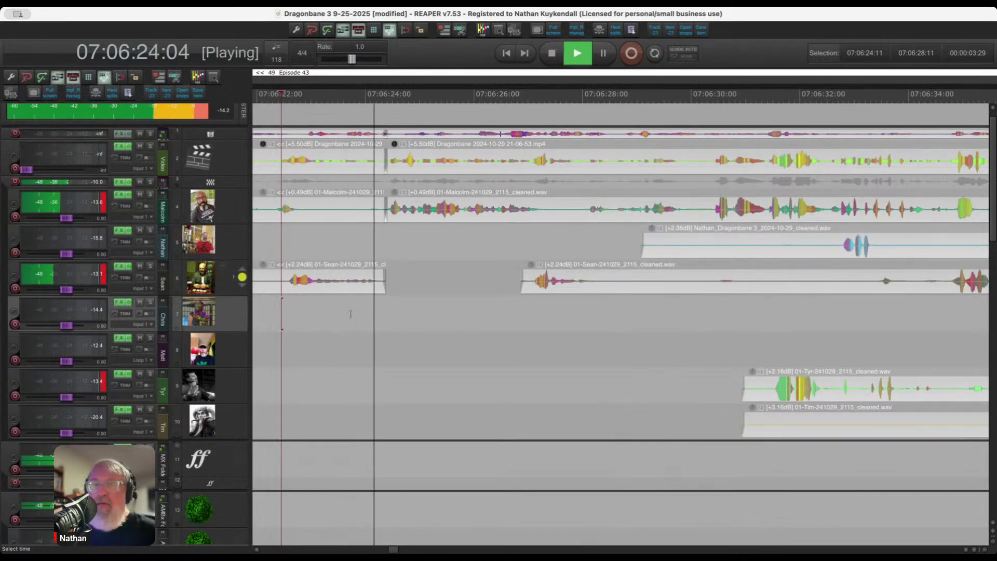
# Delete the silence on track 5 between 07:06:28:26 and 07:06:32:15.
pyautogui.scroll(-5, 363, 312)
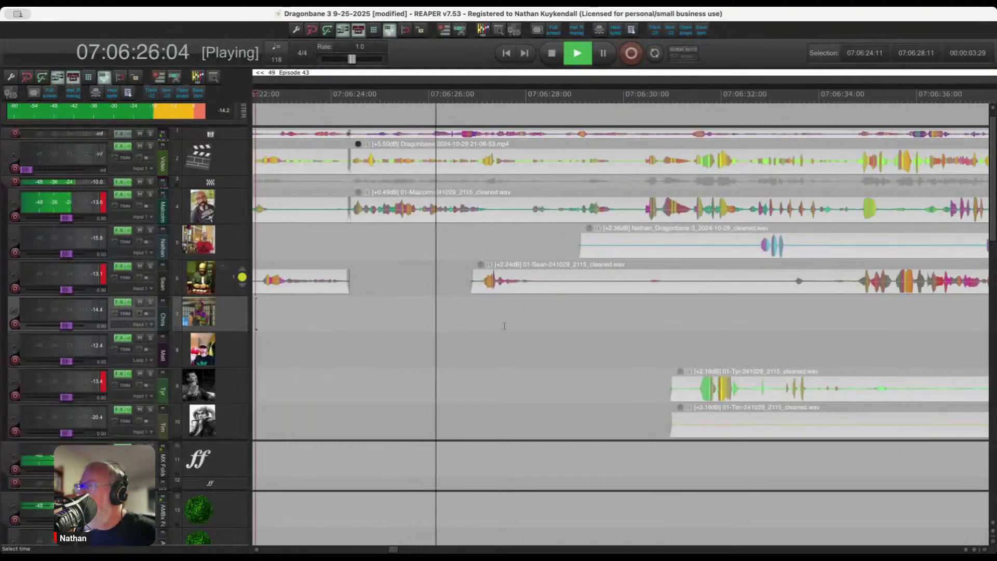
pyautogui.scroll(4, 588, 337)
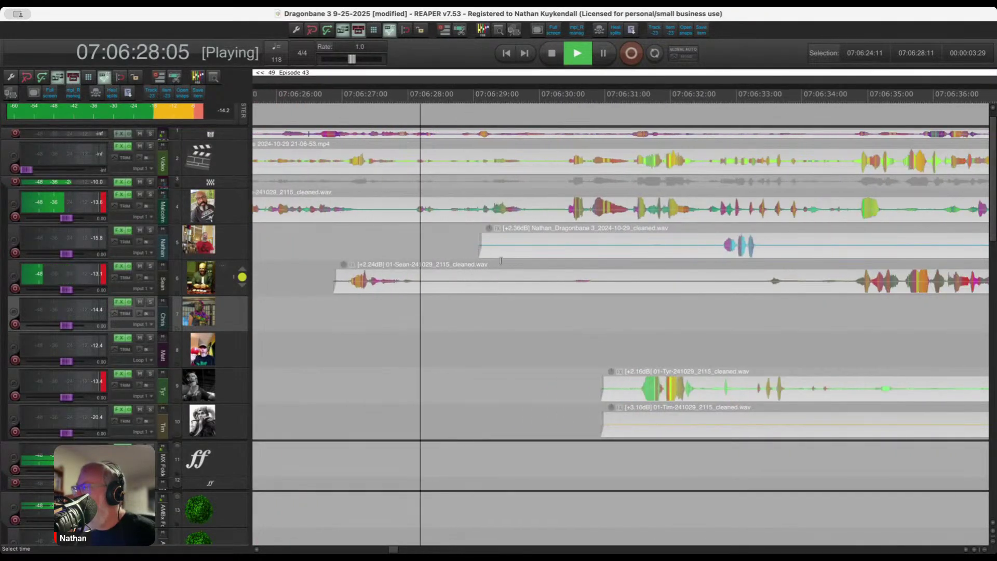
pyautogui.moveTo(466, 245); pyautogui.dragTo(704, 249)
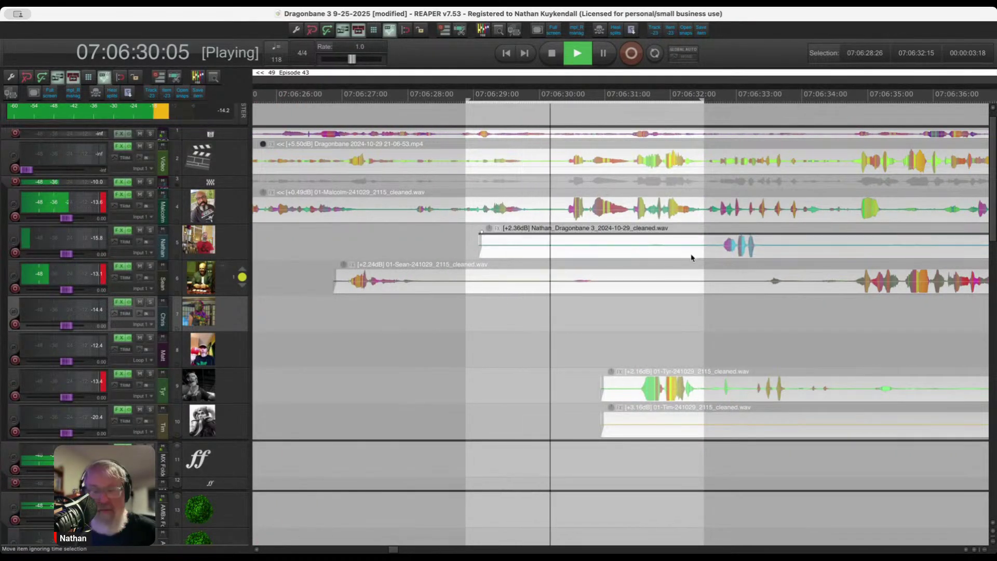
pyautogui.press('Delete')
# Delete the silence on track 10 between 07:06:29:05 and 07:06:46:18, and on tracks 8 to 10 between 07:06:37:04 and 07:06:49:13.
pyautogui.scroll(-6, 509, 312)
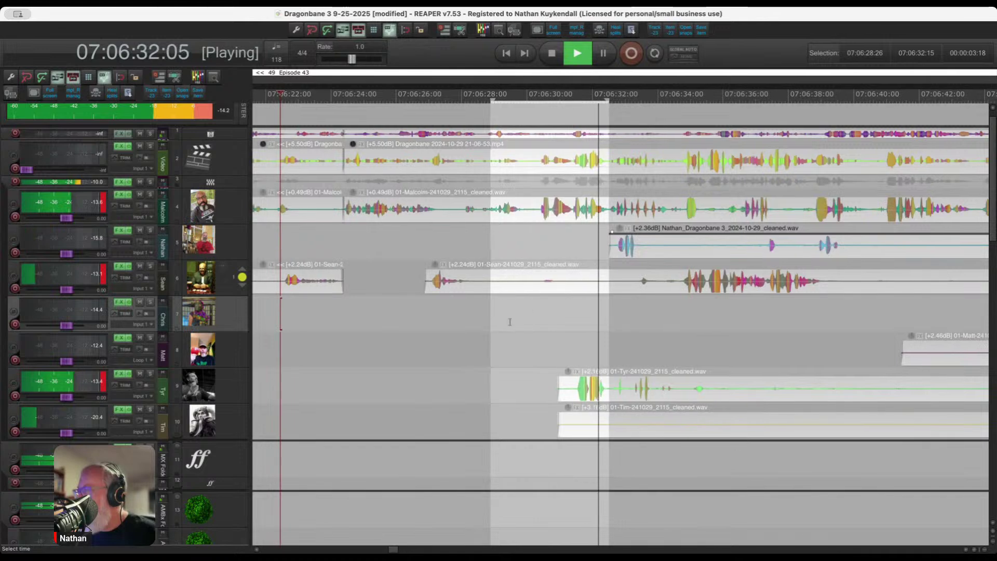
pyautogui.scroll(-2, 576, 357)
pyautogui.moveTo(543, 427); pyautogui.dragTo(890, 435)
pyautogui.press('Delete')
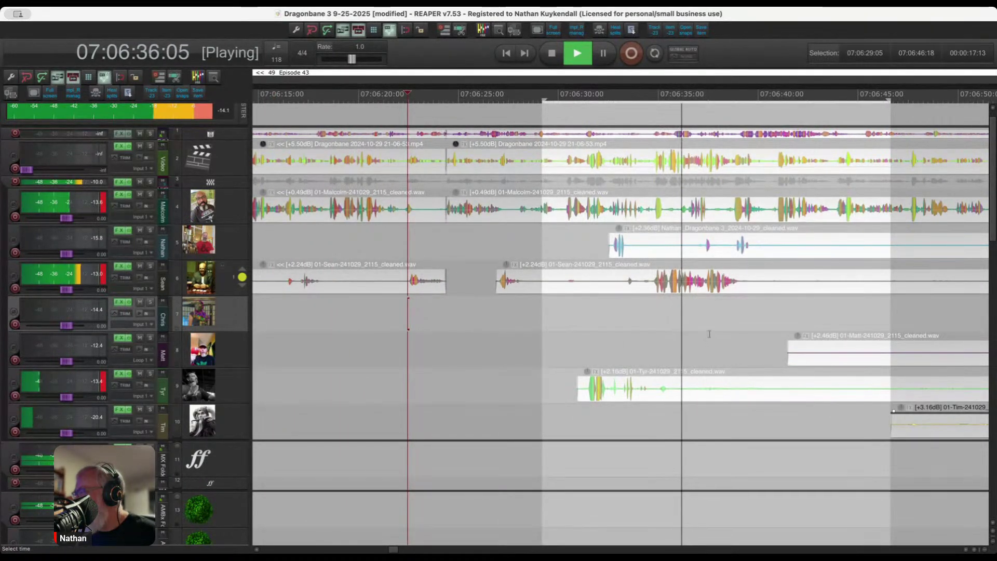
pyautogui.moveTo(701, 335); pyautogui.dragTo(947, 423)
pyautogui.press('Delete')
# Delete the silence on tracks 5 and 6 between 07:06:40:10 and 07:06:51:24.
pyautogui.scroll(-4, 454, 307)
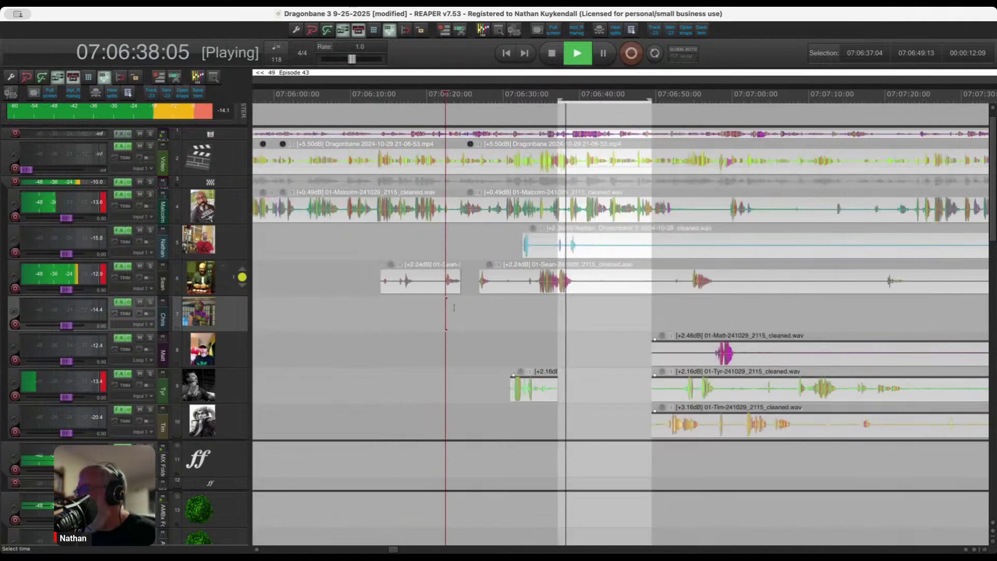
pyautogui.scroll(3, 721, 317)
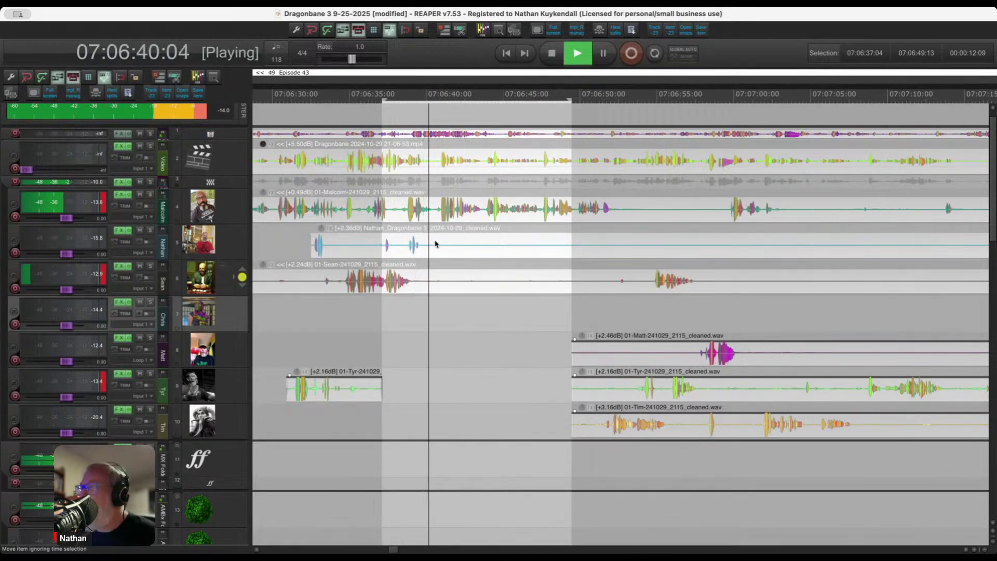
pyautogui.moveTo(431, 244); pyautogui.dragTo(606, 283)
pyautogui.press('Delete')
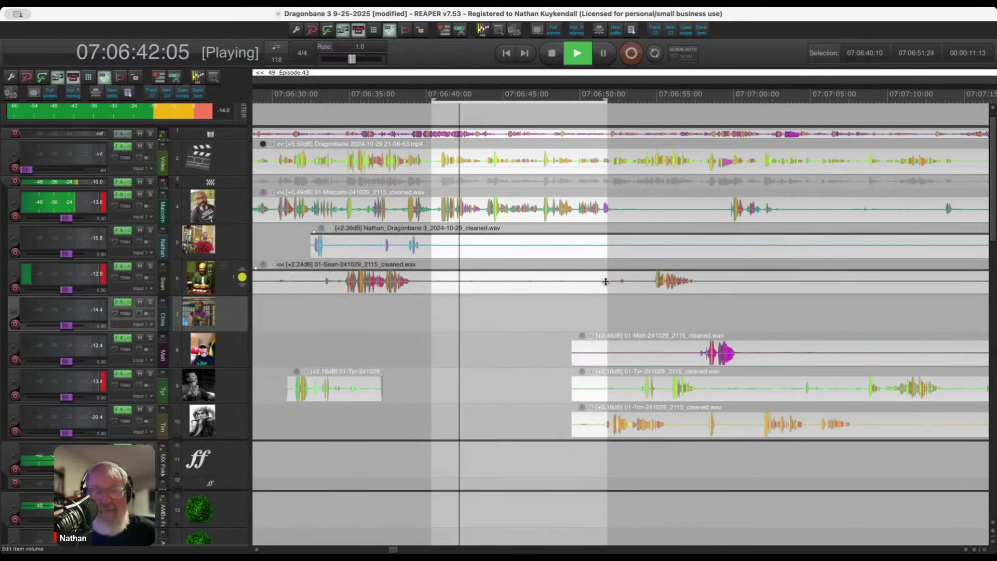
# Delete the silence on track 5 between 07:06:50:11 and 07:07:44:12, and on tracks 6 and 8 between 07:07:26:03 and 07:07:44:10.
pyautogui.scroll(-2, 512, 288)
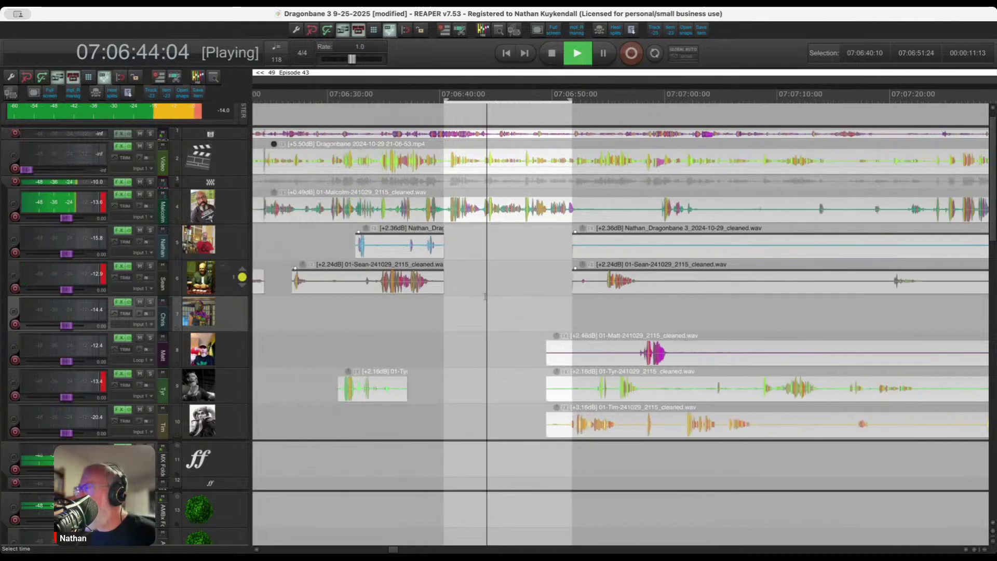
pyautogui.scroll(-3, 497, 289)
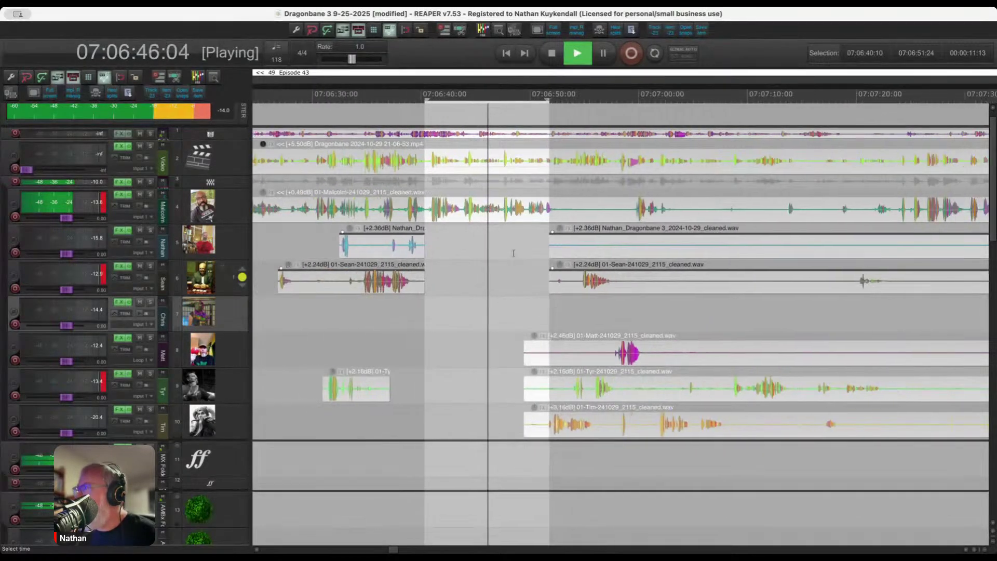
pyautogui.moveTo(528, 249); pyautogui.dragTo(873, 251)
pyautogui.press('Delete')
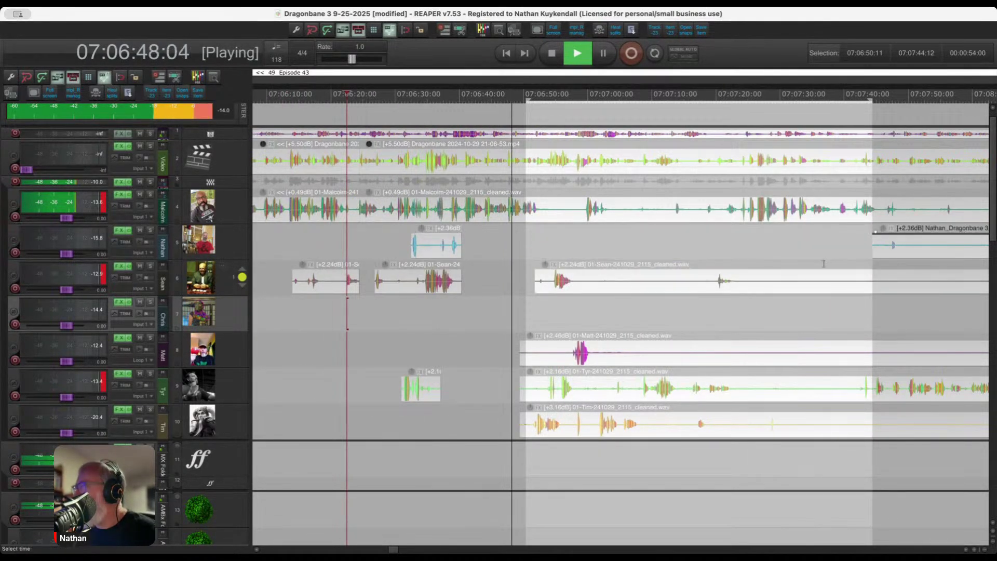
pyautogui.moveTo(756, 281); pyautogui.dragTo(871, 353)
pyautogui.press('Delete')
# Delete the silent start of the track 10 clip between 07:06:48:19 and 07:06:51:20, and stop playback.
pyautogui.scroll(2, 586, 384)
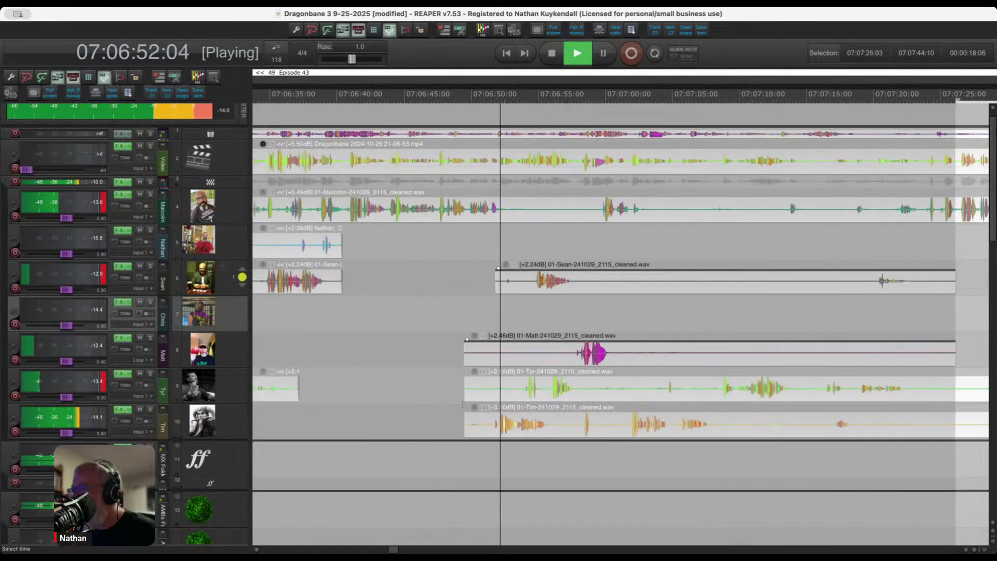
pyautogui.scroll(4, 444, 422)
pyautogui.moveTo(444, 422); pyautogui.dragTo(594, 433)
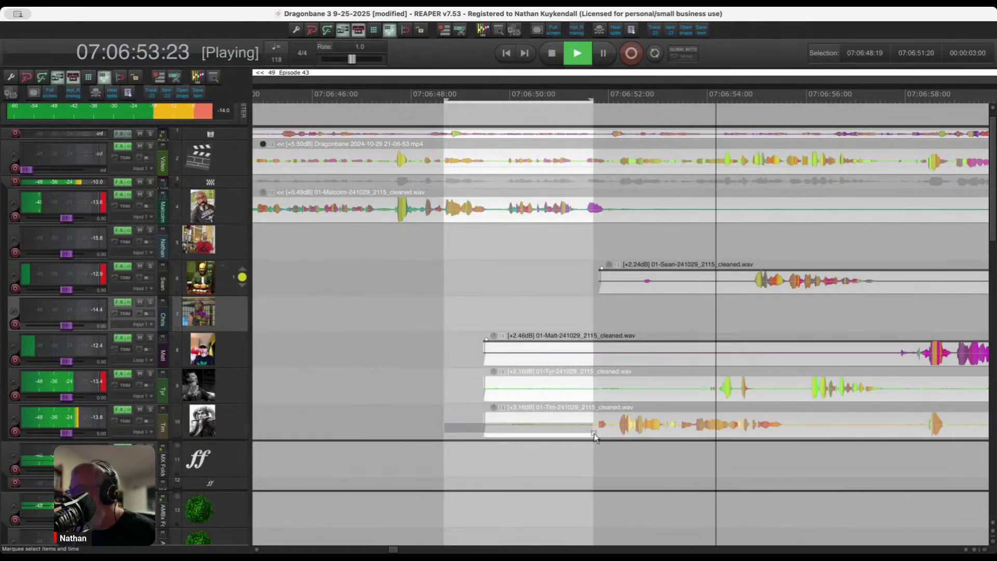
pyautogui.press('Delete')
pyautogui.press('space')
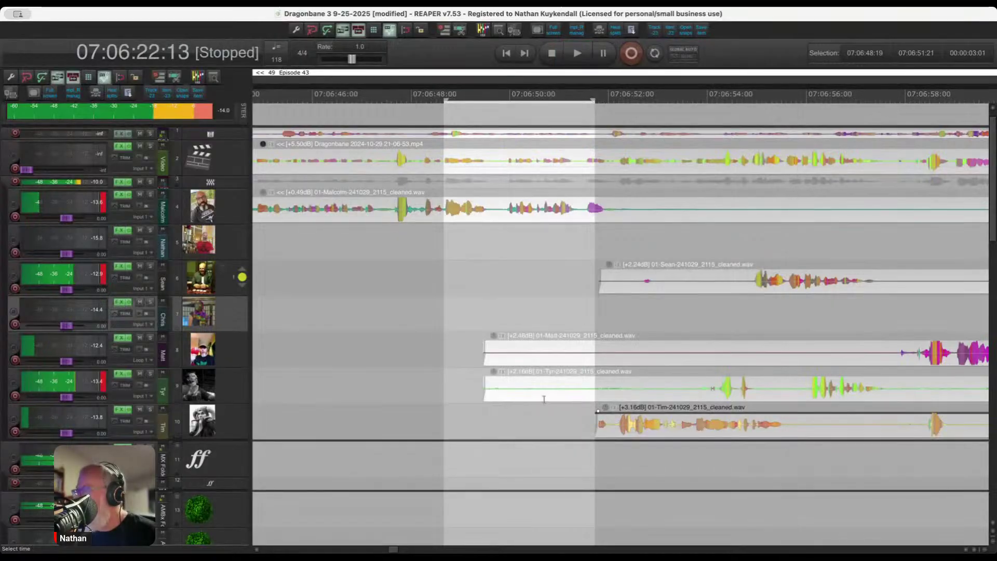
# Delete the silence on tracks 8 and 9 between 07:06:48:04 and 07:06:53:15.
pyautogui.scroll(-2, 541, 384)
pyautogui.click(478, 344)
pyautogui.moveTo(602, 384); pyautogui.dragTo(610, 388)
pyautogui.press('Delete')
# Delete the silent start of the track 8 clip between 07:06:53:04 and 07:06:57:13.
pyautogui.scroll(-3, 538, 360)
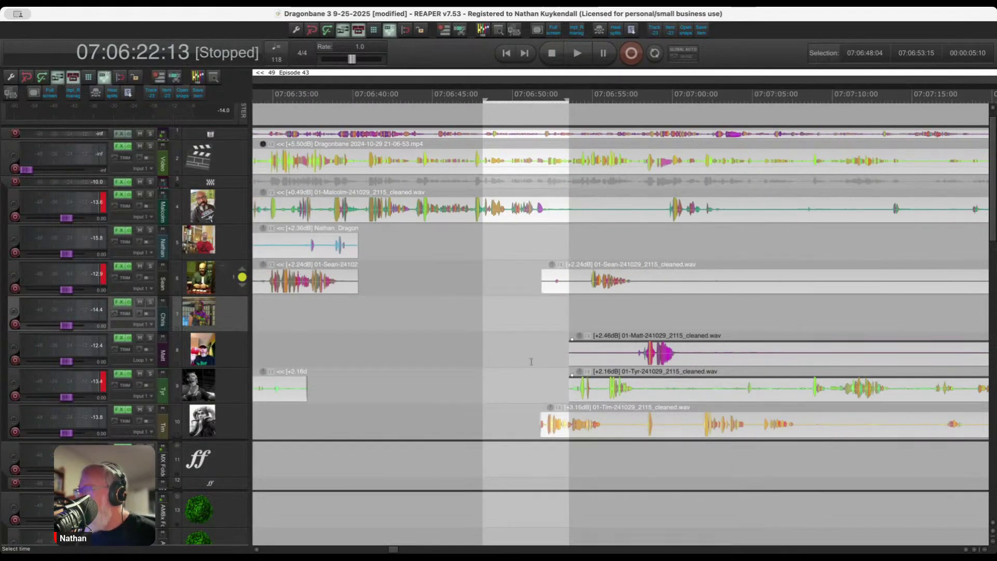
pyautogui.scroll(5, 535, 360)
pyautogui.moveTo(515, 354); pyautogui.dragTo(645, 359)
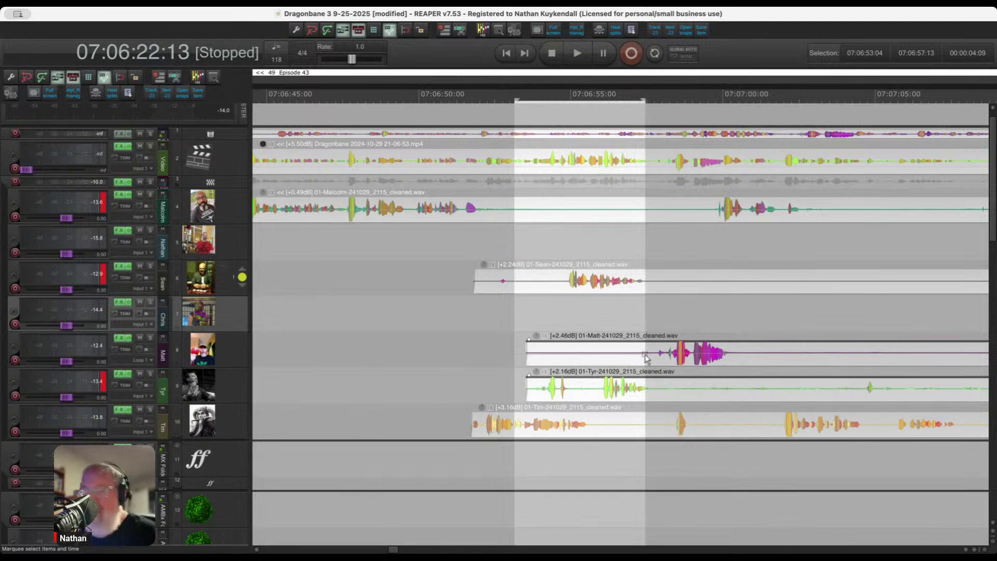
pyautogui.press('Delete')
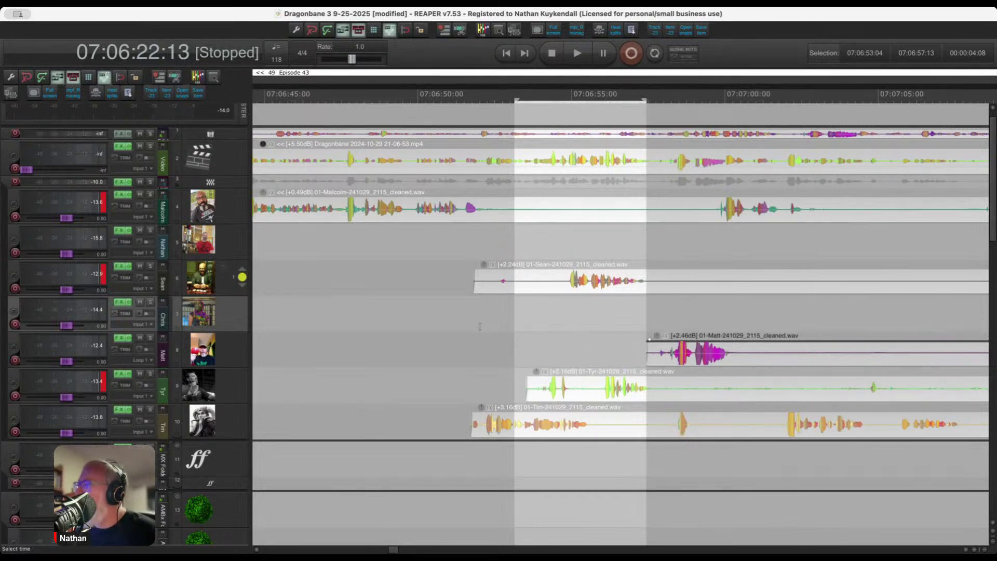
# Listen from 07:06:50:19 across the start of the track 6 clip and delete its audio between 07:06:51:23 and 07:06:54:23.
pyautogui.click(439, 289)
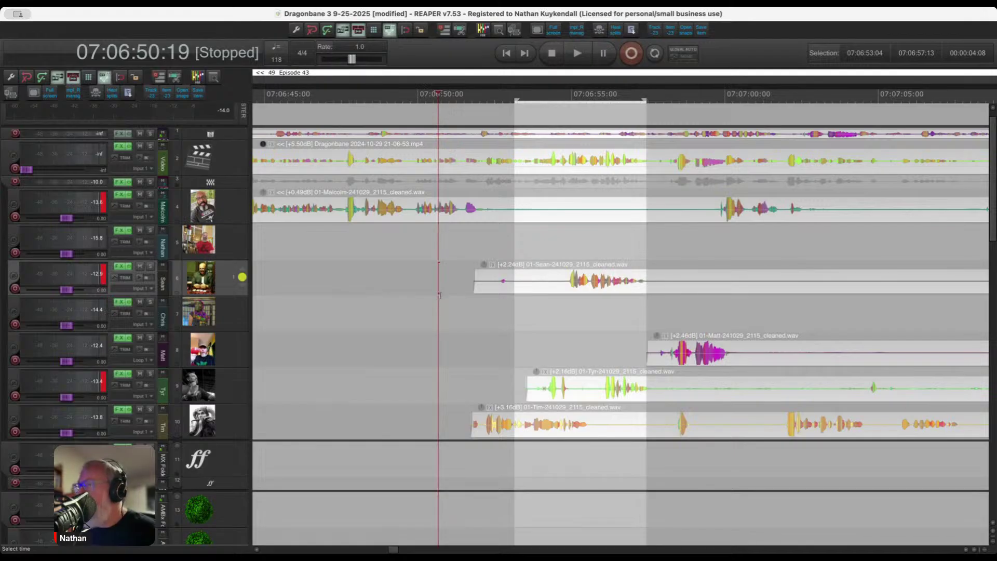
pyautogui.press('space')
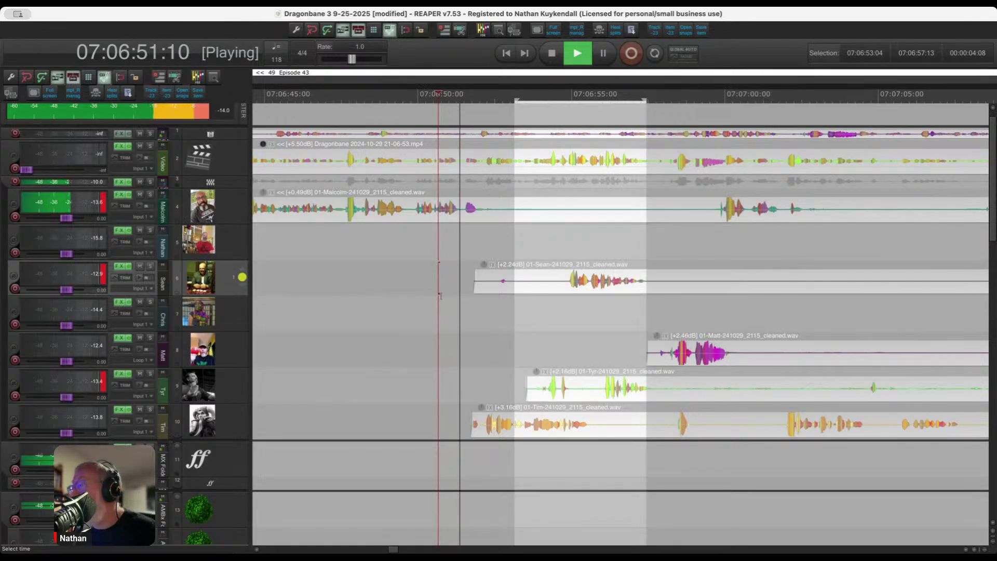
pyautogui.scroll(6, 478, 282)
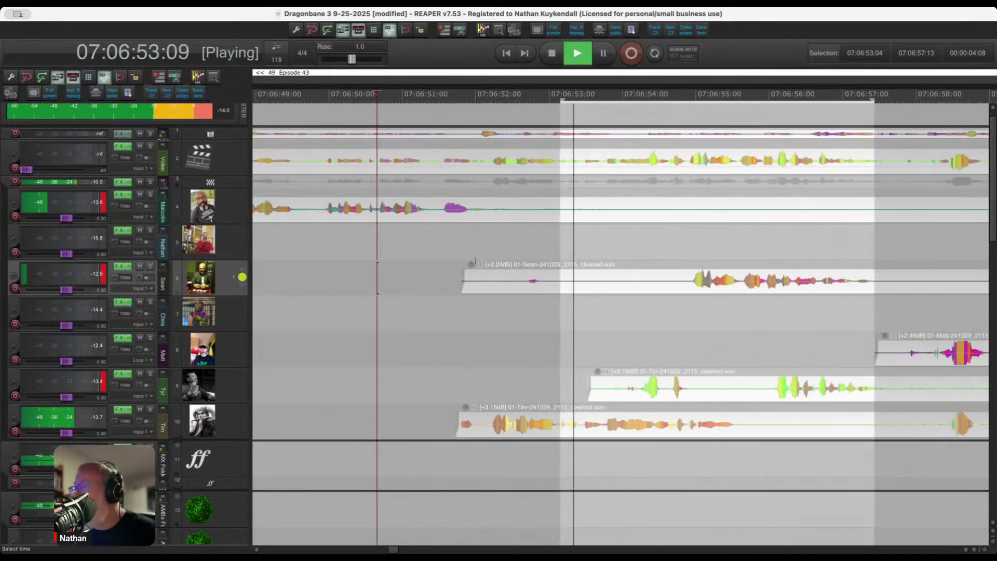
pyautogui.press('space')
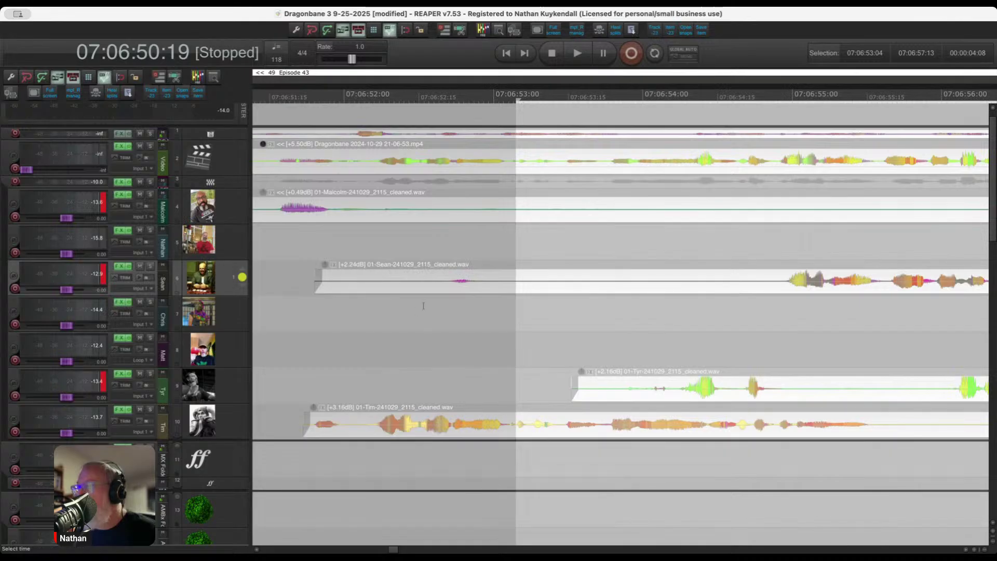
pyautogui.click(423, 305)
pyautogui.press('space')
pyautogui.moveTo(310, 306); pyautogui.dragTo(760, 299)
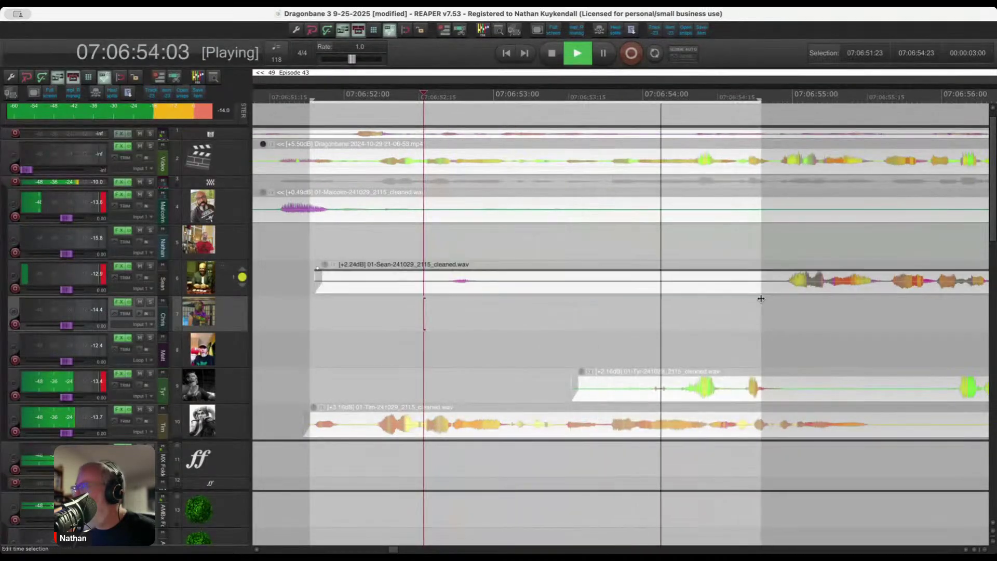
# Delete the start of the track 9 clip between 07:06:52:27 and 07:06:55:26, and replay that spot.
pyautogui.scroll(-4, 514, 358)
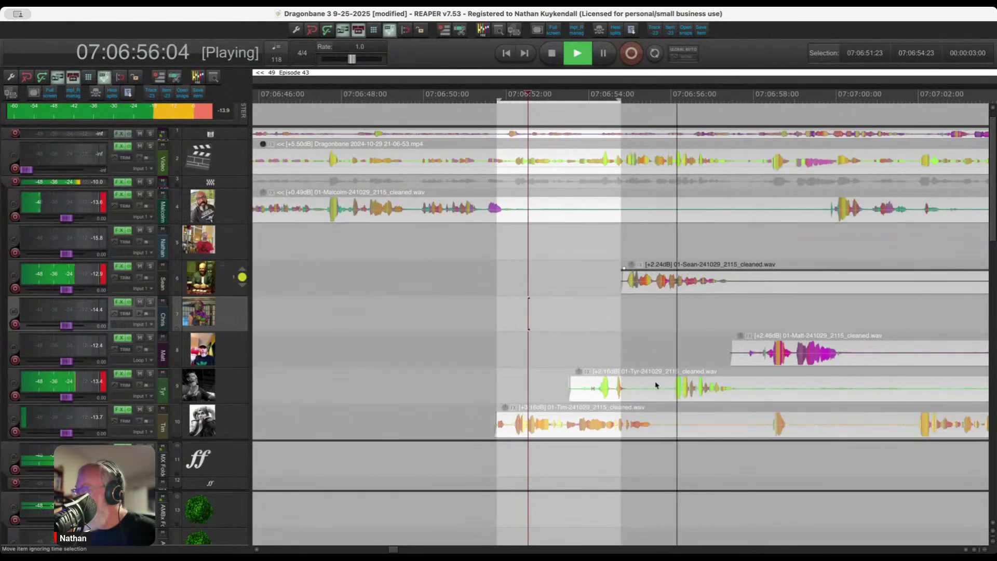
pyautogui.moveTo(509, 363); pyautogui.dragTo(677, 391)
pyautogui.click(677, 390)
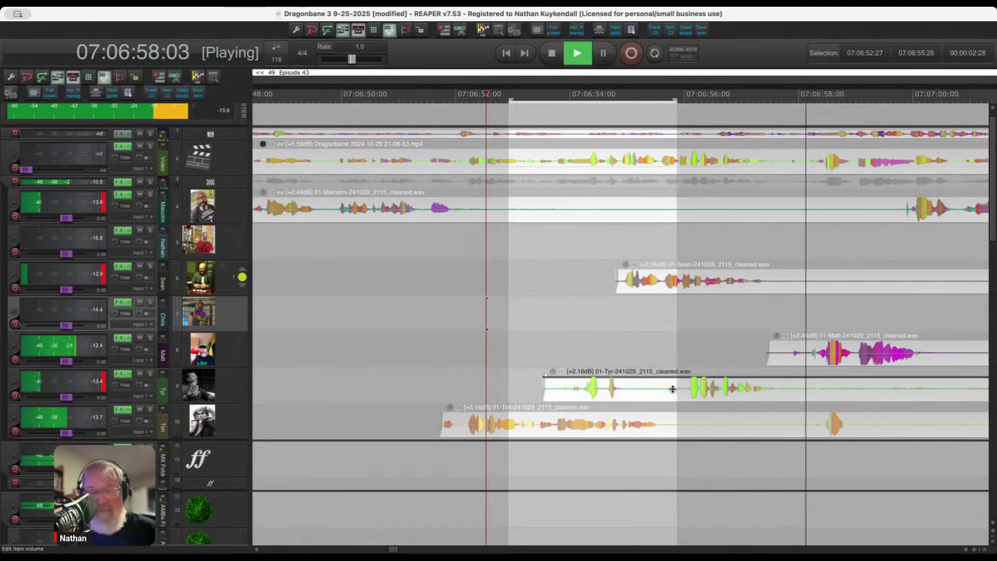
pyautogui.press('Delete')
pyautogui.click(580, 358)
pyautogui.scroll(-5, 597, 345)
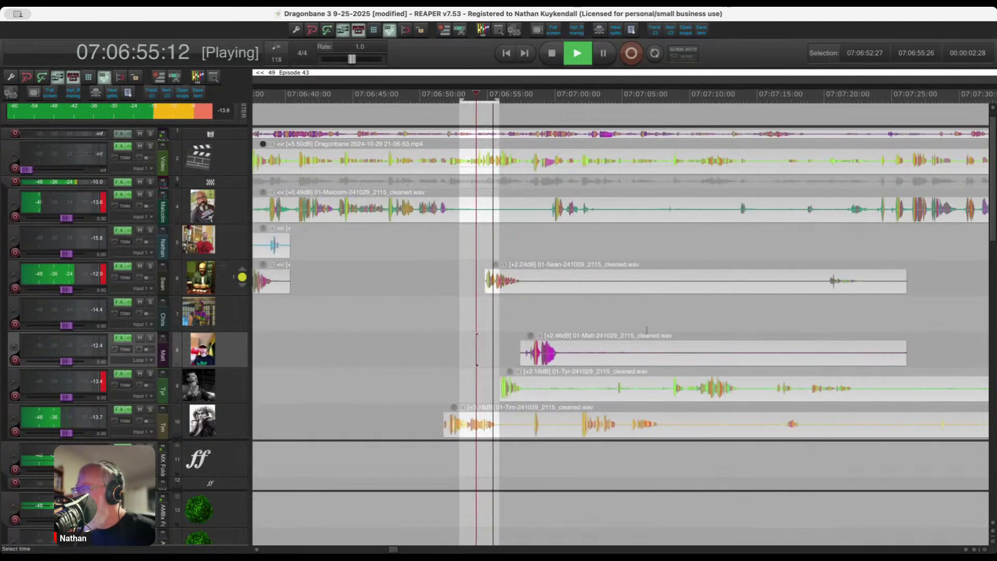
# Delete the audio on track 10 between 07:06:56:13 and 07:07:01:12, and replay the passage inside the gap.
pyautogui.scroll(1, 628, 332)
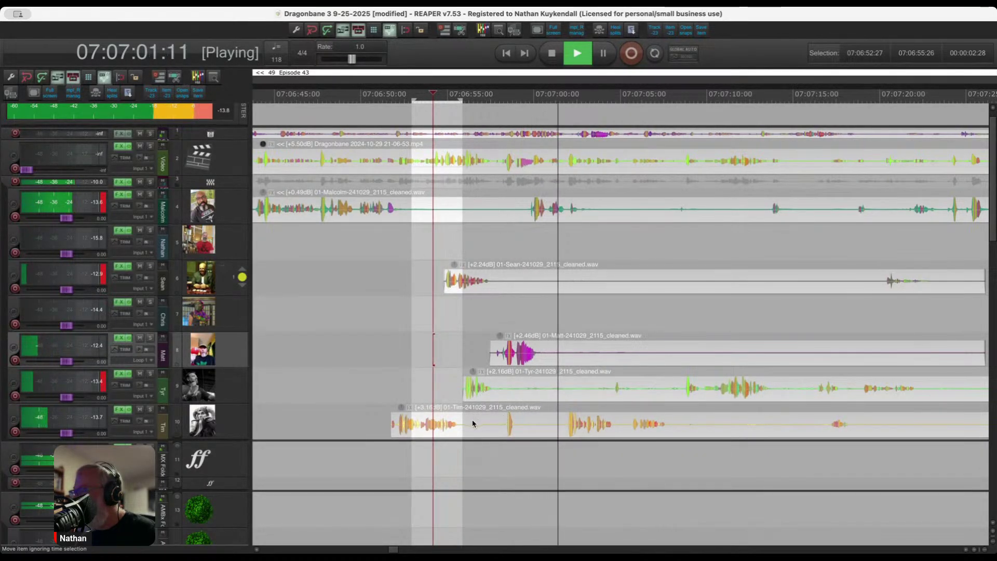
pyautogui.moveTo(472, 418); pyautogui.dragTo(559, 421)
pyautogui.press('Delete')
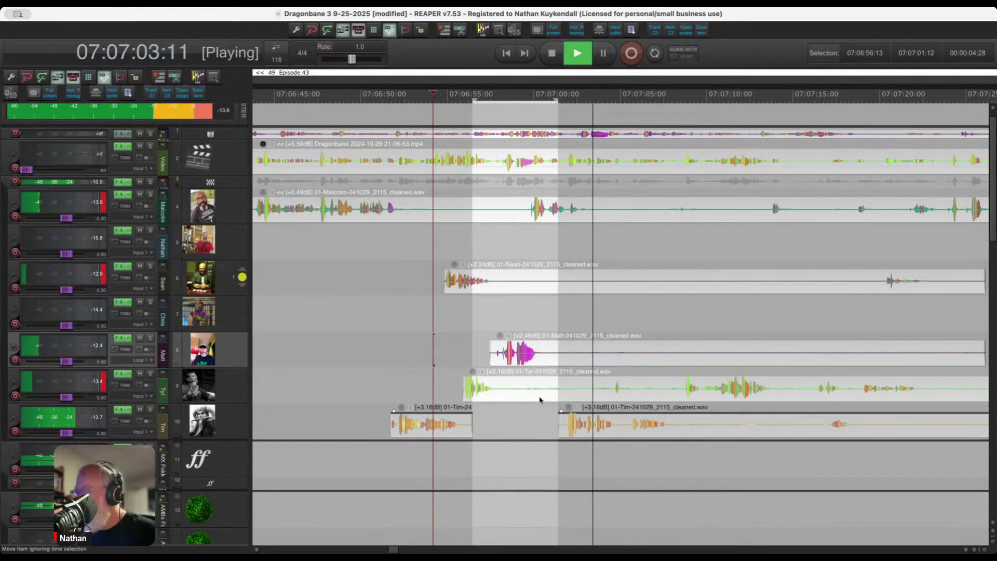
pyautogui.click(493, 421)
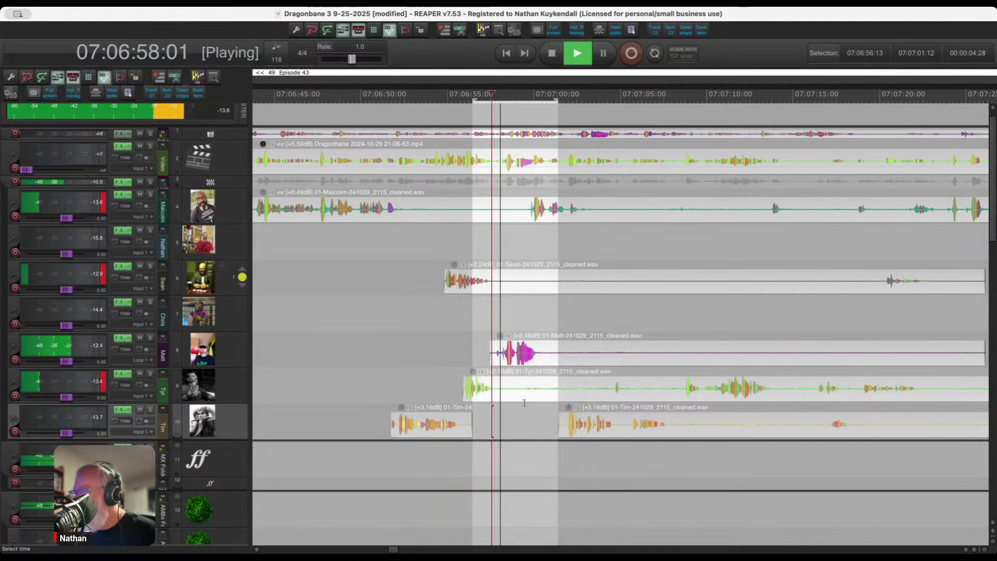
pyautogui.scroll(2, 548, 400)
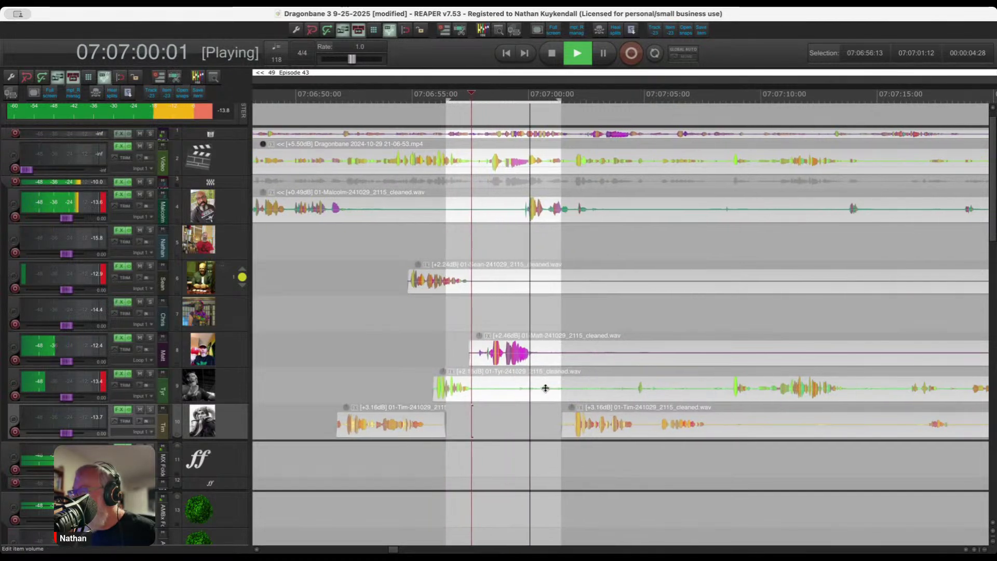
pyautogui.click(484, 418)
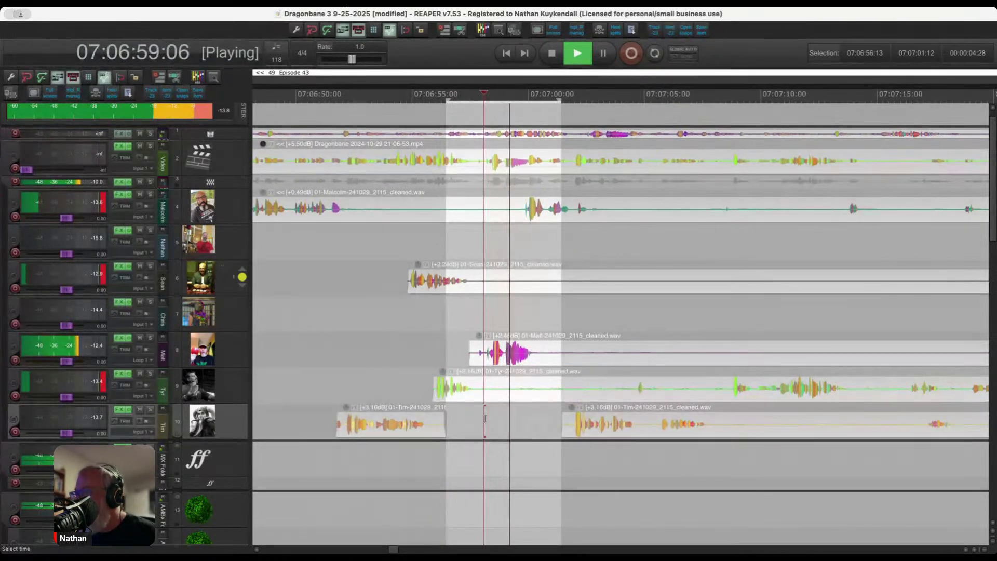
pyautogui.click(458, 418)
# Listen to the start of the track 8 clip, trim that start to just past 07:06:58:00, and replay from just before it.
pyautogui.scroll(3, 483, 397)
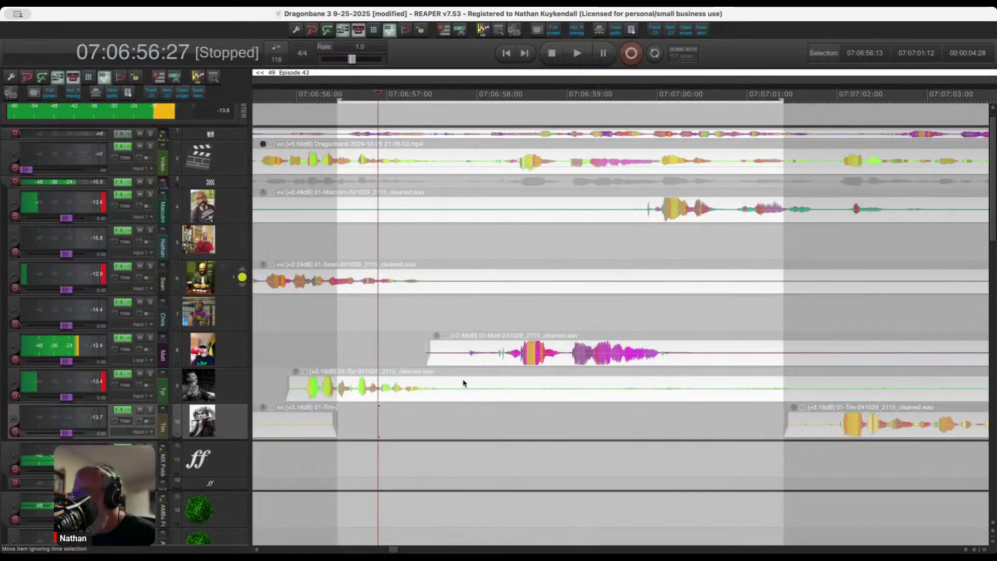
pyautogui.click(466, 312)
pyautogui.press('space')
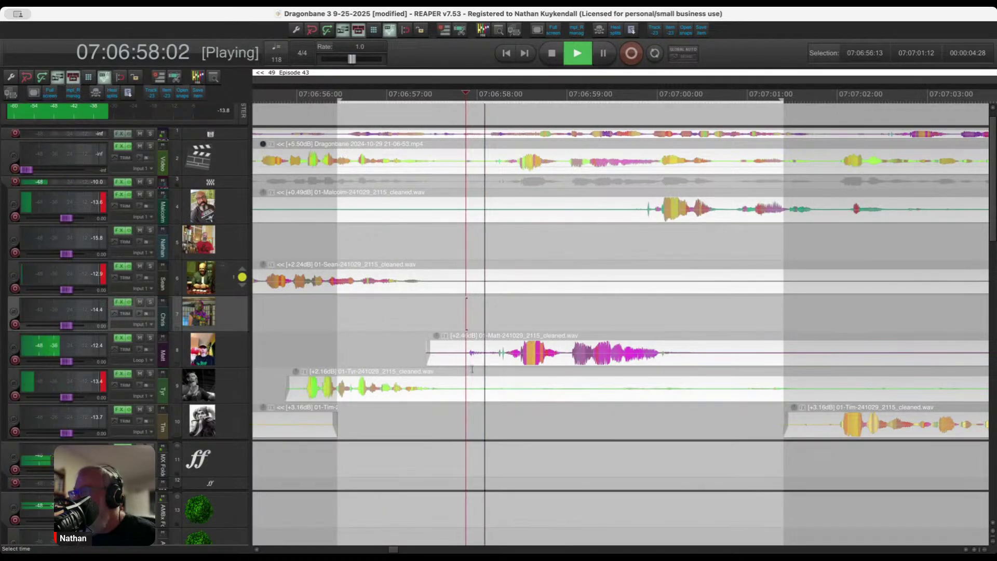
pyautogui.press('space')
pyautogui.moveTo(428, 357); pyautogui.dragTo(486, 360)
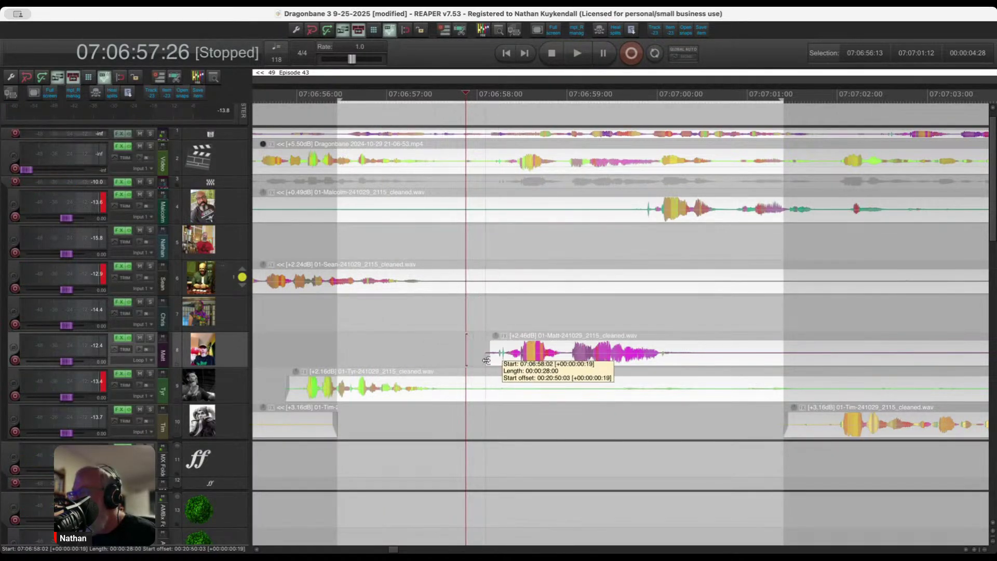
pyautogui.click(415, 347)
pyautogui.press('space')
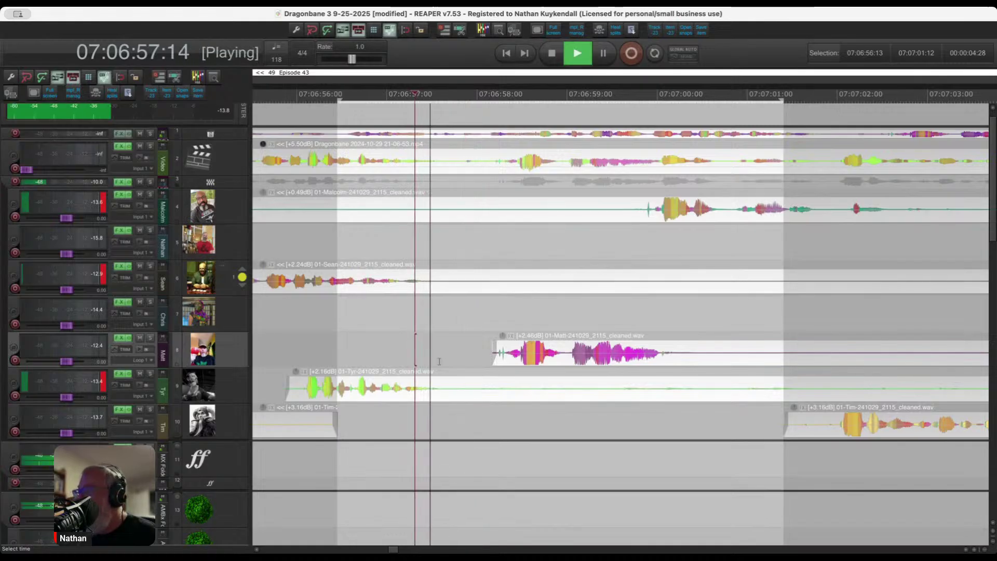
pyautogui.scroll(-2, 590, 357)
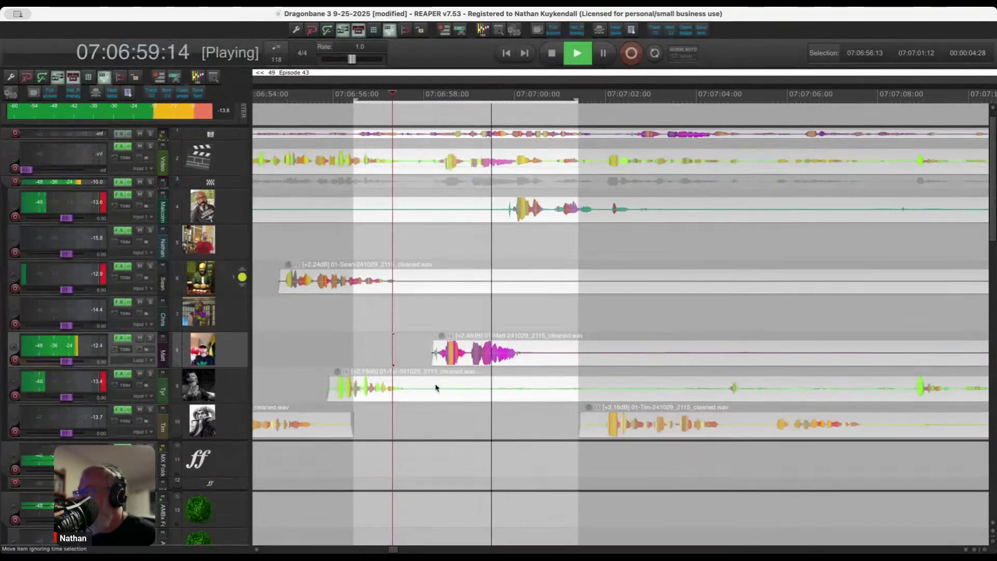
# Delete the audio on track 9 between 07:06:58:04 and 07:07:04:17 and stop playback.
pyautogui.moveTo(433, 388); pyautogui.dragTo(722, 394)
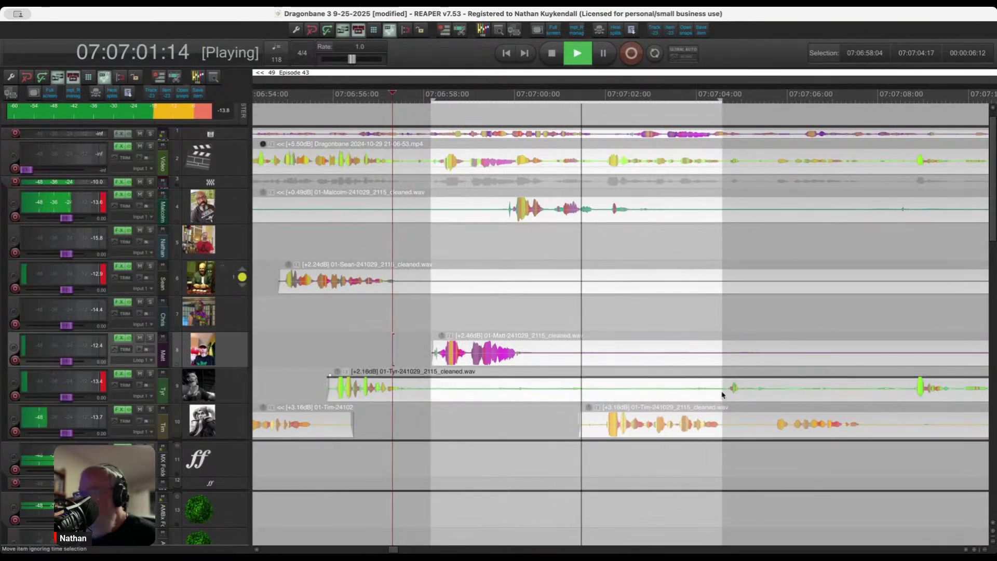
pyautogui.press('Delete')
pyautogui.press('space')
pyautogui.scroll(-2, 564, 294)
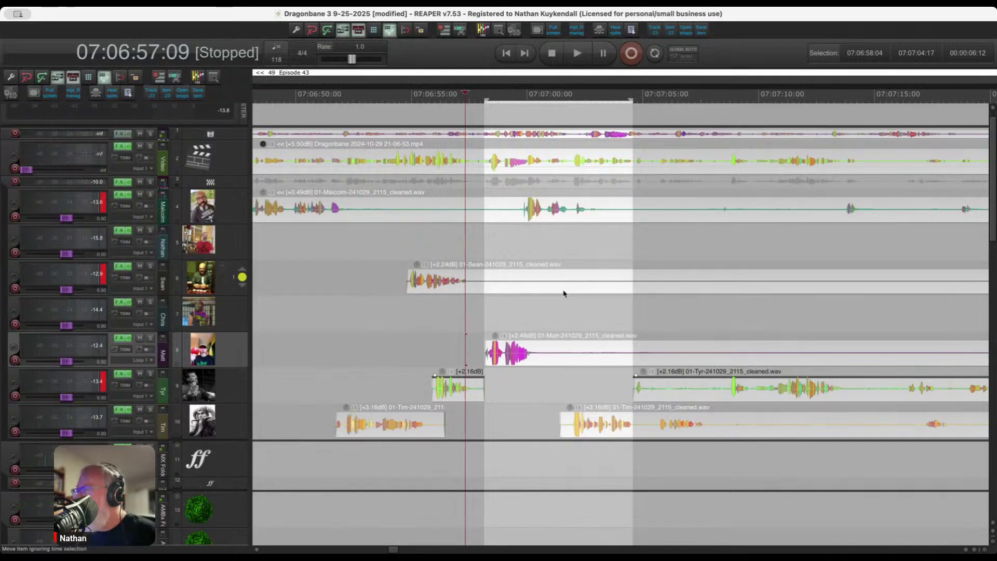
# Delete the silence on tracks 6 and 8 between 07:07:01:01 and 07:07:12:14, and replay from just before it.
pyautogui.moveTo(552, 279); pyautogui.dragTo(815, 353)
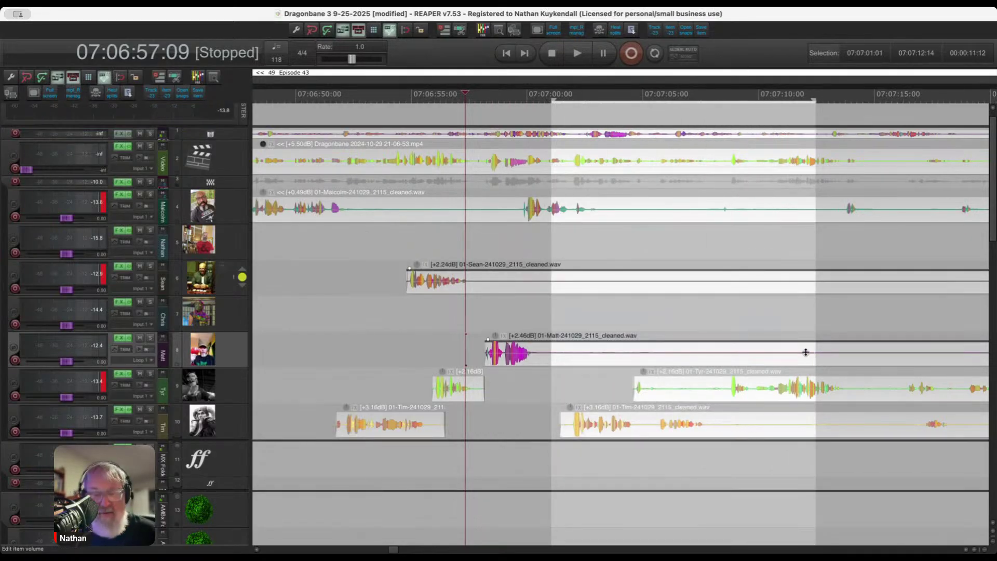
pyautogui.press('Delete')
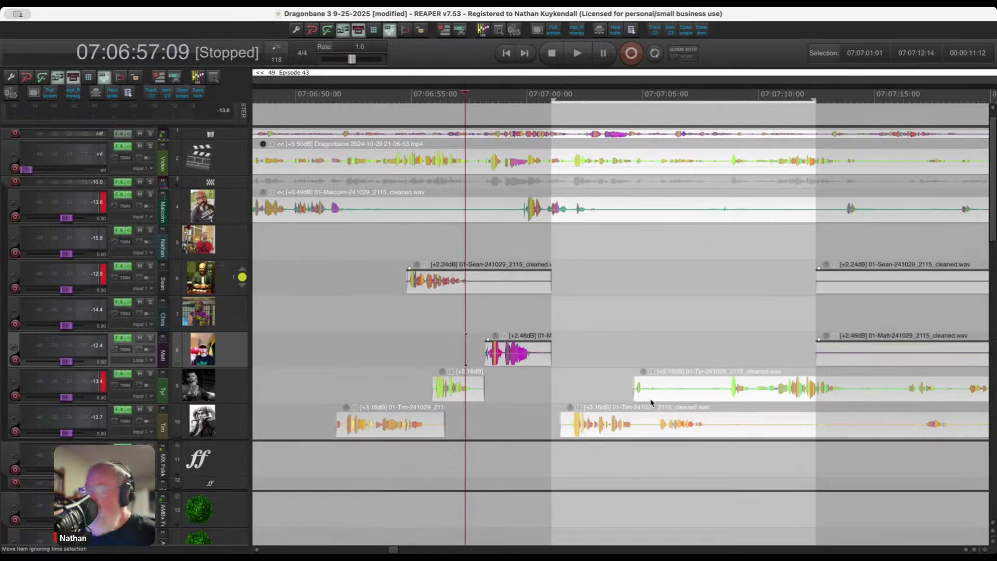
pyautogui.click(507, 394)
pyautogui.press('space')
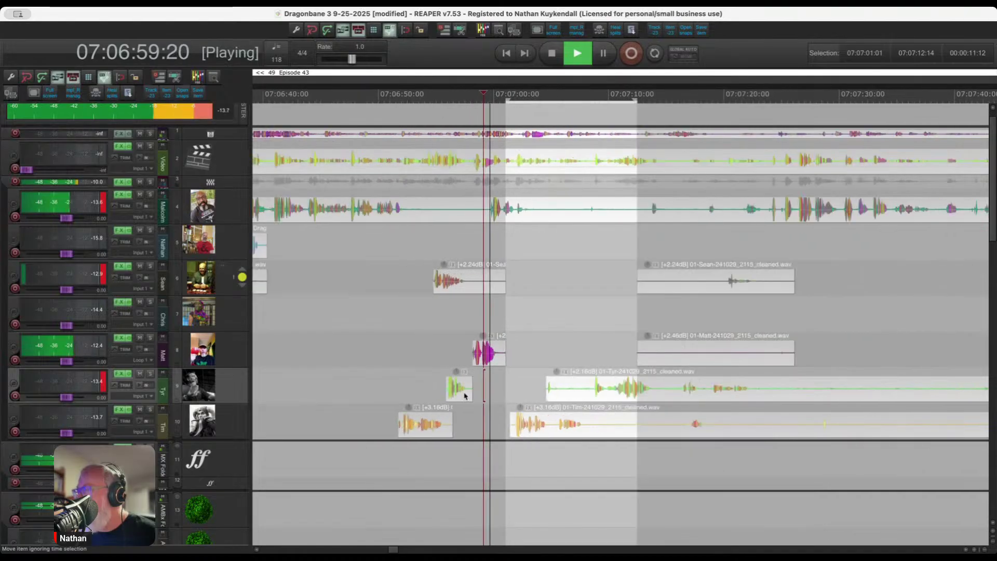
# Delete the silence on tracks 6 and 8 between 07:07:10:21 and 07:07:19:28.
pyautogui.scroll(-2, 582, 324)
pyautogui.moveTo(634, 325); pyautogui.dragTo(791, 363)
pyautogui.press('Delete')
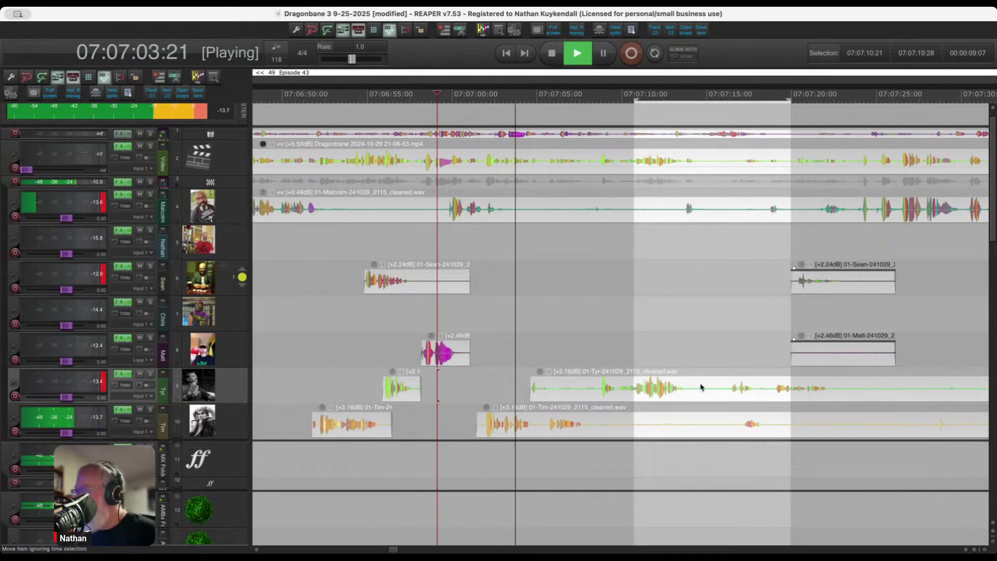
# Delete the short silent clip on track 8 within the range 07:07:17:22 to 07:07:30:00.
pyautogui.scroll(-3, 749, 397)
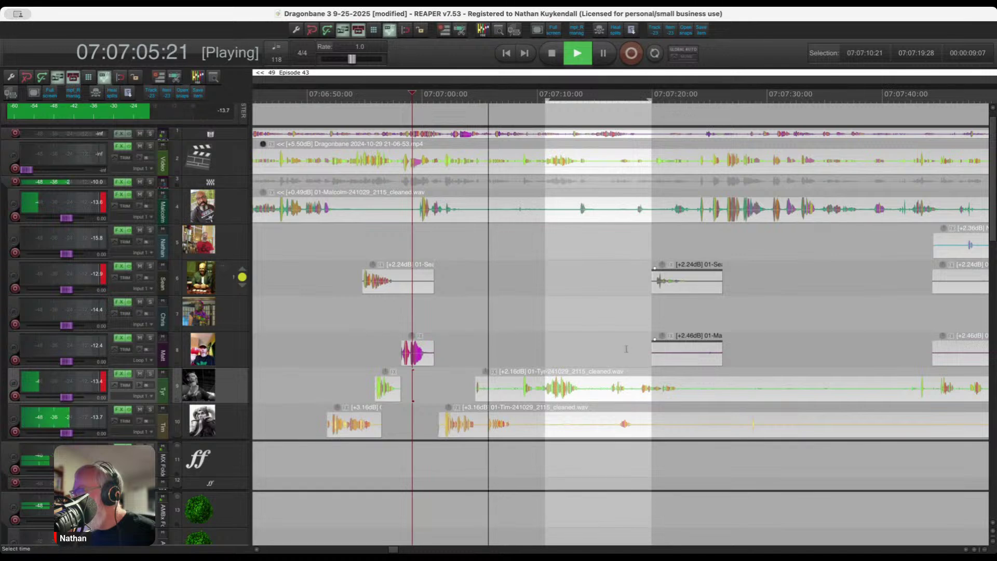
pyautogui.moveTo(767, 358); pyautogui.dragTo(626, 359)
pyautogui.press('Delete')
pyautogui.scroll(2, 510, 367)
pyautogui.scroll(2, 454, 385)
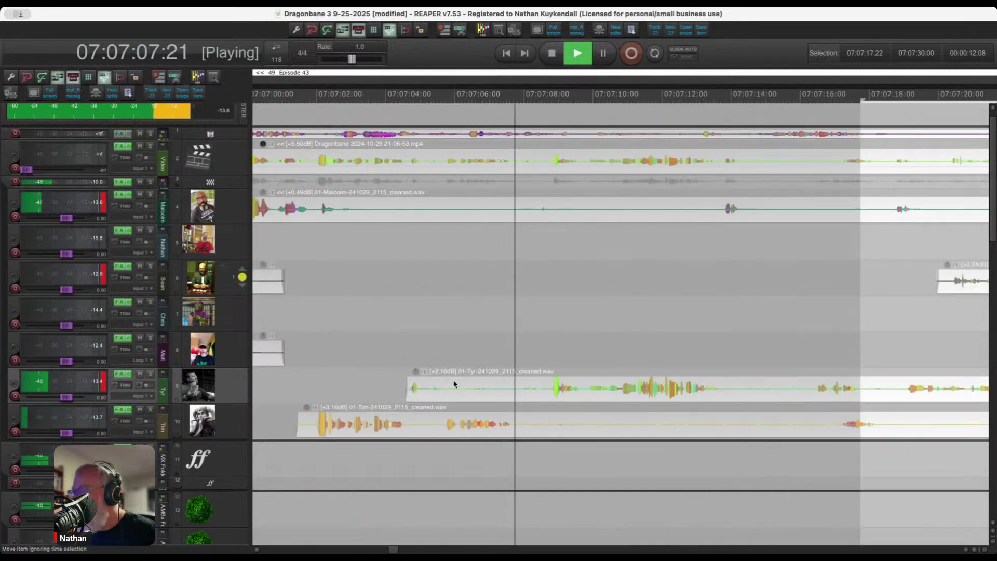
# Delete the quiet stretch on track 9 between 07:07:05:21 and 07:07:08:22.
pyautogui.moveTo(442, 382); pyautogui.dragTo(548, 389)
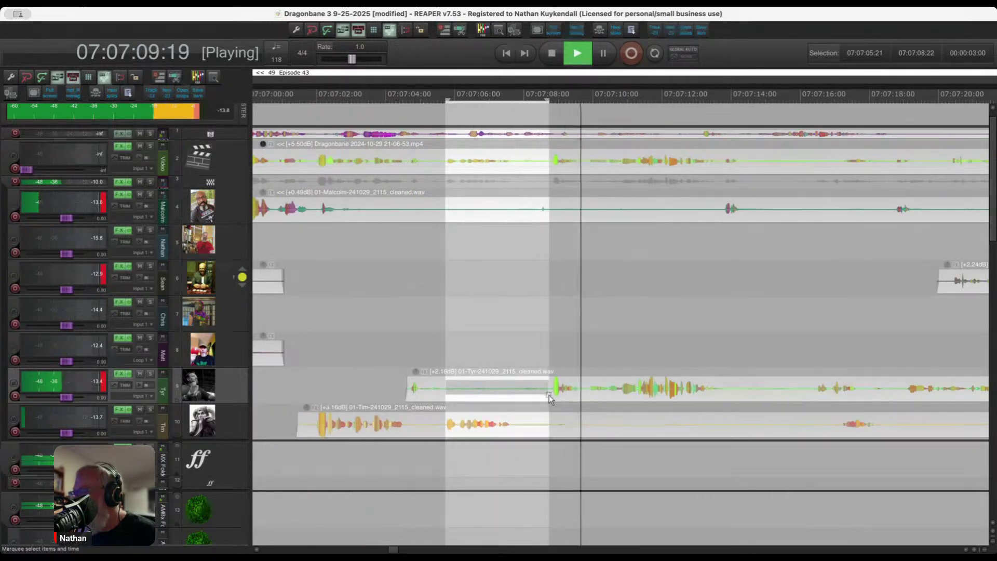
pyautogui.press('Delete')
pyautogui.scroll(-2, 549, 392)
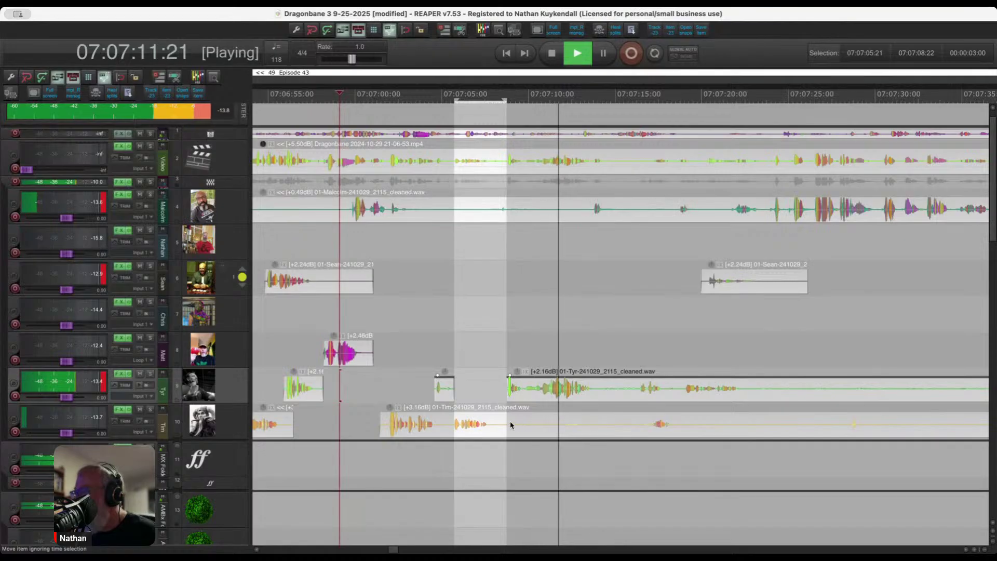
# Delete the silent stretches on track 10 from 07:07:08:10 to 07:07:16:20 and from 07:07:18:22 to 07:07:27:15.
pyautogui.moveTo(500, 425); pyautogui.dragTo(645, 425)
pyautogui.press('Delete')
pyautogui.scroll(-3, 507, 391)
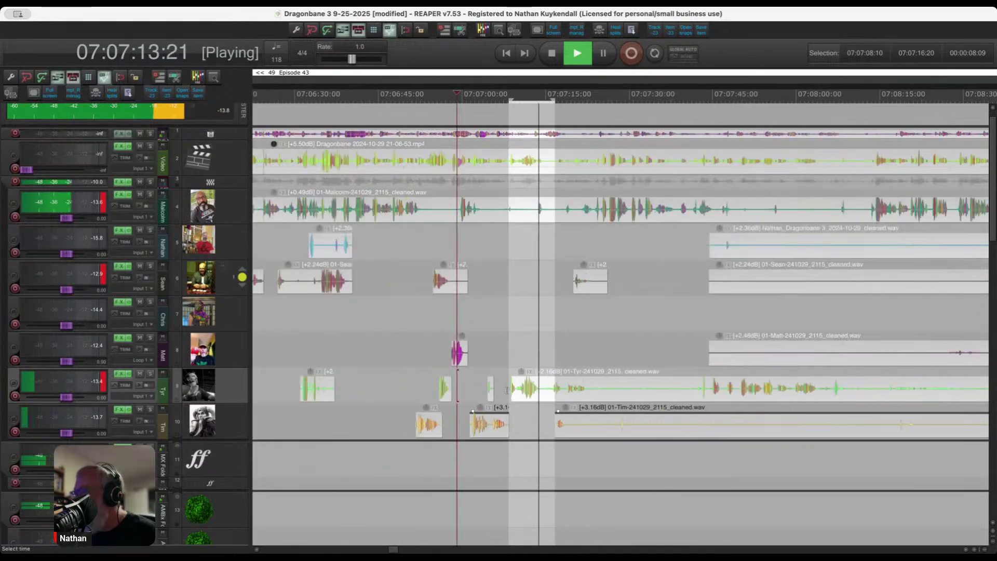
pyautogui.scroll(3, 506, 390)
pyautogui.moveTo(496, 423); pyautogui.dragTo(590, 436)
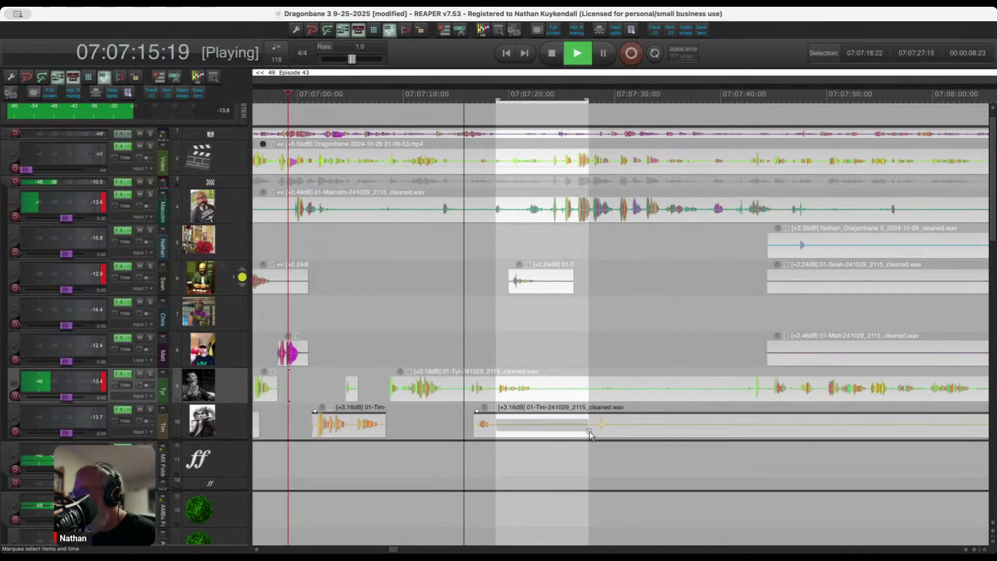
pyautogui.press('Delete')
# Delete the audio on track 9 between 07:07:15:00 and 07:07:42:00, and replay from 07:07:11:14.
pyautogui.moveTo(549, 397); pyautogui.dragTo(740, 397)
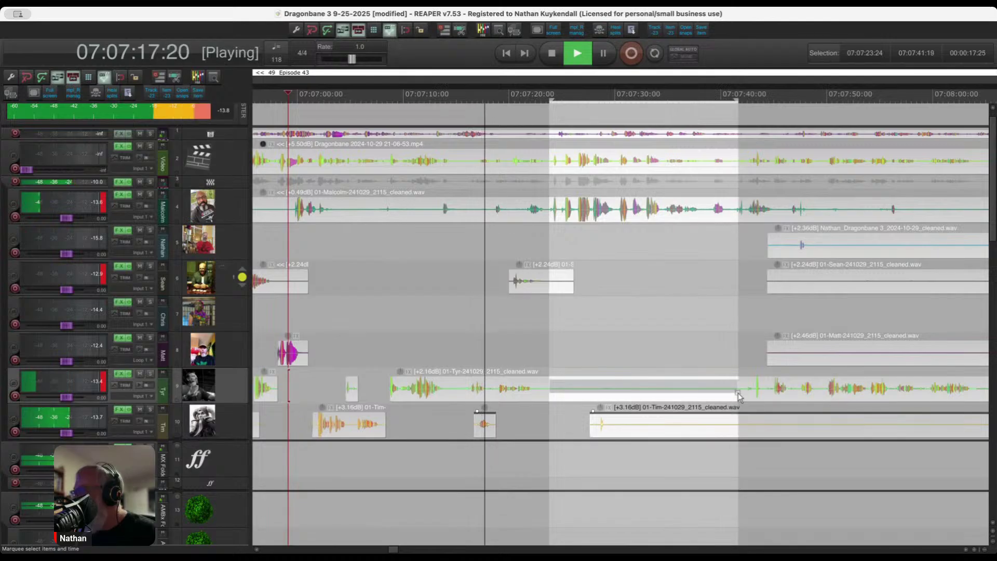
pyautogui.moveTo(456, 397); pyautogui.dragTo(742, 390)
pyautogui.press('Delete')
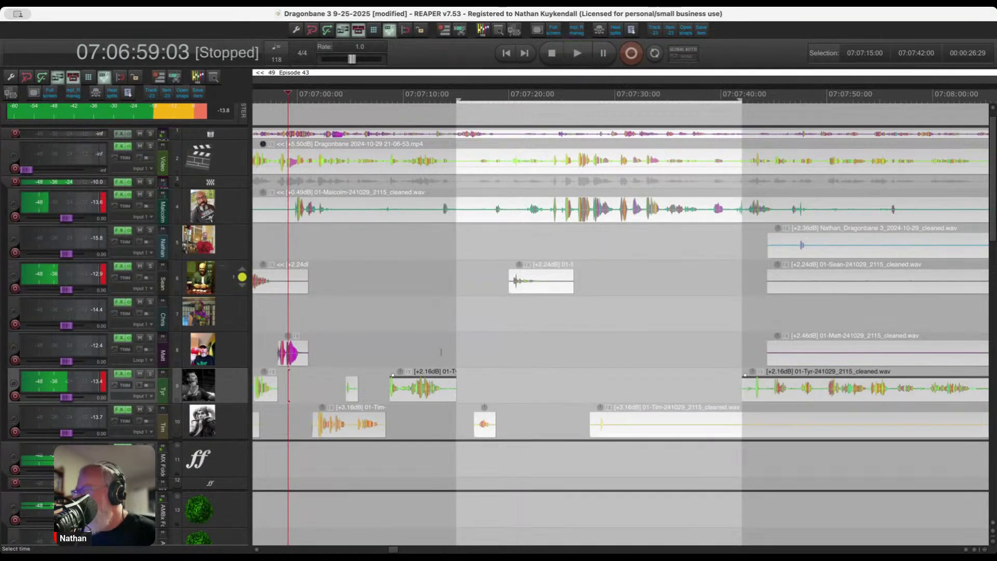
pyautogui.click(418, 349)
pyautogui.press('space')
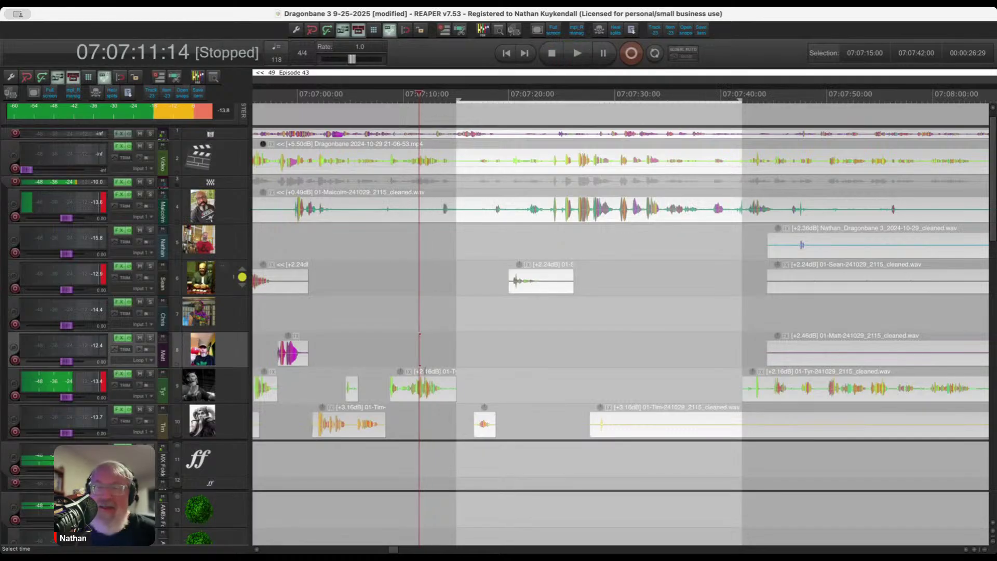
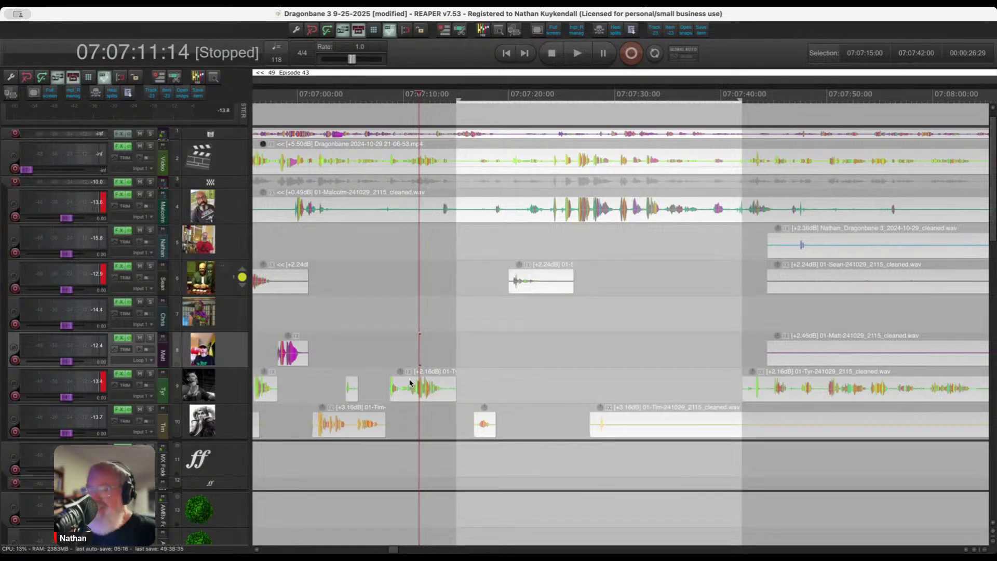
# Listen again from 07:07:11:14 to the end of the track 9 clip and examine the pause before the track 10 clip.
pyautogui.scroll(2, 444, 387)
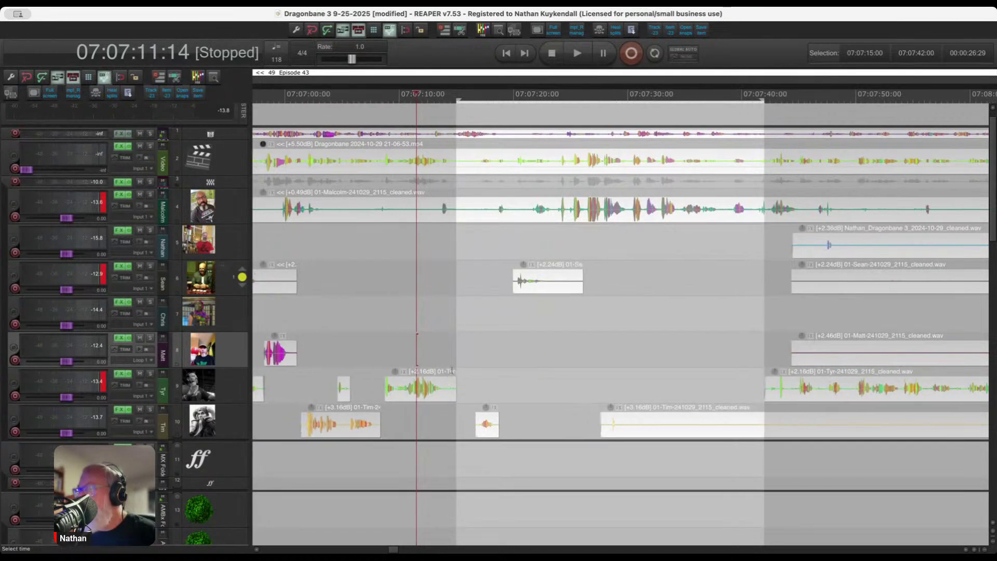
pyautogui.press('space')
pyautogui.scroll(-2, 442, 385)
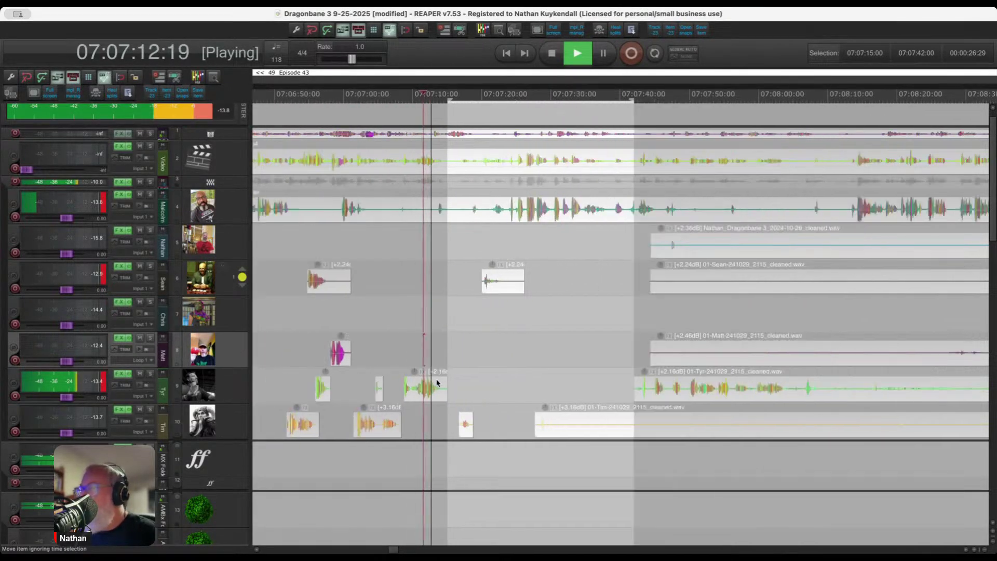
pyautogui.press('space')
pyautogui.scroll(2, 444, 384)
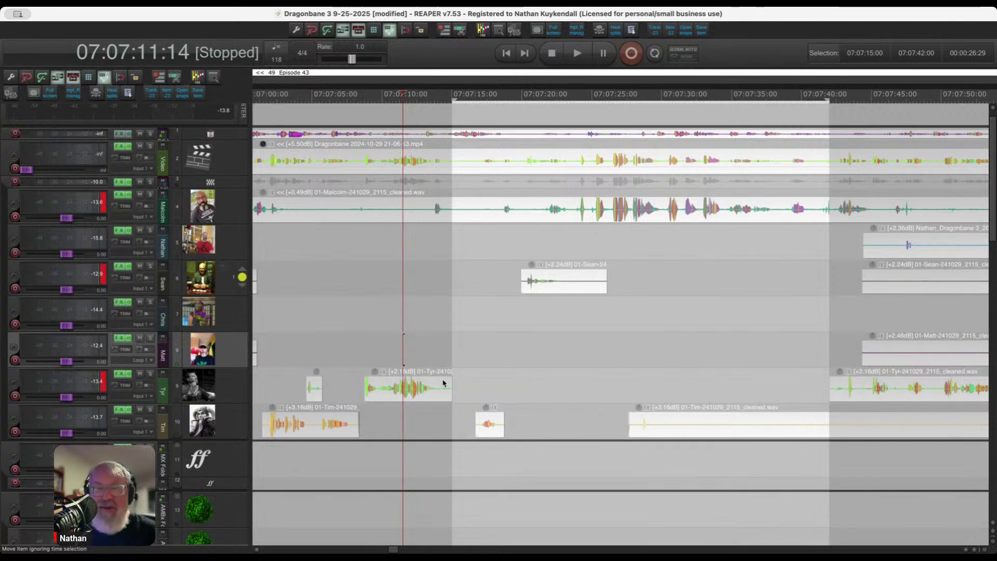
pyautogui.press('space')
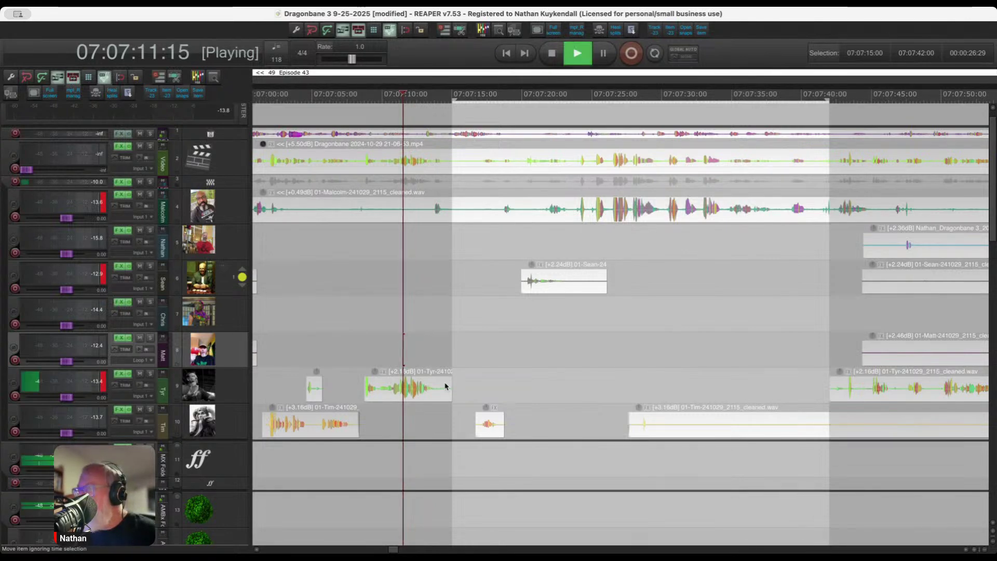
pyautogui.scroll(3, 447, 371)
pyautogui.scroll(3, 447, 364)
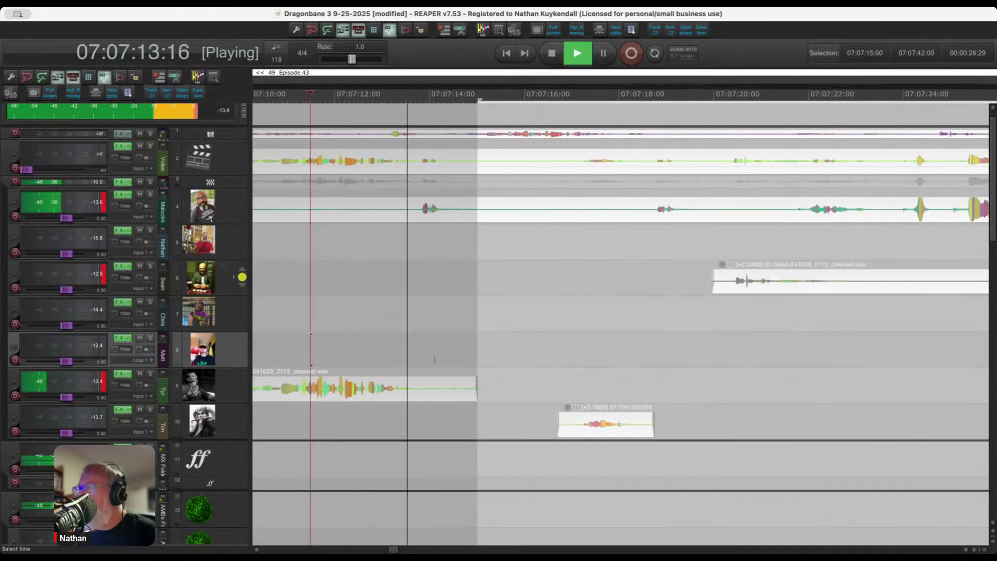
# Ripple-delete the pause between 07:07:14:10 and 07:07:17:03 across all tracks, and replay from just before the cut.
pyautogui.moveTo(446, 360); pyautogui.dragTo(611, 429)
pyautogui.scroll(-1, 588, 429)
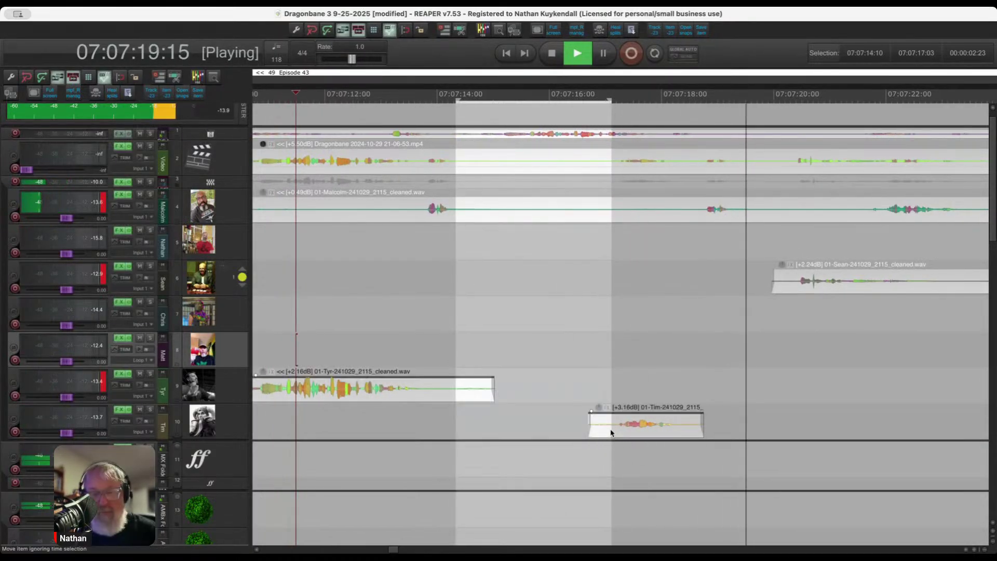
pyautogui.hotkey('ctrl', 'Delete')
pyautogui.press('space')
pyautogui.press('space')
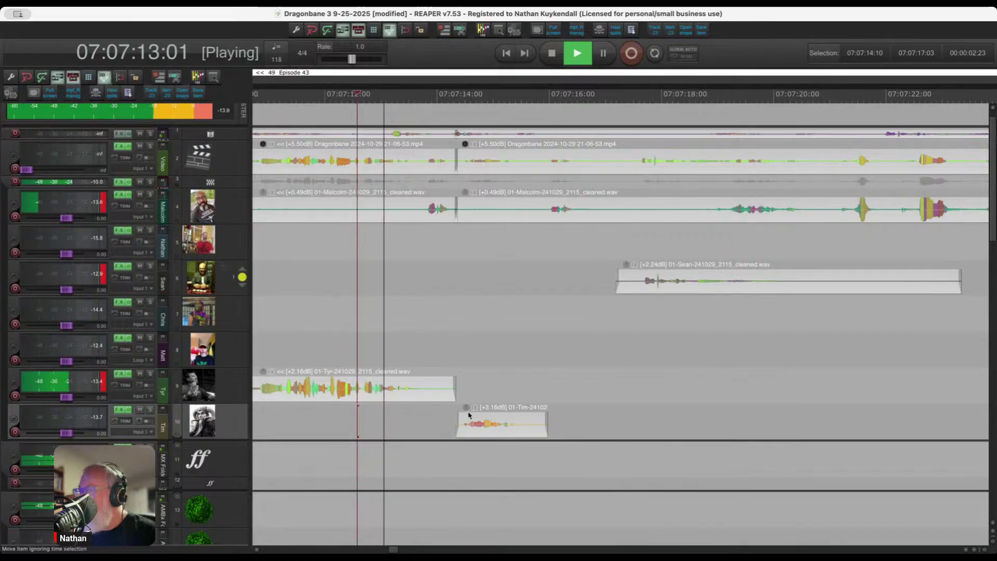
# Ripple-delete the end of the short track 10 clip between 07:07:15:18 and 07:07:15:29 across all tracks.
pyautogui.scroll(3, 489, 399)
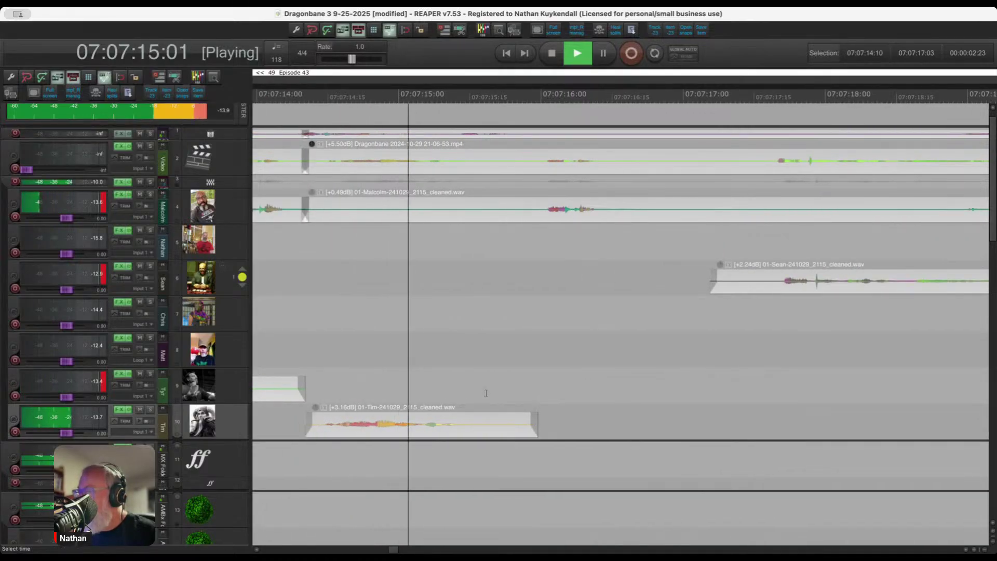
pyautogui.moveTo(486, 394); pyautogui.dragTo(539, 434)
pyautogui.hotkey('ctrl', 'Delete')
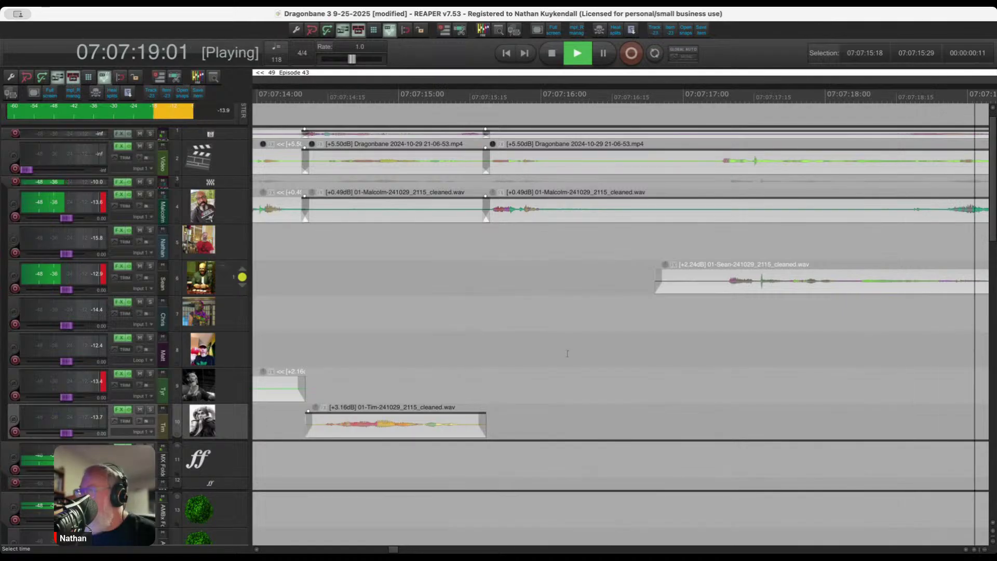
# Ripple-delete the pause before the track 6 clip between 07:07:16:07 and 07:07:17:06, and replay the passage.
pyautogui.click(497, 339)
pyautogui.moveTo(577, 266); pyautogui.dragTo(715, 326)
pyautogui.hotkey('ctrl', 'Delete')
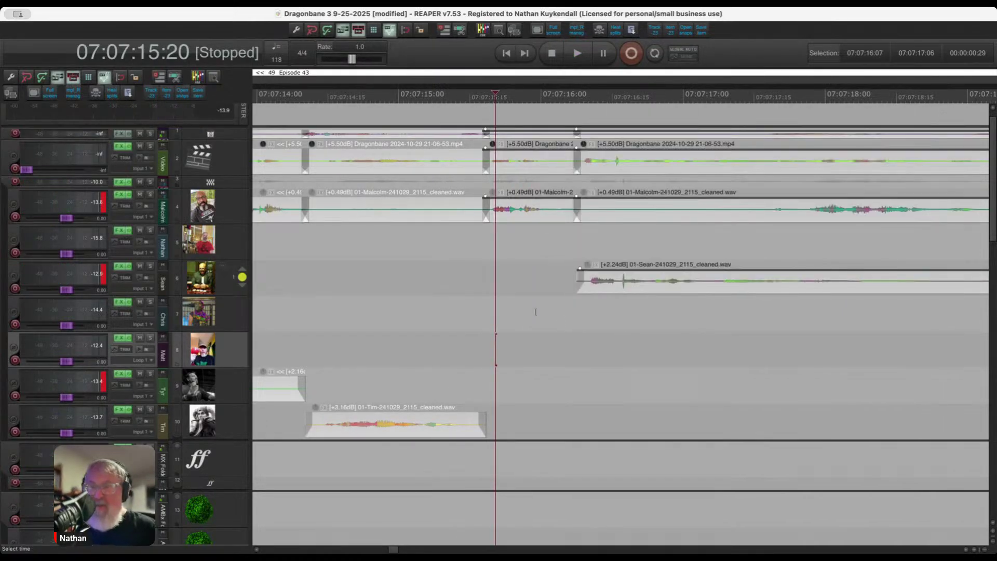
pyautogui.click(456, 292)
pyautogui.press('space')
pyautogui.scroll(-3, 378, 292)
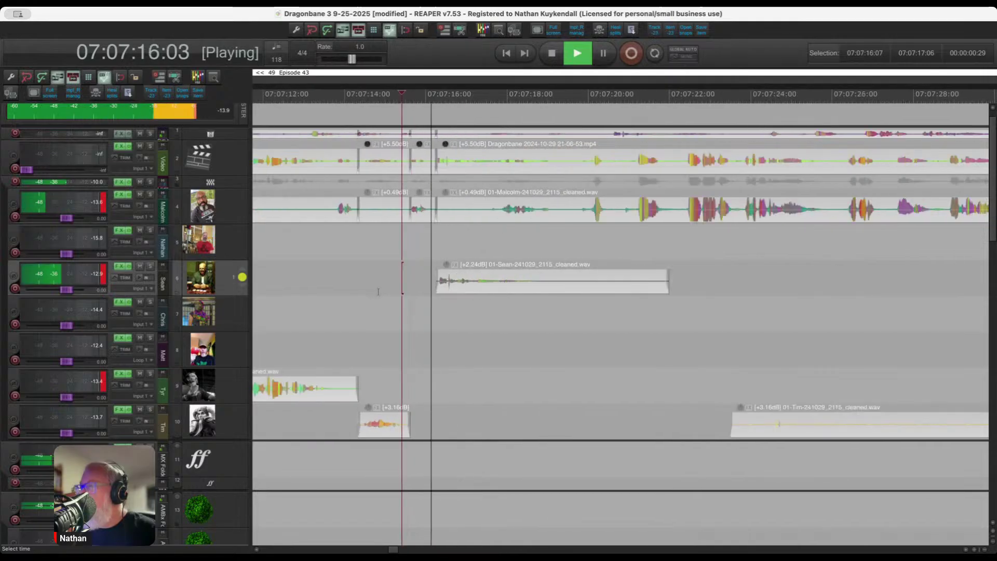
# Delete the silent end of the track 6 clip from 07:07:18:26 onward.
pyautogui.scroll(1, 515, 327)
pyautogui.moveTo(537, 301); pyautogui.dragTo(753, 299)
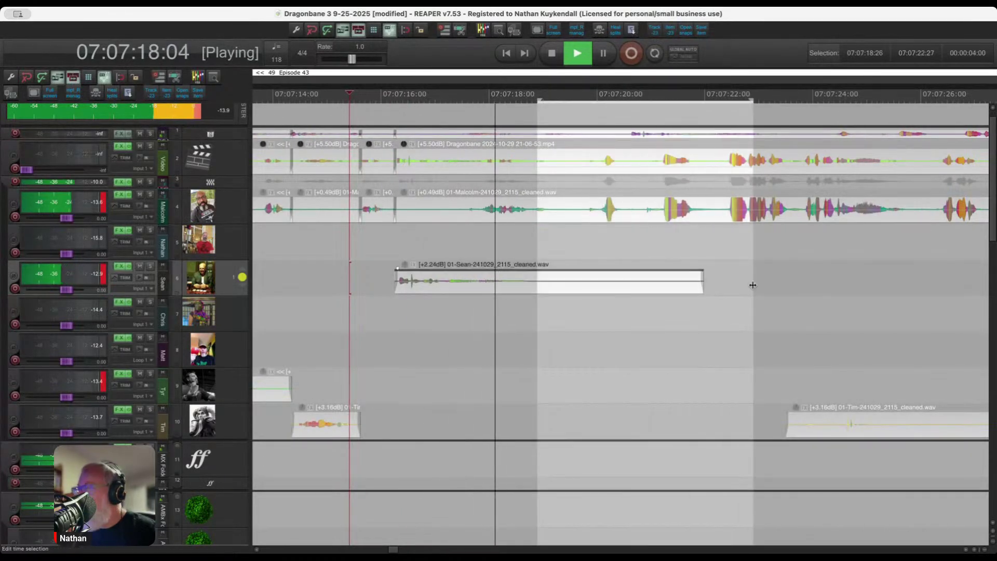
pyautogui.hscroll(5, 491, 345)
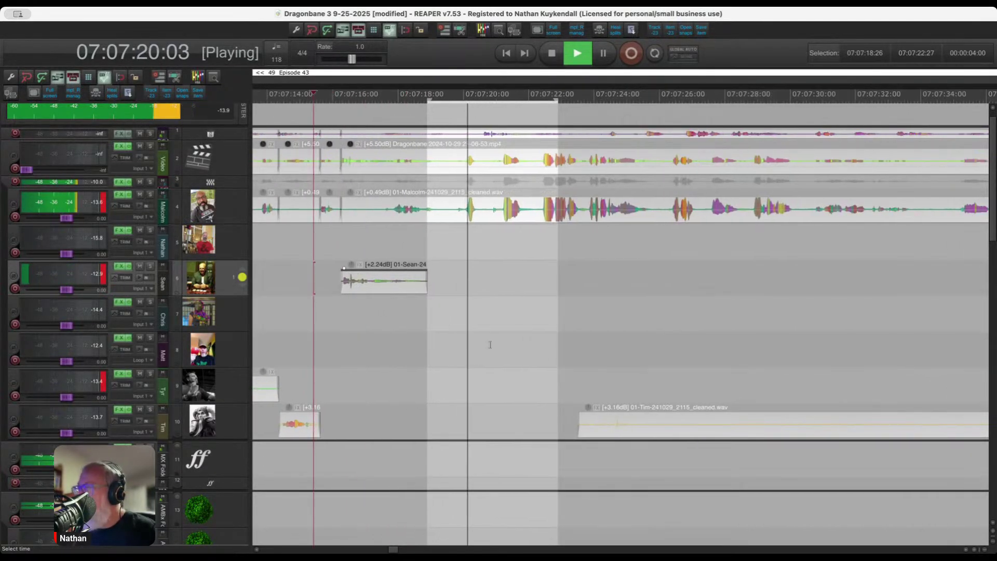
pyautogui.scroll(1, 491, 345)
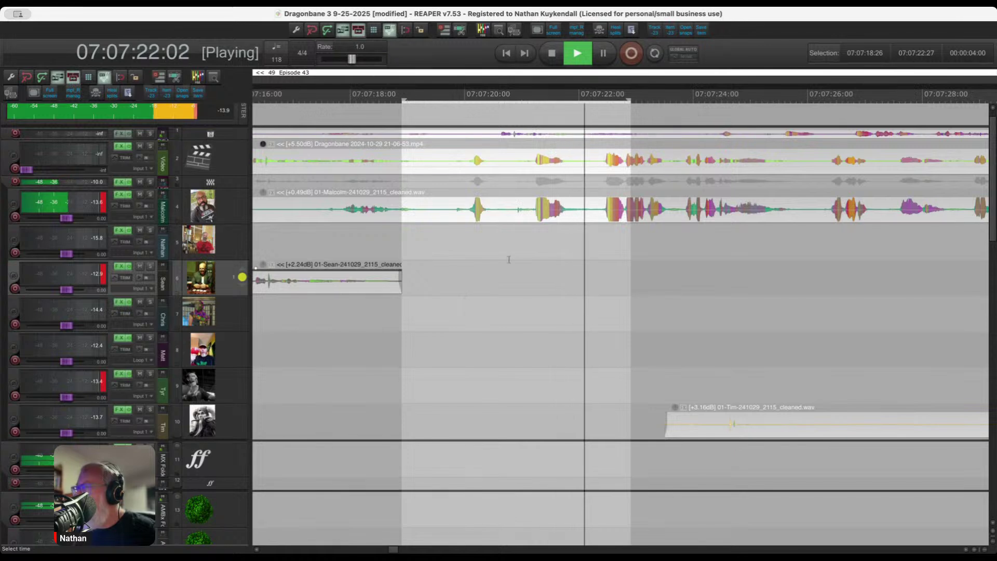
# Ripple-delete the track 4 speech between 07:07:20:26 and 07:07:22:11 across all tracks, and replay from before the cut.
pyautogui.moveTo(516, 227); pyautogui.dragTo(601, 249)
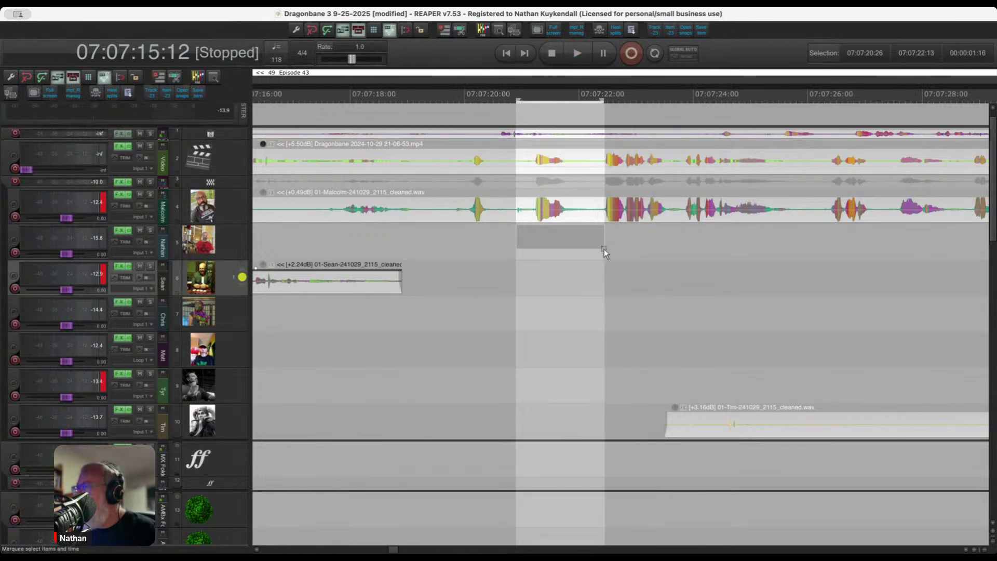
pyautogui.hotkey('ctrl', 'Delete')
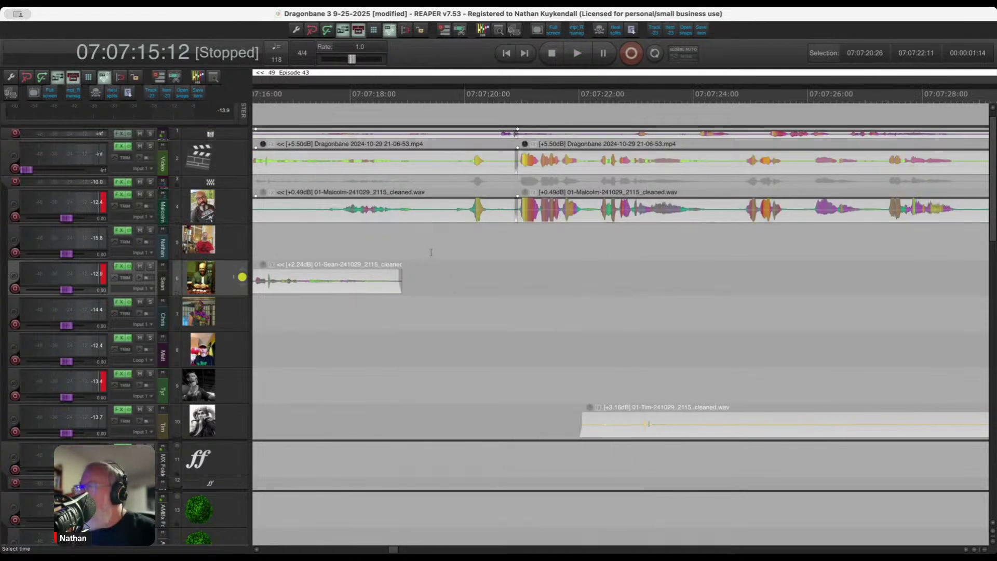
pyautogui.click(431, 252)
pyautogui.press('space')
pyautogui.scroll(-2, 418, 443)
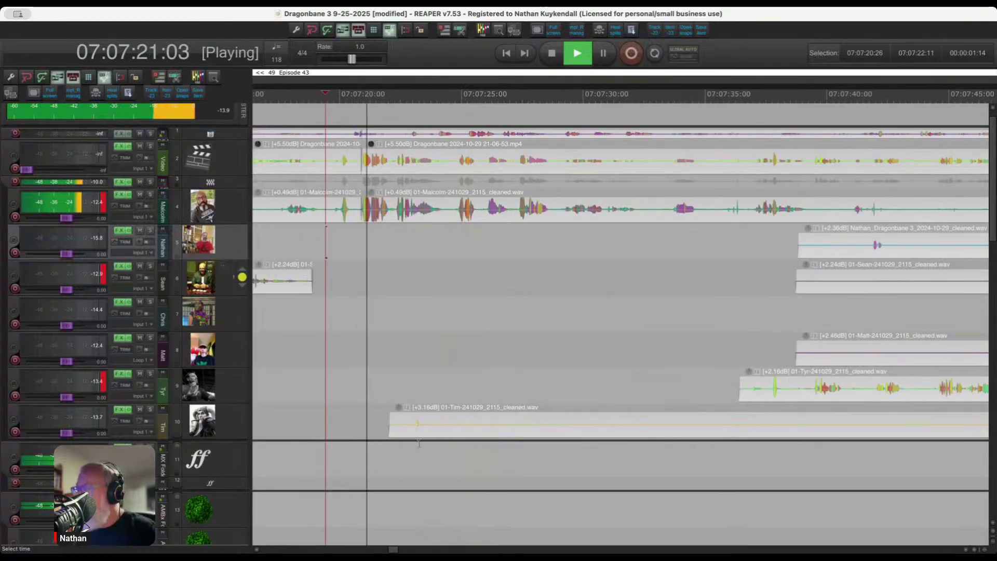
# Delete the start of the track 10 clip within the range 07:07:21:00 to 07:07:35:22.
pyautogui.scroll(2, 386, 418)
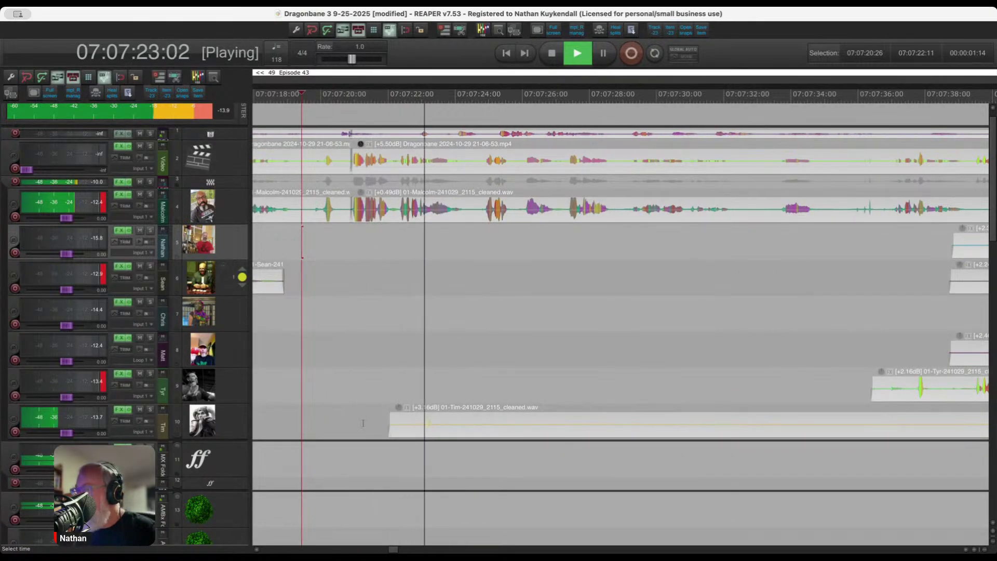
pyautogui.moveTo(356, 424); pyautogui.dragTo(435, 423)
pyautogui.moveTo(535, 438); pyautogui.dragTo(850, 423)
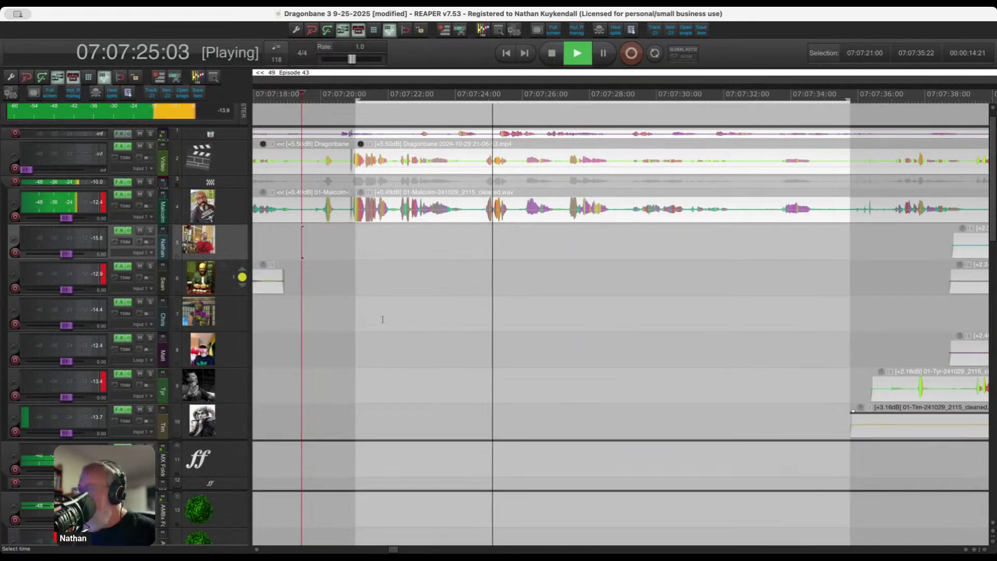
# Delete the starts of the track 6 and track 8 clips within the range 07:07:35:18 to 07:08:20:11.
pyautogui.scroll(-3, 474, 348)
pyautogui.scroll(-3, 474, 347)
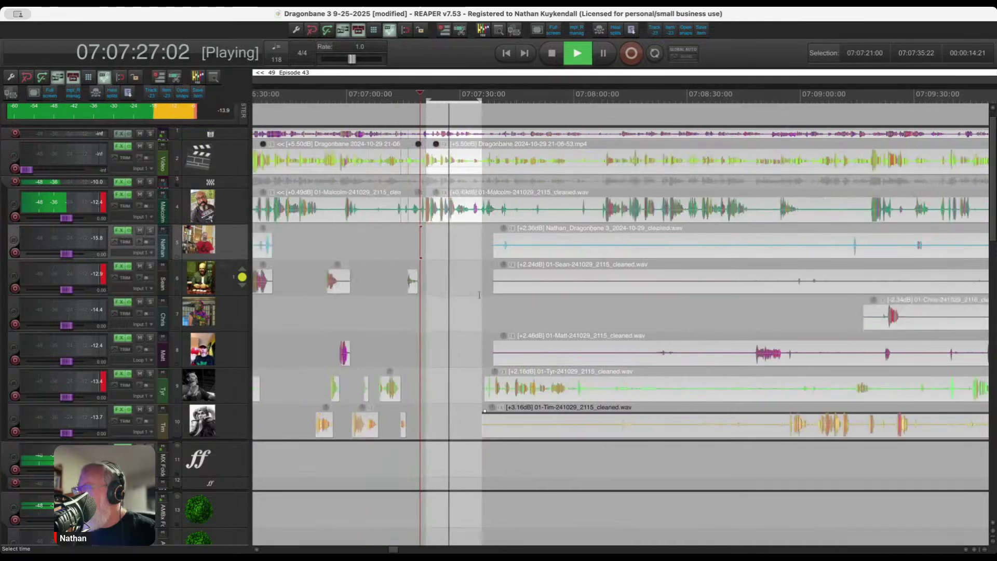
pyautogui.moveTo(483, 295); pyautogui.dragTo(650, 357)
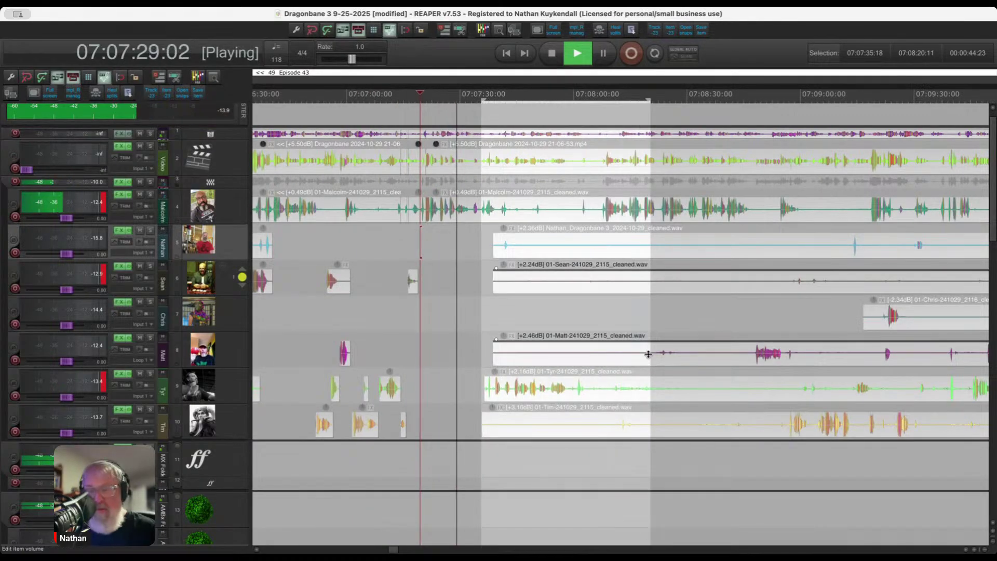
# Delete the start of the track 10 clip within the range 07:07:33:12 to 07:08:13:28.
pyautogui.scroll(3, 597, 348)
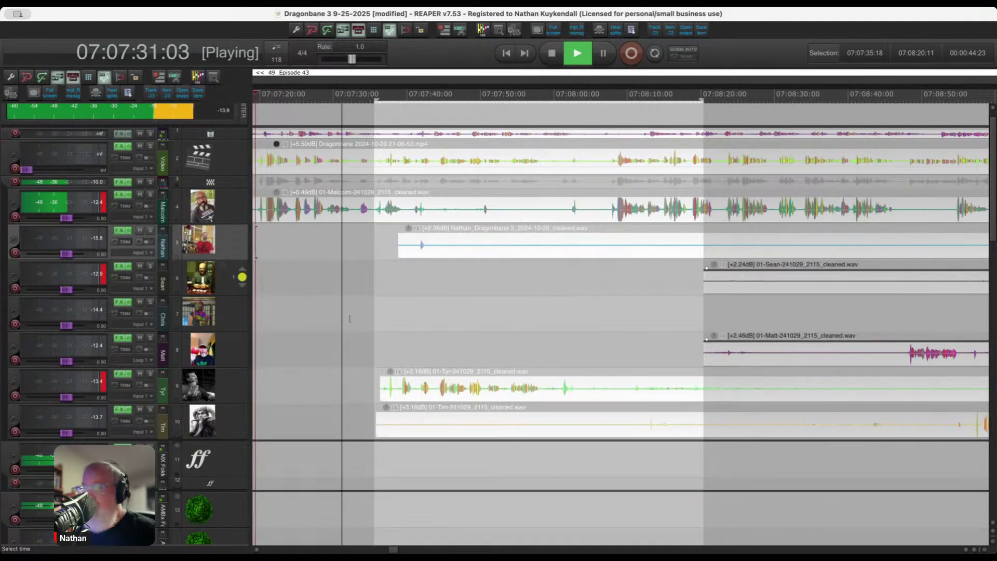
pyautogui.scroll(1, 376, 344)
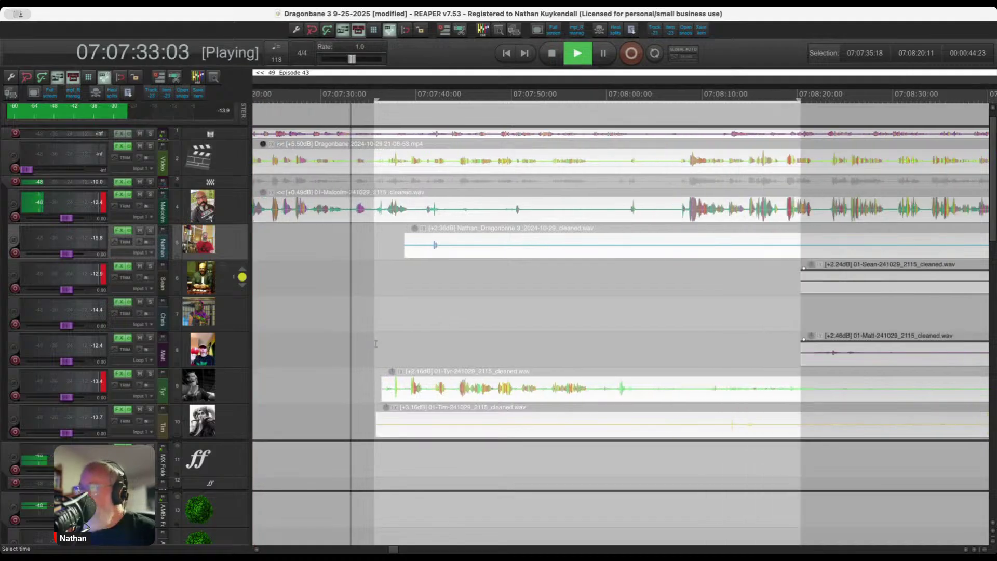
pyautogui.moveTo(351, 412); pyautogui.dragTo(740, 438)
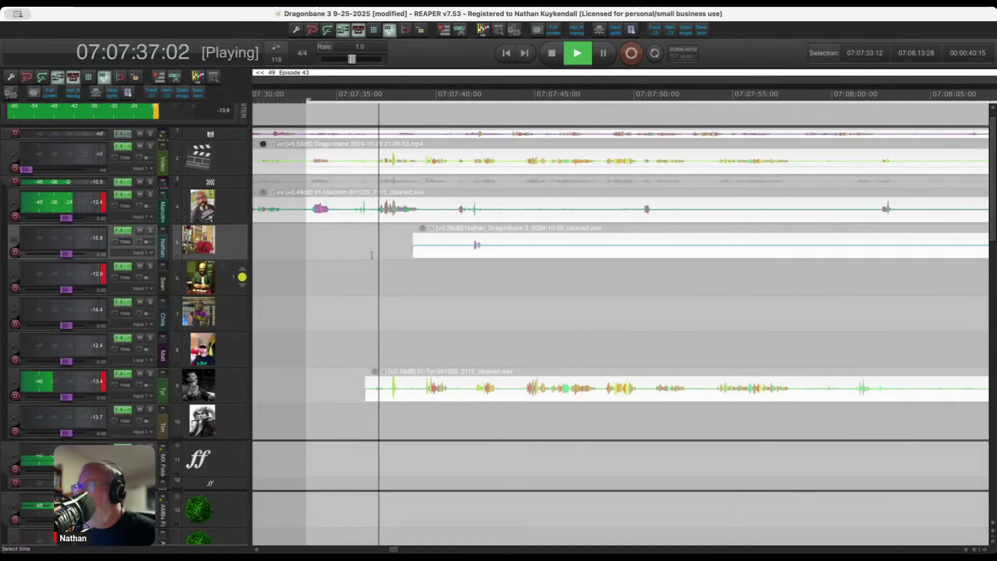
# Replay the track 4 speech before the track 9 clip, and ripple-delete 07:07:33:06 to 07:07:36:28 across all tracks.
pyautogui.scroll(-1, 465, 260)
pyautogui.click(368, 249)
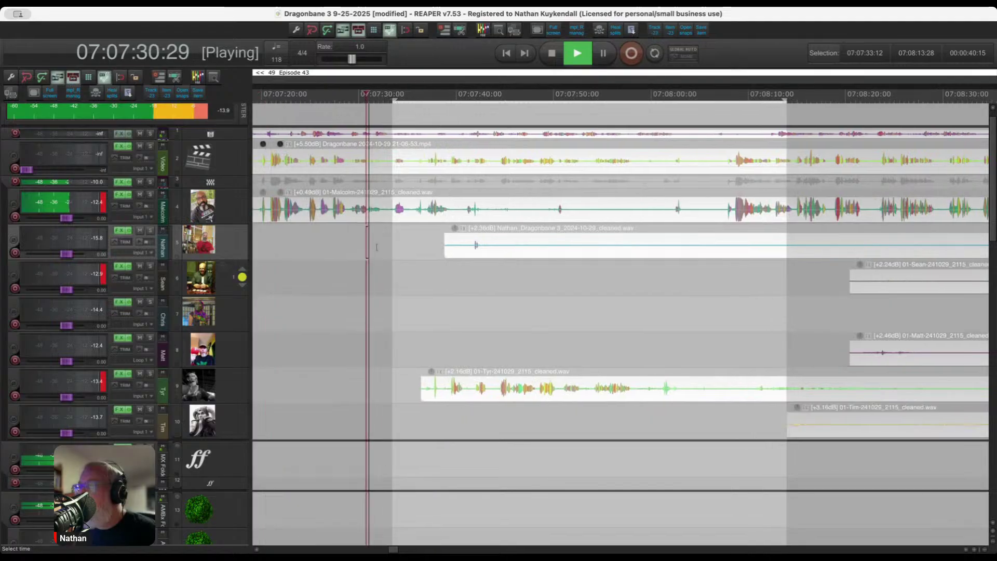
pyautogui.scroll(2, 366, 245)
pyautogui.scroll(-1, 363, 243)
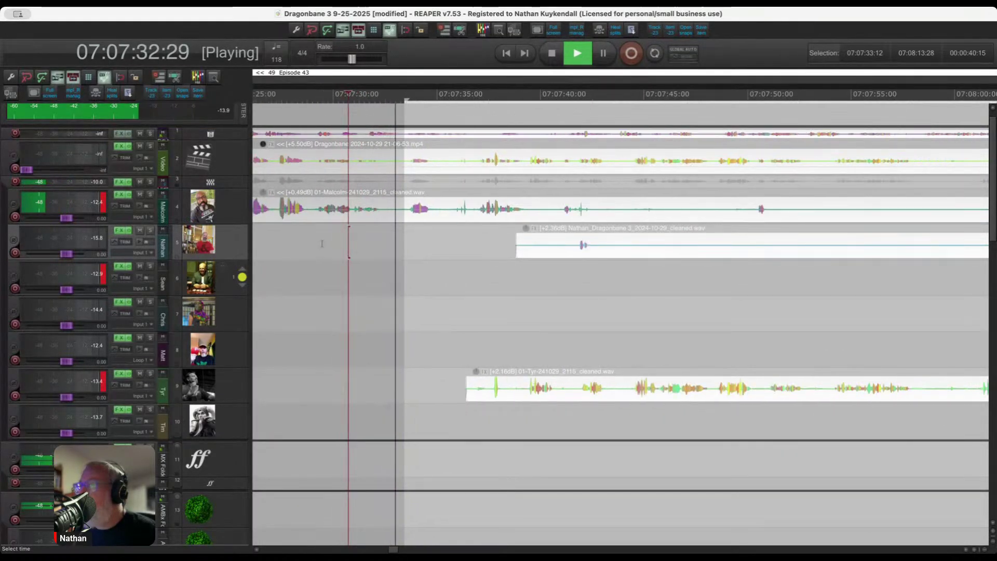
pyautogui.click(315, 241)
pyautogui.scroll(1, 387, 229)
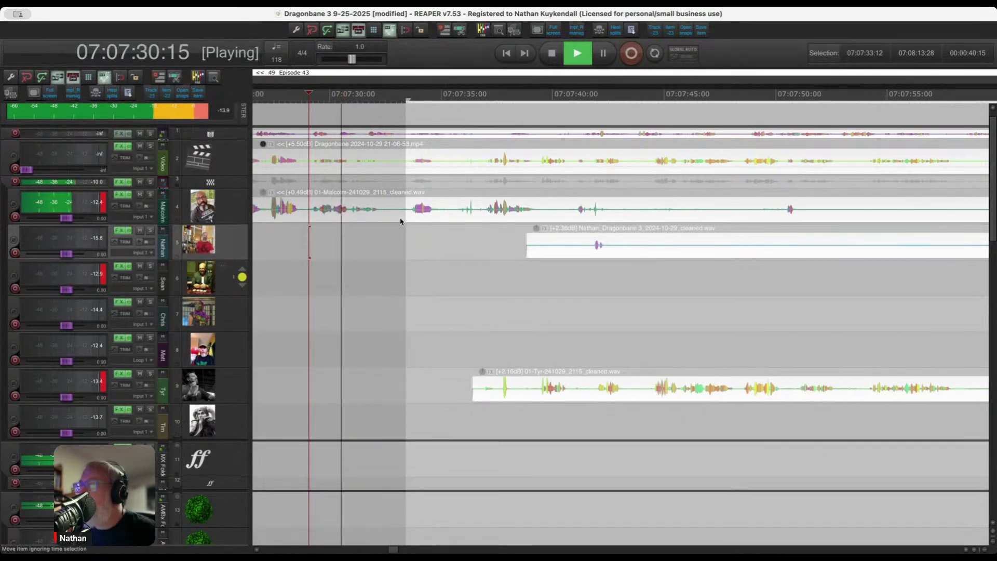
pyautogui.moveTo(405, 219); pyautogui.dragTo(484, 234)
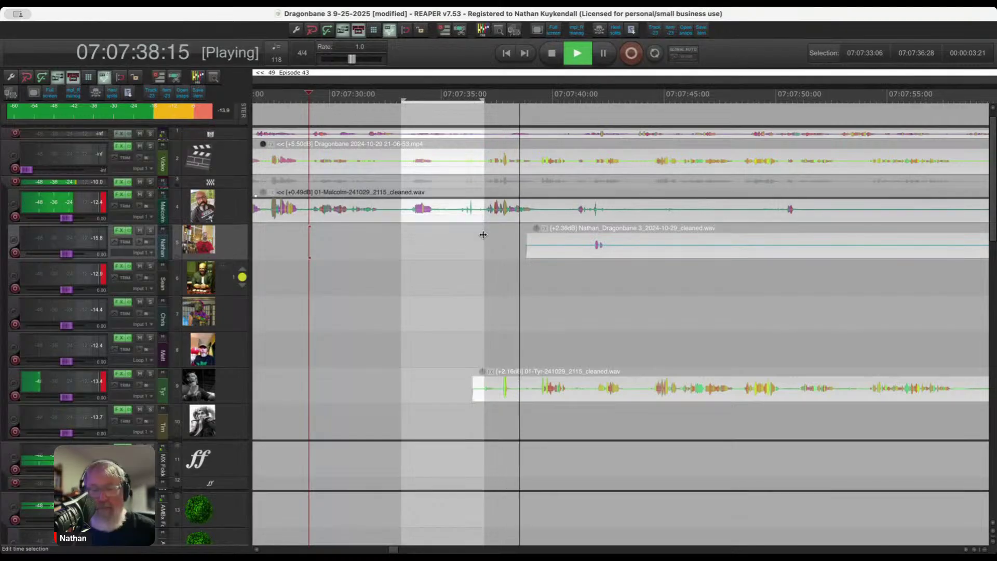
pyautogui.hotkey('ctrl', 'Delete')
pyautogui.press('space')
# Try to ripple-delete the range 07:07:31:07 to 07:07:35:17 across all tracks.
pyautogui.moveTo(357, 352); pyautogui.dragTo(454, 395)
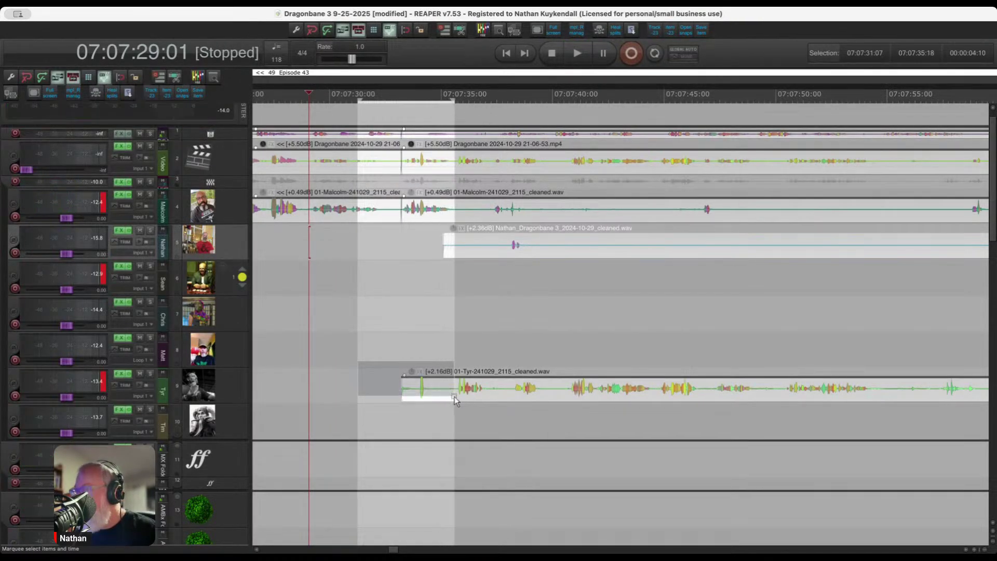
pyautogui.hotkey('ctrl', 'Delete')
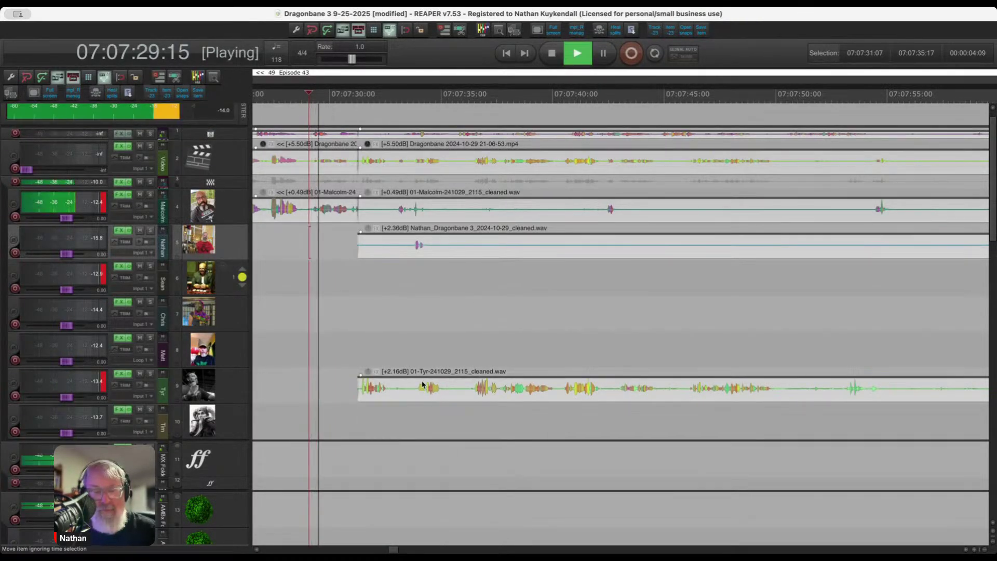
pyautogui.press('space')
pyautogui.hotkey('ctrl', 'z')
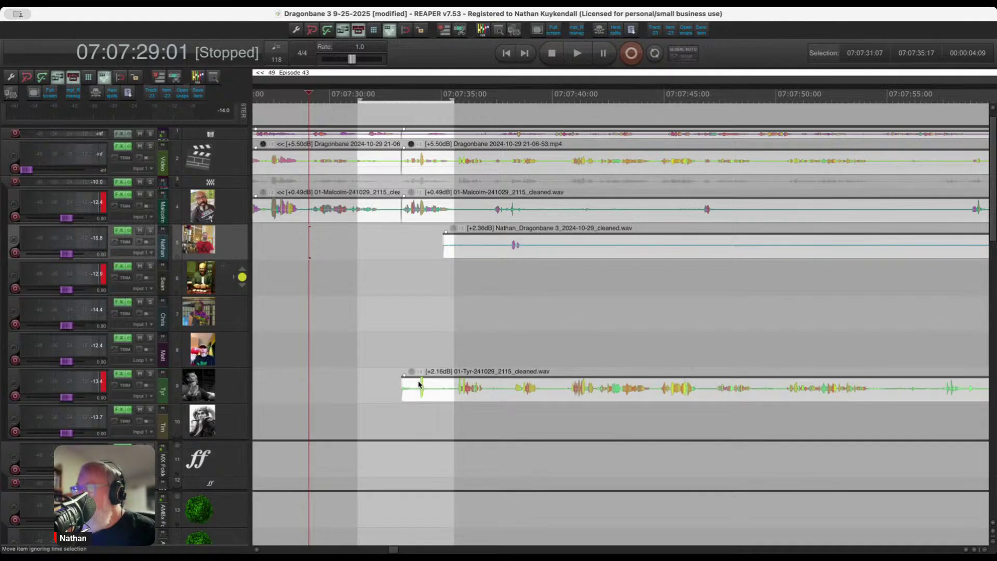
# Delete the start of the track 9 clip within the range 07:07:31:16 to 07:07:35:14, and replay the passage from 07:07:30:16.
pyautogui.moveTo(363, 374); pyautogui.dragTo(452, 396)
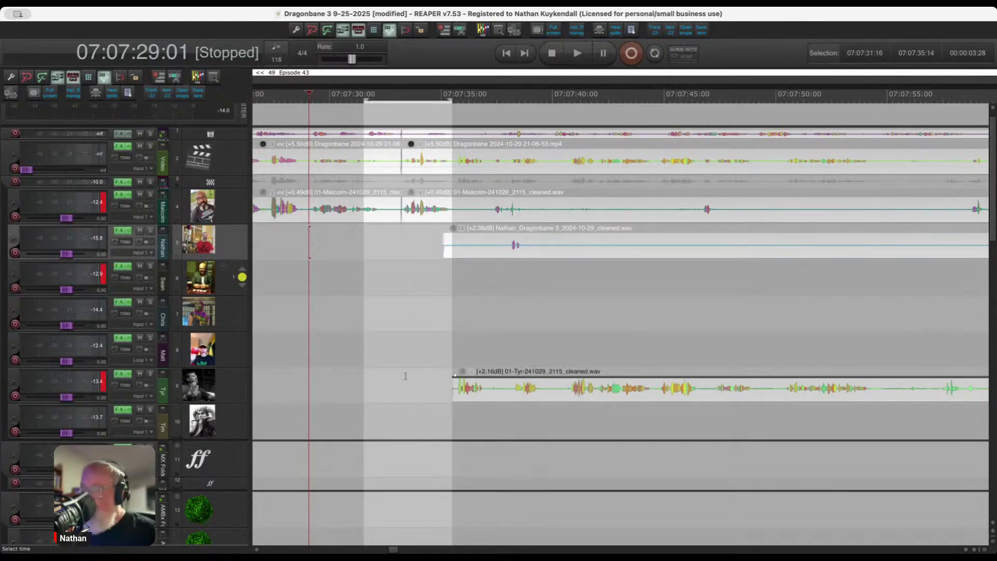
pyautogui.press('space')
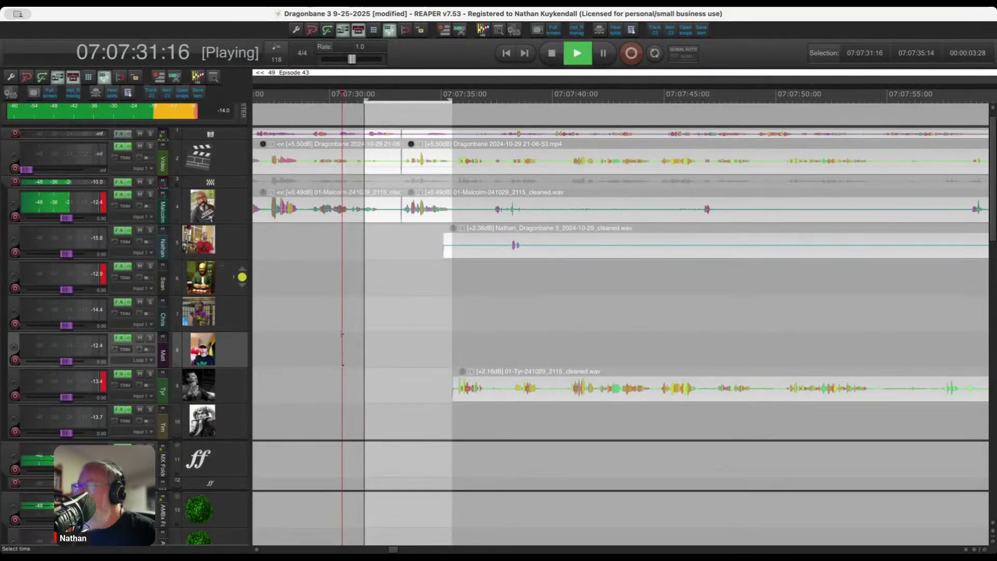
pyautogui.scroll(-2, 386, 338)
pyautogui.scroll(3, 385, 338)
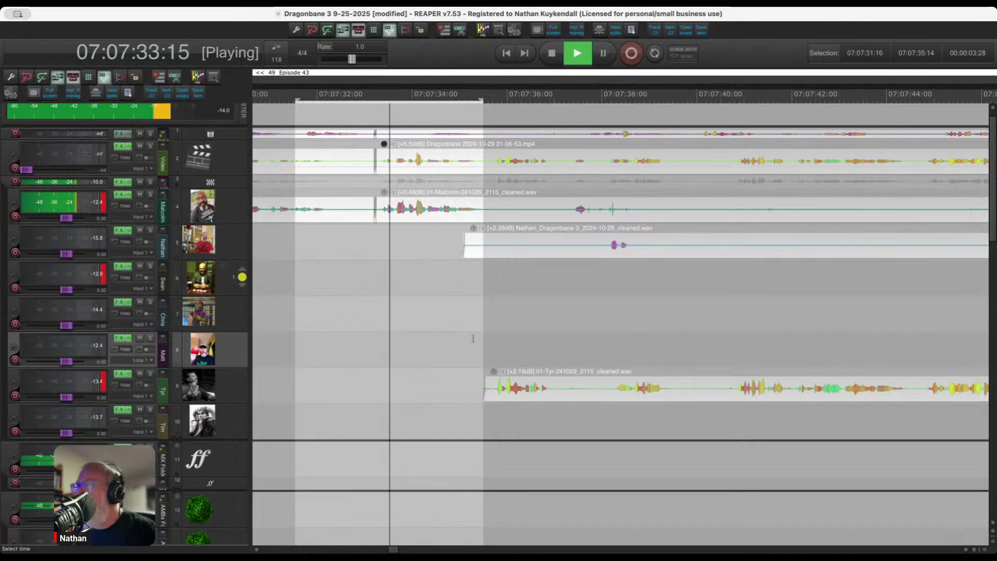
pyautogui.scroll(2, 519, 345)
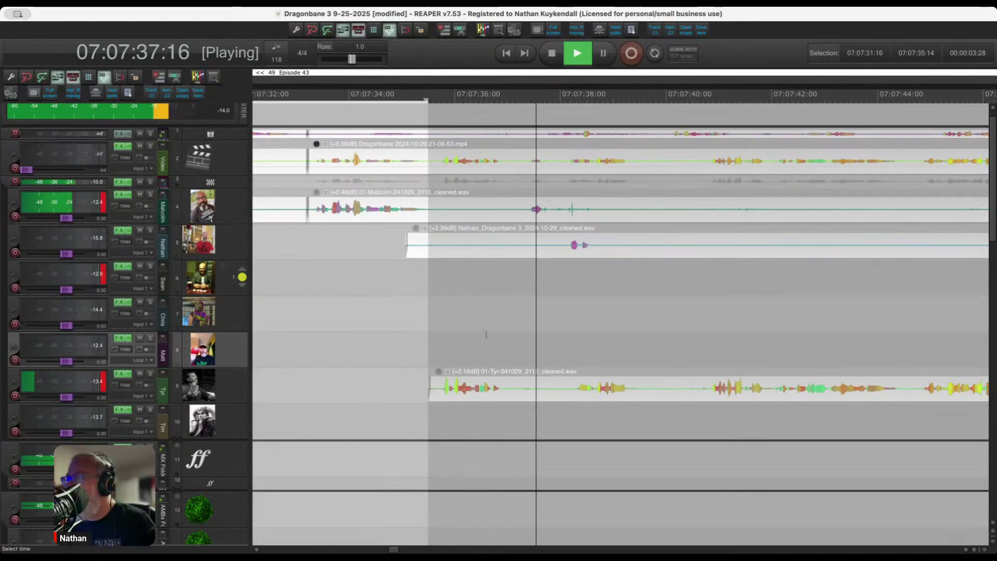
pyautogui.scroll(-2, 561, 343)
pyautogui.press('space')
# Delete the track 4 audio between 07:07:37:19 and 07:07:42:07, and start playback from 07:07:36:02.
pyautogui.scroll(4, 487, 209)
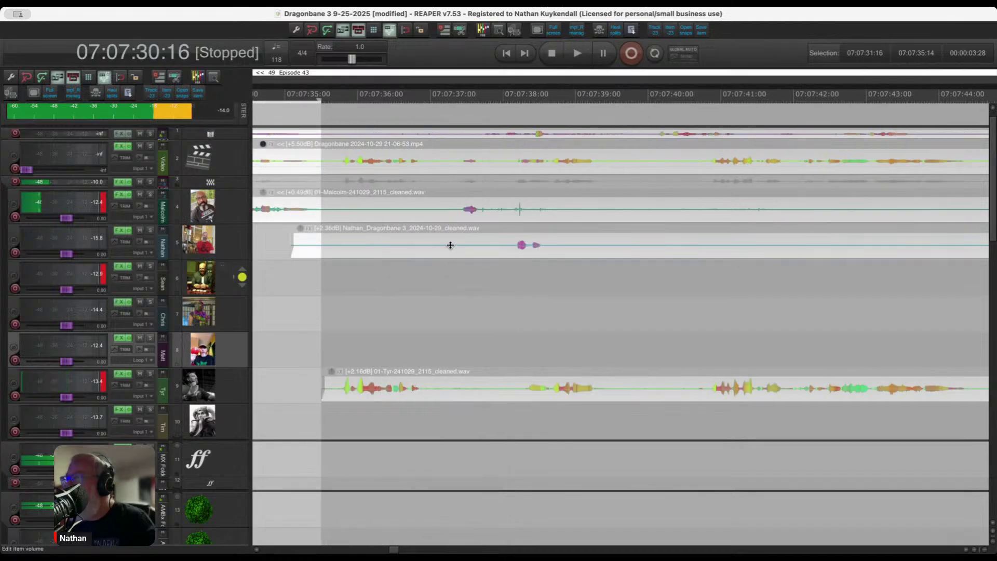
pyautogui.moveTo(480, 203); pyautogui.dragTo(838, 217)
pyautogui.press('Delete')
pyautogui.click(353, 249)
pyautogui.press('space')
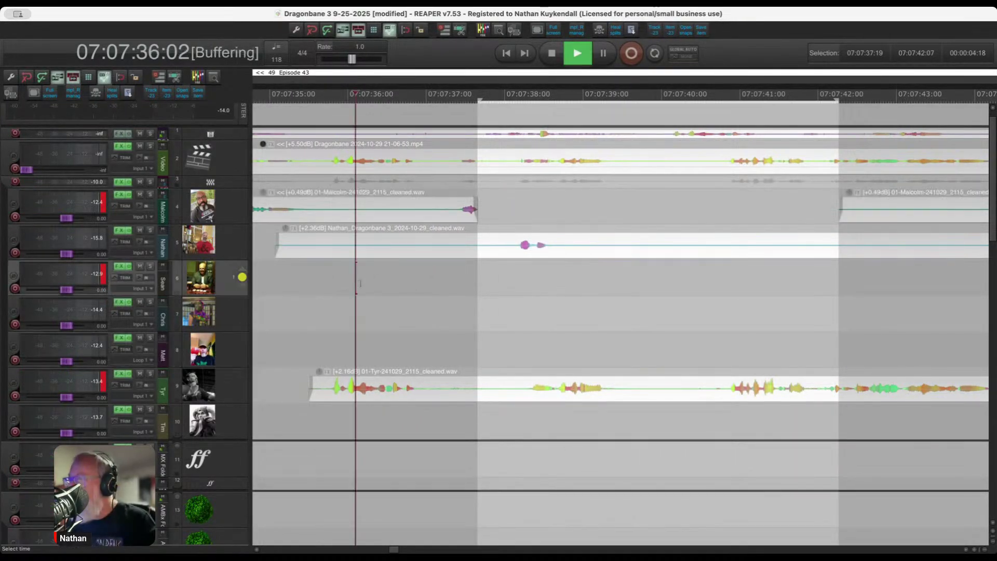
# Delete the silent start of the track 5 clip within the range 07:07:34:23 to 07:07:37:12.
pyautogui.scroll(-2, 347, 252)
pyautogui.moveTo(314, 253); pyautogui.dragTo(424, 251)
pyautogui.press('Delete')
# Delete the silent track 5 section between 07:07:39:10 and 07:07:49:06, following the short speech.
pyautogui.scroll(2, 553, 319)
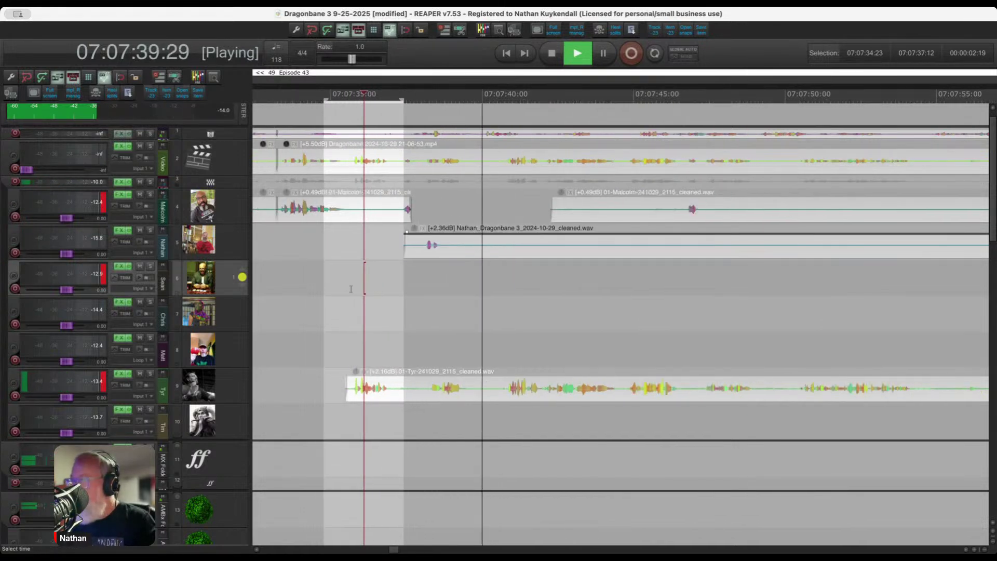
pyautogui.scroll(-1, 374, 272)
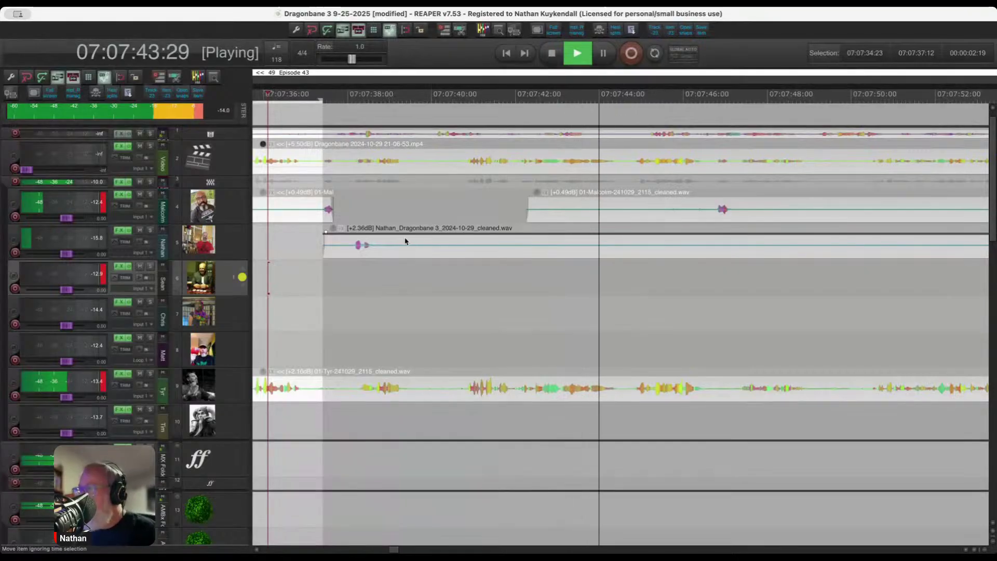
pyautogui.moveTo(406, 241); pyautogui.dragTo(818, 255)
pyautogui.press('Delete')
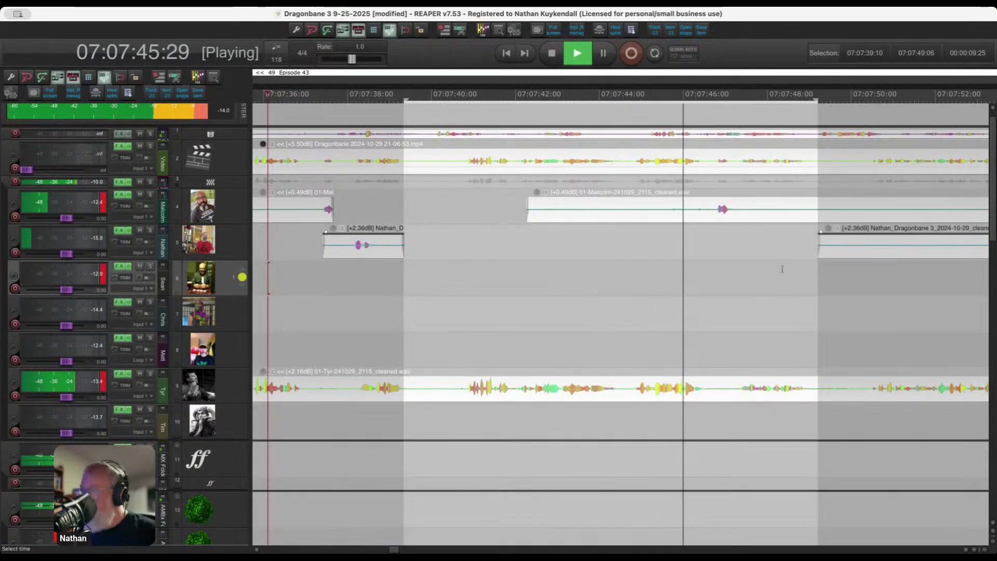
# Trim the start of the second track 4 clip to about 07:07:46, just before its first speech, and replay from before it.
pyautogui.scroll(-2, 462, 286)
pyautogui.hscroll(3, 526, 288)
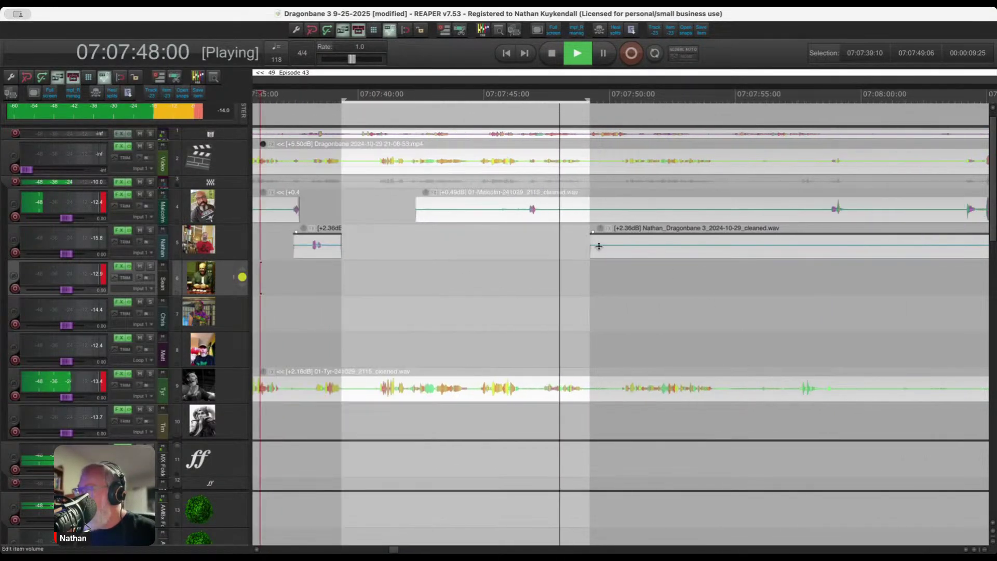
pyautogui.moveTo(414, 211); pyautogui.dragTo(523, 212)
pyautogui.click(512, 247)
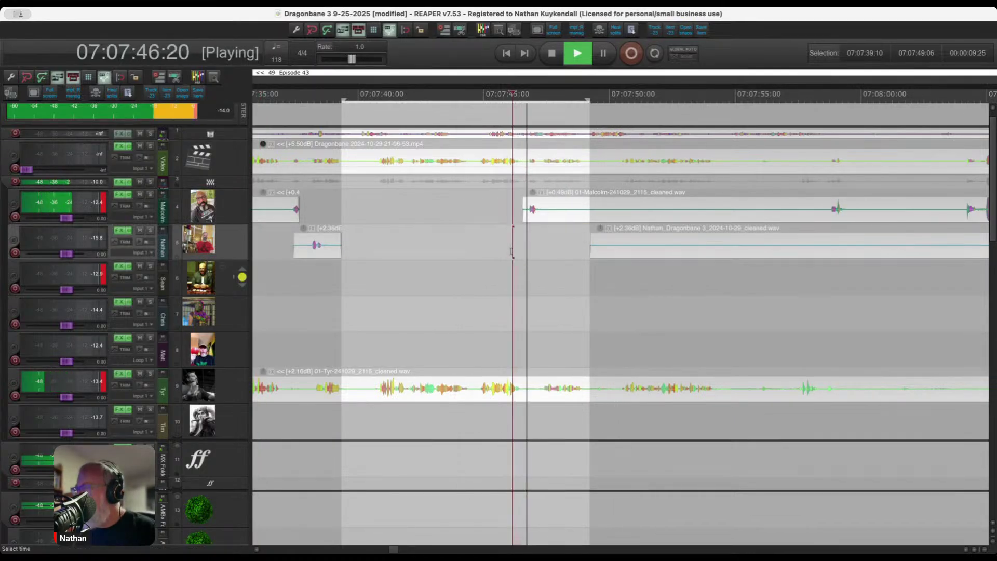
pyautogui.click(508, 249)
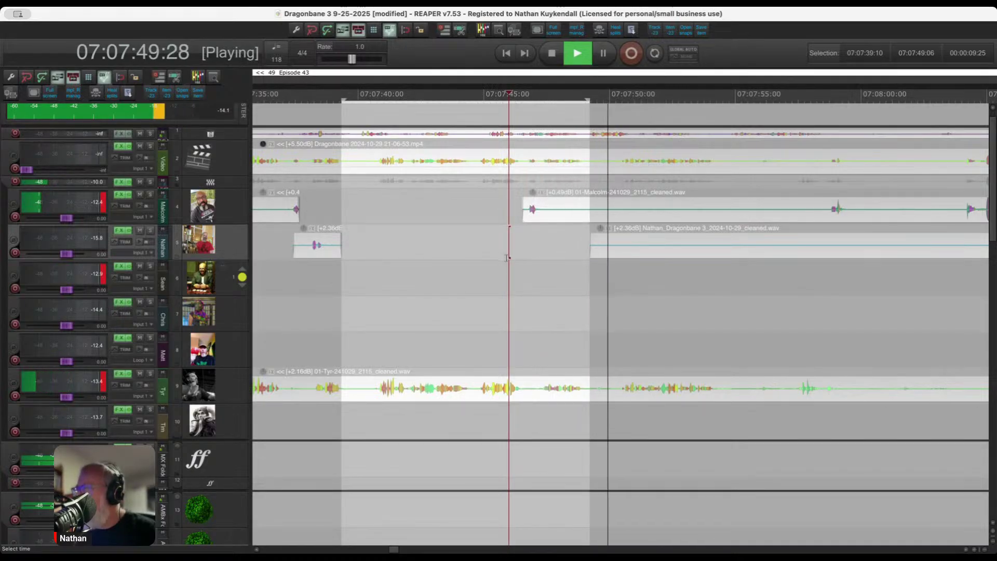
# Stop playback, split the track 4 clip at 07:07:57:11, and open a copy of the part before the split in the external editor.
pyautogui.press('space')
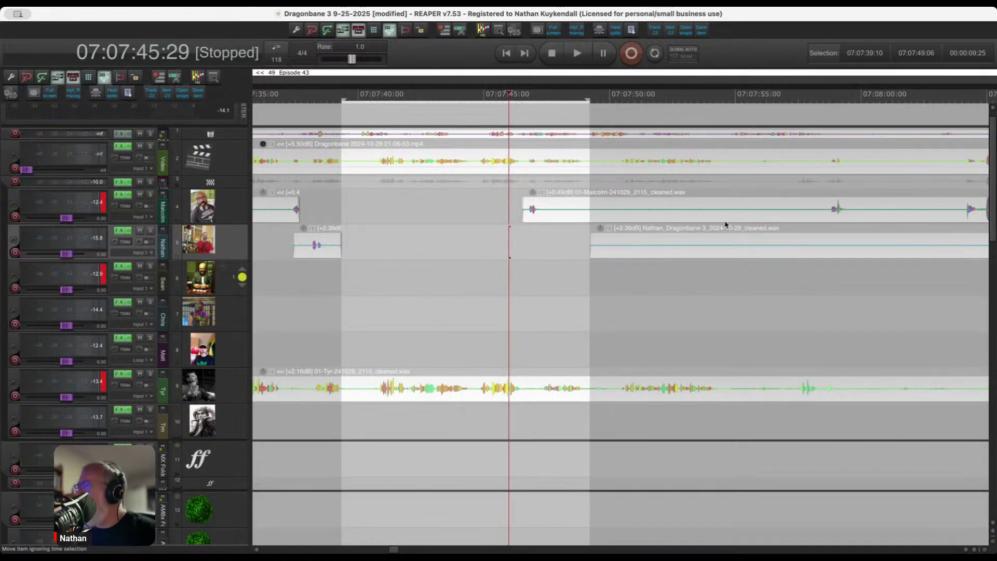
pyautogui.click(795, 218)
pyautogui.press('s')
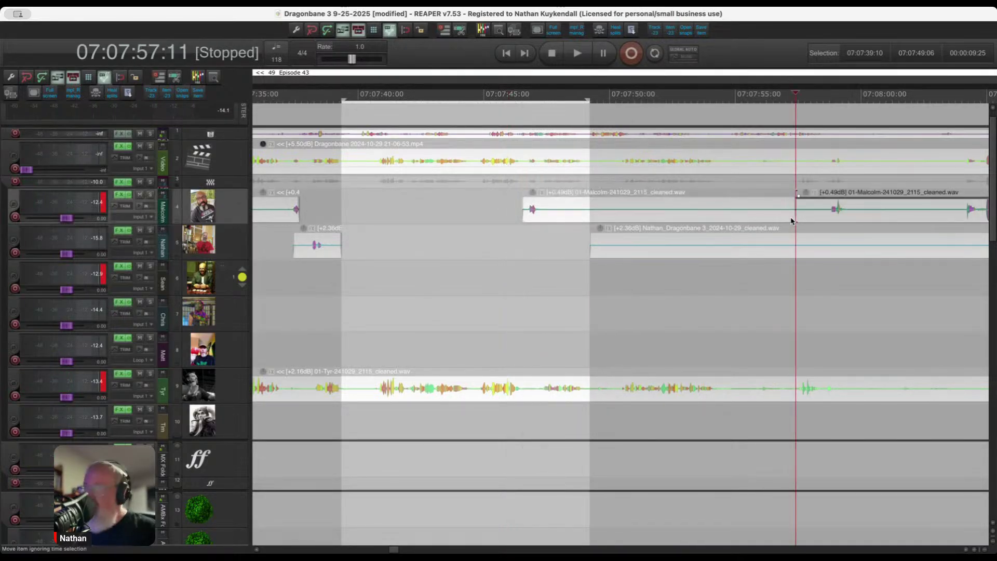
pyautogui.click(615, 216)
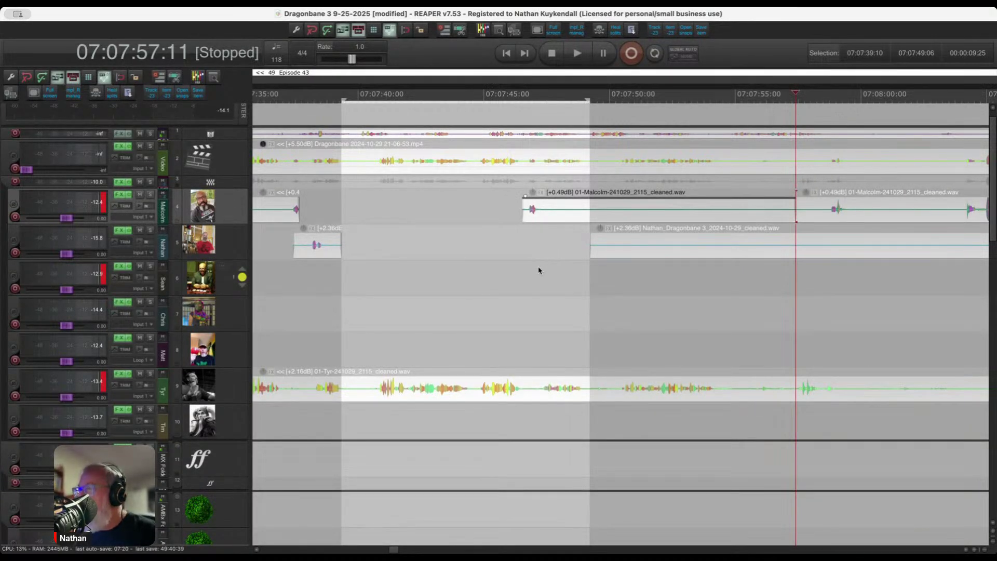
pyautogui.hotkey('ctrl', 'alt', 'e')
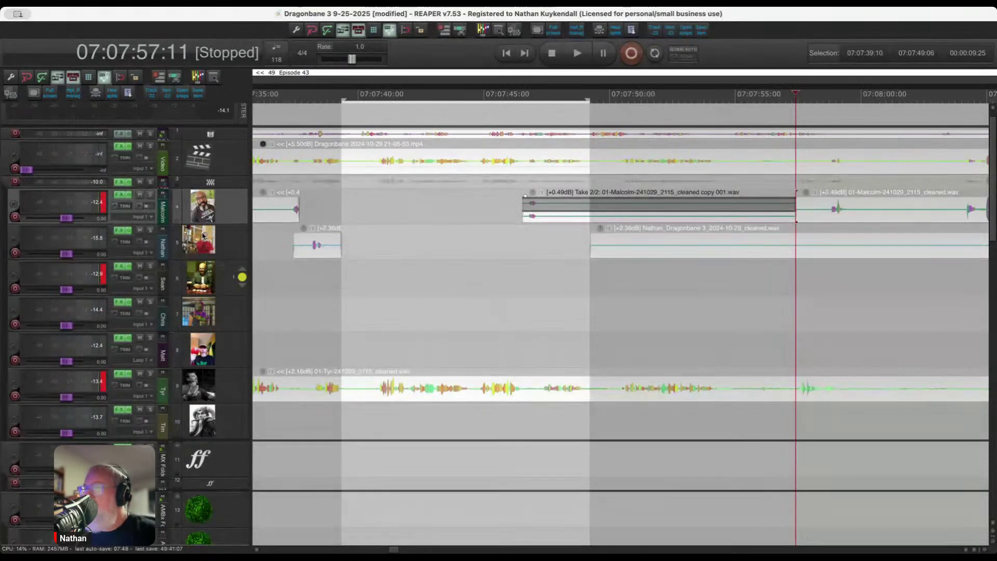
# Solo track 4 and play its new take from 07:07:46:18.
pyautogui.click(150, 195)
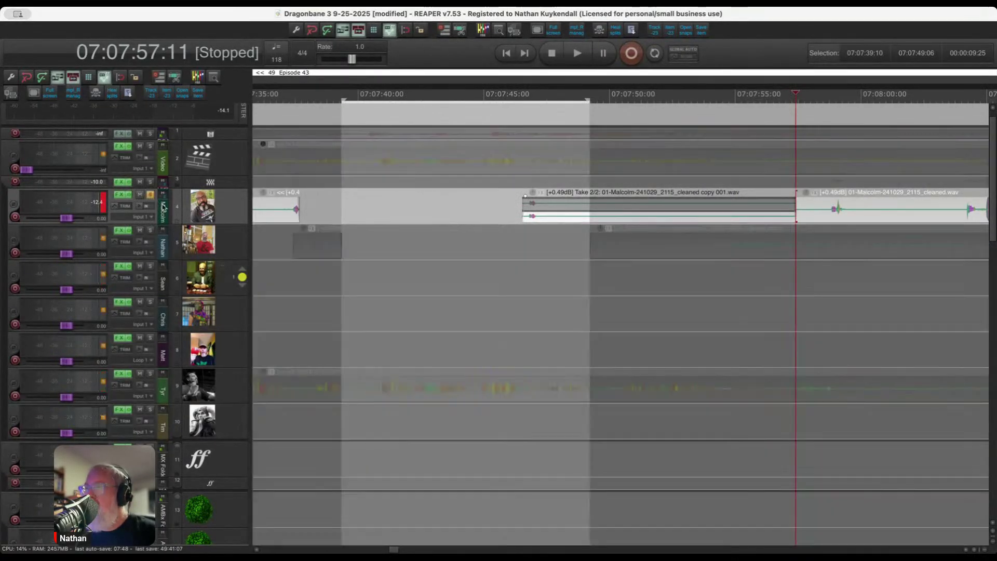
pyautogui.click(526, 249)
pyautogui.press('space')
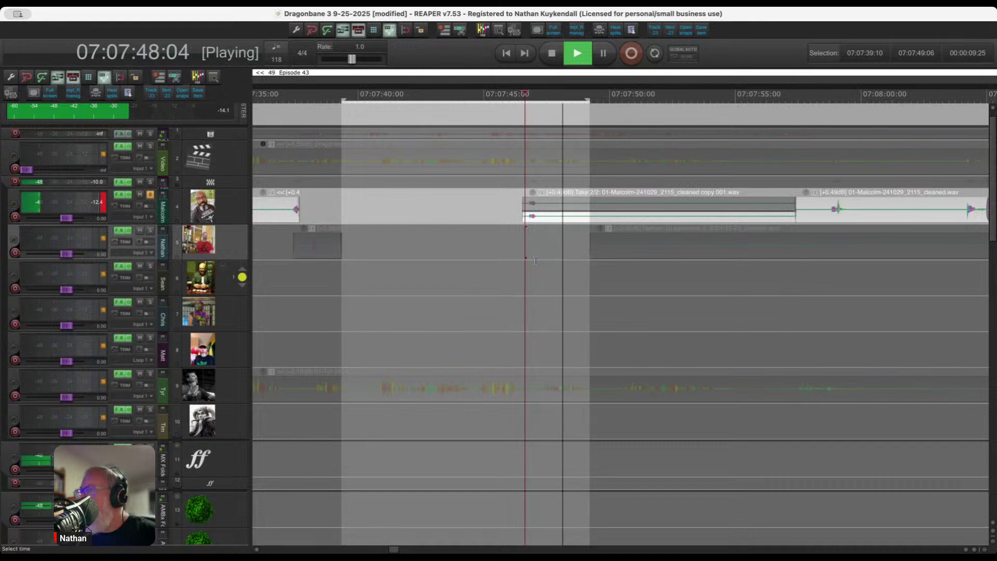
pyautogui.press('space')
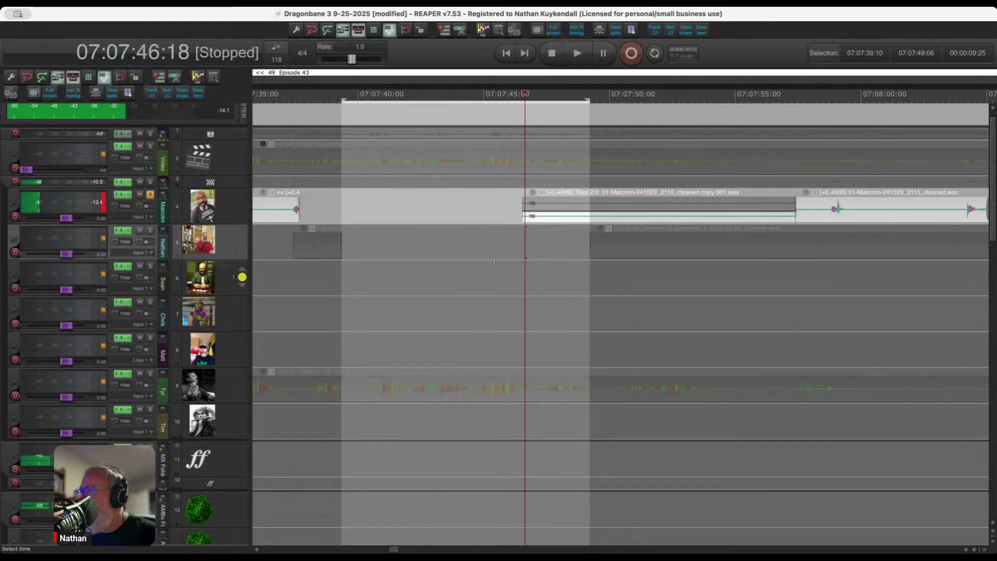
# Unsolo track 4 and play the passage with all tracks from 07:07:45:23.
pyautogui.click(151, 195)
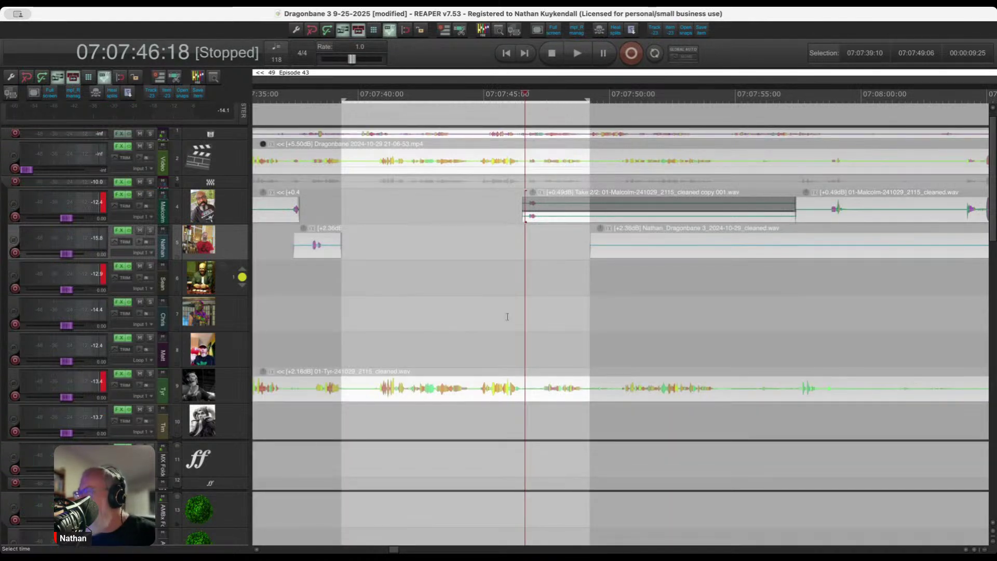
pyautogui.click(505, 315)
pyautogui.press('space')
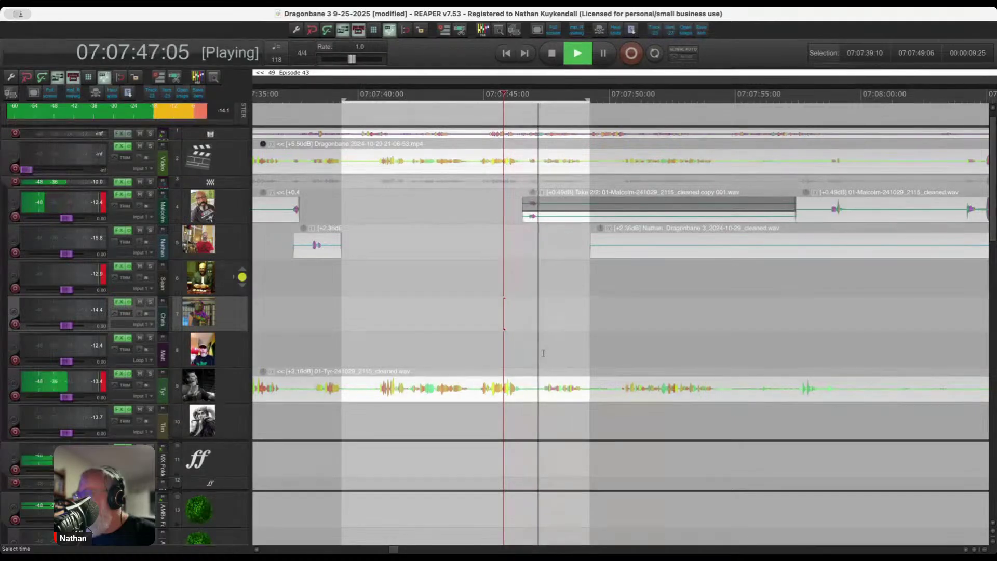
pyautogui.press('space')
# Solo track 9 and play its speech from just before 07:07:46.
pyautogui.click(507, 369)
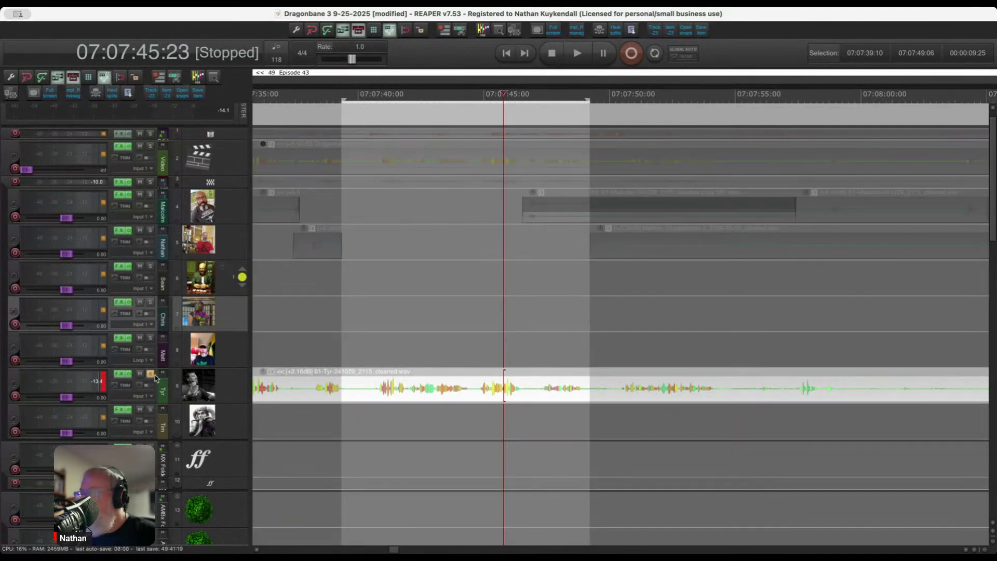
pyautogui.click(507, 359)
pyautogui.press('space')
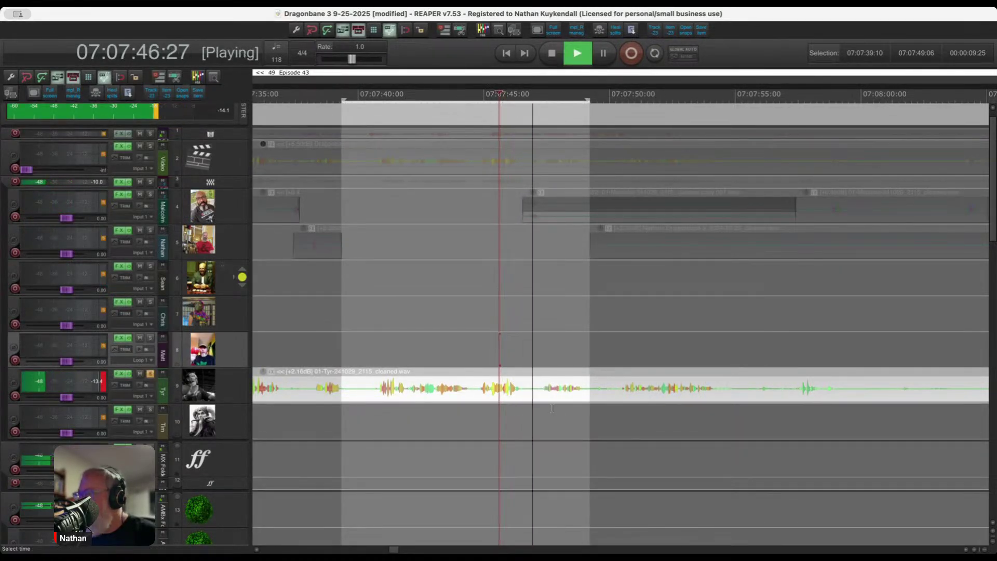
# Stop playback and split the track 9 clip at 07:07:44:15 and 07:07:55:16 to isolate the speech between them.
pyautogui.press('space')
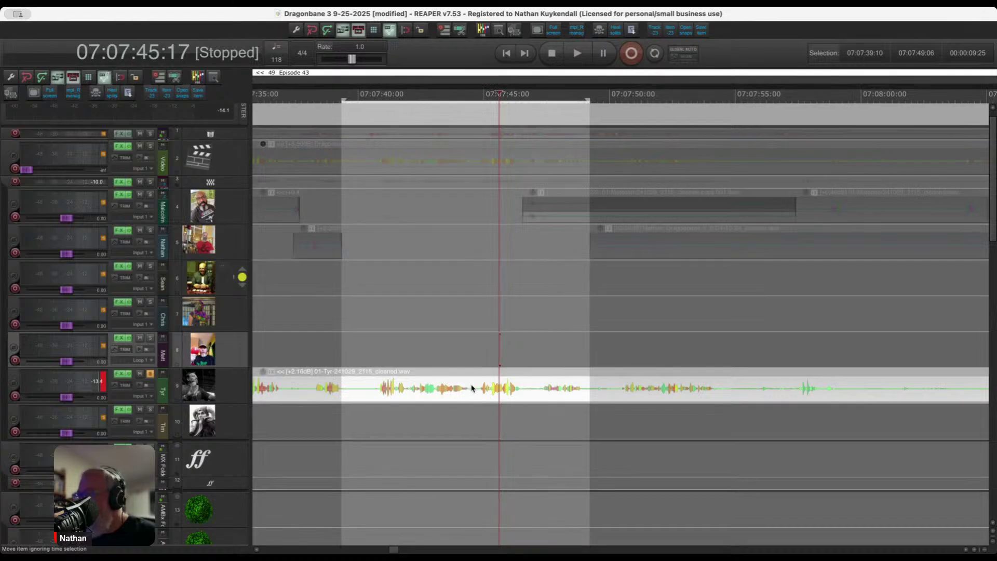
pyautogui.moveTo(472, 388); pyautogui.dragTo(749, 401)
pyautogui.press('s')
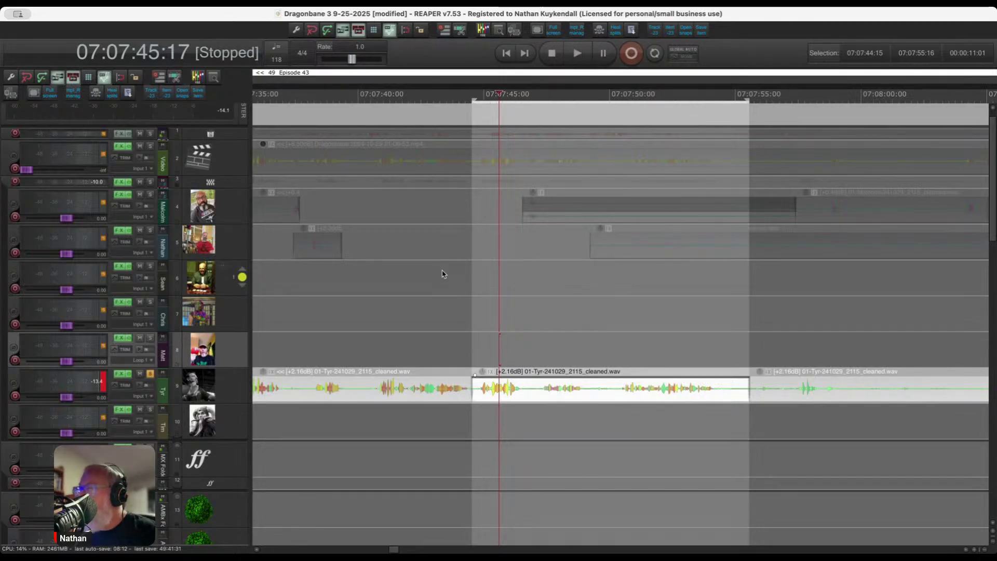
# Open a copy of the isolated track 9 section in the external editor, and undo the added take.
pyautogui.press('super+shift+f')
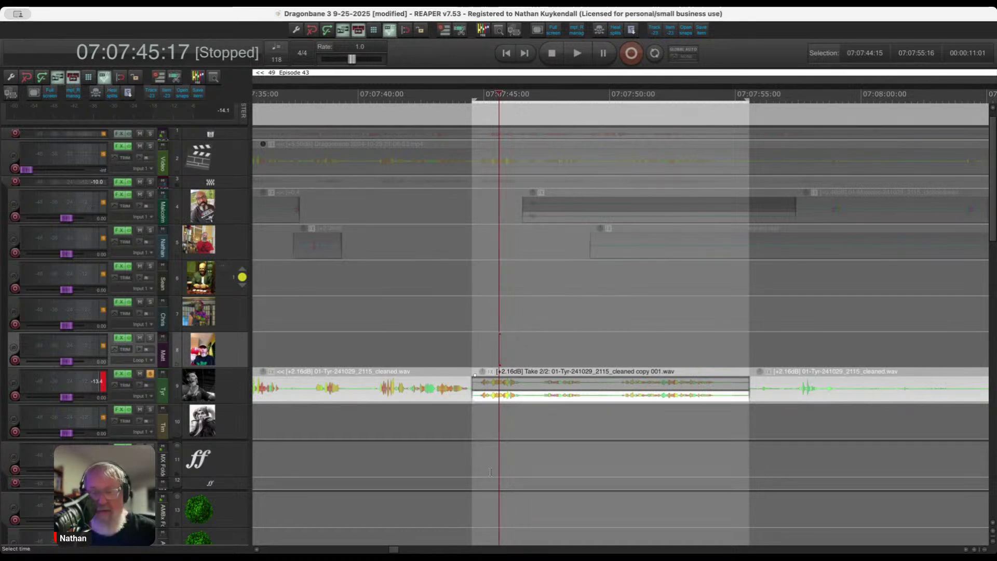
pyautogui.hotkey('ctrl', 'z')
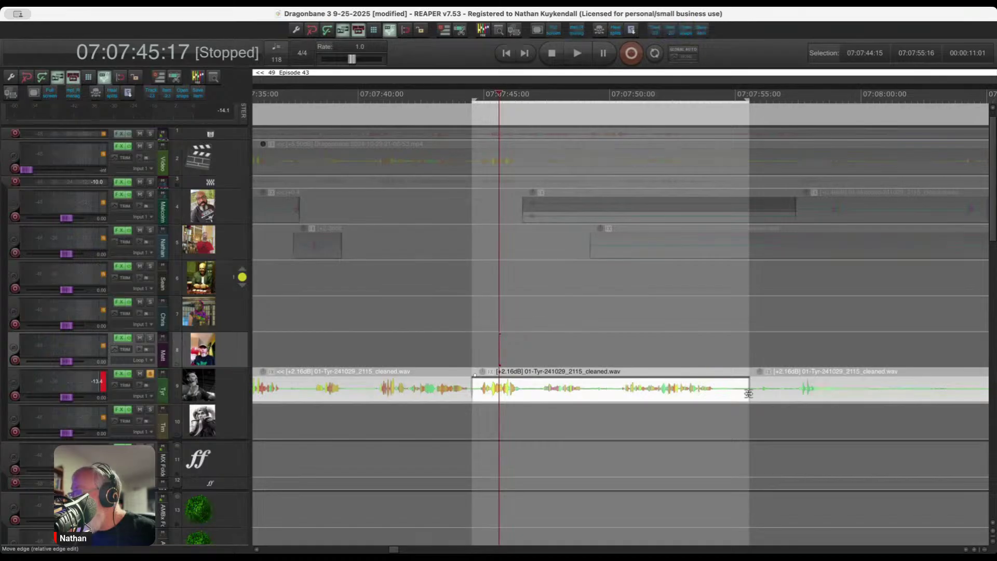
# Move the end split of the isolated track 9 section to about 07:08:06 and open a copy of it in the external editor.
pyautogui.moveTo(747, 394); pyautogui.dragTo(896, 401)
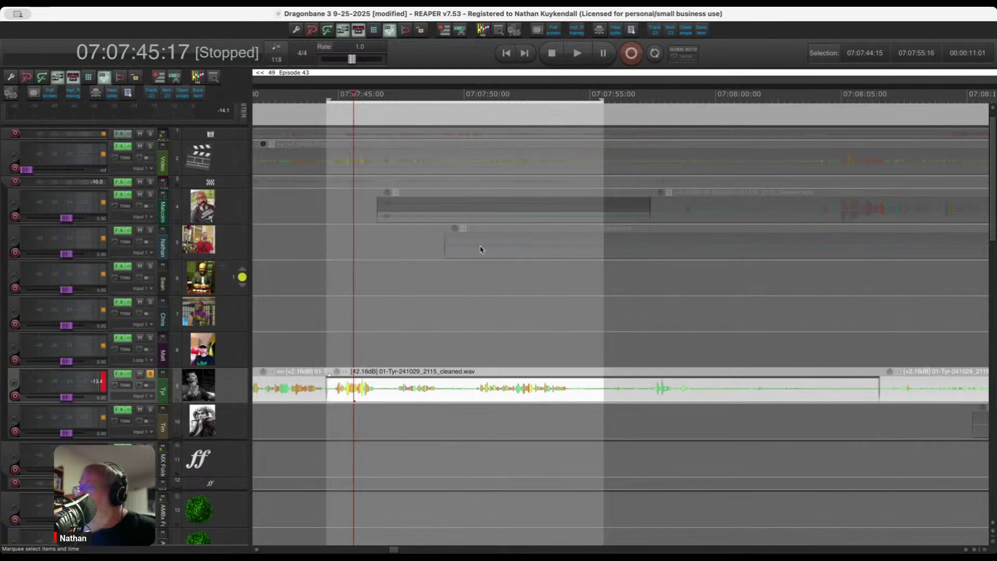
pyautogui.hotkey('ctrl', 'shift', 'f')
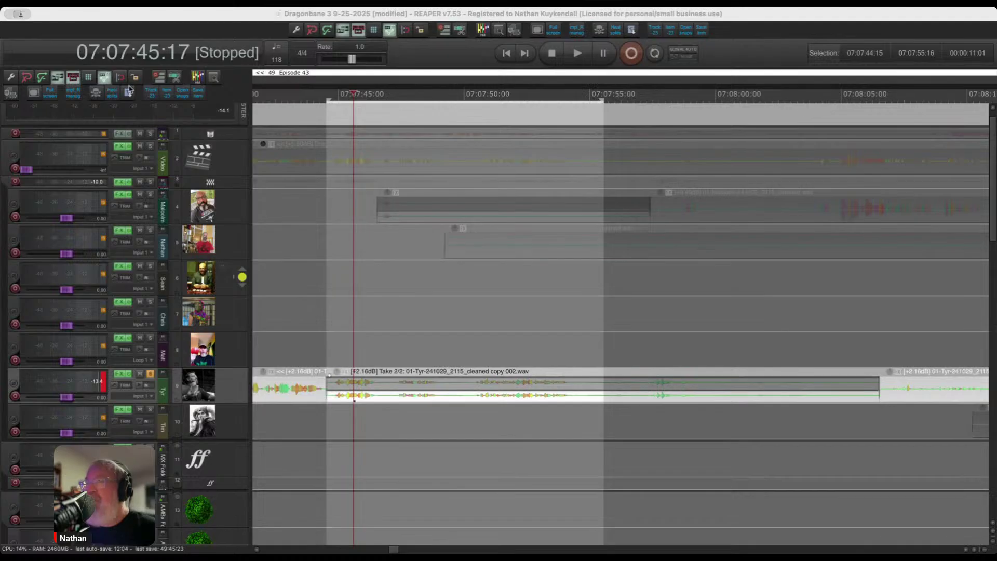
# Unsolo track 9 and delete the audio on tracks 5 and 6 within the range 07:07:47:17 to 07:08:52:11.
pyautogui.click(292, 297)
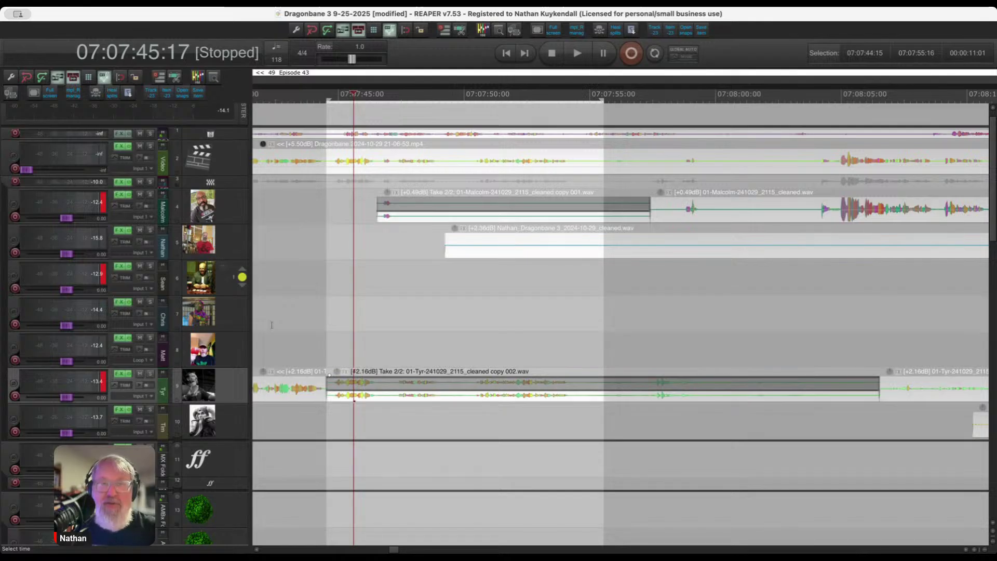
pyautogui.scroll(-3, 338, 344)
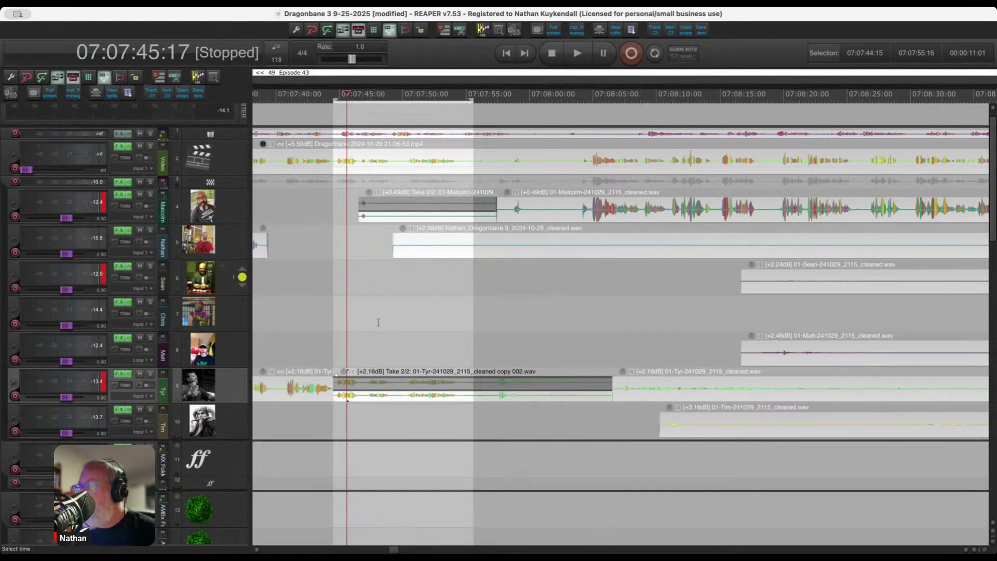
pyautogui.click(390, 306)
pyautogui.scroll(-3, 390, 307)
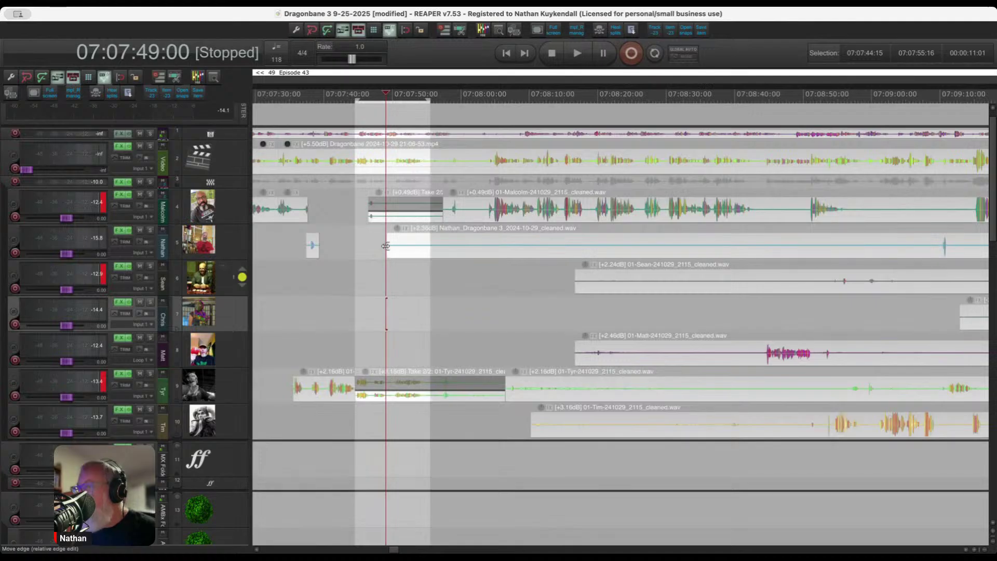
pyautogui.moveTo(580, 267); pyautogui.dragTo(819, 285)
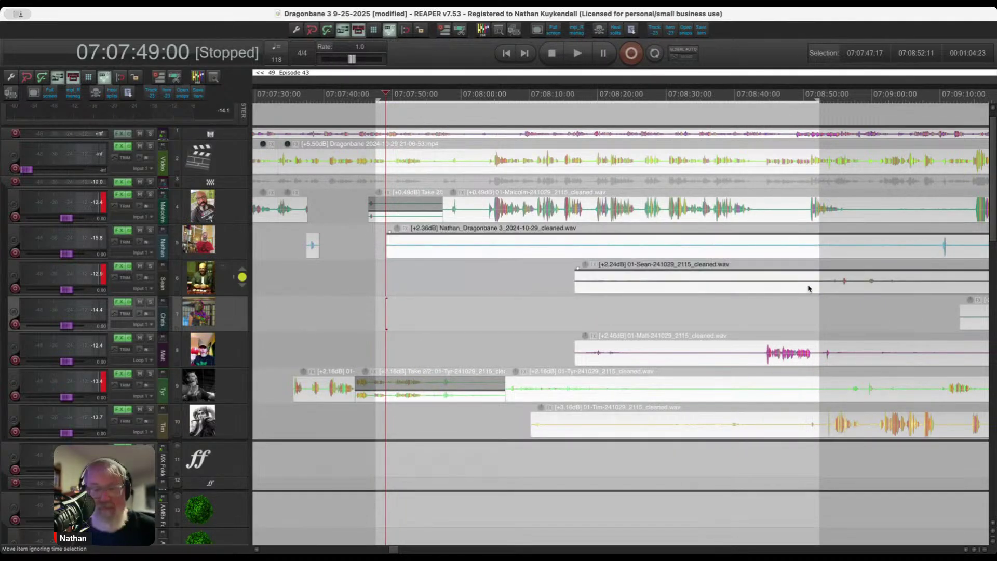
pyautogui.press('Delete')
# Play from 07:07:58:01 and ripple-delete the pause from 07:07:58:24 to 07:08:04:03 across all tracks.
pyautogui.click(448, 251)
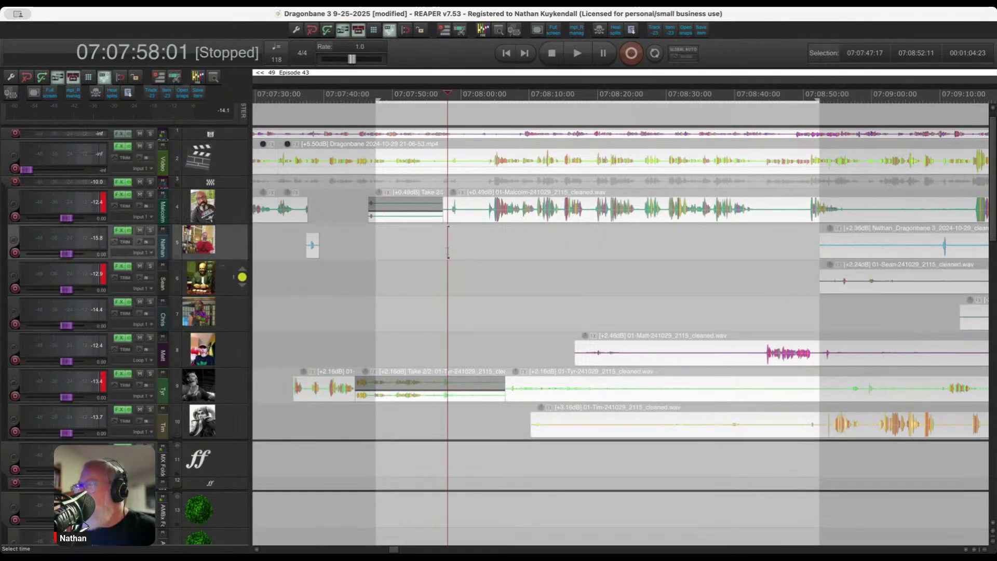
pyautogui.press('space')
pyautogui.scroll(5, 451, 268)
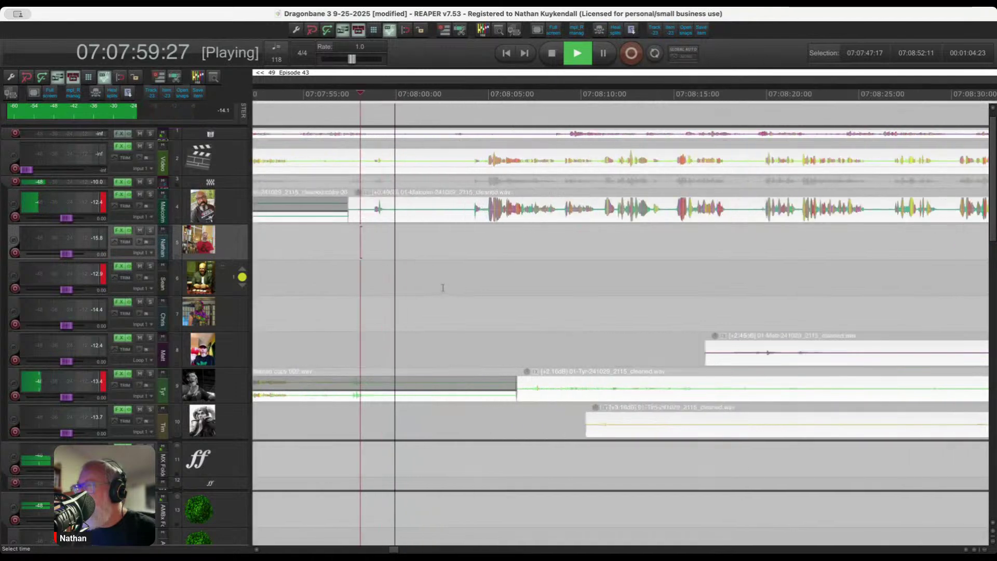
pyautogui.scroll(2, 426, 291)
pyautogui.moveTo(383, 242); pyautogui.dragTo(487, 392)
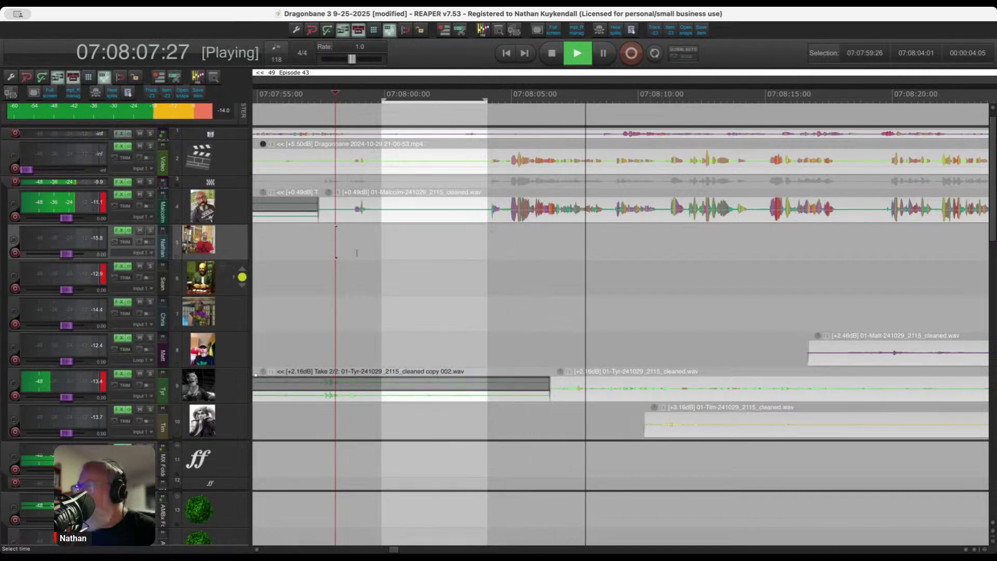
pyautogui.moveTo(355, 223); pyautogui.dragTo(490, 270)
pyautogui.hotkey('ctrl', 'Delete')
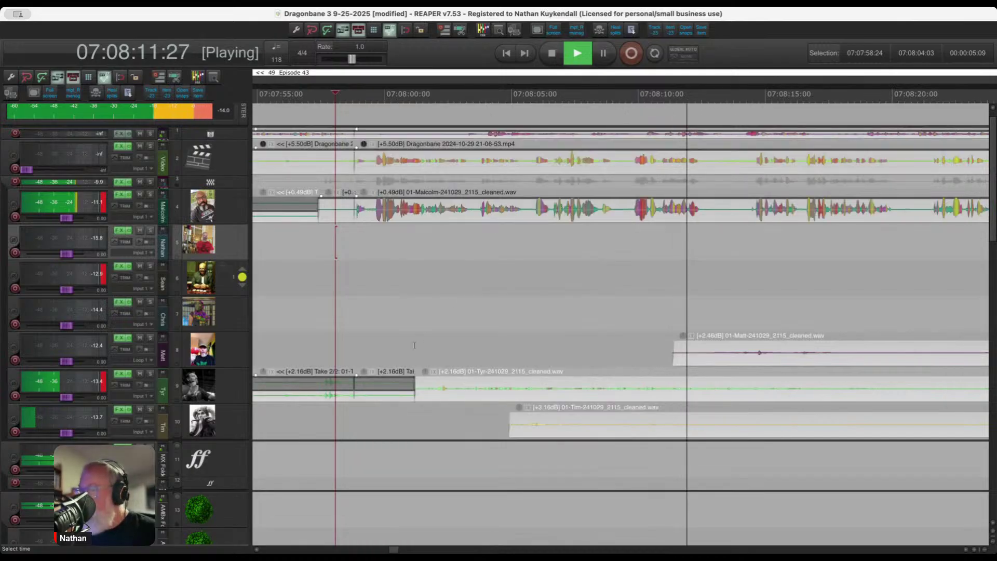
# Play across the new cut at 07:07:58:24, restarting from 07:07:56:26, and stop playback.
pyautogui.press('space')
pyautogui.scroll(3, 335, 345)
pyautogui.press('space')
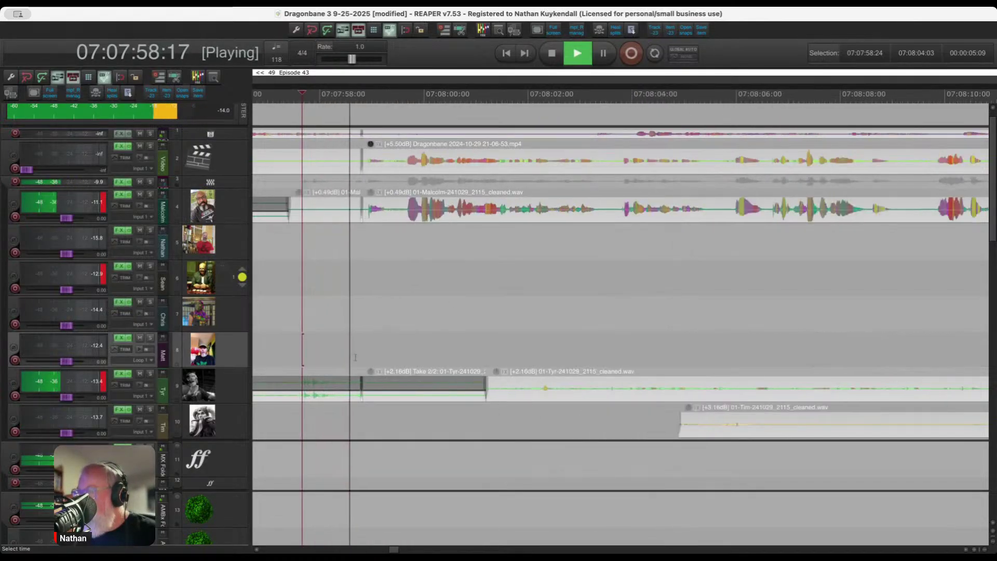
pyautogui.scroll(-1, 353, 372)
pyautogui.press('Left')
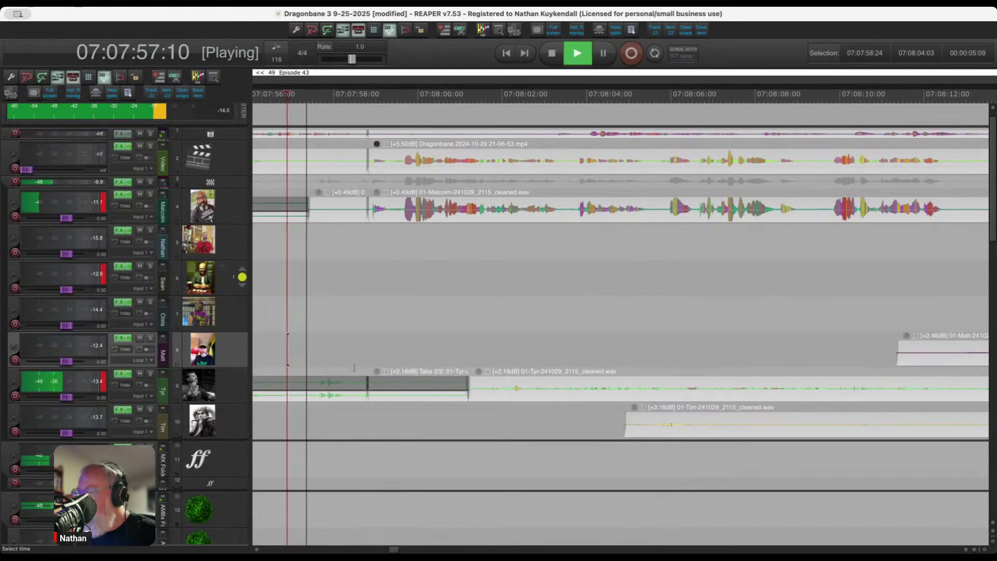
pyautogui.scroll(-4, 404, 367)
pyautogui.press('space')
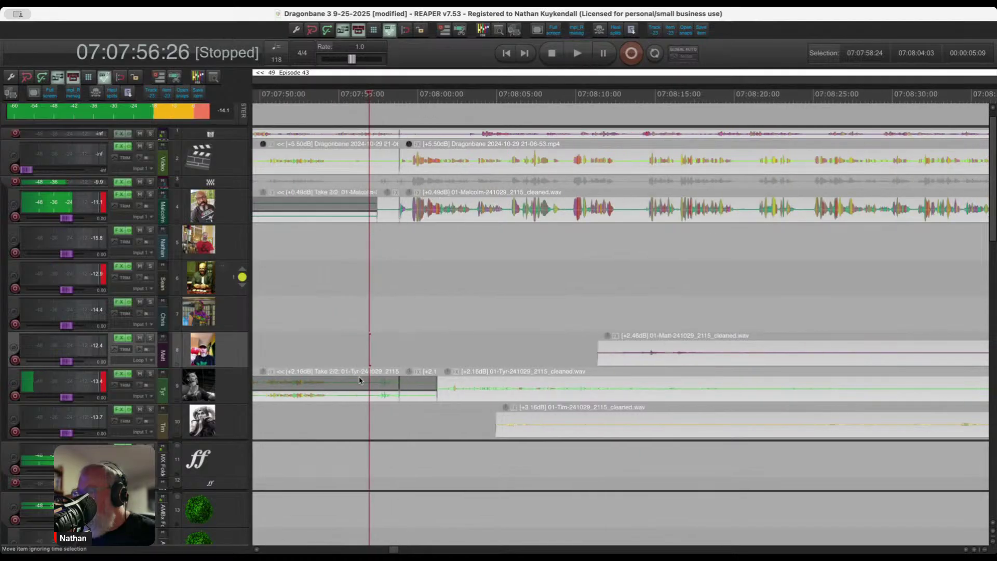
# Delete the track 9 audio from 07:07:54:23 to 07:08:13:18 and play the passage from about 07:07:52.
pyautogui.moveTo(338, 366); pyautogui.dragTo(633, 388)
pyautogui.press('Delete')
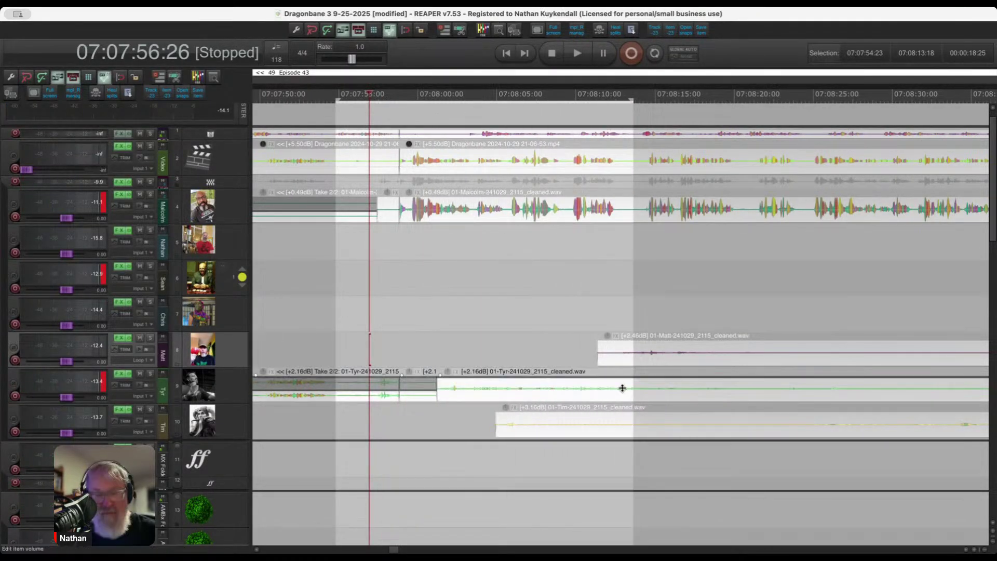
pyautogui.click(292, 338)
pyautogui.press('space')
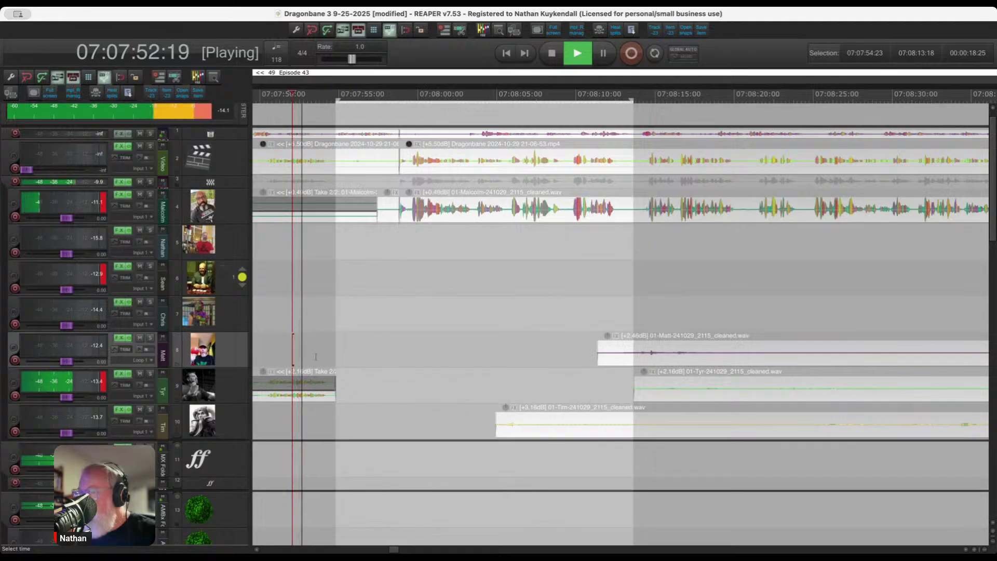
pyautogui.scroll(2, 339, 365)
# Stop playback and ripple-delete the pause from 07:07:54:20 to 07:07:58:25 across all tracks.
pyautogui.moveTo(341, 372); pyautogui.dragTo(423, 415)
pyautogui.scroll(2, 423, 415)
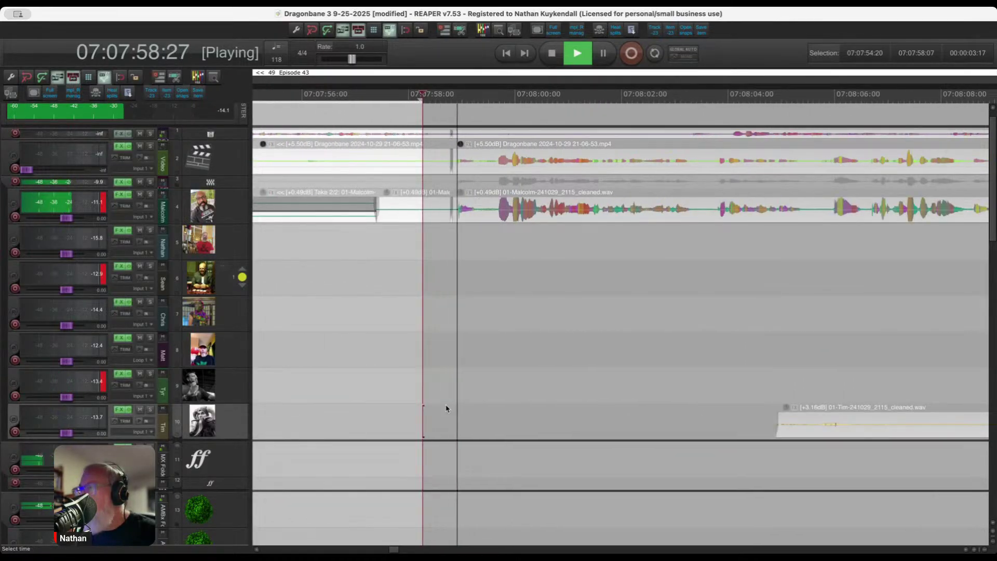
pyautogui.press('space')
pyautogui.scroll(-2, 435, 371)
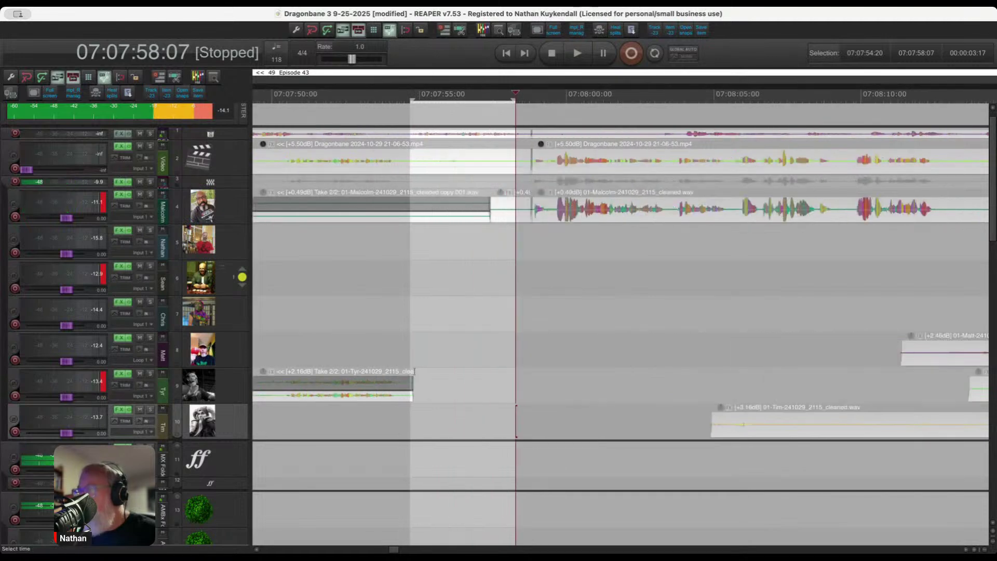
pyautogui.moveTo(411, 368); pyautogui.dragTo(533, 397)
pyautogui.scroll(1, 530, 396)
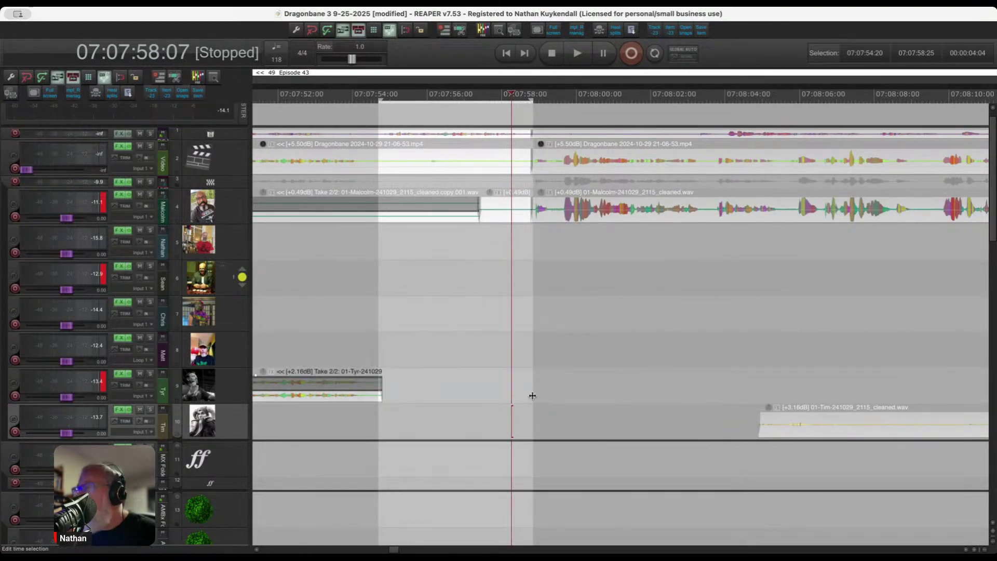
pyautogui.press('Delete')
pyautogui.scroll(-1, 530, 389)
pyautogui.scroll(-2, 530, 389)
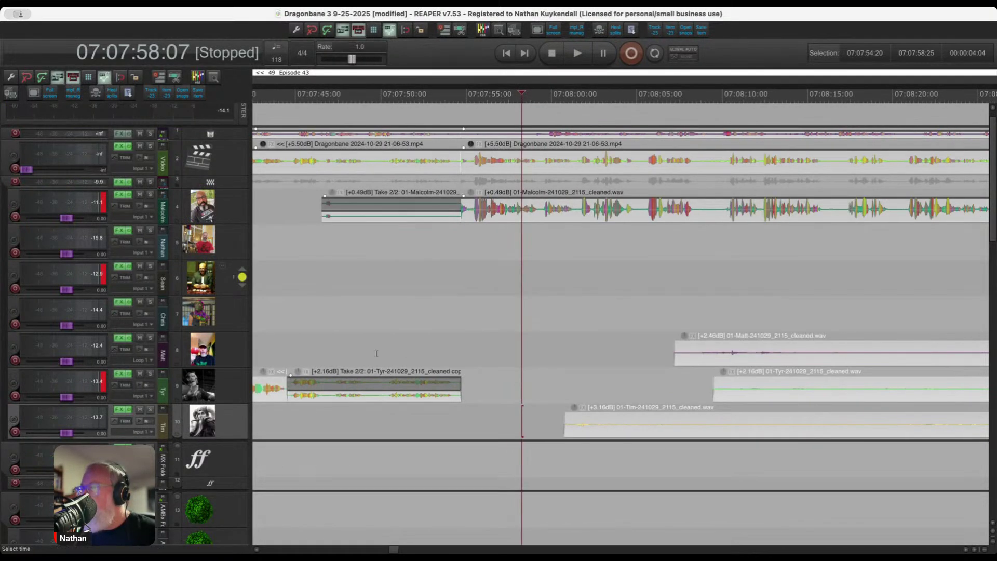
# Play the shortened passage from 07:07:51:25 and look over the following clips on all dialogue tracks.
pyautogui.click(413, 327)
pyautogui.press('space')
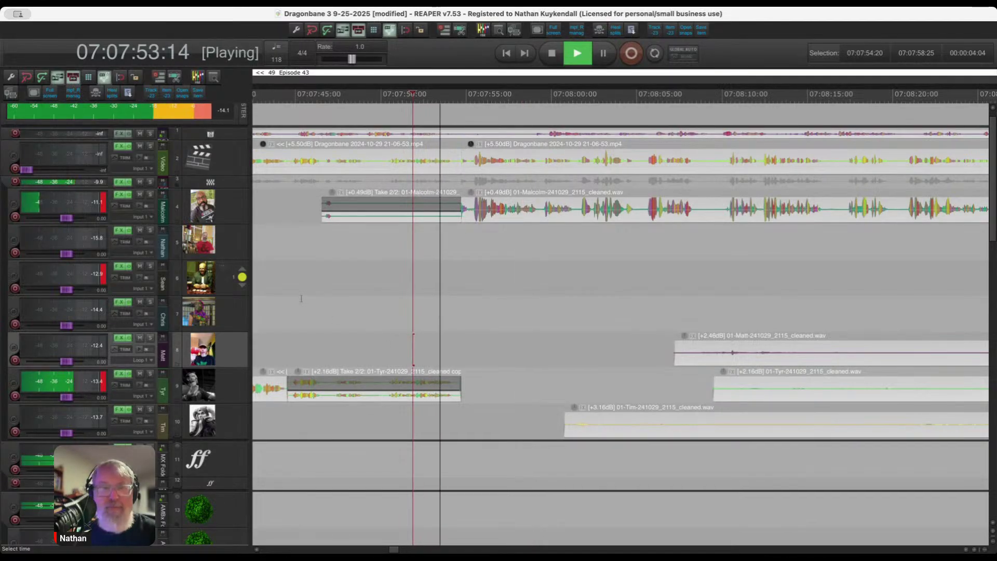
pyautogui.scroll(-3, 267, 293)
pyautogui.scroll(3, 266, 293)
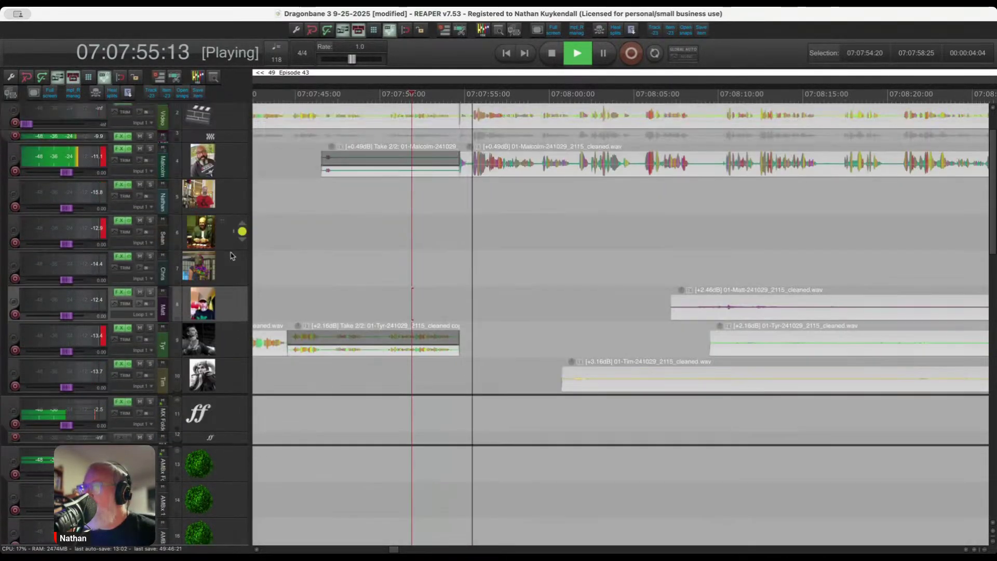
pyautogui.scroll(-3, 403, 292)
pyautogui.scroll(4, 402, 293)
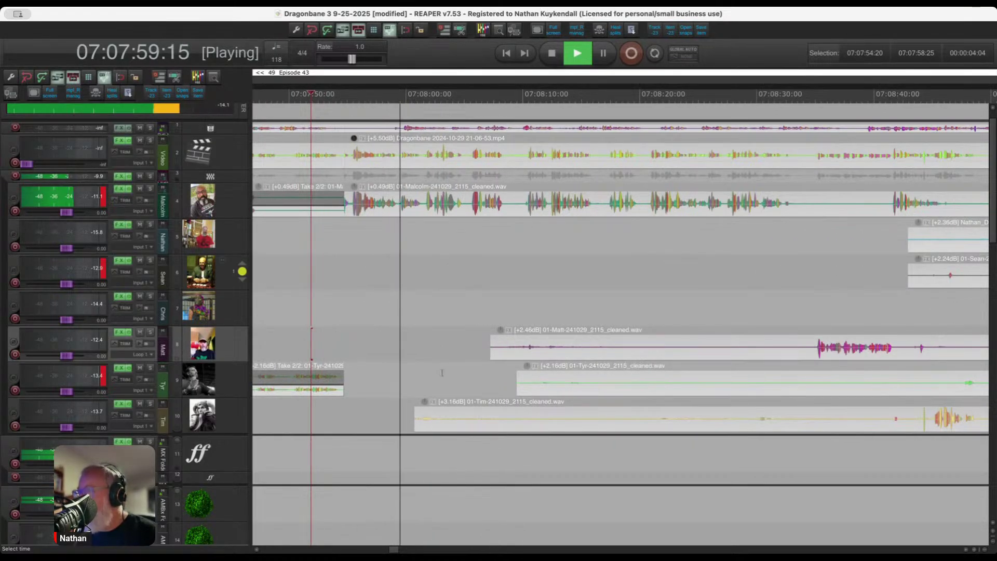
pyautogui.scroll(-1, 431, 352)
pyautogui.scroll(3, 380, 405)
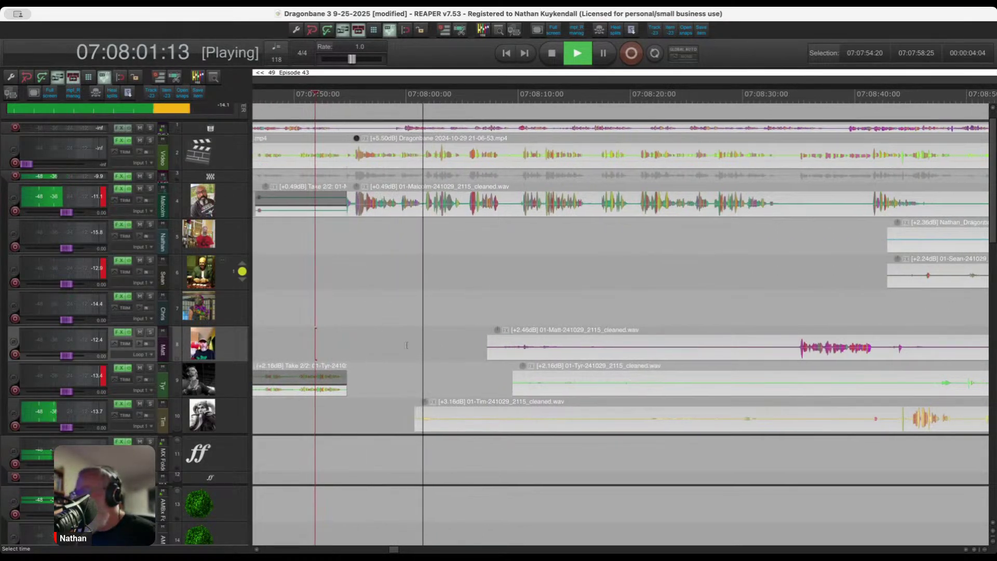
# Delete the audio on track 10 from 07:07:59:24 to 07:08:19:18 and on track 9 from 07:08:07:08 to 07:08:30:04.
pyautogui.moveTo(380, 405); pyautogui.dragTo(709, 431)
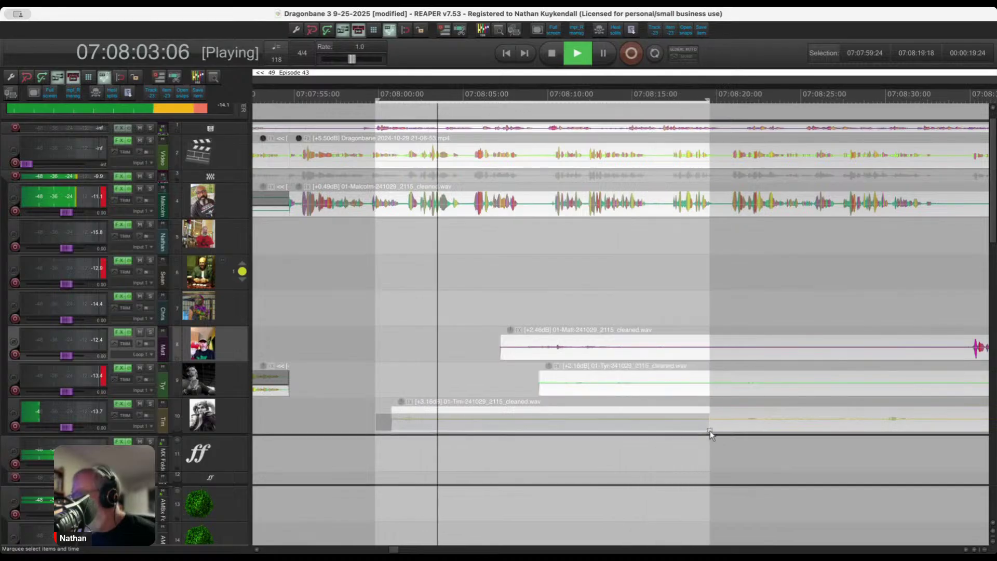
pyautogui.click(698, 430)
pyautogui.press('Delete')
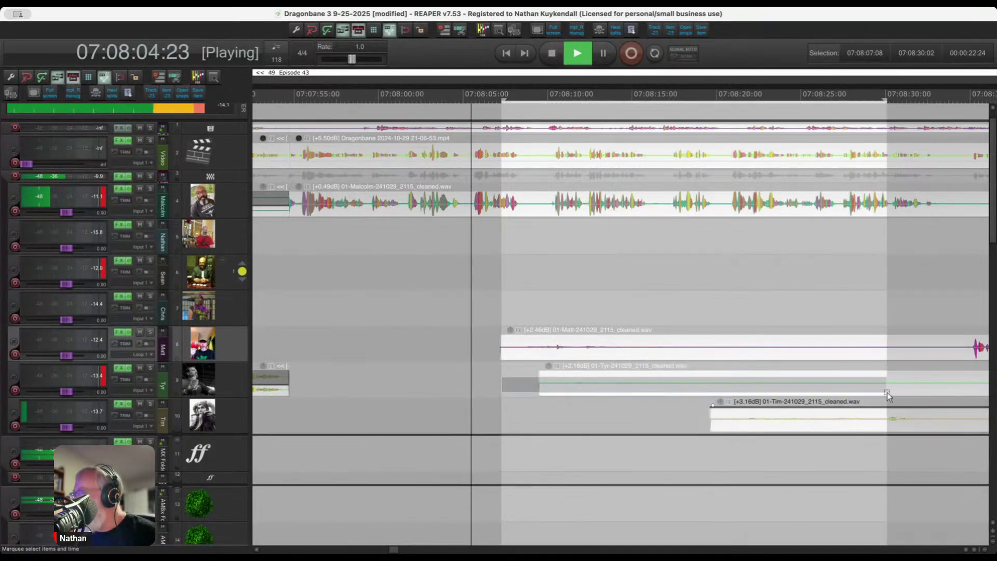
pyautogui.scroll(-2, 528, 348)
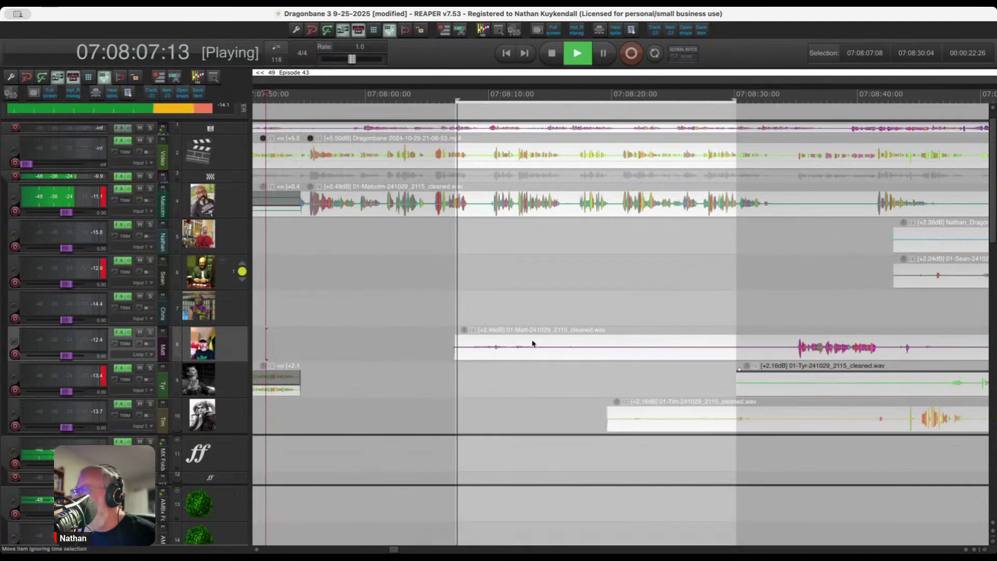
# Delete the track 8 audio from 07:08:06:03 to 07:08:28:25, stop playback, and place the edit cursor at 07:08:10:18.
pyautogui.scroll(3, 419, 324)
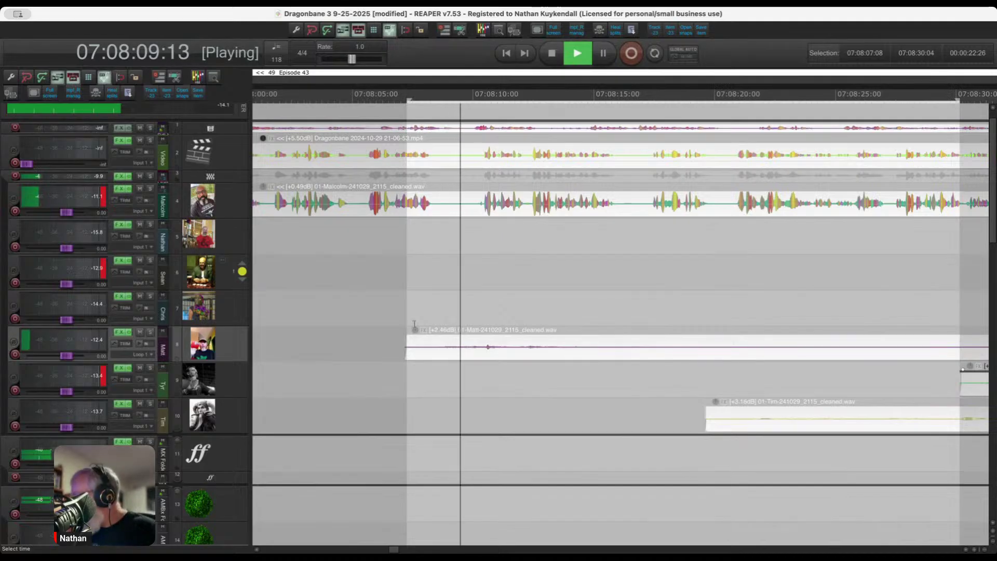
pyautogui.moveTo(379, 358); pyautogui.dragTo(928, 354)
pyautogui.press('Delete')
pyautogui.press('space')
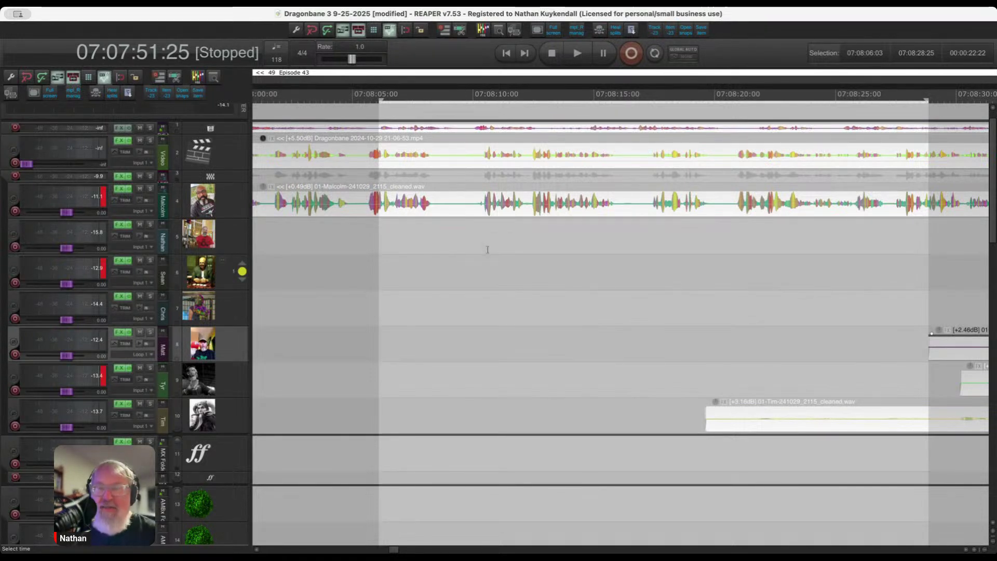
pyautogui.click(487, 232)
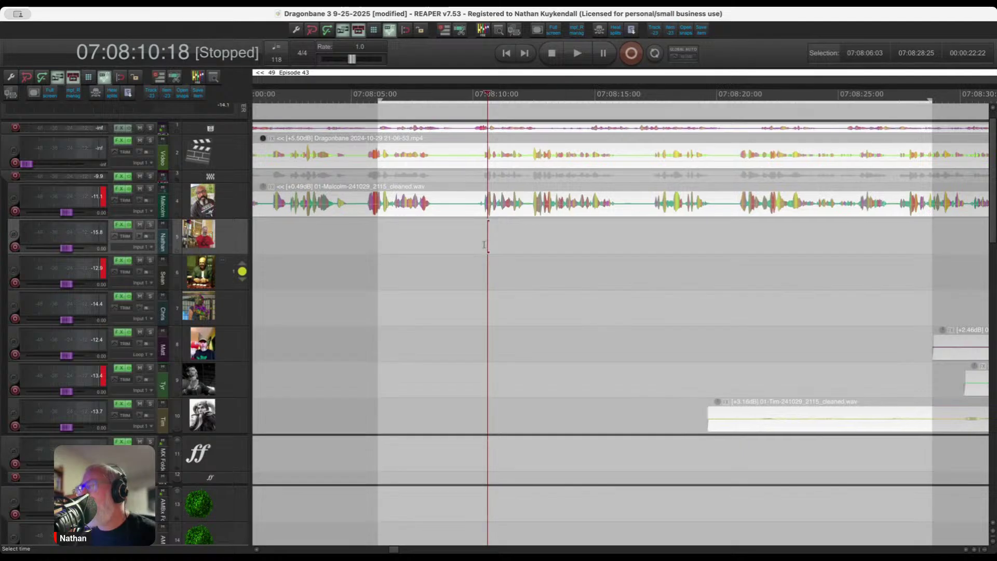
# Play from 07:08:10:09 and remove the quiet start of the track 10 clip up to about 07:08:29.
pyautogui.scroll(1, 486, 231)
pyautogui.click(481, 229)
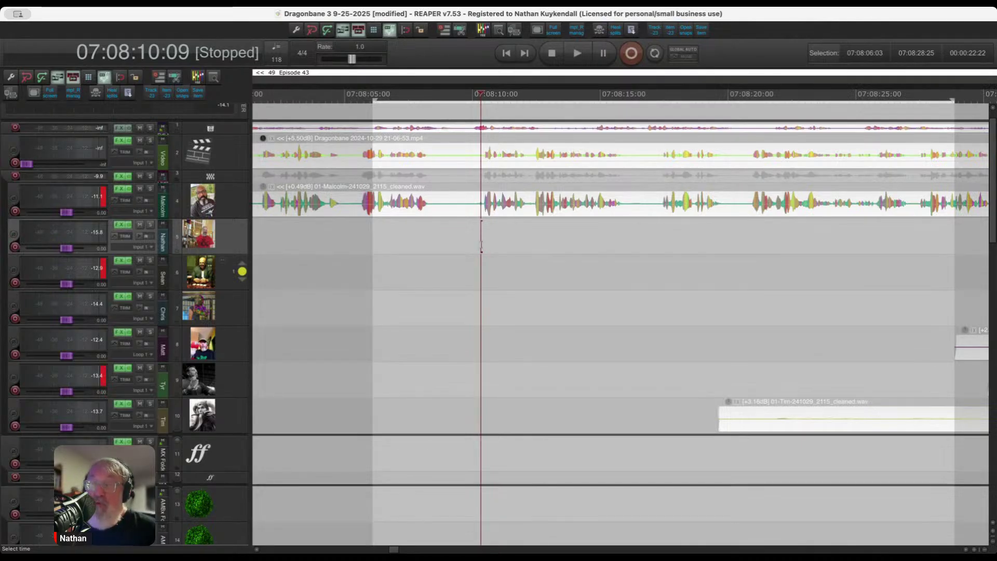
pyautogui.press('space')
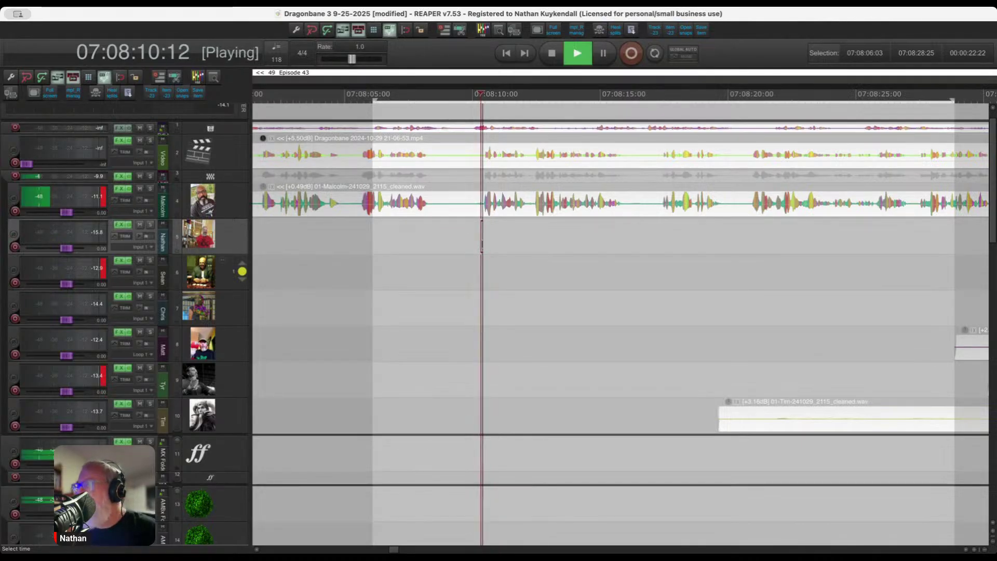
pyautogui.scroll(-4, 524, 360)
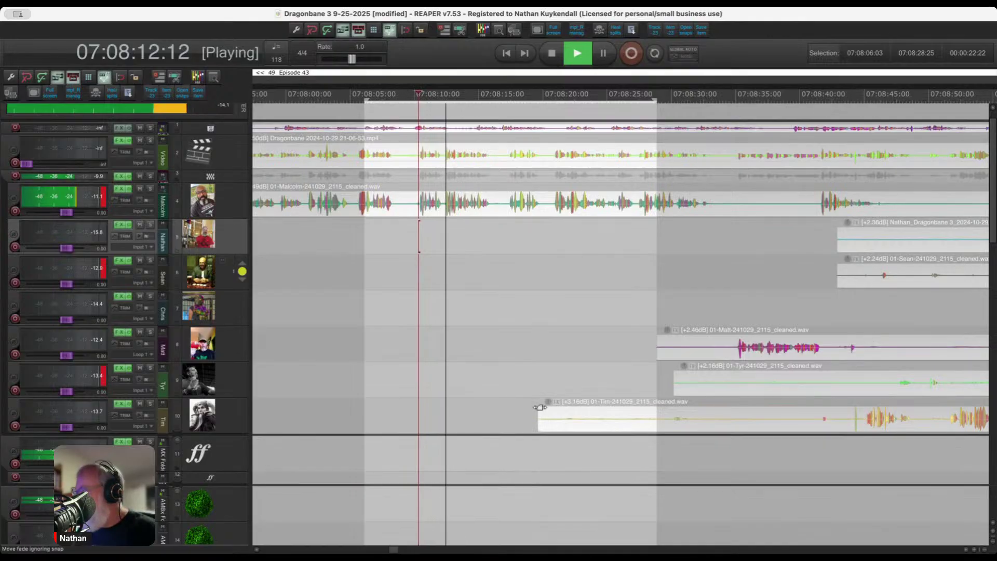
pyautogui.moveTo(514, 411); pyautogui.dragTo(663, 426)
pyautogui.press('Delete')
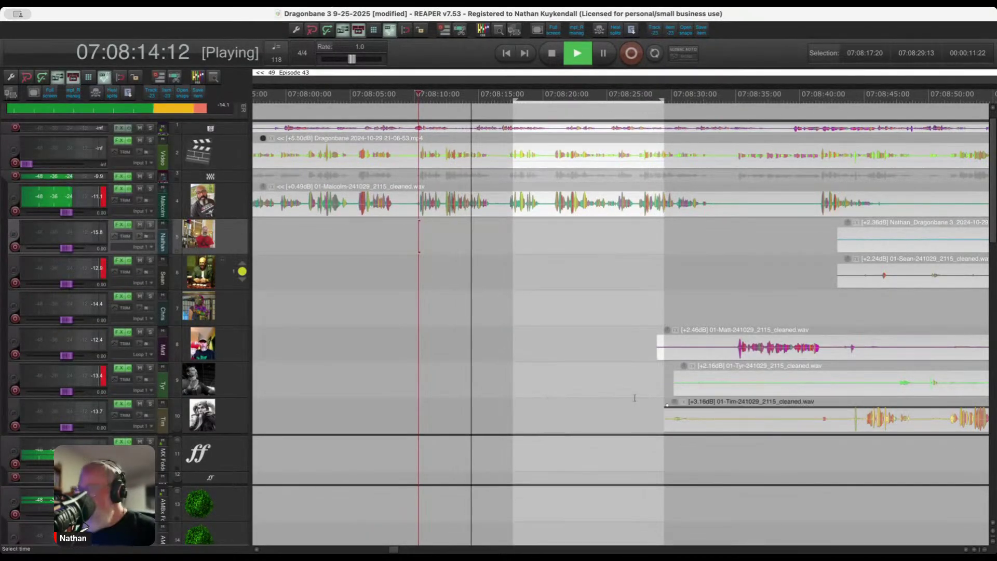
# Trim the starts of the track 9 clip to about 07:08:44:28 and the track 8 clip to about 07:08:33:10.
pyautogui.scroll(-4, 662, 426)
pyautogui.moveTo(542, 388); pyautogui.dragTo(623, 389)
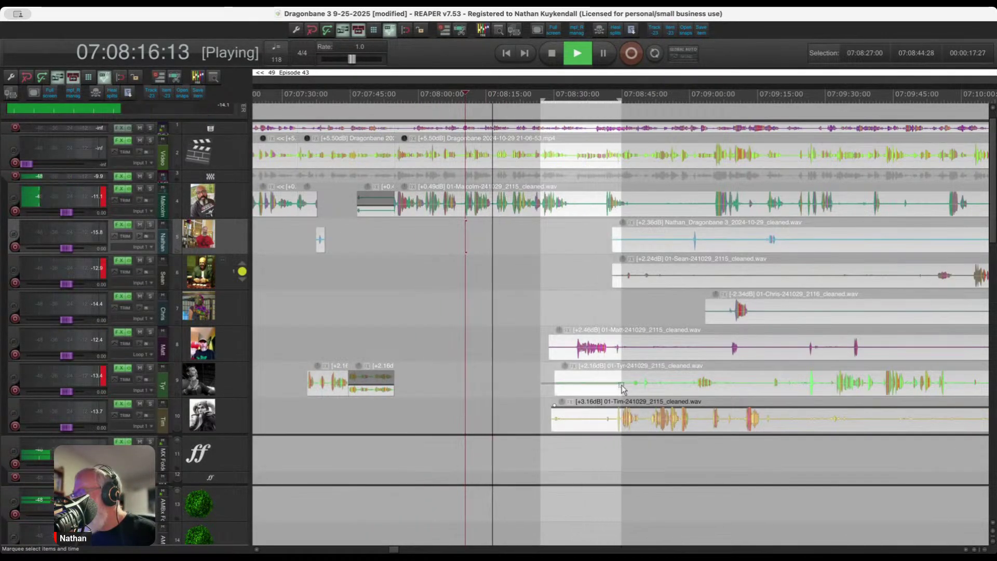
pyautogui.press('Delete')
pyautogui.moveTo(535, 352); pyautogui.dragTo(571, 358)
pyautogui.press('Delete')
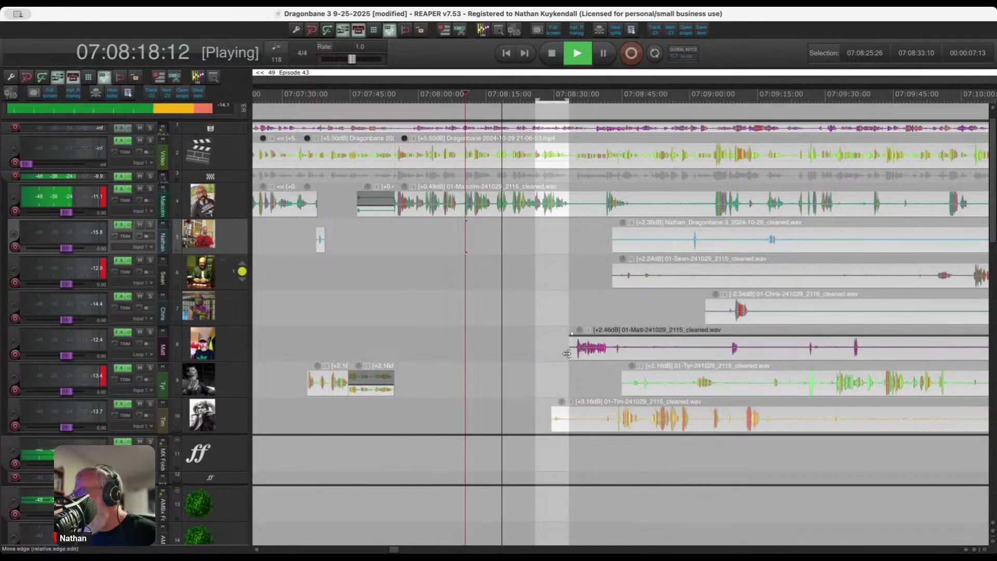
# Delete the section from 07:09:44:16 to 07:10:42:15 from the clips on tracks 7 and 8.
pyautogui.scroll(-2, 568, 363)
pyautogui.hscroll(6, 481, 369)
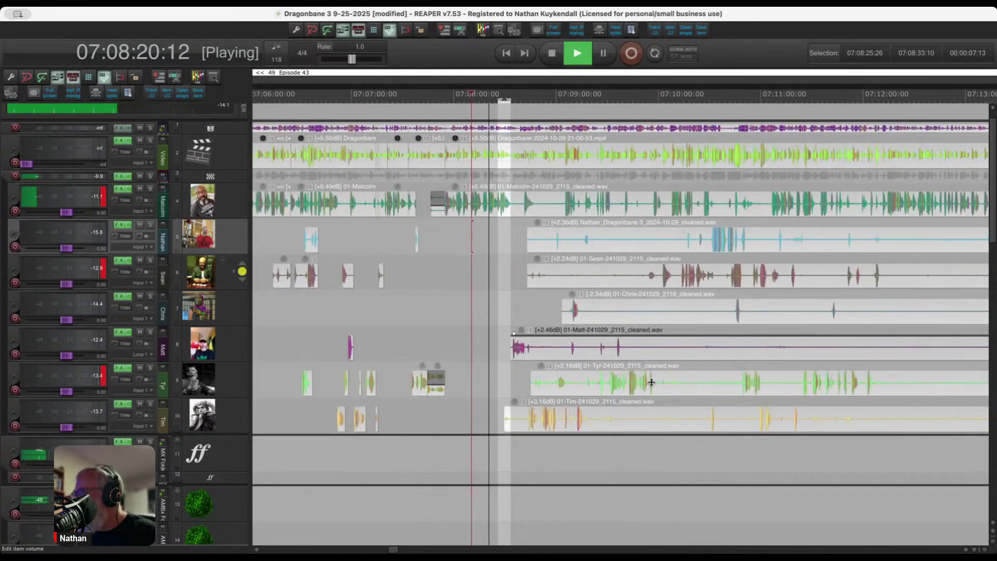
pyautogui.moveTo(651, 331); pyautogui.dragTo(777, 349)
pyautogui.keyDown('ctrl'); pyautogui.click(563, 308); pyautogui.keyUp('ctrl')
pyautogui.press('Delete')
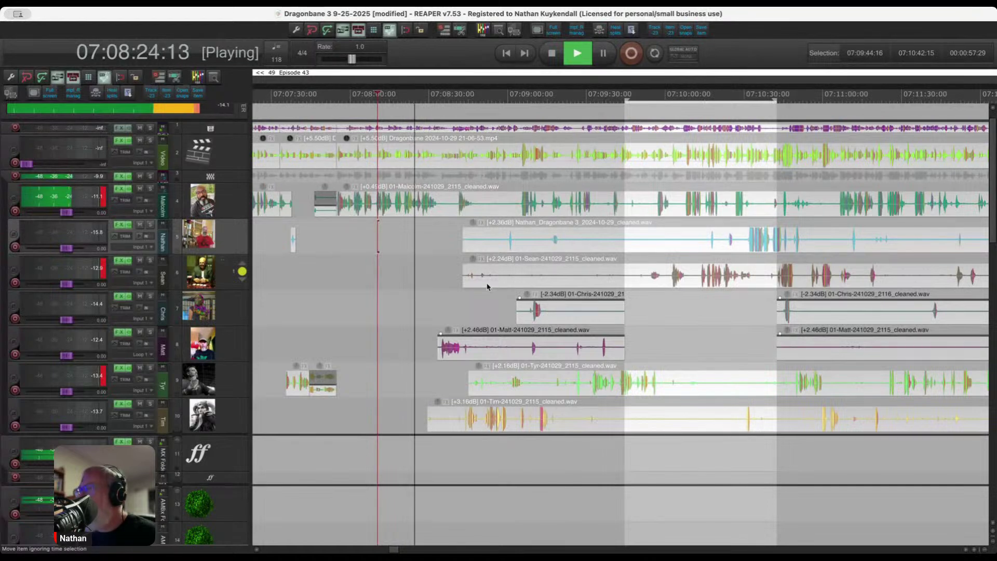
# Replay the track 4 dialogue from about 07:08:22 and place a marker at 07:08:24:04.
pyautogui.scroll(6, 487, 287)
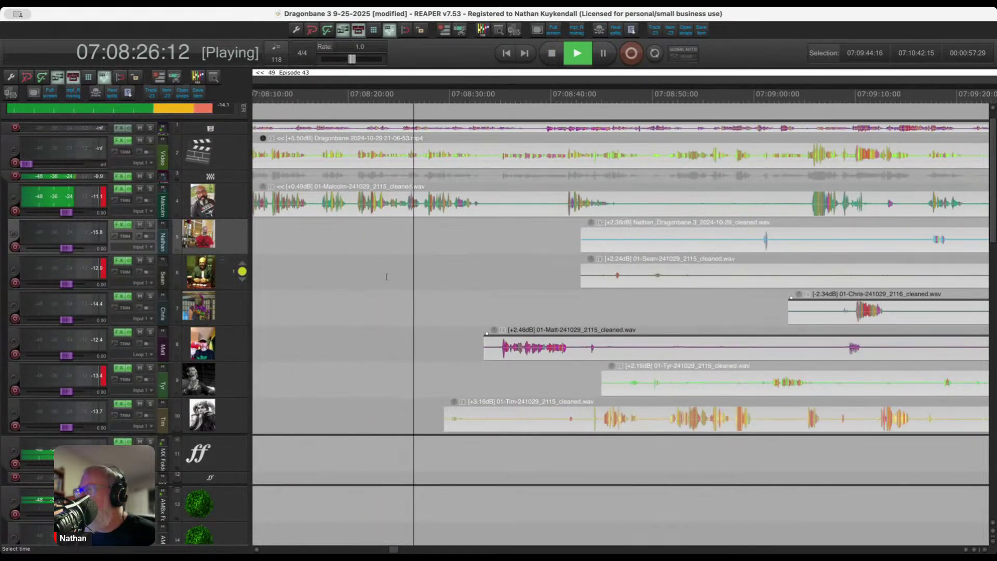
pyautogui.scroll(1, 383, 262)
pyautogui.click(366, 233)
pyautogui.scroll(4, 366, 233)
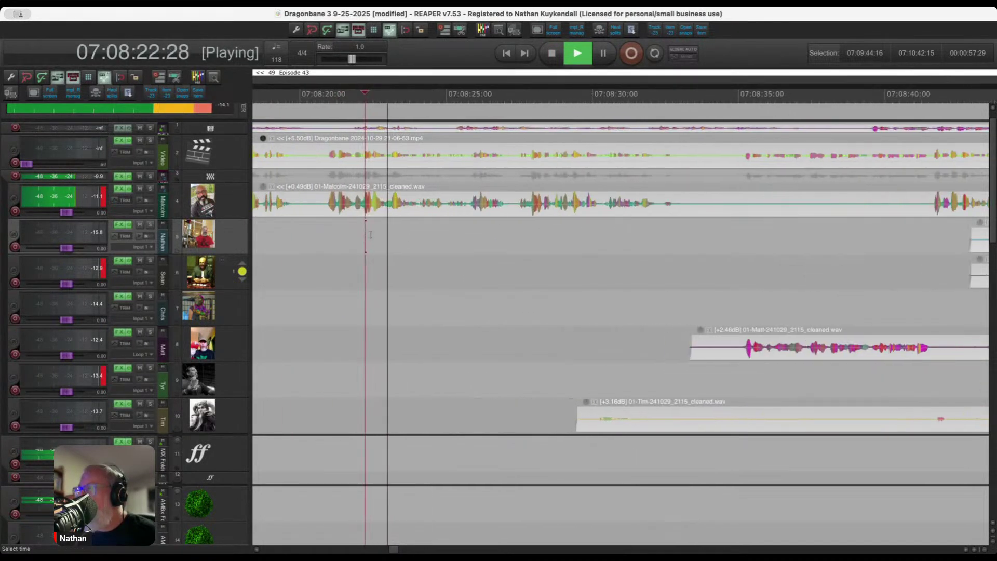
pyautogui.click(422, 213)
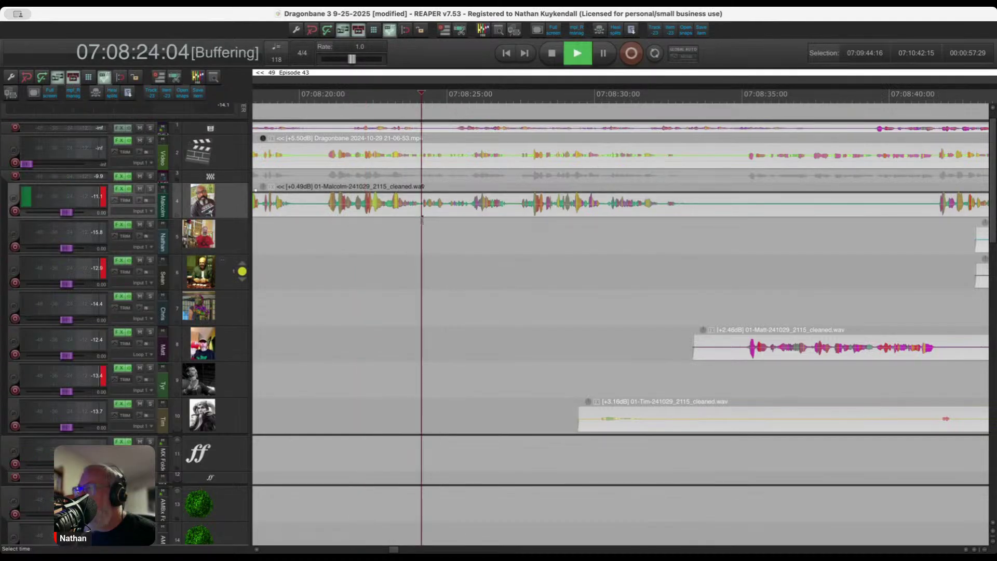
pyautogui.scroll(5, 422, 220)
pyautogui.press('space')
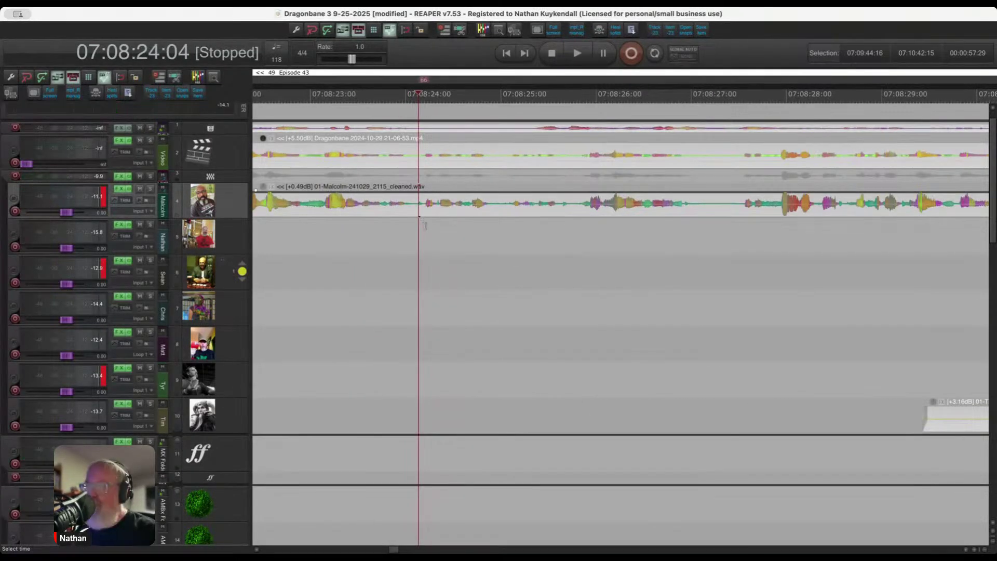
# Add a marker at 07:08:25:24 and select the time between it and the marker at 07:08:24:04.
pyautogui.press('space')
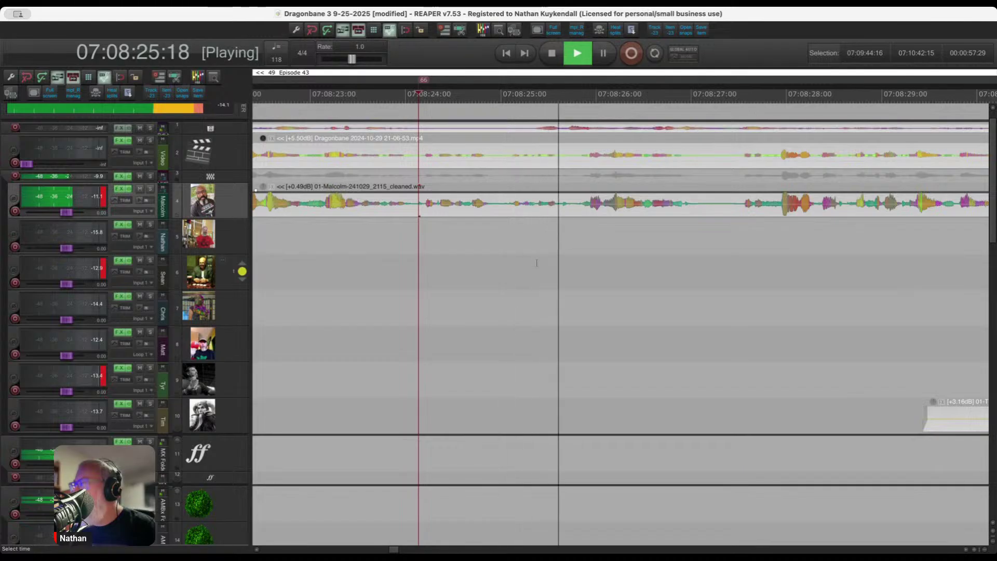
pyautogui.press('space')
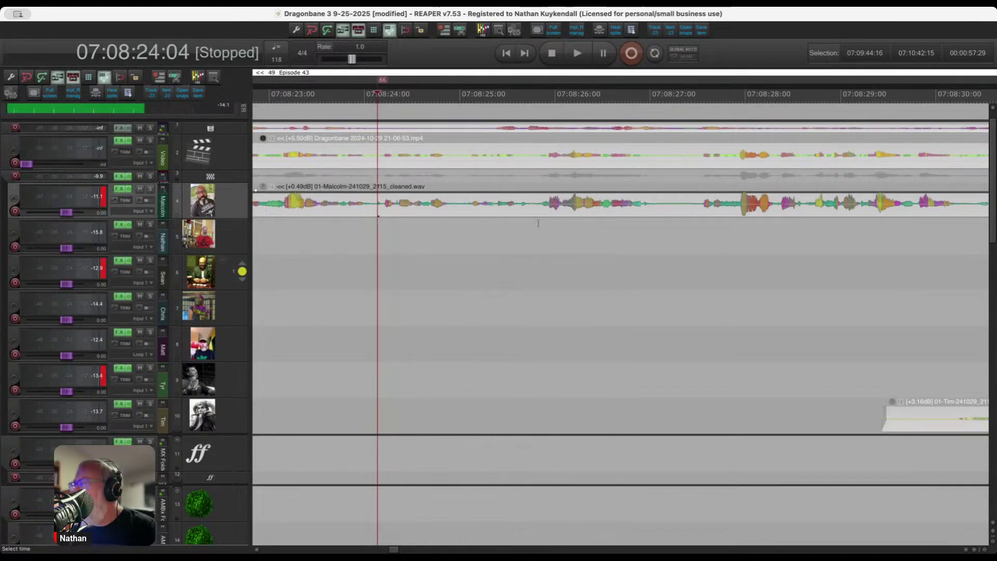
pyautogui.click(538, 223)
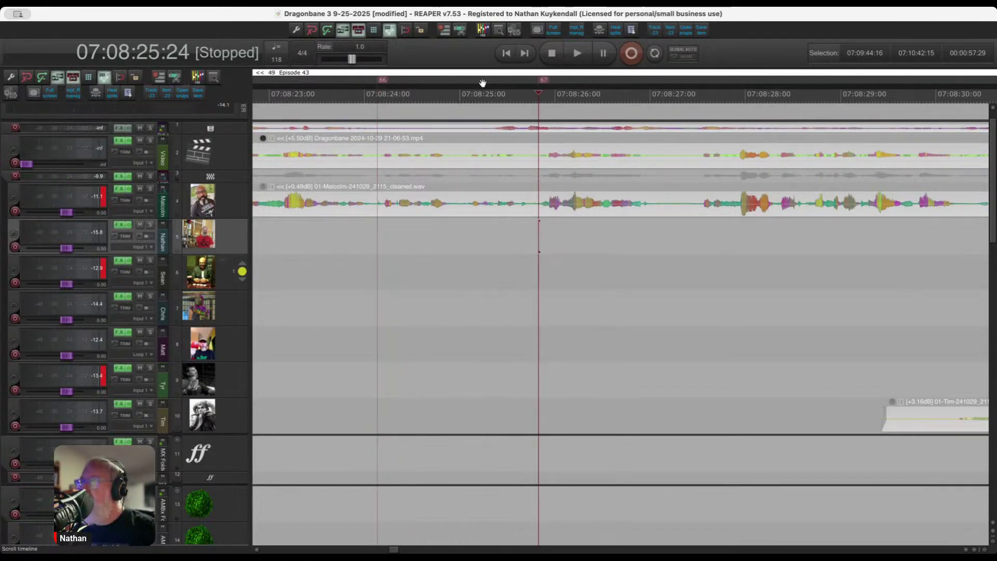
pyautogui.moveTo(538, 244); pyautogui.dragTo(379, 244)
pyautogui.scroll(-4, 429, 211)
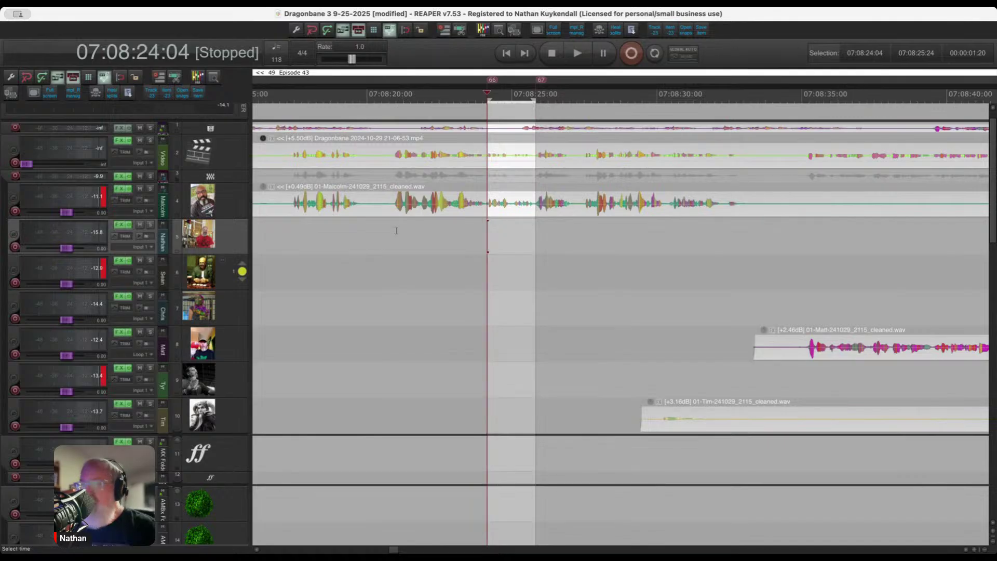
# Audition the transition into the selected passage, playing with loop skip from 07:08:21:00.
pyautogui.press('space')
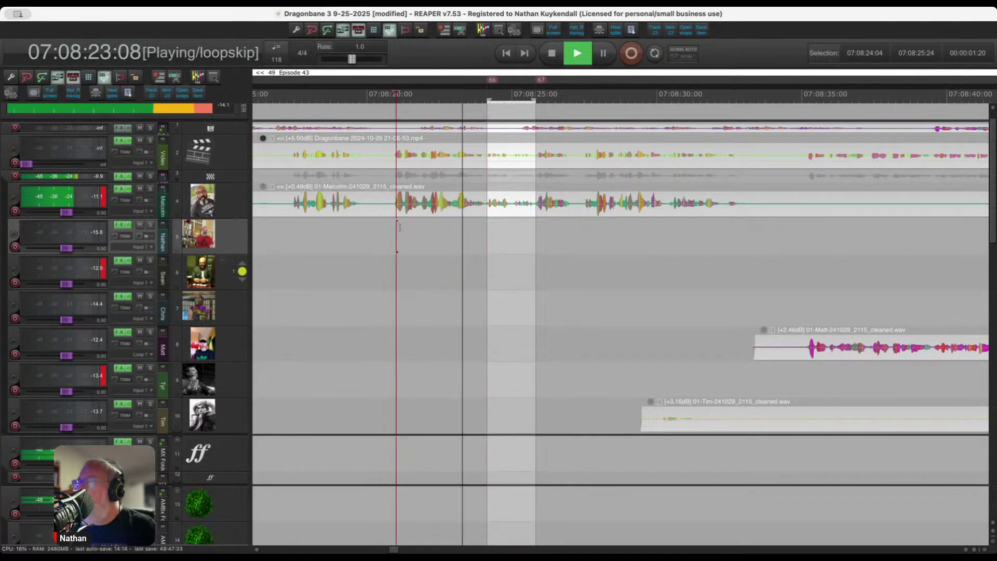
pyautogui.press('space')
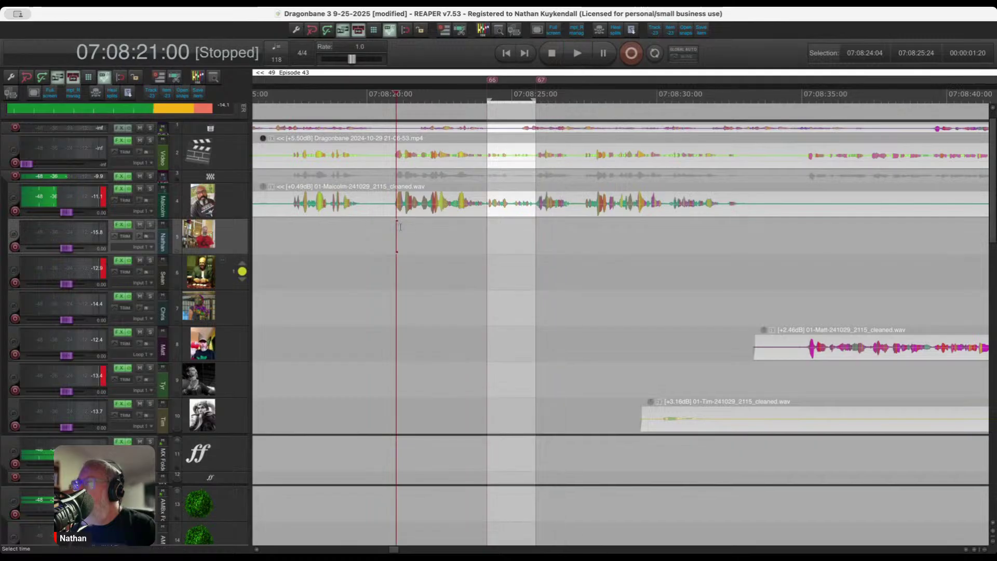
pyautogui.press('space')
pyautogui.scroll(2, 456, 227)
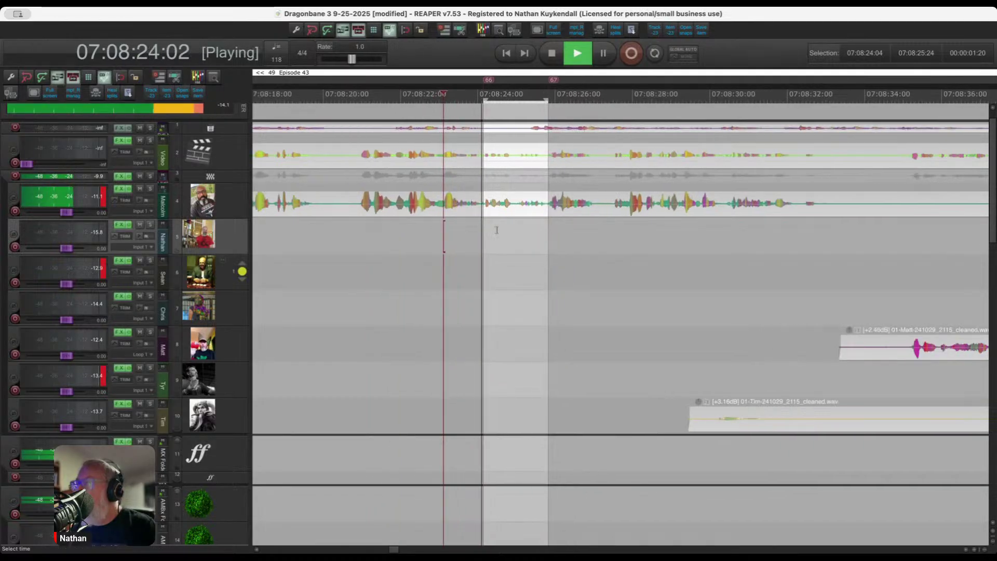
pyautogui.press('space')
pyautogui.scroll(2, 485, 224)
# Replay the dialogue just before the selection and extend the selection's start back to 07:08:23:22.
pyautogui.click(451, 222)
pyautogui.press('space')
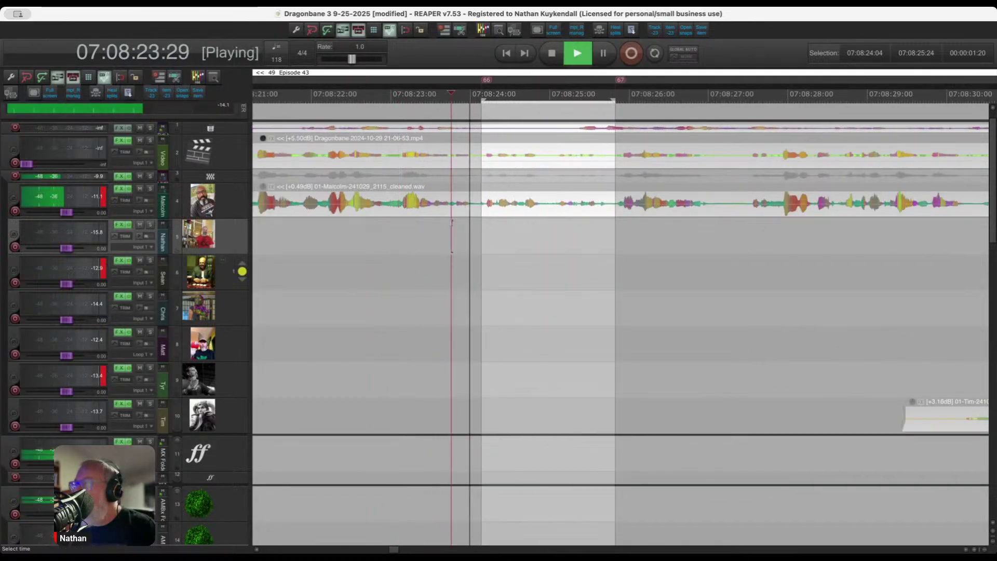
pyautogui.click(450, 216)
pyautogui.scroll(2, 457, 217)
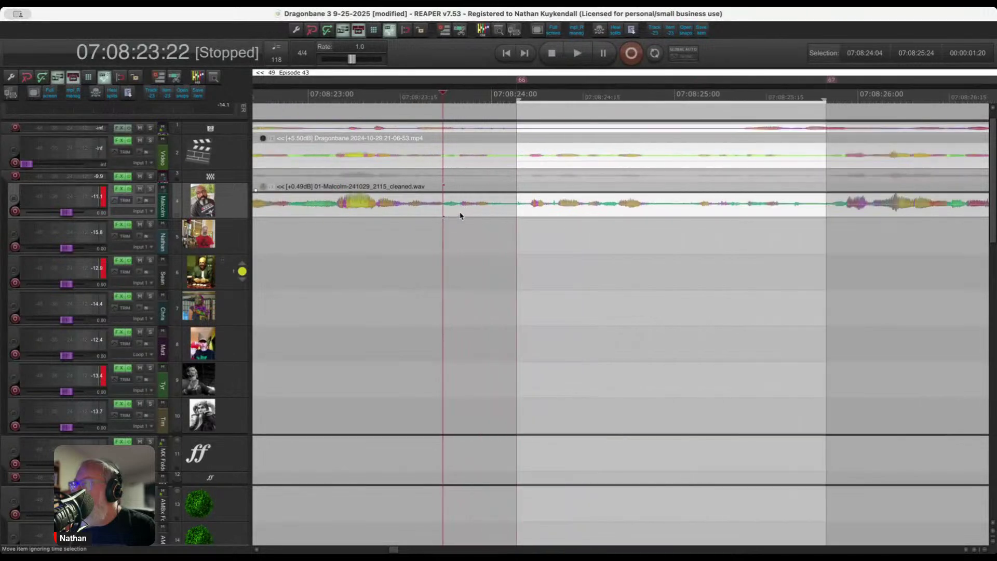
pyautogui.moveTo(518, 98); pyautogui.dragTo(444, 118)
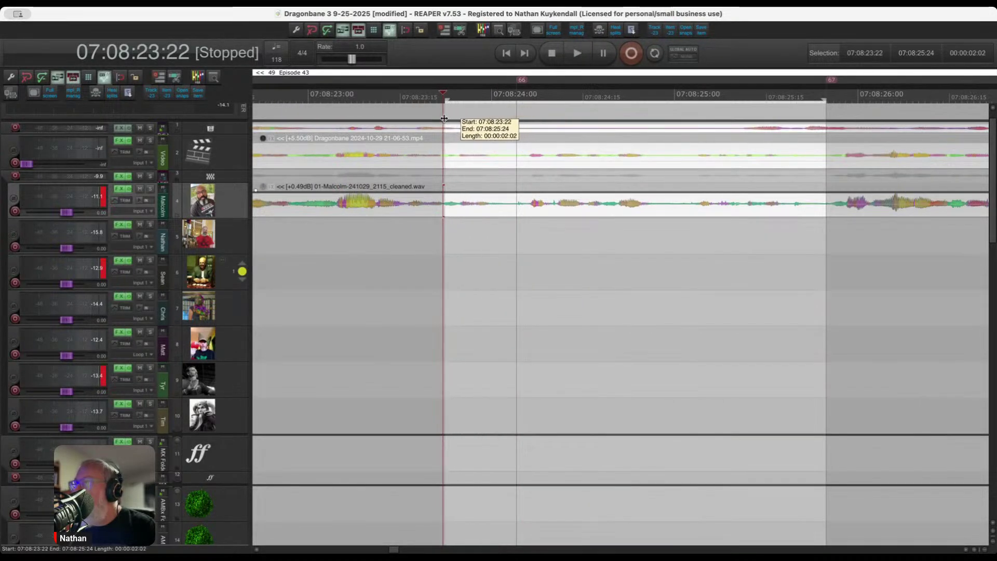
# Audition the adjusted cut twice from 07:08:21:12, playing past the selected passage.
pyautogui.scroll(-3, 502, 157)
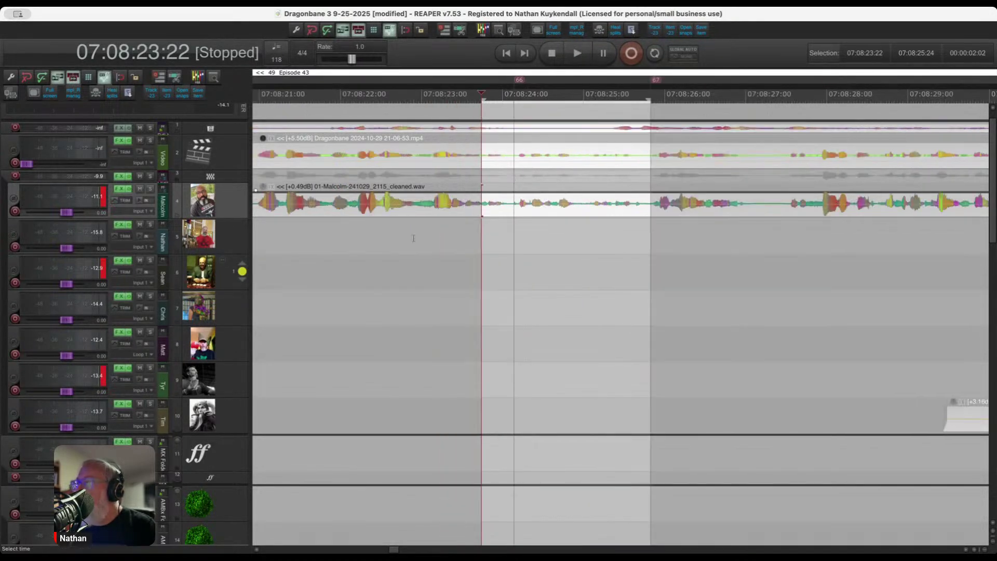
pyautogui.click(373, 251)
pyautogui.click(294, 257)
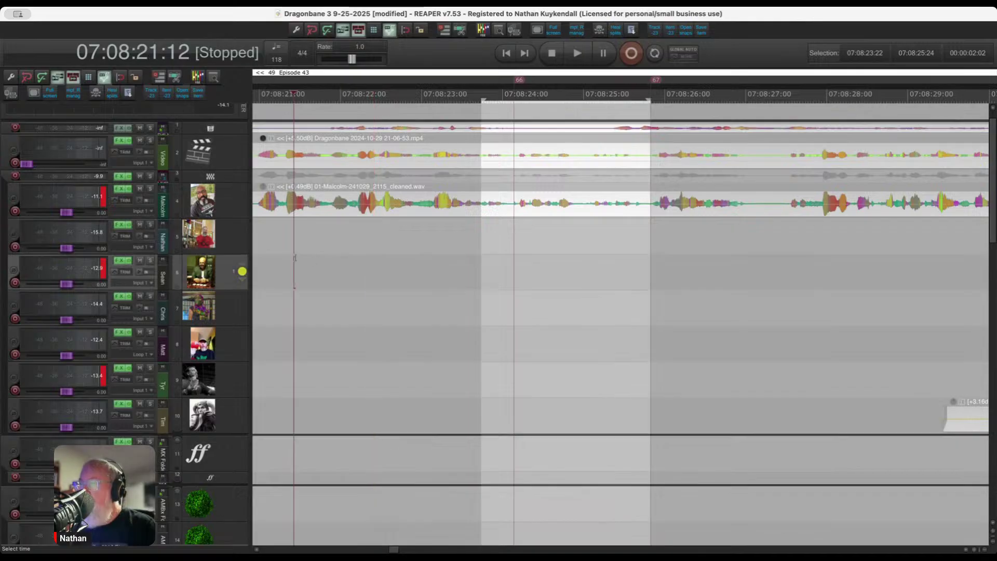
pyautogui.press('space')
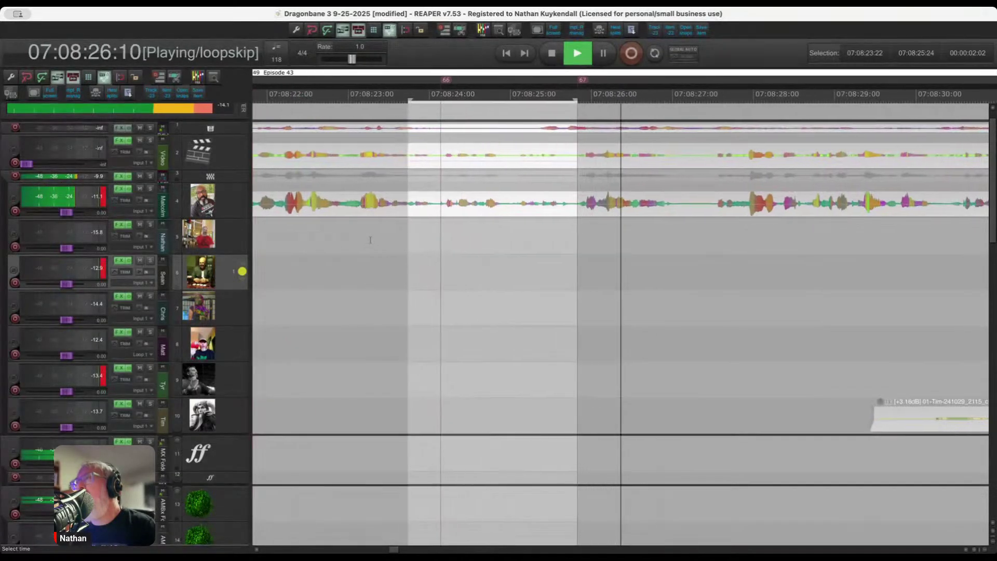
pyautogui.press('space')
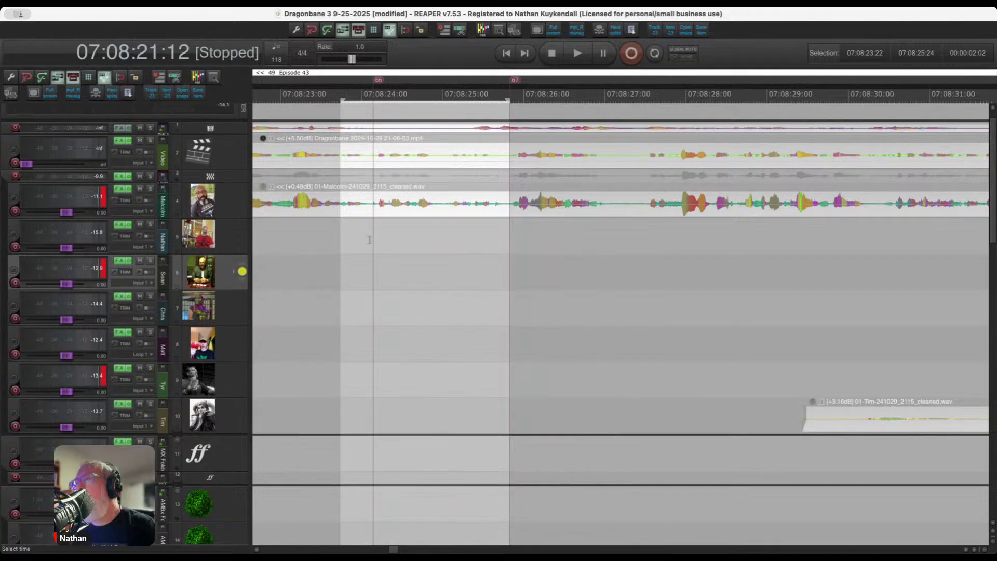
pyautogui.press('space')
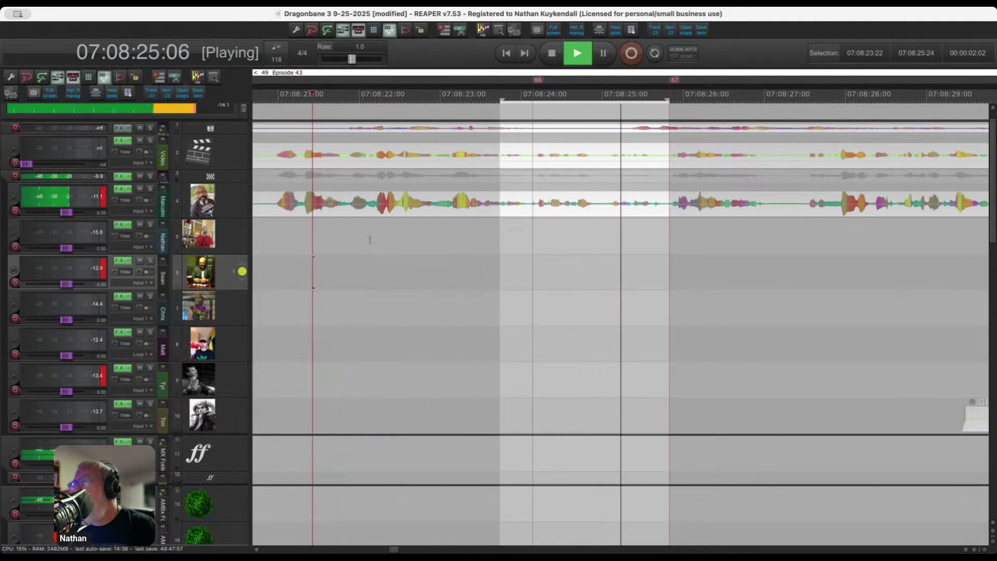
pyautogui.press('space')
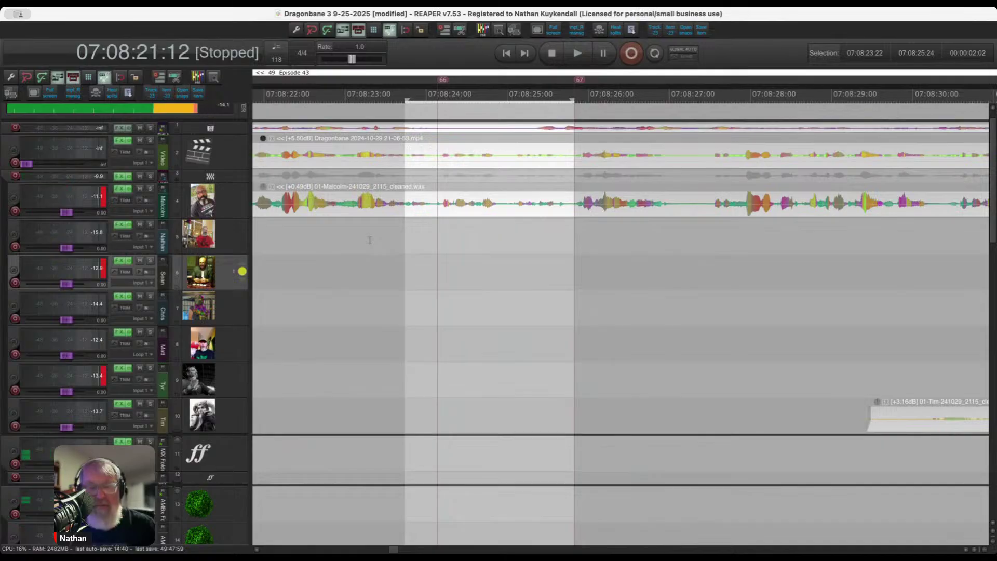
# Ripple-delete the selected time from 07:08:23:22 to 07:08:25:24 across all tracks and play over the edit.
pyautogui.hotkey('ctrl', 'Delete')
pyautogui.click(327, 240)
pyautogui.press('space')
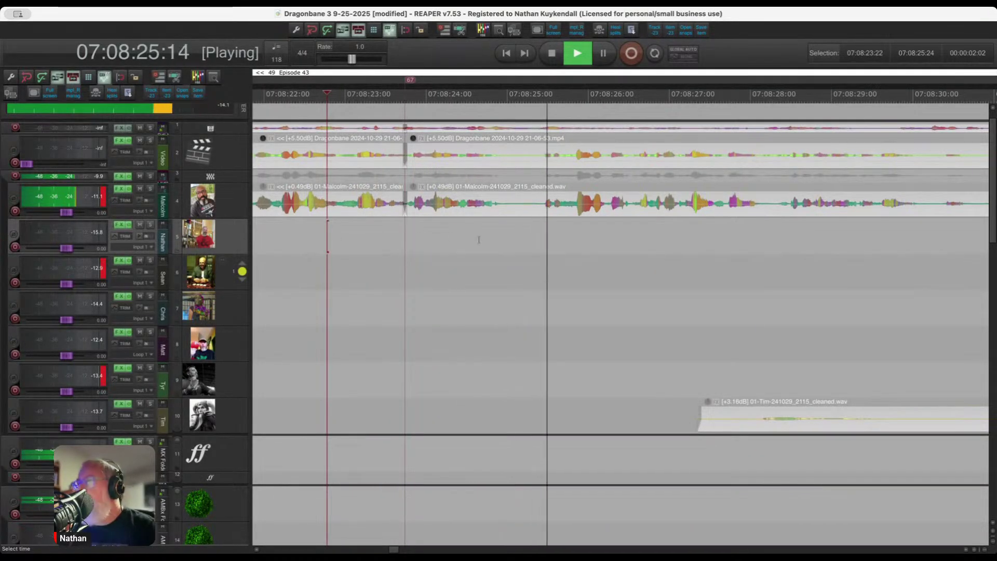
# Remove the start of the track 10 clip up to 07:08:37:11.
pyautogui.scroll(-5, 478, 237)
pyautogui.scroll(-2, 461, 239)
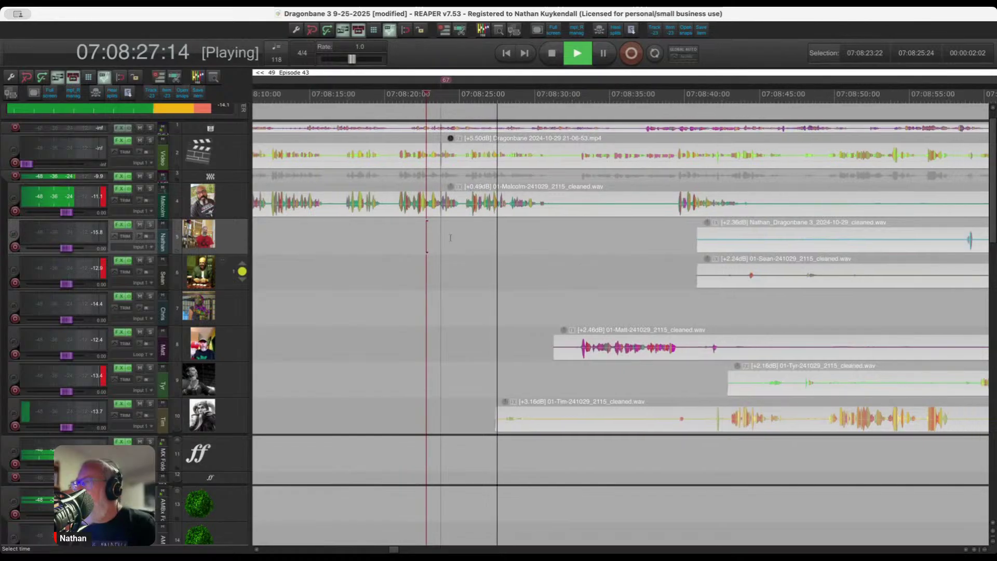
pyautogui.scroll(1, 525, 244)
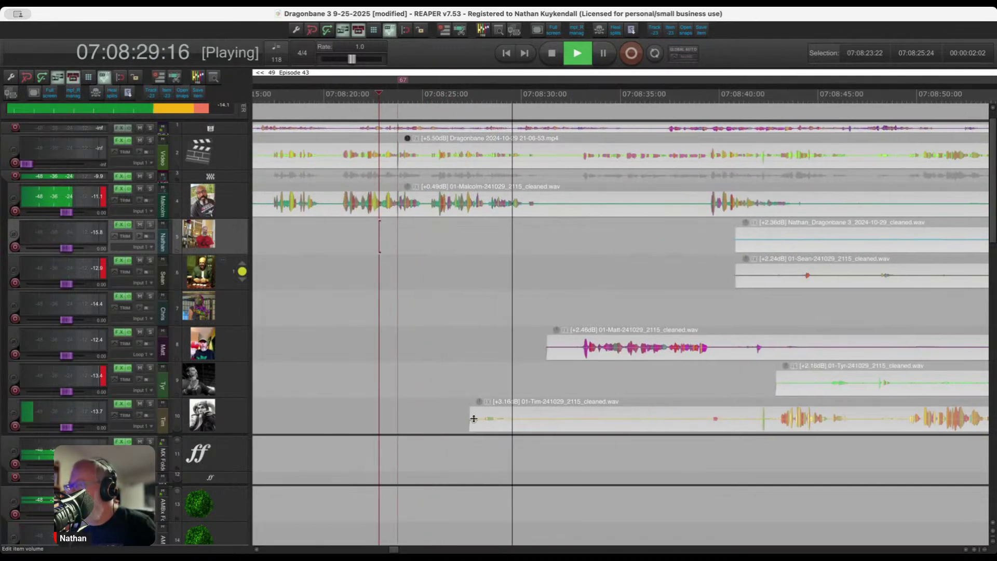
pyautogui.moveTo(442, 418); pyautogui.dragTo(665, 420)
pyautogui.scroll(-1, 587, 276)
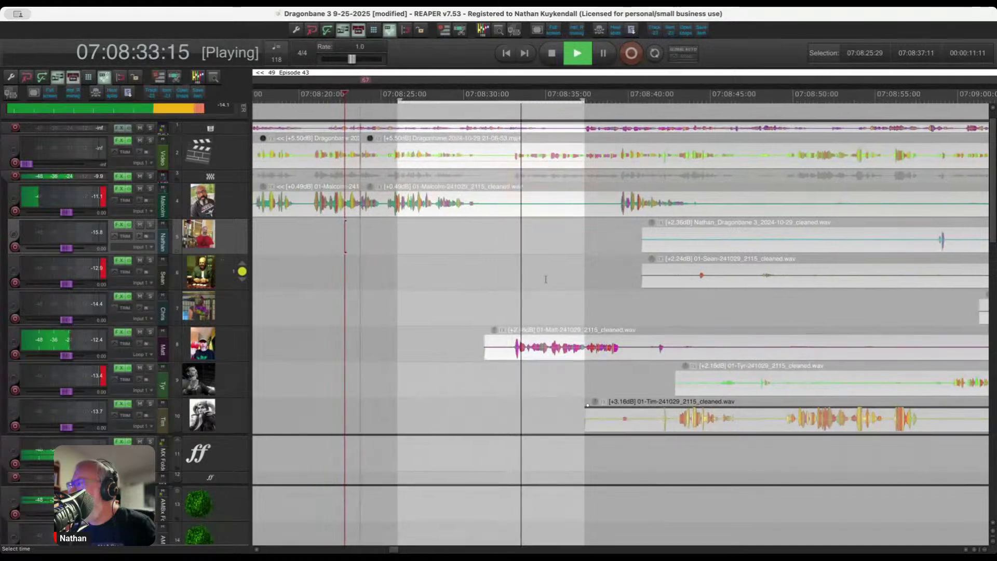
# Replay the track 8 dialogue from about 07:08:35:09 and stop playback.
pyautogui.scroll(3, 491, 283)
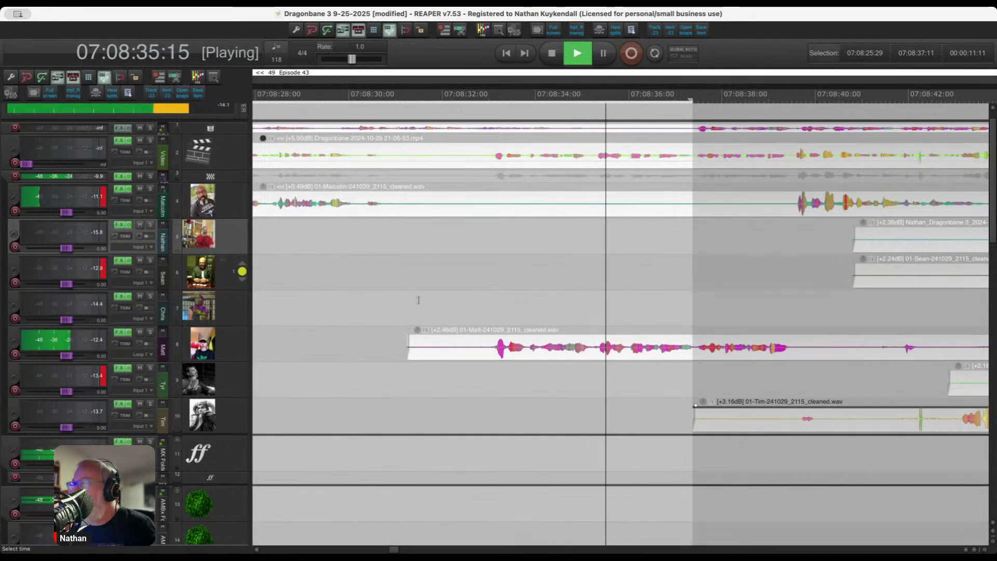
pyautogui.click(597, 312)
pyautogui.press('space')
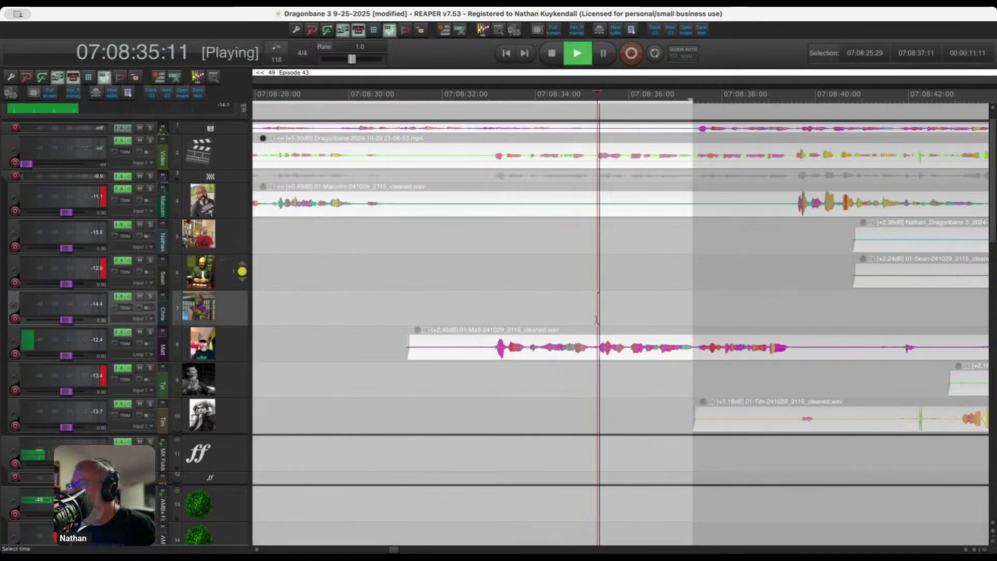
pyautogui.press('space')
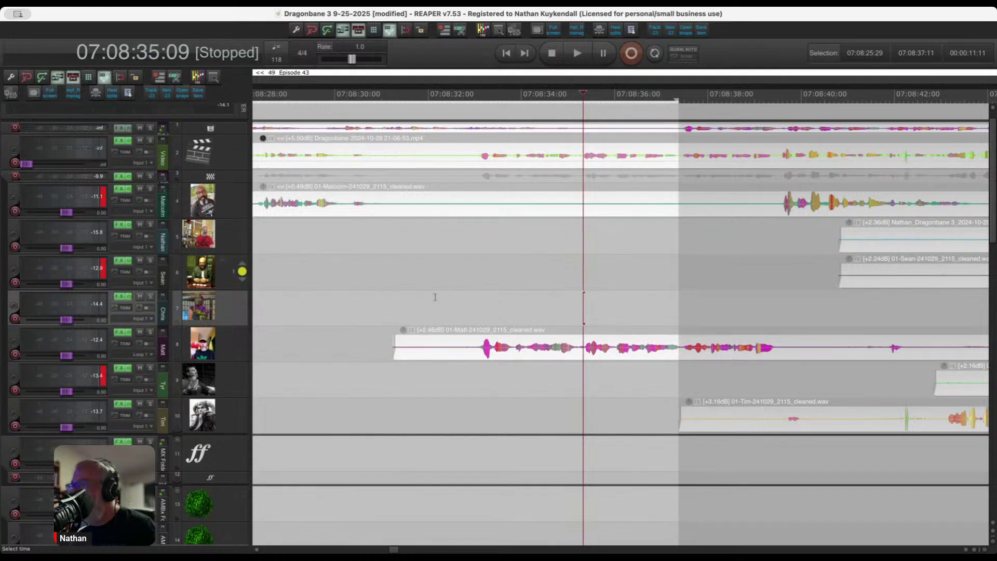
# Ripple-delete the time from 07:08:31:17 to 07:08:35:07 across all tracks and play over the edit.
pyautogui.moveTo(434, 300); pyautogui.dragTo(578, 362)
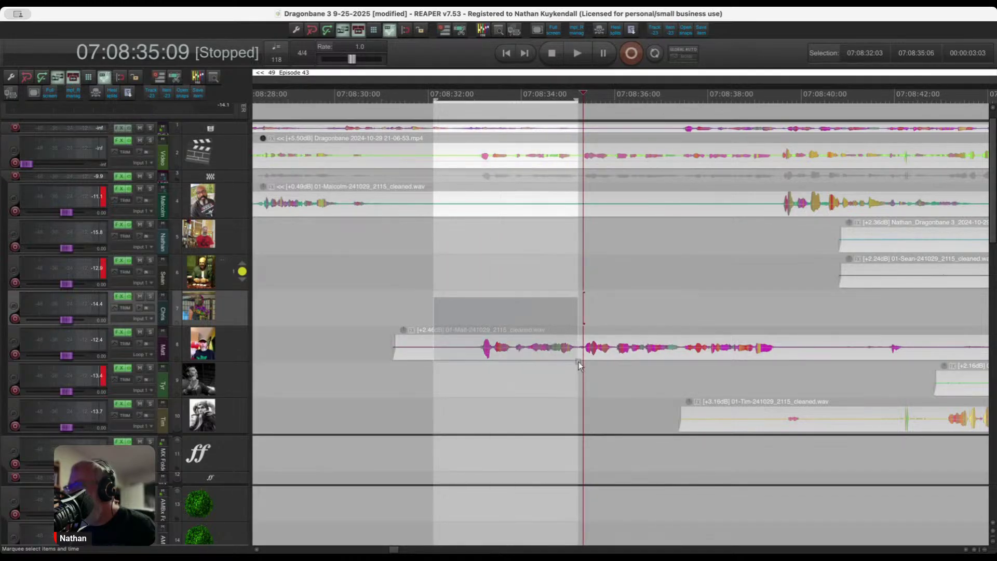
pyautogui.moveTo(409, 306); pyautogui.dragTo(580, 363)
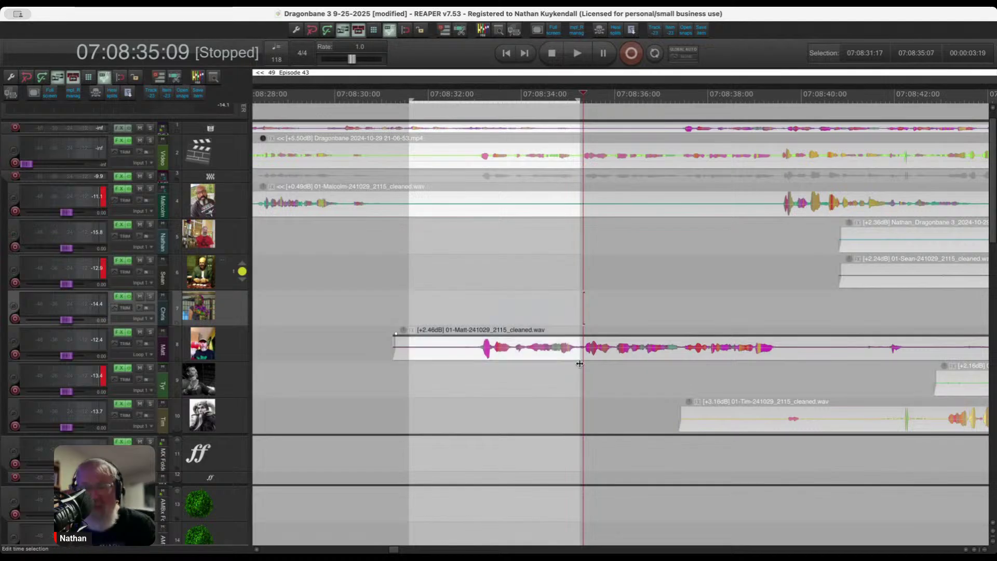
pyautogui.hotkey('ctrl', 'Delete')
pyautogui.click(360, 287)
pyautogui.press('space')
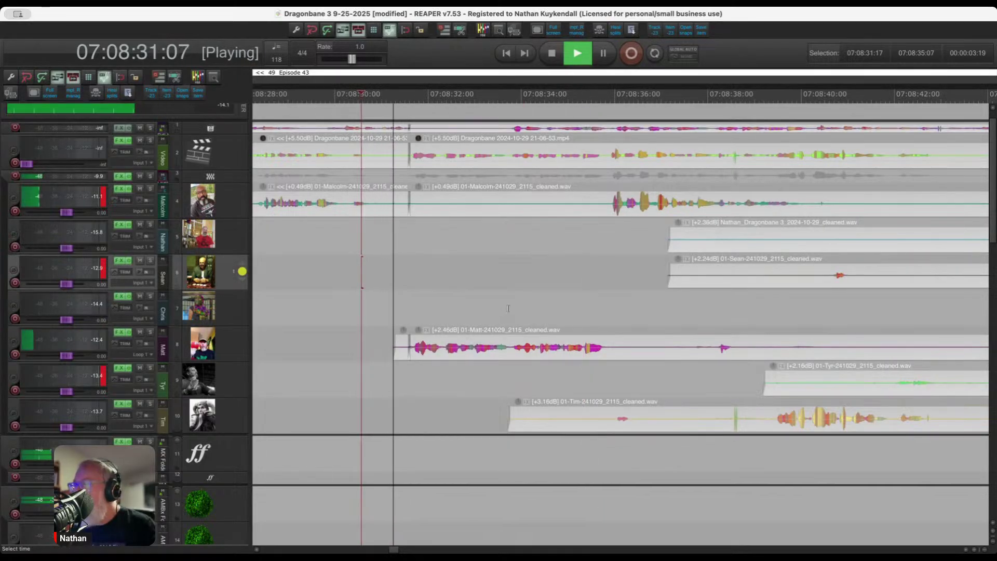
pyautogui.scroll(-2, 579, 319)
pyautogui.scroll(1, 579, 319)
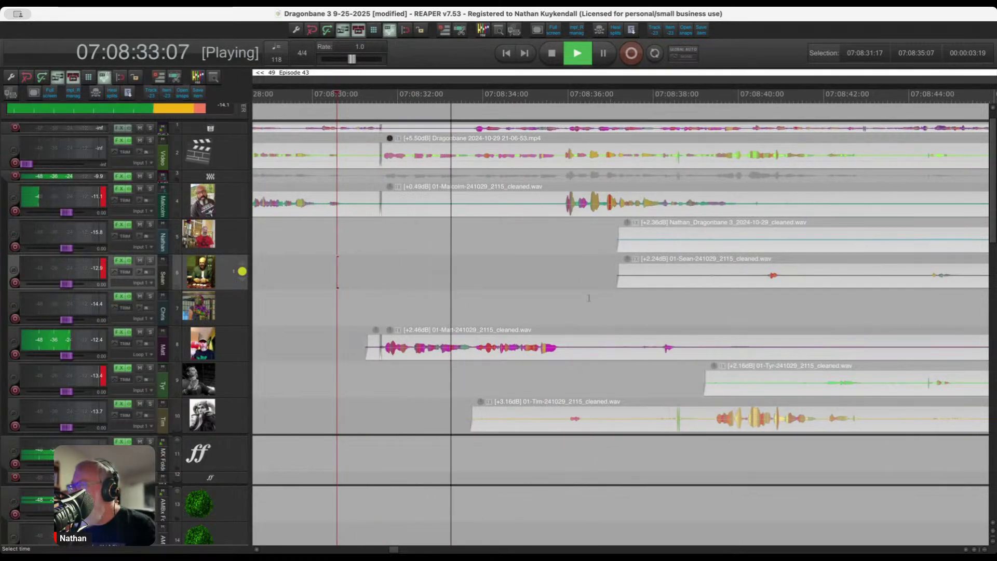
# Remove the start of the track 5 clip up to 07:08:53:11.
pyautogui.scroll(-5, 589, 298)
pyautogui.moveTo(547, 234); pyautogui.dragTo(806, 245)
pyautogui.press('Delete')
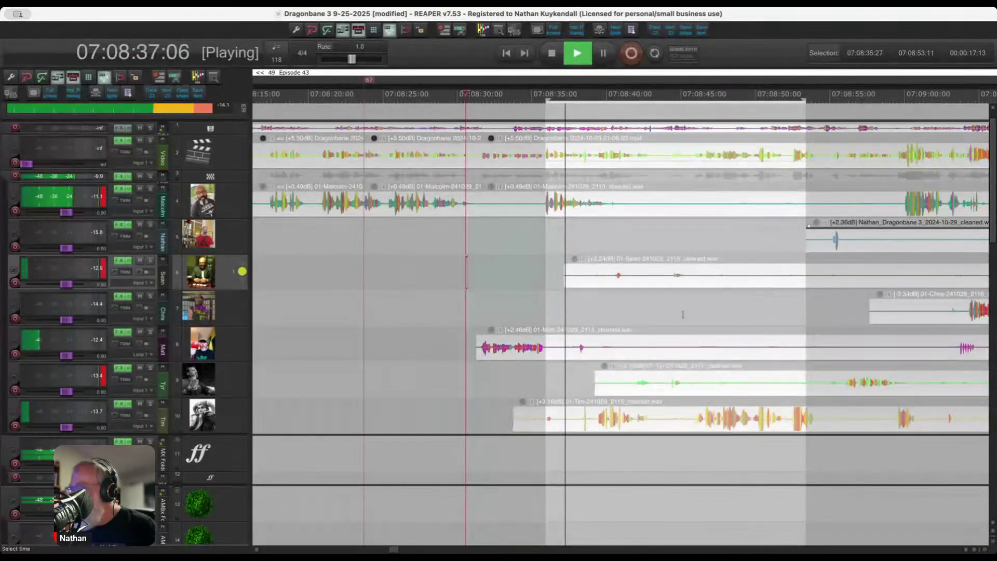
pyautogui.hscroll(3, 606, 313)
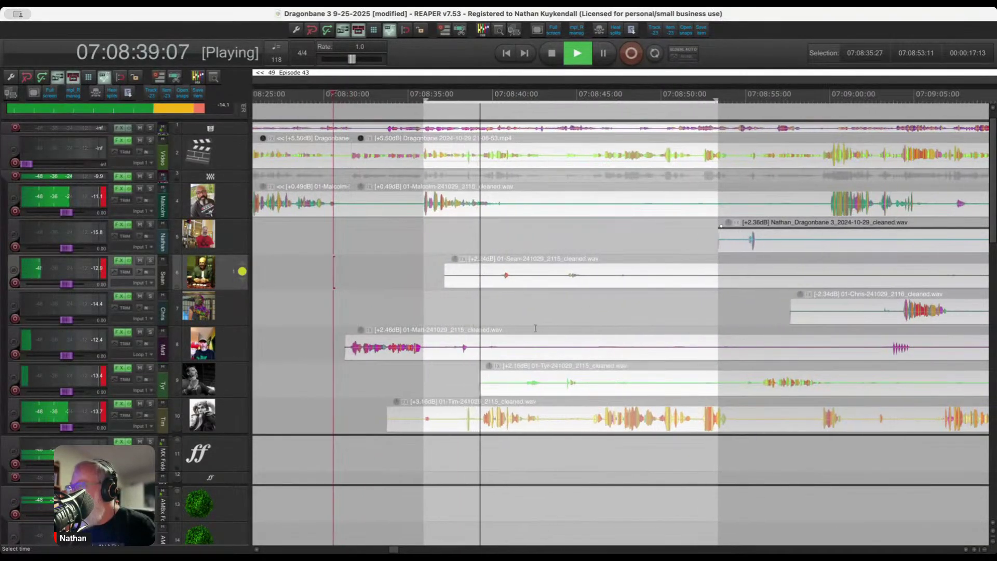
# Remove the start of the track 10 clip up to 07:08:39:06 and of the track 9 clip up to 07:08:44:06.
pyautogui.scroll(1, 606, 313)
pyautogui.moveTo(377, 421); pyautogui.dragTo(480, 429)
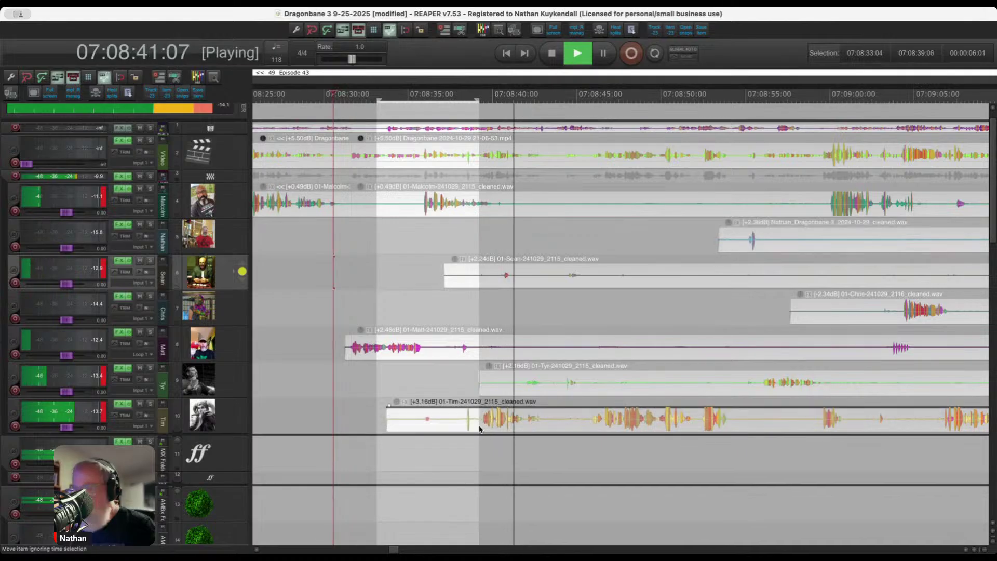
pyautogui.press('Delete')
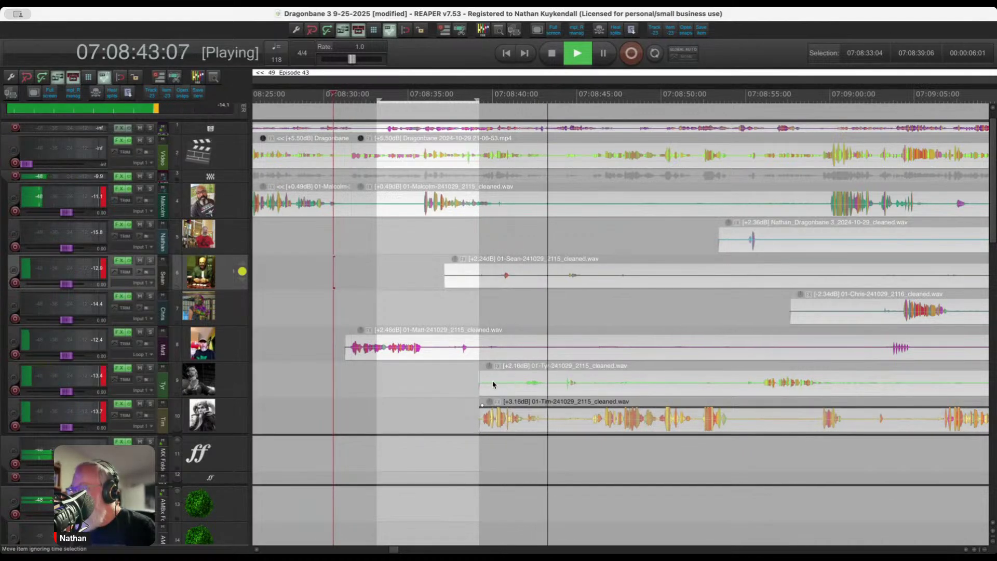
pyautogui.moveTo(466, 385); pyautogui.dragTo(562, 391)
pyautogui.press('Delete')
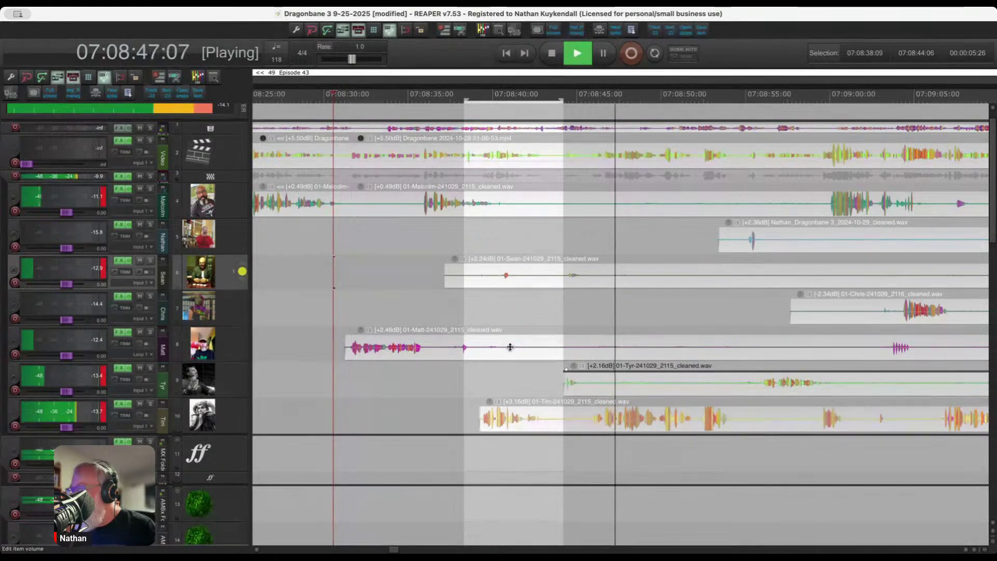
# Cut the silent part of the track 8 clip from 07:08:39:09 to 07:09:02:10 and replay from about 07:08:39.
pyautogui.moveTo(481, 345); pyautogui.dragTo(869, 345)
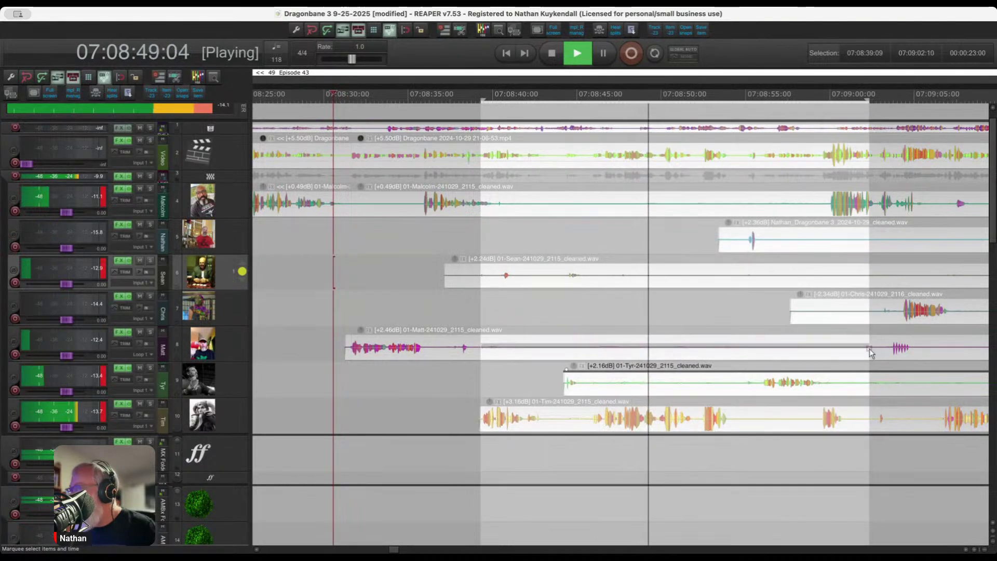
pyautogui.press('Delete')
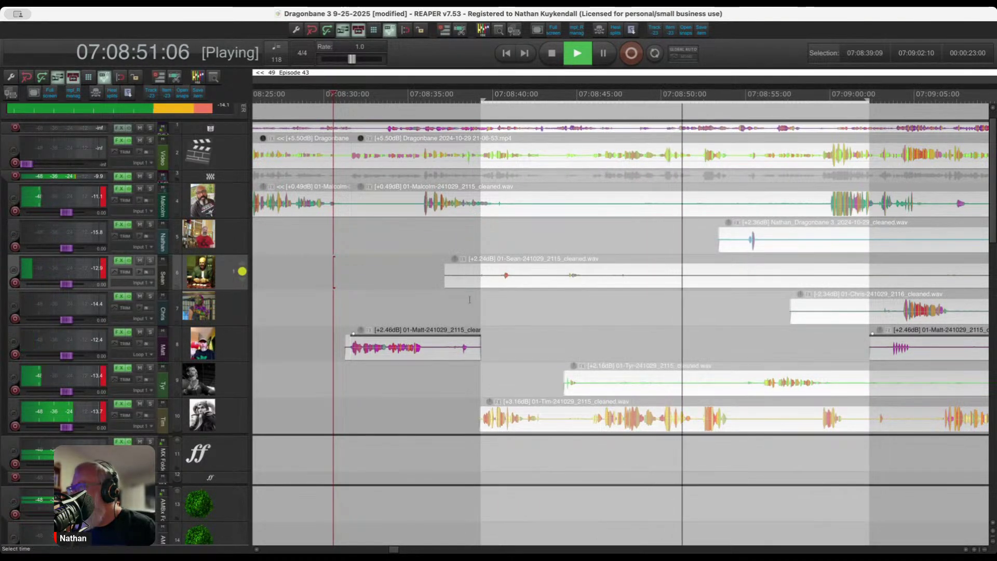
pyautogui.press('Down')
pyautogui.scroll(3, 386, 269)
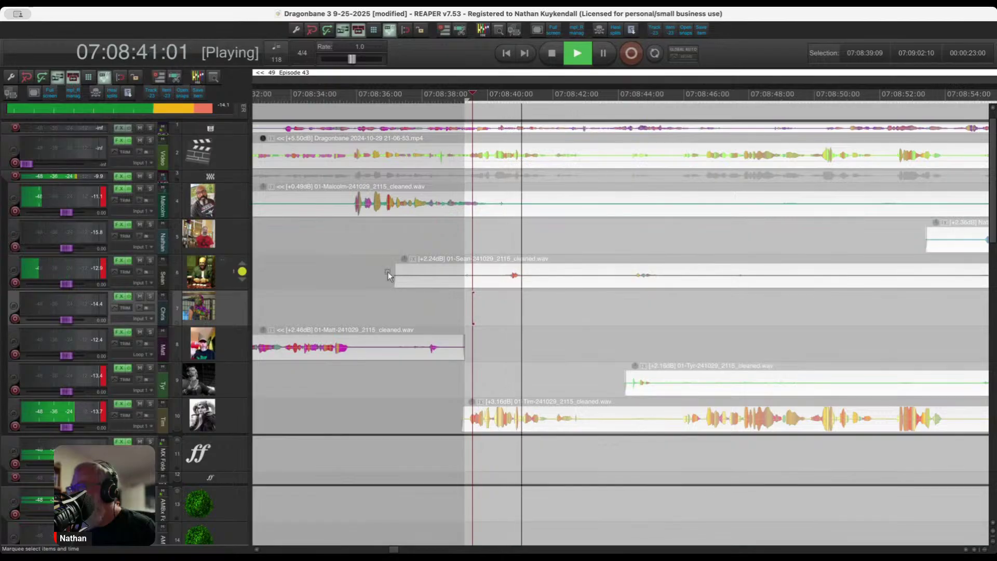
# Remove the start of the track 6 clip up to 07:08:43:27, and extend the removal to 07:08:53:02.
pyautogui.moveTo(386, 270); pyautogui.dragTo(615, 275)
pyautogui.press('Delete')
pyautogui.scroll(-2, 567, 271)
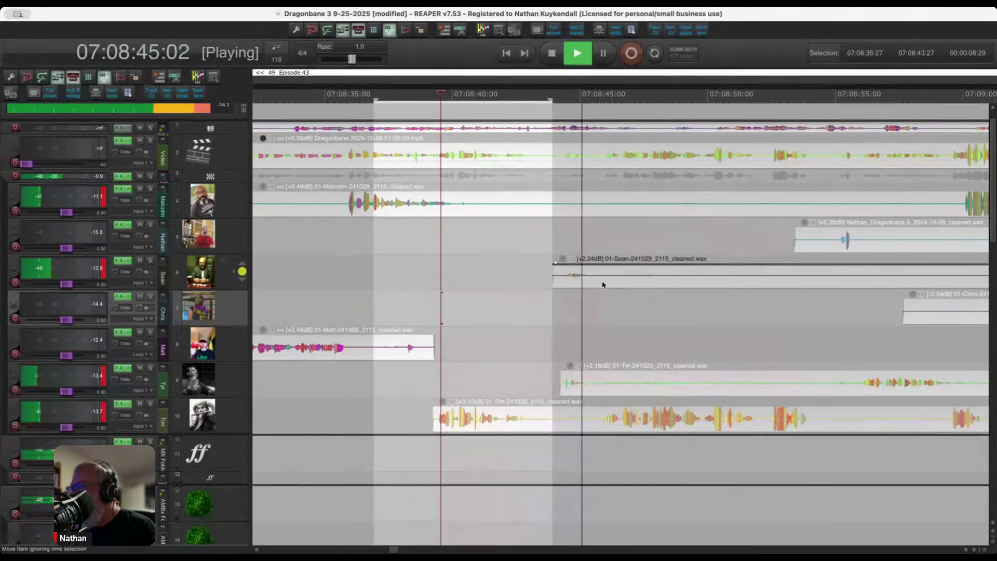
pyautogui.moveTo(515, 274); pyautogui.dragTo(784, 283)
pyautogui.press('Delete')
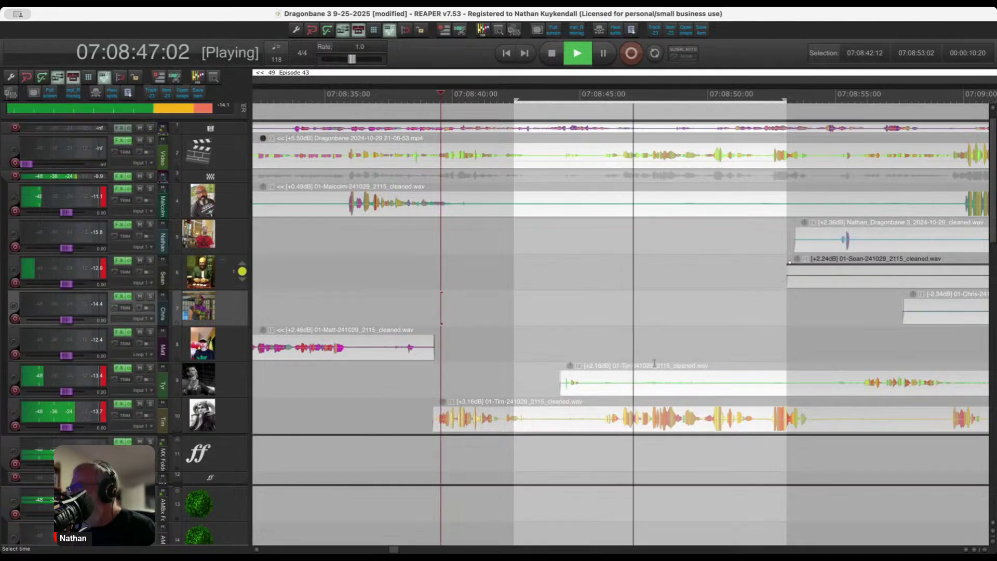
# Cut the silent part of the track 9 clip from 07:08:45:20 to 07:08:54:21.
pyautogui.moveTo(597, 380); pyautogui.dragTo(828, 388)
pyautogui.press('Delete')
pyautogui.scroll(-5, 634, 325)
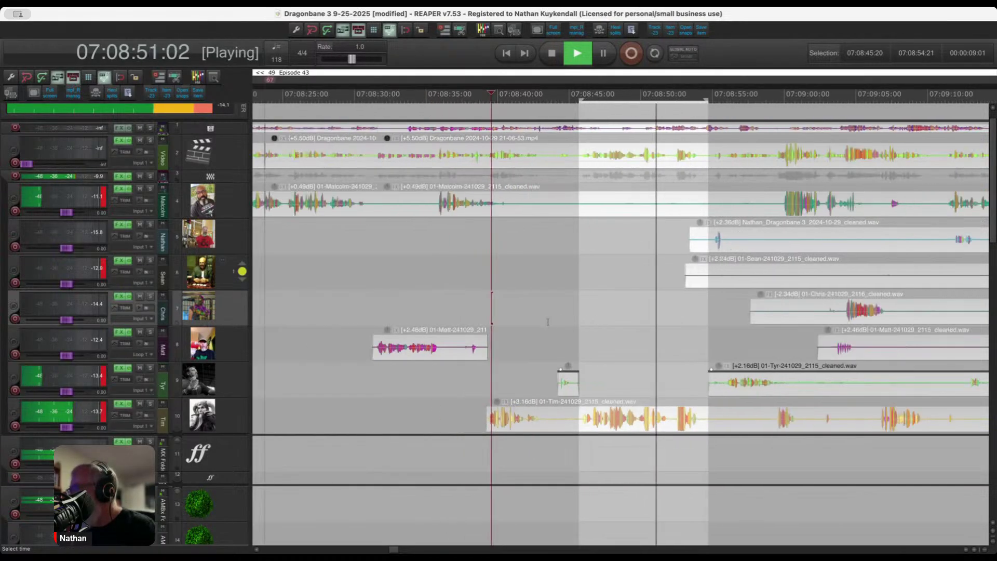
# Remove the starts of the track 6 and track 7 clips up to 07:09:02:18.
pyautogui.scroll(2, 652, 327)
pyautogui.scroll(4, 623, 291)
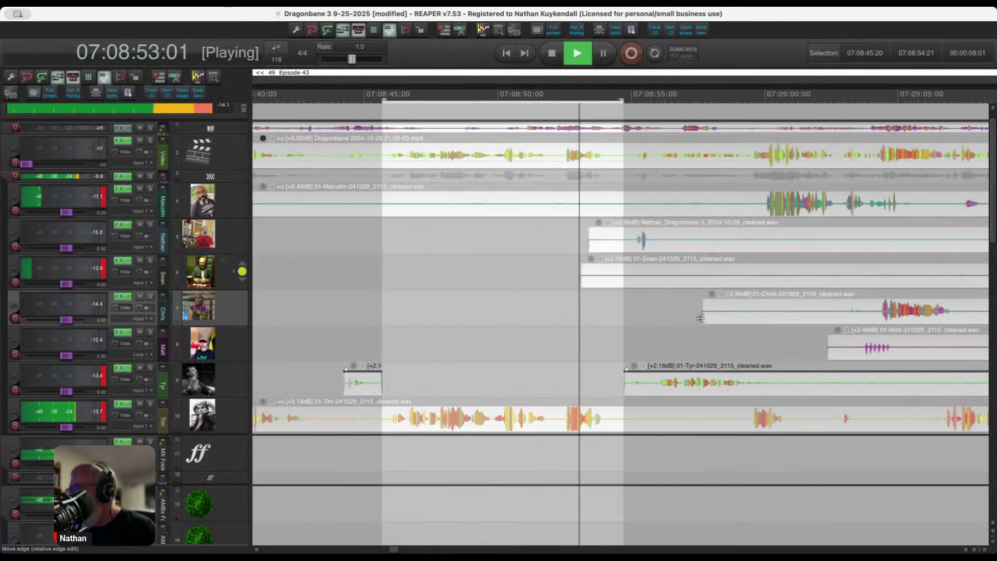
pyautogui.moveTo(492, 270); pyautogui.dragTo(892, 314)
pyautogui.press('Delete')
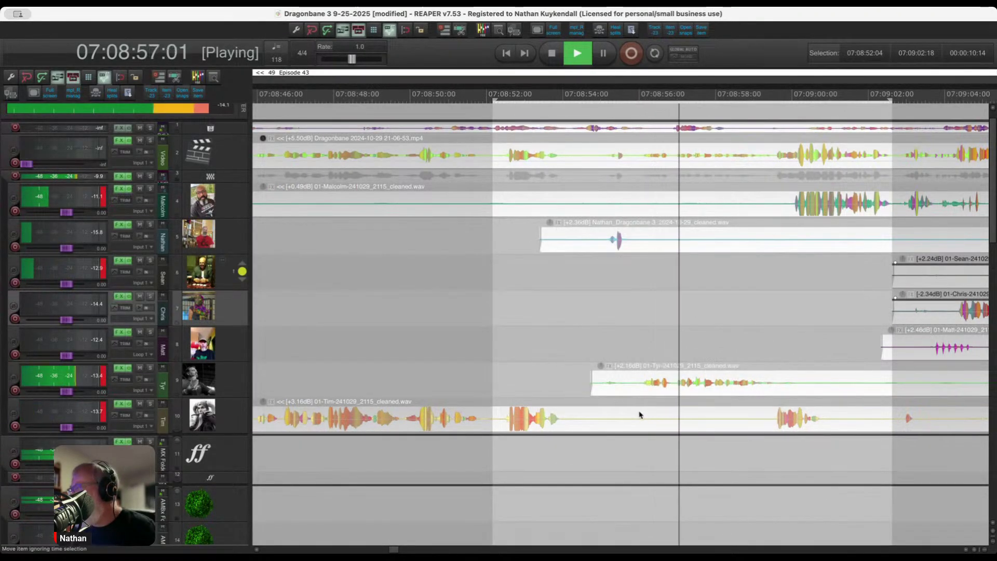
# Cut the silent part of the track 10 clip from 07:08:54:11 to 07:08:59:10.
pyautogui.moveTo(580, 419); pyautogui.dragTo(769, 421)
pyautogui.press('Delete')
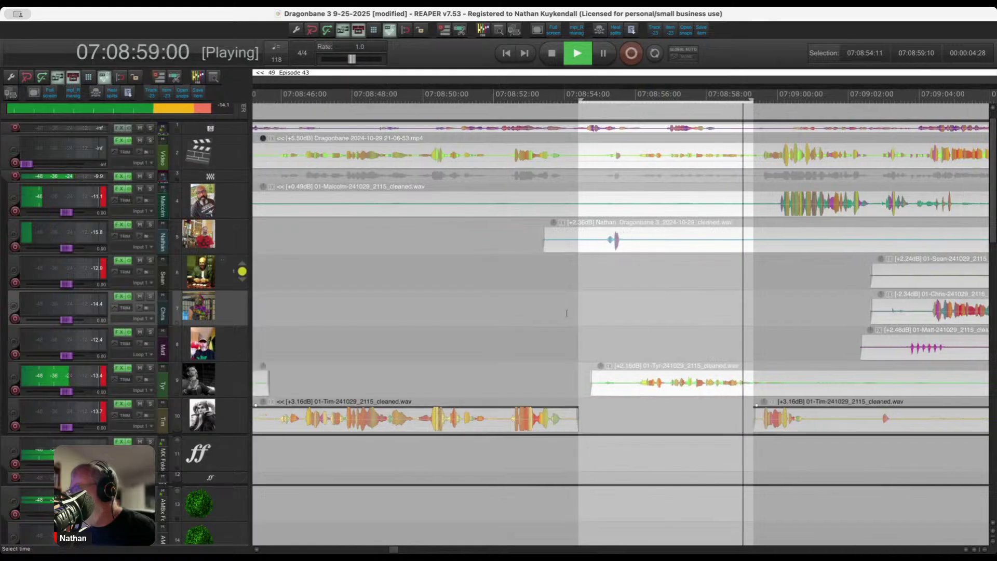
pyautogui.scroll(-4, 699, 343)
pyautogui.scroll(4, 699, 343)
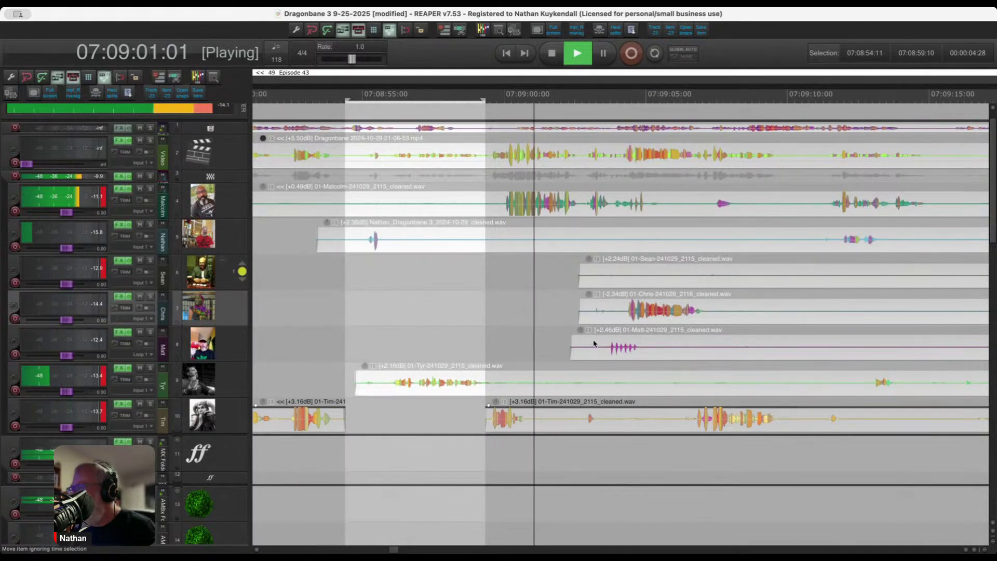
# Cut track 9 from 07:09:00:12 to 07:09:12:12 and tracks 6, 7 and 8 from 07:09:07:18 to 07:09:15:09.
pyautogui.moveTo(517, 382); pyautogui.dragTo(858, 379)
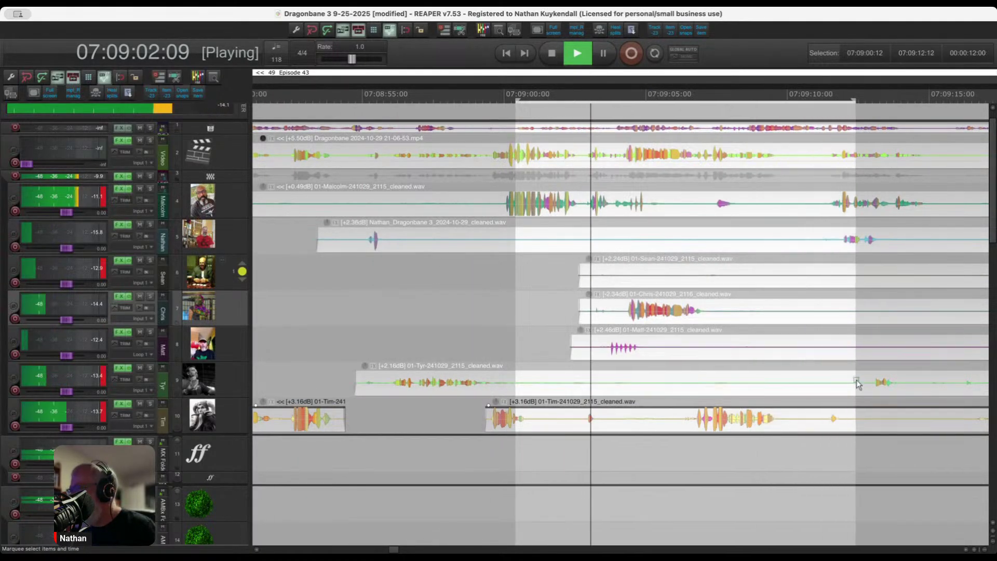
pyautogui.press('Delete')
pyautogui.moveTo(721, 283); pyautogui.dragTo(939, 291)
pyautogui.press('Delete')
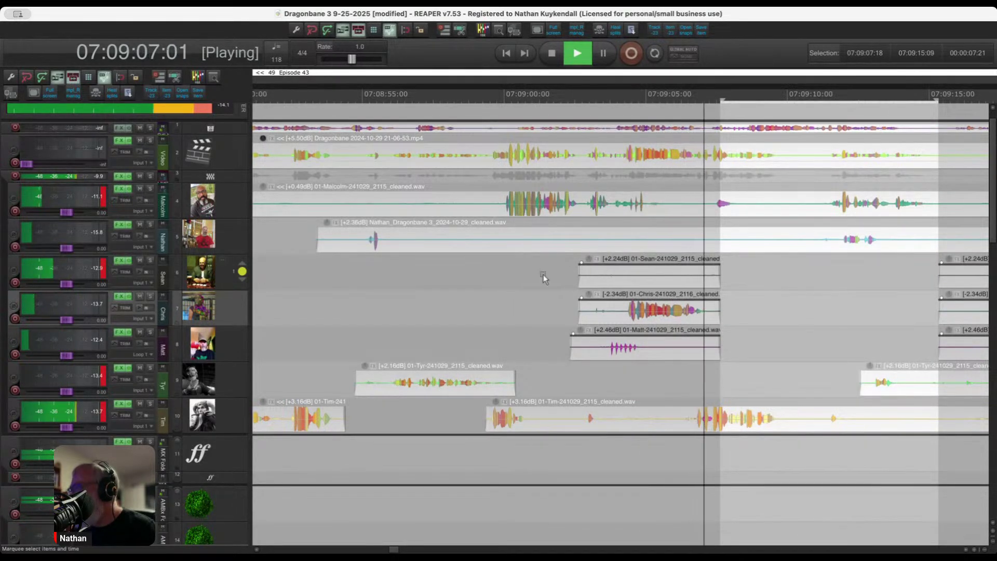
# Delete the short silent track 6 clip before 07:09:07:18 and remove the start of the track 7 clip up to 07:09:03:26.
pyautogui.moveTo(541, 276); pyautogui.dragTo(759, 276)
pyautogui.press('Delete')
pyautogui.moveTo(554, 298); pyautogui.dragTo(614, 316)
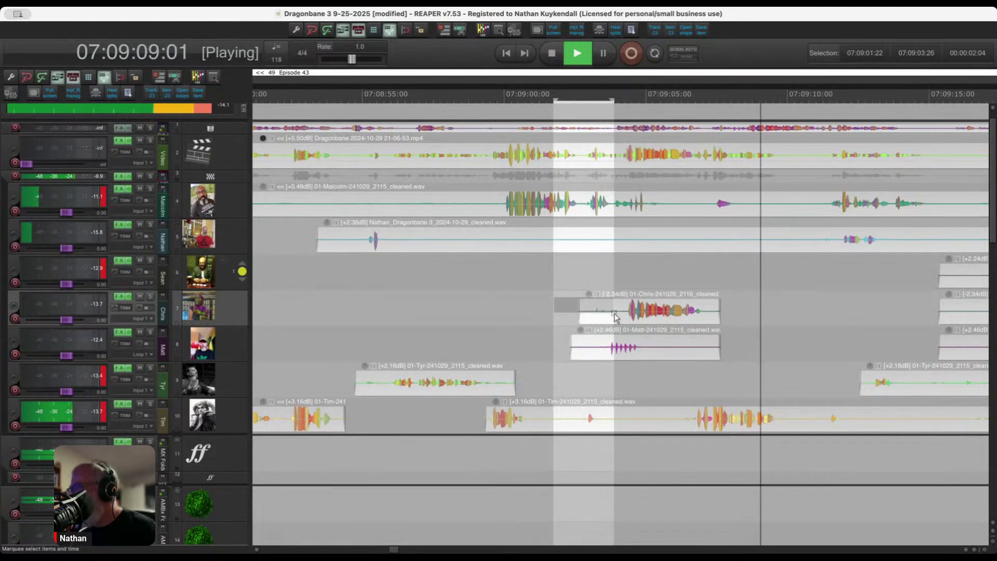
pyautogui.press('Delete')
# Cut the silent stretch of track 10 ending at about 07:09:06, and cut track 4 from 07:09:07:07 to 07:09:08:09.
pyautogui.click(672, 387)
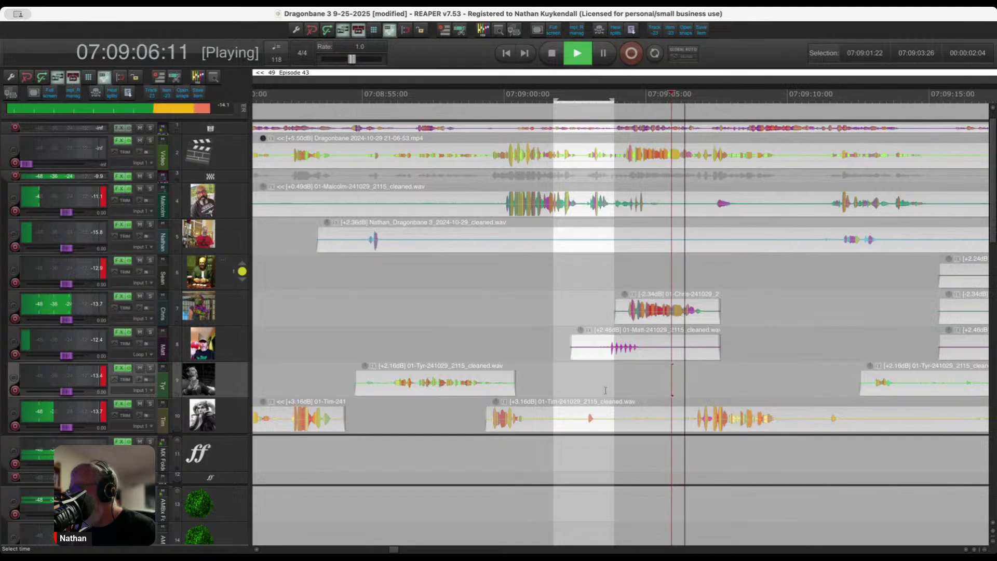
pyautogui.scroll(2, 632, 415)
pyautogui.moveTo(603, 413); pyautogui.dragTo(696, 428)
pyautogui.press('Delete')
pyautogui.moveTo(745, 207); pyautogui.dragTo(788, 210)
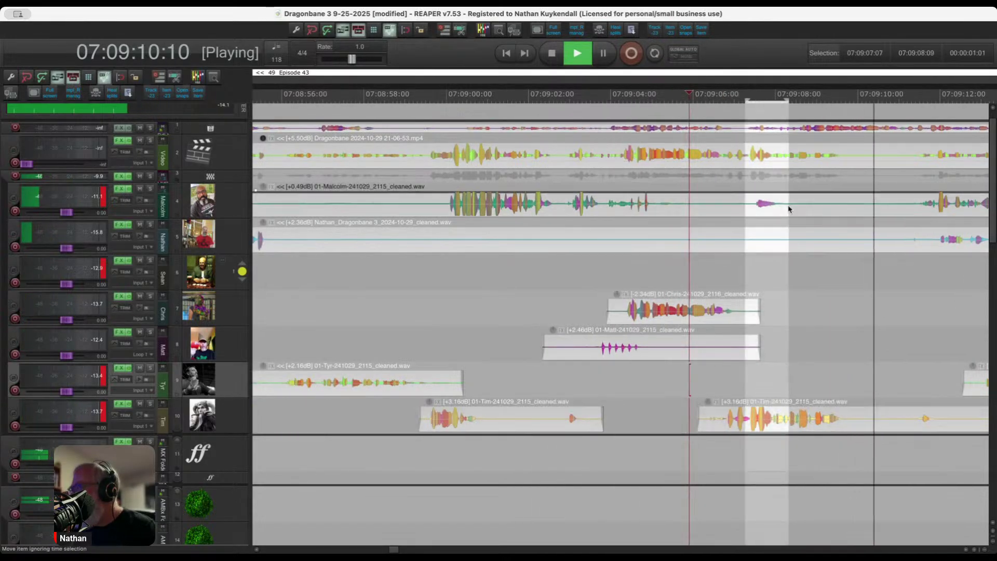
pyautogui.press('Delete')
# Cut the silent part of the track 10 clip from 07:09:12:22 to 07:09:24:01.
pyautogui.scroll(-4, 585, 256)
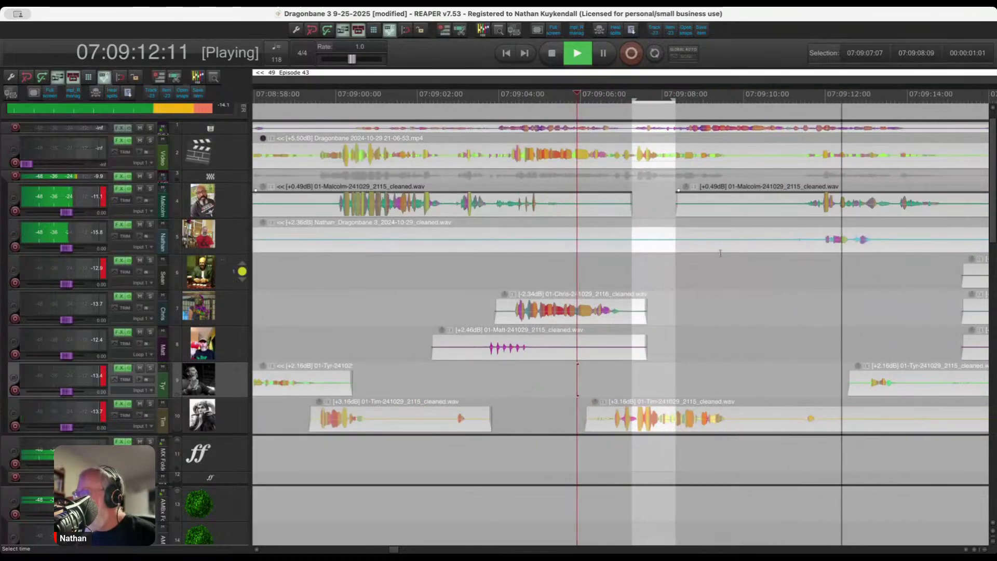
pyautogui.scroll(3, 802, 276)
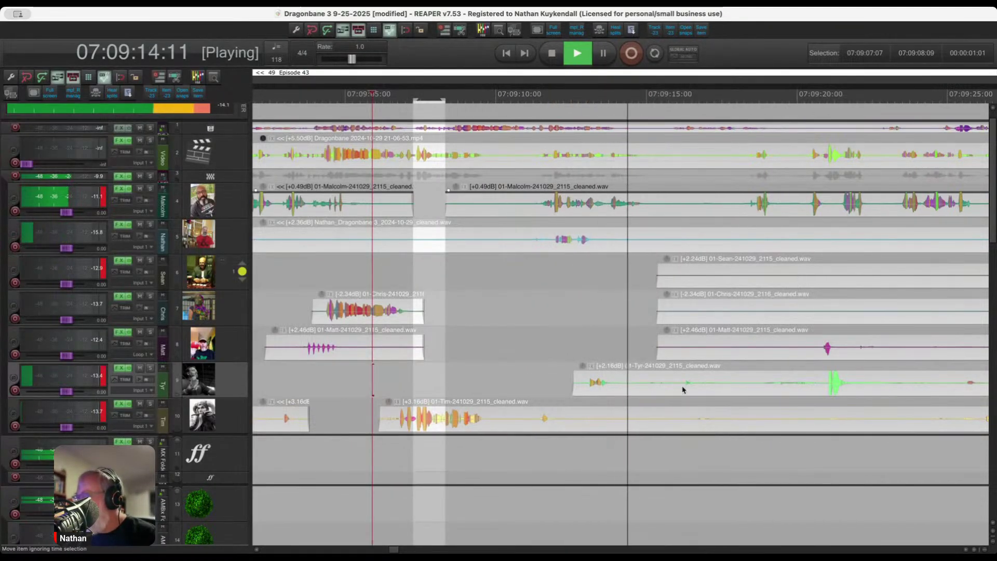
pyautogui.moveTo(581, 420); pyautogui.dragTo(919, 419)
pyautogui.press('Delete')
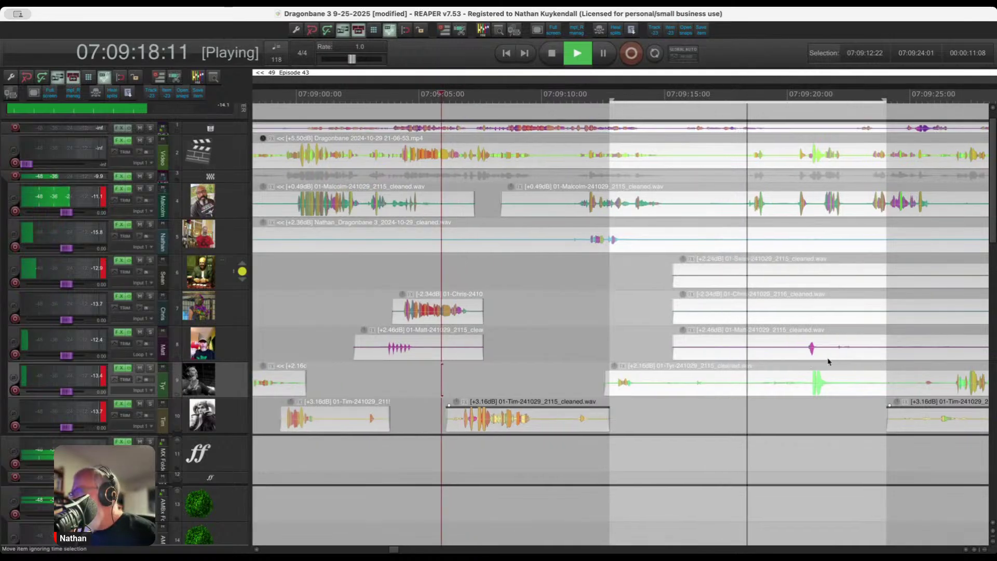
# Audition the dialogue from 07:09:20:25, and start playback again from about 07:09:13.
pyautogui.scroll(2, 819, 360)
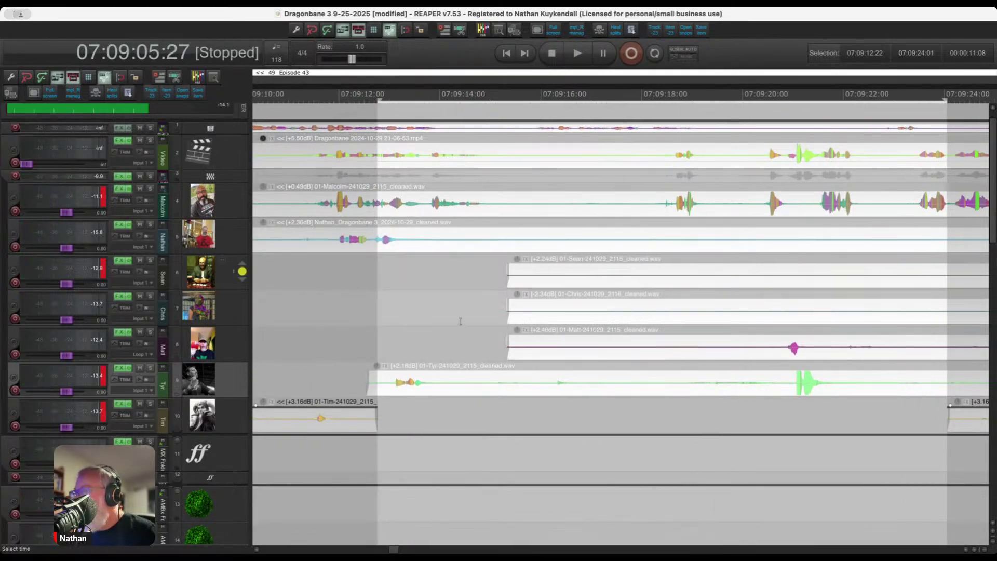
pyautogui.click(796, 408)
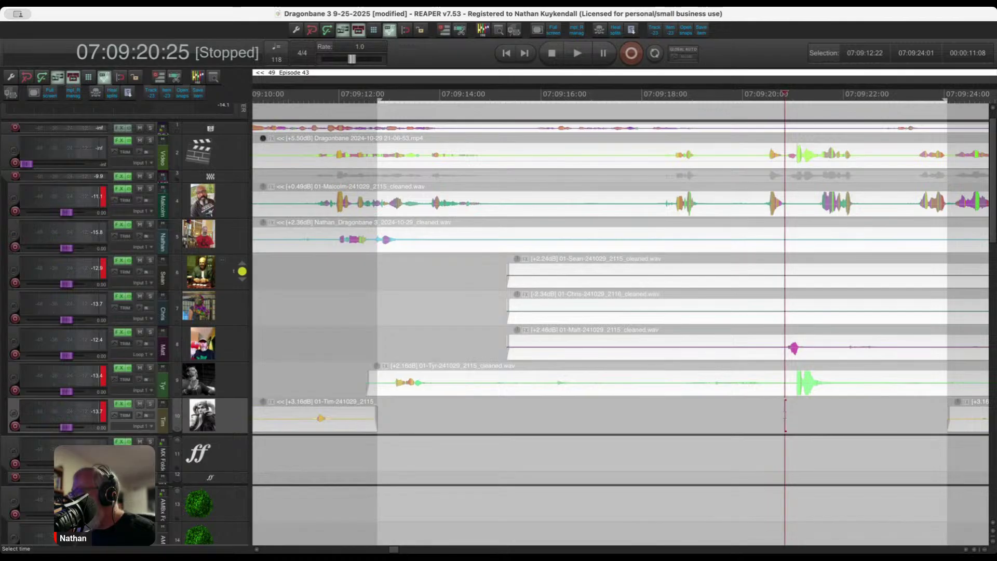
pyautogui.press('space')
pyautogui.press('space')
pyautogui.scroll(-2, 559, 358)
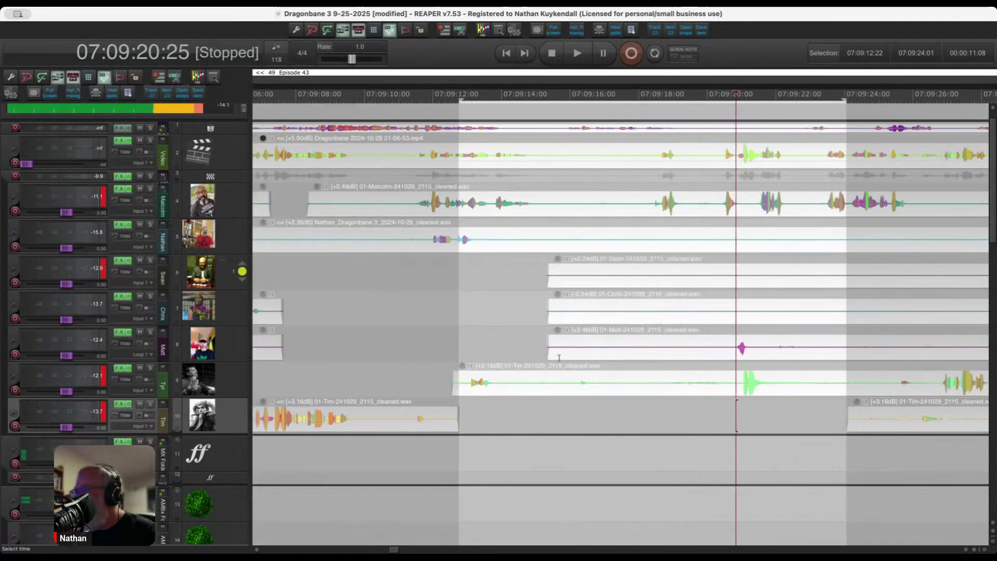
pyautogui.click(483, 311)
pyautogui.press('space')
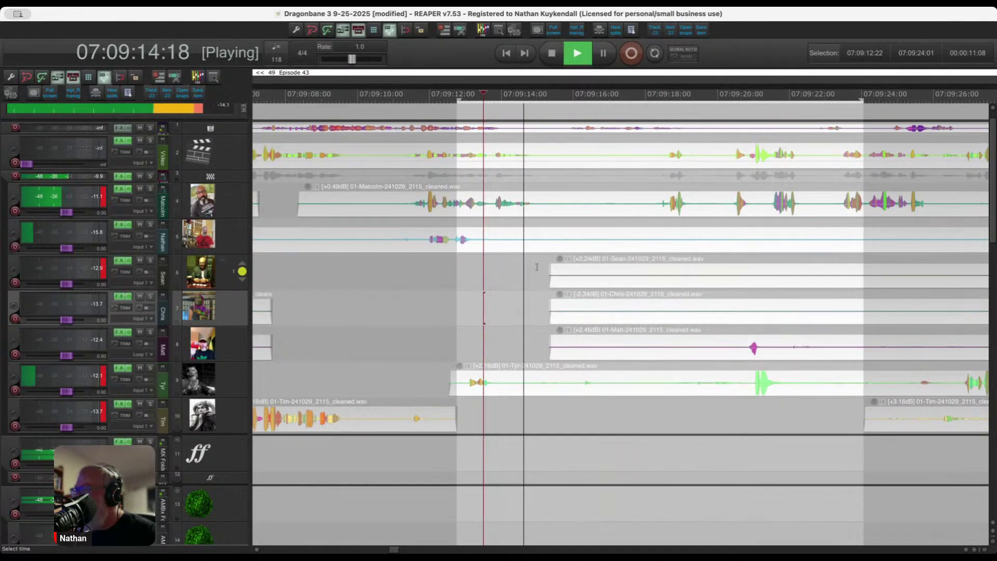
# Ripple-delete the time from 07:09:15:07 to 07:09:20:10 across all tracks and play over the edit from about 07:09:14.
pyautogui.scroll(2, 566, 272)
pyautogui.moveTo(521, 264); pyautogui.dragTo(868, 397)
pyautogui.scroll(-1, 752, 390)
pyautogui.scroll(-1, 837, 396)
pyautogui.scroll(1, 851, 395)
pyautogui.scroll(-1, 862, 396)
pyautogui.hotkey('ctrl', 'Delete')
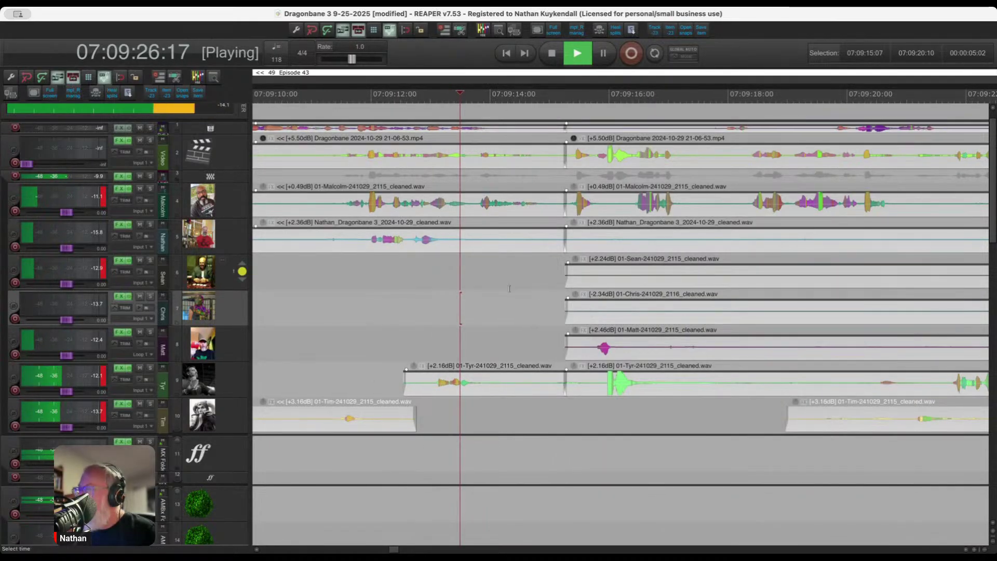
pyautogui.click(510, 289)
pyautogui.press('space')
# Remove the start of the track 10 clip up to 07:09:31:17.
pyautogui.scroll(-4, 623, 312)
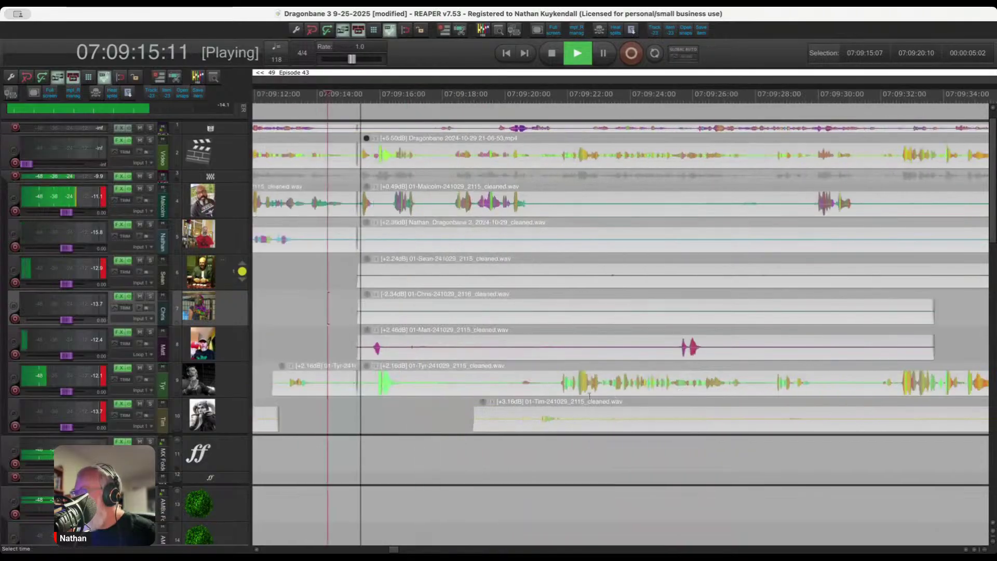
pyautogui.moveTo(463, 418); pyautogui.dragTo(867, 415)
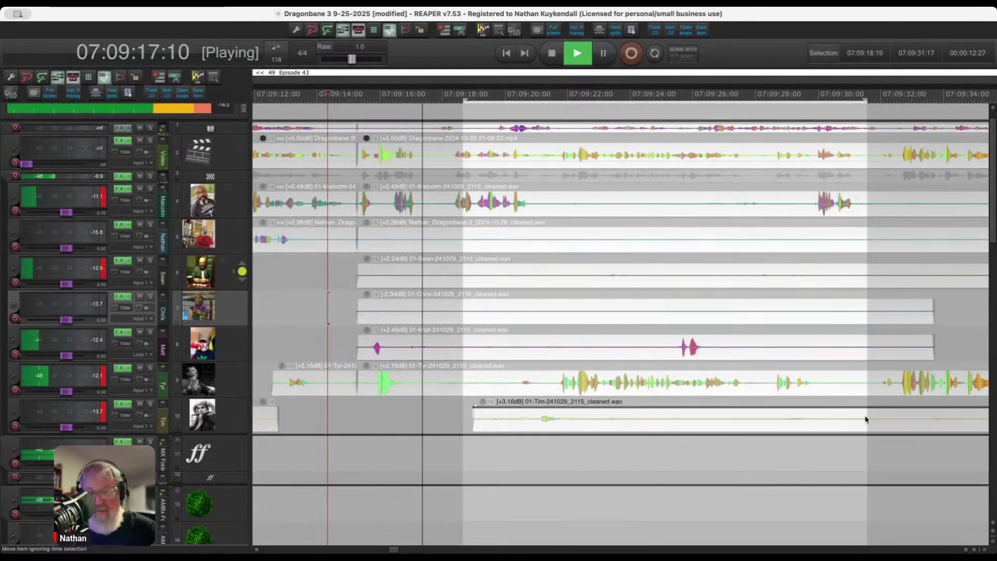
pyautogui.press('Delete')
# Cut the track 9 clip from 07:09:14:15 to 07:09:20:01 and restart playback from about 07:09:15.
pyautogui.press('space')
pyautogui.moveTo(333, 382); pyautogui.dragTo(507, 384)
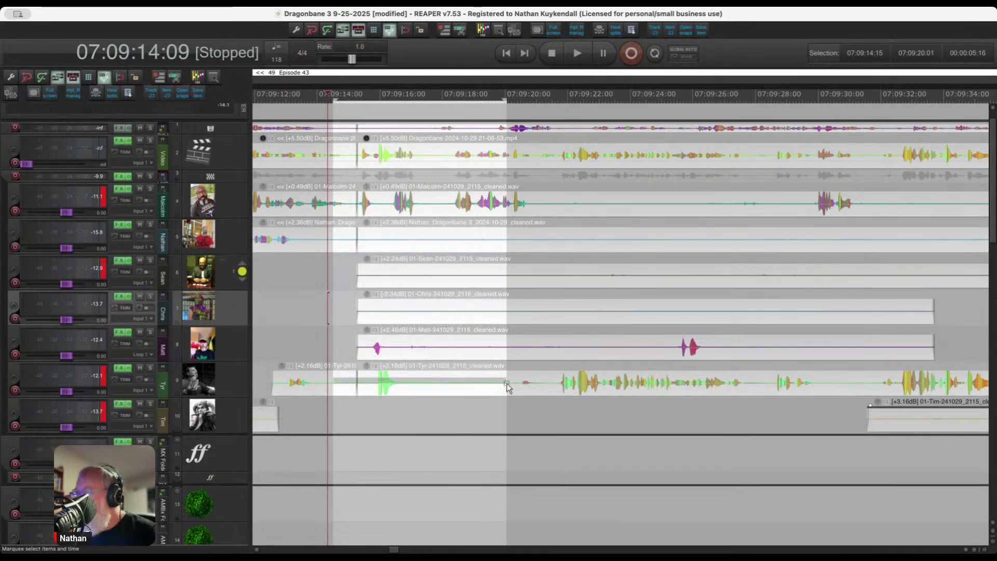
pyautogui.press('Delete')
pyautogui.click(357, 347)
pyautogui.press('space')
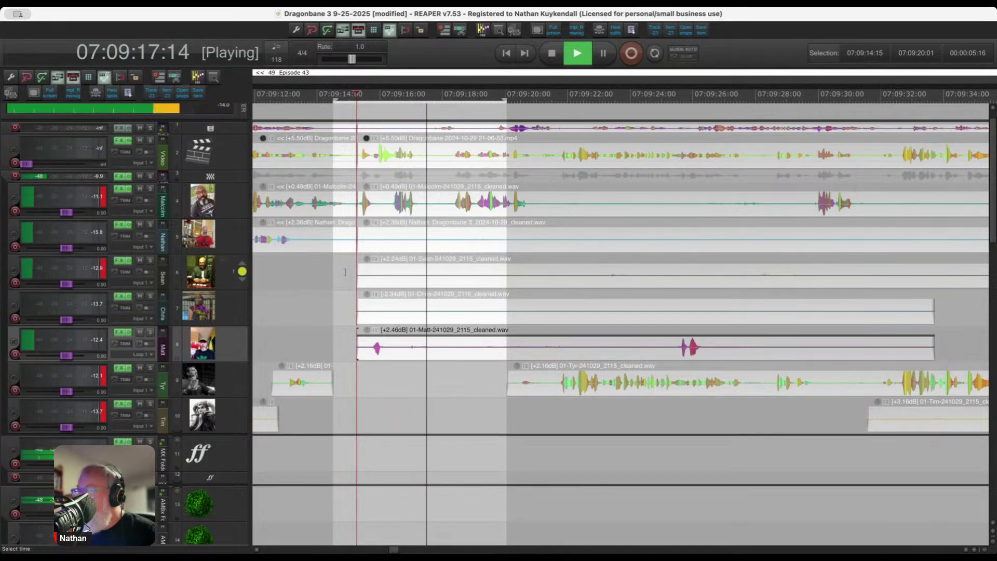
# Cut the track 6 and 7 clips from 07:09:14:27 to 07:09:34:01, and the silent stretch of track 8 between its two sounds.
pyautogui.moveTo(347, 277); pyautogui.dragTo(943, 305)
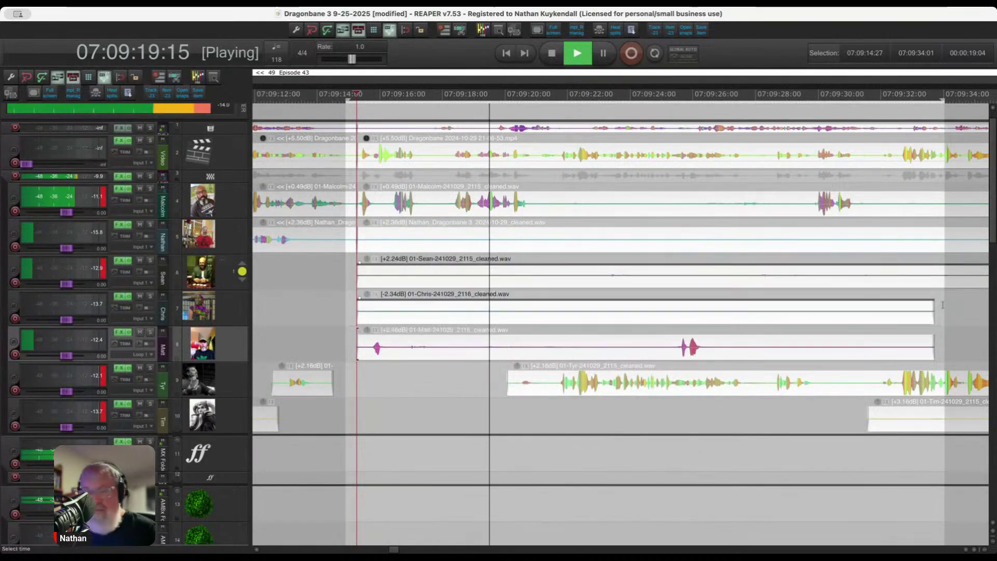
pyautogui.press('Delete')
pyautogui.click(396, 348)
pyautogui.moveTo(397, 348); pyautogui.dragTo(666, 356)
pyautogui.press('Delete')
# Trim the start of the track 9 clip up to 07:09:21:13 and remove the remaining track 8 clip after about 07:09:24.
pyautogui.moveTo(485, 358); pyautogui.dragTo(551, 398)
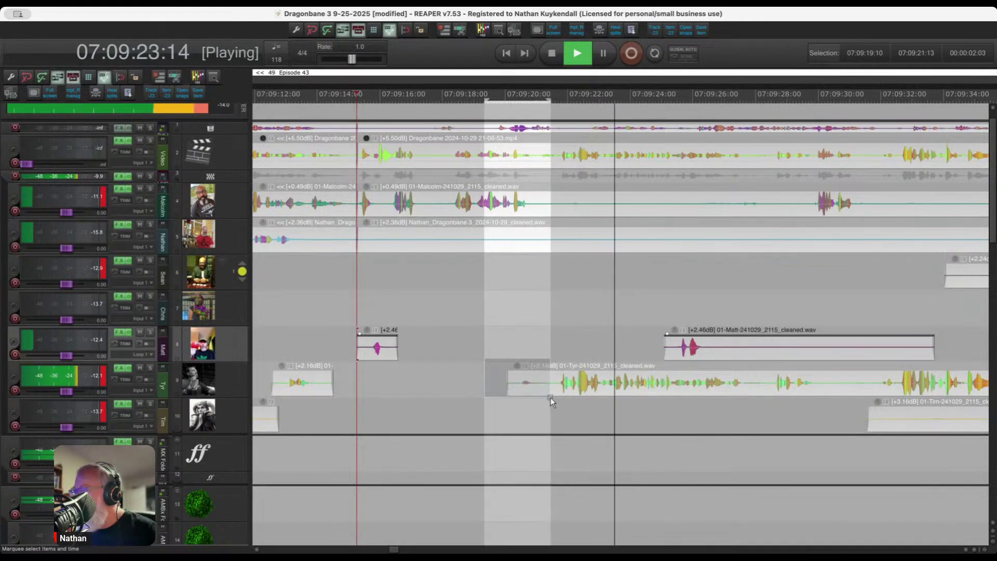
pyautogui.press('Delete')
pyautogui.scroll(-3, 551, 397)
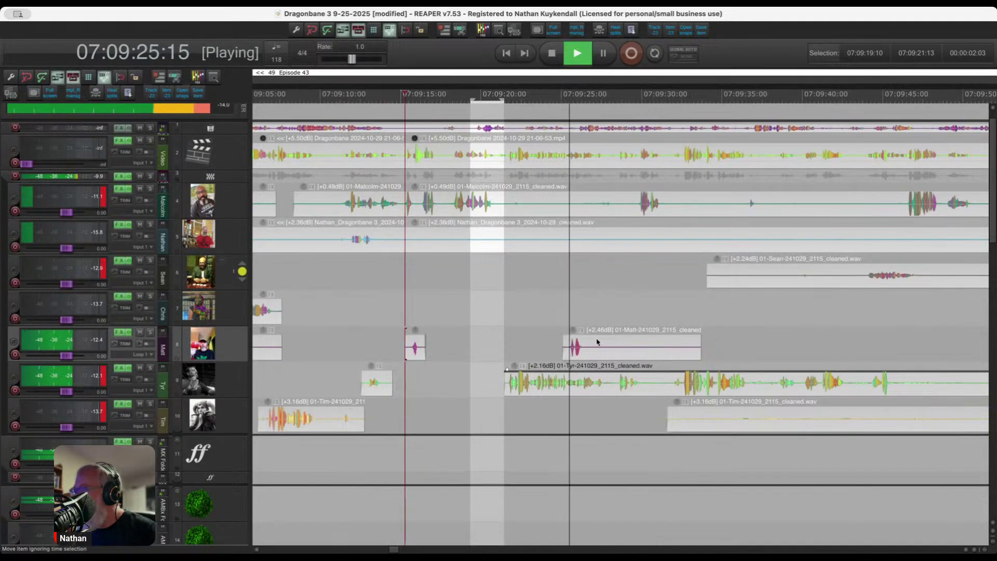
pyautogui.moveTo(595, 342); pyautogui.dragTo(767, 358)
pyautogui.press('Delete')
pyautogui.moveTo(536, 322); pyautogui.dragTo(644, 344)
pyautogui.press('Delete')
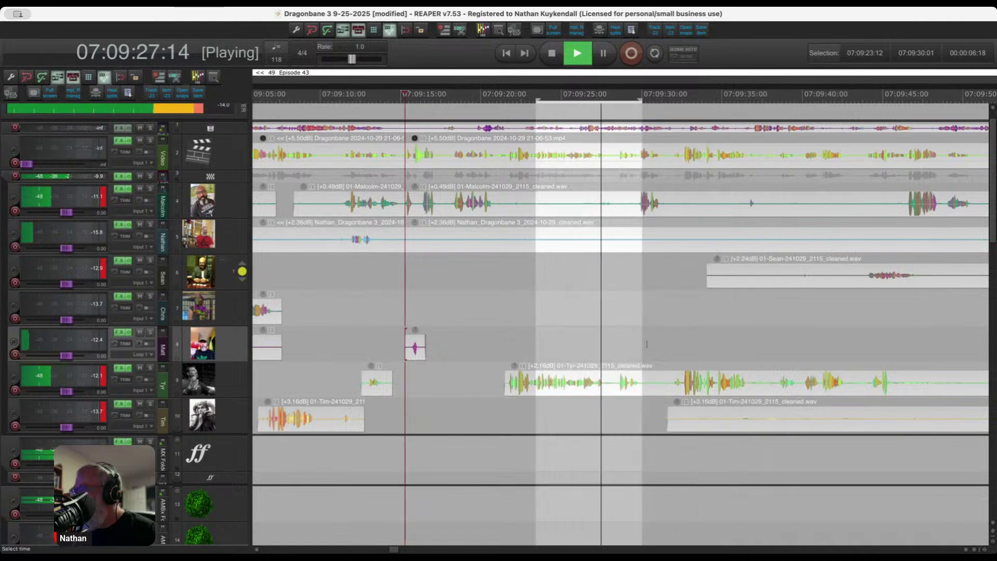
# Cut tracks 5 and 6 from 07:09:15:01 to 07:09:43:15, and trim the start of the track 10 clip up to 07:10:17:09.
pyautogui.moveTo(406, 262); pyautogui.dragTo(859, 285)
pyautogui.press('Delete')
pyautogui.scroll(-3, 524, 416)
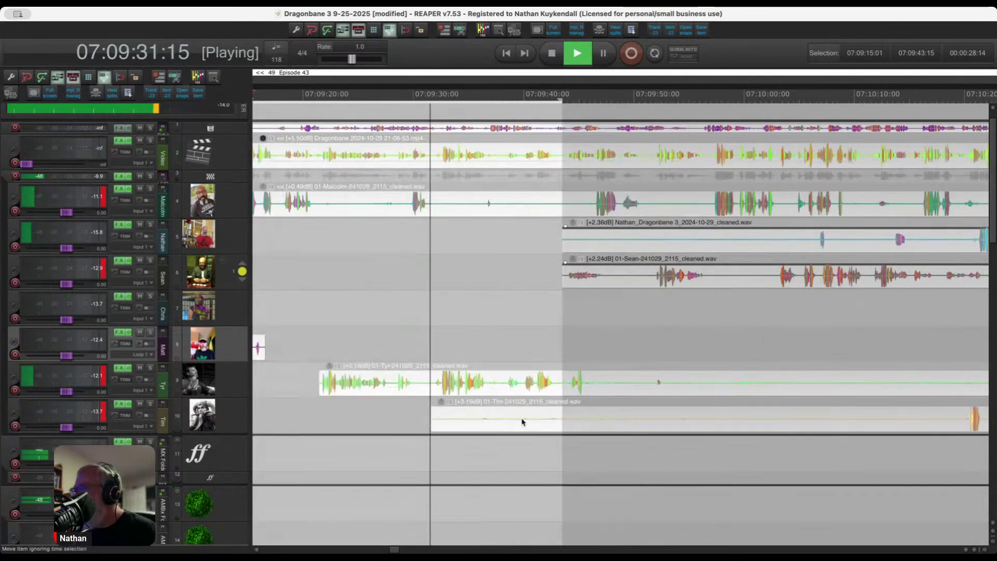
pyautogui.moveTo(413, 423); pyautogui.dragTo(936, 420)
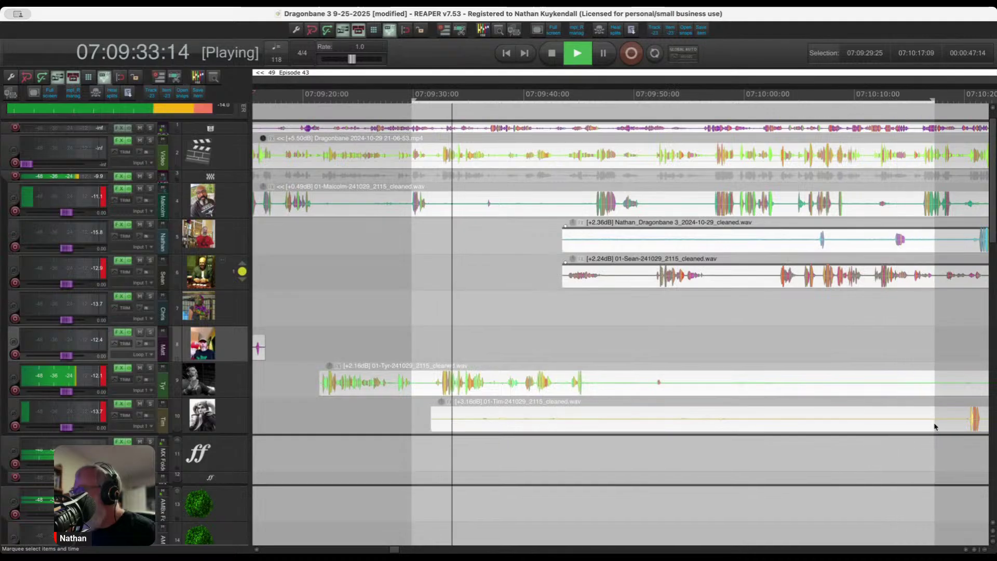
pyautogui.press('Delete')
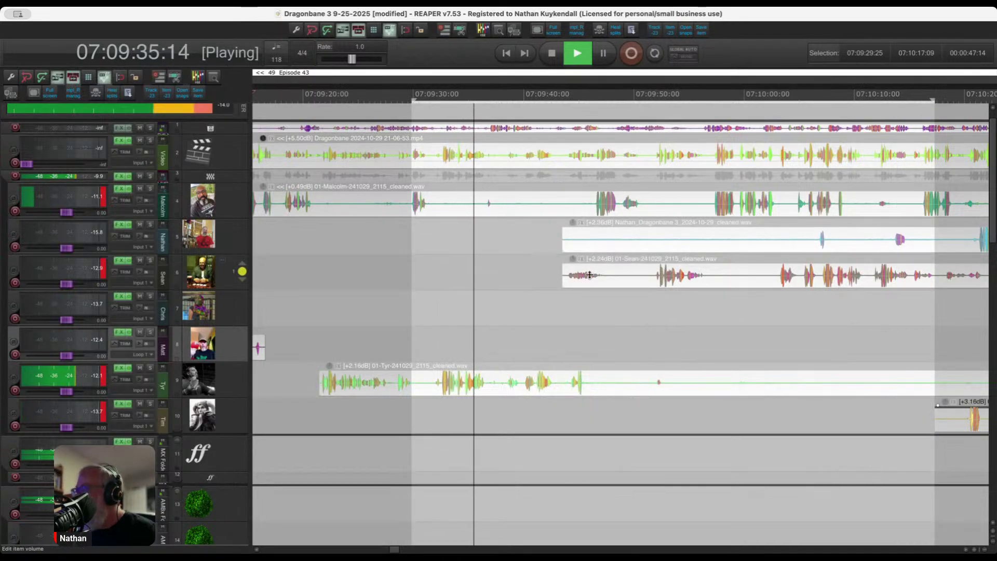
# Trim the start of the track 5 clip up to 07:10:06:06 and cut track 9 from 07:09:54:27 to 07:10:17:17.
pyautogui.moveTo(545, 265); pyautogui.dragTo(813, 260)
pyautogui.press('Delete')
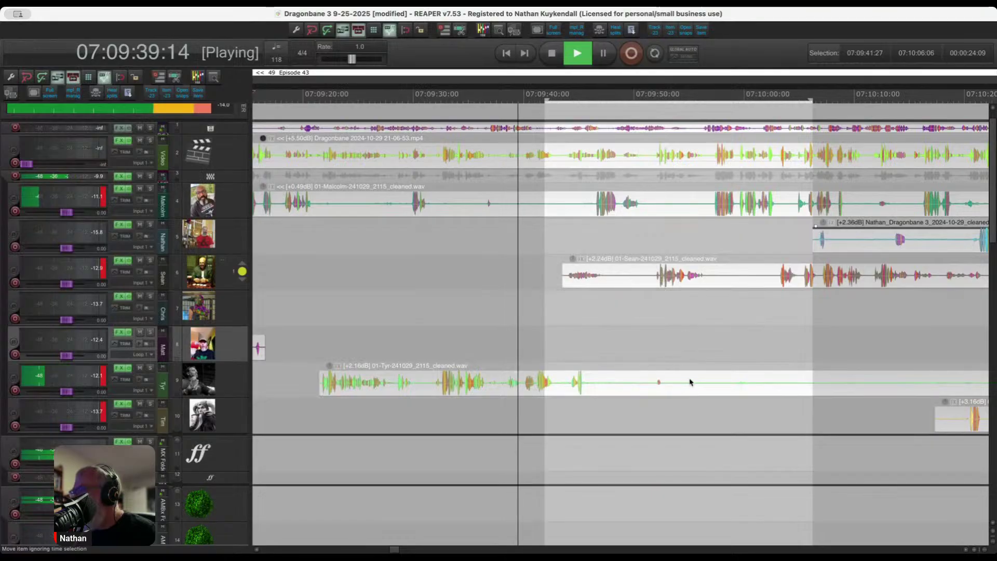
pyautogui.moveTo(690, 382); pyautogui.dragTo(938, 395)
pyautogui.press('Delete')
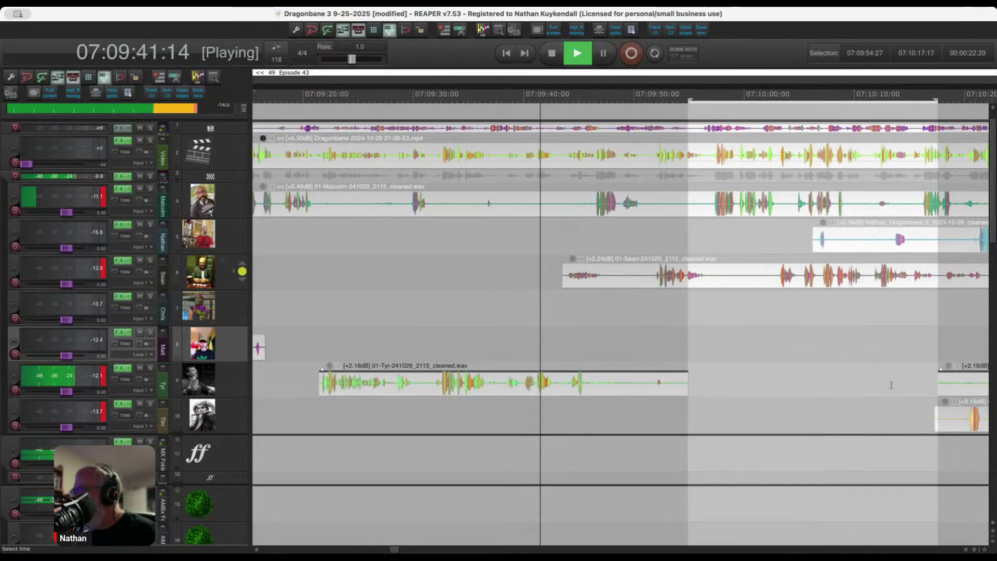
# Listen to the dialogue from about 07:09:42 to 07:10:01 while examining the waveforms around the playhead for further cuts.
pyautogui.scroll(-1, 602, 330)
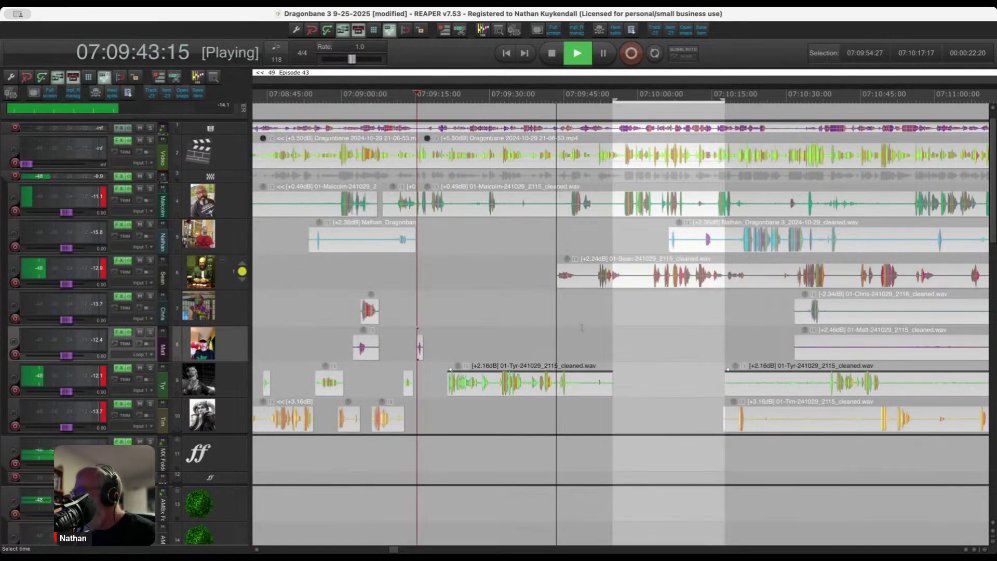
pyautogui.scroll(2, 572, 327)
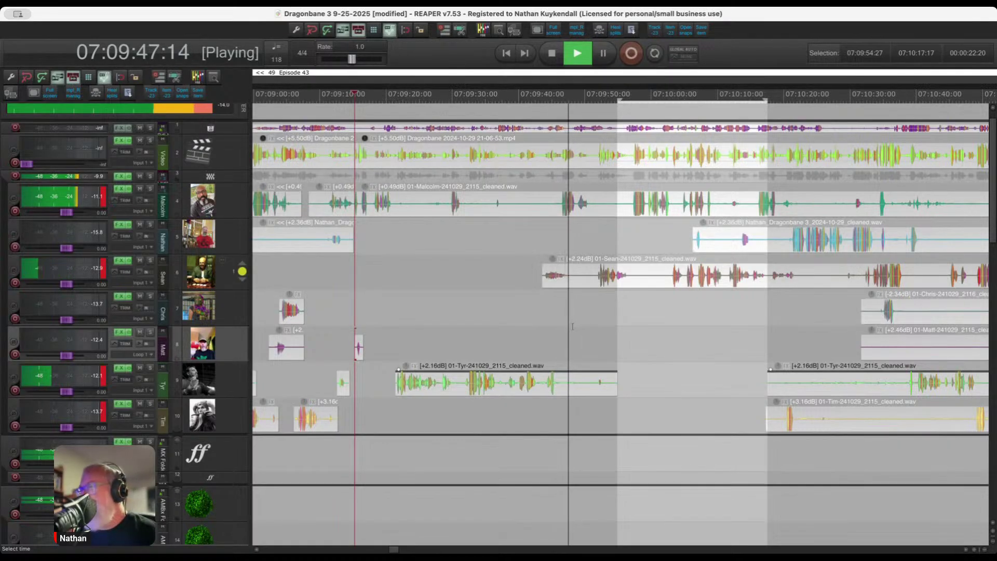
pyautogui.scroll(4, 573, 327)
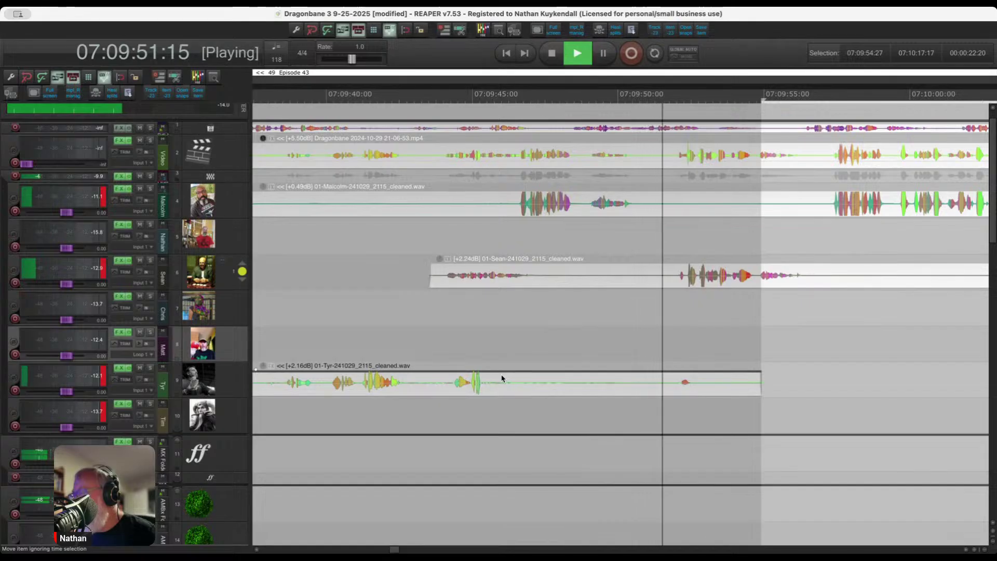
pyautogui.scroll(-2, 597, 366)
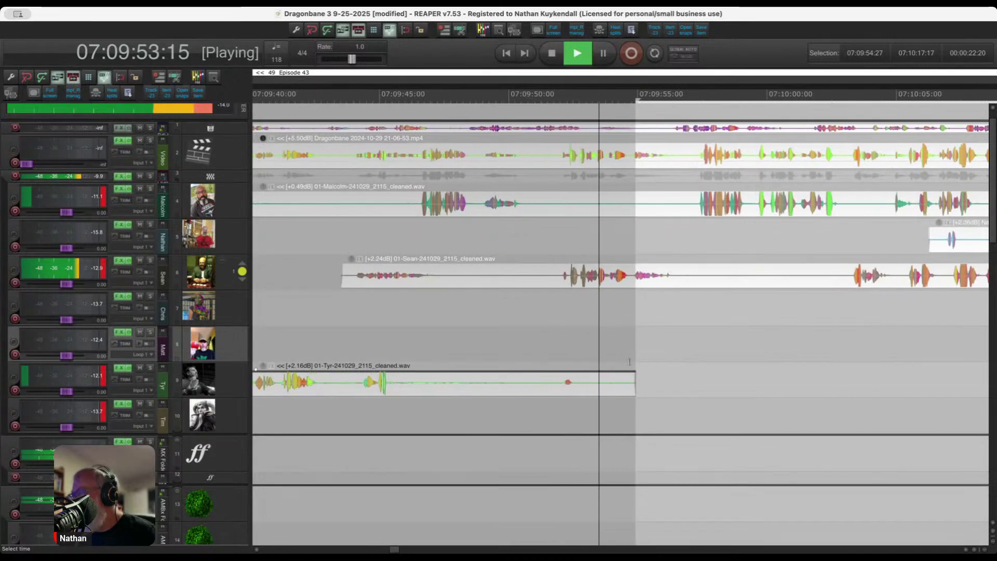
pyautogui.scroll(-3, 610, 363)
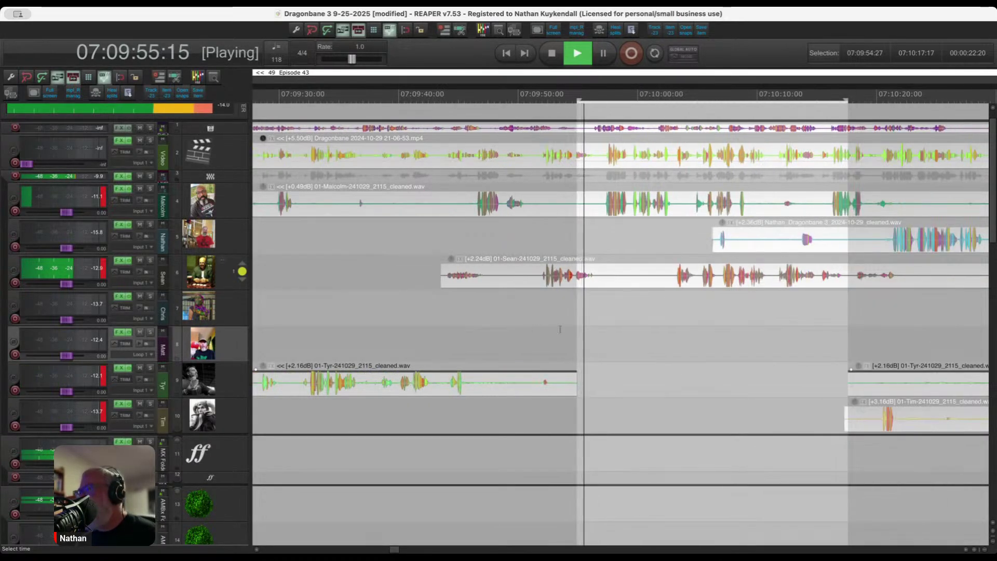
pyautogui.scroll(3, 565, 323)
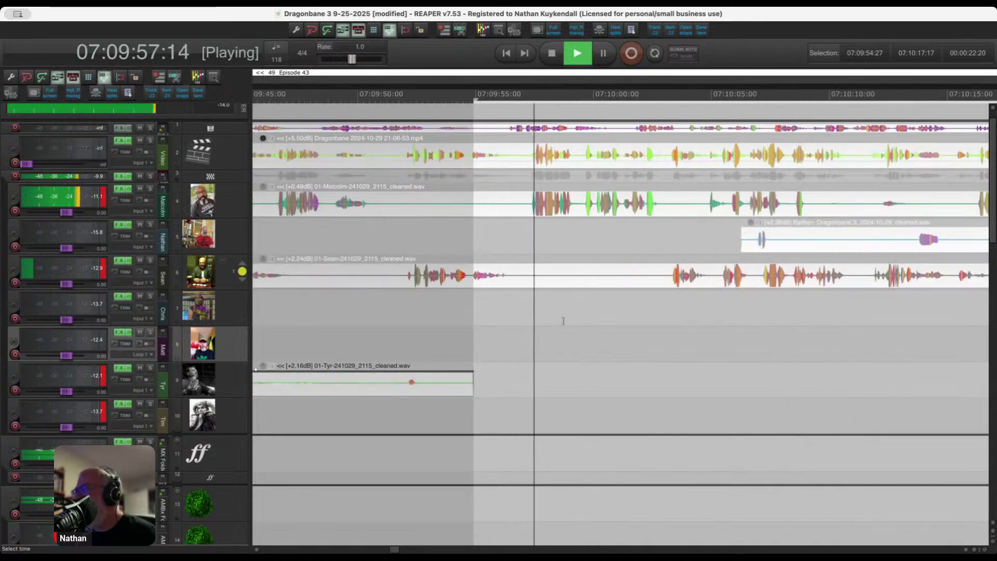
pyautogui.scroll(-3, 520, 317)
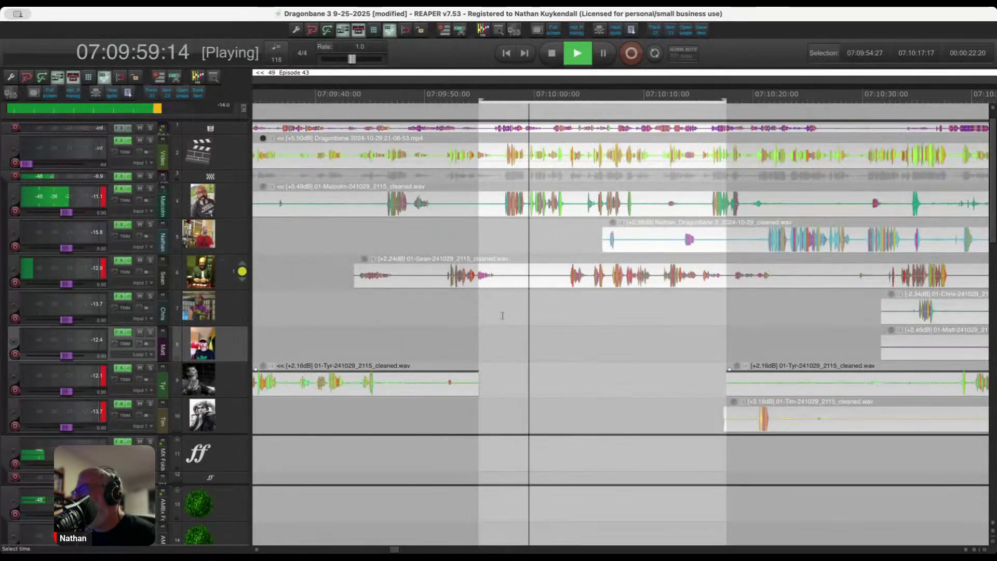
pyautogui.scroll(-1, 495, 315)
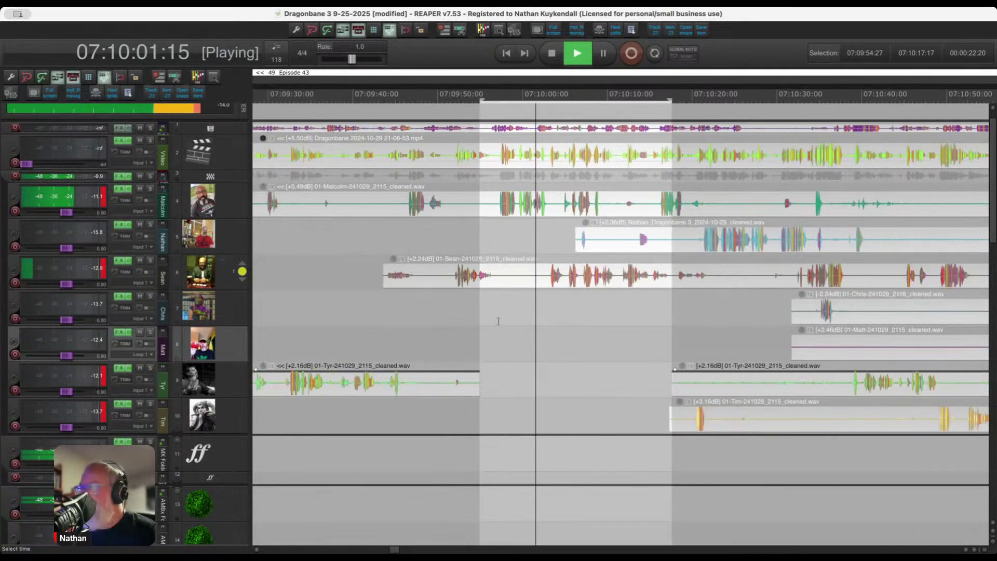
# Cut the silent part of the track 6 clip from 07:09:57:24 to 07:10:02:09.
pyautogui.scroll(3, 488, 306)
pyautogui.scroll(1, 468, 289)
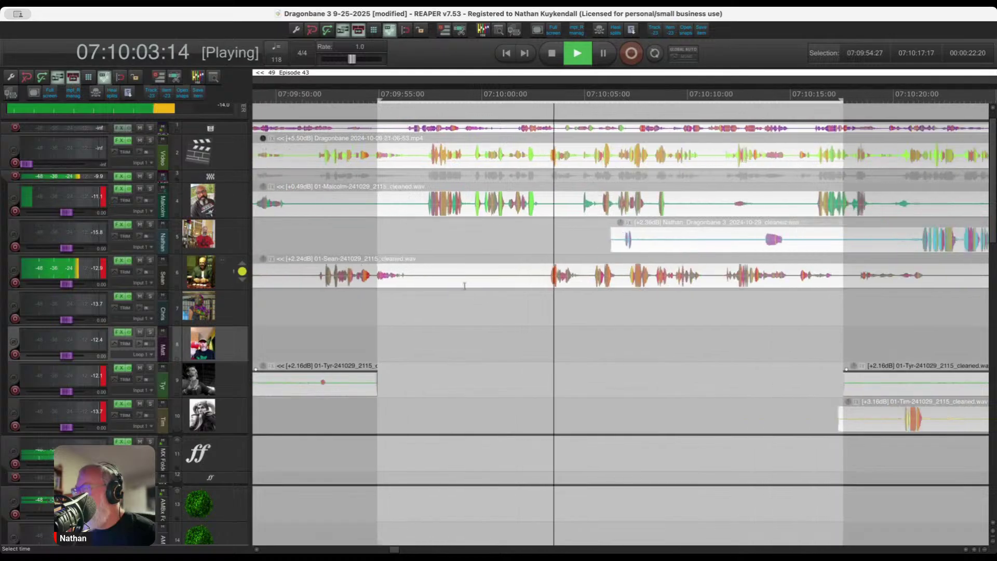
pyautogui.moveTo(436, 267); pyautogui.dragTo(530, 283)
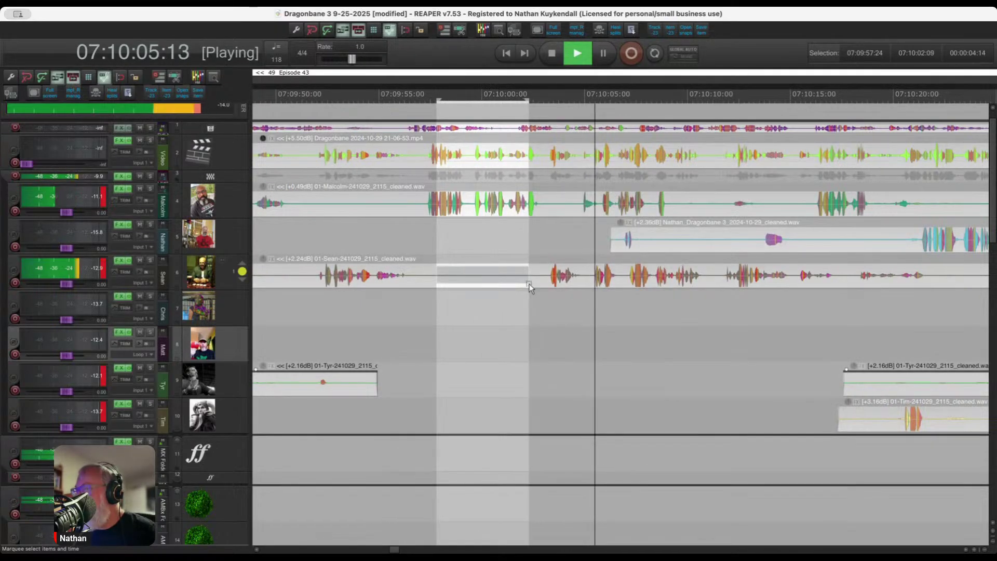
pyautogui.press('Delete')
# Trim the start of the track 9 clip up to 07:10:37:06 and of the track 8 clip up to 07:11:32:07.
pyautogui.scroll(-3, 498, 304)
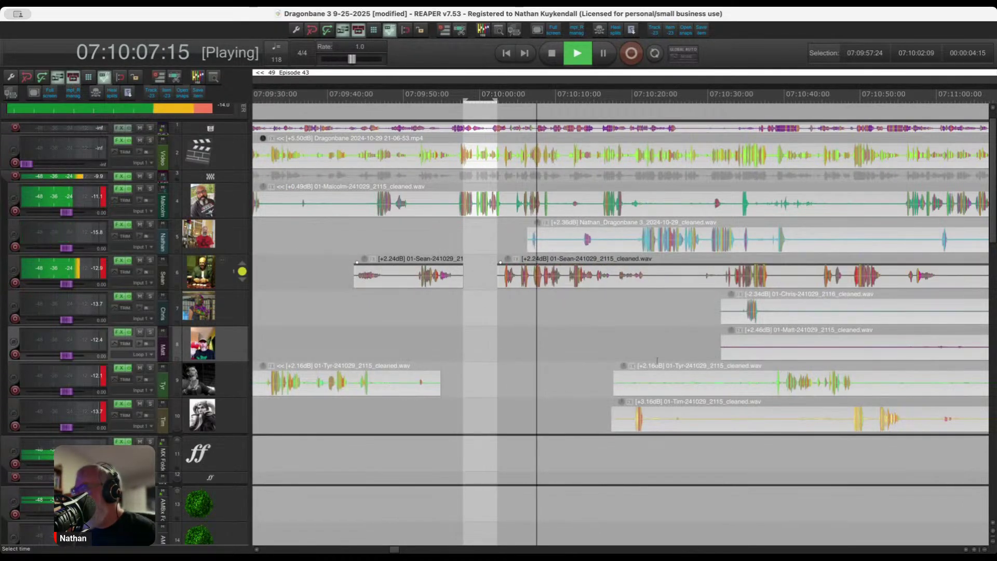
pyautogui.moveTo(594, 341); pyautogui.dragTo(763, 346)
pyautogui.press('Delete')
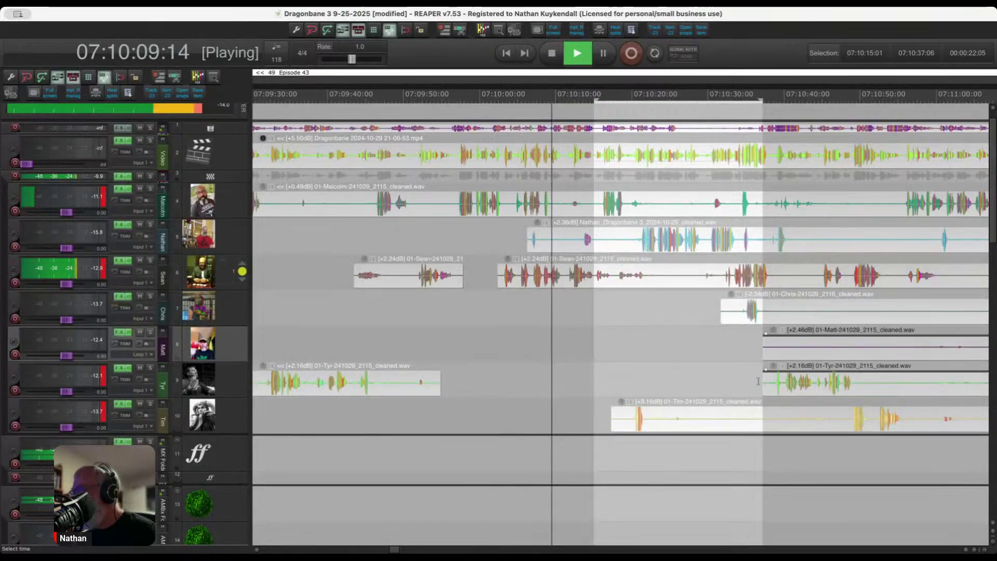
pyautogui.scroll(-1, 608, 352)
pyautogui.scroll(-2, 608, 352)
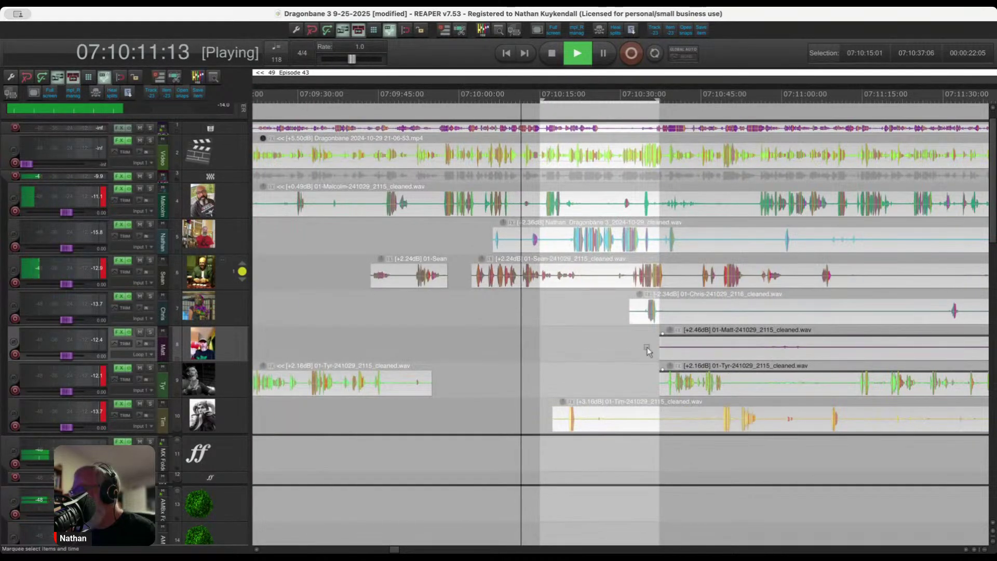
pyautogui.moveTo(646, 351); pyautogui.dragTo(955, 356)
pyautogui.press('Delete')
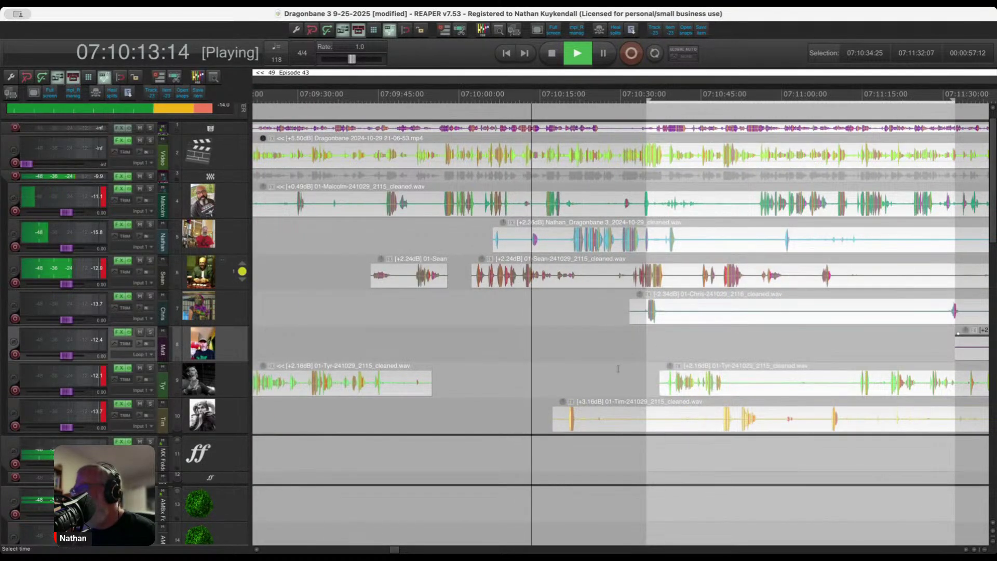
# Replay from about 07:10:10 and cut the track 4 clip from 07:10:09:25 to 07:10:15:24.
pyautogui.scroll(1, 575, 343)
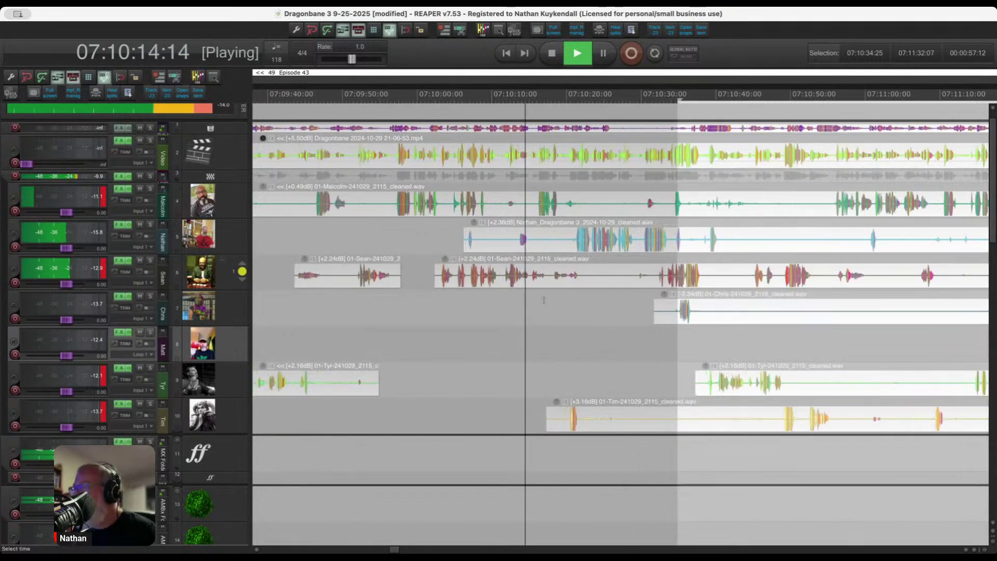
pyautogui.click(495, 309)
pyautogui.scroll(1, 503, 291)
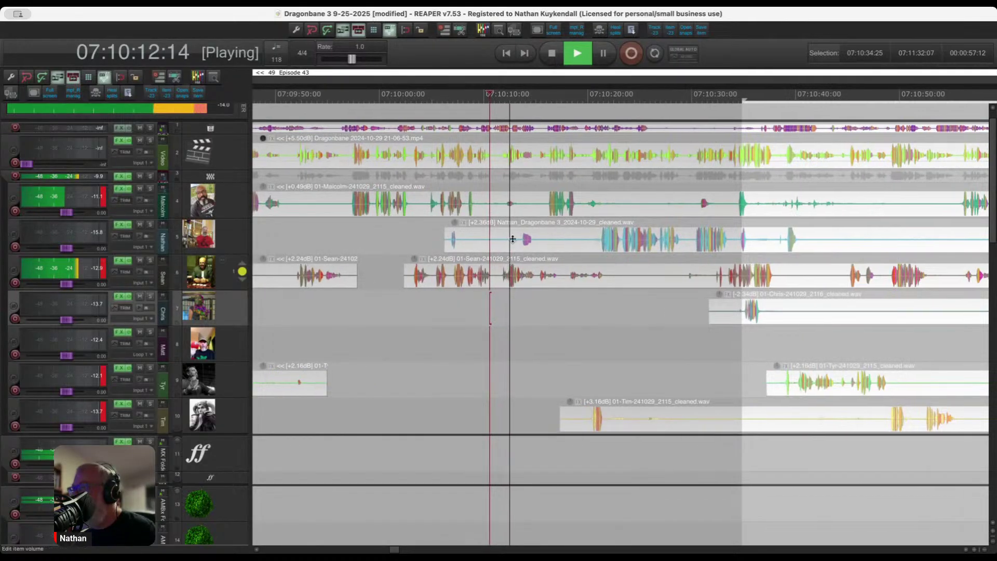
pyautogui.scroll(1, 513, 238)
pyautogui.moveTo(479, 206); pyautogui.dragTo(551, 209)
pyautogui.press('Delete')
# Cut the silent part of the track 7 clip from 07:10:40:26 to 07:11:26:08.
pyautogui.scroll(-1, 461, 288)
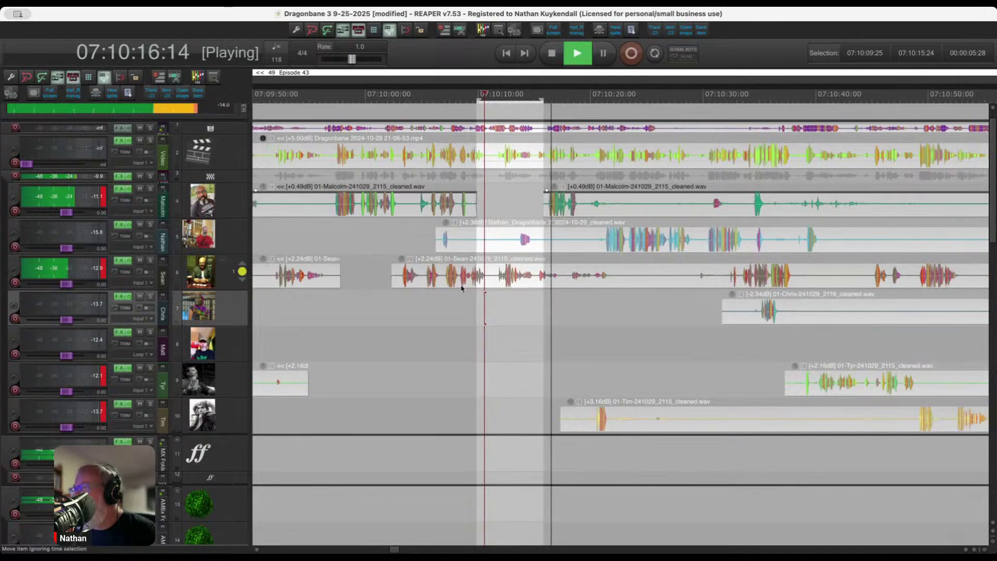
pyautogui.scroll(-3, 461, 288)
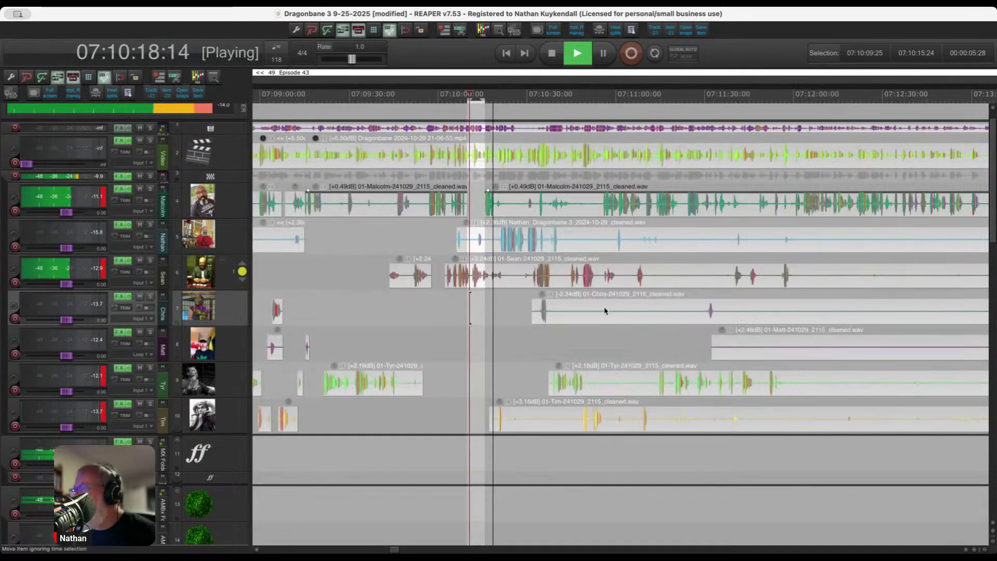
pyautogui.moveTo(559, 307); pyautogui.dragTo(695, 323)
pyautogui.press('Delete')
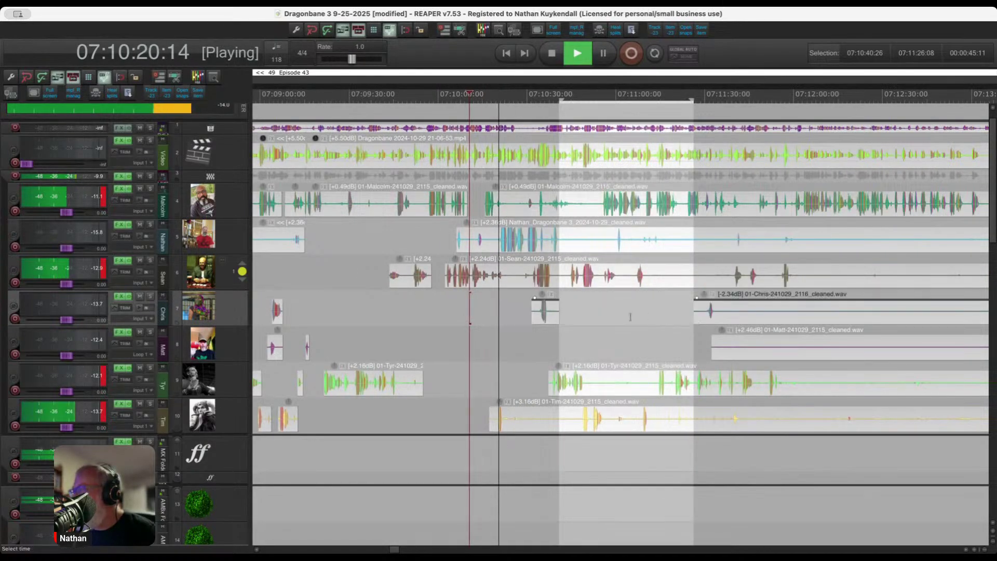
# Trim the start of the track 8 clip up to 07:13:07:03 and cut track 7 from 07:11:40:05 to 07:13:07:03.
pyautogui.scroll(-1, 592, 326)
pyautogui.scroll(1, 836, 333)
pyautogui.moveTo(631, 345); pyautogui.dragTo(912, 347)
pyautogui.press('Delete')
pyautogui.moveTo(680, 332); pyautogui.dragTo(941, 332)
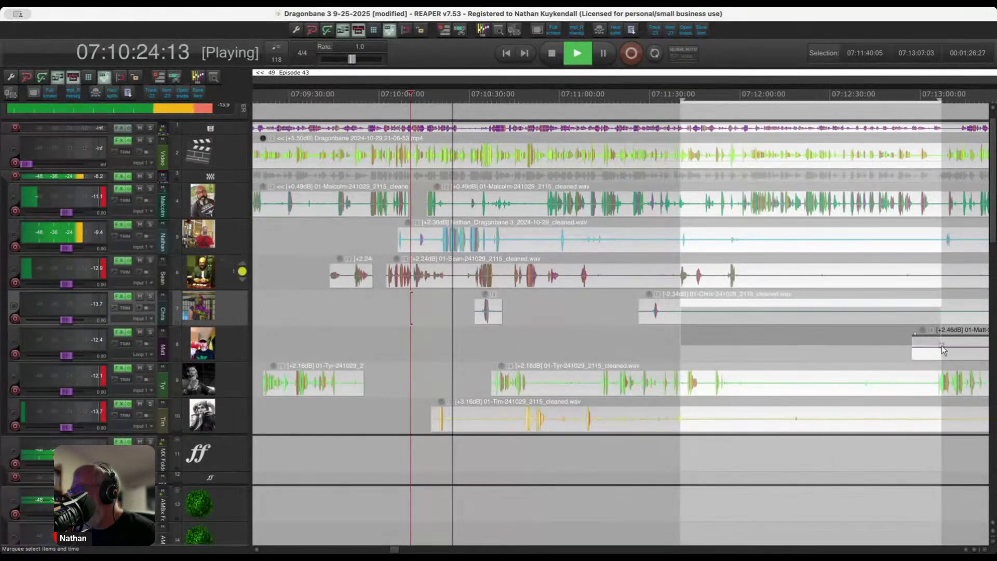
pyautogui.press('Delete')
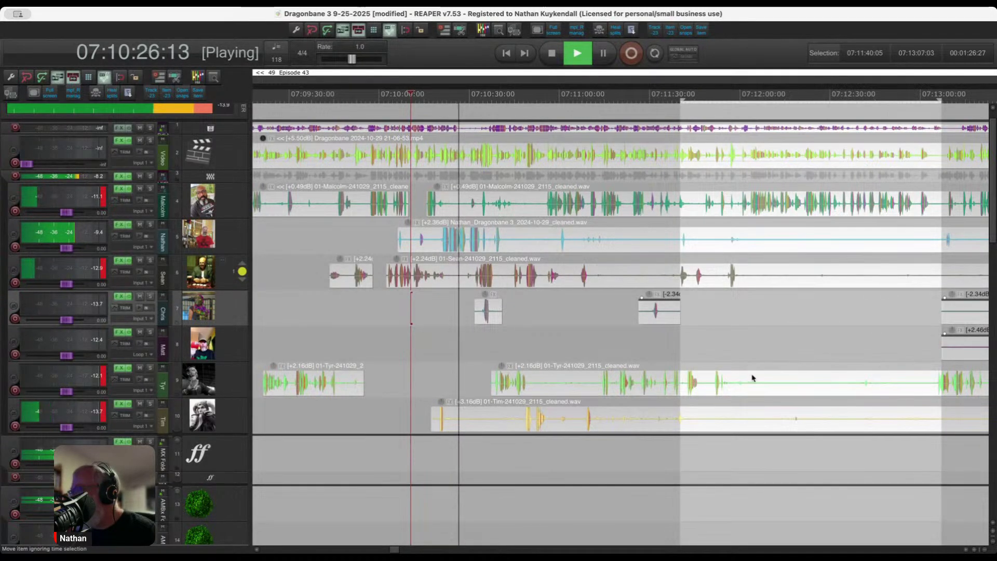
# Cut the silent part of the track 9 and 10 clips from 07:12:08:26 to 07:13:02:28 and keep listening.
pyautogui.moveTo(767, 381); pyautogui.dragTo(928, 432)
pyautogui.press('Delete')
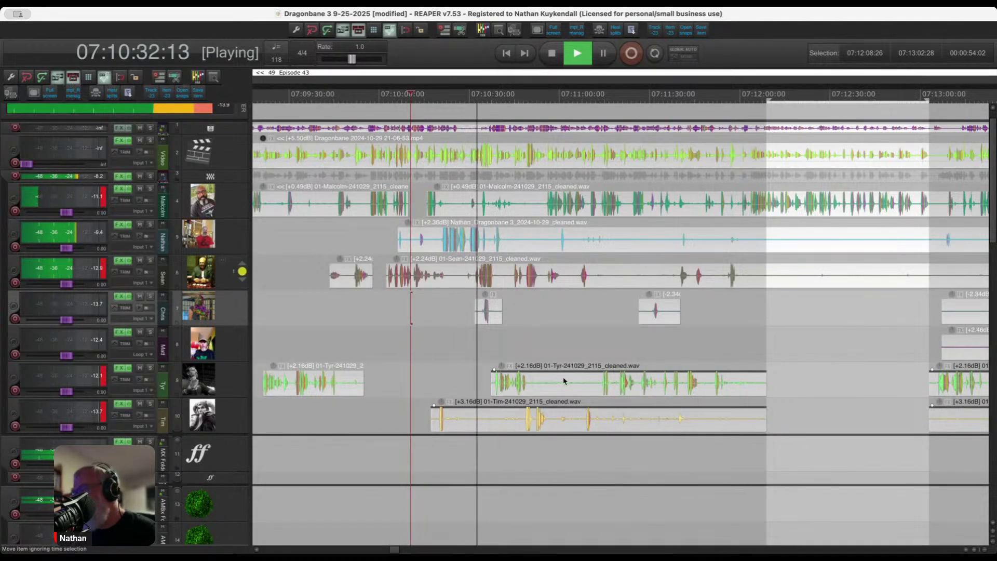
pyautogui.scroll(2, 555, 378)
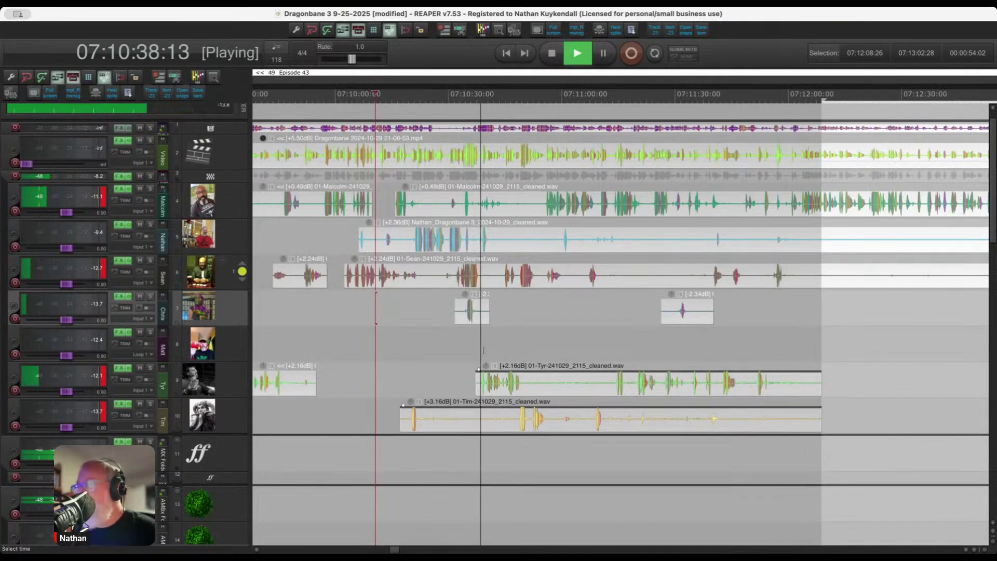
pyautogui.scroll(3, 534, 360)
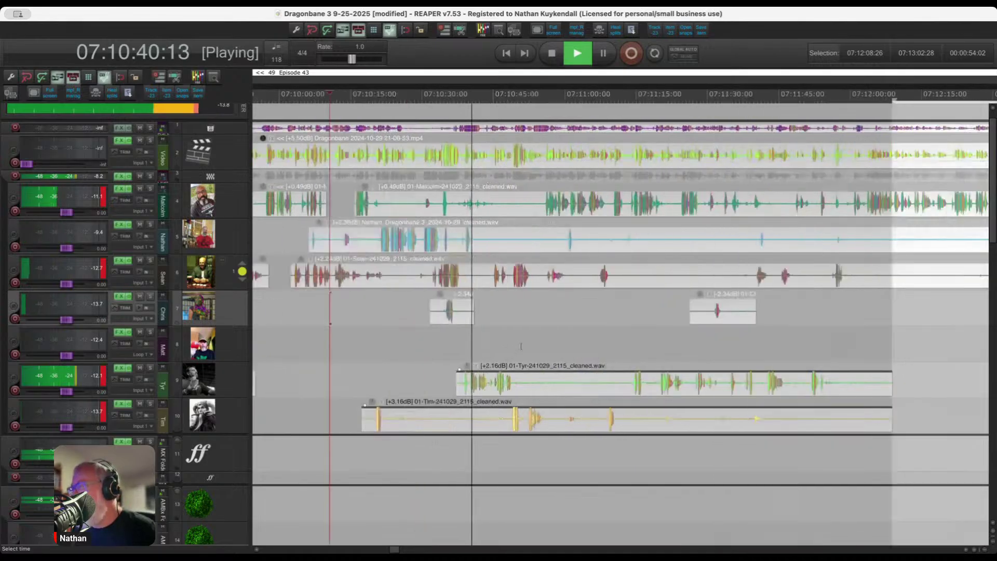
# Cut the silent part of the track 5 clip from about 07:10:42 to 07:10:56 and track 4 from 07:10:35:16 to 07:10:55:01.
pyautogui.moveTo(466, 235); pyautogui.dragTo(557, 237)
pyautogui.press('Delete')
pyautogui.moveTo(423, 200); pyautogui.dragTo(552, 234)
pyautogui.press('Delete')
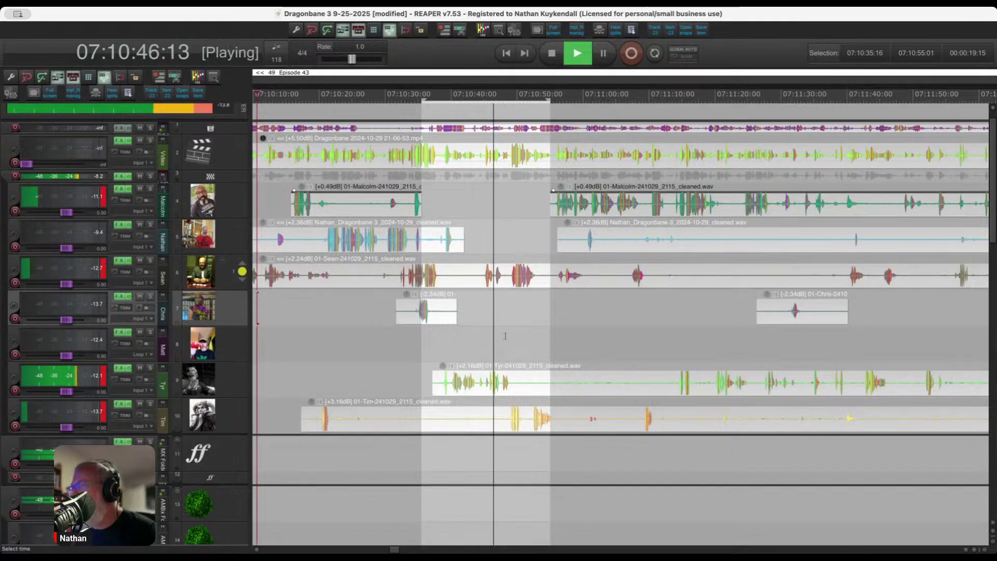
# Cut the track 9 clip from 07:10:50:10 to 07:11:13:12 and the track 10 clip from 07:10:24:08 to 07:10:51:27.
pyautogui.moveTo(522, 382); pyautogui.dragTo(672, 384)
pyautogui.press('Delete')
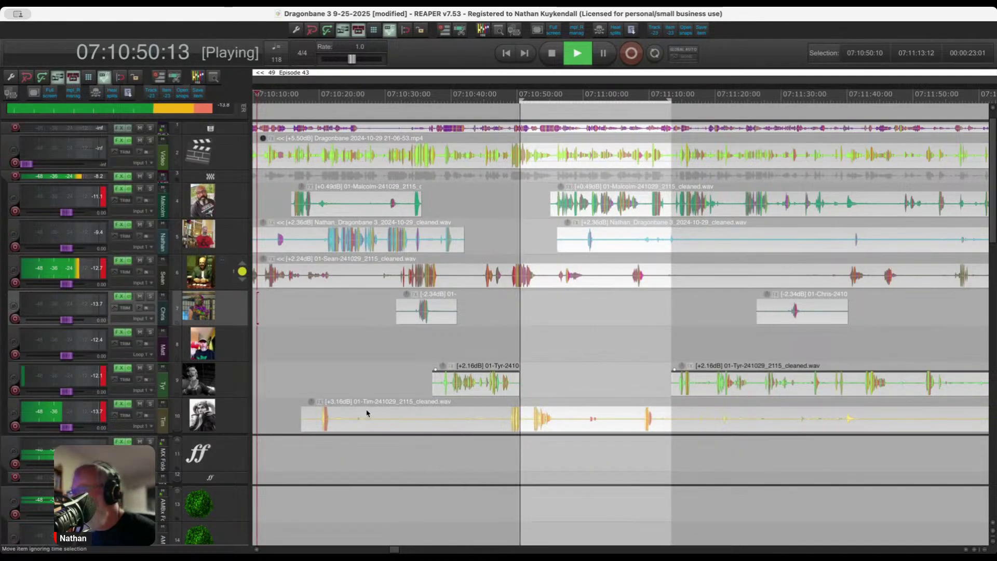
pyautogui.moveTo(346, 418); pyautogui.dragTo(492, 429)
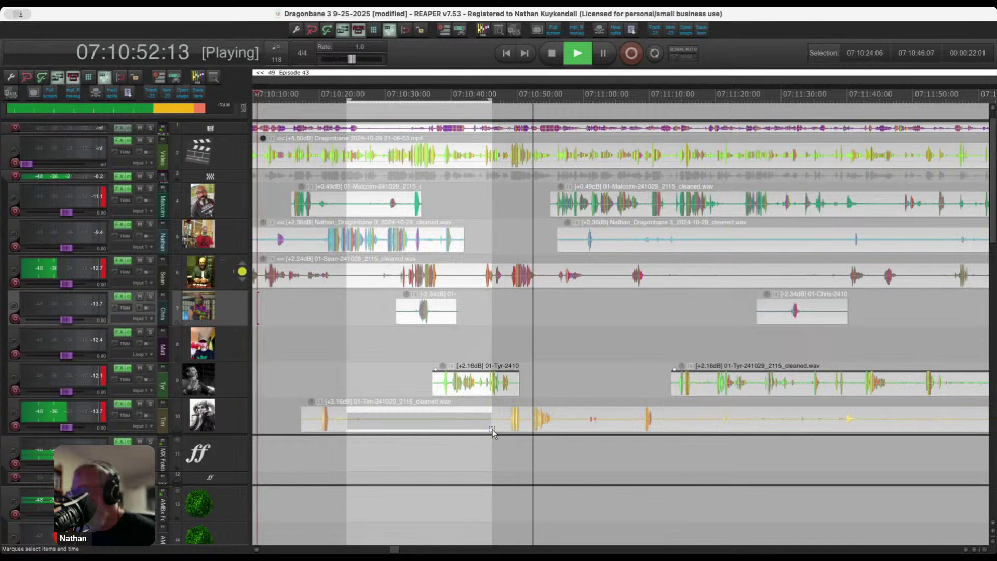
pyautogui.click(464, 417)
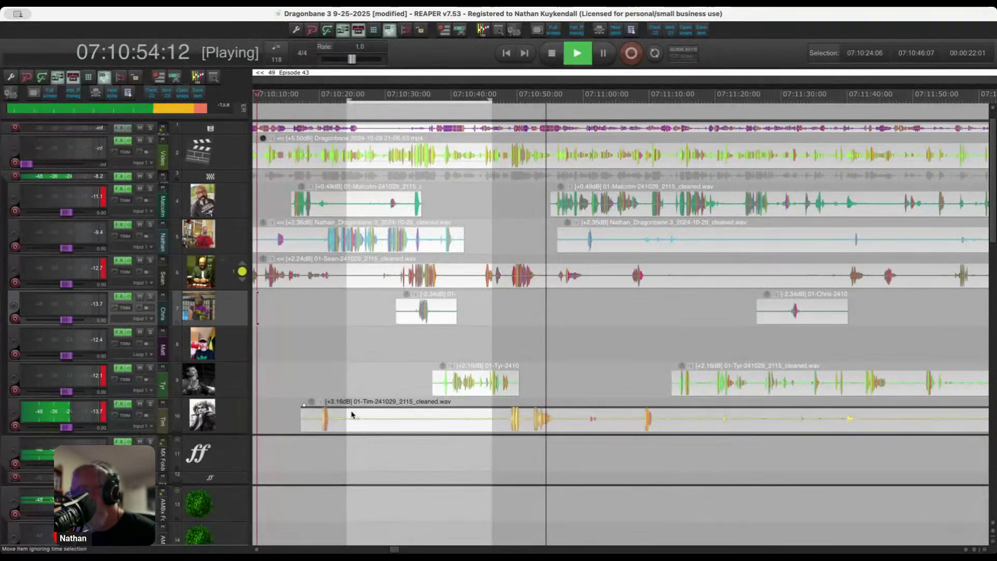
pyautogui.moveTo(352, 414); pyautogui.dragTo(530, 430)
pyautogui.press('Delete')
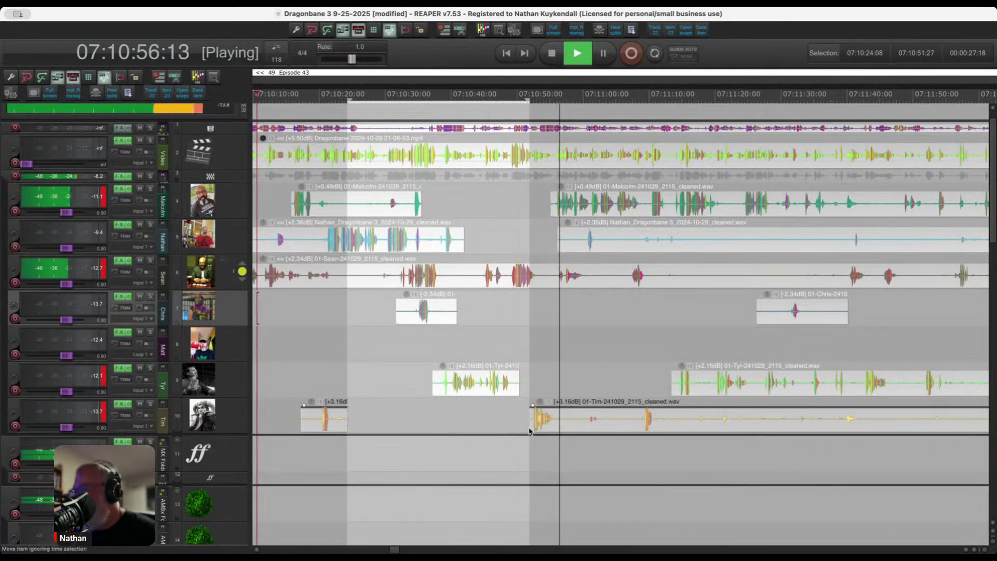
# Split the track 10 clip that starts at 07:10:51:27 at its silences and remove the silent parts while listening on.
pyautogui.hscroll(2, 522, 374)
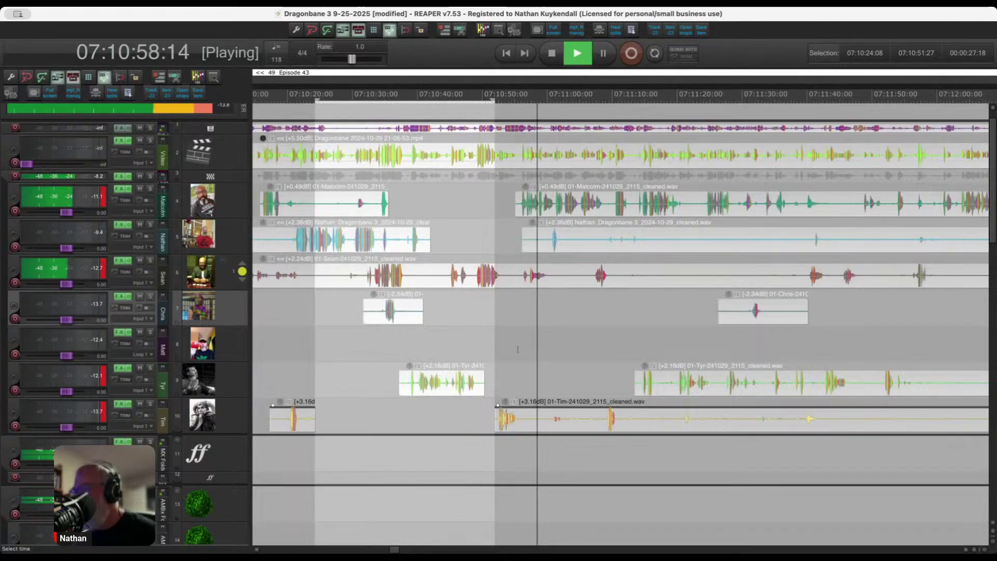
pyautogui.hscroll(3, 582, 374)
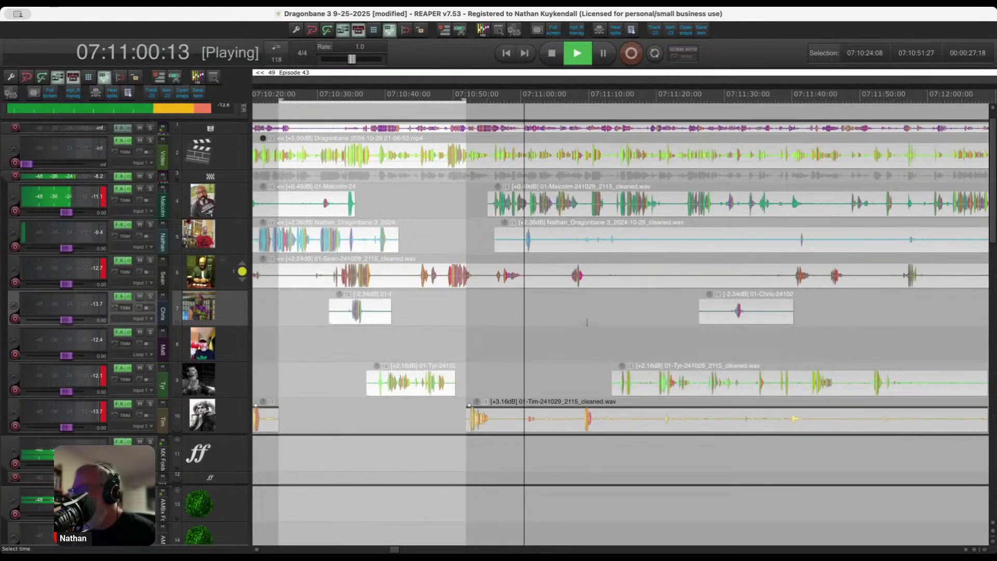
pyautogui.scroll(-3, 597, 322)
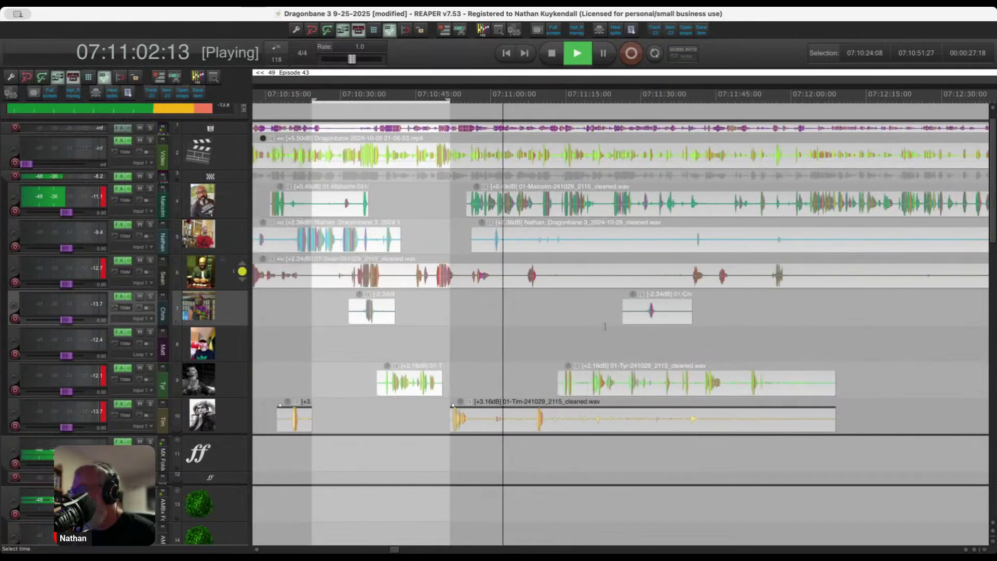
pyautogui.scroll(2, 593, 326)
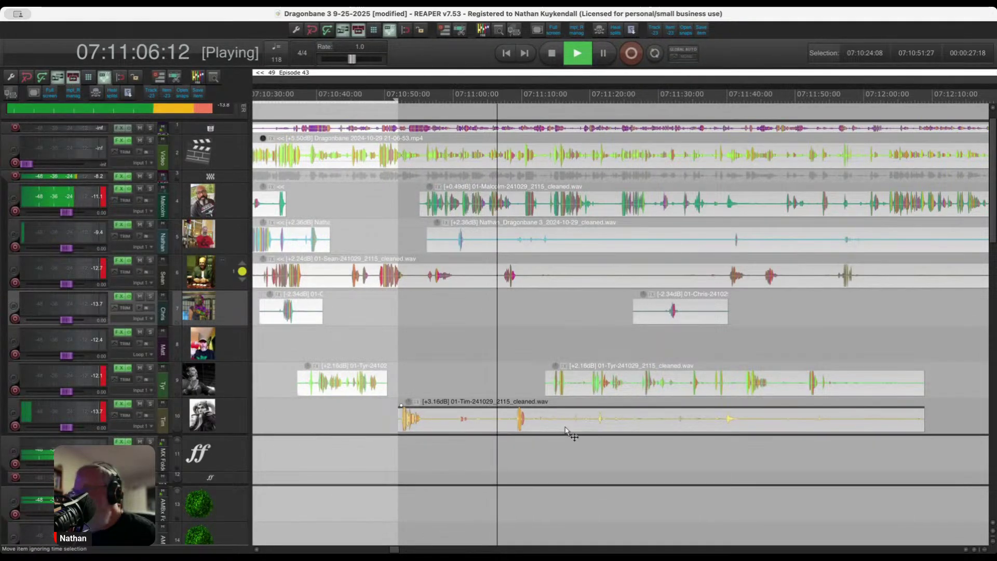
pyautogui.click(566, 420)
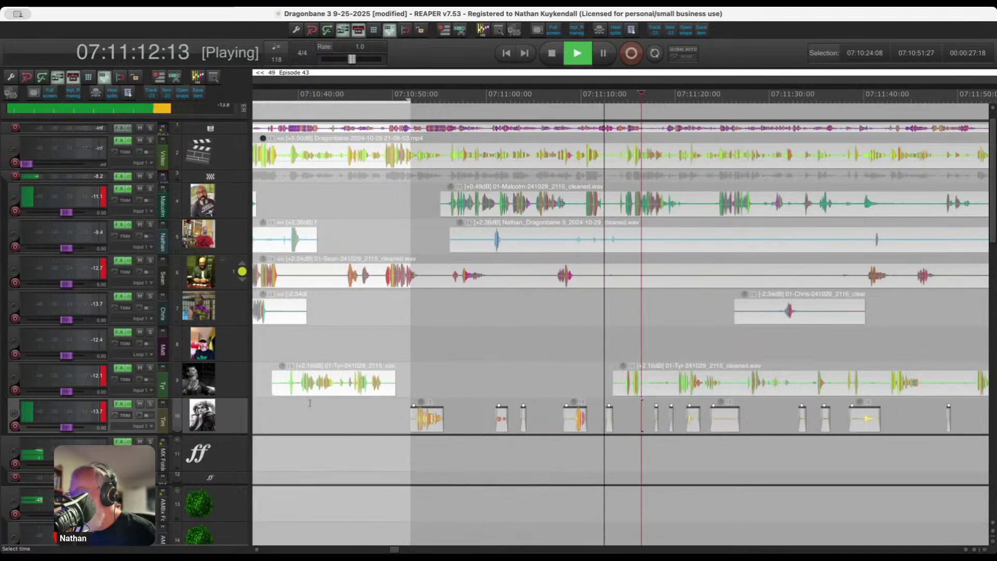
pyautogui.scroll(-4, 308, 412)
pyautogui.scroll(5, 416, 418)
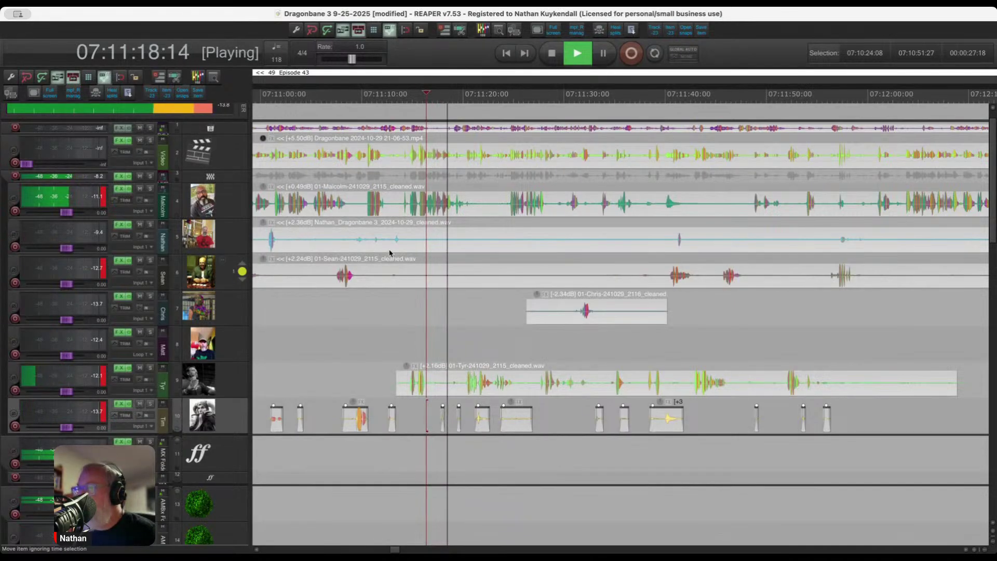
# Cut track 6 from 07:11:11:18 to 07:11:37:09 and delete the track 10 fragments from 07:11:16:17 to 07:11:31:15.
pyautogui.moveTo(378, 276); pyautogui.dragTo(638, 284)
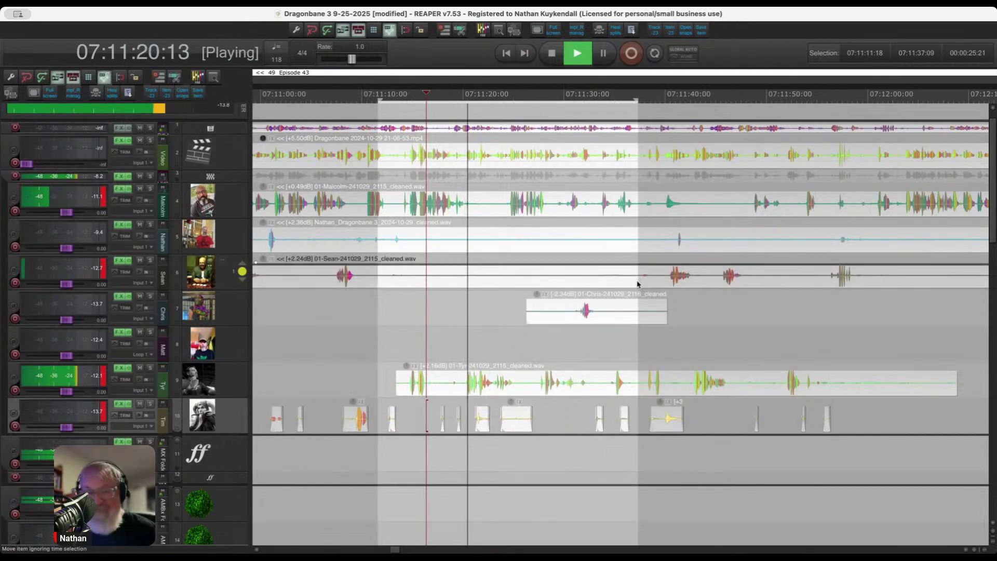
pyautogui.press('Delete')
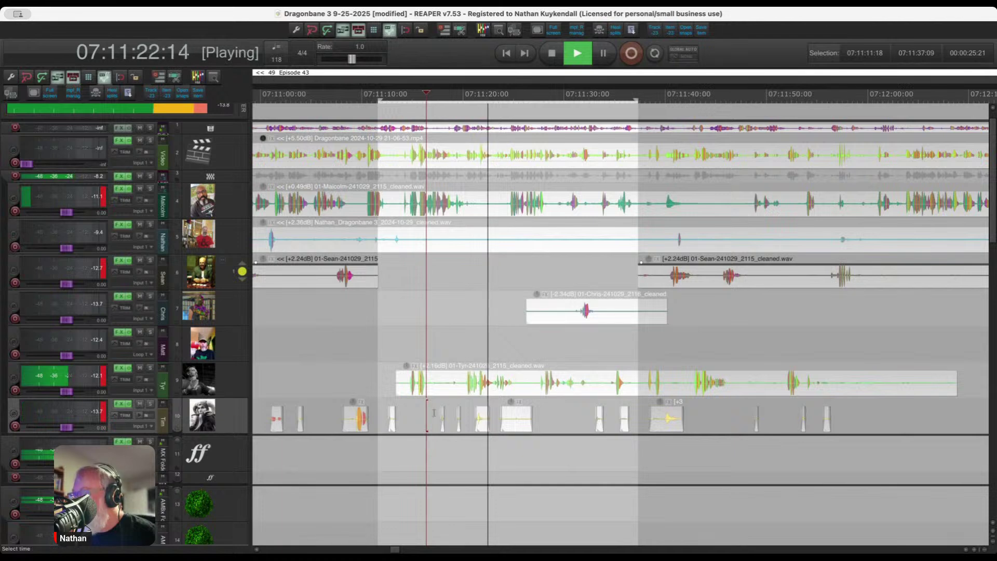
pyautogui.moveTo(428, 415); pyautogui.dragTo(578, 420)
pyautogui.press('Delete')
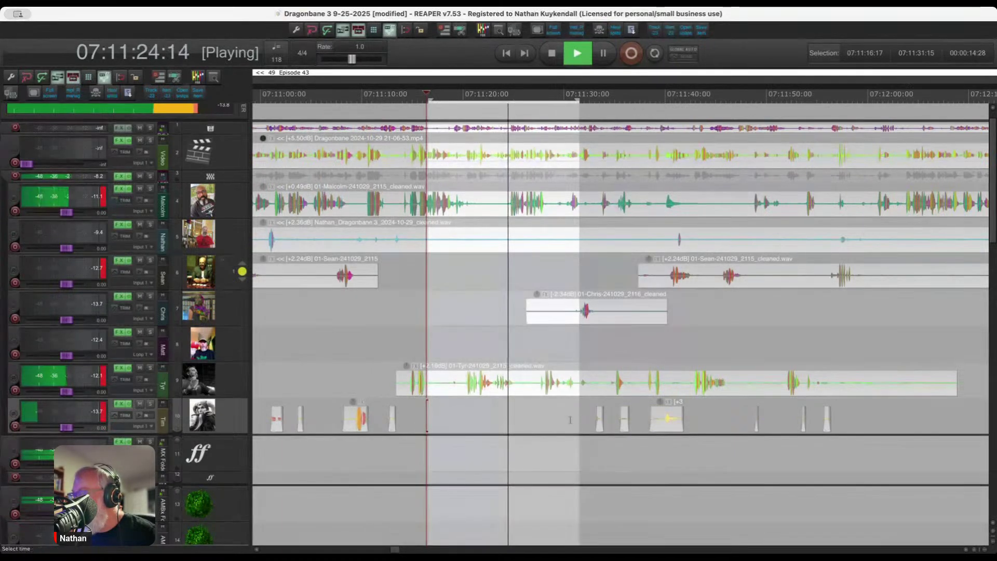
# Replay the passage at 07:11:18:12 and mark 07:11:12:21 to 07:12:08:27 as a region named "microwave beeps".
pyautogui.click(448, 411)
pyautogui.press('space')
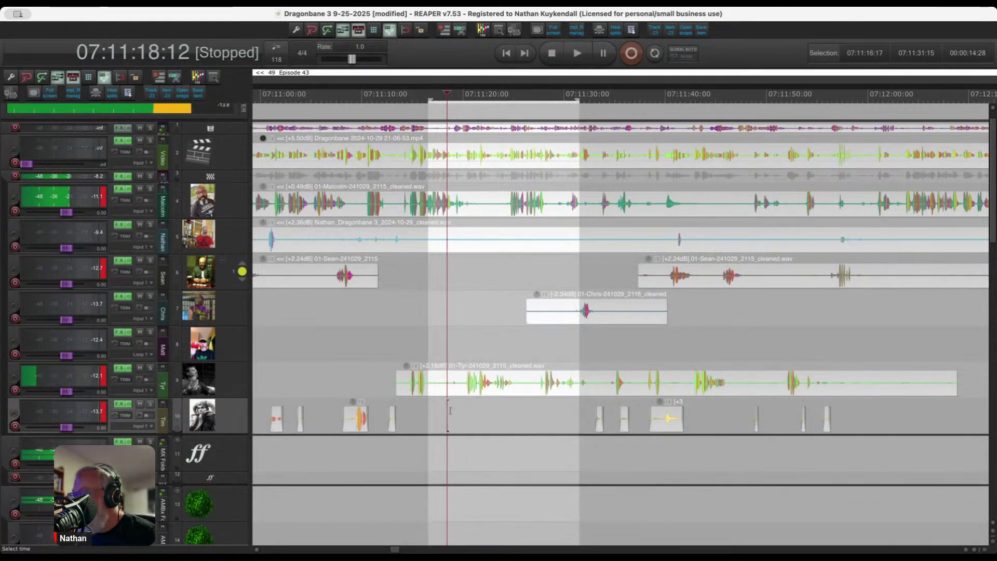
pyautogui.press('space')
pyautogui.press('space')
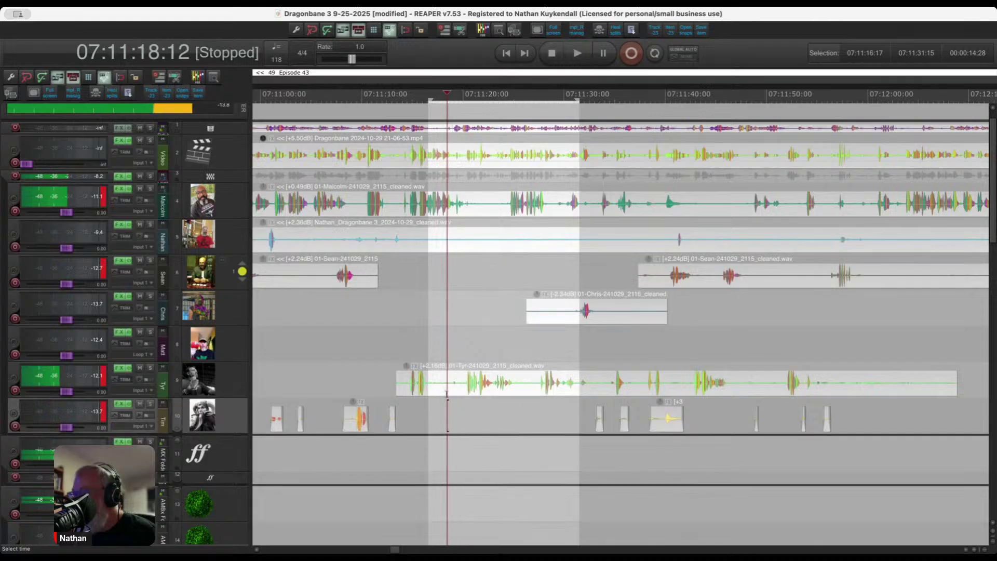
pyautogui.press('space')
pyautogui.press('space')
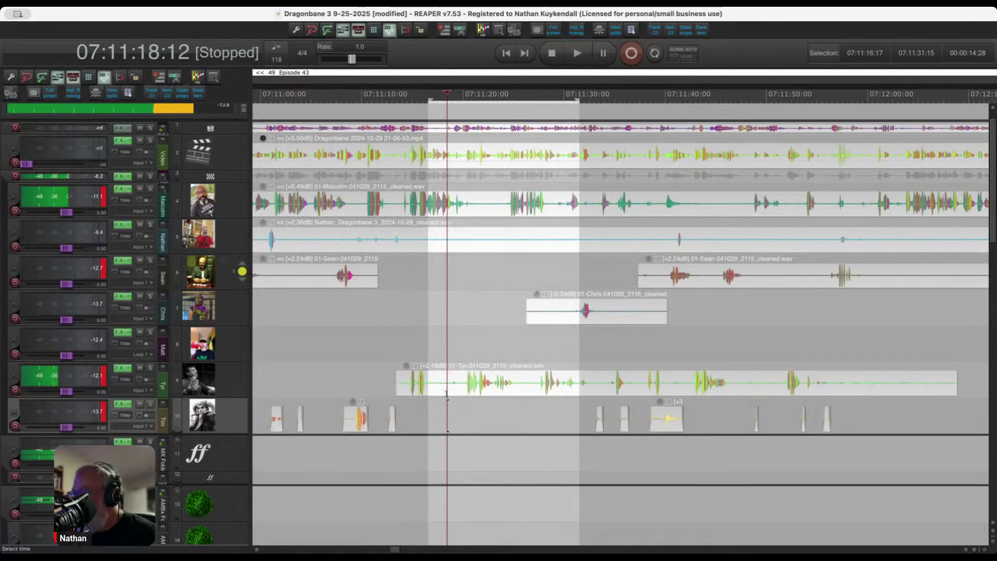
pyautogui.moveTo(391, 387); pyautogui.dragTo(958, 381)
pyautogui.hotkey('shift', 'r')
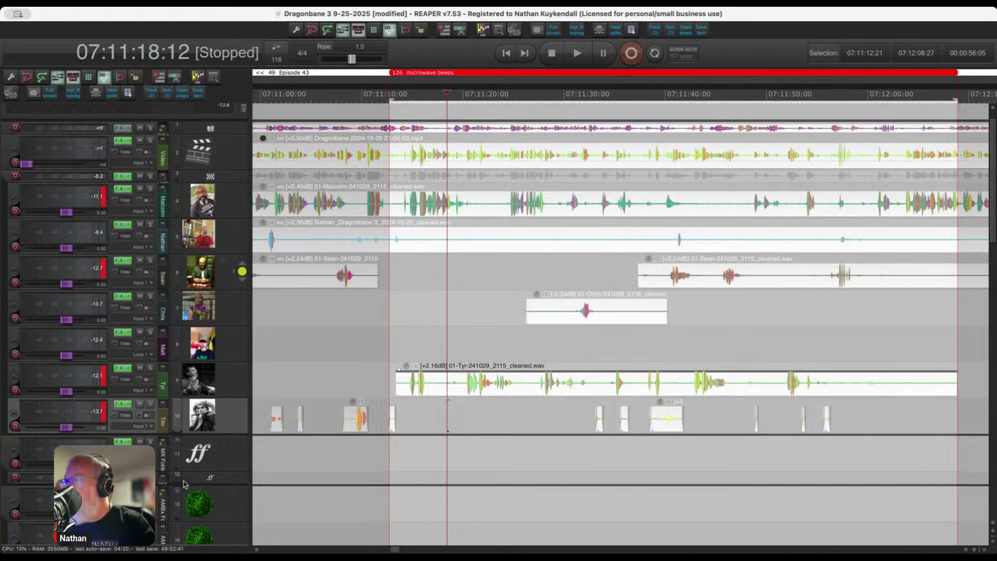
# Resume playback and trim the track 7 clip's start up to 07:11:30:07 and its end from 07:11:34:03.
pyautogui.click(454, 339)
pyautogui.press('space')
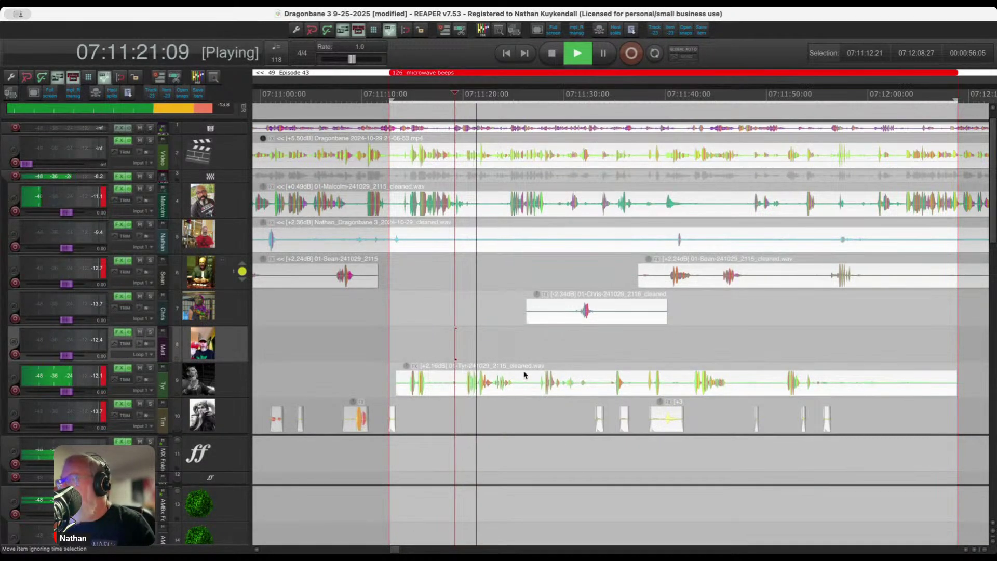
pyautogui.click(517, 390)
pyautogui.scroll(1, 518, 317)
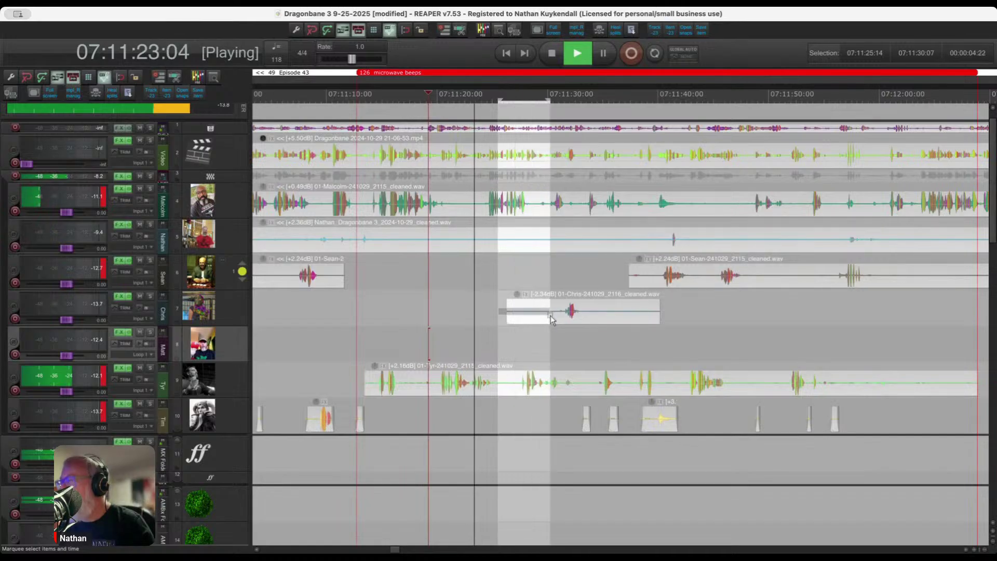
pyautogui.moveTo(518, 317); pyautogui.dragTo(699, 325)
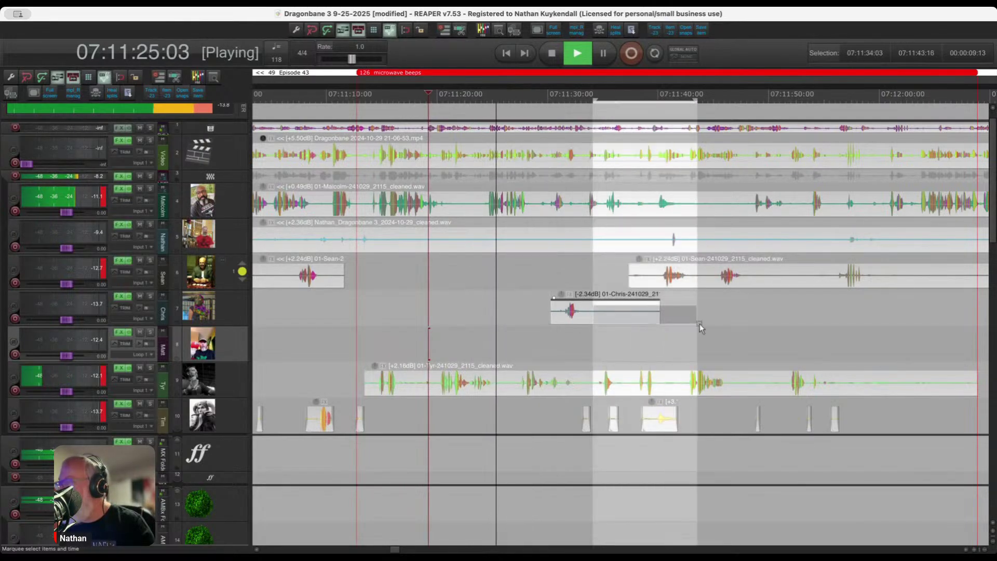
pyautogui.press('Delete')
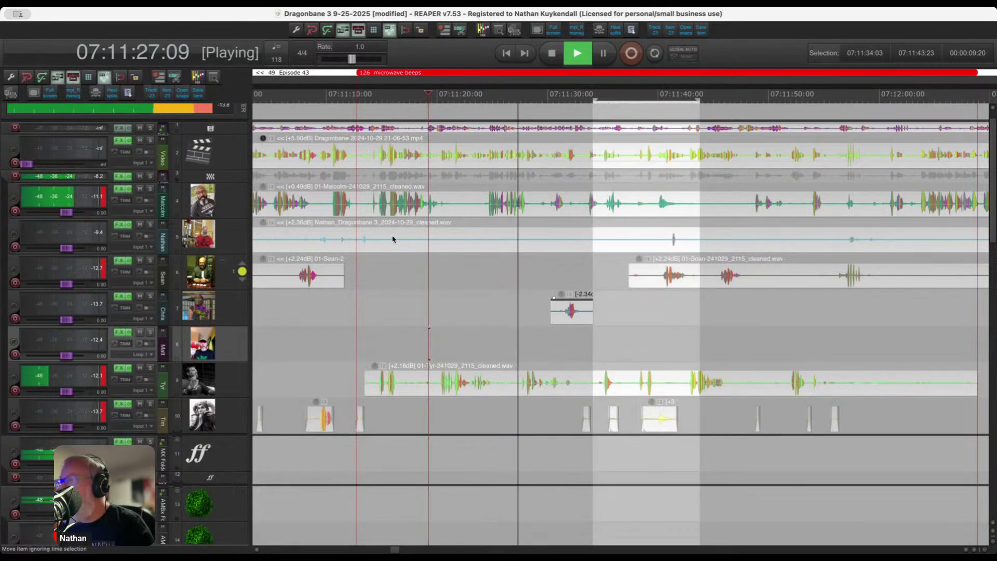
# Cut the track 5 clip from 07:11:16:14 to 07:11:39:23 and trim the end of the track 9 clip from 07:11:56:12.
pyautogui.moveTo(399, 239); pyautogui.dragTo(656, 247)
pyautogui.press('Delete')
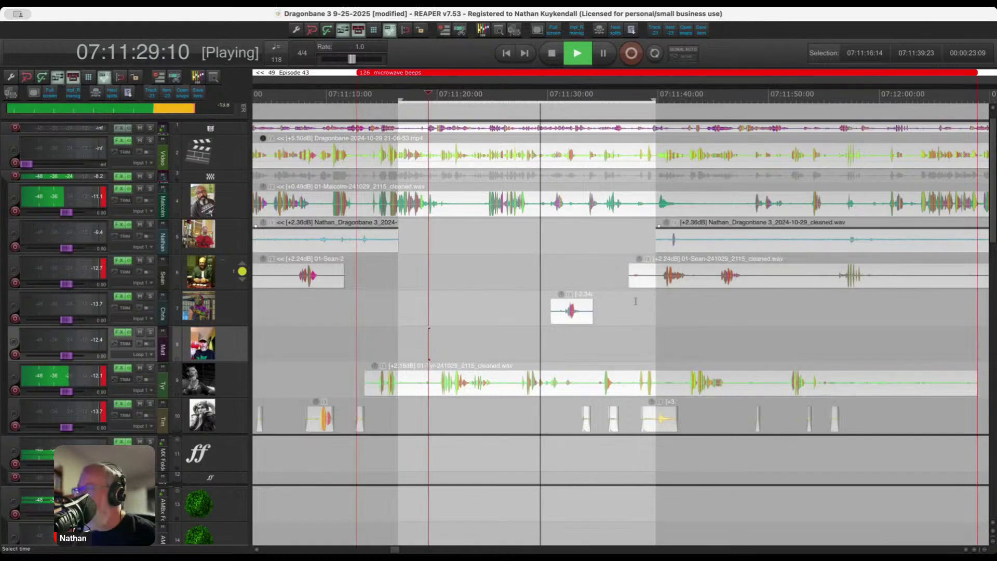
pyautogui.scroll(-3, 758, 415)
pyautogui.scroll(1, 759, 416)
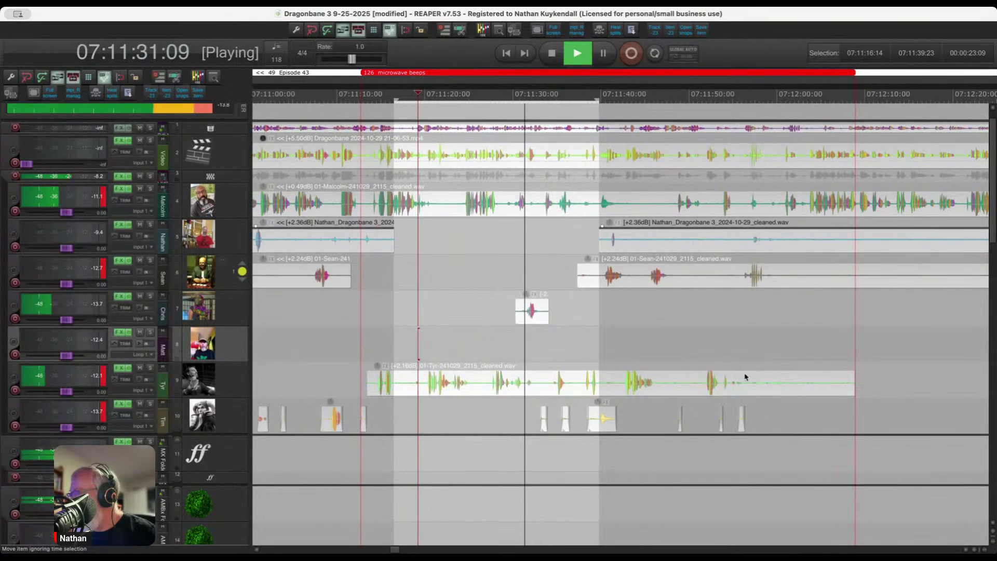
pyautogui.moveTo(745, 379); pyautogui.dragTo(886, 396)
pyautogui.press('Delete')
pyautogui.scroll(1, 540, 415)
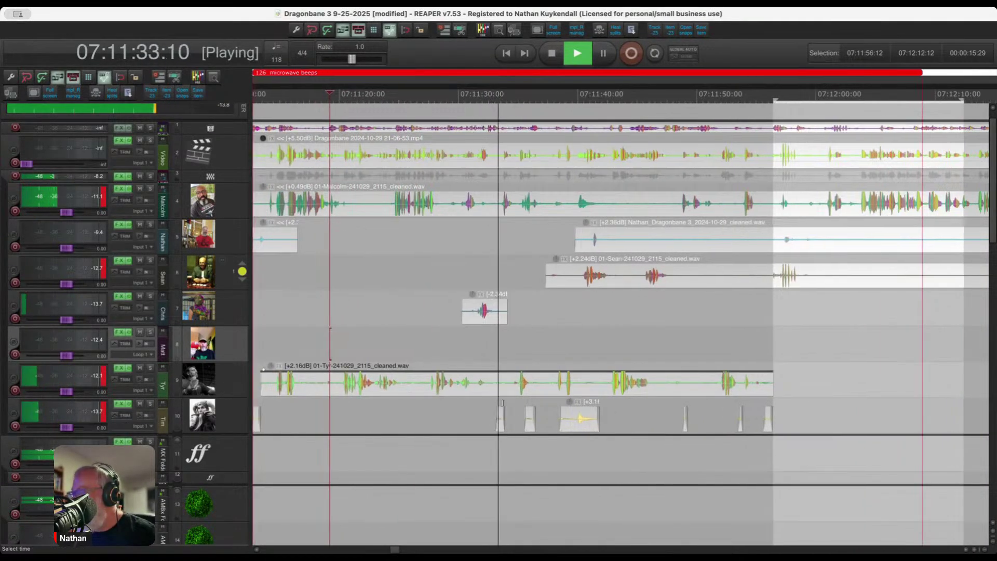
# Delete the short track 10 fragments within 07:11:32:11 to 07:11:36:29 and within 07:11:47:01 to 07:11:59:19.
pyautogui.scroll(1, 540, 415)
pyautogui.click(539, 425)
pyautogui.moveTo(484, 425); pyautogui.dragTo(557, 425)
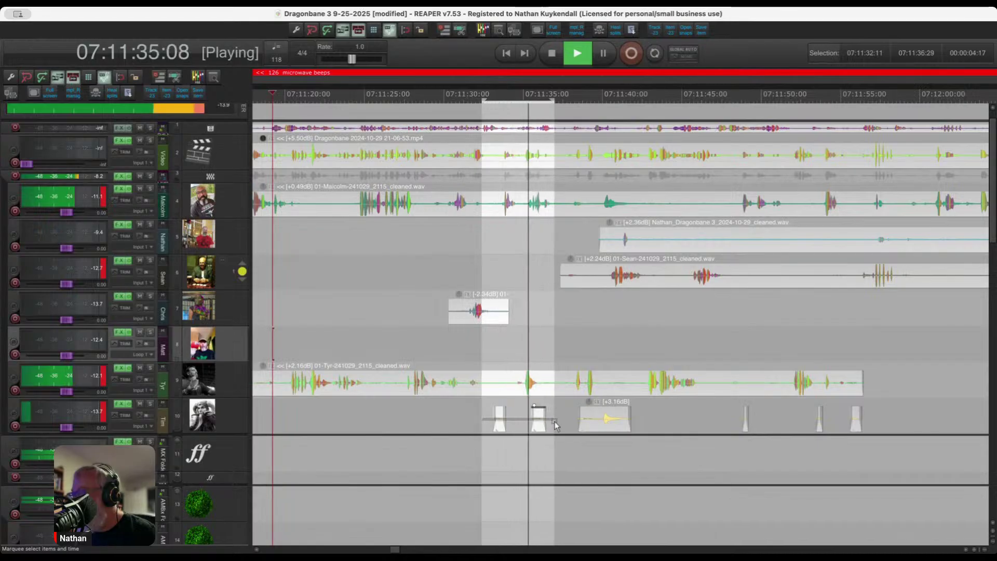
pyautogui.scroll(-2, 619, 430)
pyautogui.scroll(1, 620, 430)
pyautogui.moveTo(712, 425); pyautogui.dragTo(589, 425)
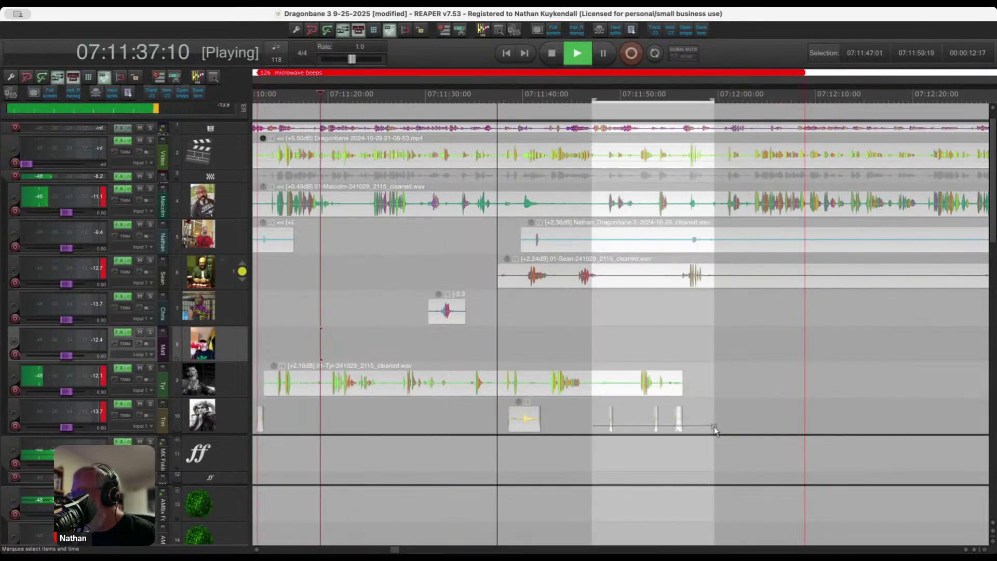
pyautogui.scroll(2, 590, 425)
pyautogui.scroll(1, 540, 418)
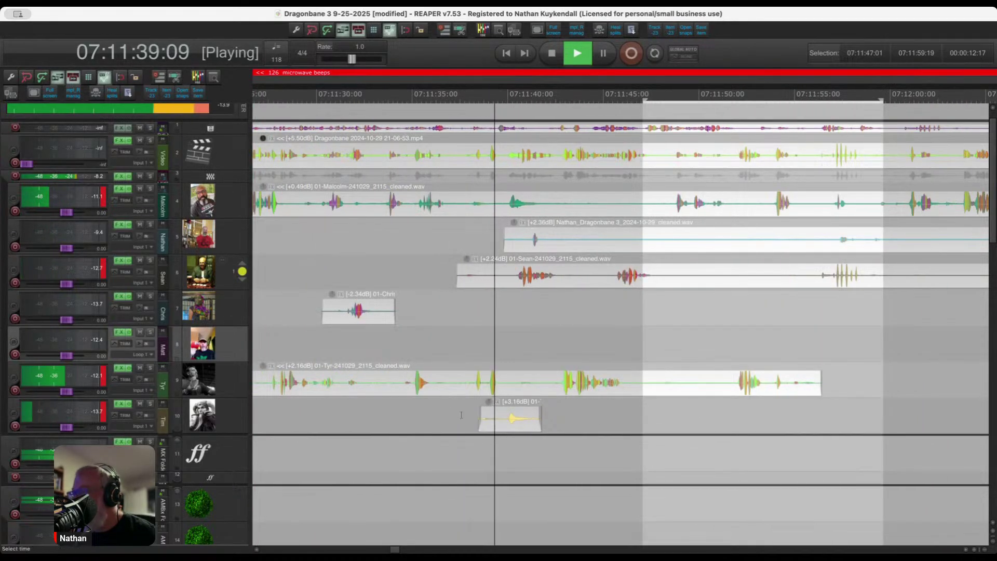
pyautogui.moveTo(461, 415); pyautogui.dragTo(584, 423)
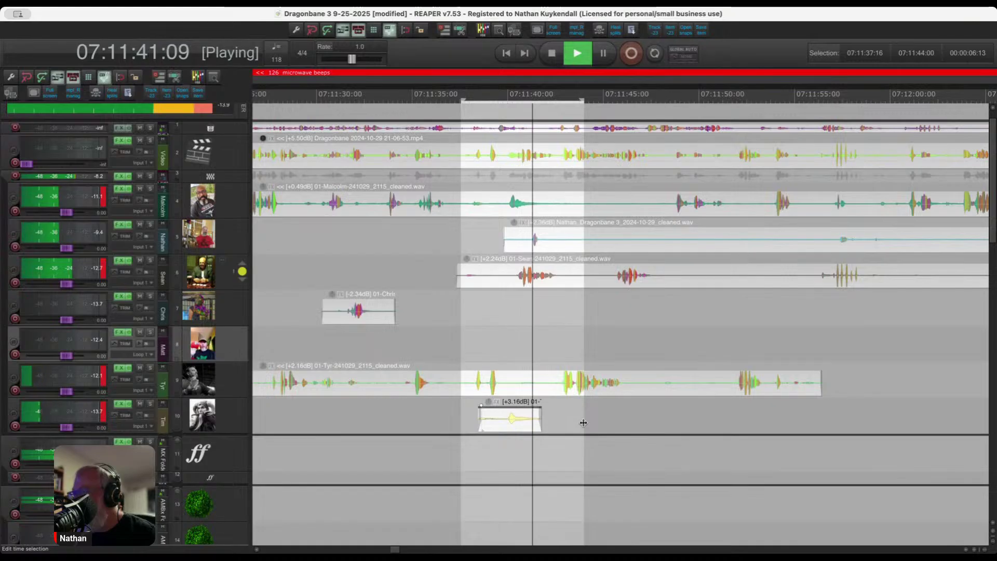
# Trim the start of the track 6 clip up to 07:11:40:04 and cut track 5 from 07:11:42:19 to 07:11:56:15.
pyautogui.moveTo(439, 270); pyautogui.dragTo(510, 285)
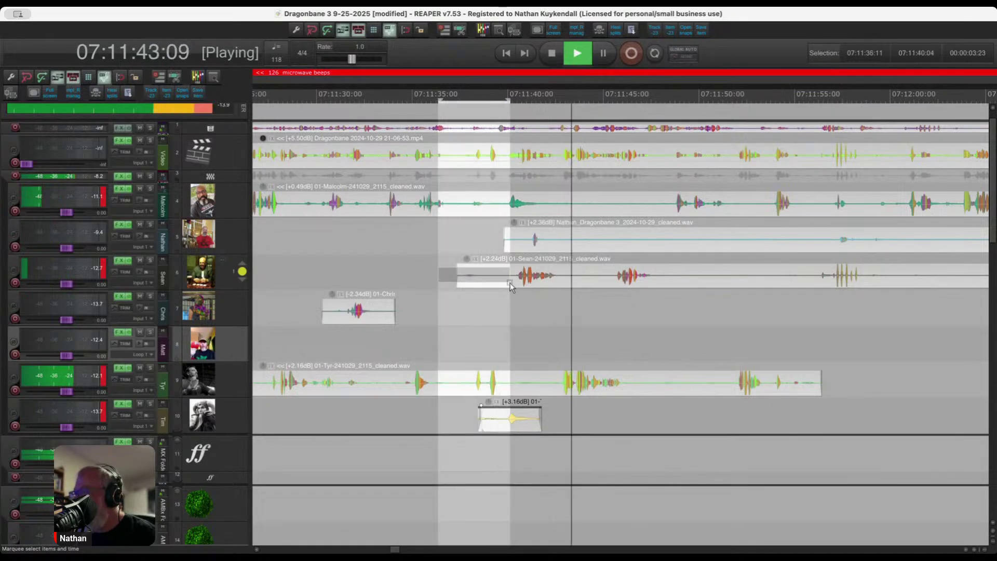
pyautogui.press('Delete')
pyautogui.moveTo(558, 238); pyautogui.dragTo(824, 249)
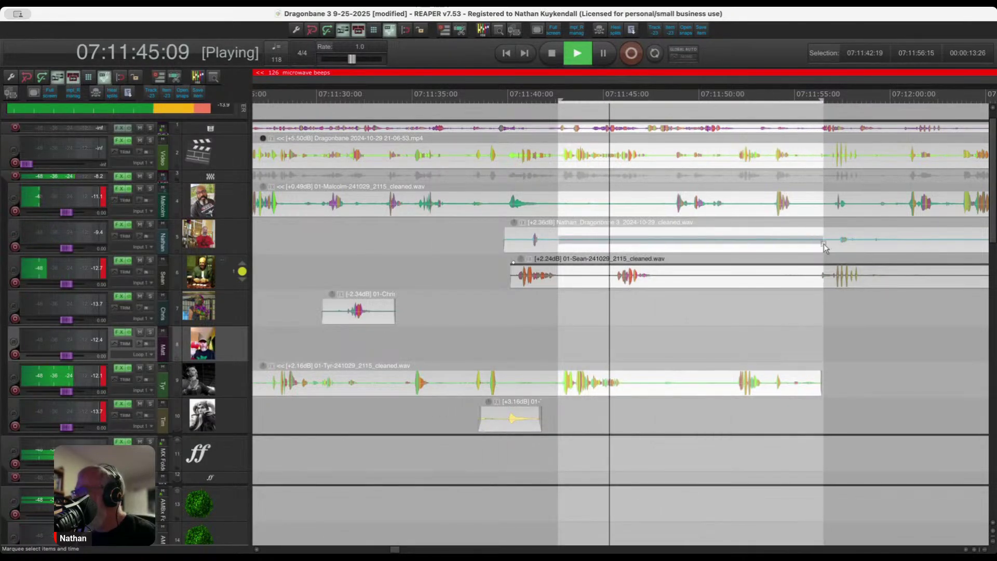
pyautogui.press('Delete')
# Cut the silent part of the track 6 clip from 07:11:48:00 to 07:11:55:29 and keep listening.
pyautogui.scroll(2, 630, 372)
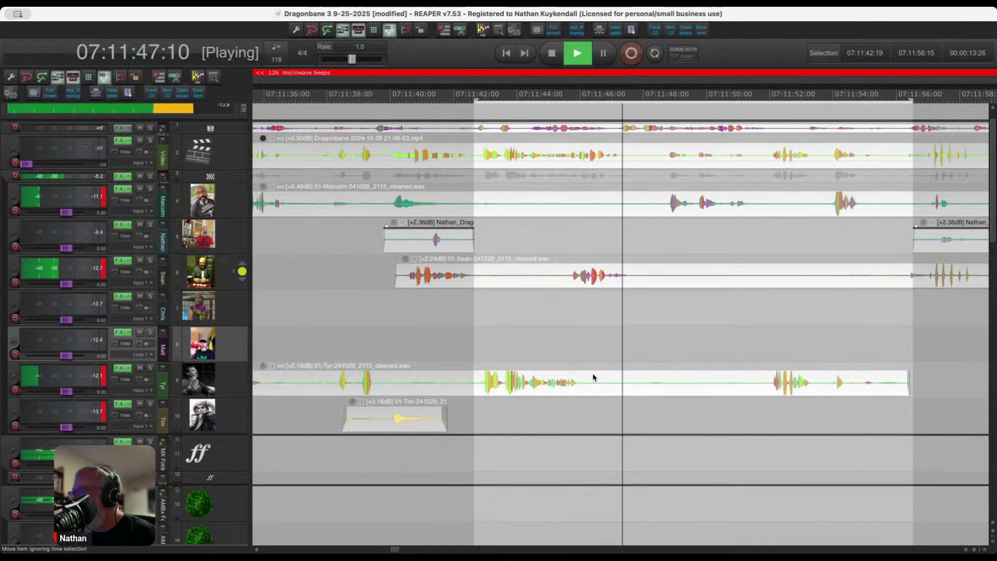
pyautogui.moveTo(593, 378); pyautogui.dragTo(738, 393)
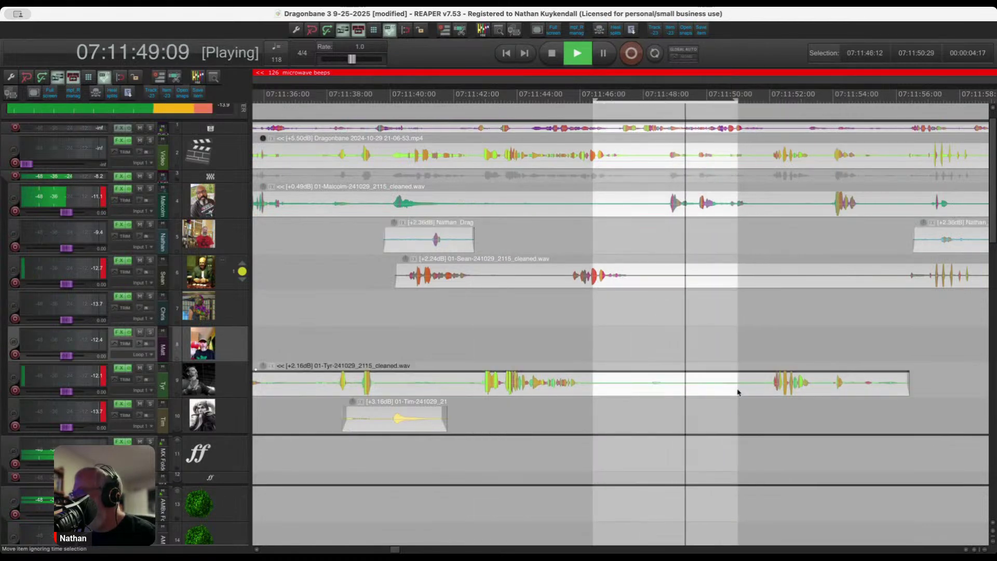
pyautogui.moveTo(643, 275); pyautogui.dragTo(896, 278)
pyautogui.press('Delete')
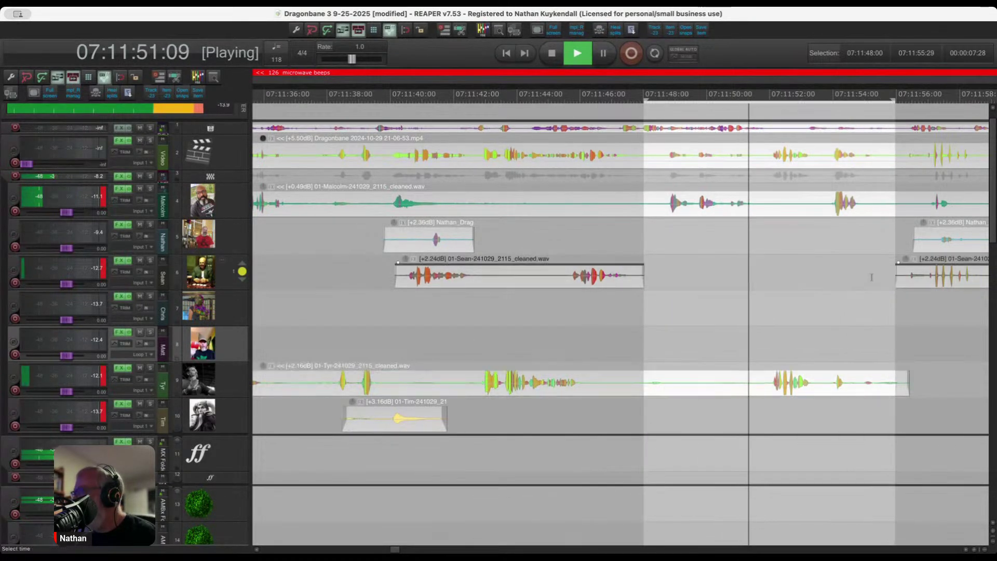
pyautogui.scroll(-3, 871, 277)
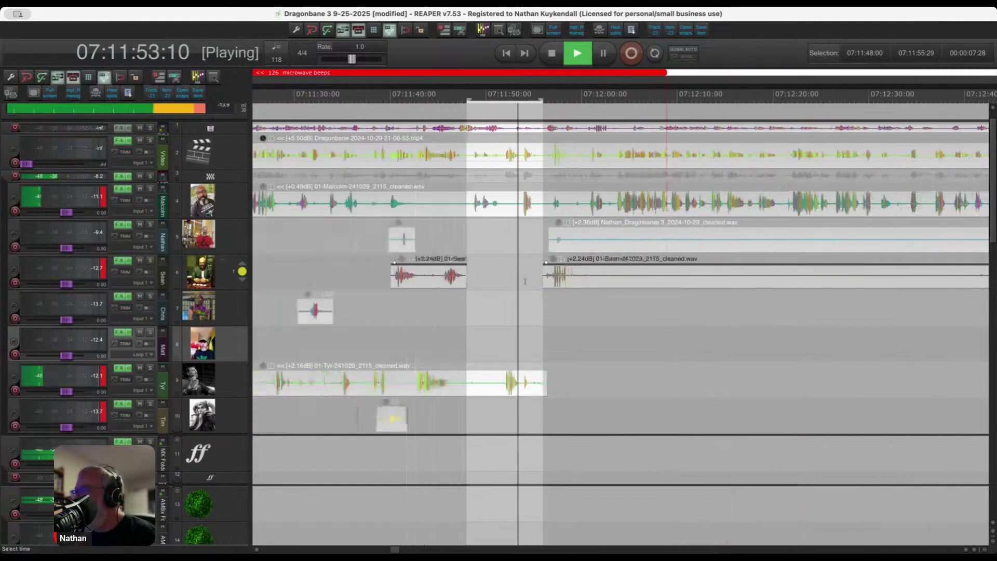
# Replay the passage around 07:11:48 and rename region 126 as "microwave beeps mouse clicks".
pyautogui.scroll(1, 525, 281)
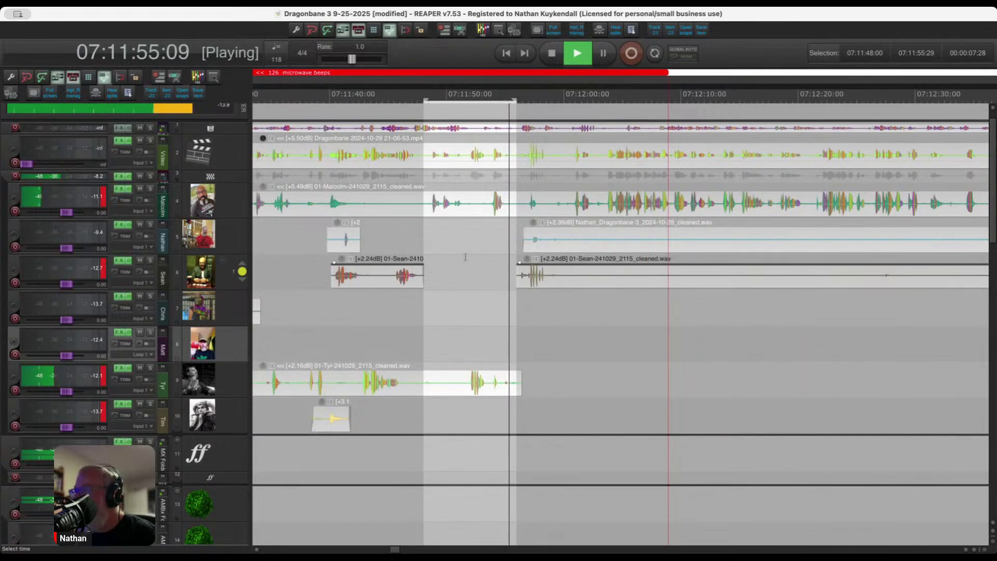
pyautogui.scroll(4, 433, 239)
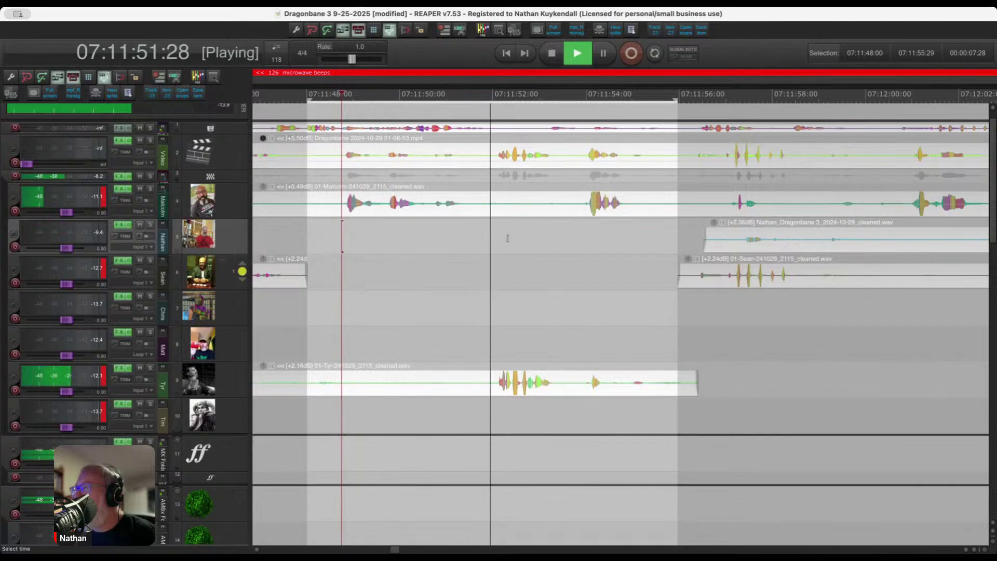
pyautogui.press('space')
pyautogui.scroll(-2, 499, 243)
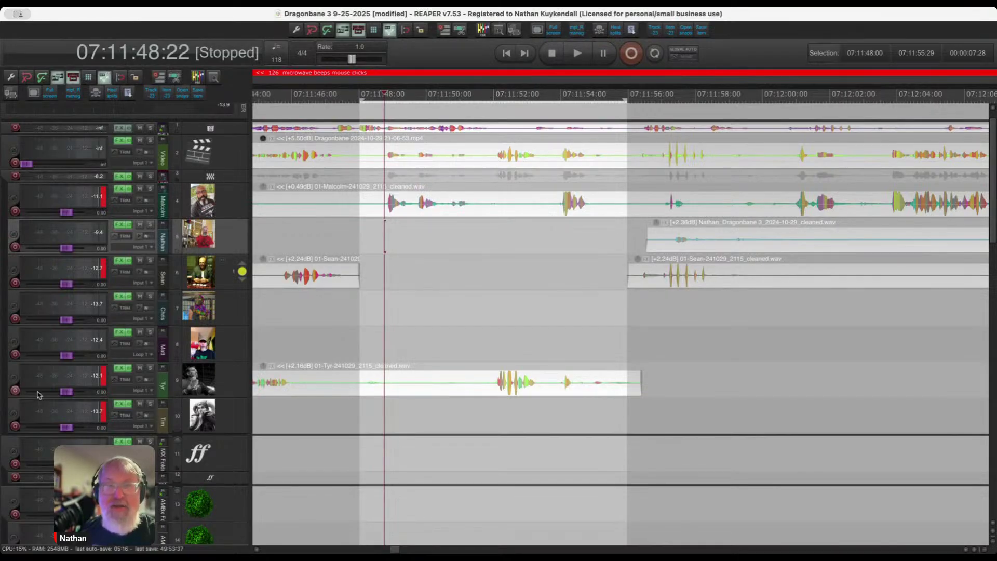
# Resume listening and cut the silent part of the track 5 and 6 clips from 07:11:58:24 to 07:12:07:16.
pyautogui.click(583, 337)
pyautogui.press('space')
pyautogui.scroll(-4, 581, 343)
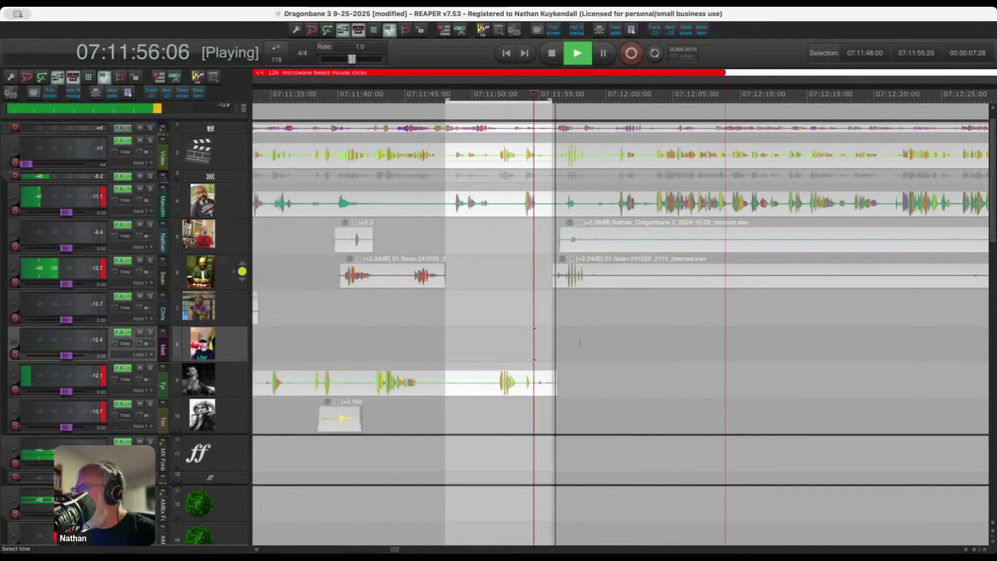
pyautogui.scroll(3, 580, 343)
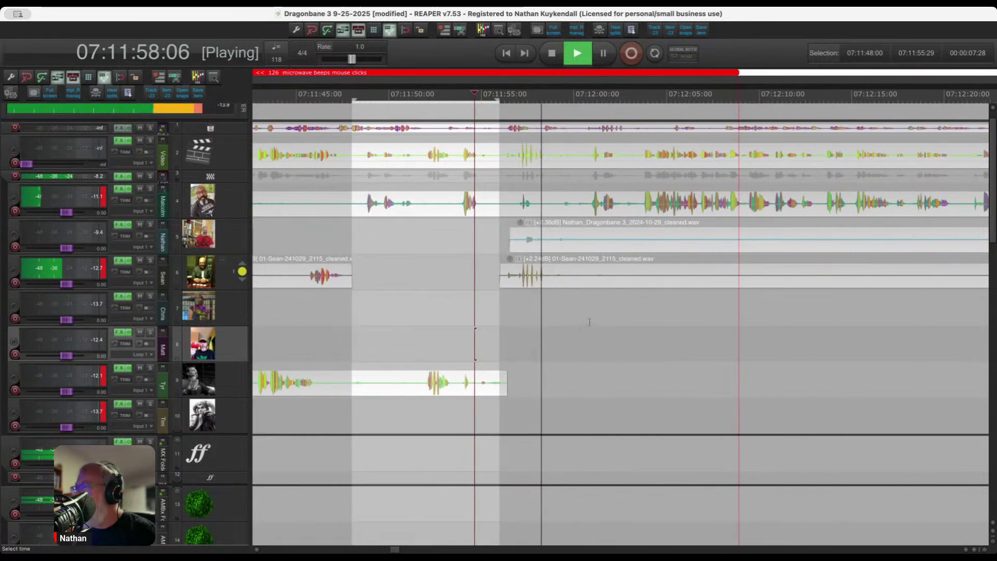
pyautogui.scroll(4, 590, 322)
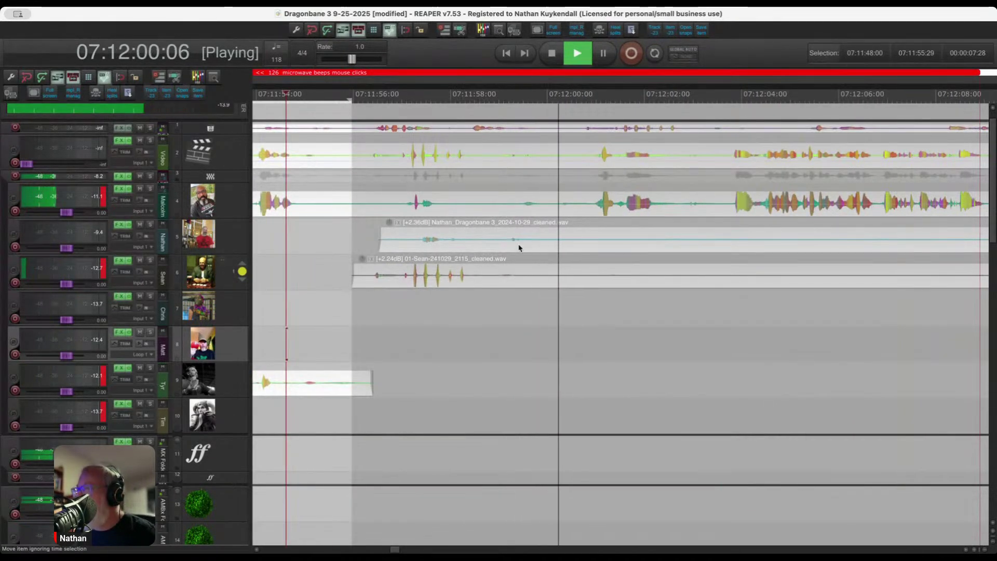
pyautogui.moveTo(491, 249); pyautogui.dragTo(878, 275)
pyautogui.press('Delete')
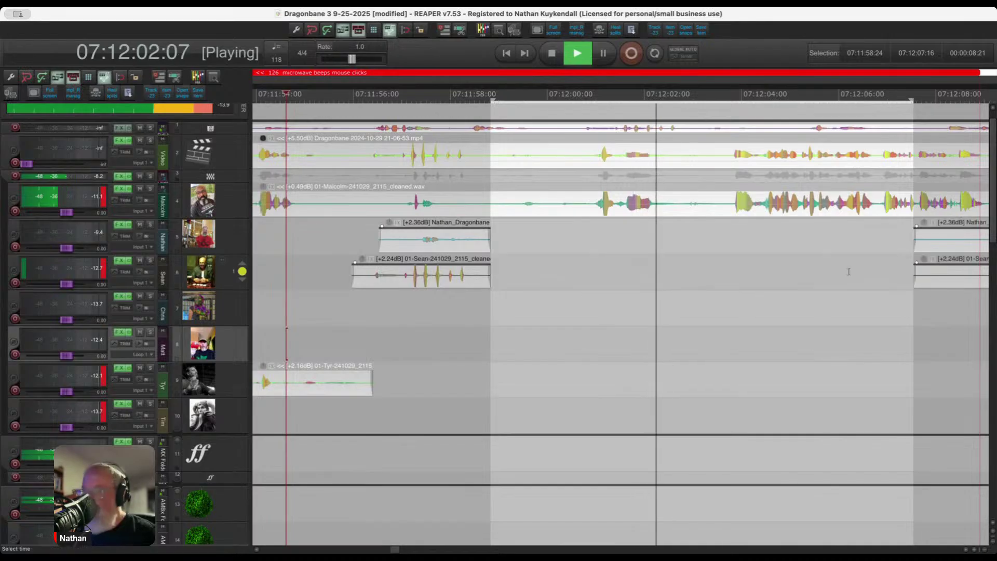
# Remove 07:11:58:22 to 07:12:04:07 from all tracks, close the gap and replay across the edit.
pyautogui.click(524, 233)
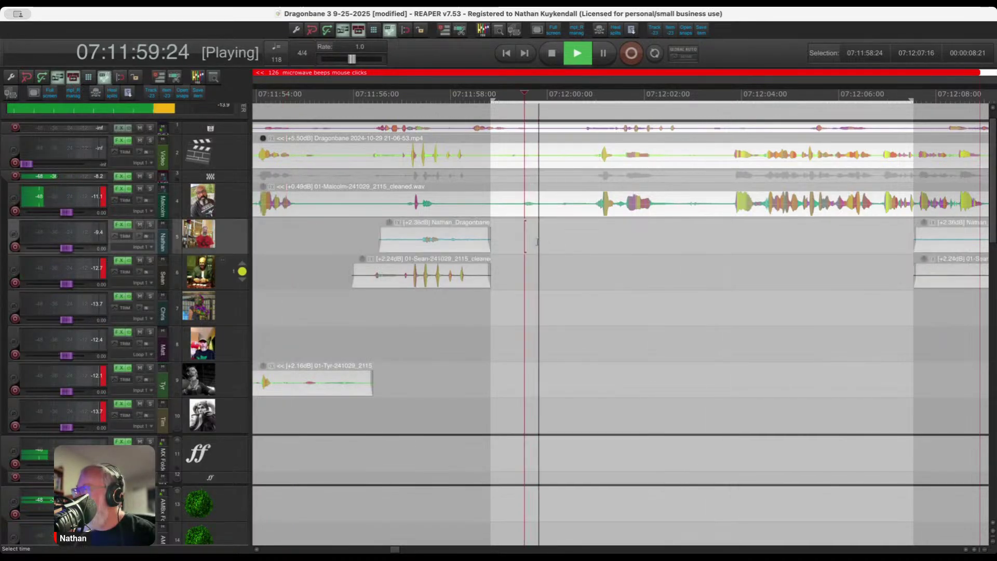
pyautogui.moveTo(505, 234); pyautogui.dragTo(753, 298)
pyautogui.moveTo(488, 290); pyautogui.dragTo(753, 315)
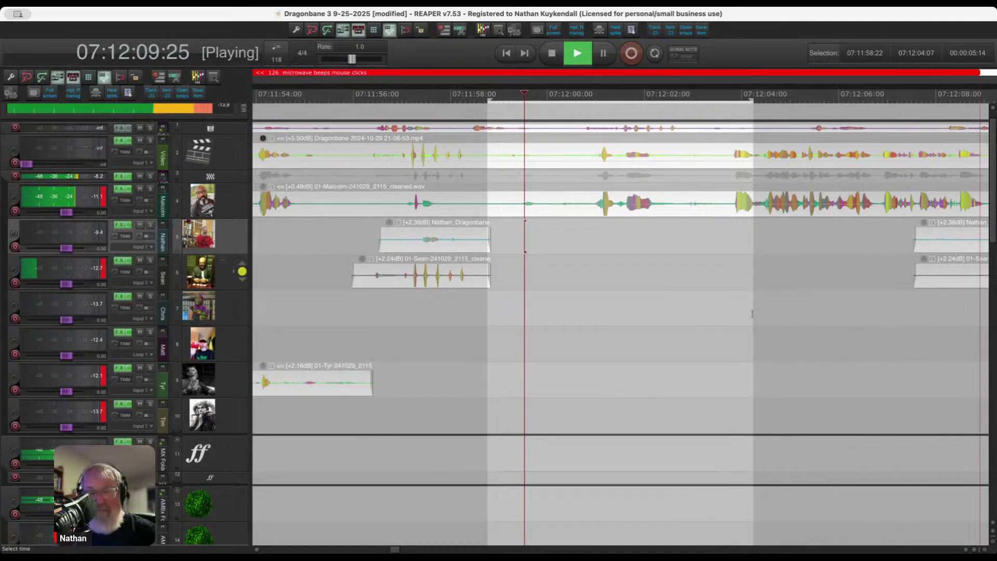
pyautogui.hotkey('ctrl', 'Delete')
pyautogui.click(384, 305)
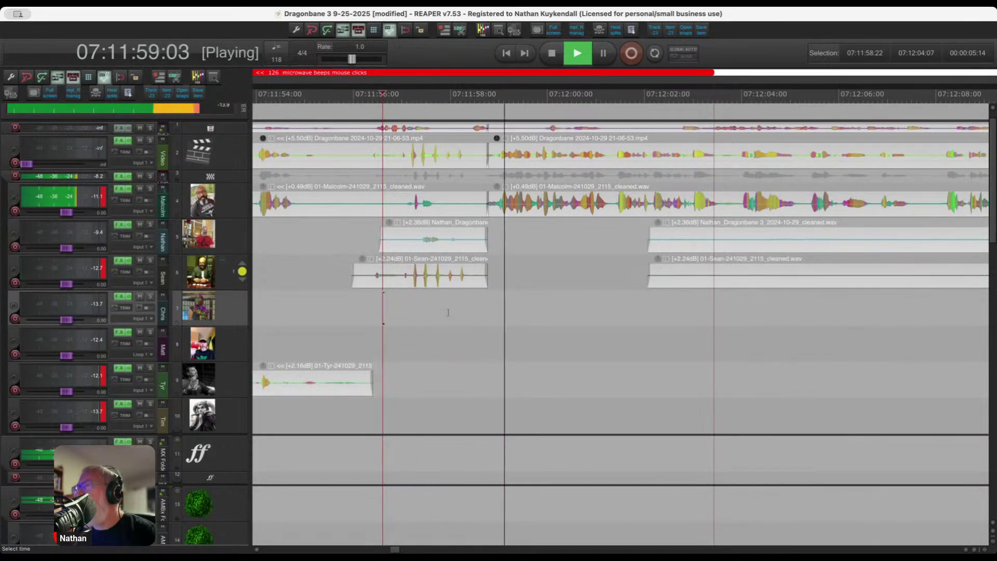
# Cut the silent part of the track 5 and 6 clips from 07:12:01:12 to 07:12:16:07.
pyautogui.scroll(-2, 447, 312)
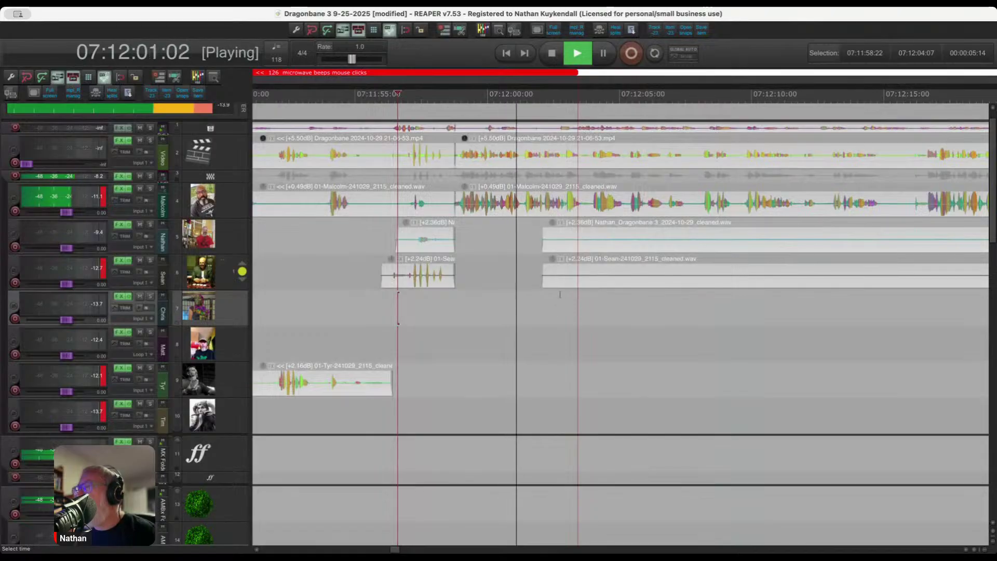
pyautogui.moveTo(525, 241); pyautogui.dragTo(916, 270)
pyautogui.press('Delete')
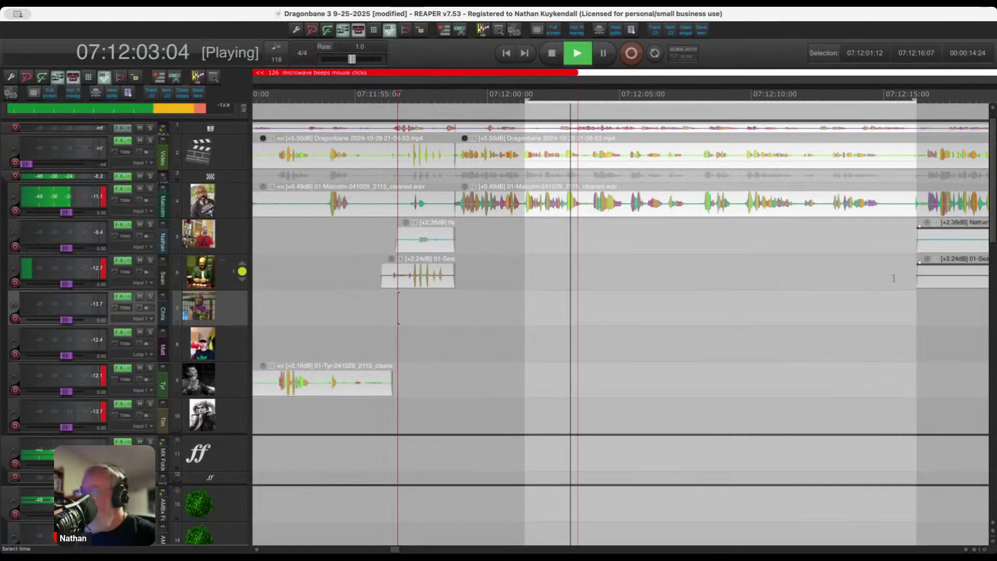
pyautogui.scroll(-2, 540, 275)
pyautogui.scroll(2, 551, 291)
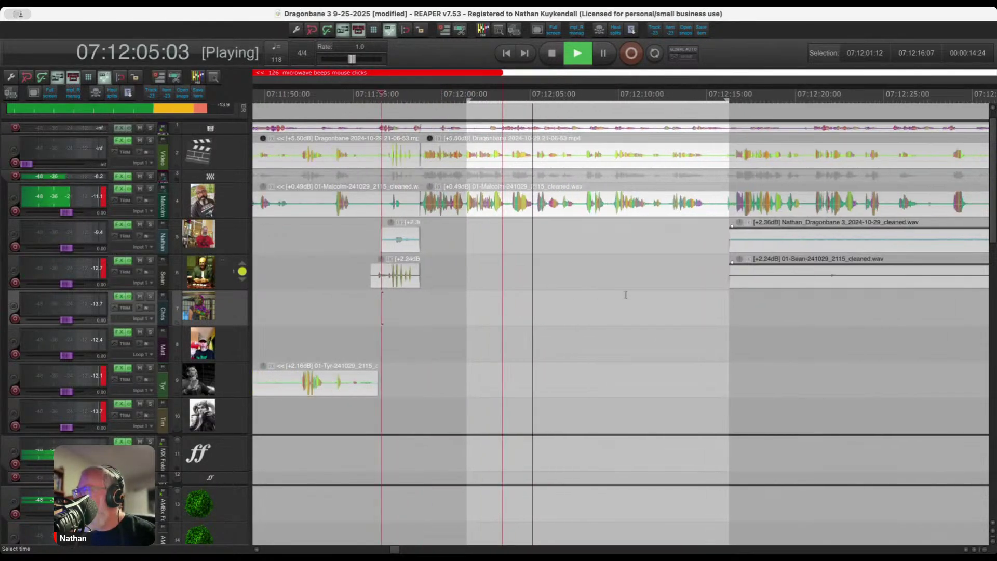
pyautogui.scroll(-2, 555, 295)
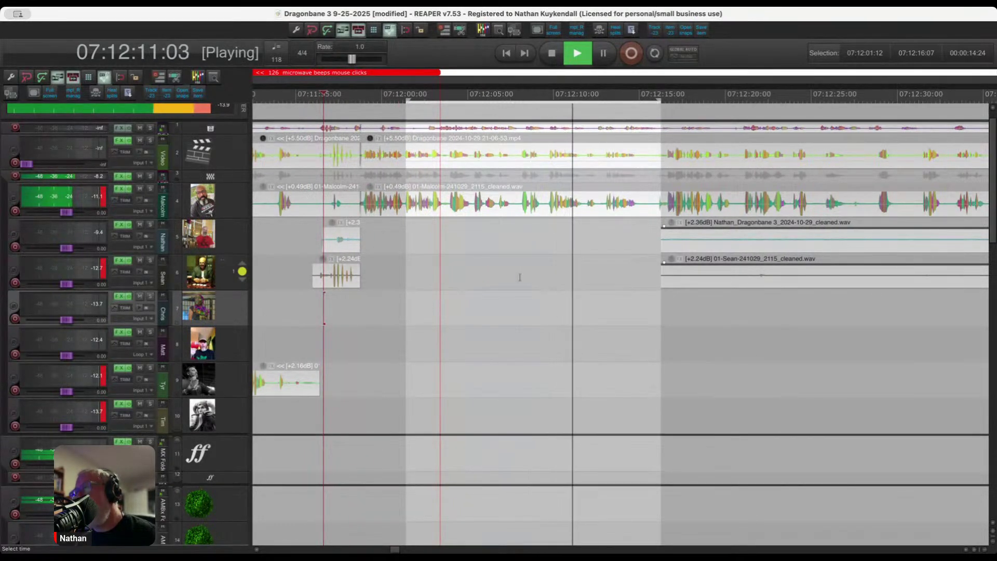
# Try removing 07:12:06:25 to 07:12:08:05 from all tracks with the gap closed, and replay across the edit.
pyautogui.click(470, 260)
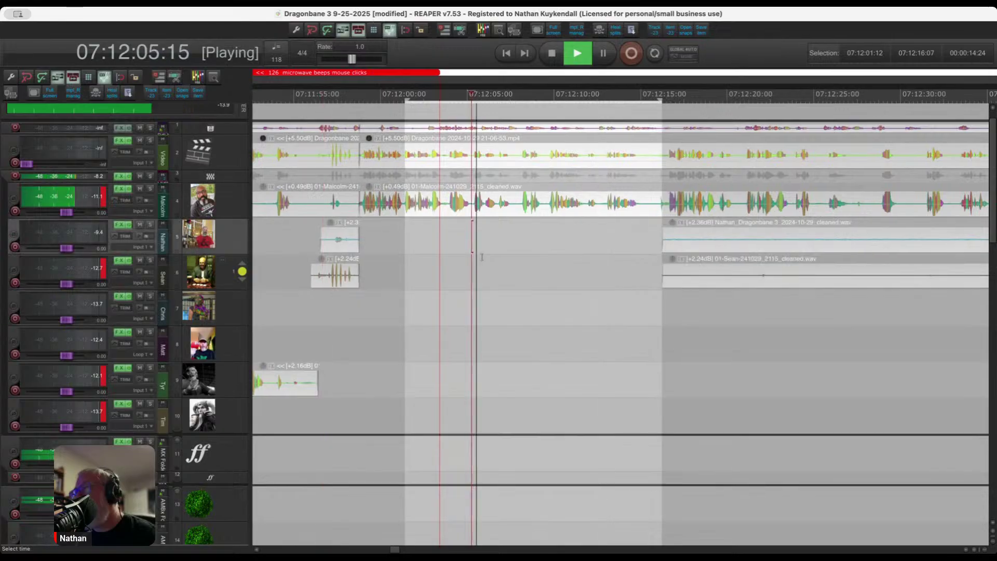
pyautogui.scroll(4, 498, 259)
pyautogui.scroll(2, 508, 239)
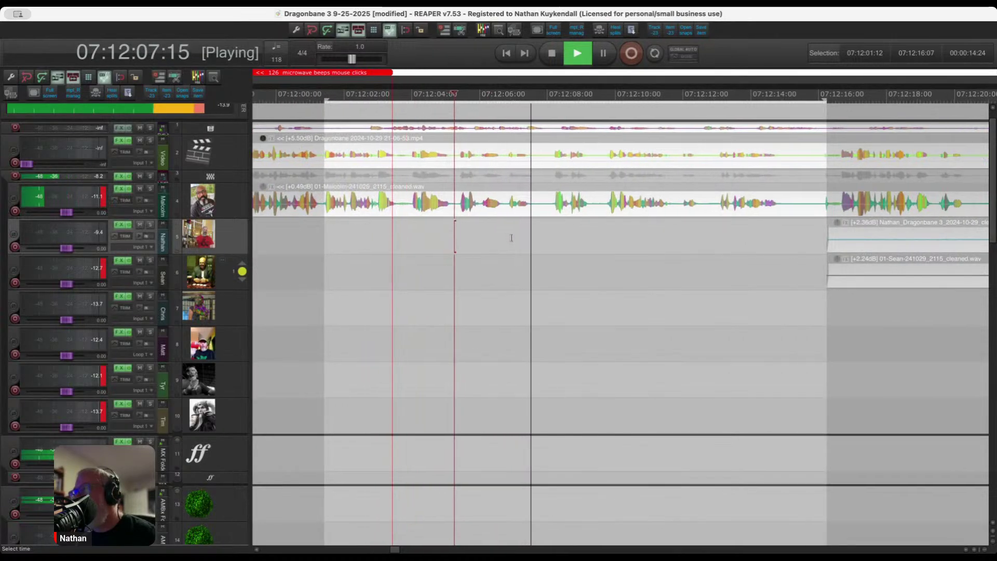
pyautogui.moveTo(509, 212); pyautogui.dragTo(566, 233)
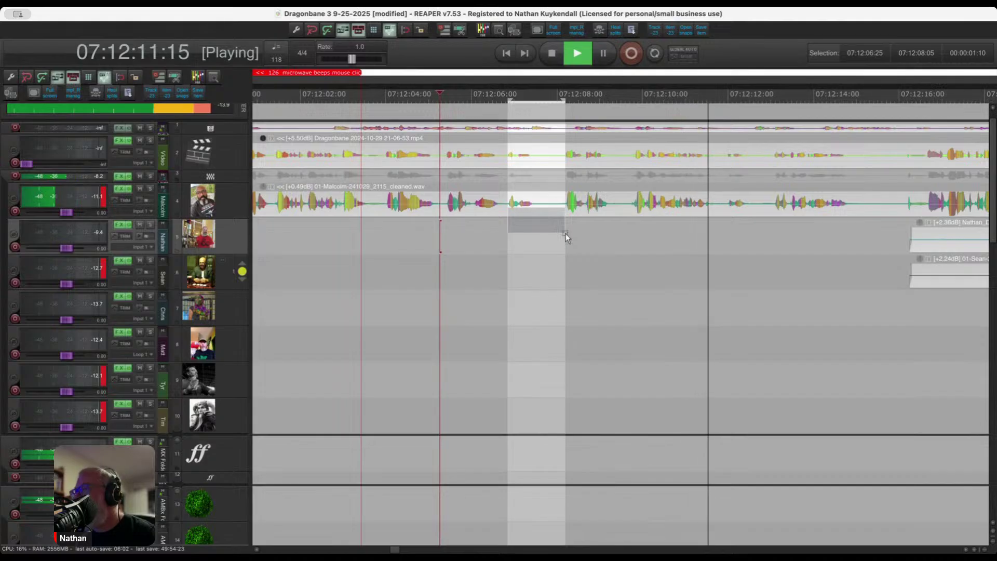
pyautogui.press('Delete')
pyautogui.click(419, 242)
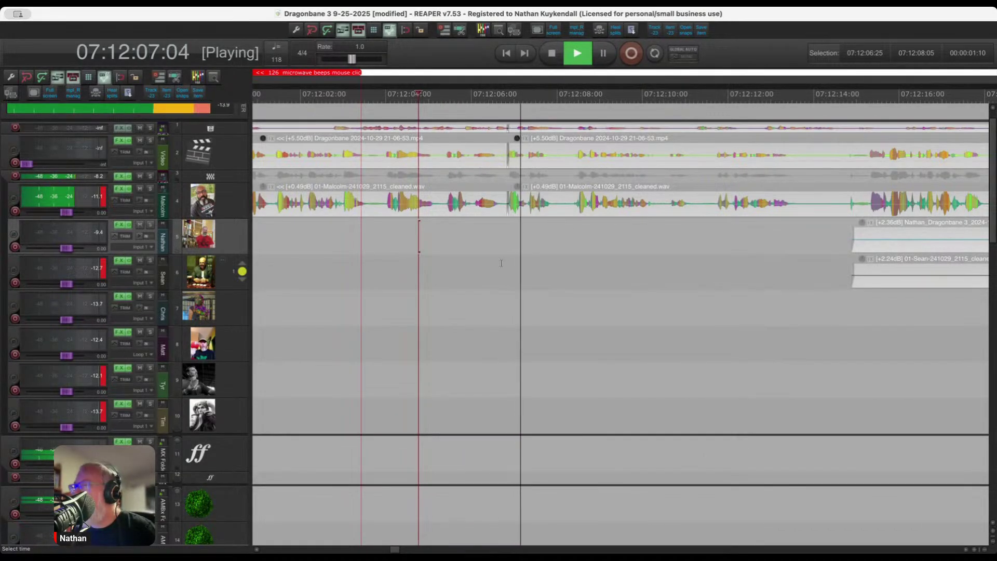
# Stop playback and undo the removal of 07:12:06:25 to 07:12:08:05.
pyautogui.press('space')
pyautogui.scroll(5, 493, 252)
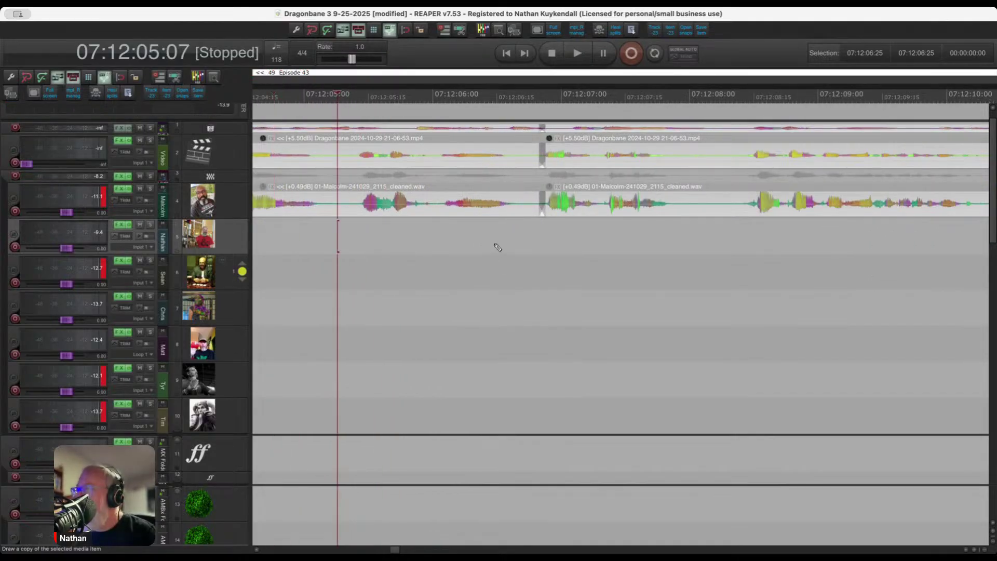
pyautogui.hotkey('ctrl', 'a')
pyautogui.hotkey('ctrl', 'z')
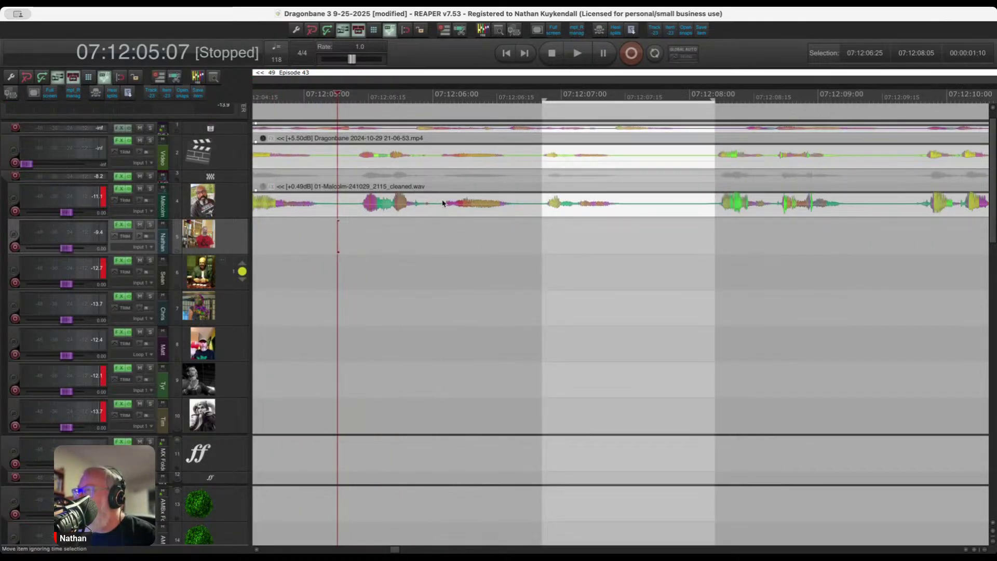
# Remove 07:12:06:02 to 07:12:08:05 from all tracks, close the gap and play back across the edit.
pyautogui.moveTo(442, 202); pyautogui.dragTo(715, 229)
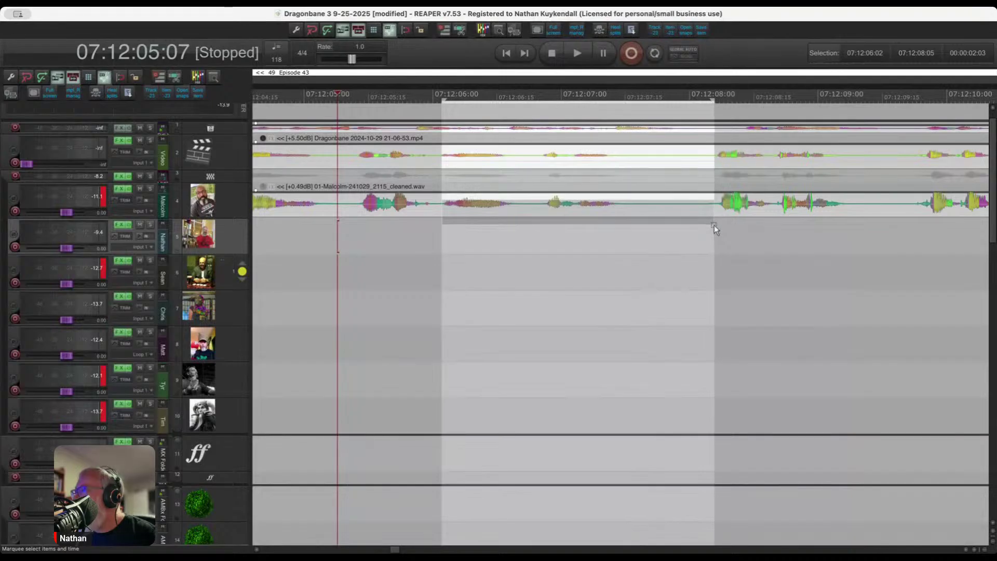
pyautogui.press('Delete')
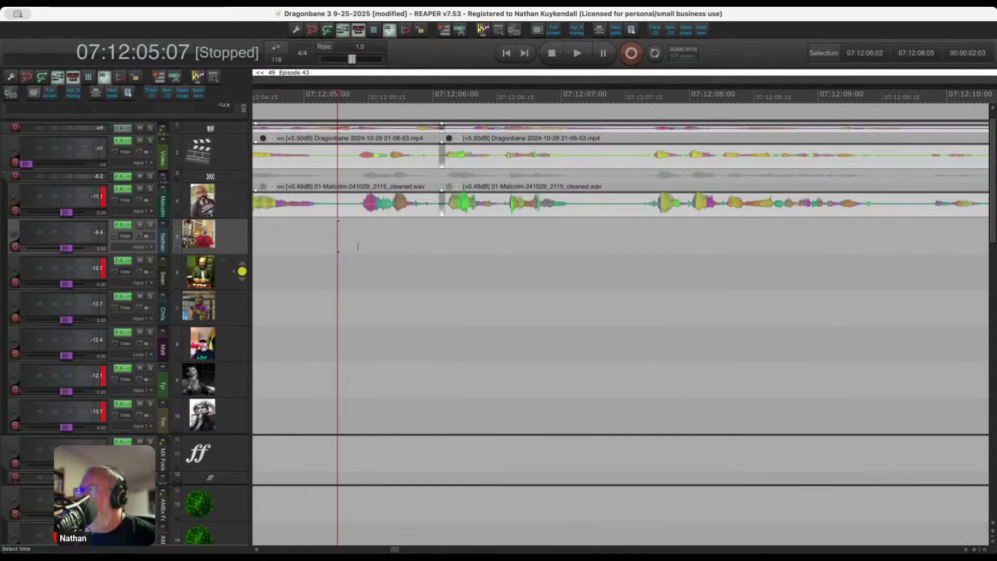
pyautogui.click(358, 247)
pyautogui.press('space')
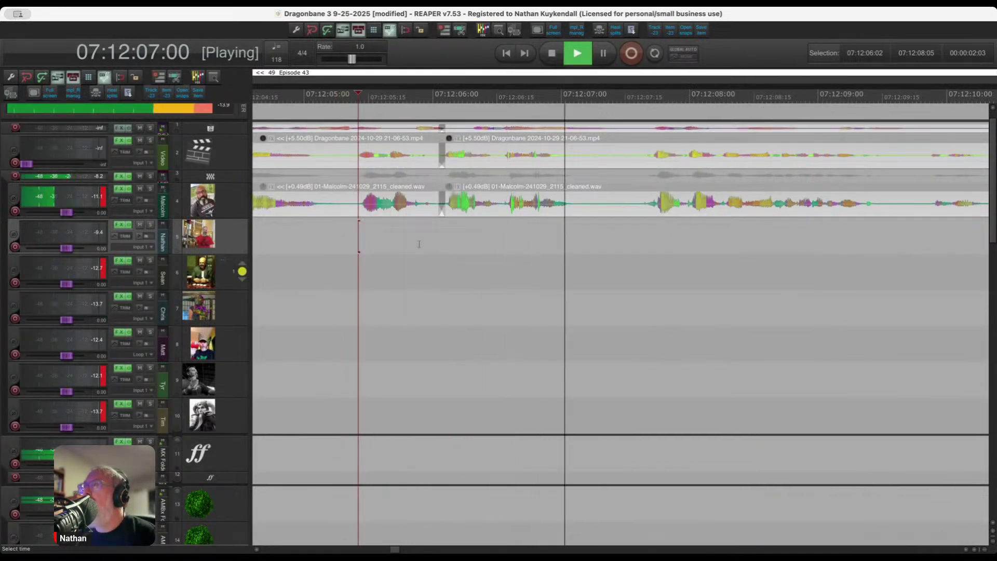
# Cut the silent part of the track 5 and 6 clips from 07:12:13:13 to 07:12:40:11.
pyautogui.scroll(-5, 419, 244)
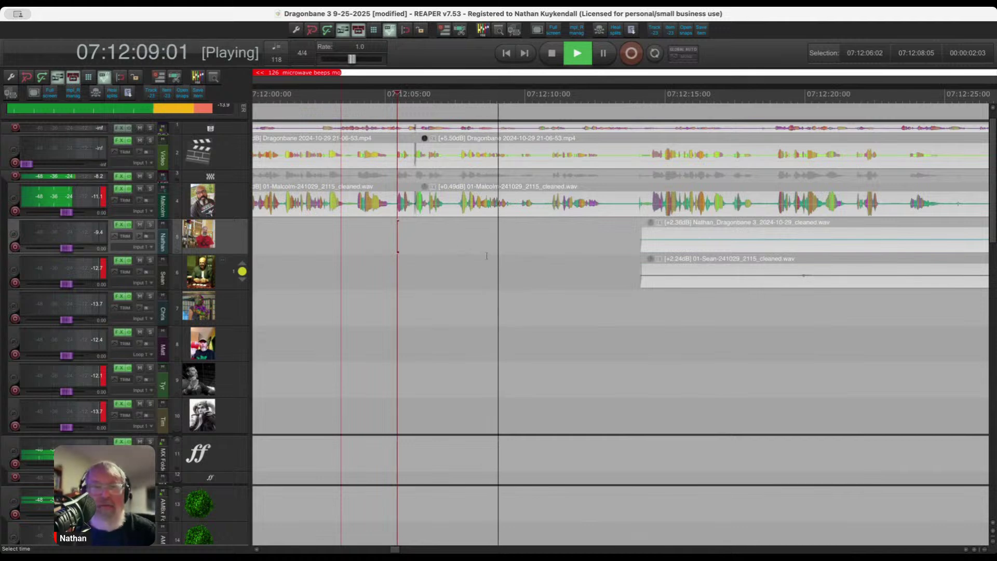
pyautogui.scroll(-3, 486, 255)
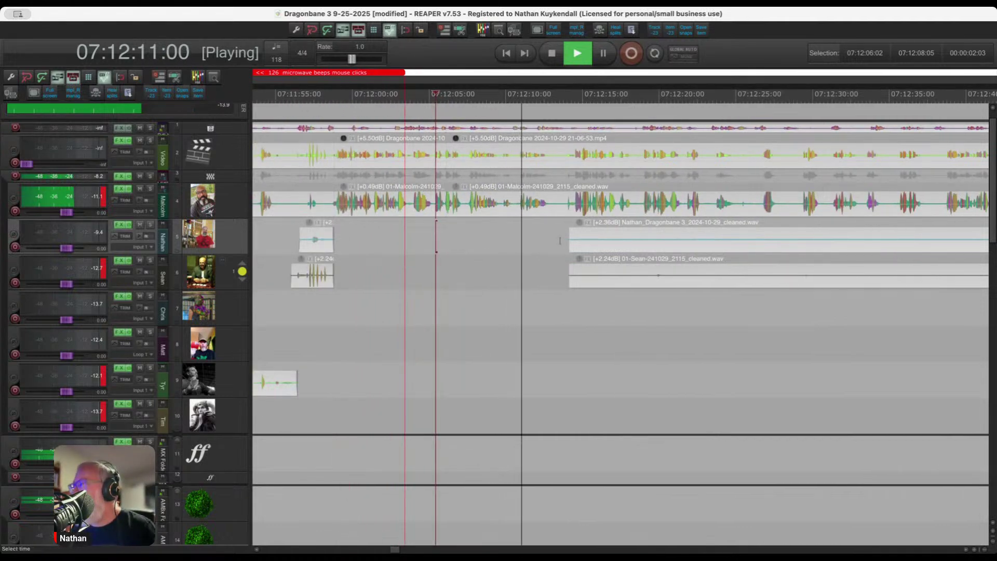
pyautogui.moveTo(560, 240); pyautogui.dragTo(973, 283)
pyautogui.scroll(-3, 354, 271)
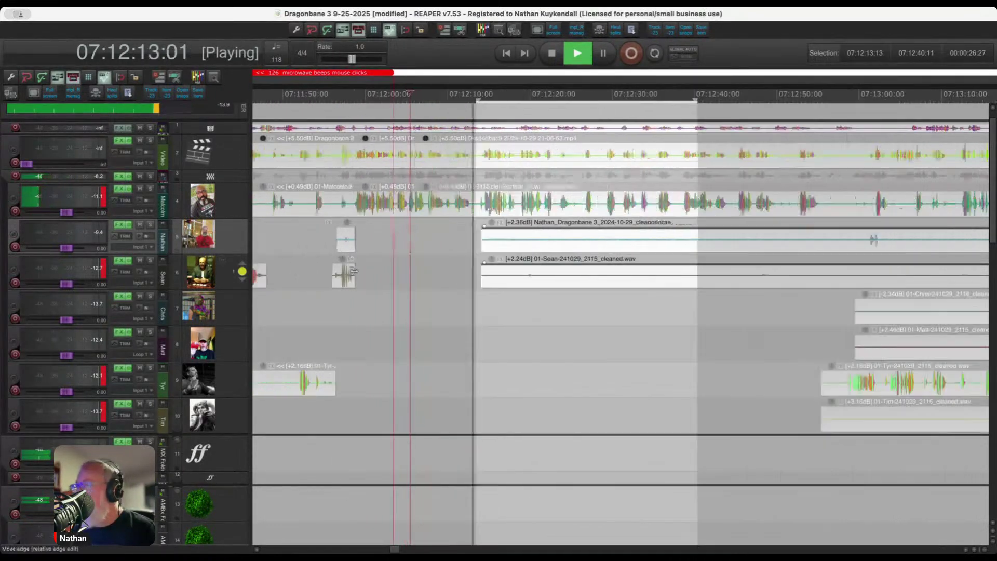
pyautogui.scroll(5, 354, 271)
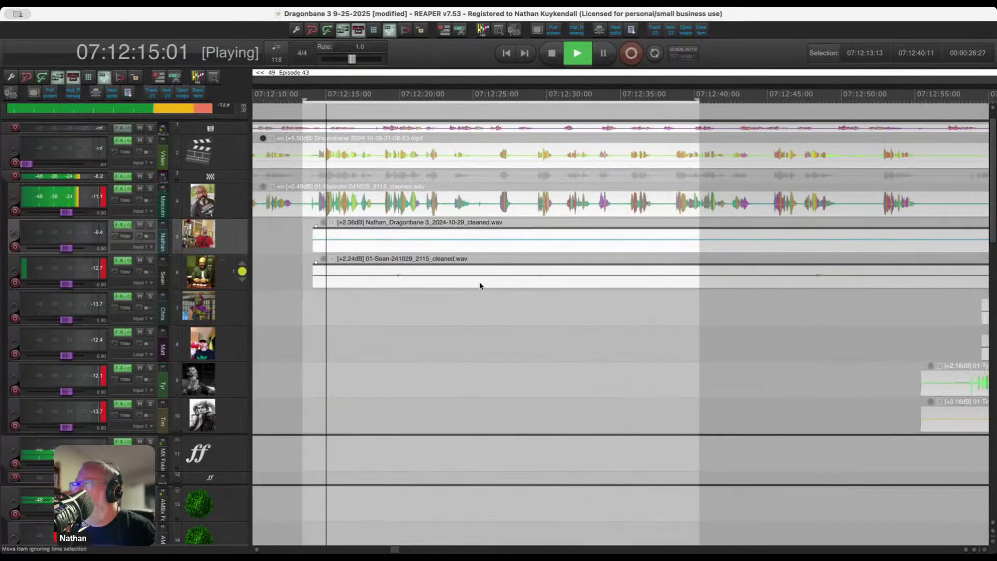
pyautogui.scroll(2, 307, 269)
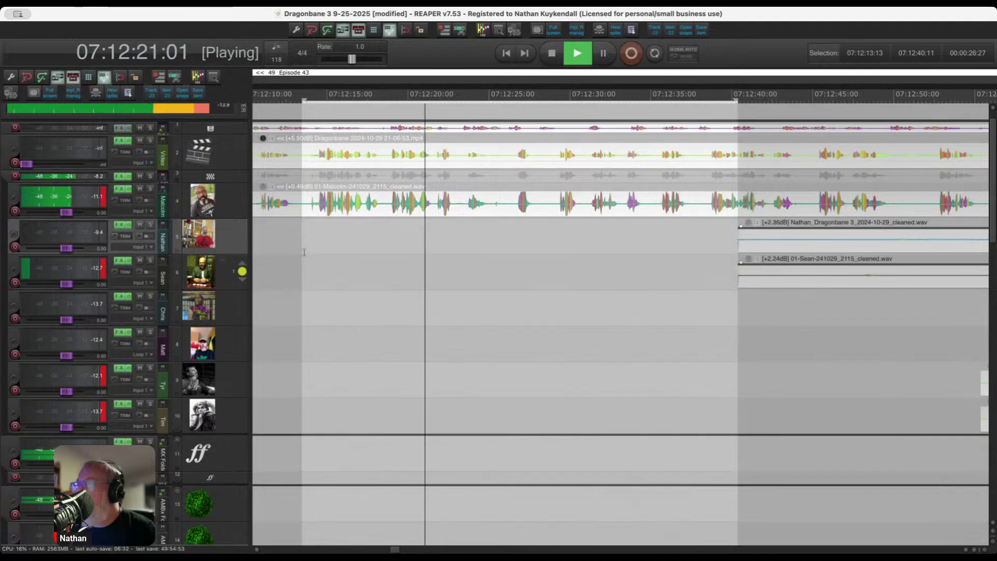
# Split the track 4 clip at the short noise spike at 07:12:14:03 and play back across the split.
pyautogui.press('space')
pyautogui.scroll(10, 321, 234)
pyautogui.scroll(6, 340, 218)
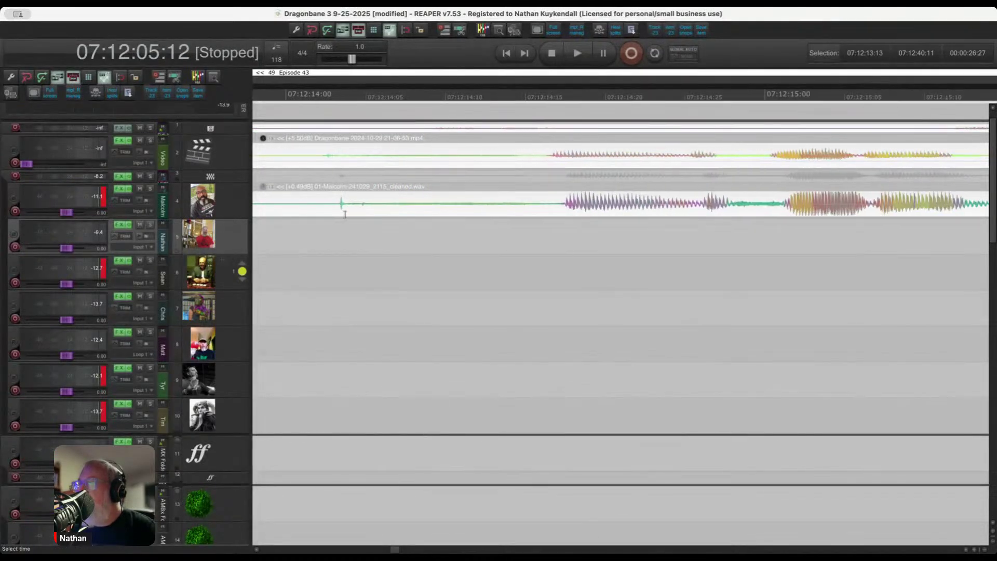
pyautogui.click(338, 209)
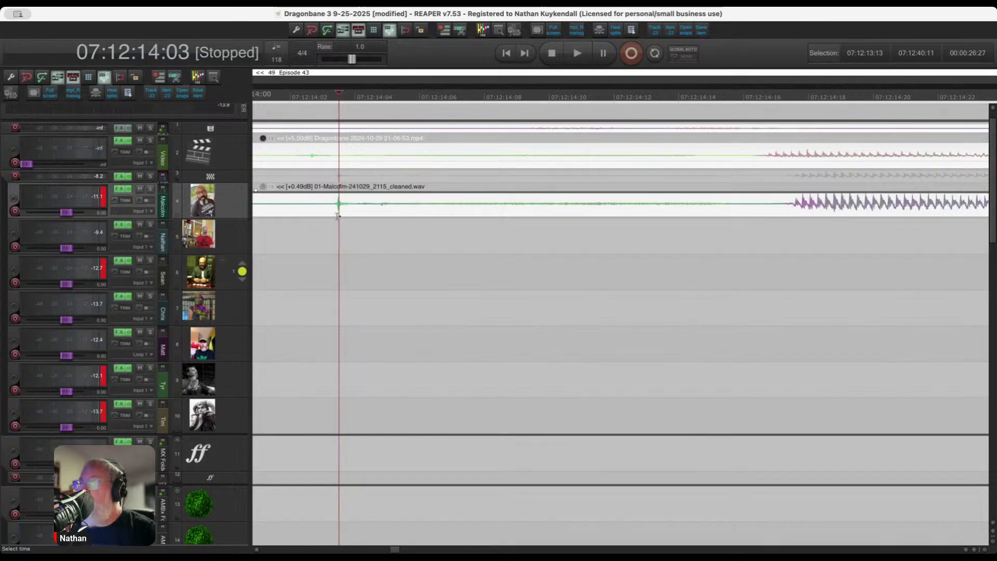
pyautogui.scroll(6, 338, 216)
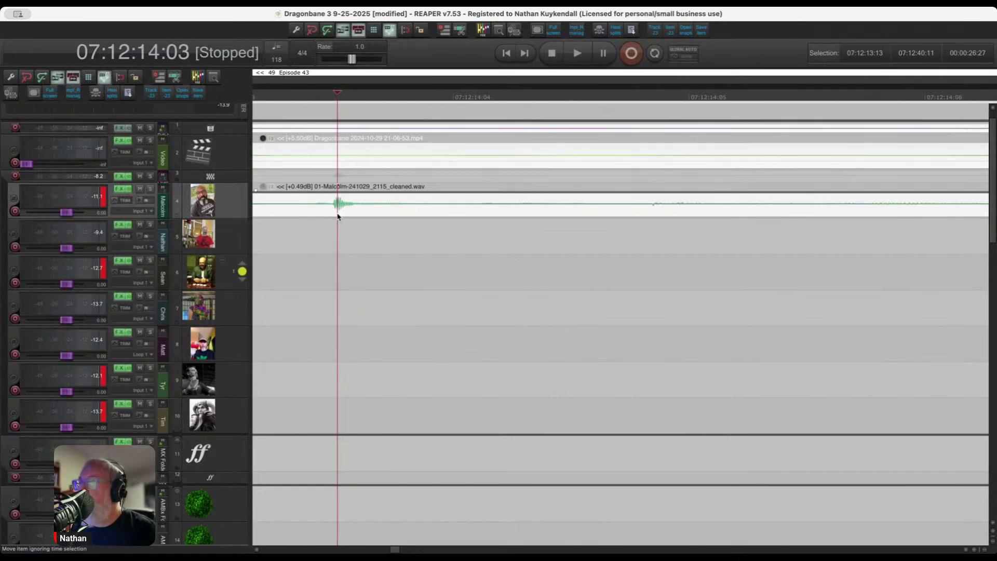
pyautogui.press('s')
pyautogui.scroll(-4, 427, 237)
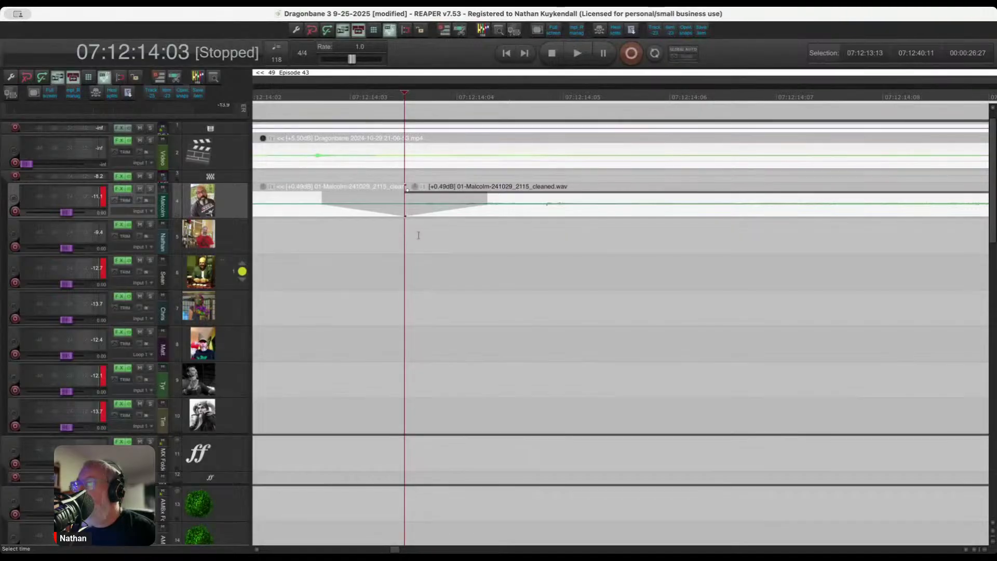
pyautogui.scroll(-4, 418, 236)
pyautogui.click(370, 249)
pyautogui.press('space')
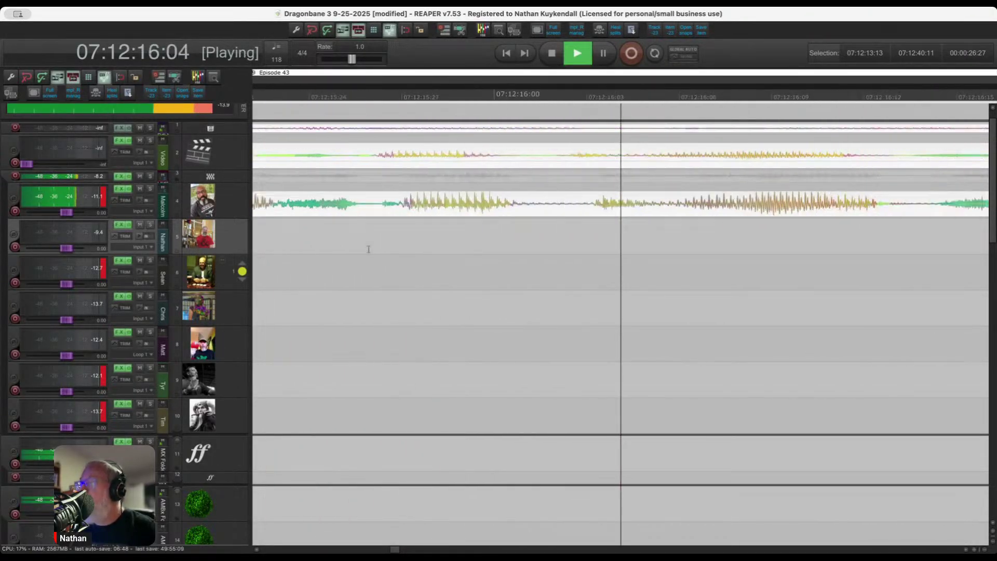
pyautogui.scroll(-10, 426, 244)
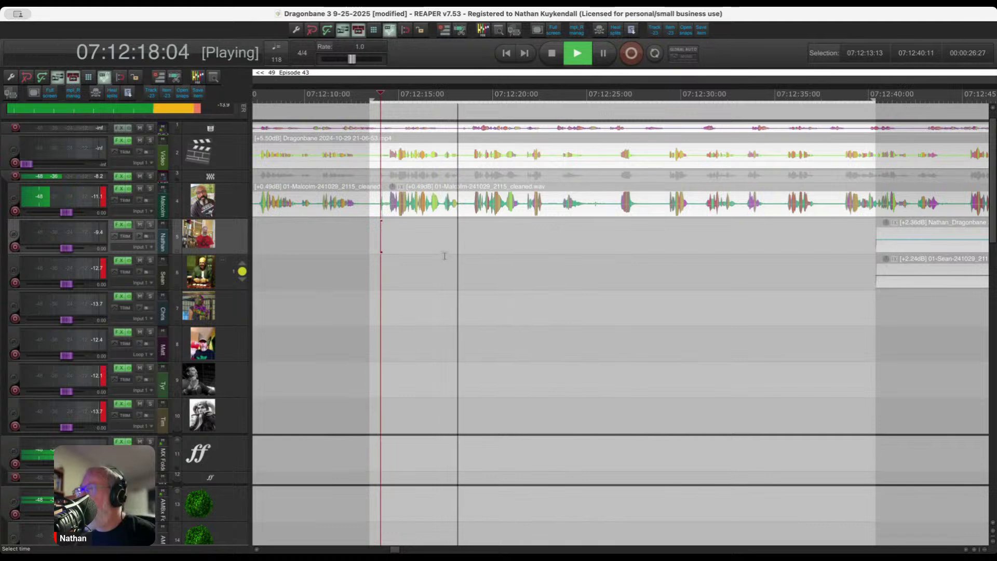
pyautogui.scroll(2, 485, 260)
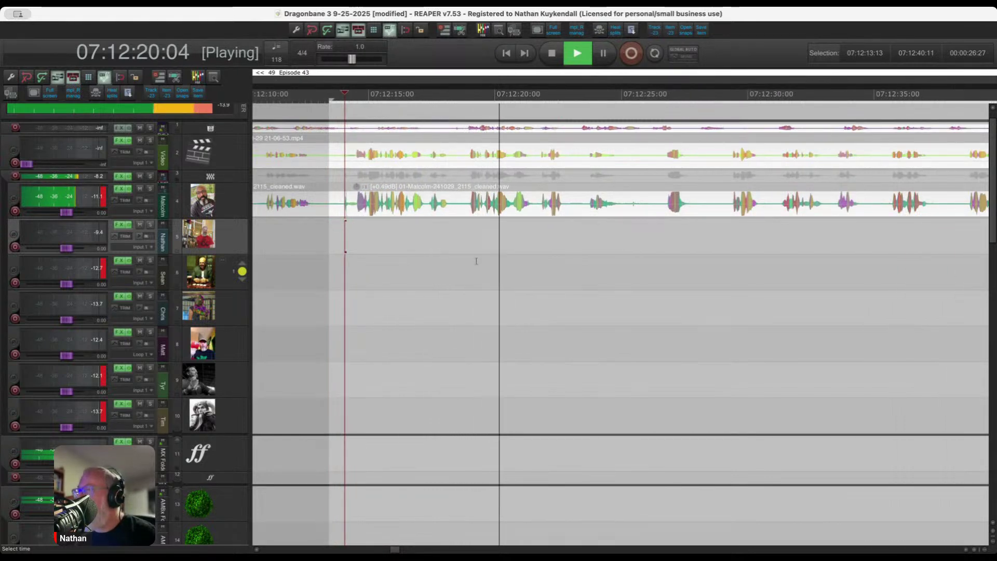
# Create a region from 07:12:26:16 to 07:12:55:17 labelled "Maladuk, voice" while listening through the passage.
pyautogui.scroll(-3, 467, 261)
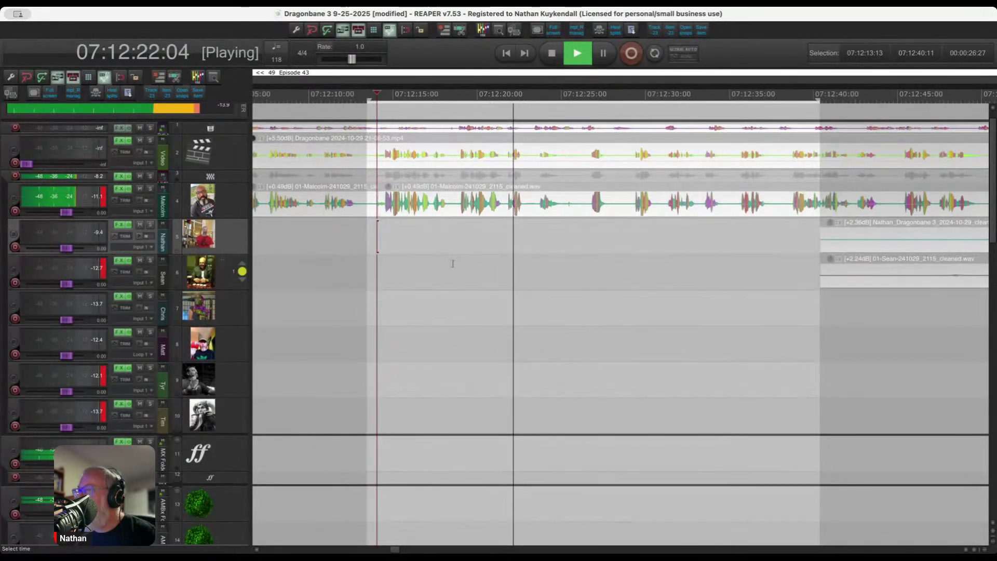
pyautogui.scroll(-4, 441, 263)
pyautogui.scroll(3, 493, 264)
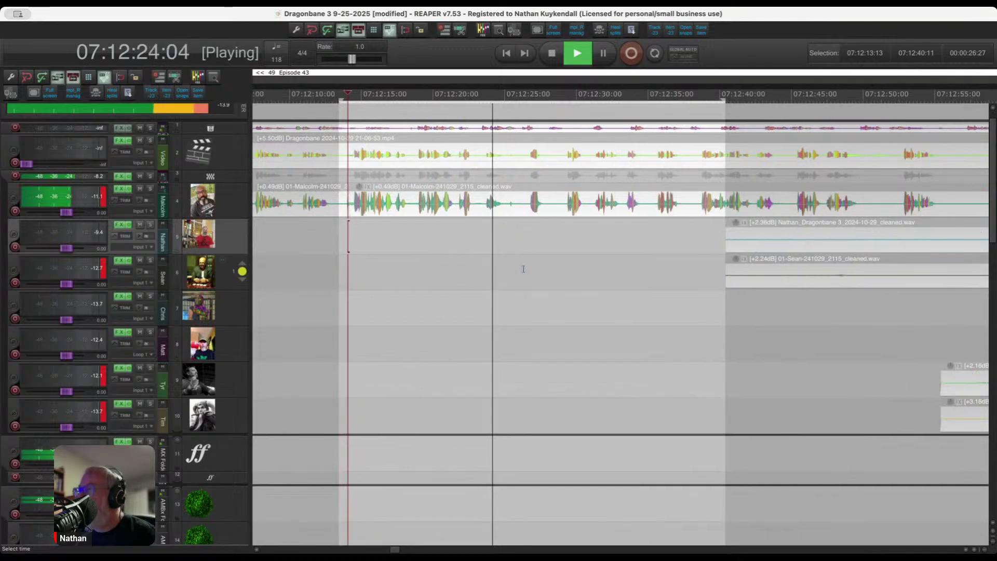
pyautogui.scroll(10, 514, 262)
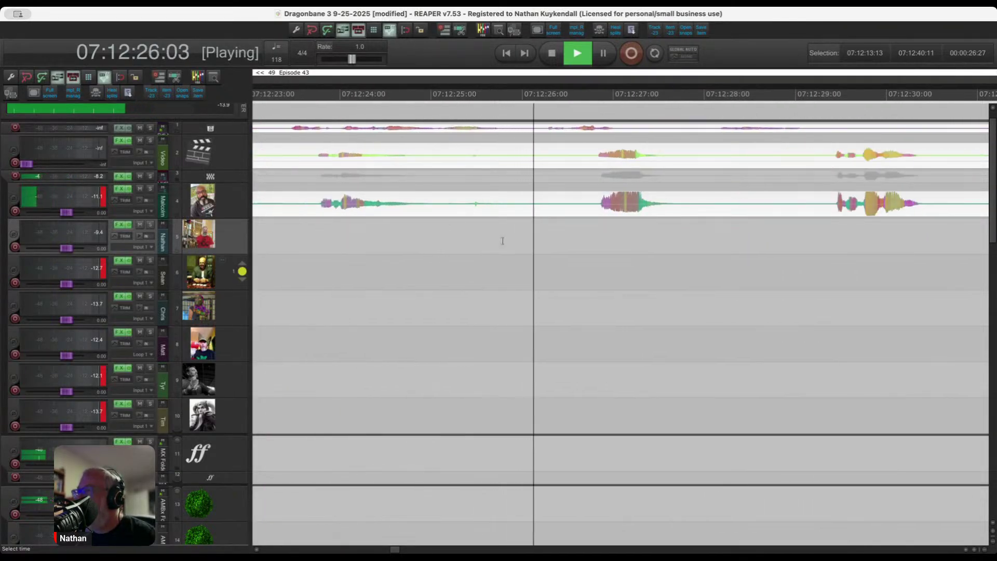
pyautogui.scroll(-2, 470, 247)
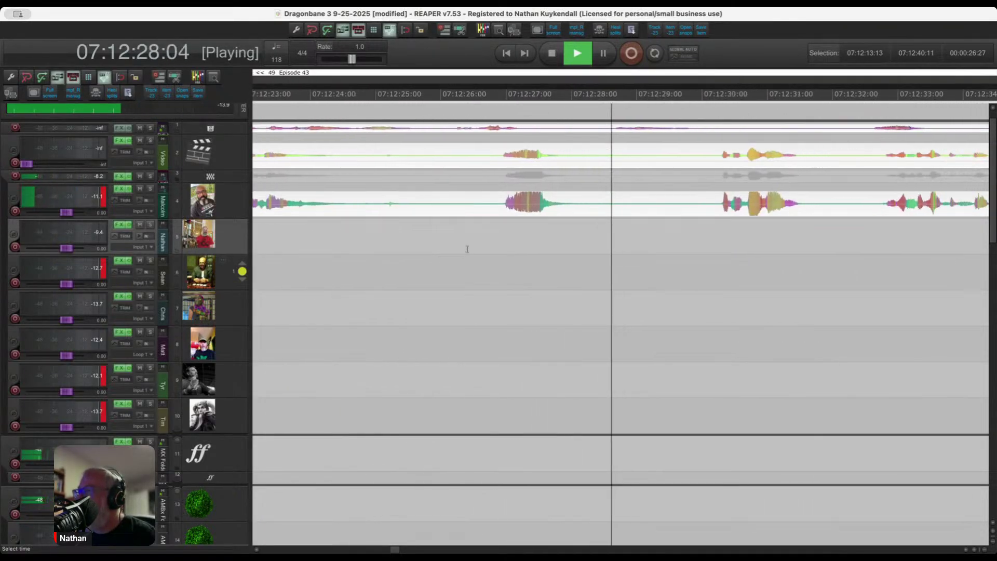
pyautogui.scroll(-3, 465, 249)
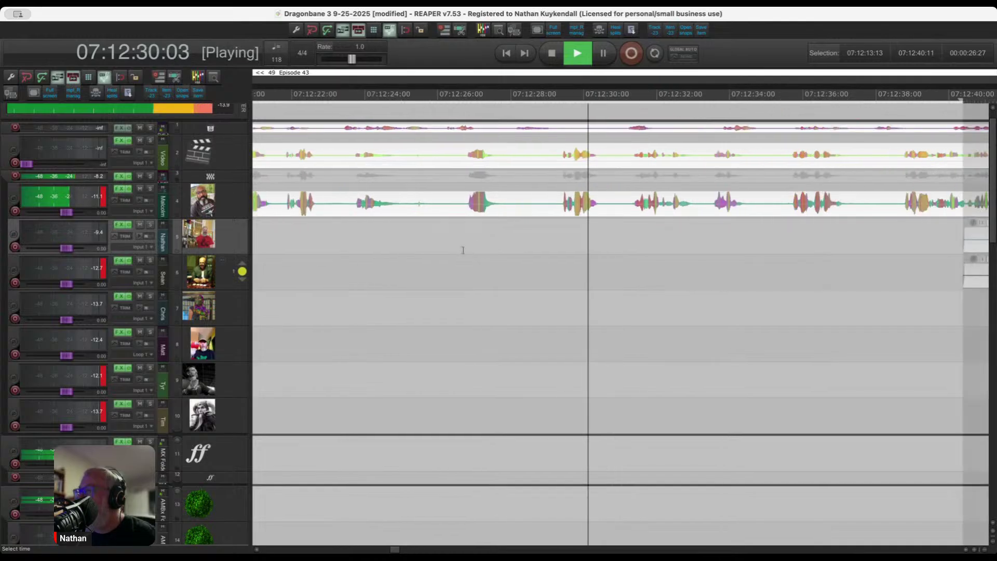
pyautogui.scroll(-1, 457, 244)
pyautogui.moveTo(469, 245); pyautogui.dragTo(708, 371)
pyautogui.scroll(-1, 712, 334)
pyautogui.scroll(-2, 774, 351)
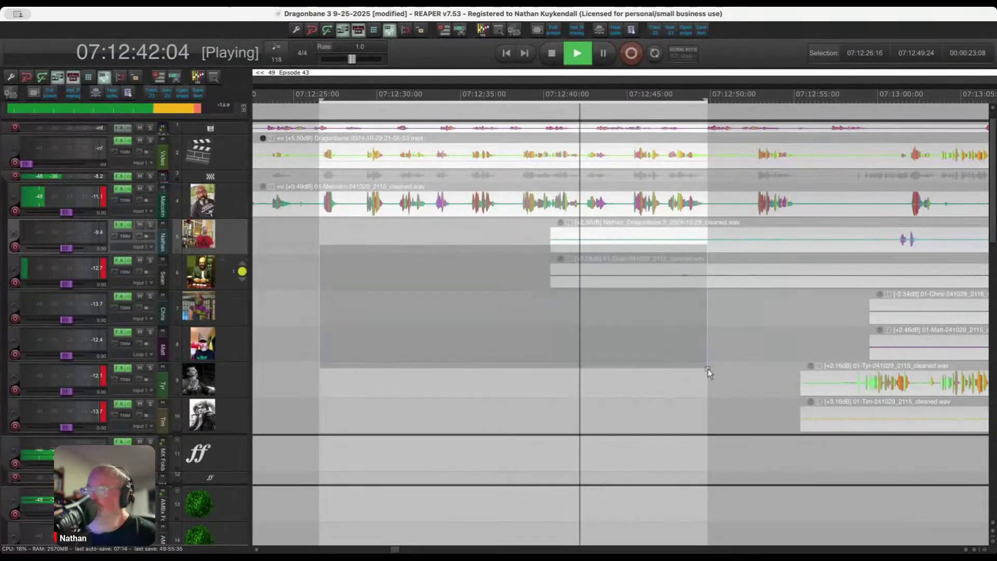
pyautogui.moveTo(709, 369)
pyautogui.mouseDown()
pyautogui.moveTo(794, 368)
pyautogui.moveTo(803, 344)
pyautogui.mouseUp()
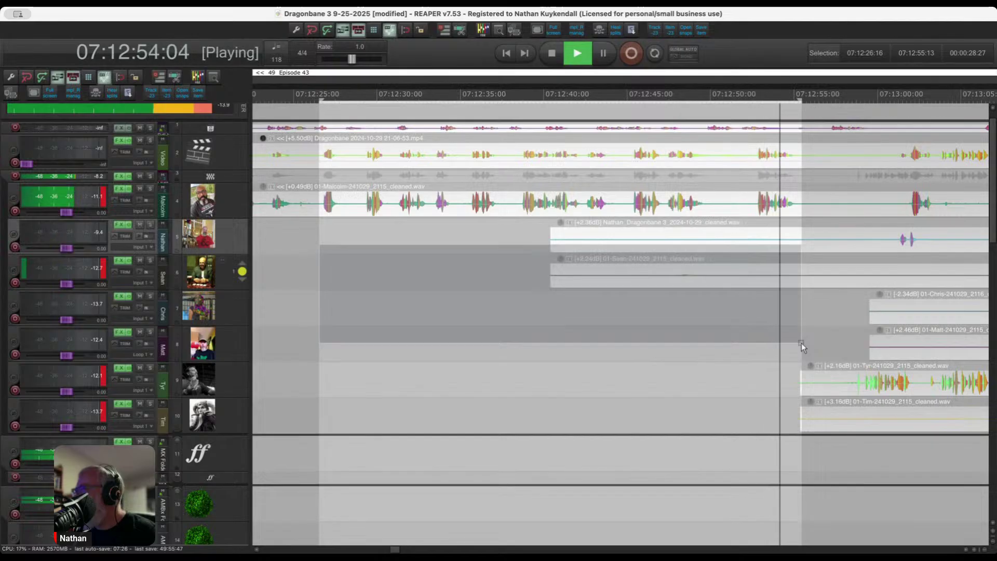
pyautogui.moveTo(802, 343); pyautogui.dragTo(803, 341)
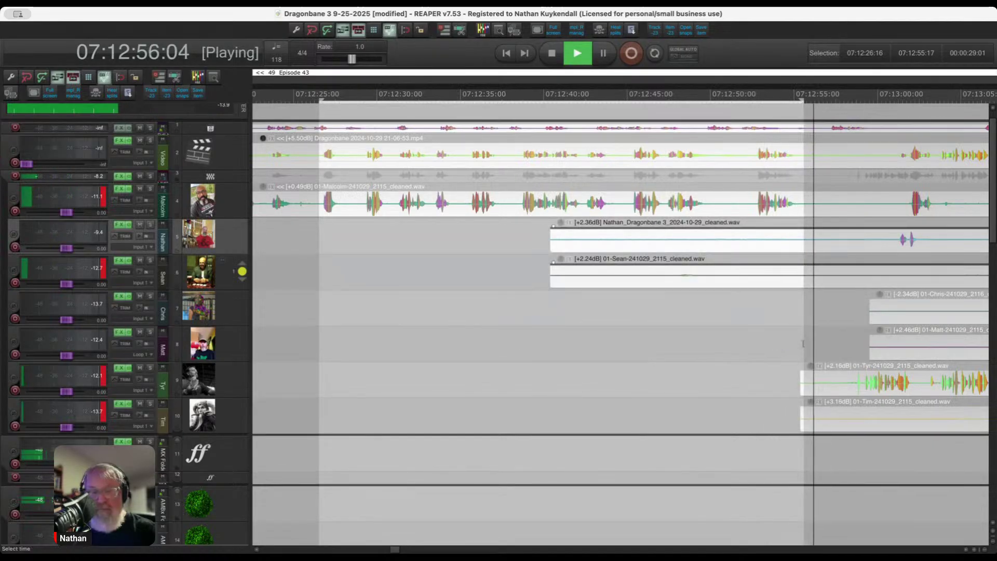
pyautogui.press('space')
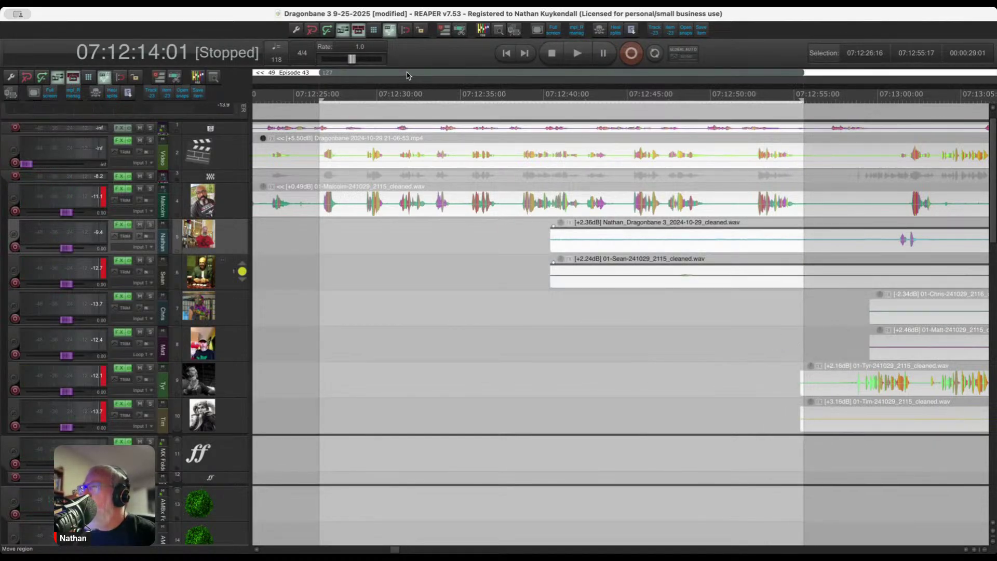
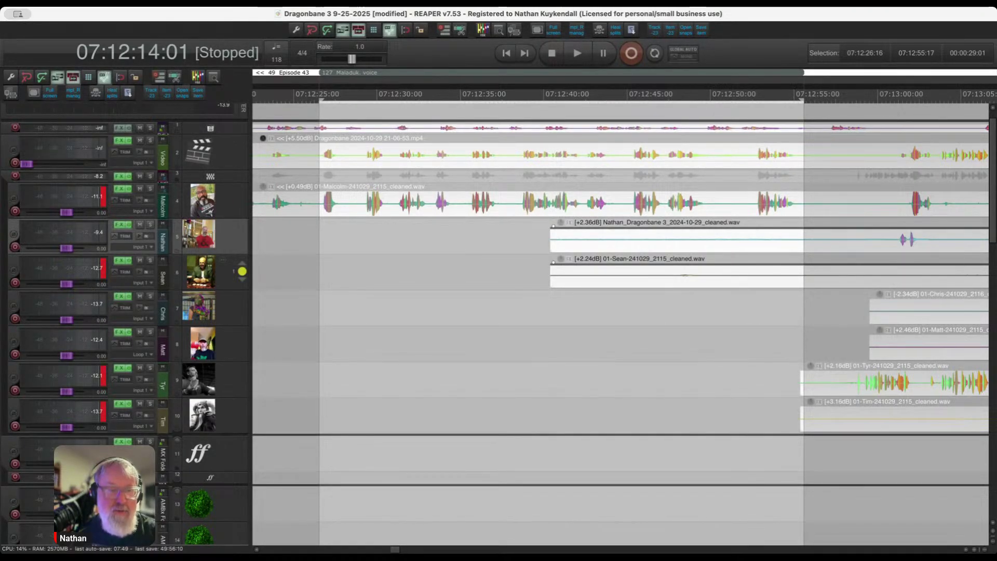
pyautogui.click(560, 72)
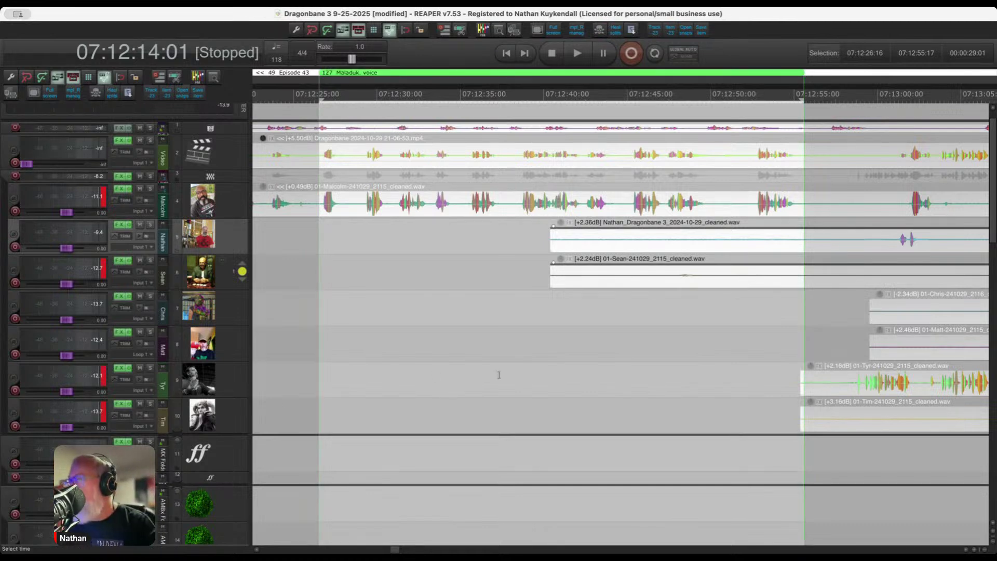
# Cut the silent part of the track 5 and 6 clips from 07:12:39:20 to 07:13:00:11 and resume playback near 07:12:50.
pyautogui.moveTo(539, 243); pyautogui.dragTo(883, 274)
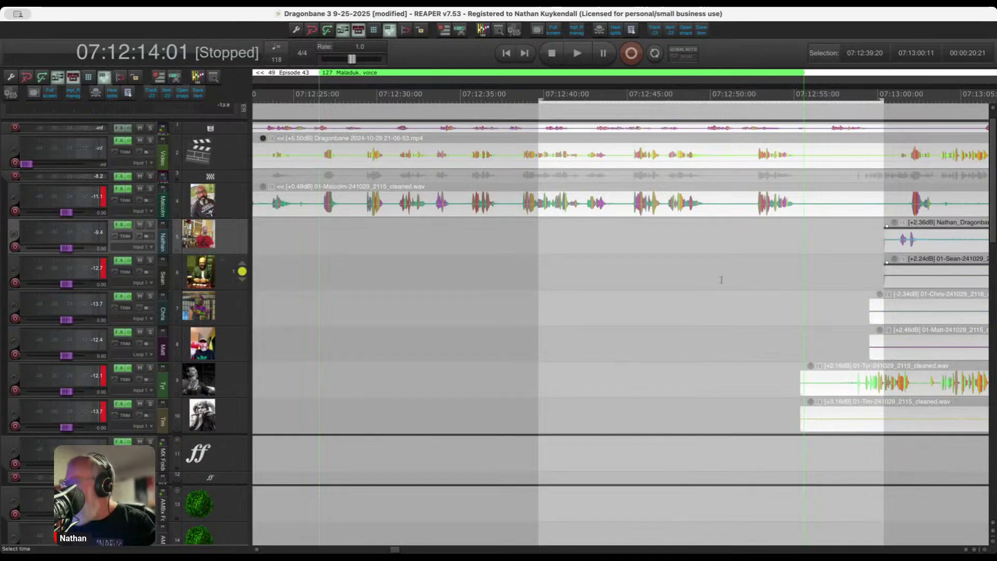
pyautogui.click(715, 280)
pyautogui.press('space')
pyautogui.scroll(1, 635, 302)
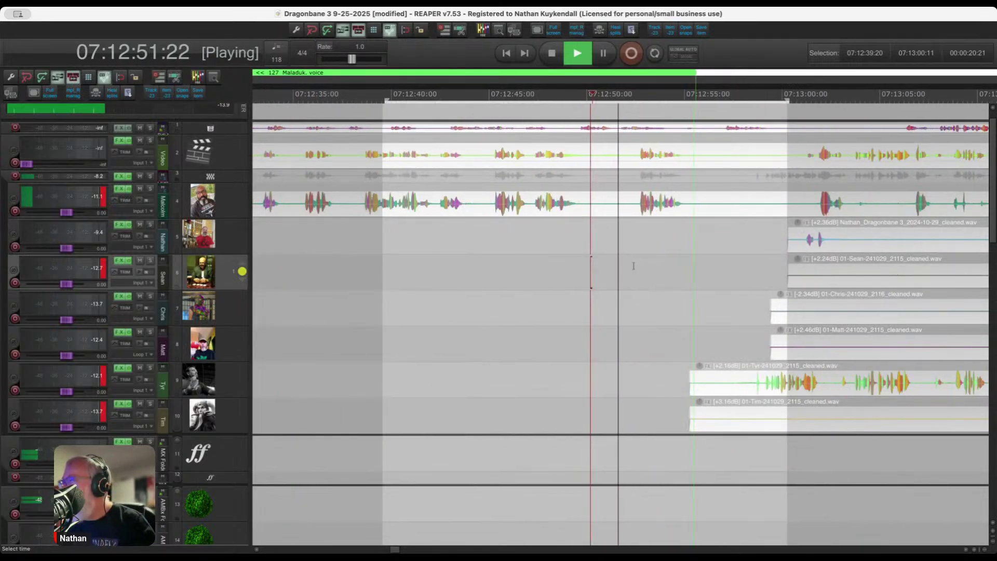
# Cut the silent opening portions of the clips on tracks 6, 7, 8 and 10 up to about 07:13:18.
pyautogui.scroll(-1, 592, 340)
pyautogui.scroll(-3, 592, 340)
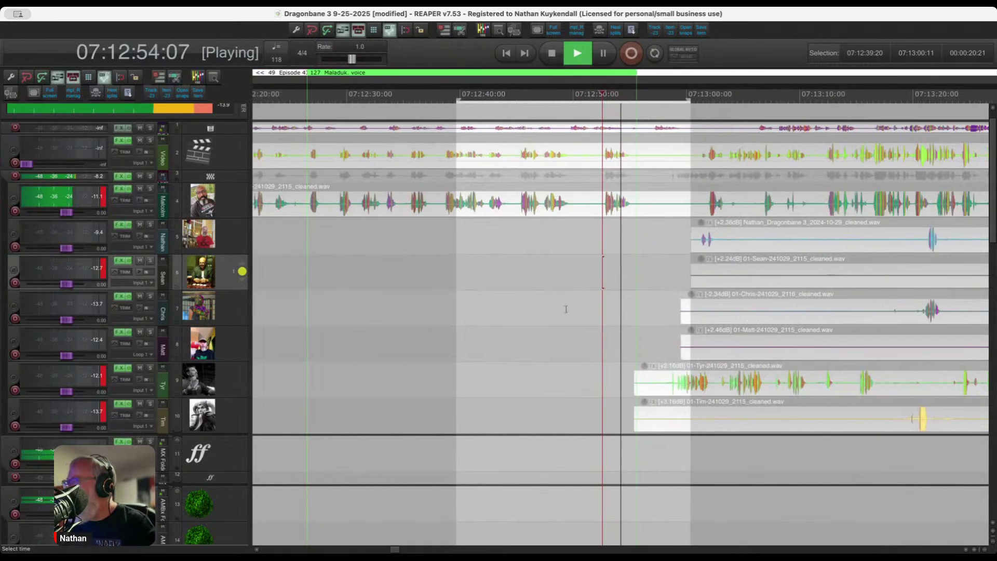
pyautogui.moveTo(590, 276); pyautogui.dragTo(778, 272)
pyautogui.press('Delete')
pyautogui.moveTo(583, 302); pyautogui.dragTo(722, 338)
pyautogui.press('Delete')
pyautogui.scroll(3, 486, 418)
pyautogui.moveTo(450, 415); pyautogui.dragTo(779, 415)
pyautogui.press('Delete')
# Cut the start of the track 9 clip up to 07:13:02:22 and play back from about 07:12:58.
pyautogui.moveTo(416, 373); pyautogui.dragTo(568, 390)
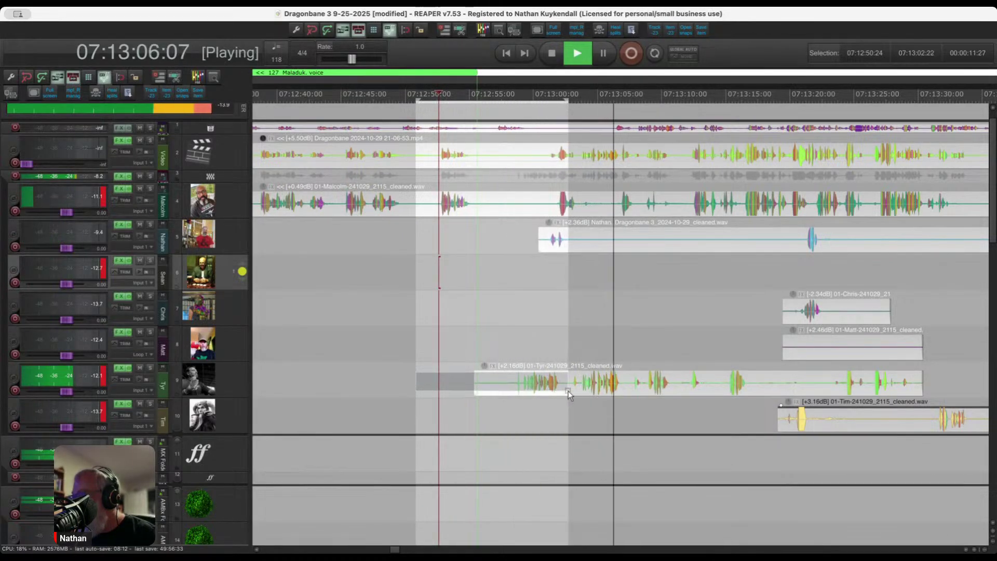
pyautogui.press('Delete')
pyautogui.click(510, 354)
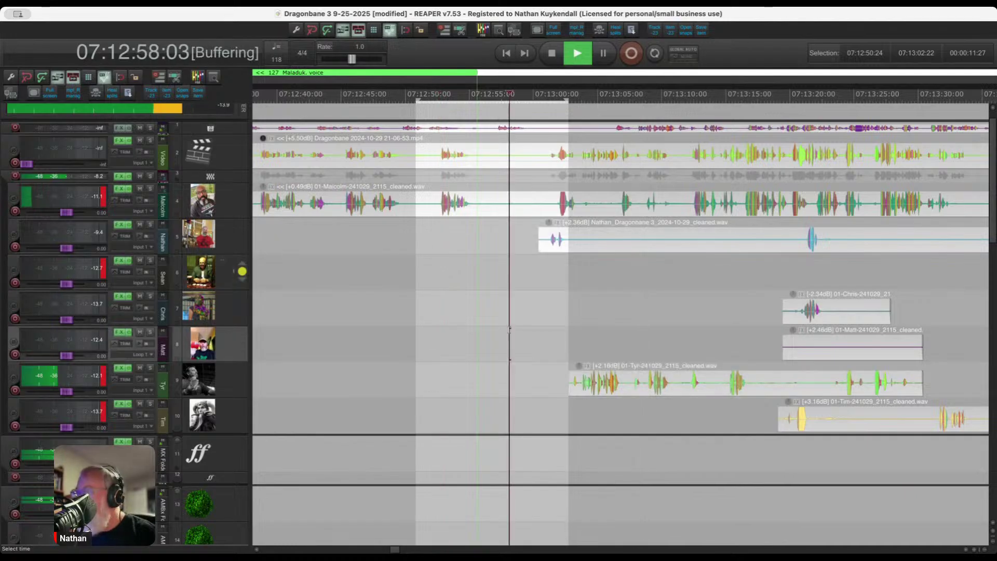
pyautogui.scroll(-2, 445, 325)
pyautogui.scroll(2, 446, 294)
# Listen to the passage from 07:12:53 and cut the track 4 and 5 clips from 07:13:00:06 to 07:13:04:12.
pyautogui.click(428, 275)
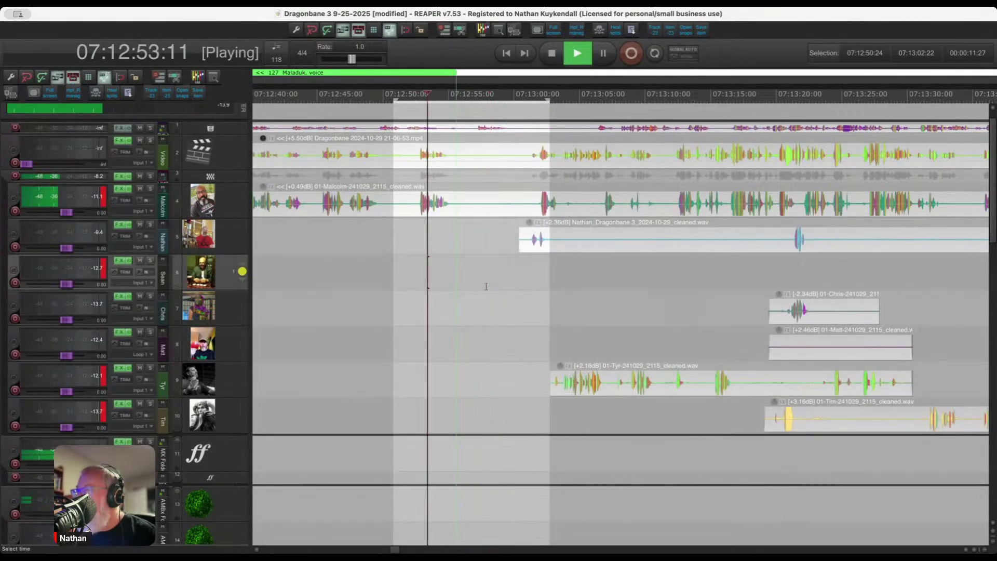
pyautogui.scroll(2, 538, 290)
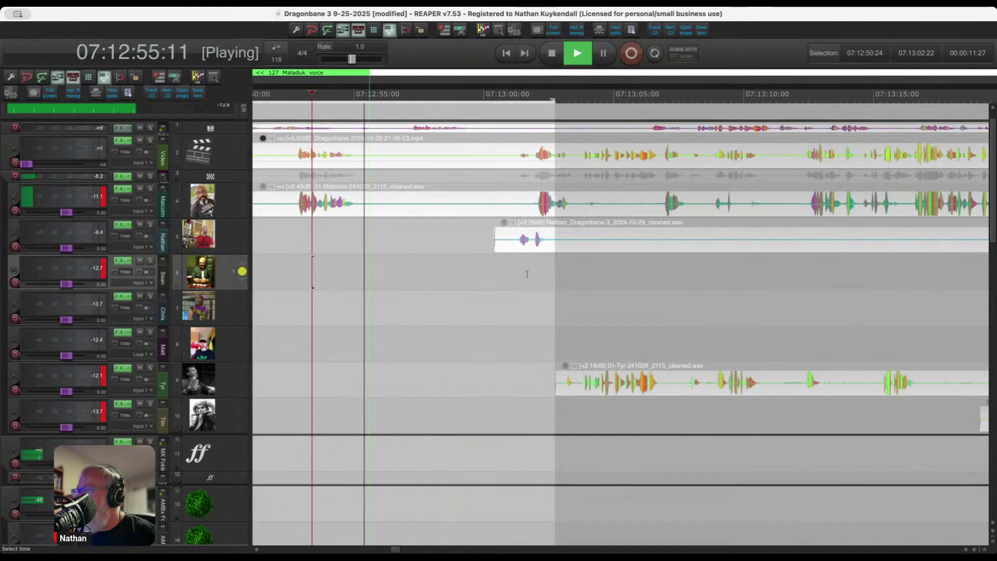
pyautogui.click(528, 270)
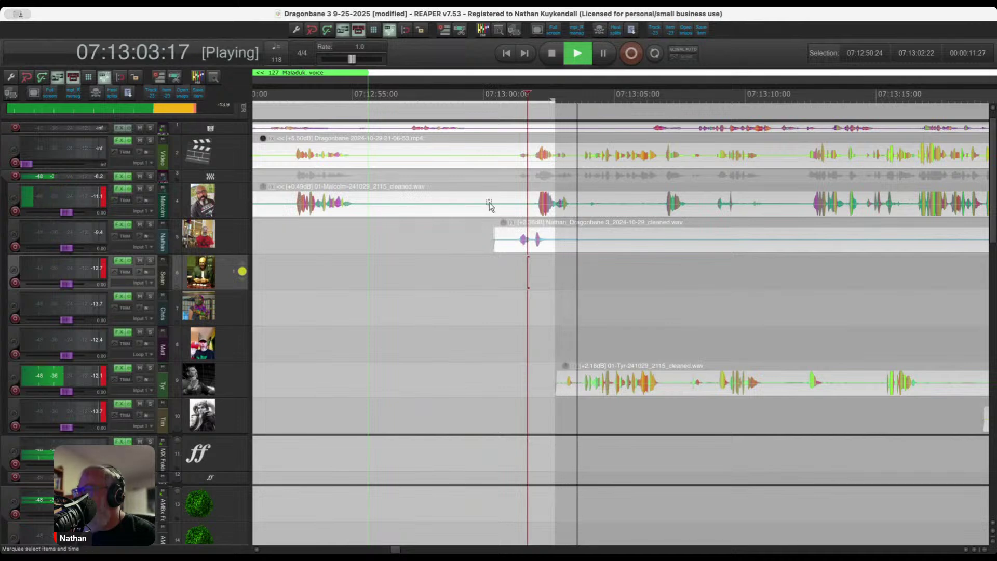
pyautogui.moveTo(490, 206); pyautogui.dragTo(599, 243)
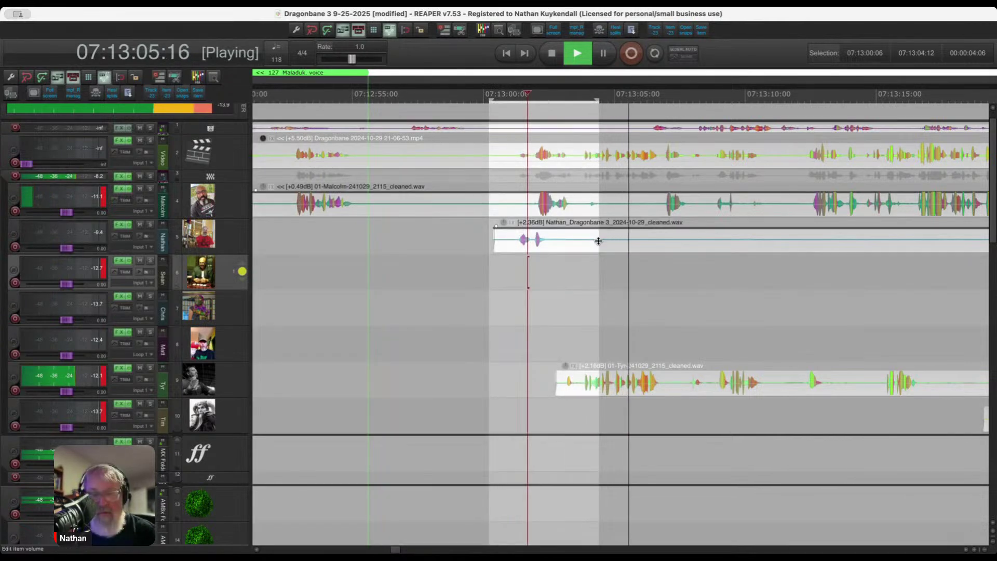
pyautogui.press('Delete')
# Remove 07:12:55:25 to 07:13:02:26 from all tracks, close the gap and play back across the edit.
pyautogui.moveTo(375, 236); pyautogui.dragTo(558, 347)
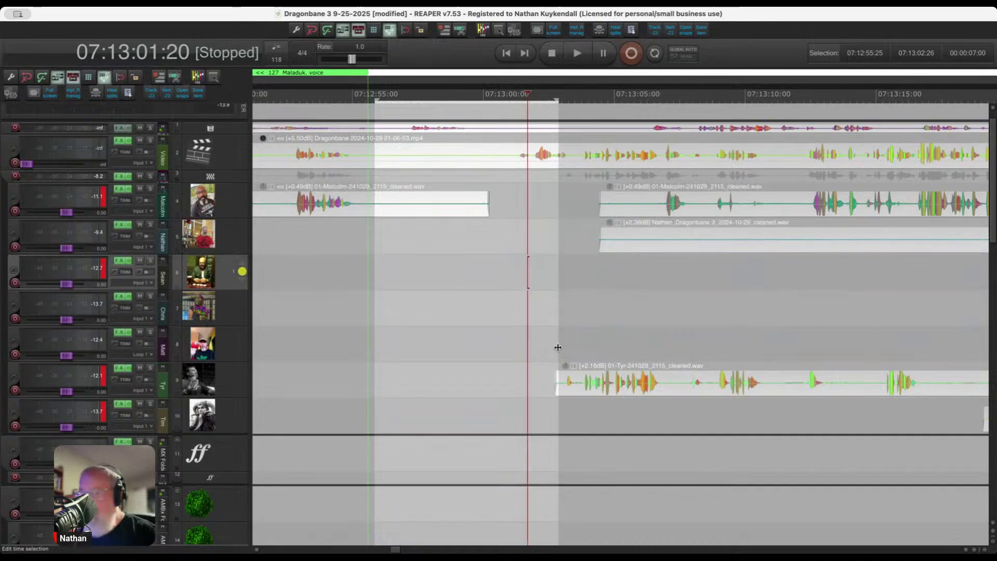
pyautogui.hotkey('ctrl', 'Delete')
pyautogui.click(318, 285)
pyautogui.press('space')
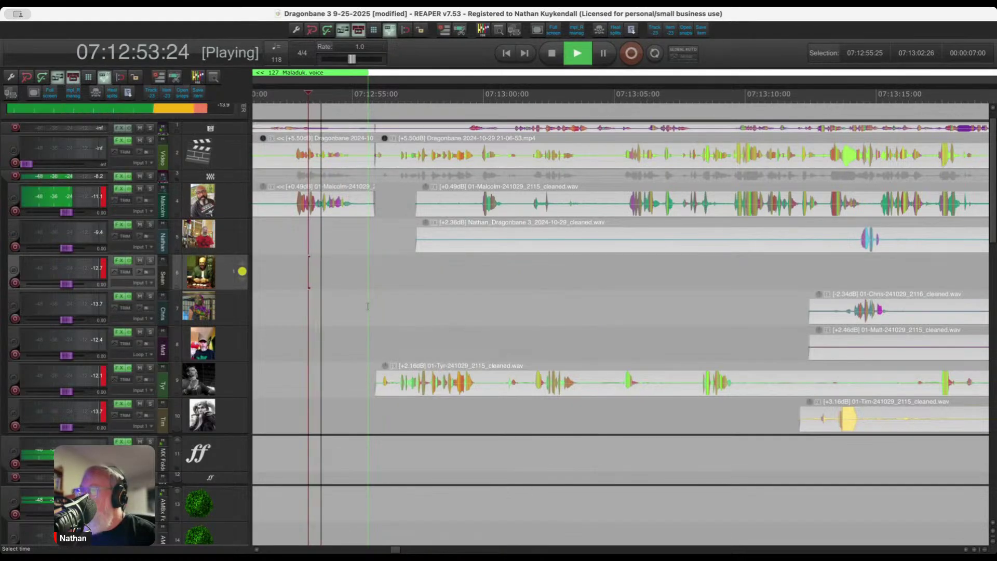
pyautogui.scroll(-1, 377, 319)
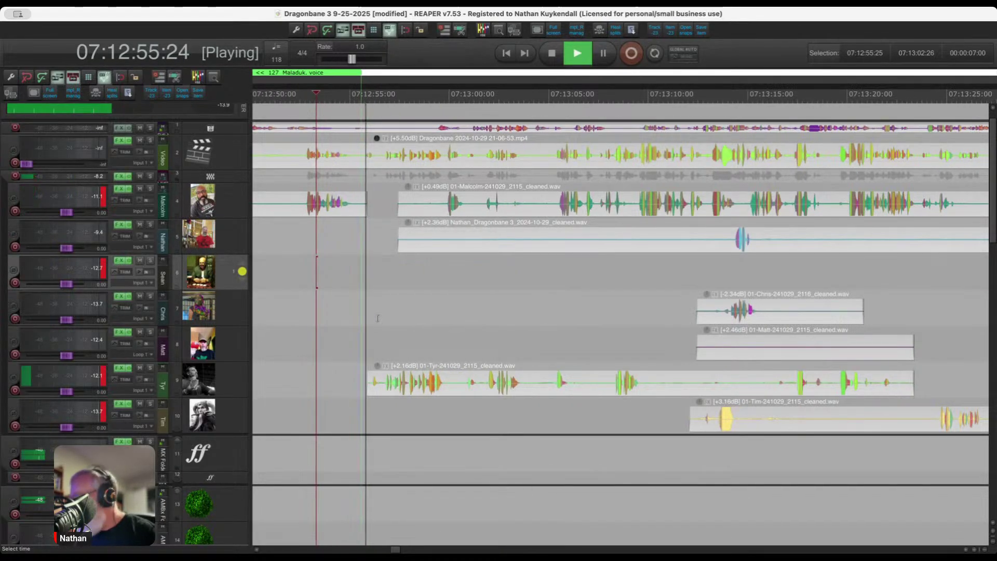
pyautogui.scroll(1, 379, 319)
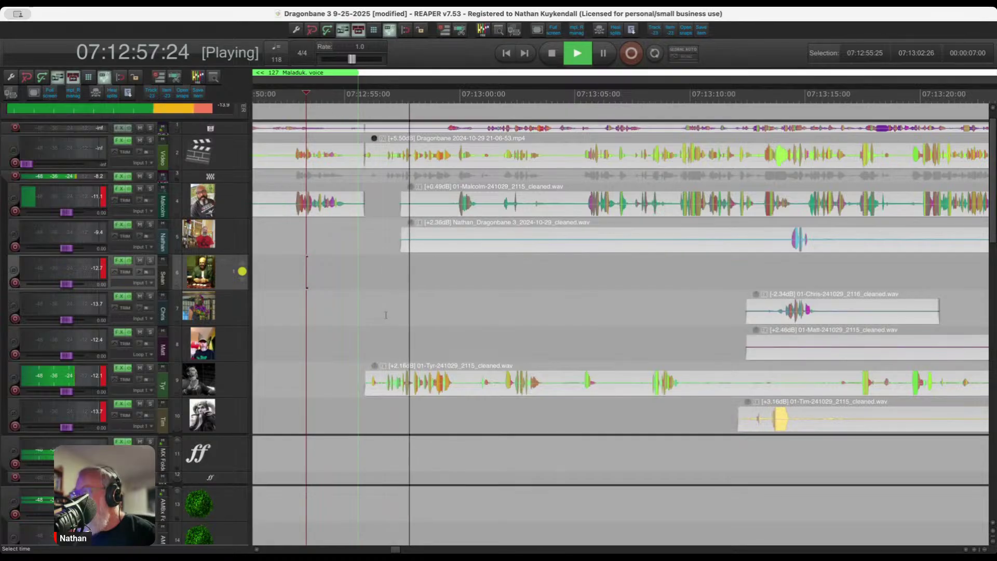
# Cut the silent part of the track 5 clip from 07:12:57:03 to 07:13:13:20.
pyautogui.moveTo(393, 249); pyautogui.dragTo(775, 252)
pyautogui.press('Delete')
pyautogui.scroll(-2, 571, 321)
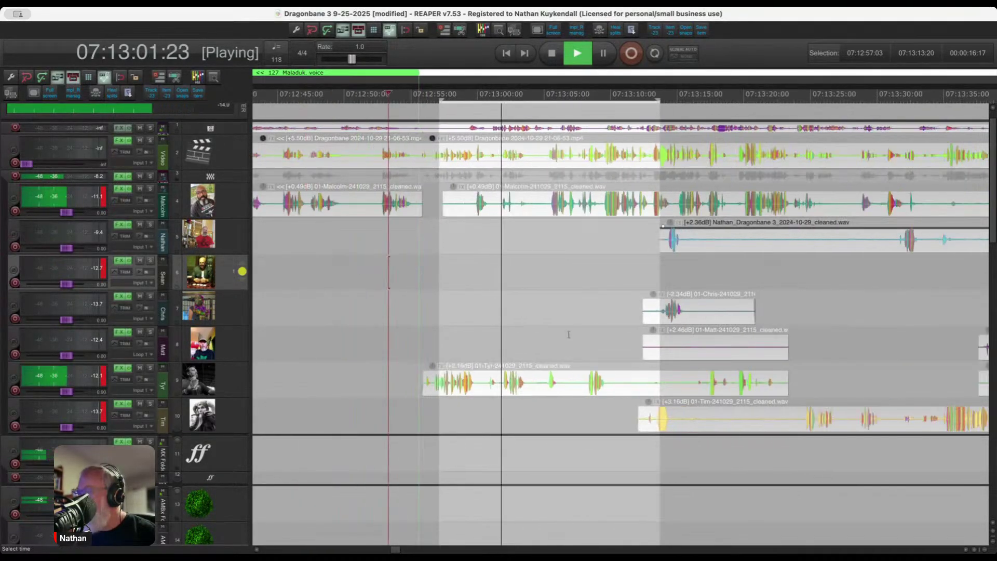
# Split the track 9 clip at the short noise spike at 07:13:01:00 and play back across the split.
pyautogui.scroll(3, 550, 334)
pyautogui.scroll(6, 423, 379)
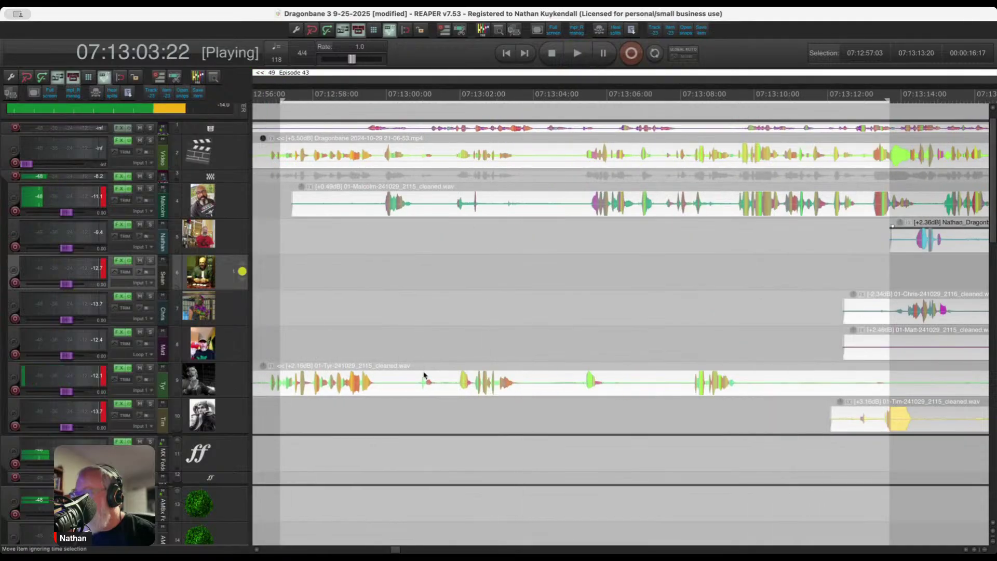
pyautogui.press('space')
pyautogui.click(416, 387)
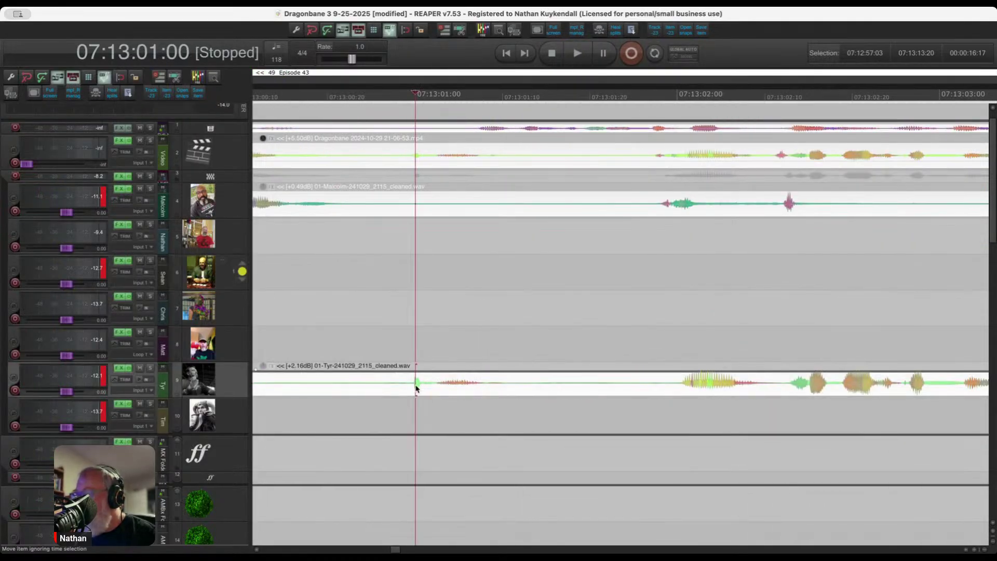
pyautogui.click(393, 328)
pyautogui.press('space')
pyautogui.scroll(-2, 389, 317)
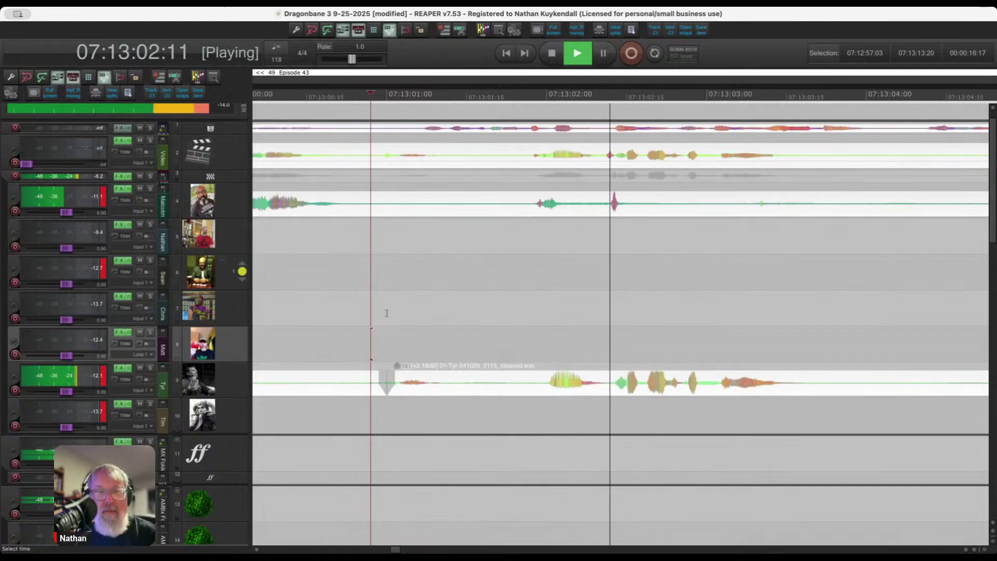
# Cut the track 4 clip from 07:13:02:23 to 07:13:05:01 and the track 9 clip from 07:13:05:08 to 07:13:08:09.
pyautogui.scroll(-3, 369, 319)
pyautogui.scroll(3, 417, 317)
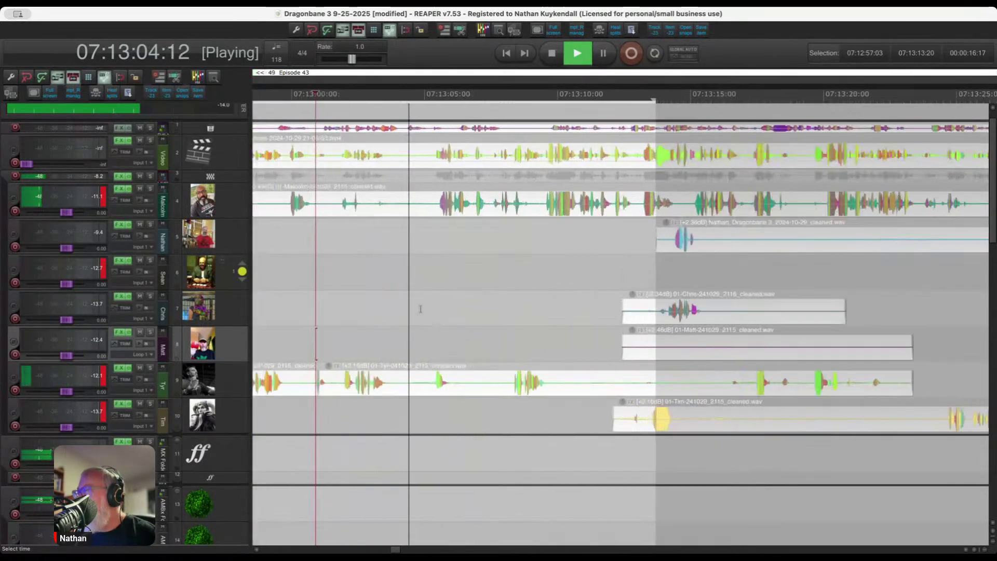
pyautogui.scroll(2, 373, 207)
pyautogui.moveTo(362, 200); pyautogui.dragTo(448, 207)
pyautogui.press('Delete')
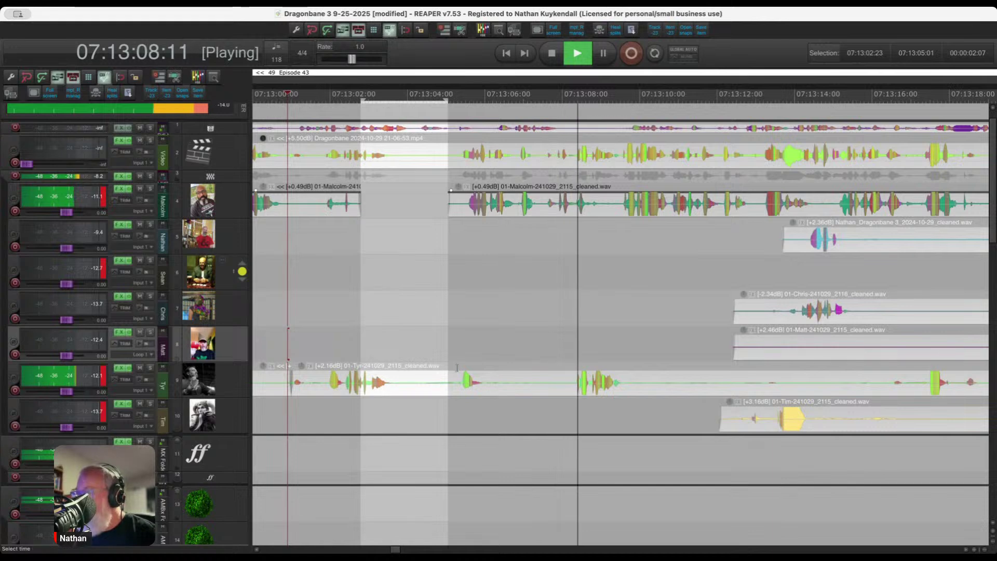
pyautogui.moveTo(457, 384); pyautogui.dragTo(574, 394)
pyautogui.press('Delete')
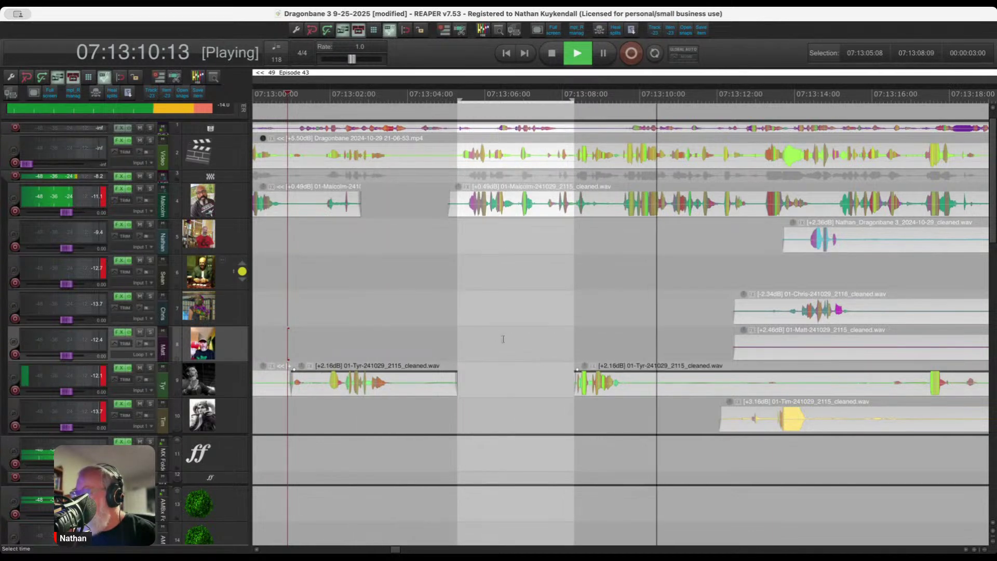
# Cut the silent part of the track 8 and 9 clips from 07:13:10:02 to 07:13:16:00.
pyautogui.scroll(-3, 377, 326)
pyautogui.scroll(1, 623, 357)
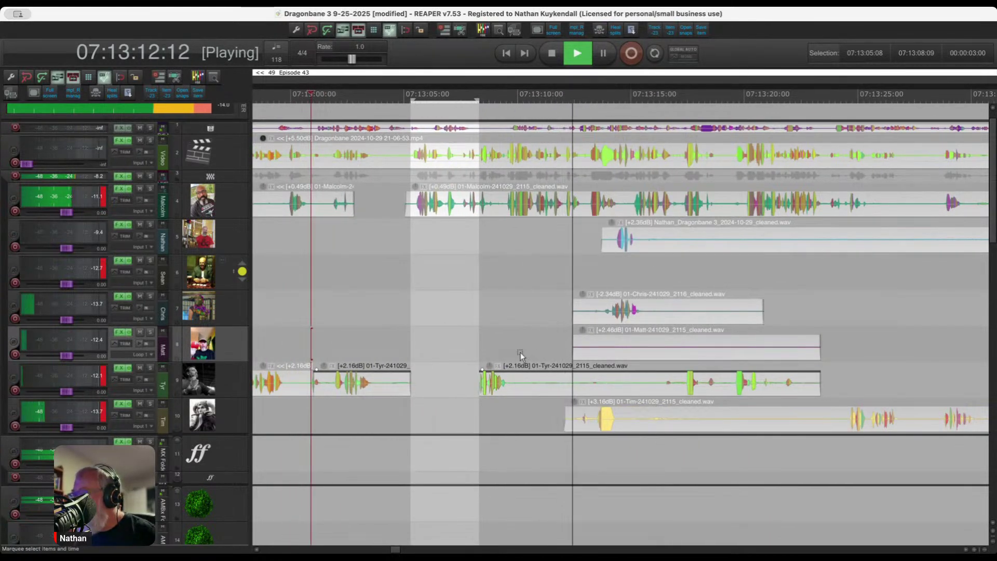
pyautogui.moveTo(521, 356); pyautogui.dragTo(655, 391)
pyautogui.press('Delete')
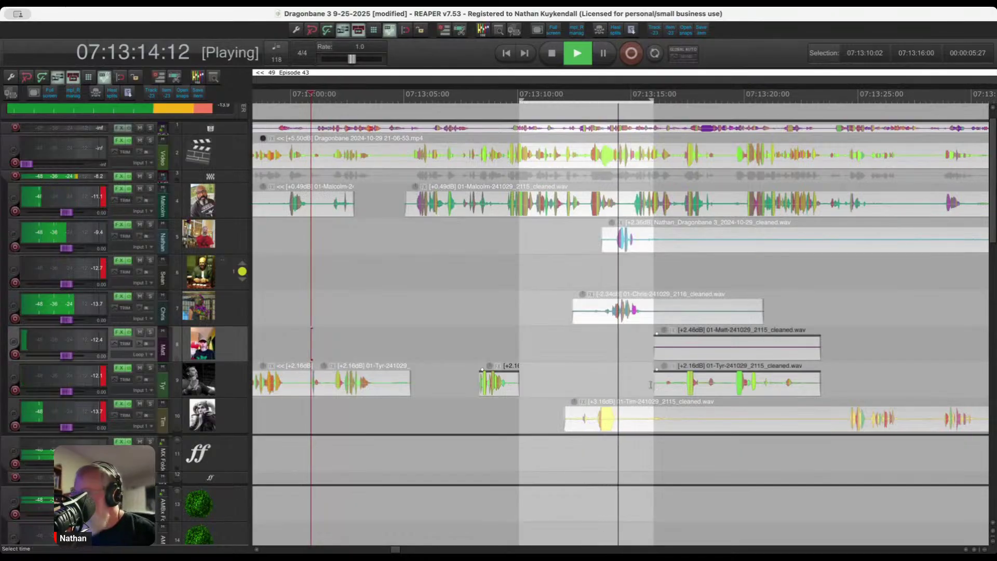
# Remove the remaining silent track 8 clip and cut the track 10 clip from 07:13:14:24 to 07:13:24:09.
pyautogui.moveTo(628, 353); pyautogui.dragTo(844, 343)
pyautogui.press('Delete')
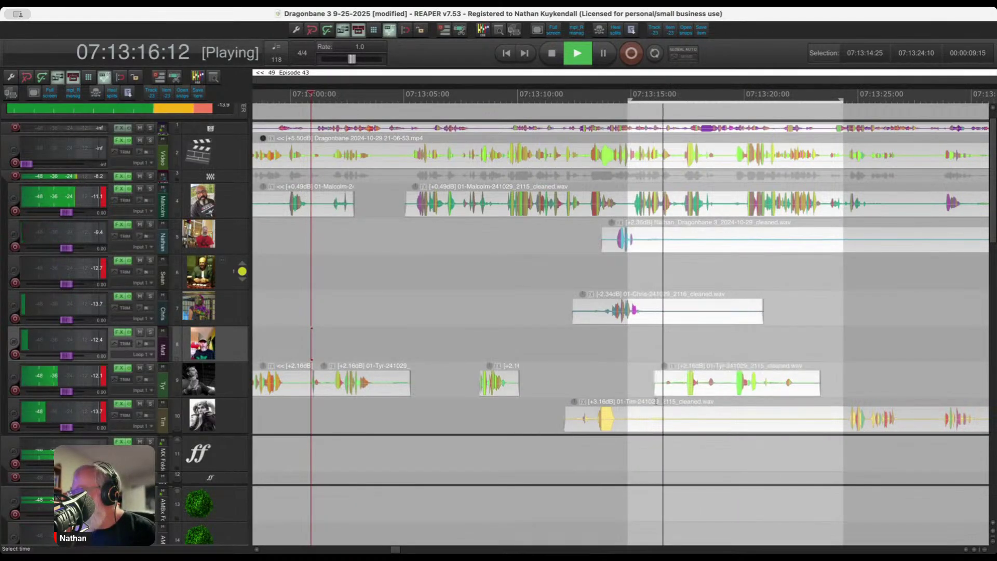
pyautogui.moveTo(627, 416); pyautogui.dragTo(841, 428)
pyautogui.press('Delete')
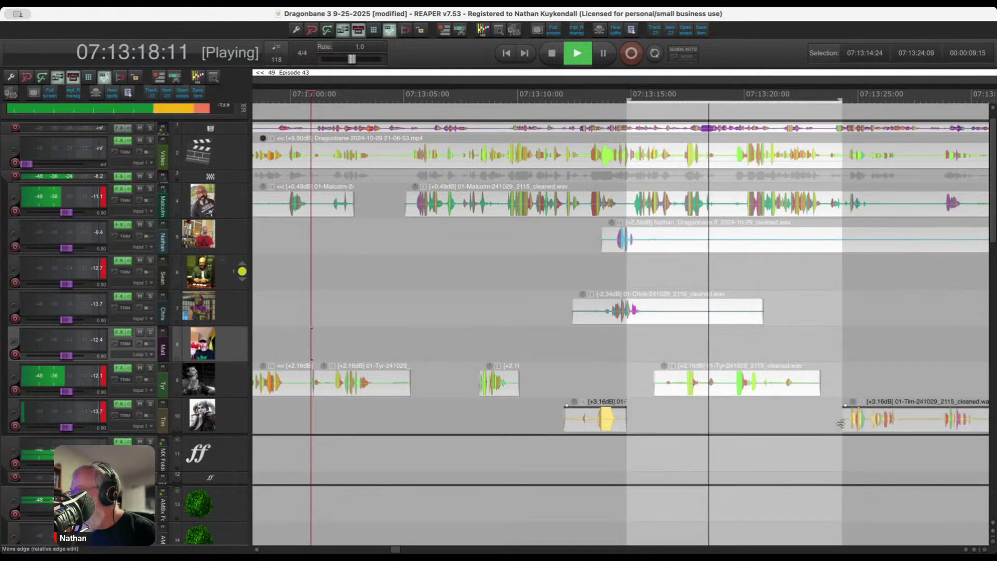
# Cut the track 7 clip from 07:13:16:05 to 07:13:24:06 and the track 5 clip from 07:13:15:16 to 07:13:29:22.
pyautogui.moveTo(658, 306); pyautogui.dragTo(840, 316)
pyautogui.press('Delete')
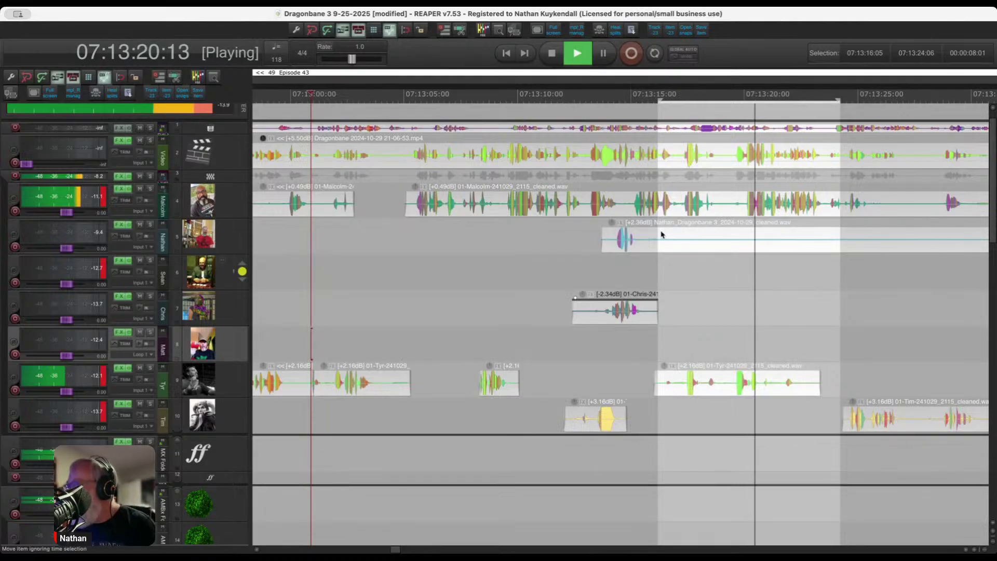
pyautogui.moveTo(643, 241); pyautogui.dragTo(964, 249)
pyautogui.press('Delete')
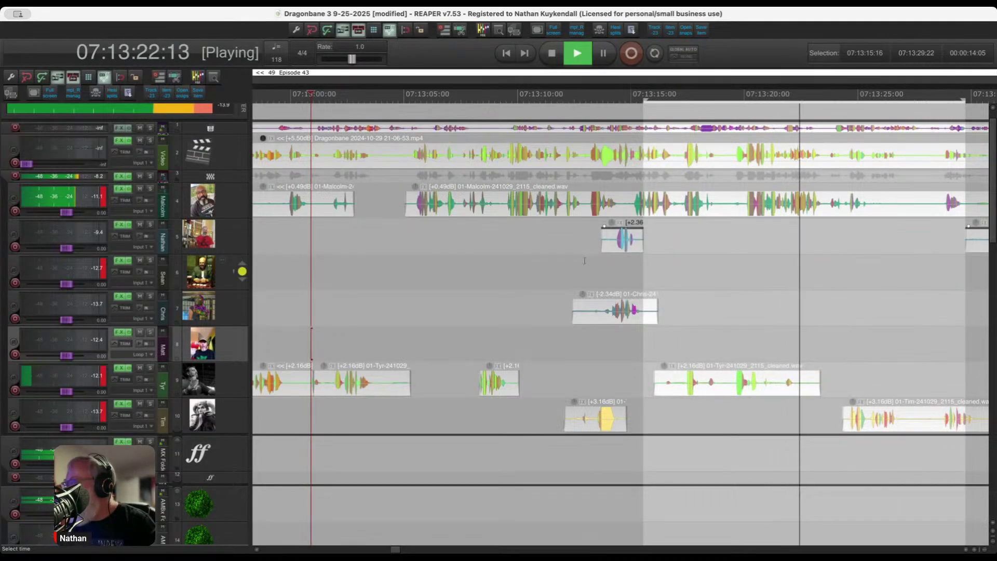
# Play back from 07:13:12:10 and trim the start of the short track 10 clip to 07:13:13:14.
pyautogui.click(584, 260)
pyautogui.scroll(1, 584, 260)
pyautogui.press('space')
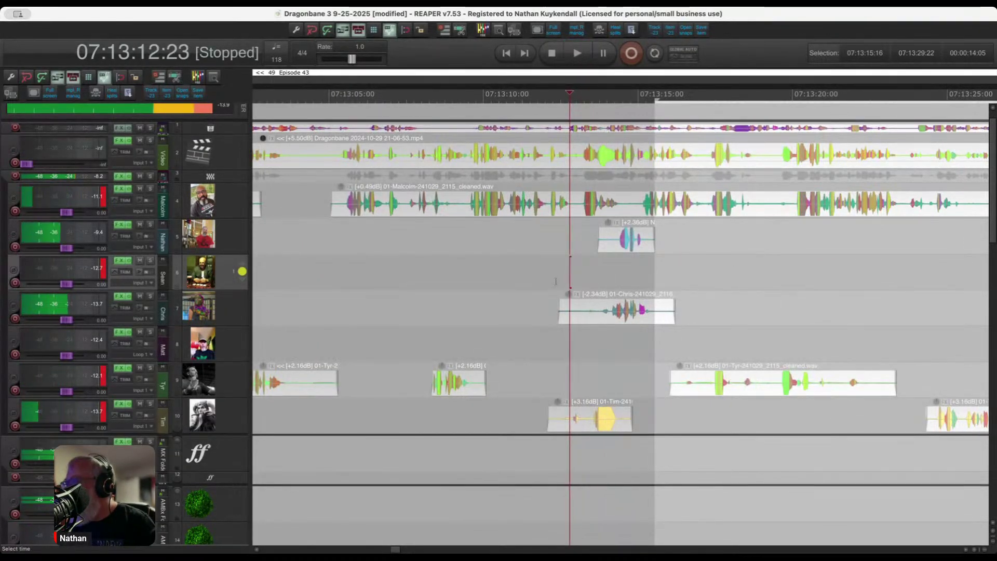
pyautogui.click(556, 281)
pyautogui.press('space')
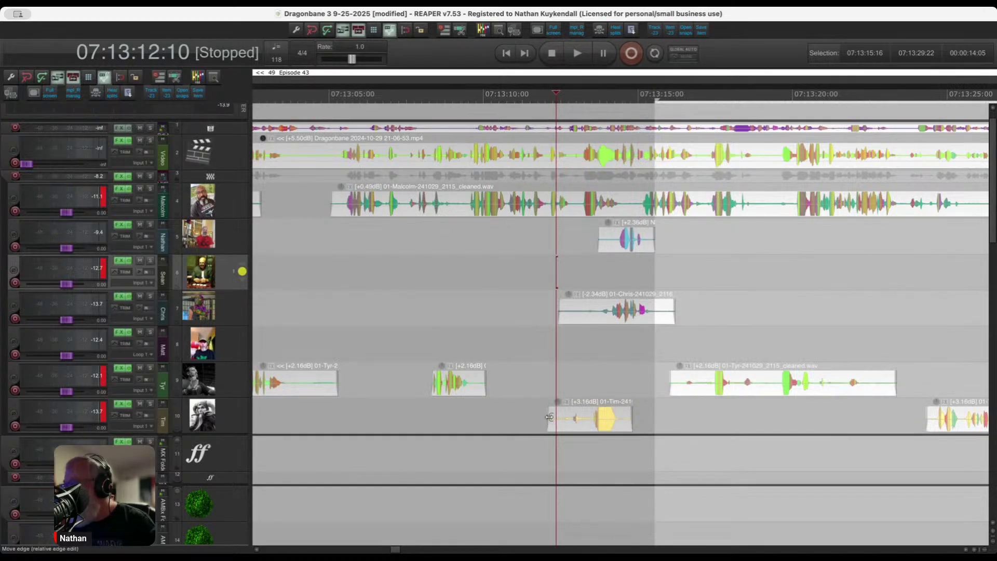
pyautogui.moveTo(549, 417); pyautogui.dragTo(583, 420)
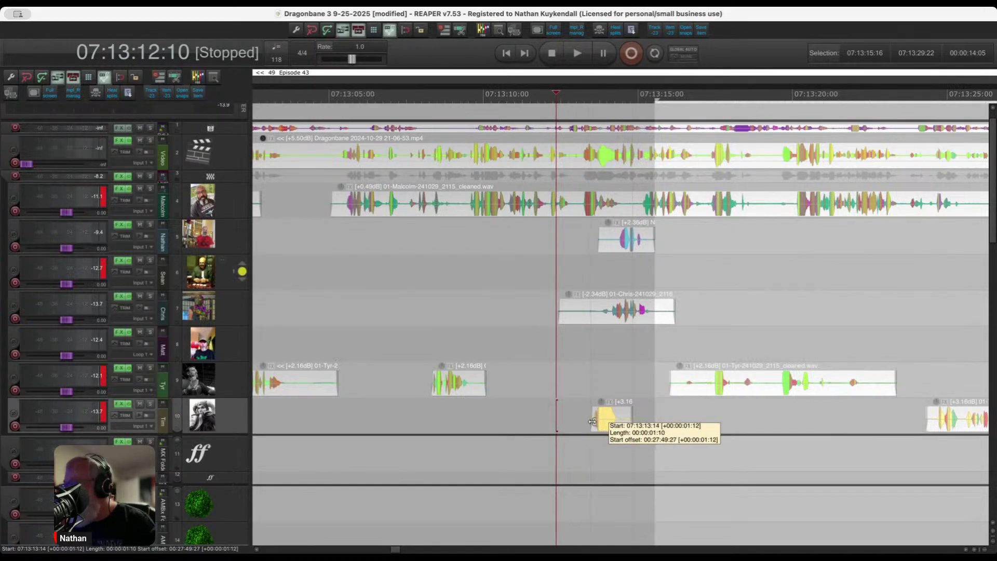
pyautogui.click(574, 387)
# Lower the trimmed track 10 clip's volume to -4.85 dB and play back across it.
pyautogui.click(608, 419)
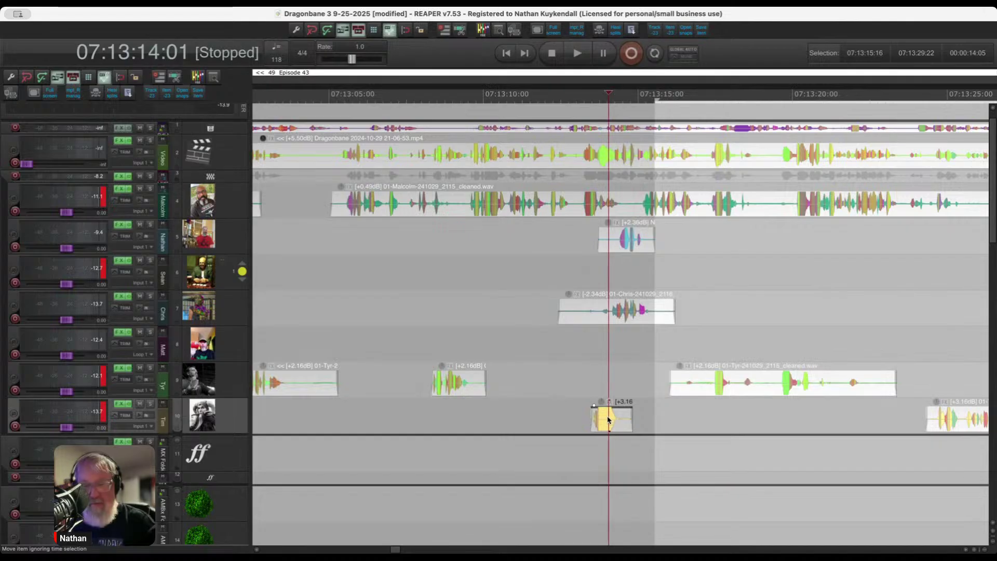
pyautogui.click(542, 365)
pyautogui.press('space')
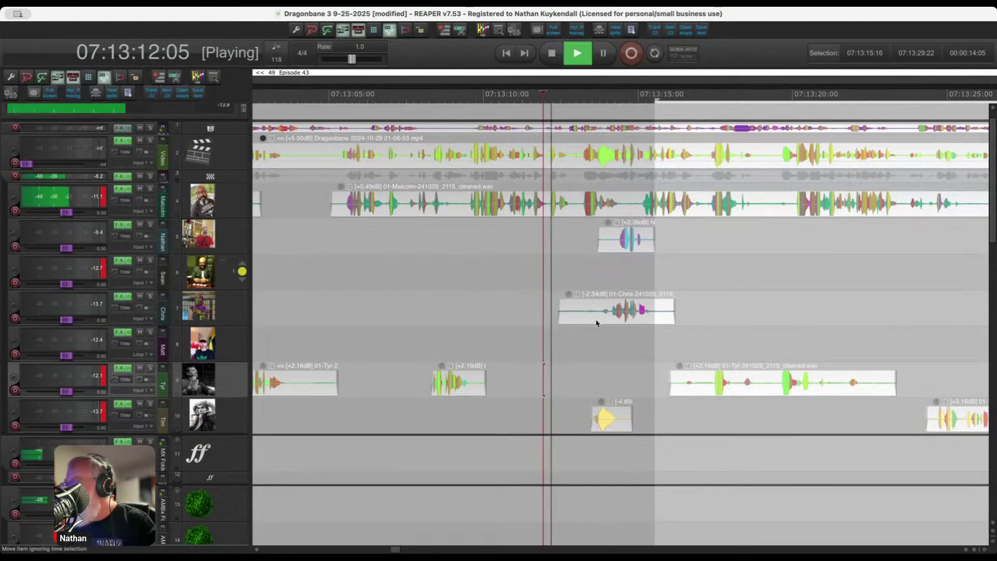
# Cut the track 9 clip from 07:13:16:02 to 07:13:23:20 and remove the leftover sliver at its start.
pyautogui.scroll(2, 596, 315)
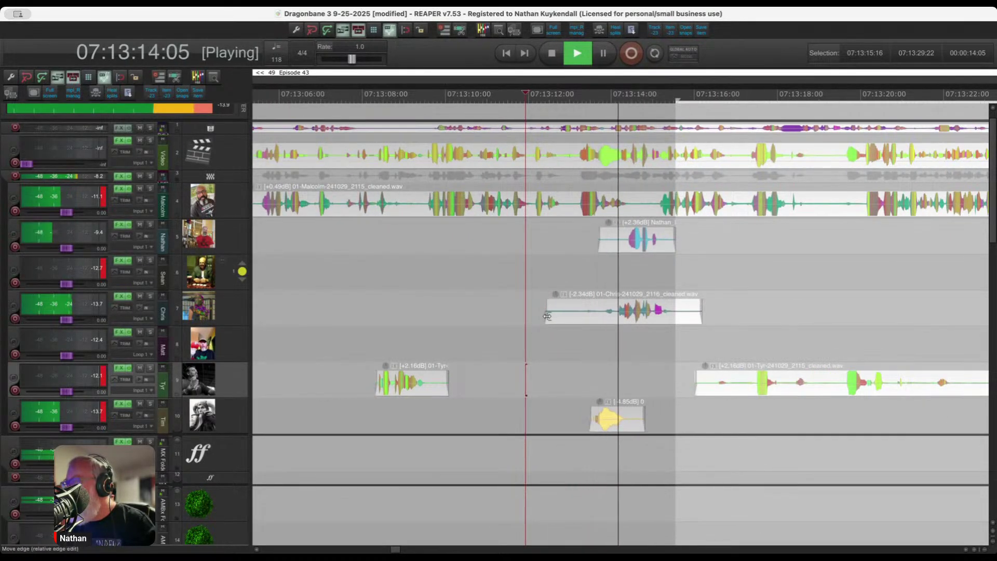
pyautogui.scroll(-2, 493, 322)
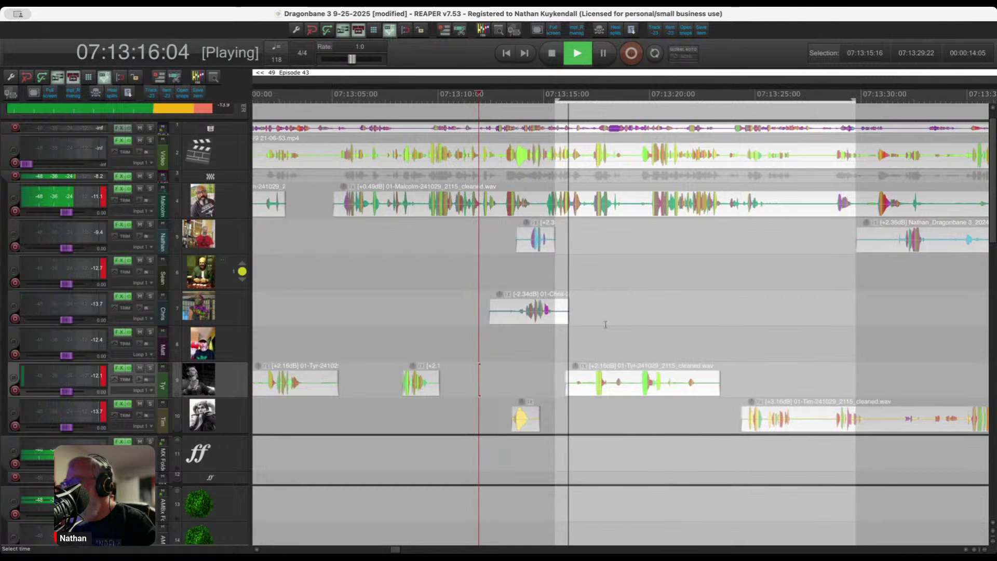
pyautogui.scroll(3, 606, 324)
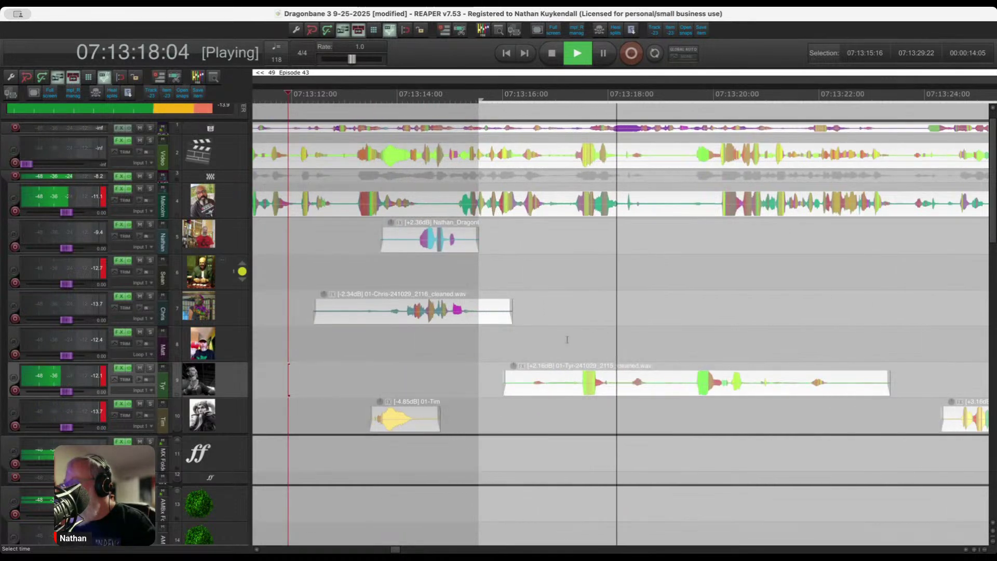
pyautogui.moveTo(461, 379); pyautogui.dragTo(859, 390)
pyautogui.press('Delete')
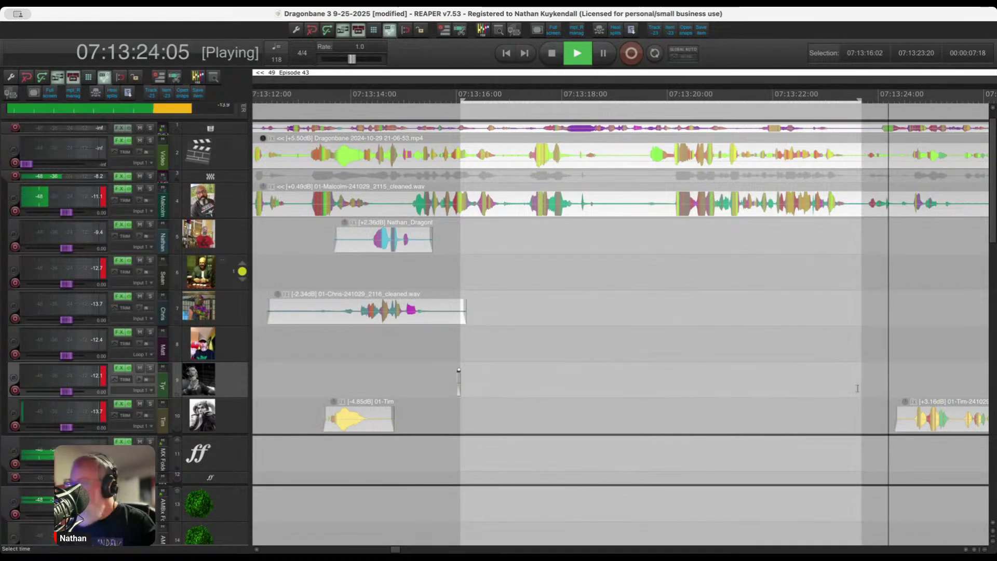
pyautogui.moveTo(414, 364); pyautogui.dragTo(563, 381)
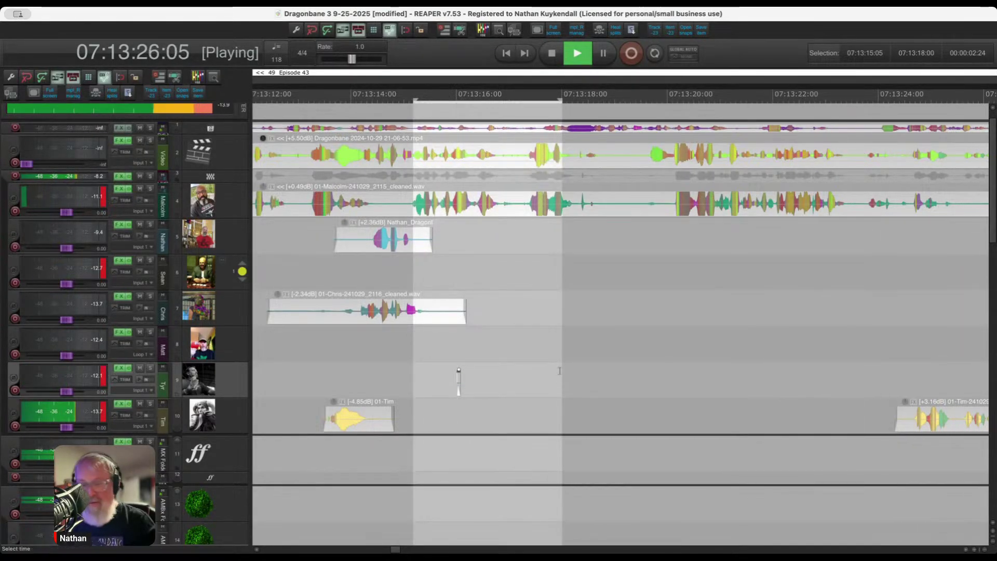
# Cut the silent start of the track 5 clip up to 07:13:31:27 and of the track 9 clip up to 07:13:41:10.
pyautogui.scroll(-6, 655, 368)
pyautogui.scroll(3, 655, 368)
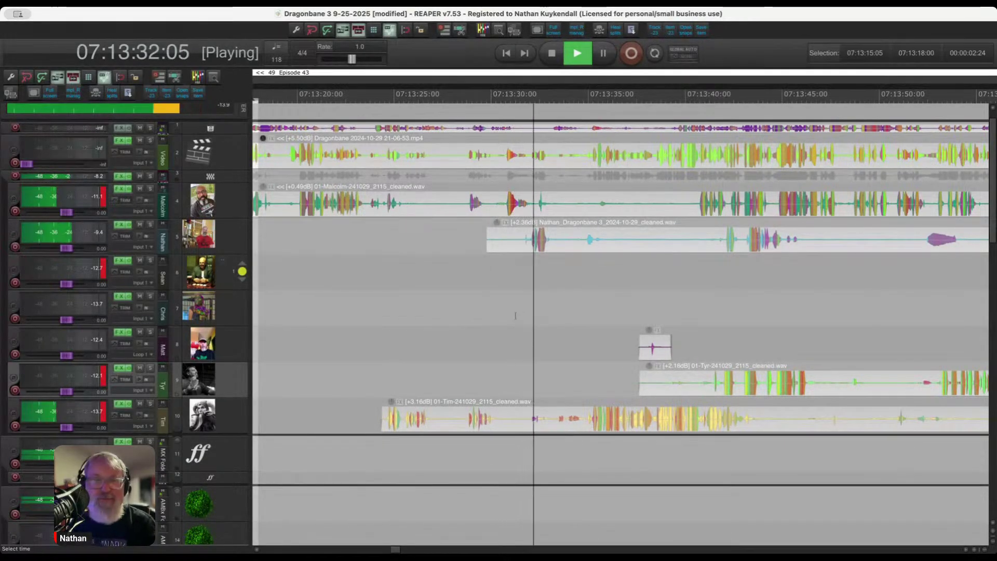
pyautogui.scroll(1, 458, 307)
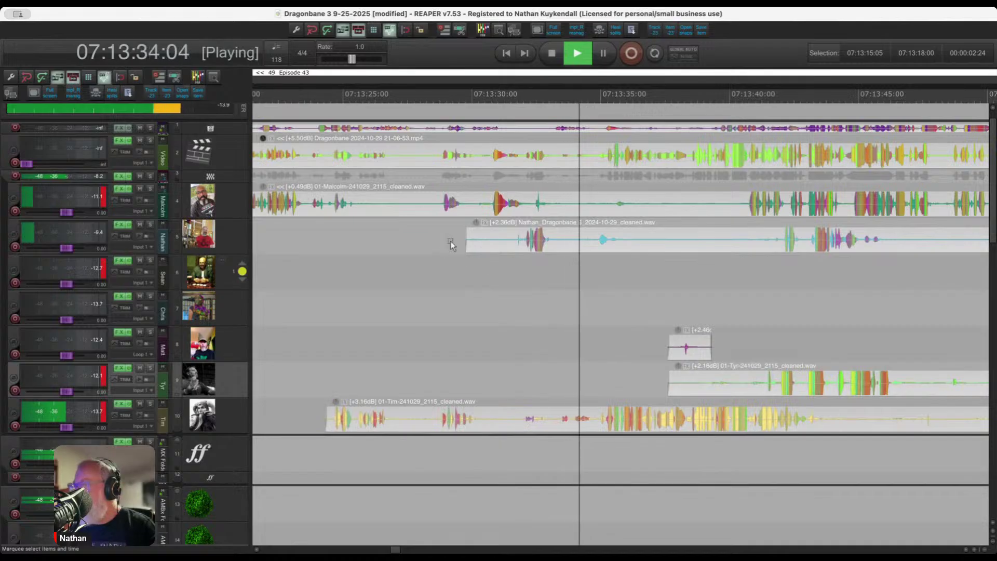
pyautogui.moveTo(451, 242); pyautogui.dragTo(520, 247)
pyautogui.press('Delete')
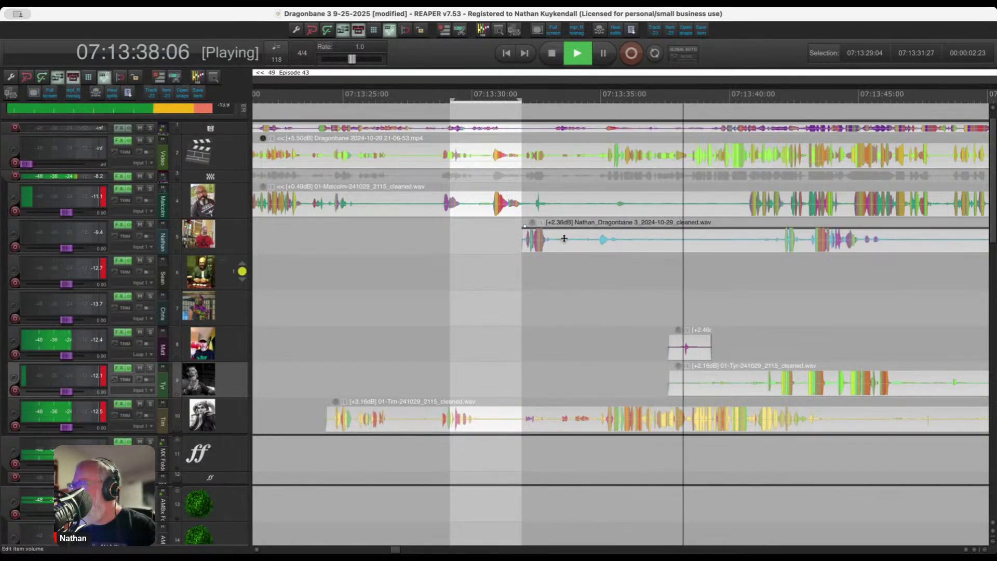
pyautogui.moveTo(629, 356); pyautogui.dragTo(764, 391)
pyautogui.press('Delete')
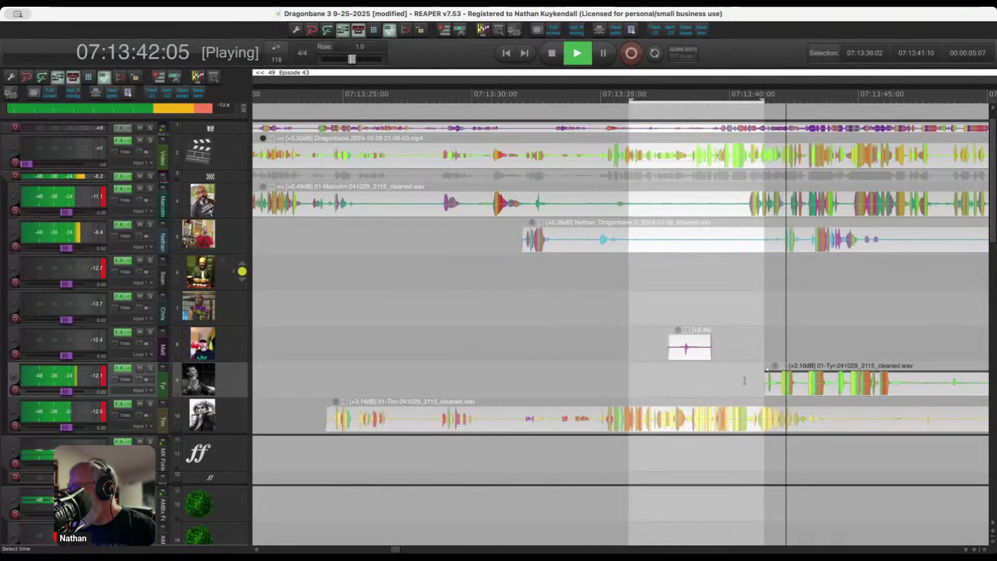
# Lower the volume of the track 9 clip to -1.80 dB and of the track 10 clip to -2.25 dB.
pyautogui.scroll(-2, 548, 378)
pyautogui.click(702, 397)
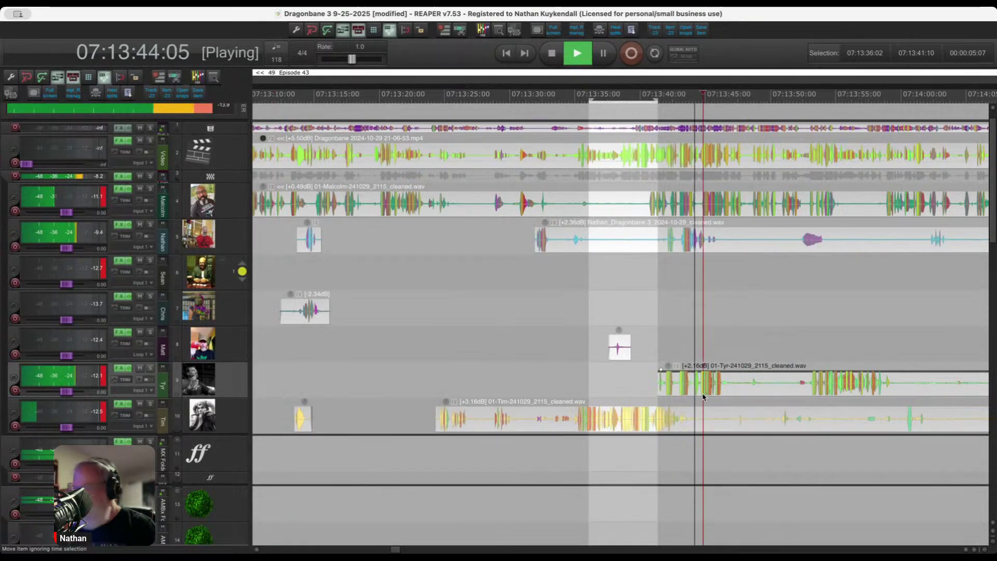
pyautogui.click(691, 421)
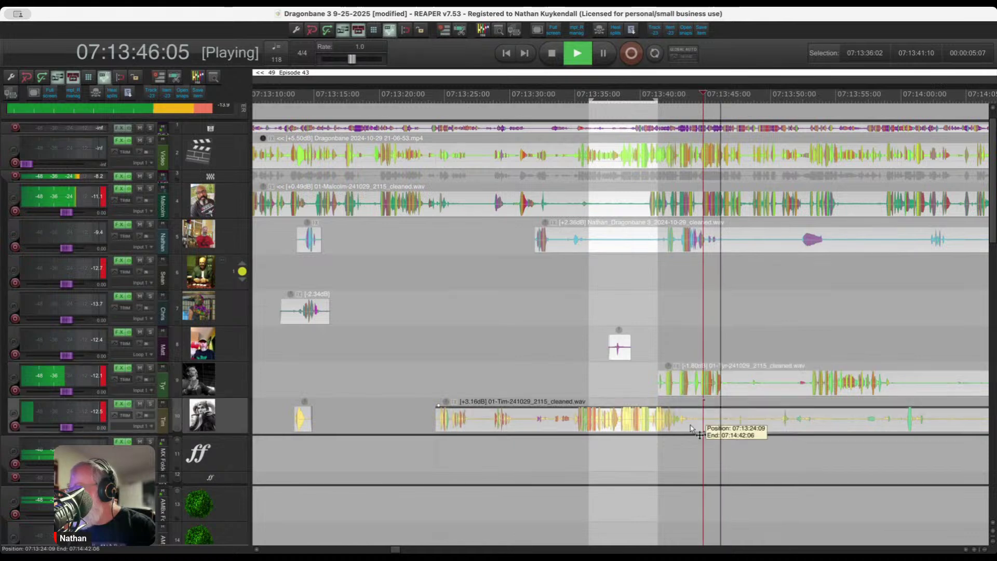
# Cut the track 10 clip from 07:14:04:00 to 07:14:16:20 and the track 9 clip from 07:14:00:00 to 07:14:08:02.
pyautogui.scroll(-2, 539, 360)
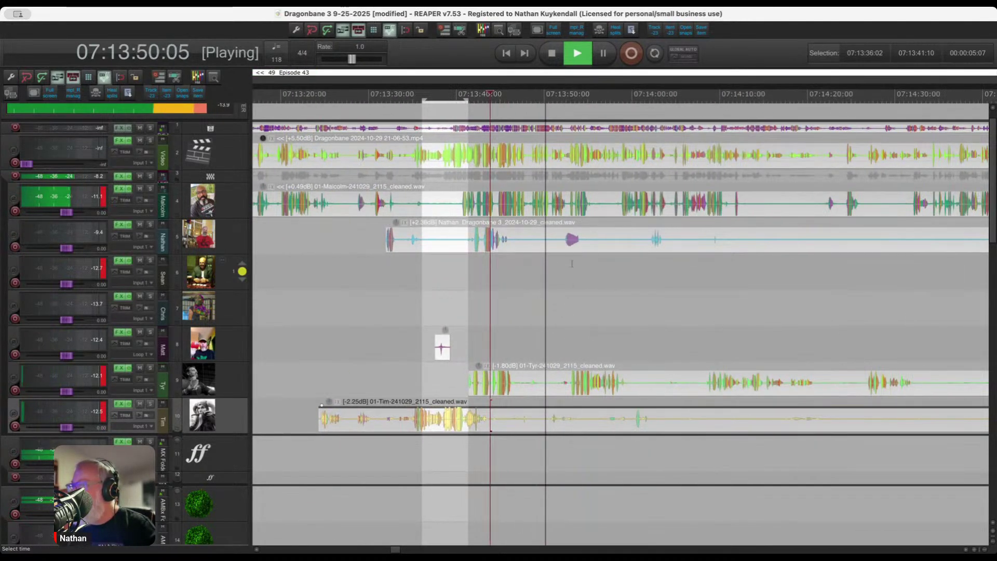
pyautogui.scroll(1, 573, 276)
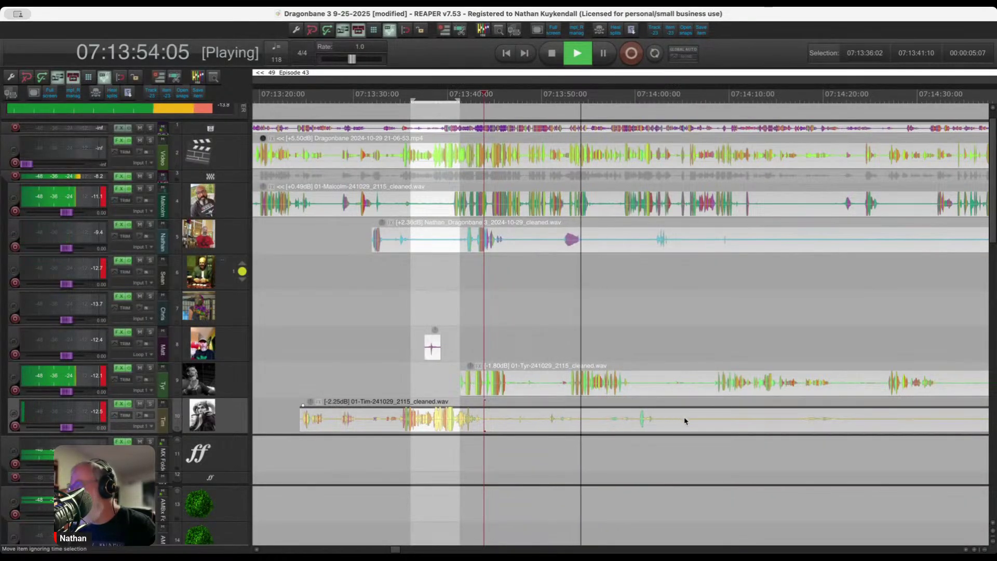
pyautogui.moveTo(674, 419); pyautogui.dragTo(792, 426)
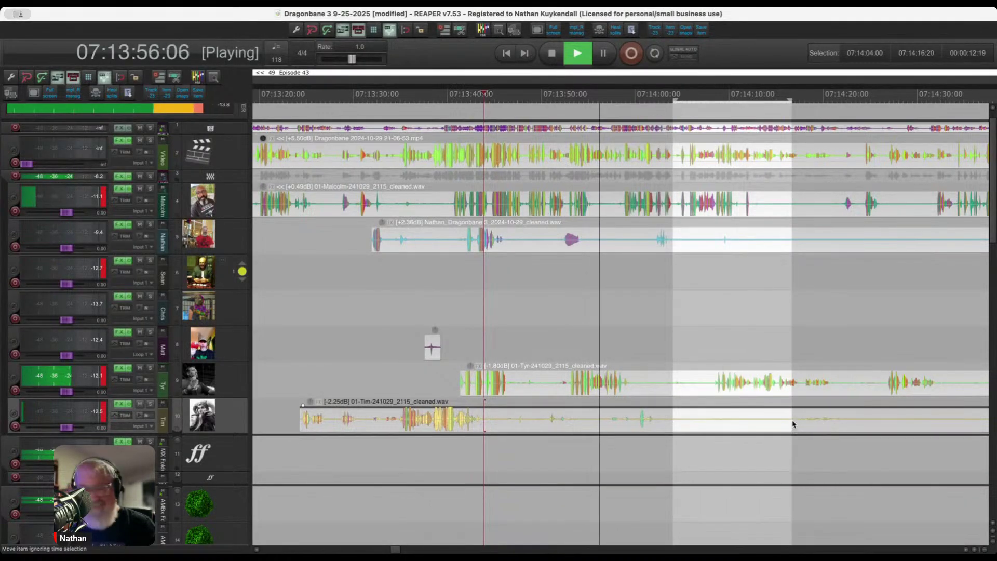
pyautogui.press('Delete')
pyautogui.scroll(3, 674, 418)
pyautogui.moveTo(624, 397); pyautogui.dragTo(725, 397)
pyautogui.press('Delete')
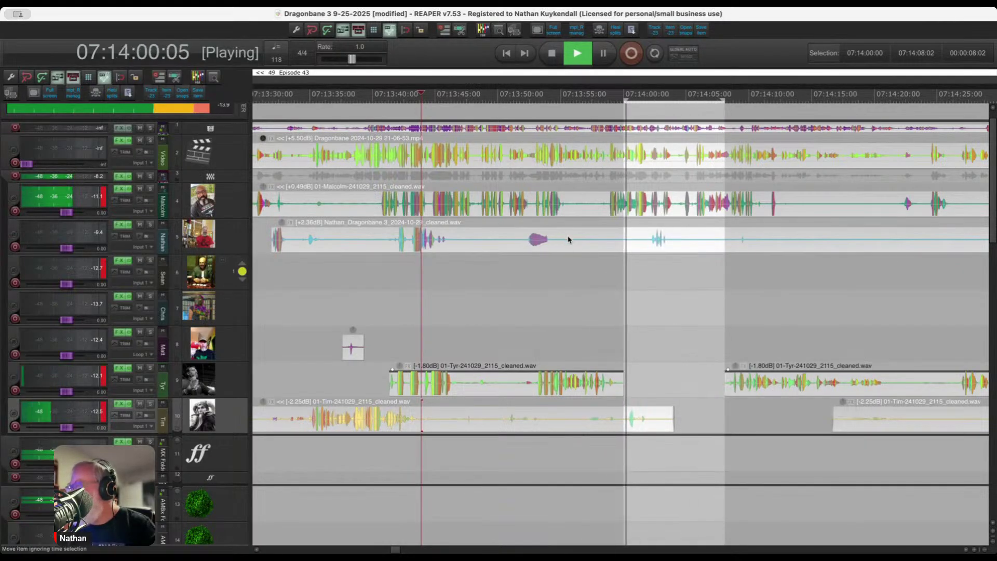
# Cut the track 5 clip from 07:13:54:22 to 07:14:01:17 and its following part up to 07:14:08:22.
pyautogui.moveTo(558, 242); pyautogui.dragTo(644, 249)
pyautogui.press('Delete')
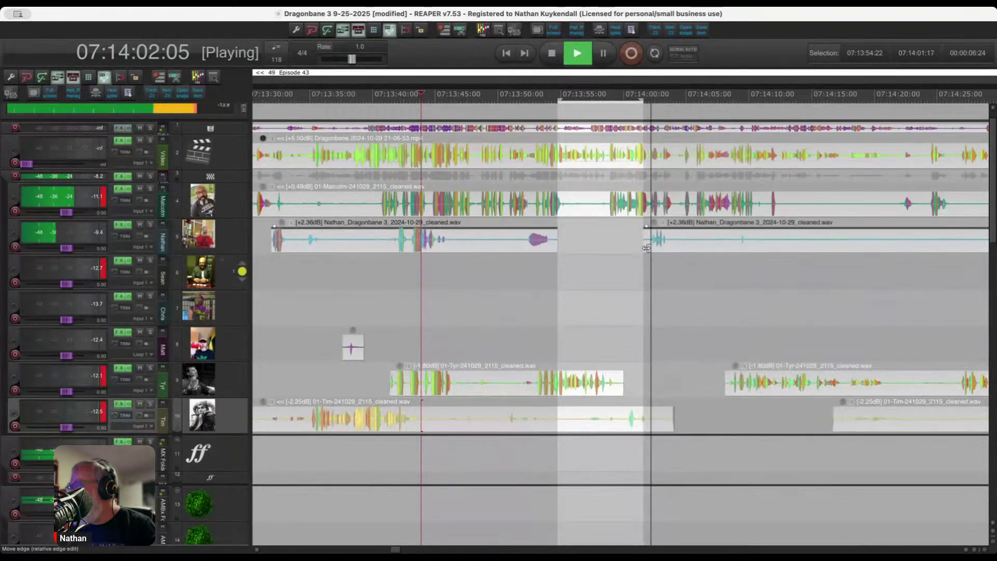
pyautogui.scroll(-2, 697, 253)
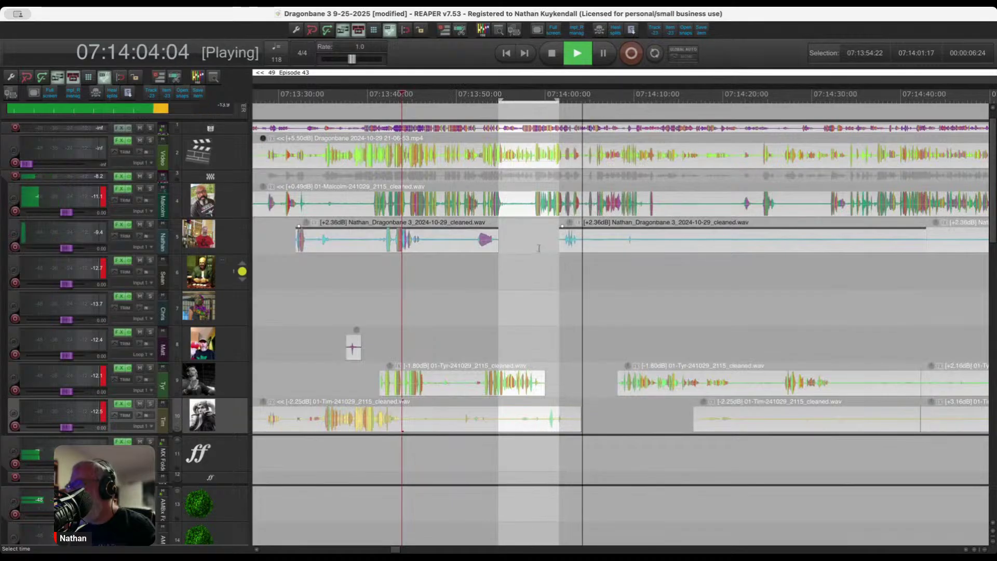
pyautogui.moveTo(542, 248); pyautogui.dragTo(623, 245)
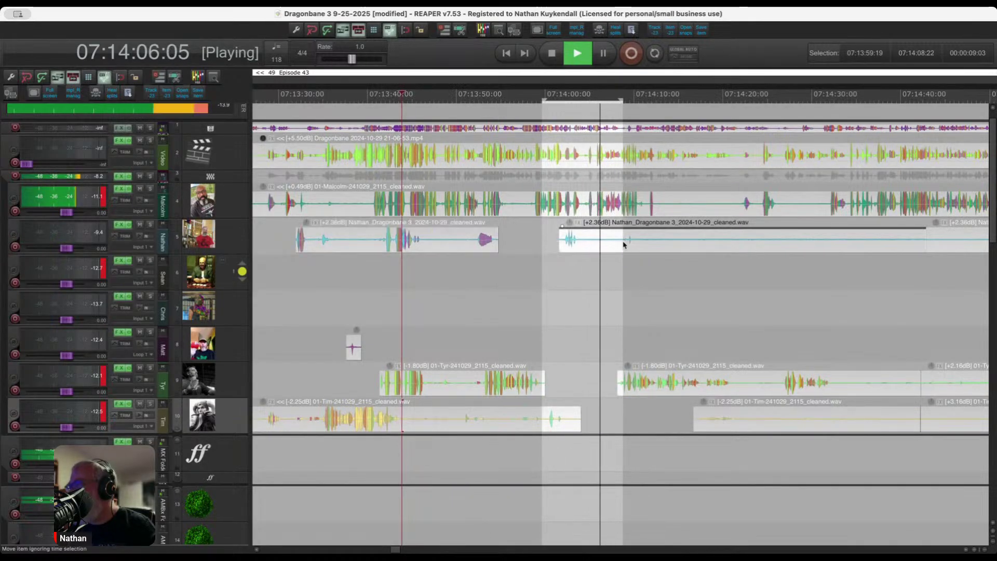
pyautogui.press('Delete')
# Cut the silent track 5 clip from 07:14:07:18 to 07:14:29:16.
pyautogui.hscroll(5, 581, 272)
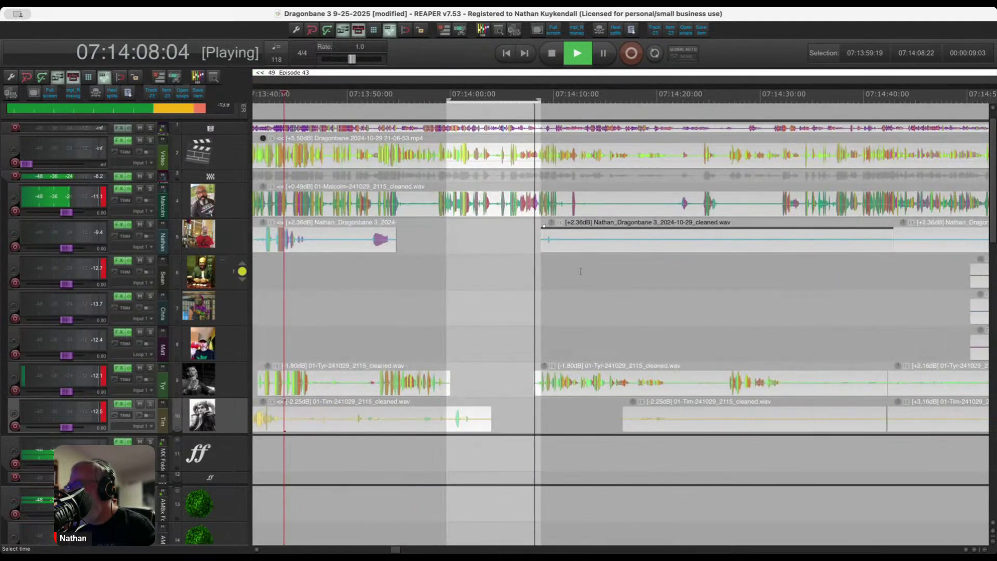
pyautogui.scroll(2, 580, 271)
pyautogui.moveTo(473, 244); pyautogui.dragTo(939, 246)
pyautogui.press('Delete')
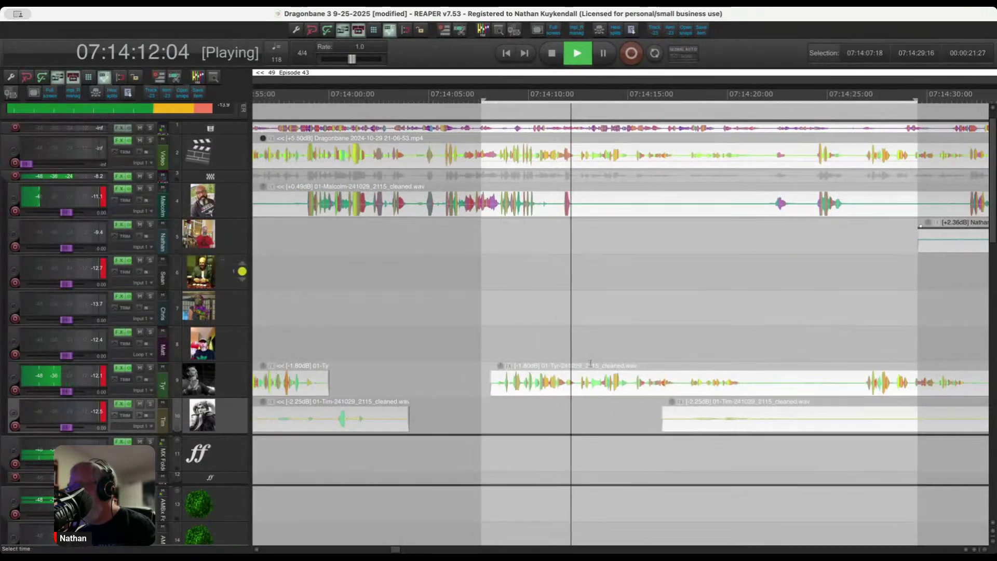
# Cut the clips on tracks 7 to 9 from 07:14:36:06 to 07:15:40:24 and the track 10 clips from 07:14:08:26 to 07:14:54:10.
pyautogui.scroll(-3, 507, 344)
pyautogui.scroll(-5, 509, 335)
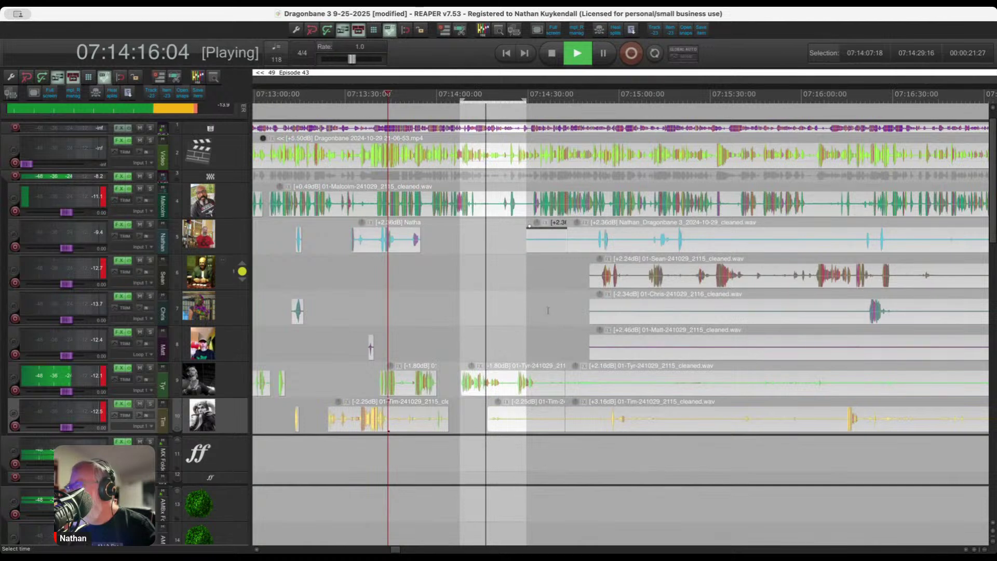
pyautogui.moveTo(548, 311); pyautogui.dragTo(742, 387)
pyautogui.press('Delete')
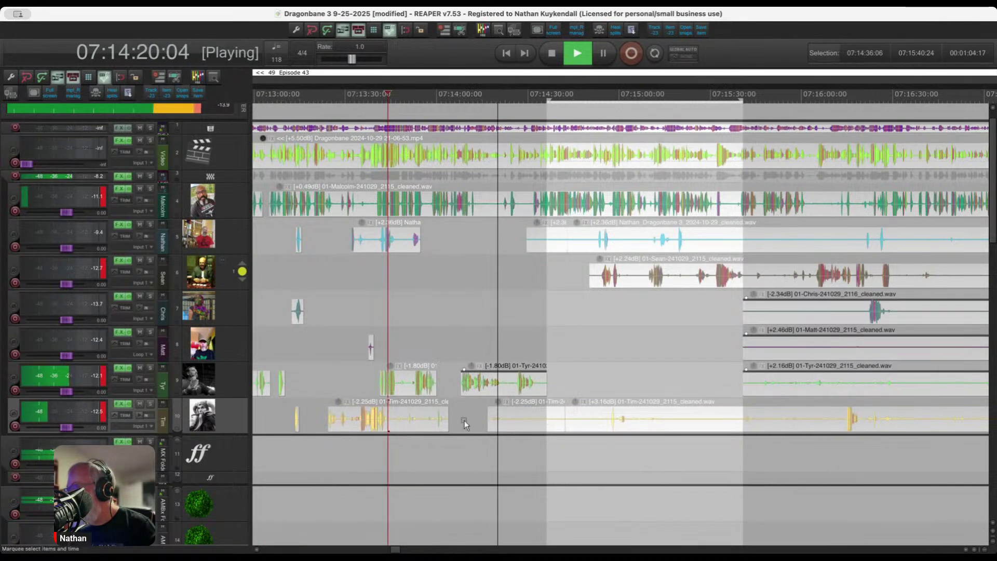
pyautogui.moveTo(465, 425); pyautogui.dragTo(602, 426)
pyautogui.press('Delete')
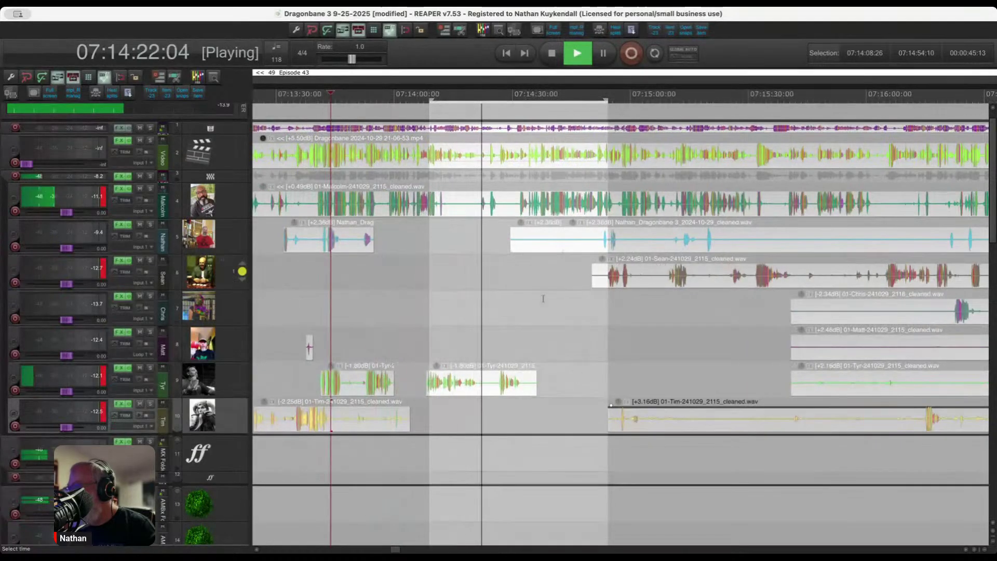
# Cut the track 5 and 6 clips from 07:14:28:13 to 07:14:52:21 and the end of the track 9 clip from 07:14:33:24.
pyautogui.scroll(4, 554, 311)
pyautogui.moveTo(455, 244); pyautogui.dragTo(702, 280)
pyautogui.press('Delete')
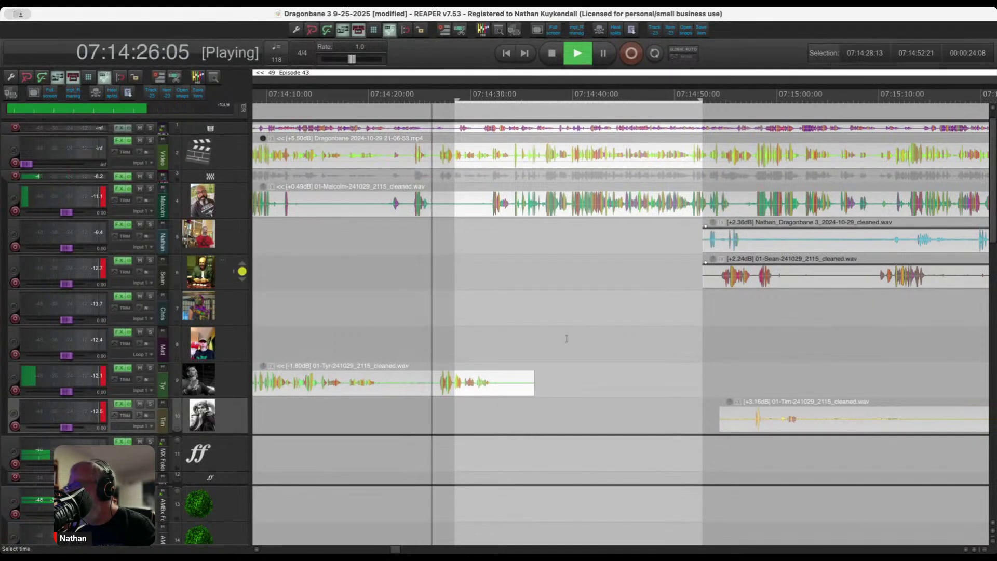
pyautogui.scroll(2, 509, 363)
pyautogui.moveTo(506, 365); pyautogui.dragTo(594, 365)
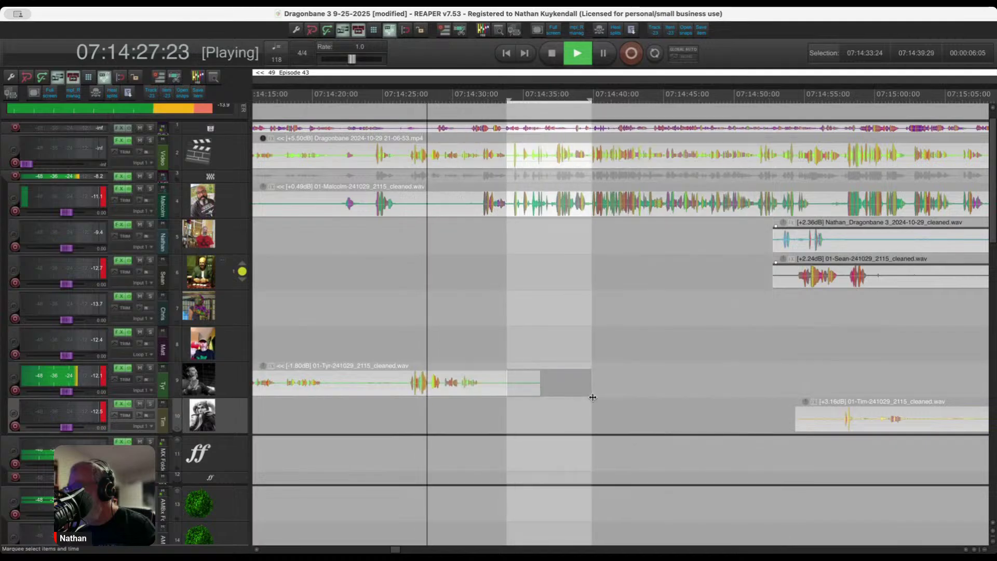
pyautogui.press('Delete')
# Cut the silent start of the track 8 clip from 07:15:22:20 to 07:17:53:00.
pyautogui.scroll(-3, 487, 339)
pyautogui.scroll(-2, 487, 338)
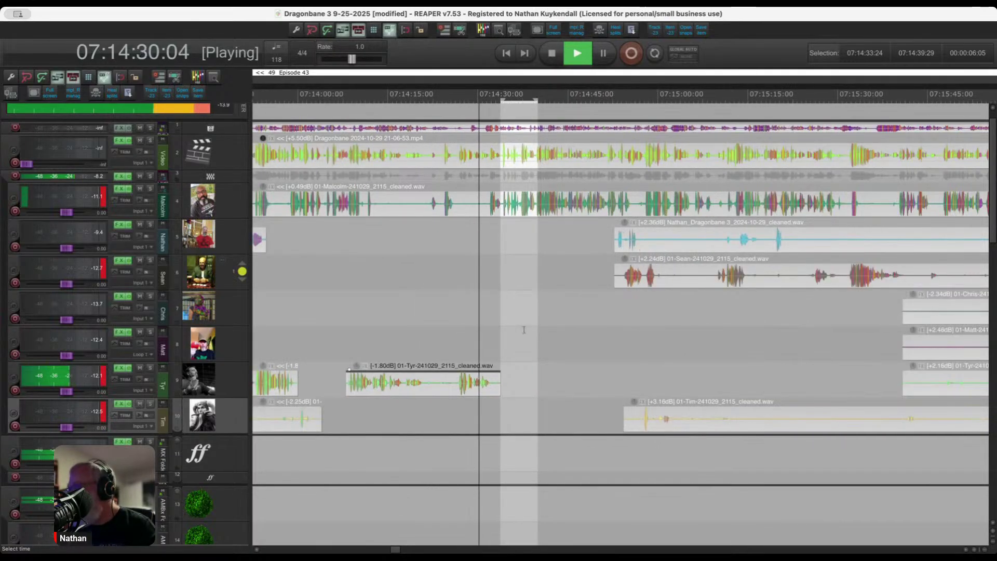
pyautogui.scroll(-4, 560, 327)
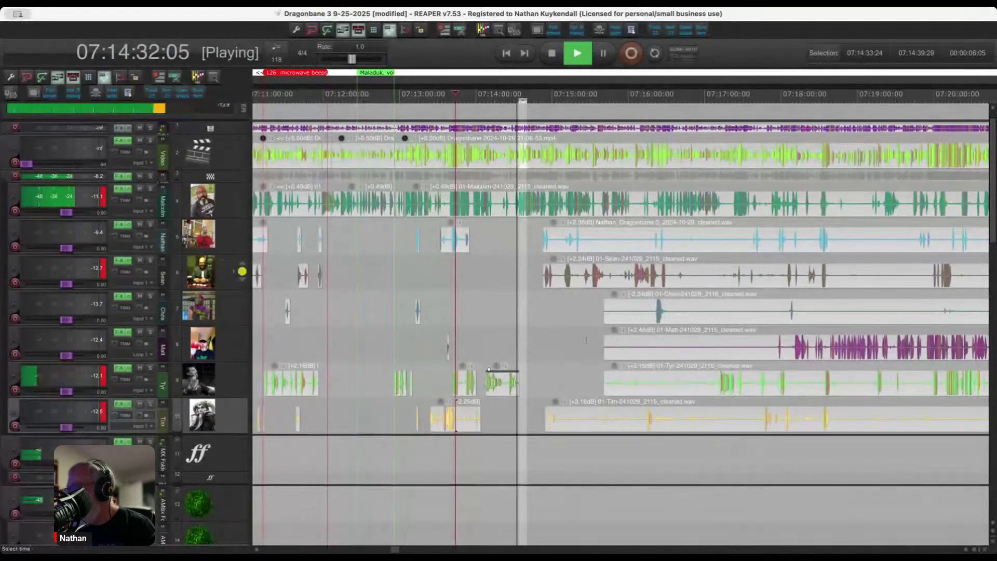
pyautogui.moveTo(581, 353); pyautogui.dragTo(773, 356)
pyautogui.press('Delete')
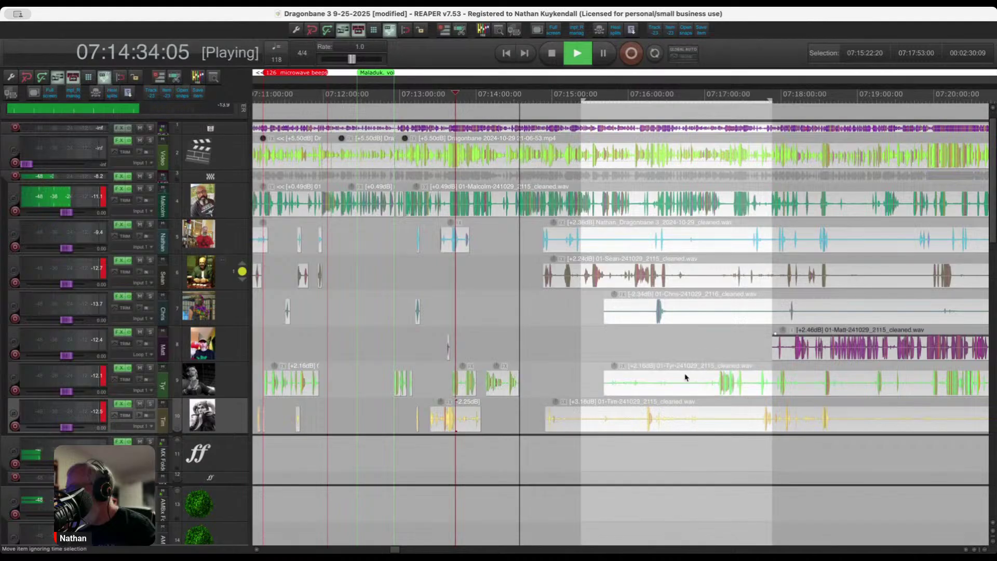
# Cut the silent start of the track 7 clip from 07:15:32:00 to 07:16:18:12 and automatically remove the silences in its remainder.
pyautogui.scroll(1, 648, 377)
pyautogui.moveTo(587, 321); pyautogui.dragTo(656, 319)
pyautogui.scroll(-4, 700, 318)
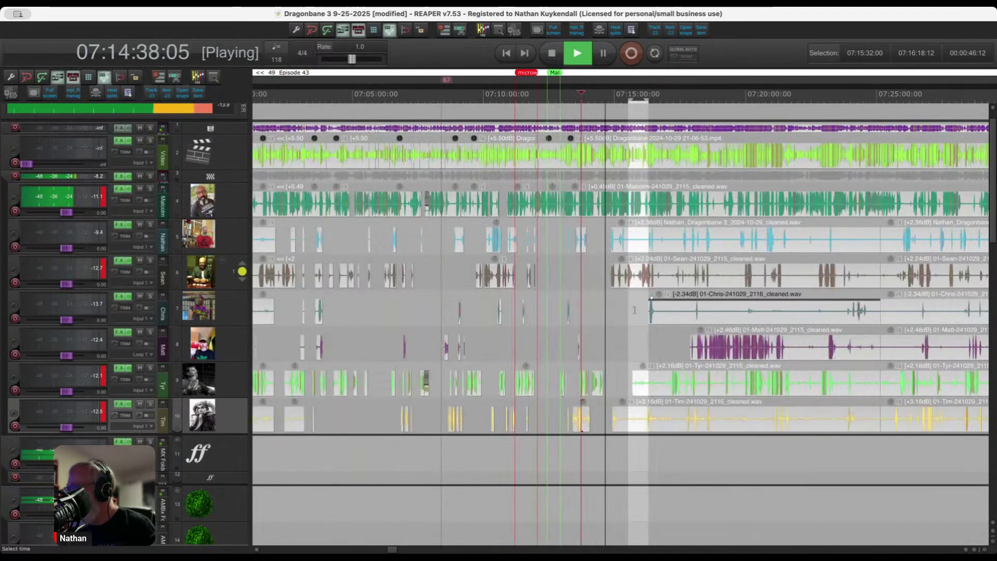
pyautogui.scroll(3, 634, 310)
pyautogui.click(675, 320)
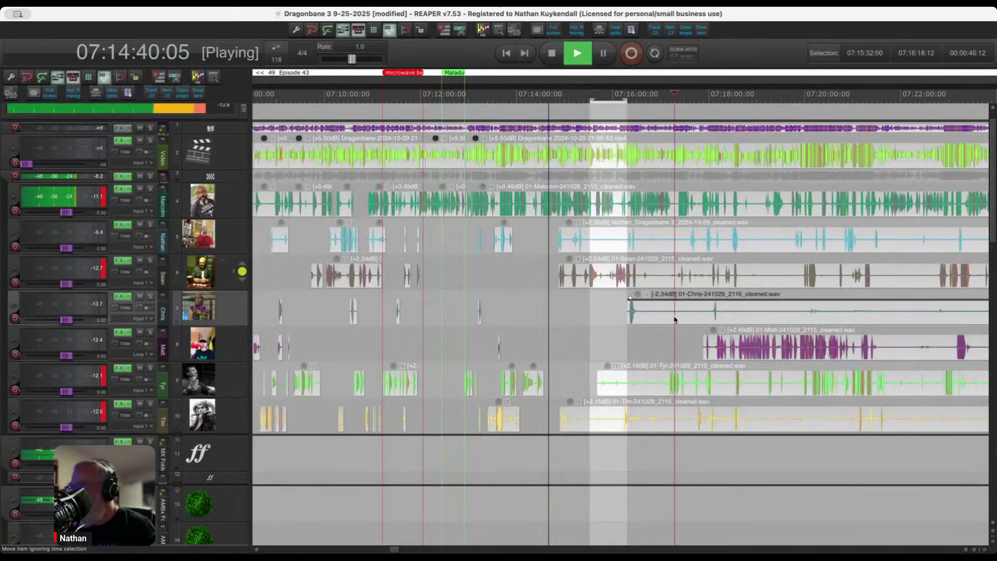
pyautogui.click(649, 321)
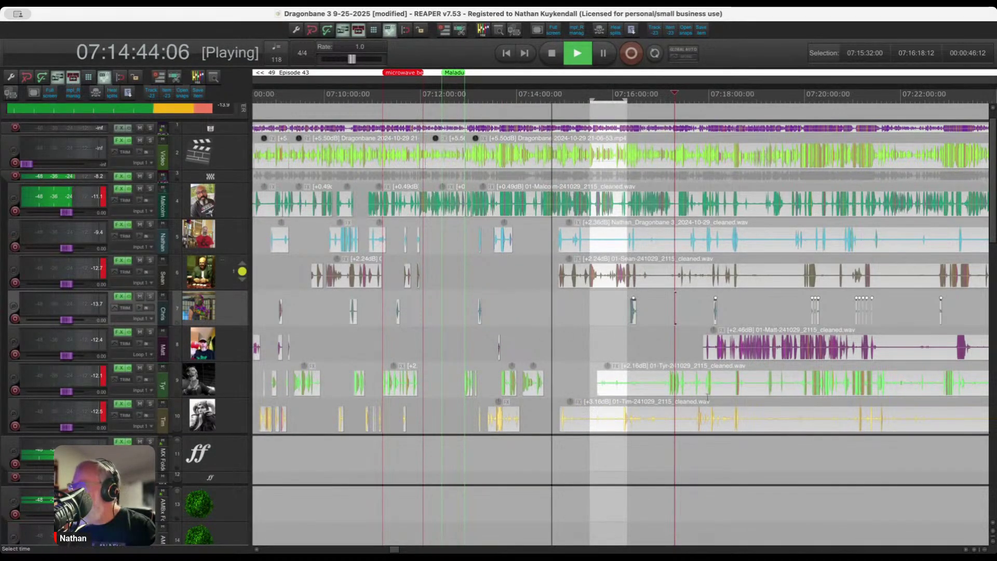
# Automatically split the long track 10 clip at its silences and remove the silent parts.
pyautogui.scroll(1, 666, 418)
pyautogui.click(640, 427)
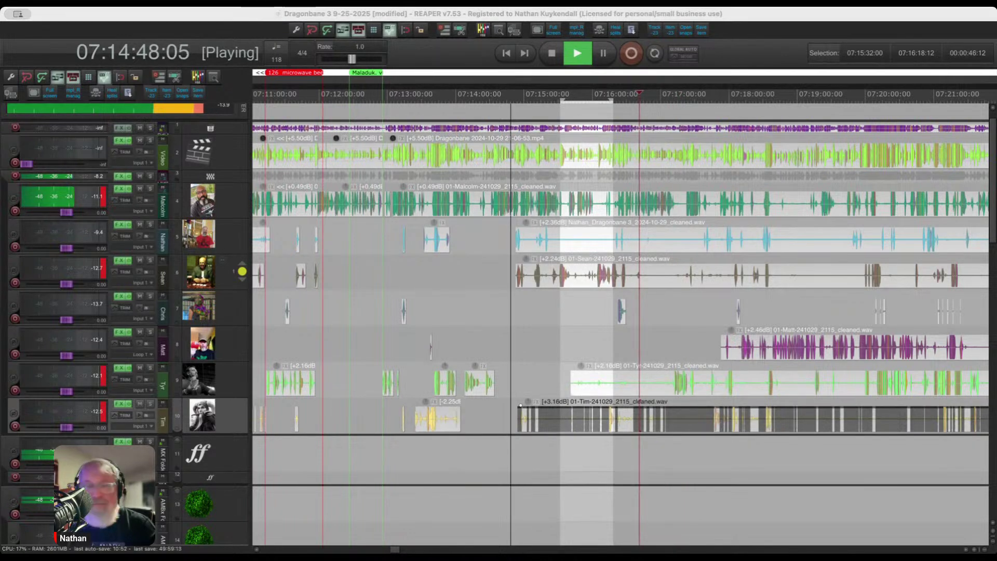
pyautogui.press('Return')
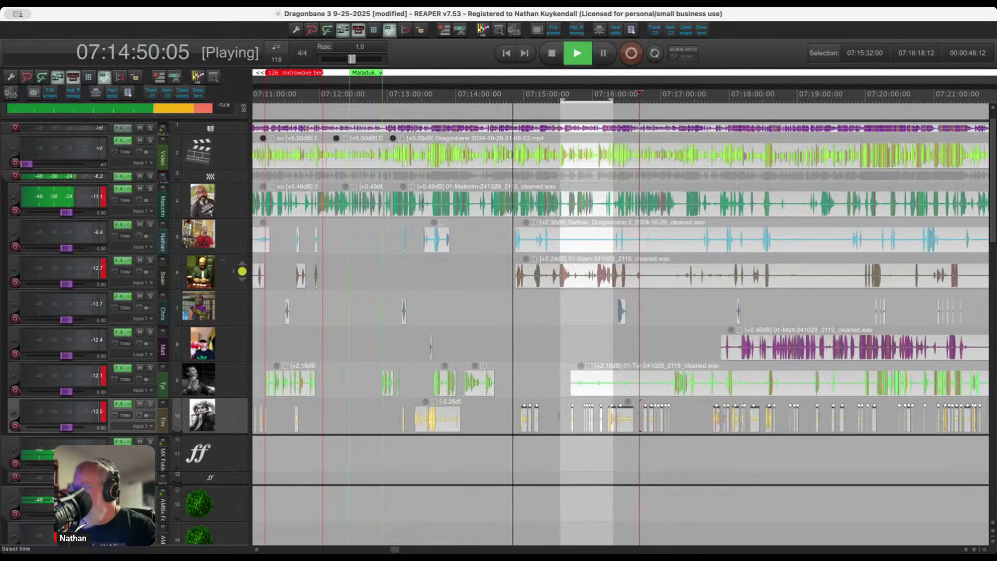
# Automatically split the long track 9 clip at its silences and remove the silent parts.
pyautogui.click(619, 391)
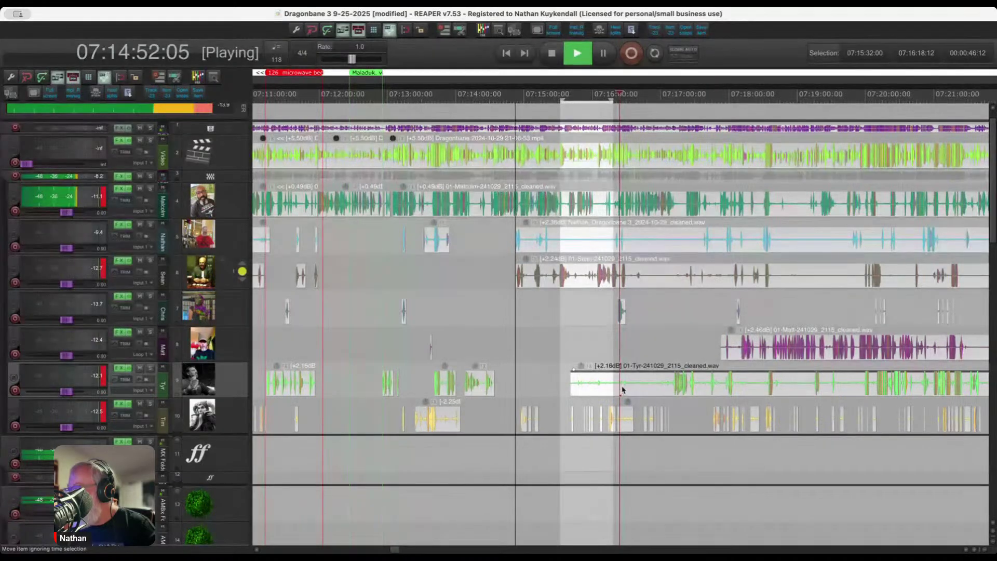
pyautogui.scroll(2, 622, 389)
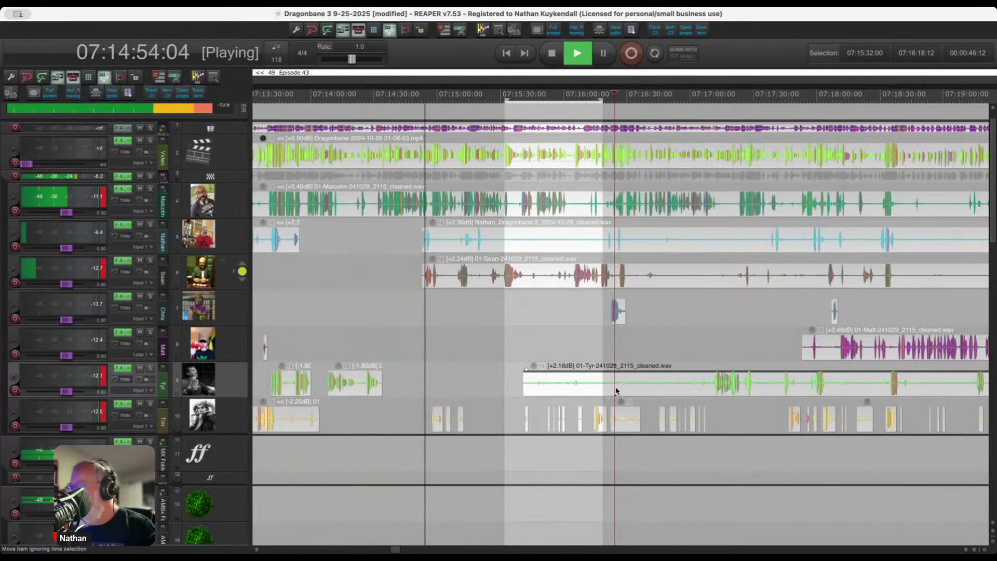
pyautogui.press('d')
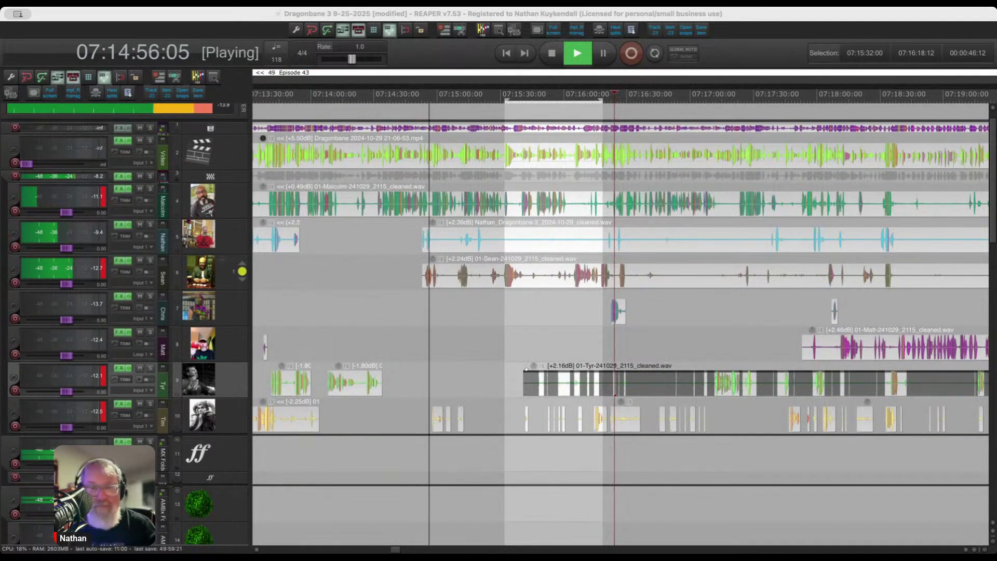
pyautogui.press('Return')
# Delete the track 10 clip fragments between 07:14:56:20 and 07:15:15:05.
pyautogui.scroll(4, 427, 336)
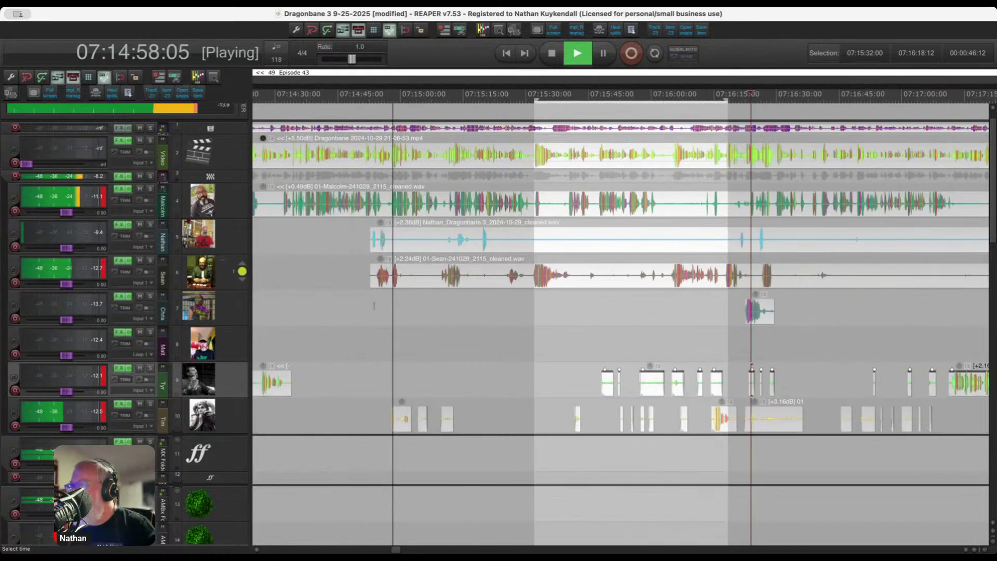
pyautogui.scroll(2, 427, 337)
pyautogui.scroll(2, 416, 394)
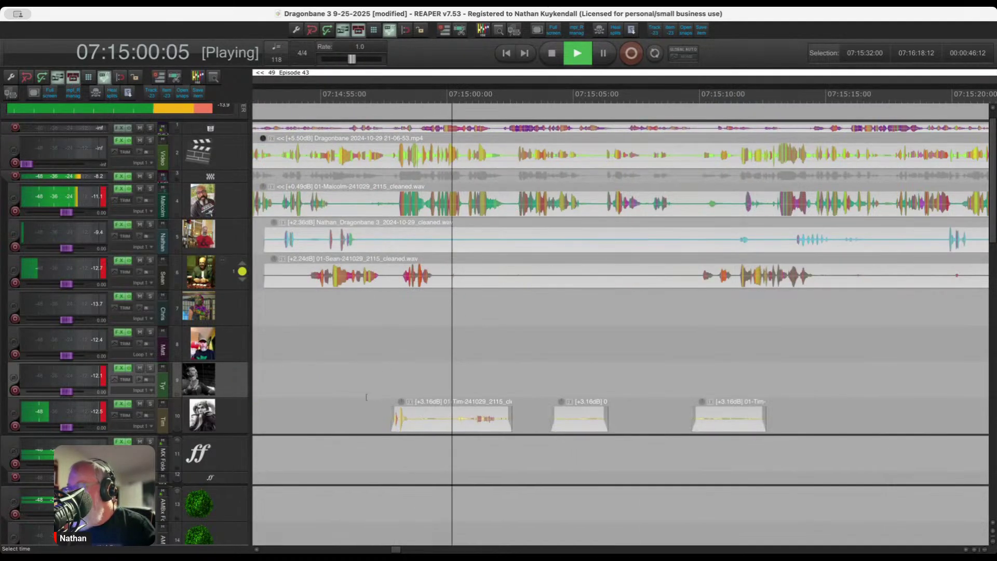
pyautogui.moveTo(363, 415); pyautogui.dragTo(832, 440)
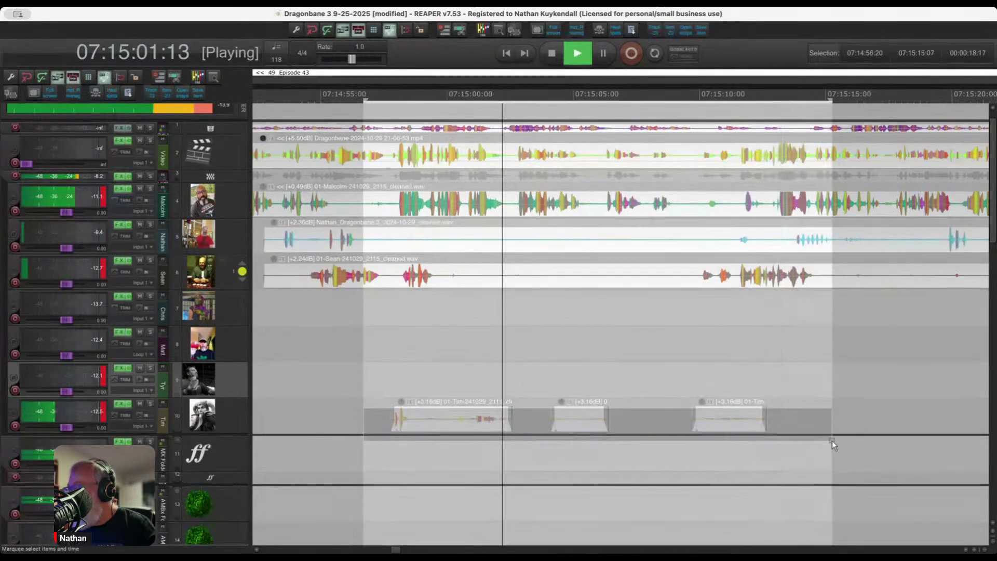
pyautogui.press('Delete')
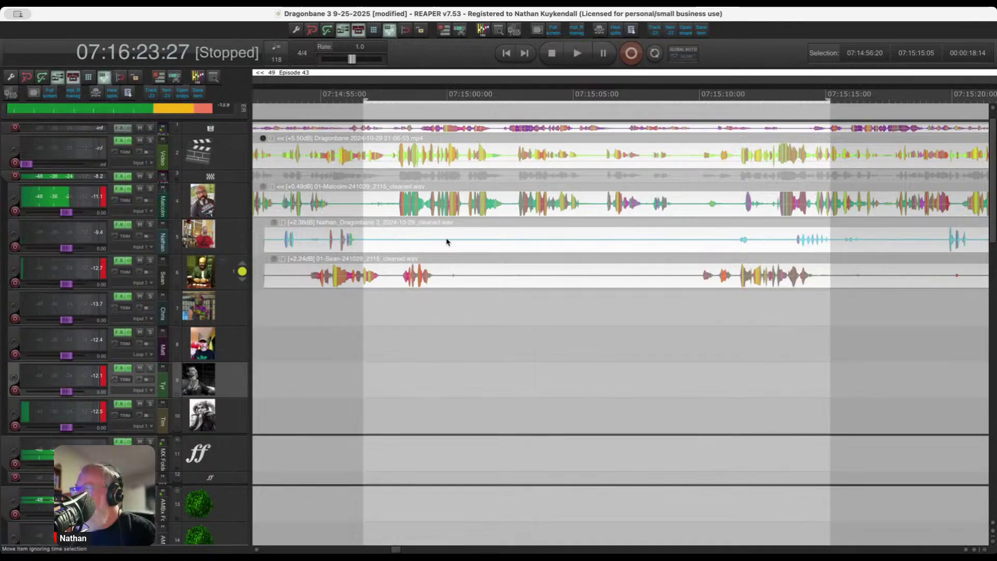
# Cut the track 5 and 6 clips from 07:14:59:28 to 07:15:09:23 and play back from 07:14:58:08.
pyautogui.moveTo(447, 241); pyautogui.dragTo(693, 279)
pyautogui.press('Delete')
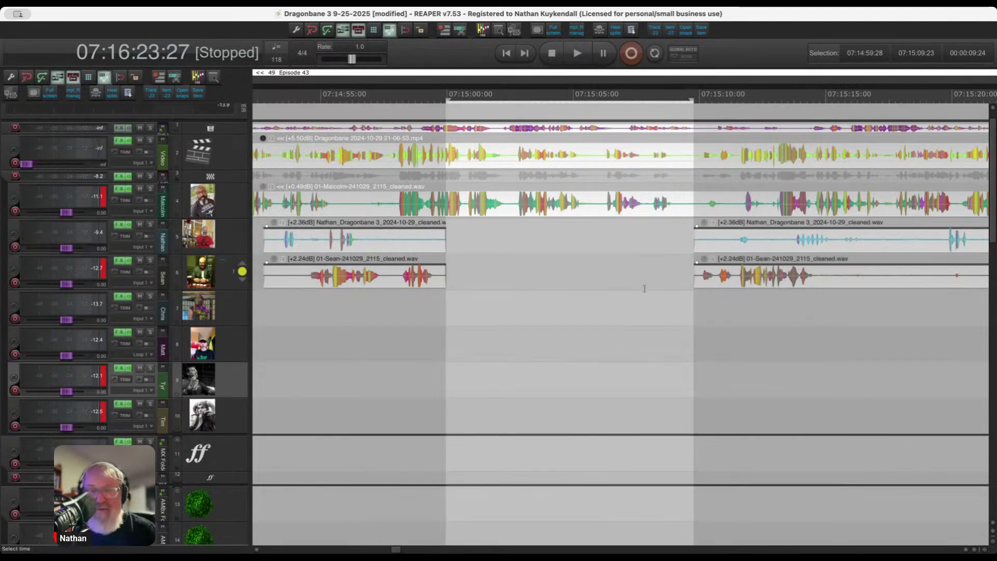
pyautogui.click(404, 306)
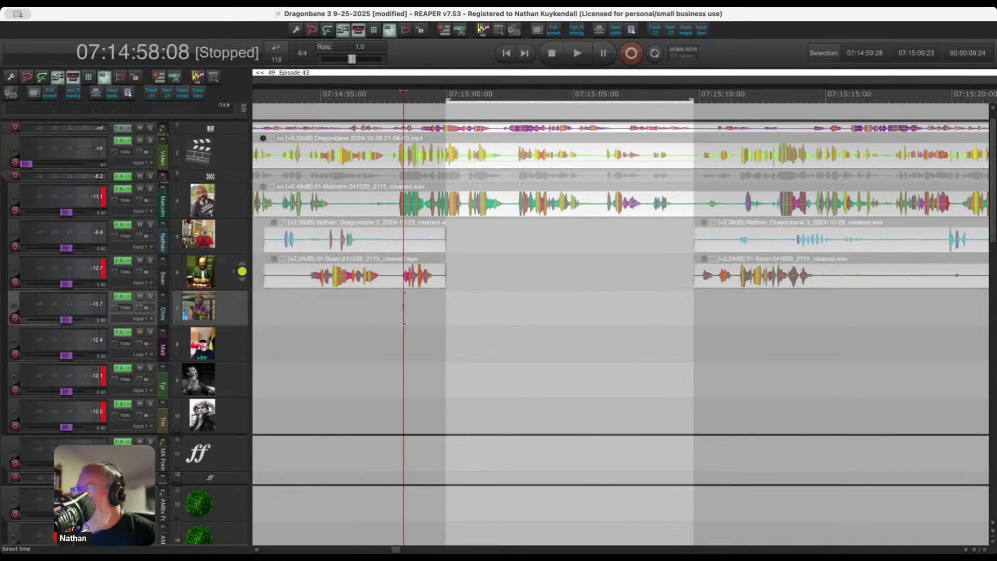
pyautogui.press('space')
pyautogui.scroll(1, 476, 289)
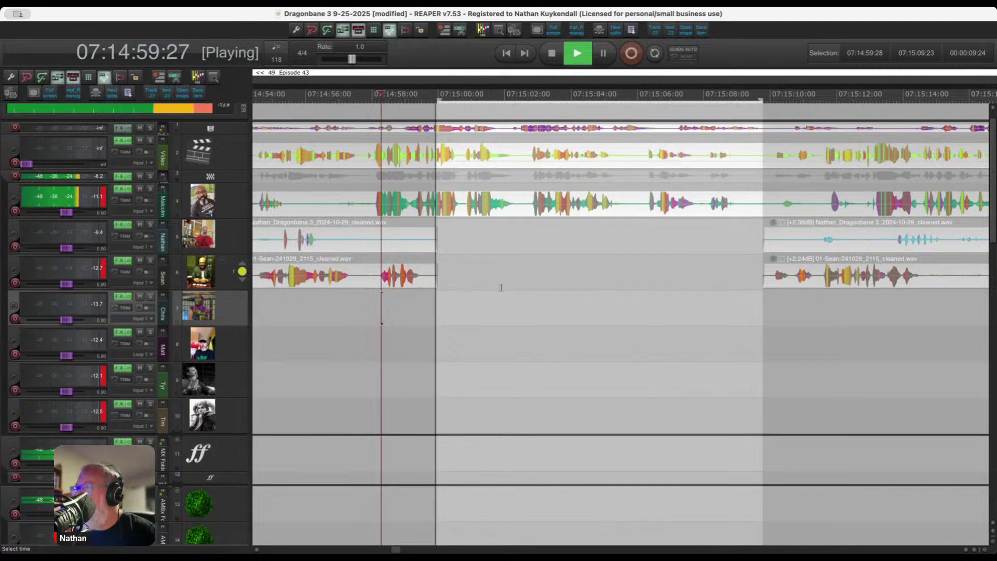
pyautogui.scroll(-2, 612, 309)
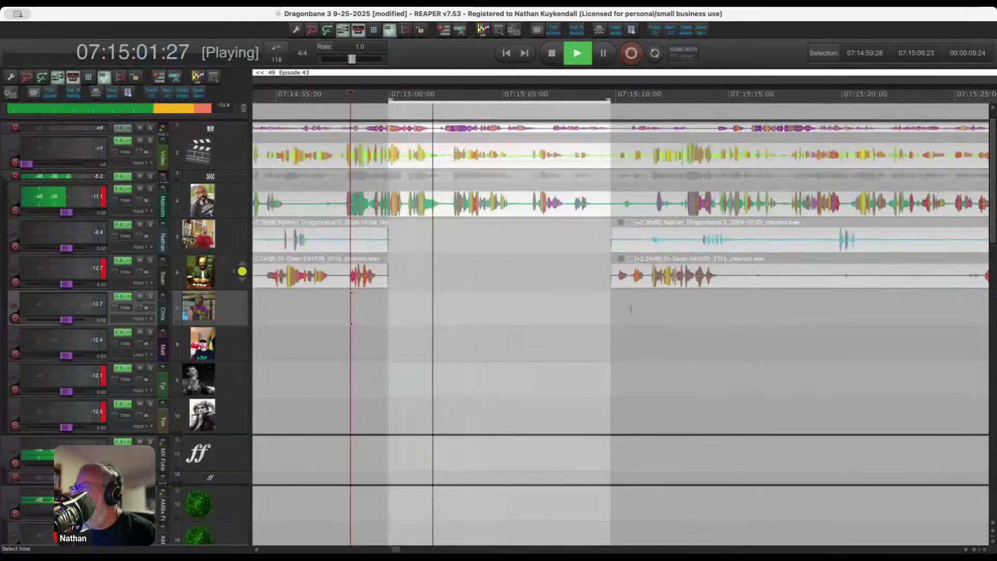
pyautogui.scroll(-1, 612, 309)
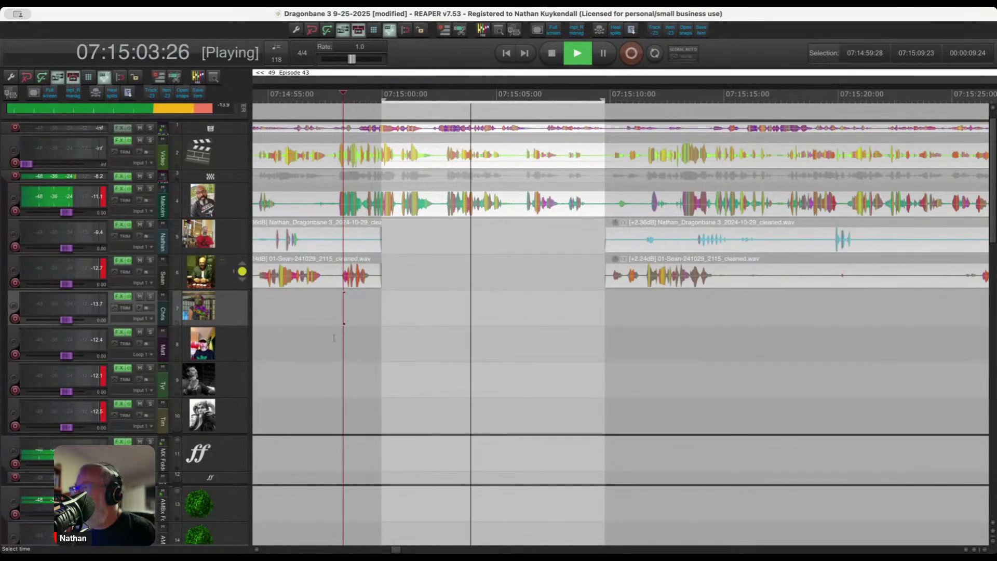
# Create a region named Maladuk voice starting at 07:14:57:24 and extend its end to about 07:15:30.
pyautogui.moveTo(334, 337); pyautogui.dragTo(600, 359)
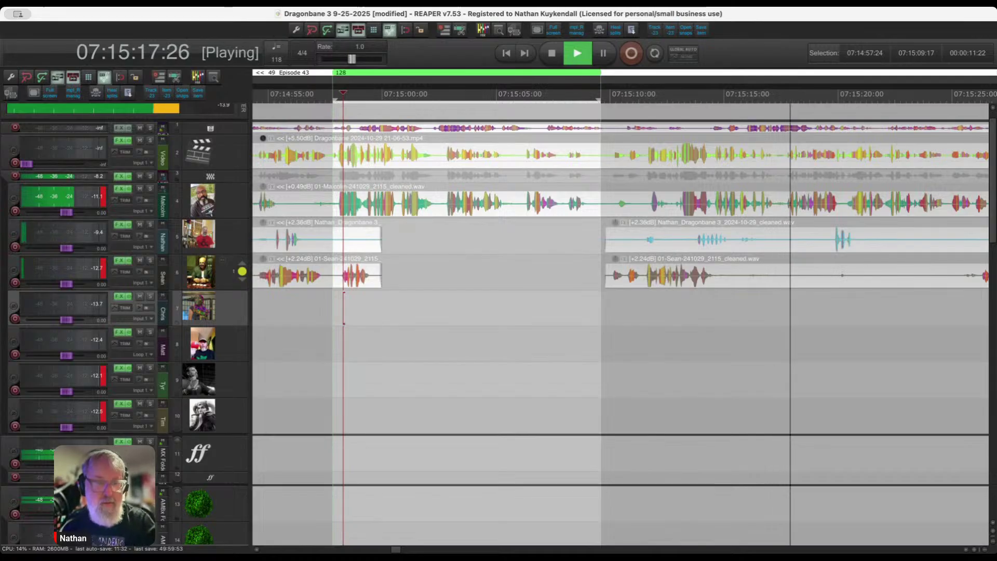
pyautogui.scroll(-5, 512, 212)
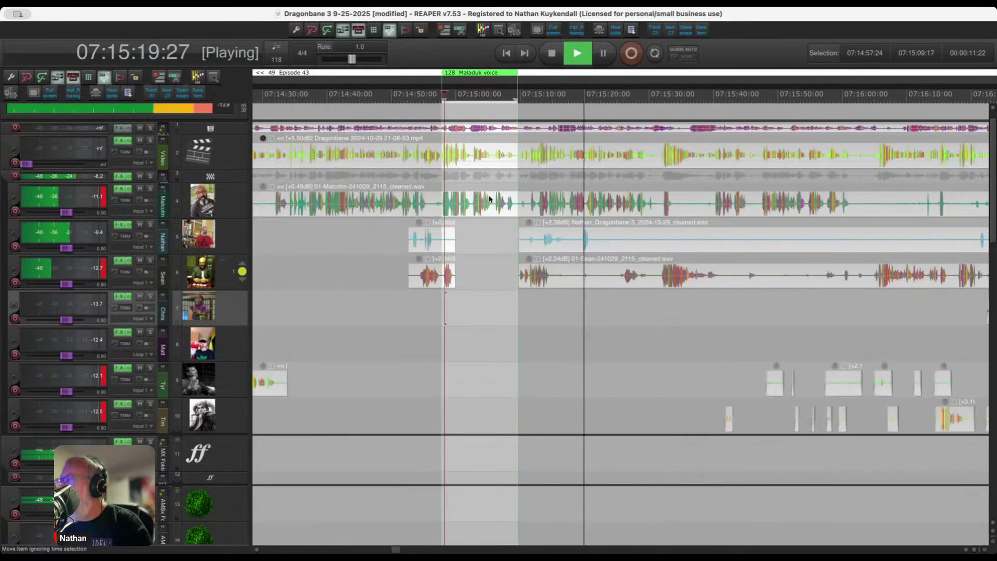
pyautogui.moveTo(514, 70); pyautogui.dragTo(646, 98)
# Lower the track 5 section from 07:15:18:09 to 07:15:23:26 to -6.64 dB and cut track 6 from 07:15:17:20 to 07:15:25:08.
pyautogui.scroll(2, 659, 178)
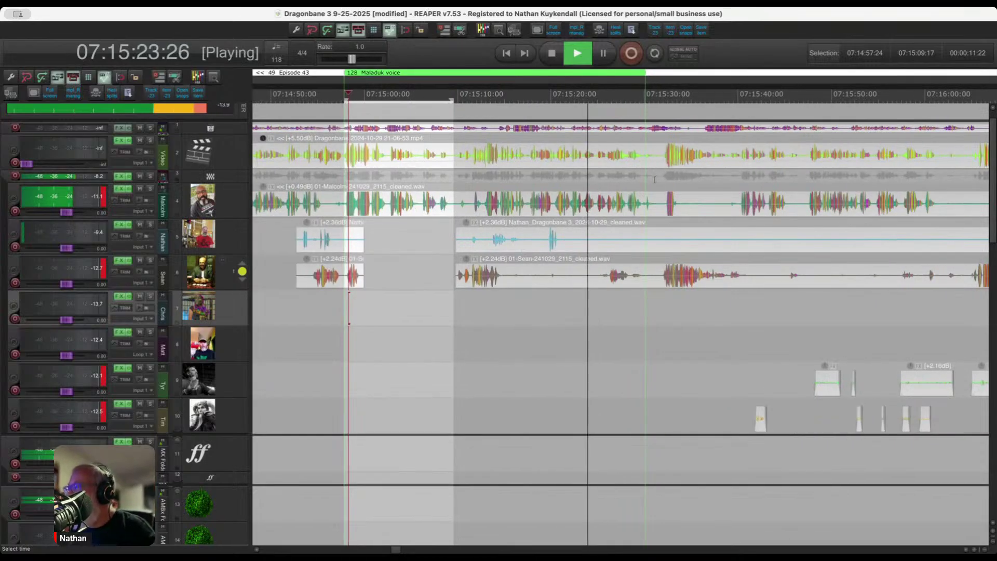
pyautogui.moveTo(402, 240); pyautogui.dragTo(509, 240)
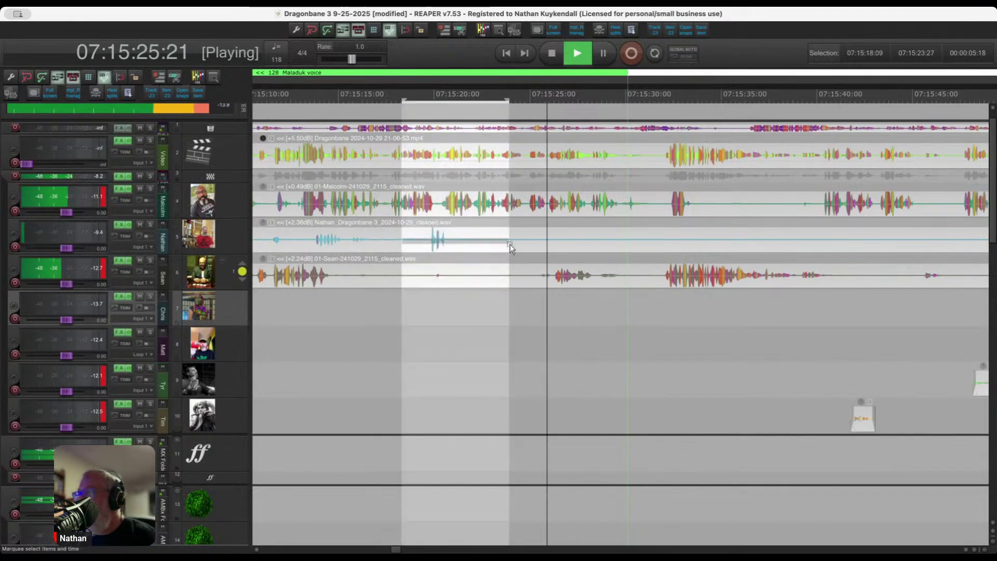
pyautogui.press('s')
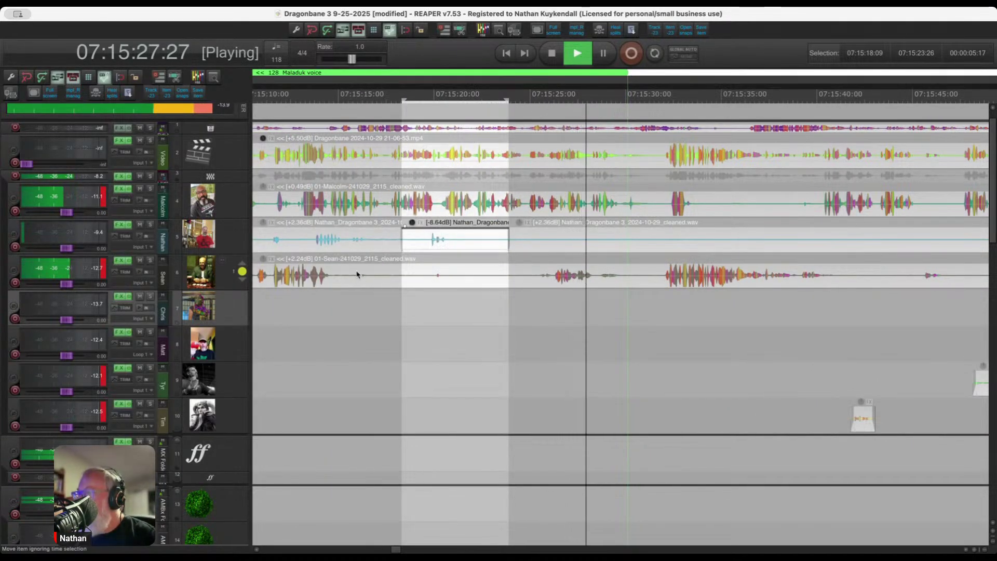
pyautogui.moveTo(390, 276); pyautogui.dragTo(534, 282)
pyautogui.press('Delete')
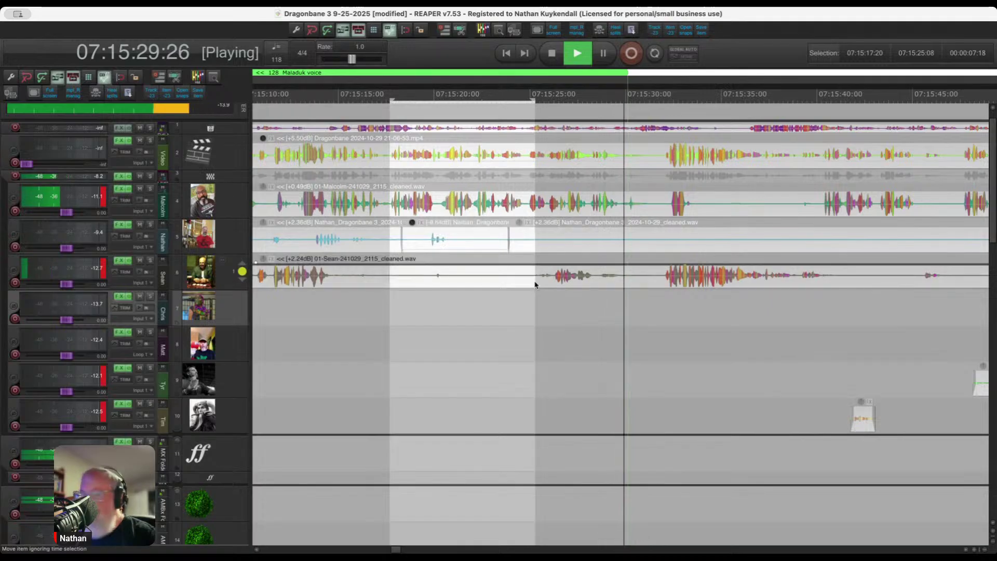
# Close the pause from 07:15:29:25 to 07:15:31:02 across all tracks and play back the join.
pyautogui.scroll(5, 576, 231)
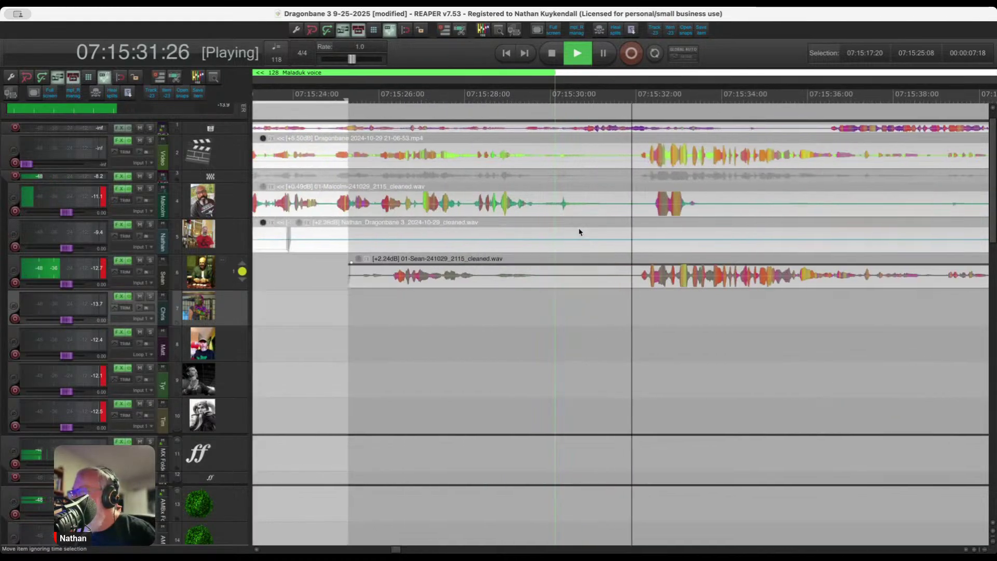
pyautogui.moveTo(503, 210); pyautogui.dragTo(618, 314)
pyautogui.press('Delete')
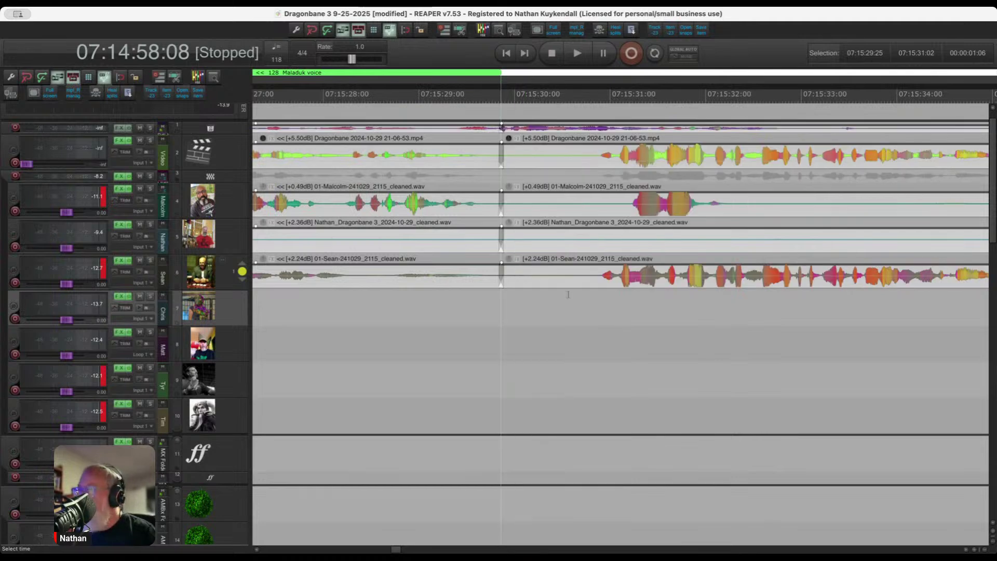
pyautogui.press('space')
pyautogui.scroll(-5, 525, 305)
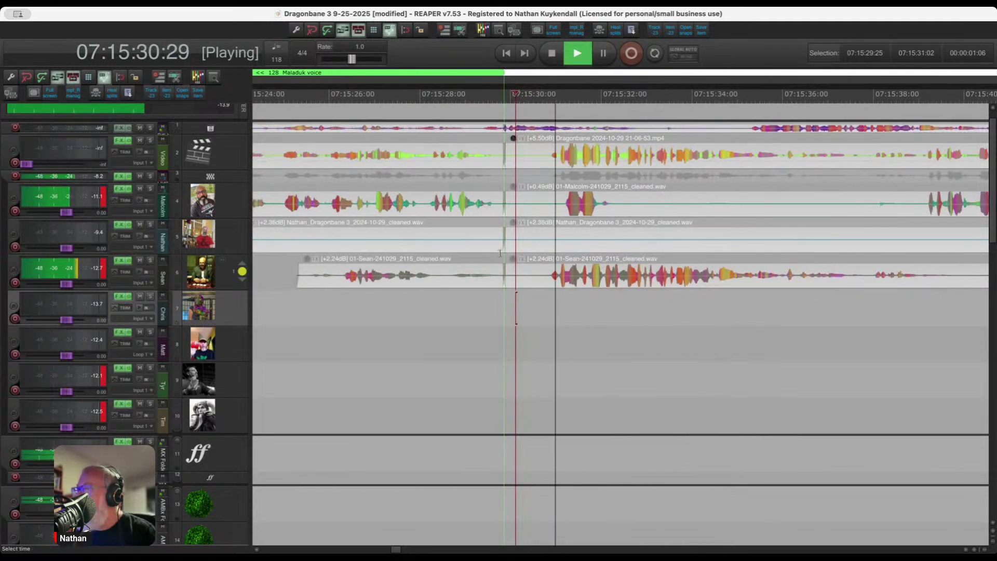
# Cut the track 4 clip from 07:15:30:11 to 07:15:36:27 and extend the Maladuk voice region to about 07:16:00.
pyautogui.moveTo(513, 203); pyautogui.dragTo(642, 208)
pyautogui.press('Delete')
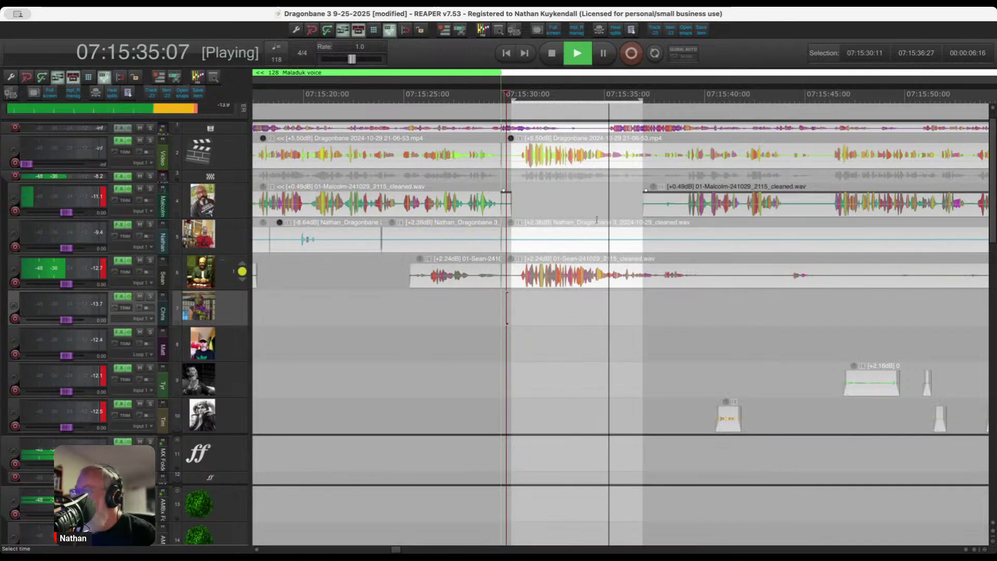
pyautogui.scroll(-1, 508, 226)
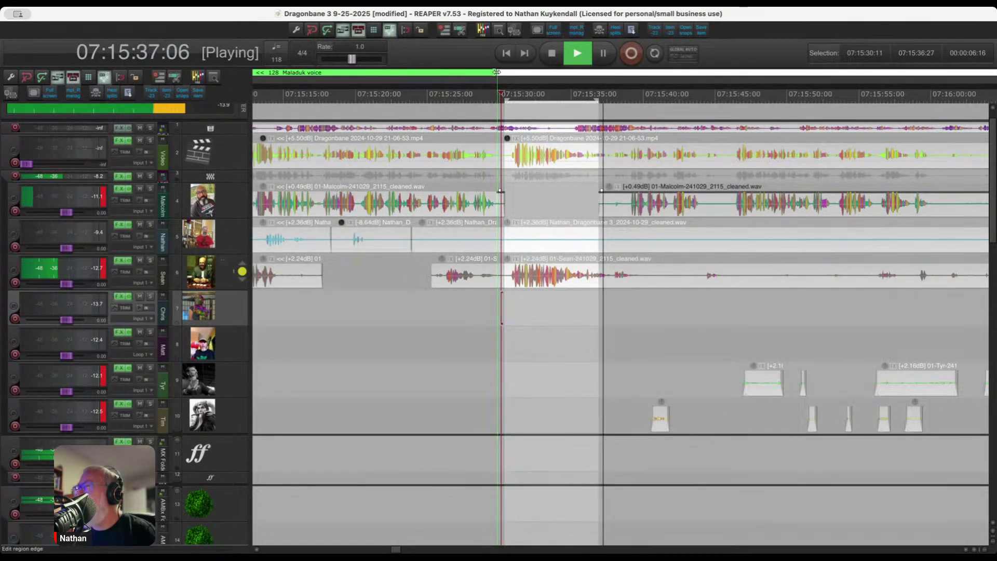
pyautogui.moveTo(497, 72); pyautogui.dragTo(932, 73)
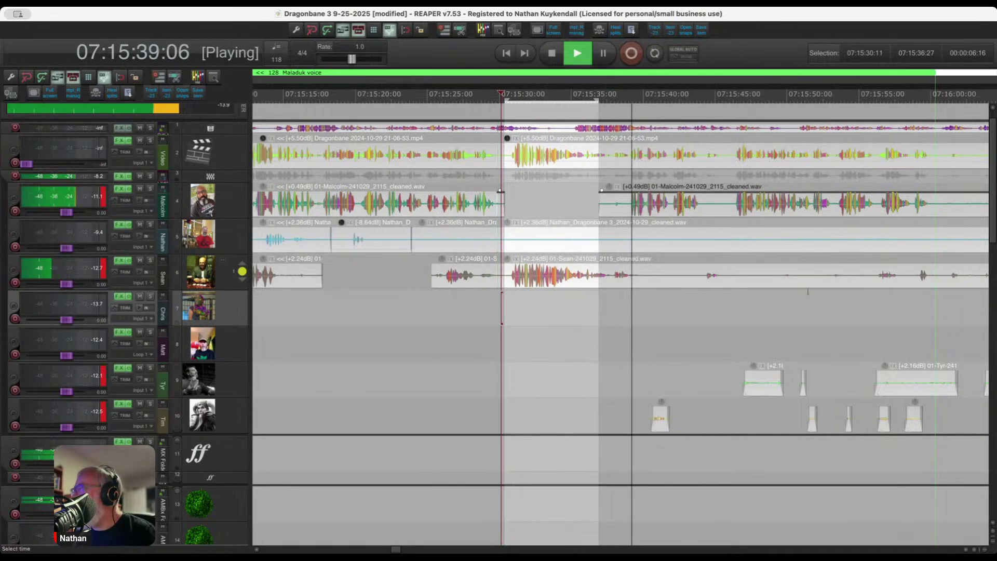
# Cut the silent track 5 clip from 07:15:29:00 to 07:15:59:11.
pyautogui.scroll(-2, 639, 321)
pyautogui.scroll(2, 639, 320)
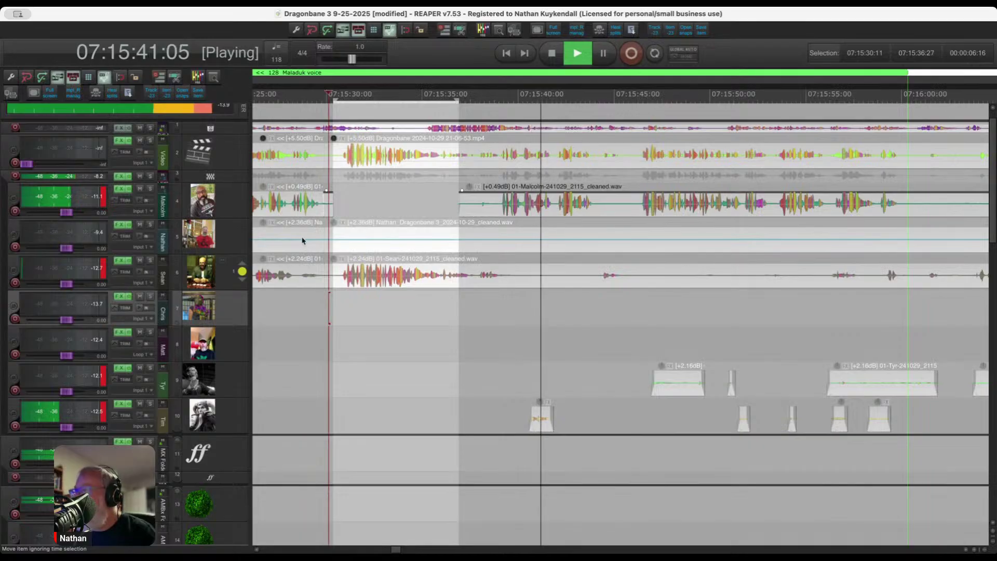
pyautogui.moveTo(307, 312); pyautogui.dragTo(891, 312)
pyautogui.press('Delete')
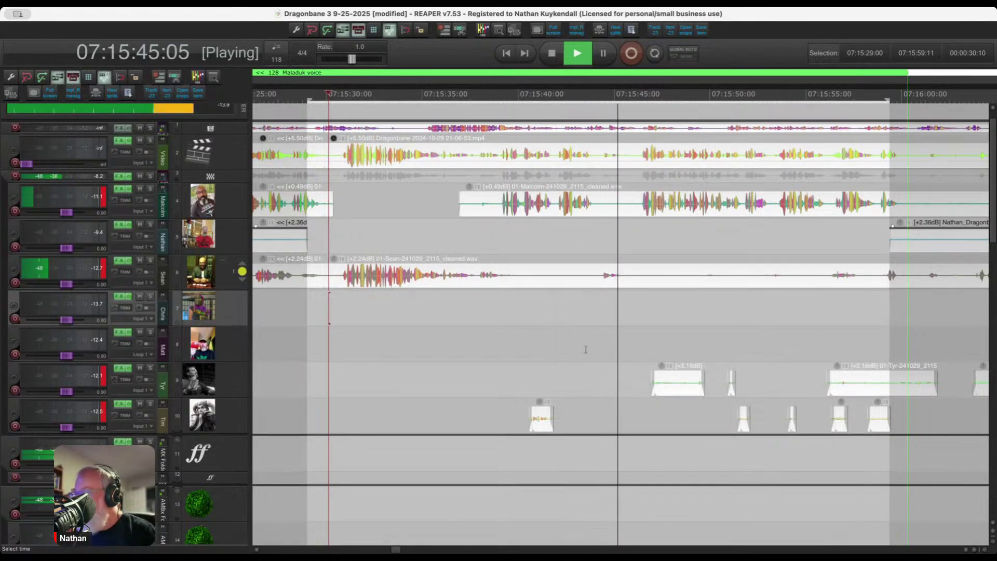
# Delete the track 9 and 10 clip fragments between 07:15:44:03 and 07:15:54:26 and replay from the start of that range.
pyautogui.hscroll(2, 585, 350)
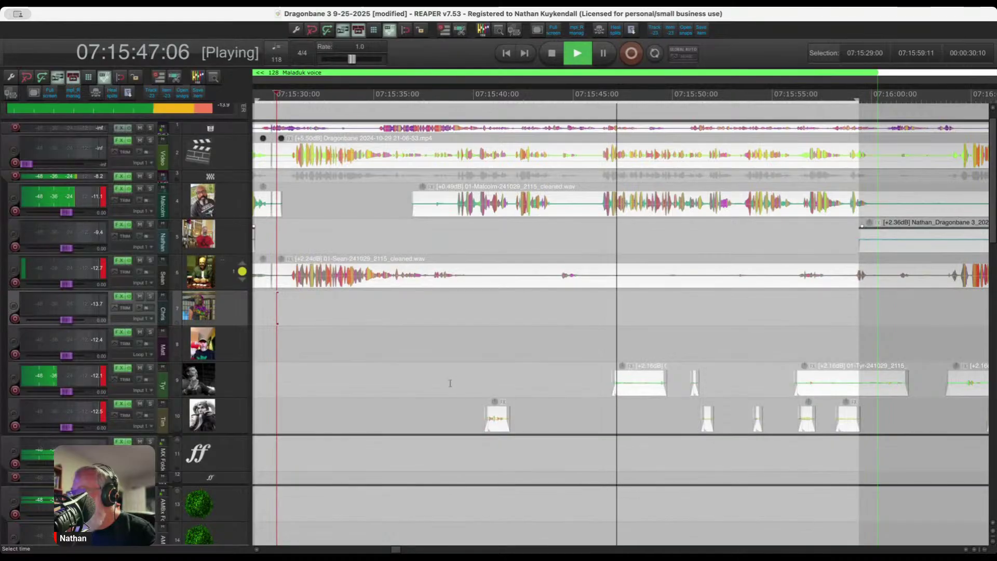
pyautogui.moveTo(555, 383); pyautogui.dragTo(769, 385)
pyautogui.press('Delete')
pyautogui.scroll(3, 690, 383)
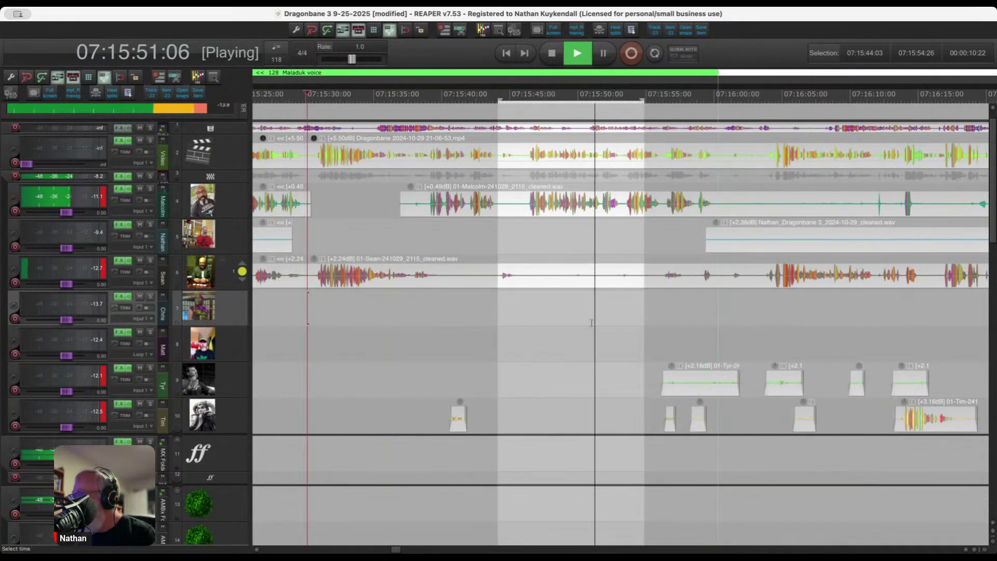
pyautogui.click(454, 304)
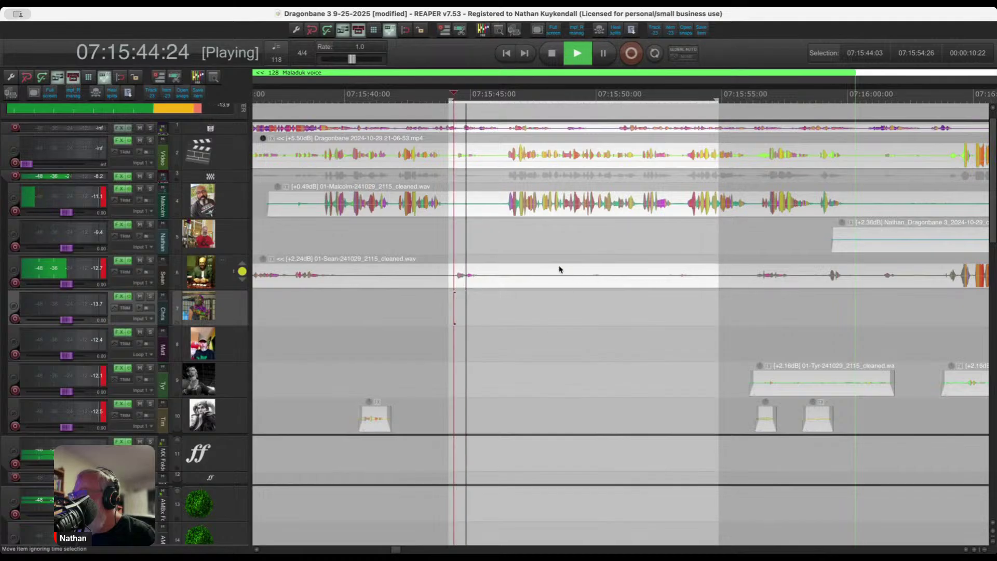
pyautogui.scroll(-6, 549, 315)
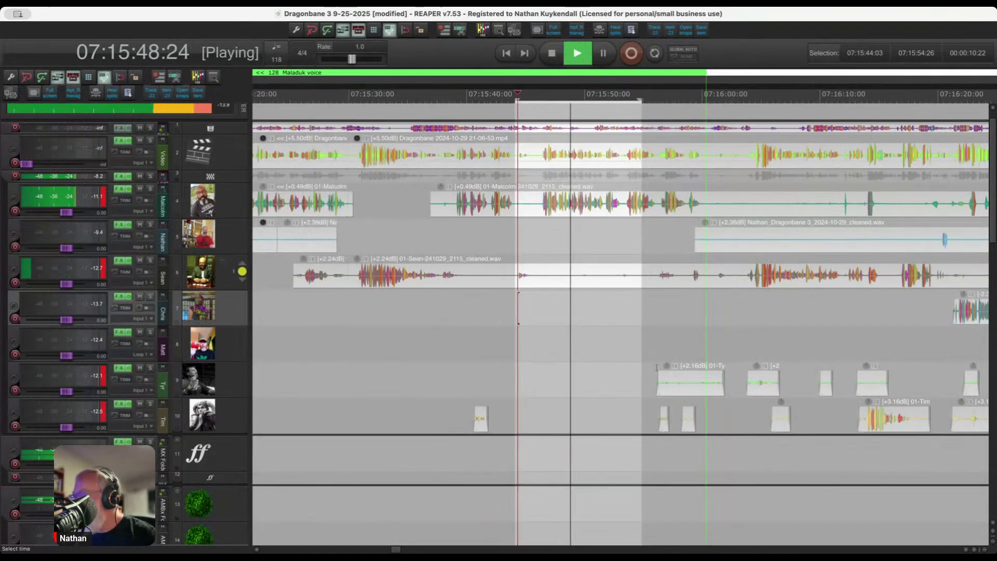
# Replay from about 07:15:39 and delete the track 10 clip fragment between 07:15:39:15 and 07:15:45:03.
pyautogui.scroll(1, 613, 364)
pyautogui.moveTo(610, 384); pyautogui.dragTo(753, 417)
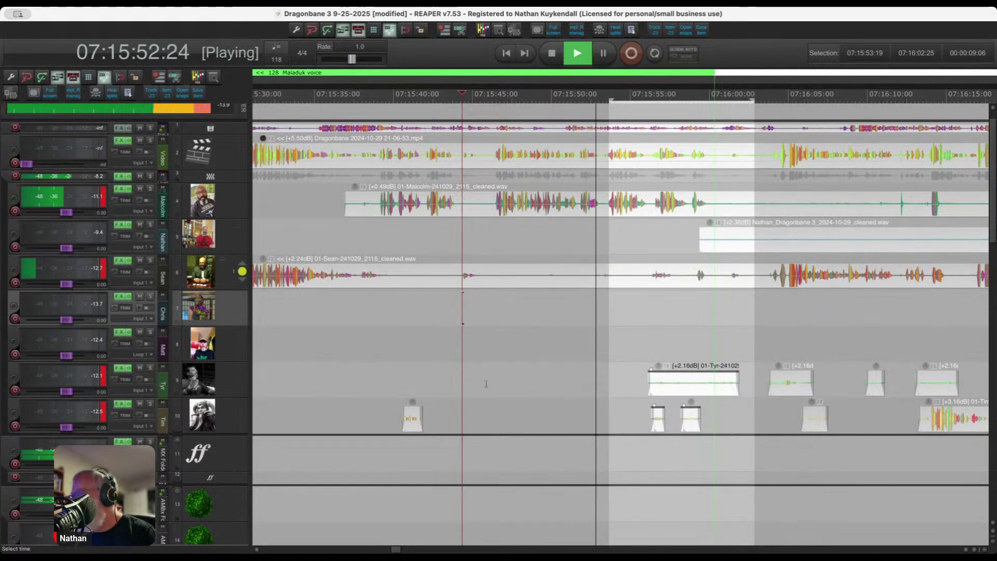
pyautogui.click(393, 375)
pyautogui.scroll(3, 384, 384)
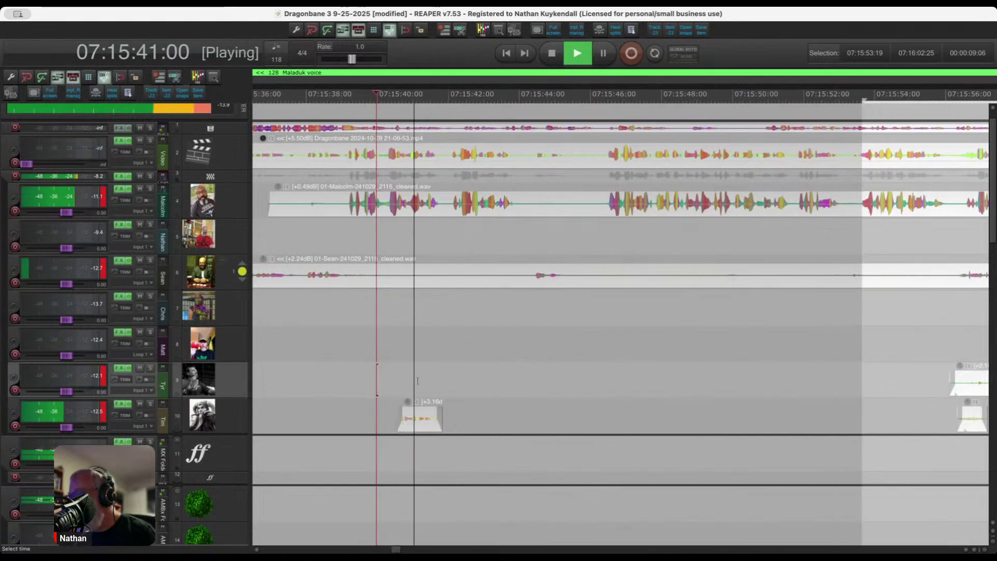
pyautogui.moveTo(360, 394); pyautogui.dragTo(558, 387)
pyautogui.scroll(-3, 510, 382)
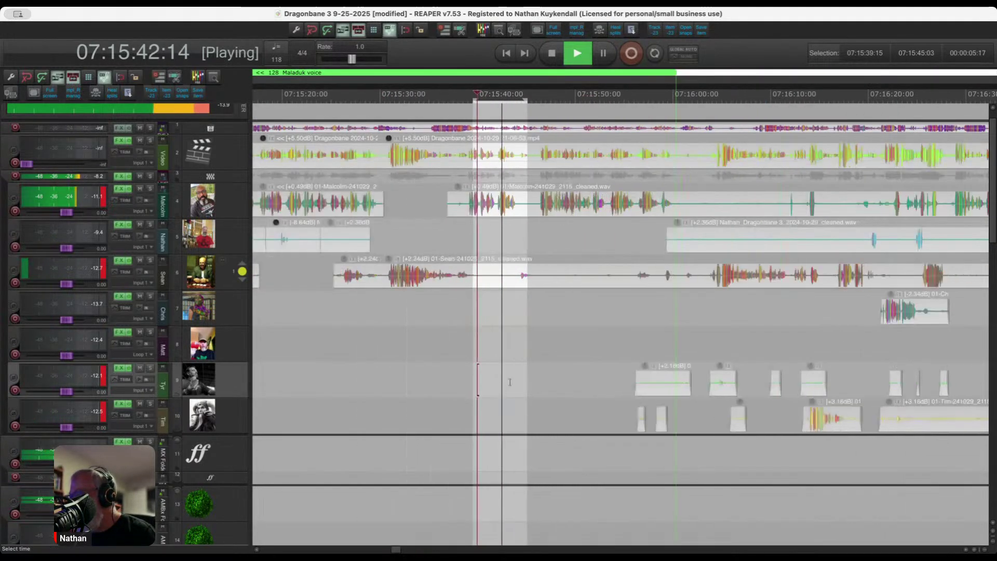
# Skip playback ahead to about 07:15:51 and cut the silent track 6 clip portion from 07:15:47:27 to 07:15:56:02.
pyautogui.click(591, 369)
pyautogui.scroll(4, 590, 369)
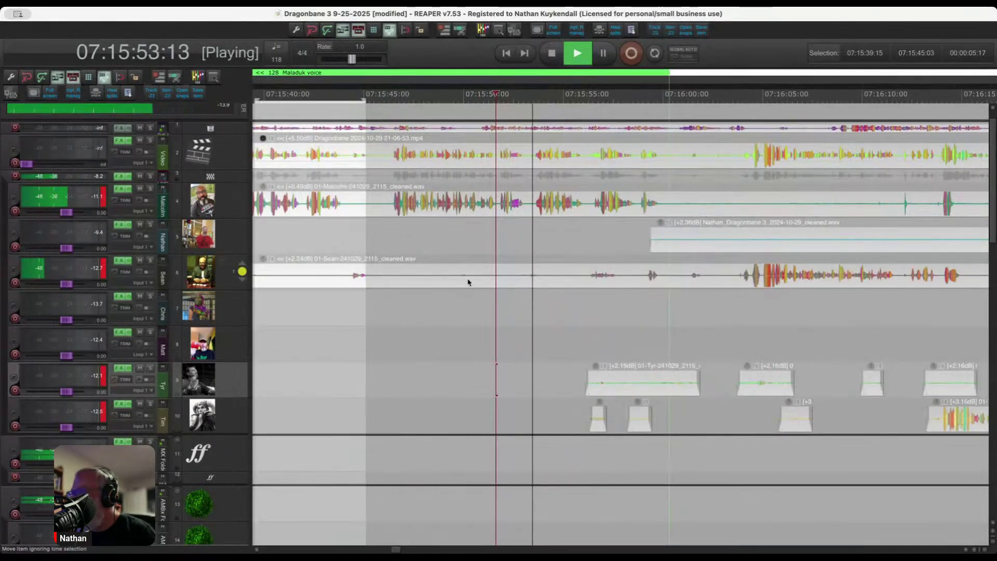
pyautogui.moveTo(422, 290); pyautogui.dragTo(583, 297)
pyautogui.press('Delete')
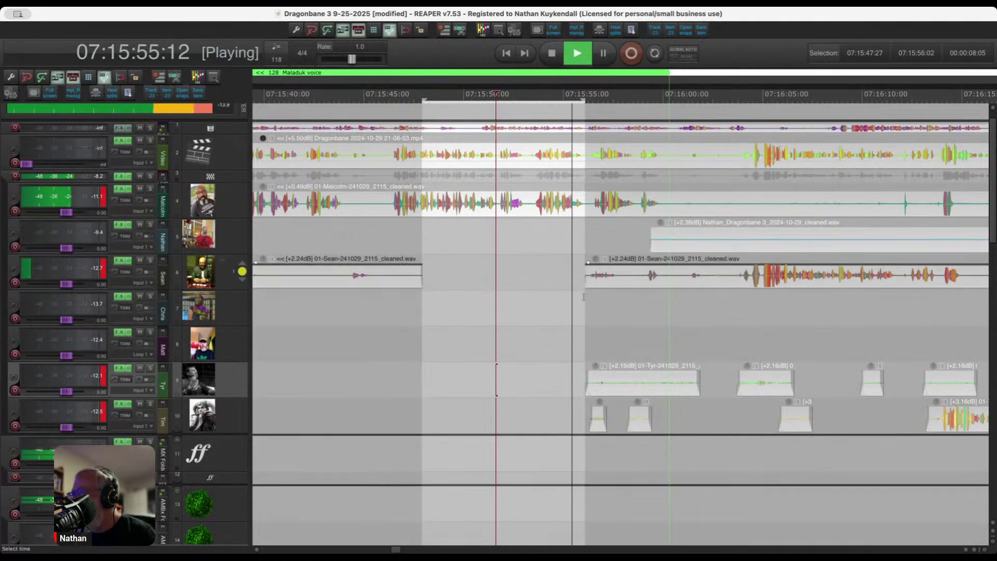
# Delete the track 9 and 10 clip fragments between 07:15:55:10 and 07:16:03:14.
pyautogui.scroll(-5, 498, 339)
pyautogui.scroll(5, 646, 343)
pyautogui.scroll(-3, 527, 372)
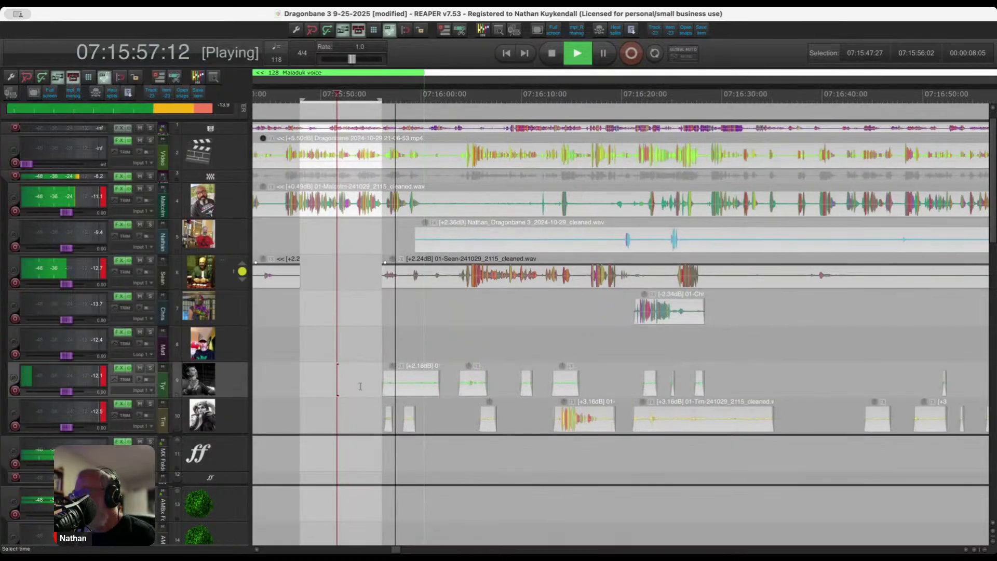
pyautogui.scroll(4, 360, 386)
pyautogui.moveTo(373, 366); pyautogui.dragTo(599, 417)
pyautogui.press('Delete')
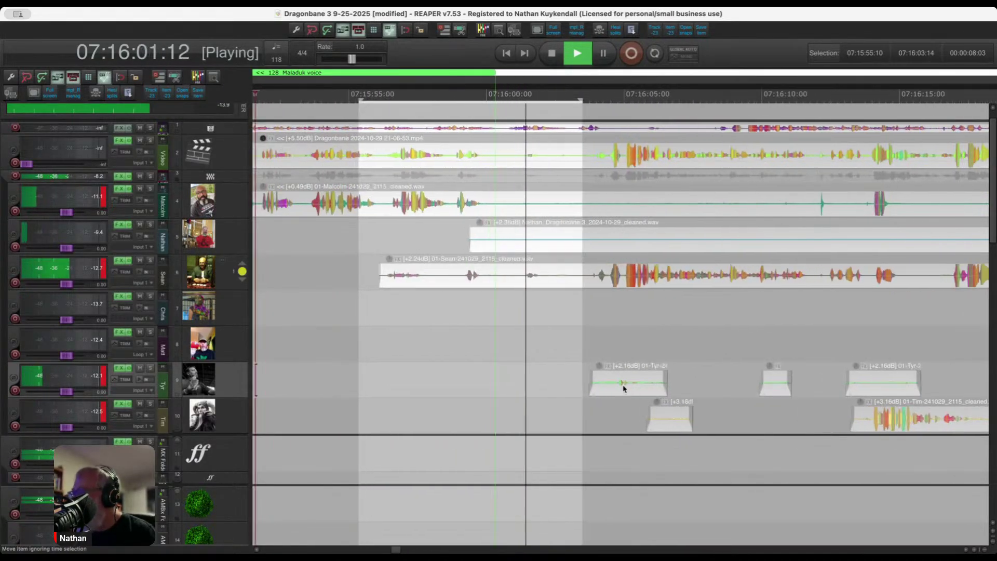
# Delete the track 9 and 10 fragments from 07:16:02:24 to 07:16:12:01 and the track 9 fragments from 07:16:09:26 to 07:16:33:14.
pyautogui.scroll(-3, 624, 389)
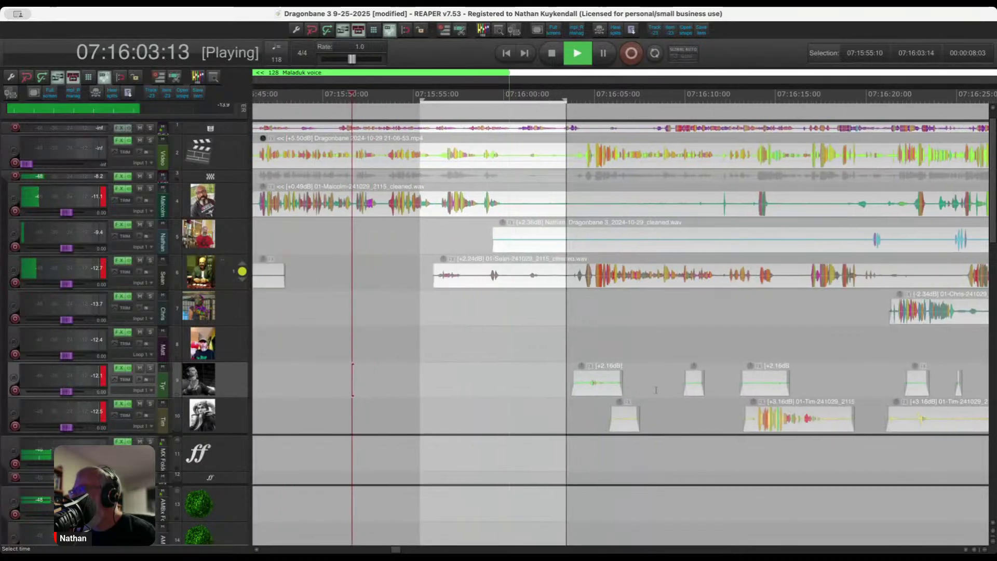
pyautogui.scroll(1, 656, 390)
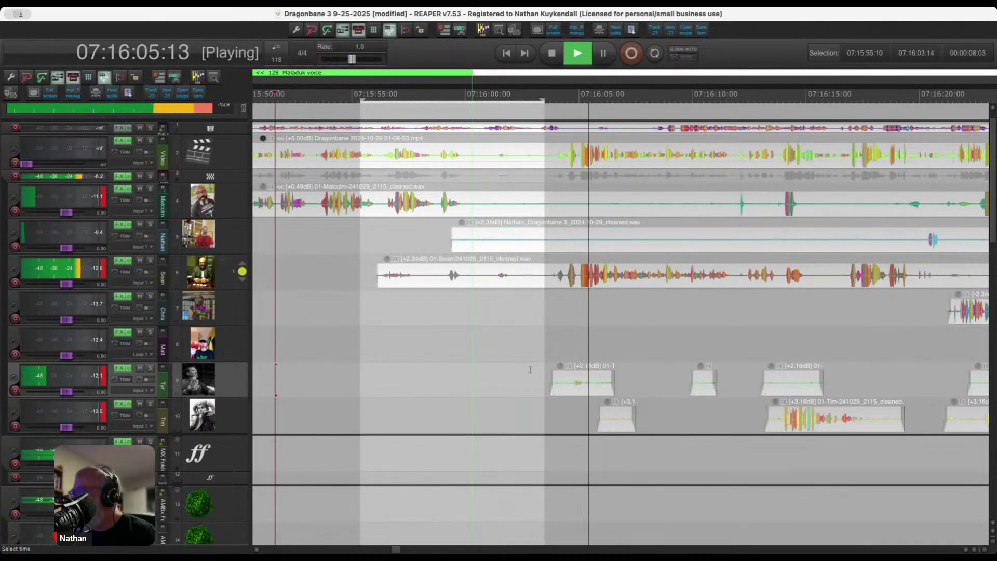
pyautogui.moveTo(530, 370); pyautogui.dragTo(738, 424)
pyautogui.scroll(-2, 580, 410)
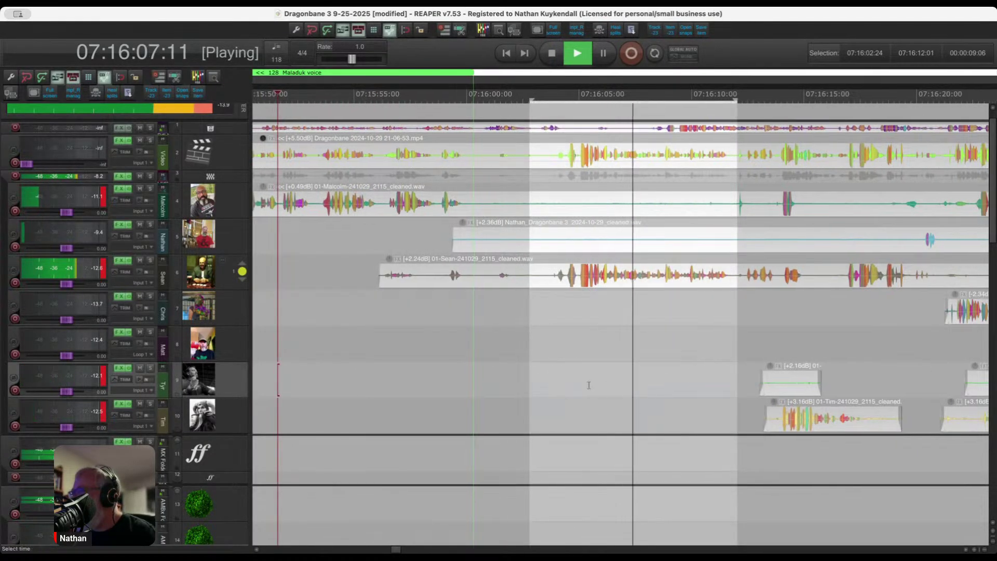
pyautogui.moveTo(638, 387); pyautogui.dragTo(913, 386)
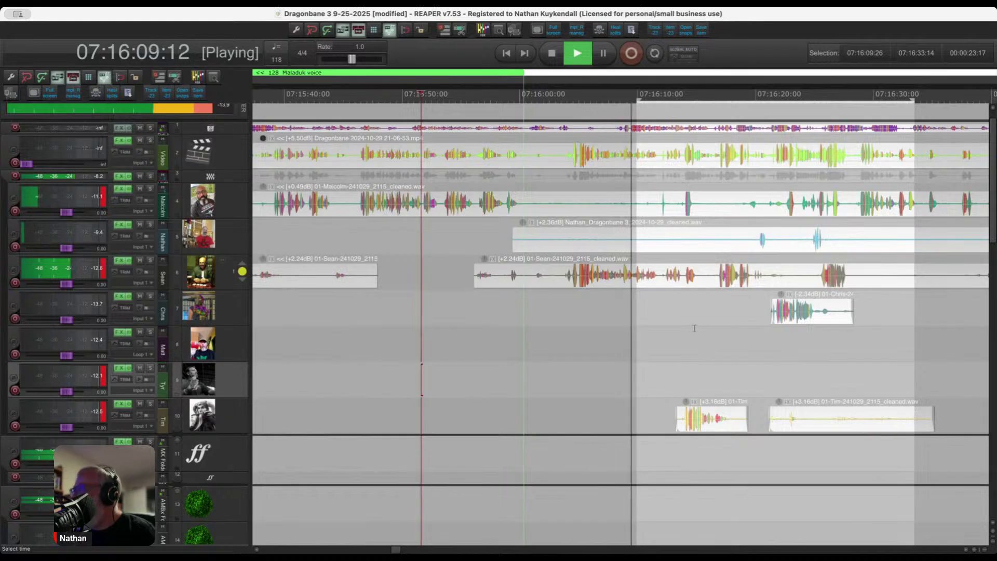
# Cut the track 5 clip from 07:15:58:01 to 07:16:19:06 and the track 4 clip from 07:16:06:28 to 07:16:13:28.
pyautogui.moveTo(497, 243); pyautogui.dragTo(747, 249)
pyautogui.press('Delete')
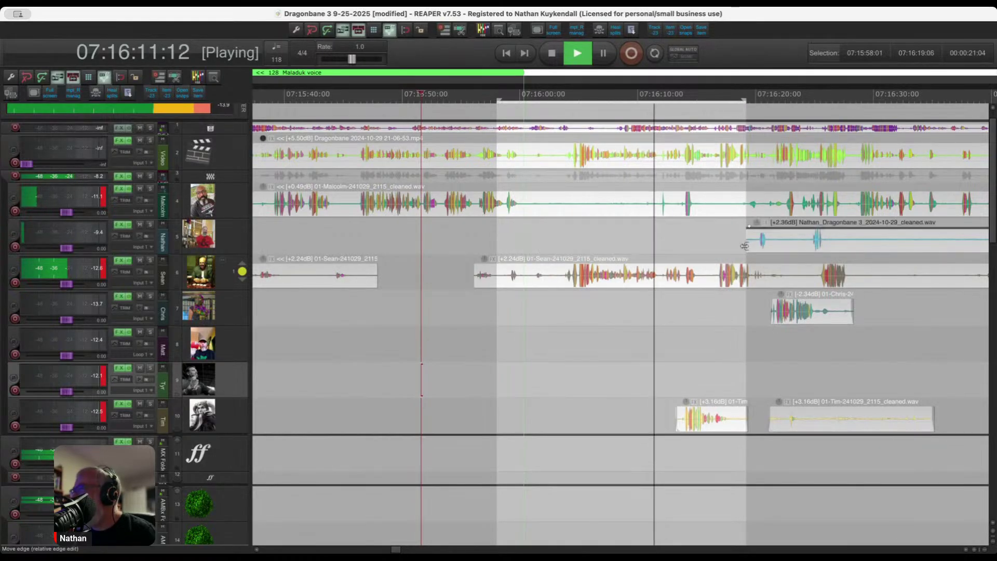
pyautogui.scroll(4, 566, 213)
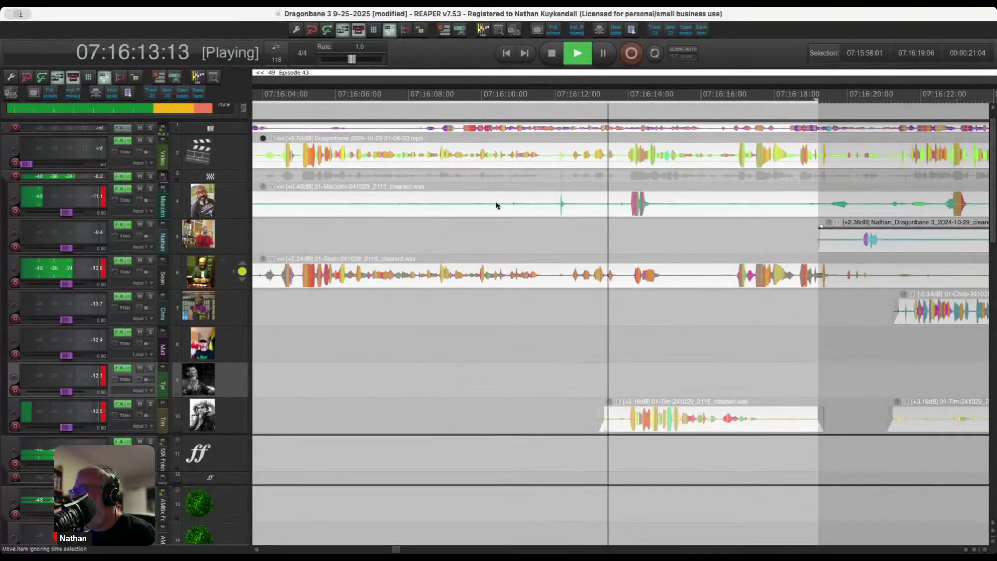
pyautogui.moveTo(371, 202); pyautogui.dragTo(627, 210)
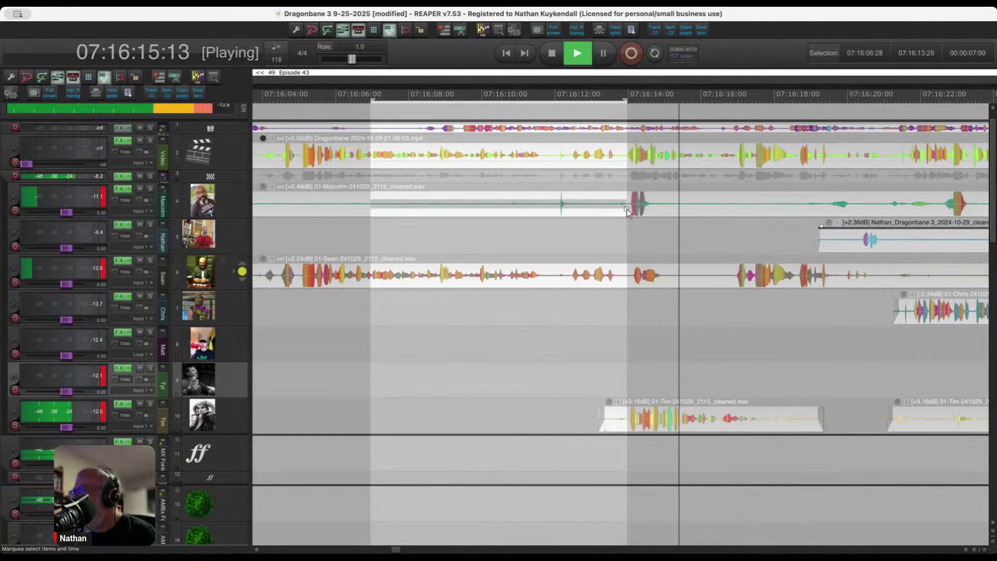
pyautogui.press('Delete')
# Delete the track 10 fragments between 07:16:20:04 and 07:17:08:25 and the track 9 fragments between 07:16:48:19 and 07:17:08:13.
pyautogui.scroll(-4, 529, 283)
pyautogui.scroll(1, 753, 352)
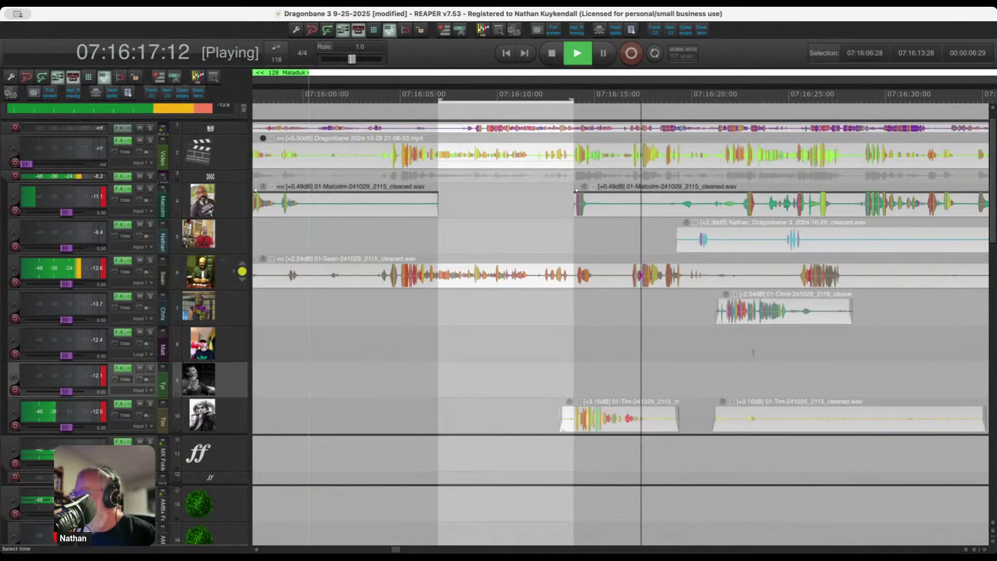
pyautogui.scroll(-3, 591, 362)
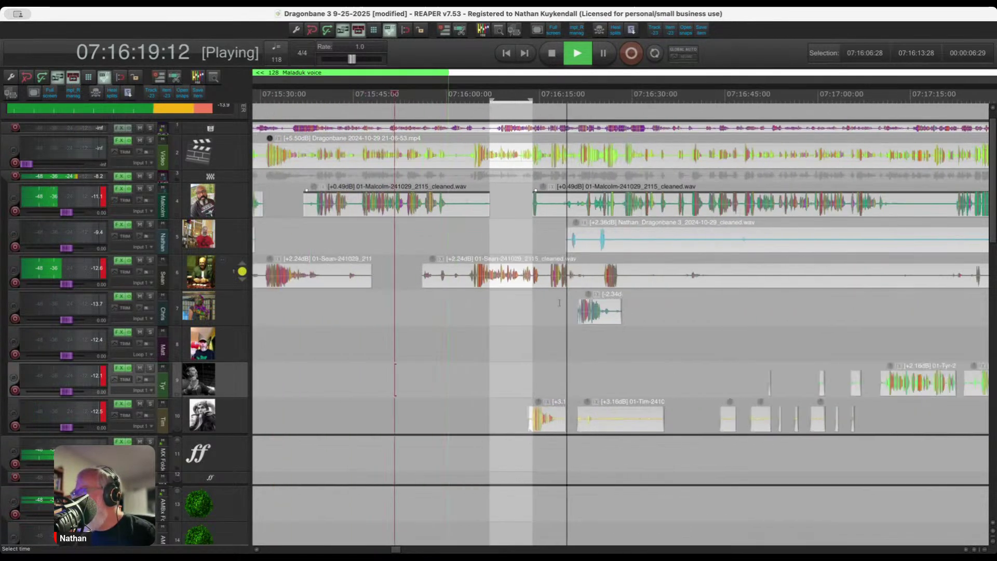
pyautogui.scroll(2, 724, 353)
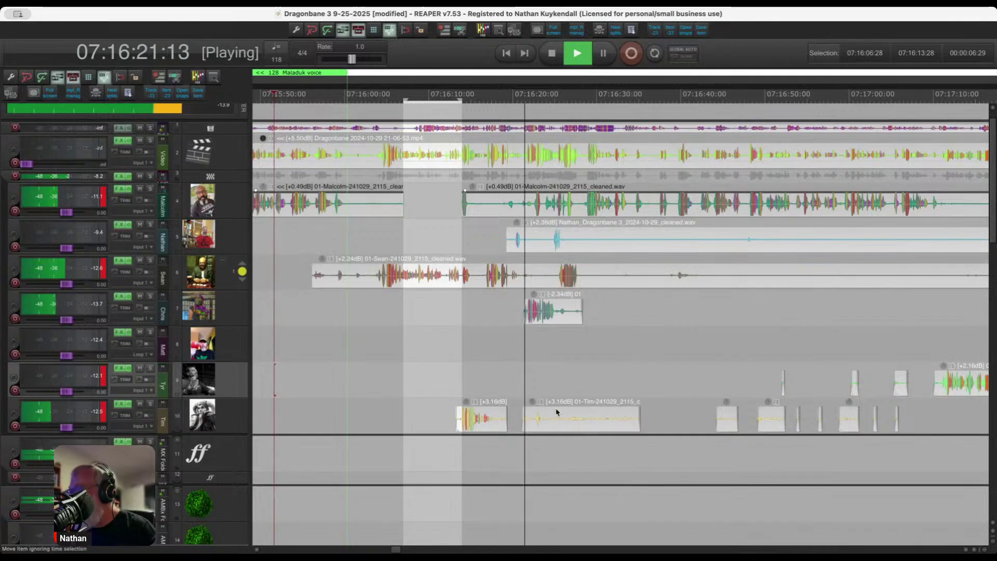
pyautogui.moveTo(514, 412); pyautogui.dragTo(922, 419)
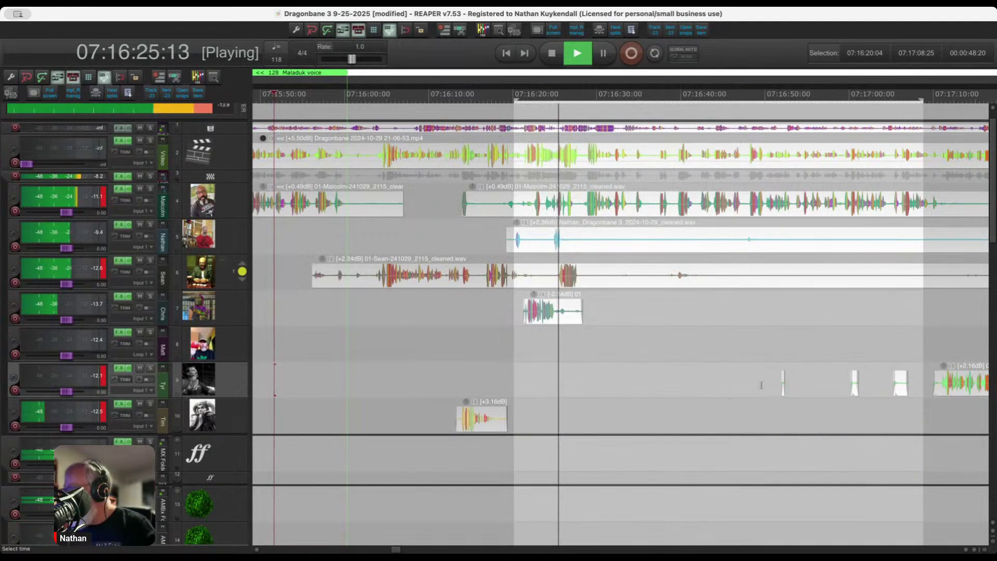
pyautogui.scroll(2, 779, 400)
pyautogui.moveTo(746, 390); pyautogui.dragTo(964, 389)
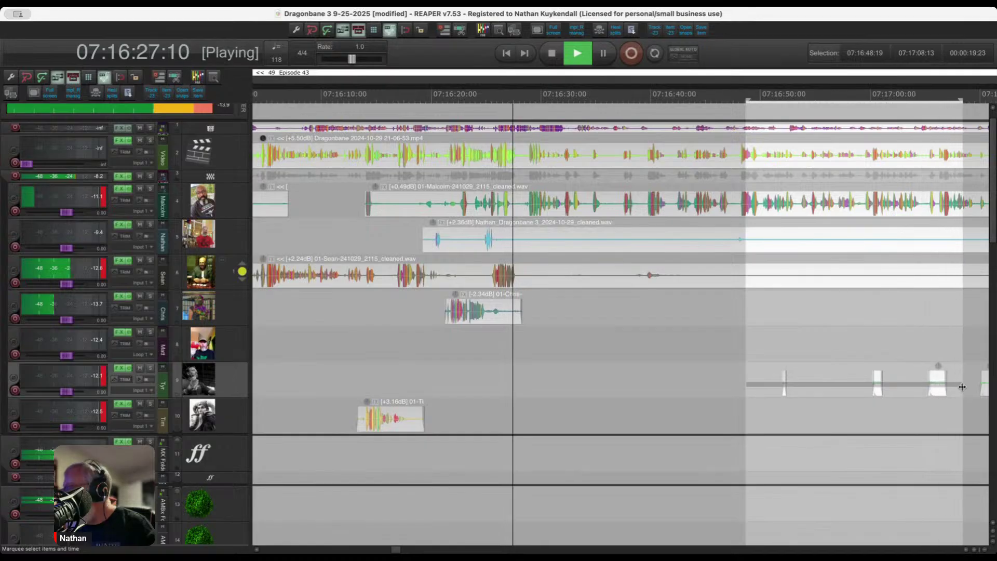
# Cut the track 5 and 6 clips from 07:16:28:15 to 07:16:39:06, widening the track 5 cut to 07:16:27:13 through 07:16:54:14.
pyautogui.scroll(1, 521, 251)
pyautogui.moveTo(531, 239); pyautogui.dragTo(675, 283)
pyautogui.press('Delete')
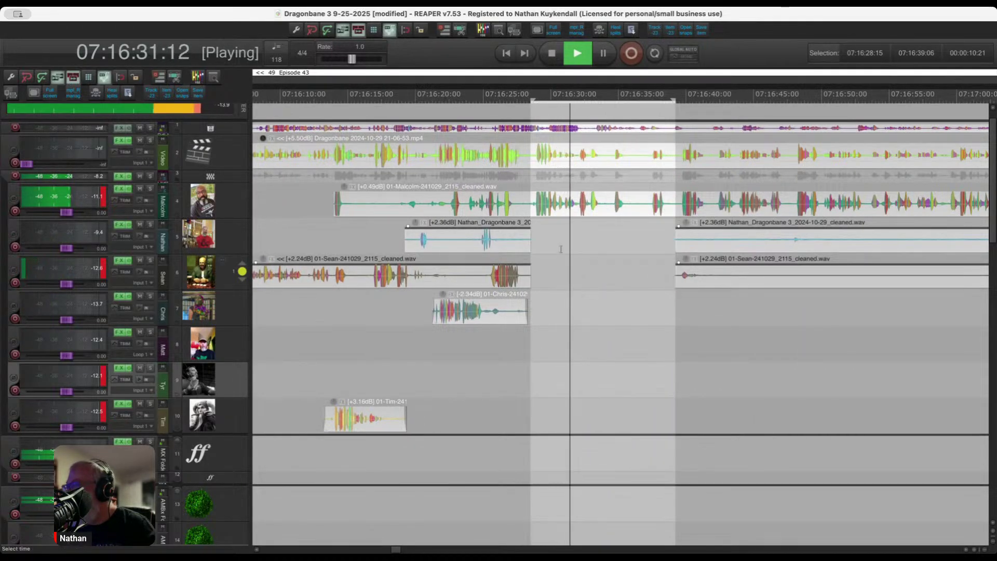
pyautogui.moveTo(515, 238); pyautogui.dragTo(883, 246)
pyautogui.press('Delete')
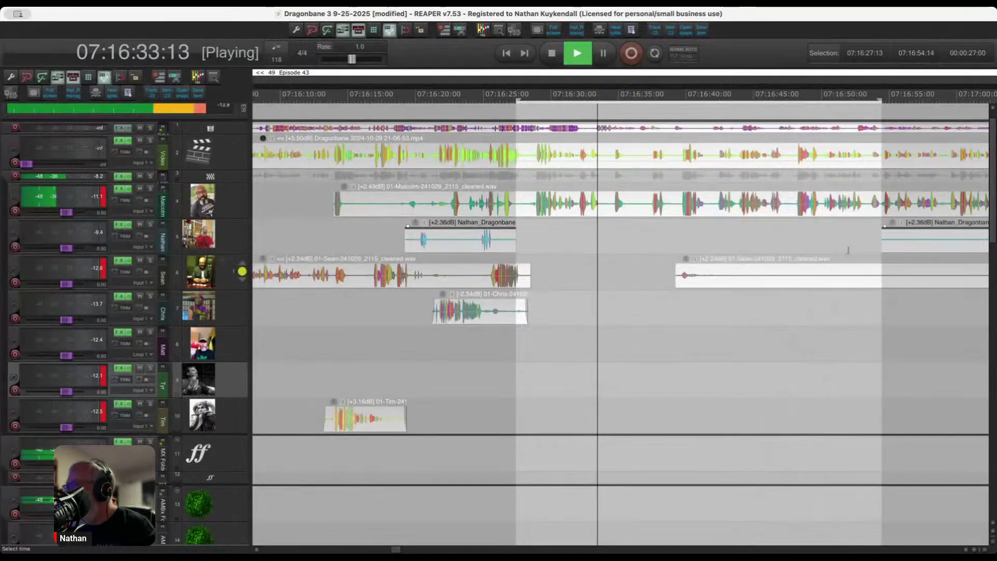
# Close the section from 07:16:32:29 to 07:16:34:22 across all tracks and resume playback just after the join.
pyautogui.scroll(2, 588, 245)
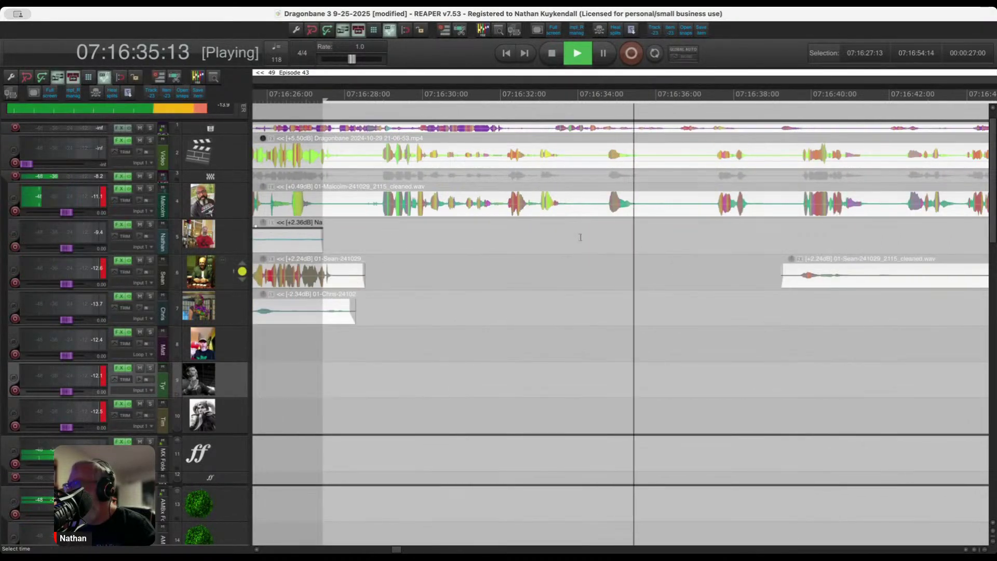
pyautogui.scroll(1, 548, 224)
pyautogui.click(539, 213)
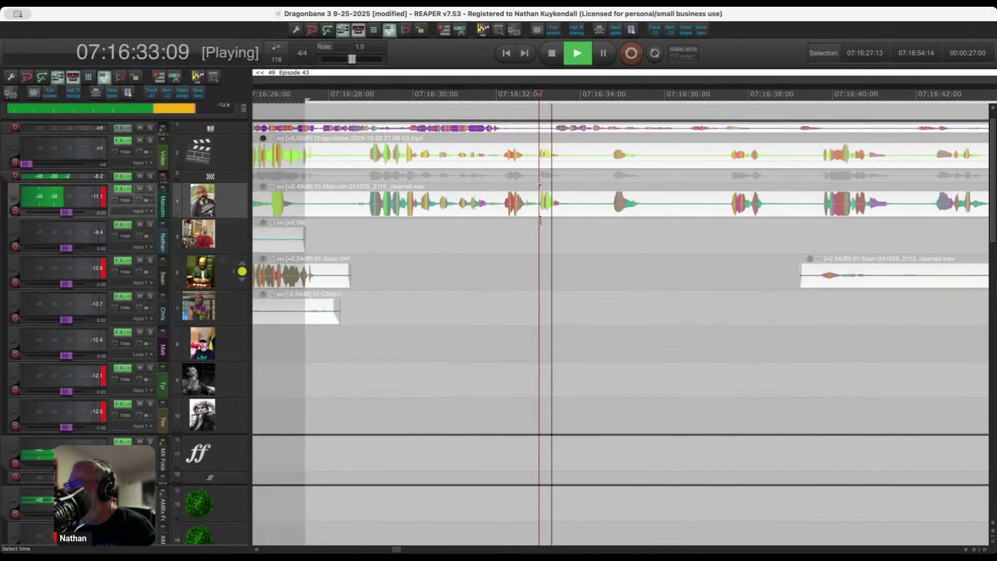
pyautogui.scroll(1, 538, 214)
pyautogui.moveTo(538, 214); pyautogui.dragTo(631, 218)
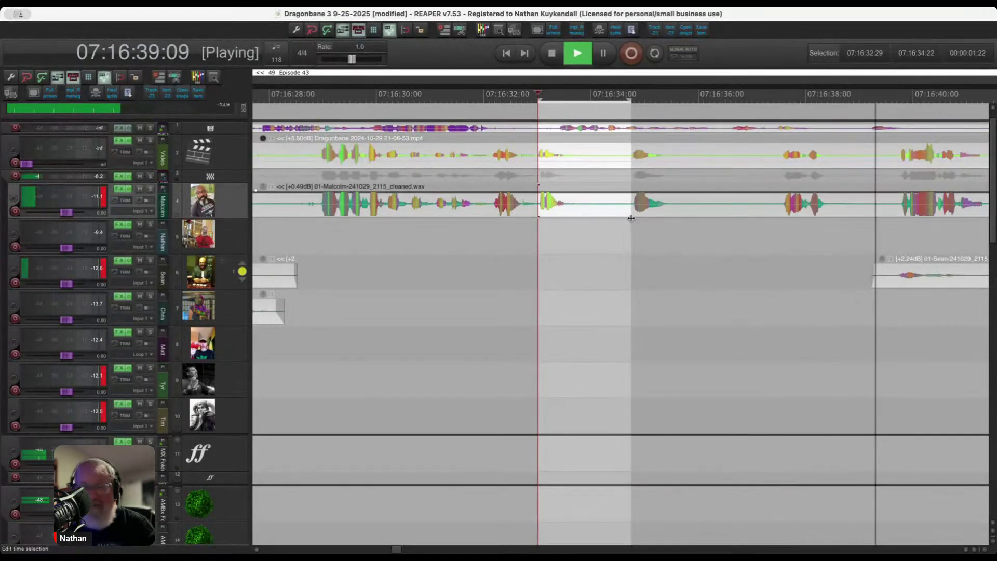
pyautogui.hotkey('ctrl', 'Delete')
pyautogui.click(642, 237)
# Cut the track 6 clip from 07:16:41:09 to 07:16:52:09 and the track 5 and 6 clips from 07:16:49:22 to 07:17:19:06.
pyautogui.scroll(-5, 642, 239)
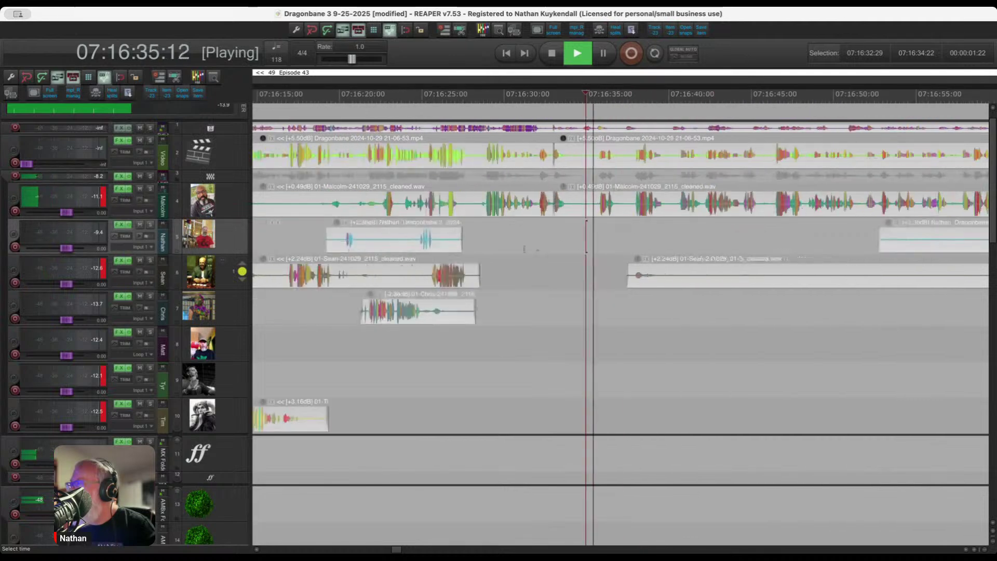
pyautogui.scroll(5, 625, 254)
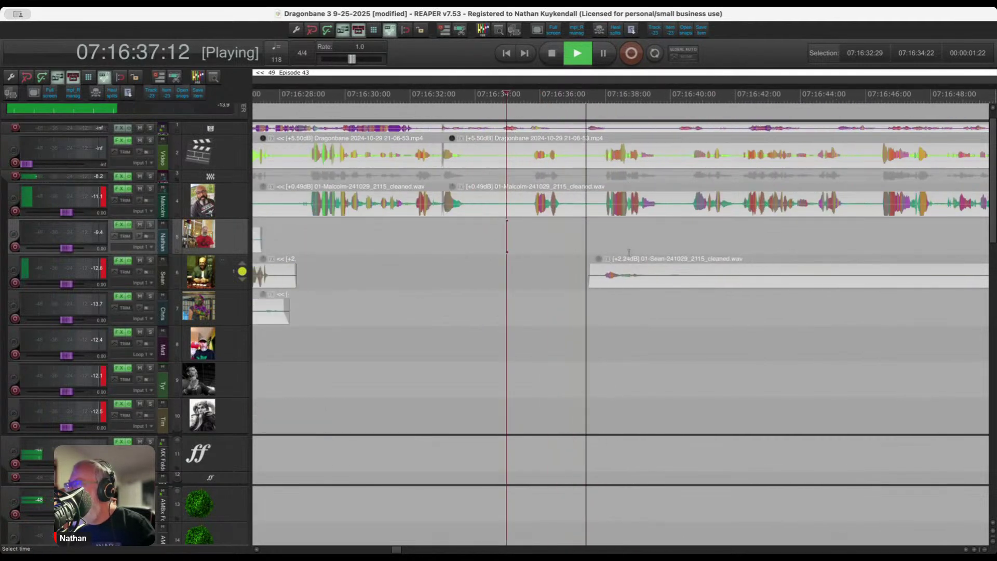
pyautogui.scroll(-2, 625, 250)
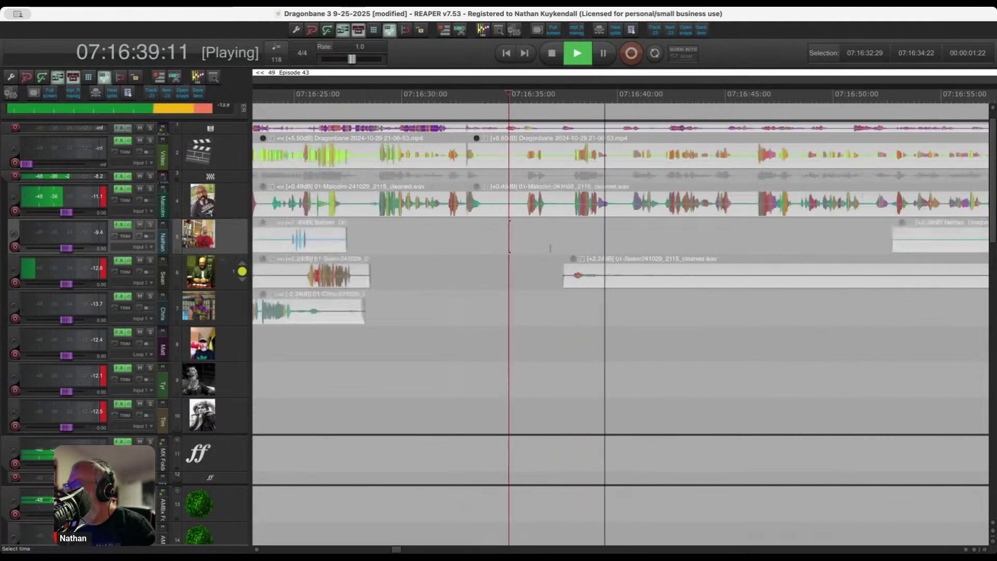
pyautogui.moveTo(645, 275); pyautogui.dragTo(883, 282)
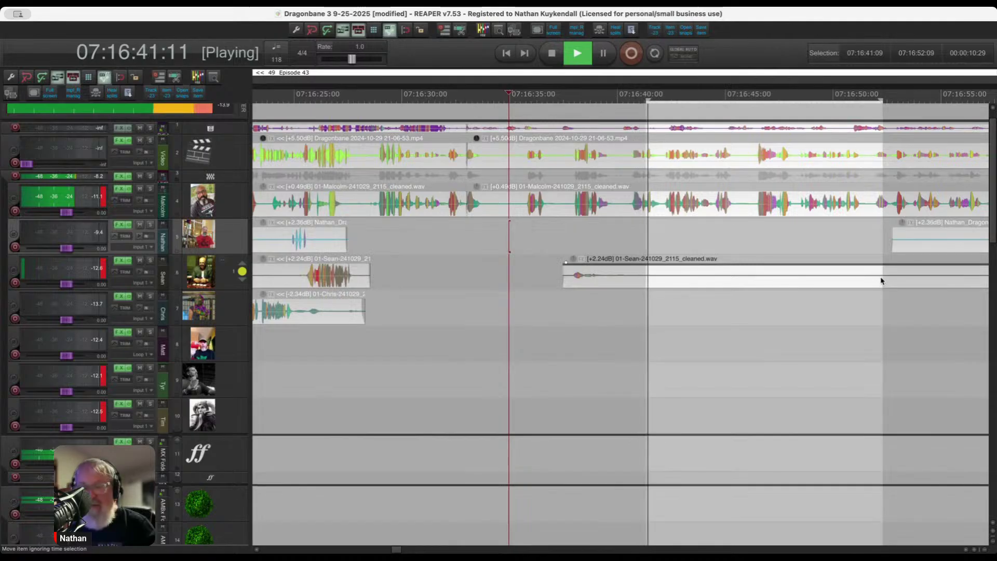
pyautogui.press('Delete')
pyautogui.scroll(-4, 650, 259)
pyautogui.moveTo(640, 242); pyautogui.dragTo(854, 270)
pyautogui.press('Delete')
# Examine the upcoming clips during playback and inspect the track 4 waveform closely around 07:17:04.
pyautogui.scroll(-4, 666, 275)
pyautogui.scroll(2, 754, 285)
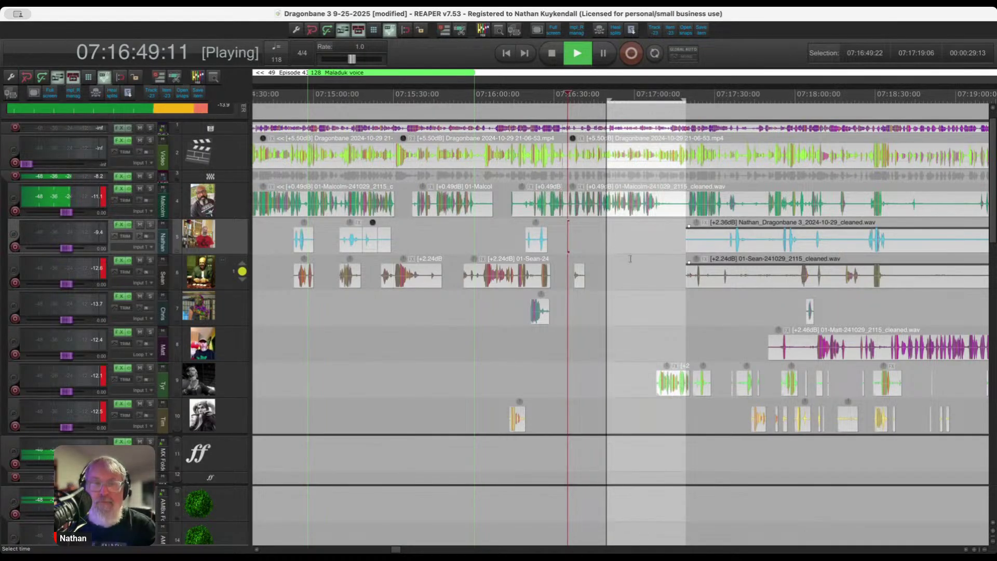
pyautogui.scroll(-2, 631, 258)
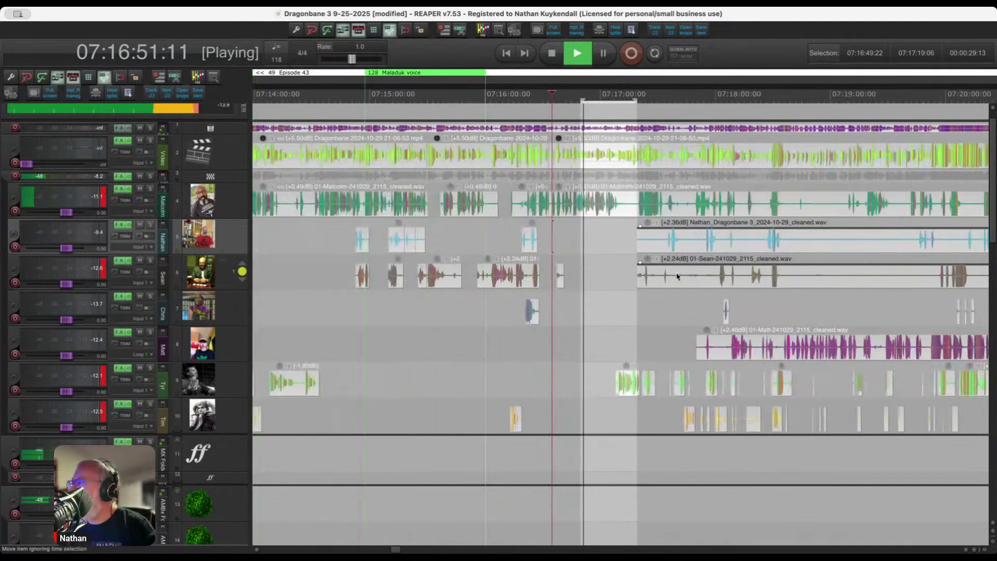
pyautogui.hscroll(2, 672, 274)
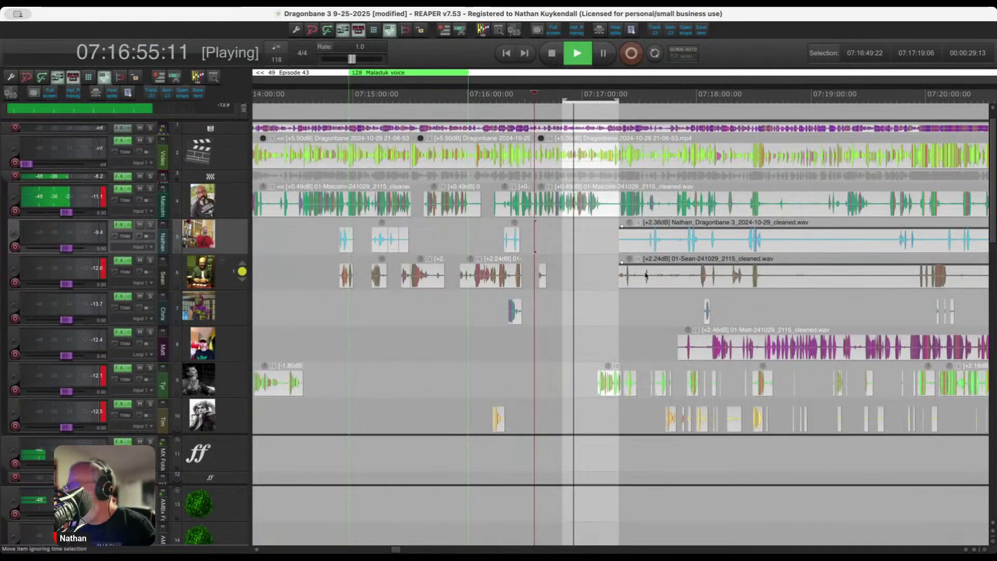
pyautogui.scroll(3, 646, 275)
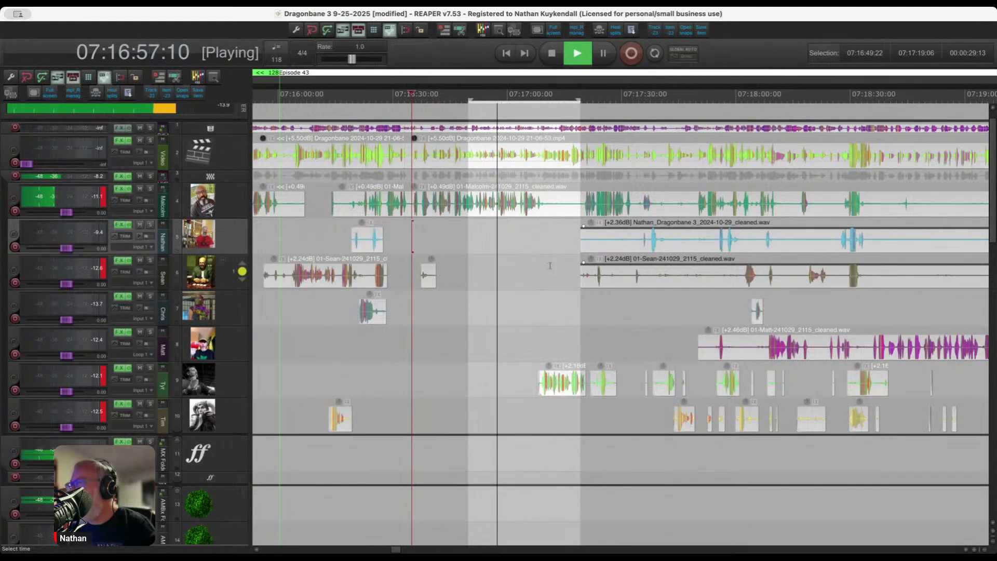
pyautogui.scroll(4, 550, 263)
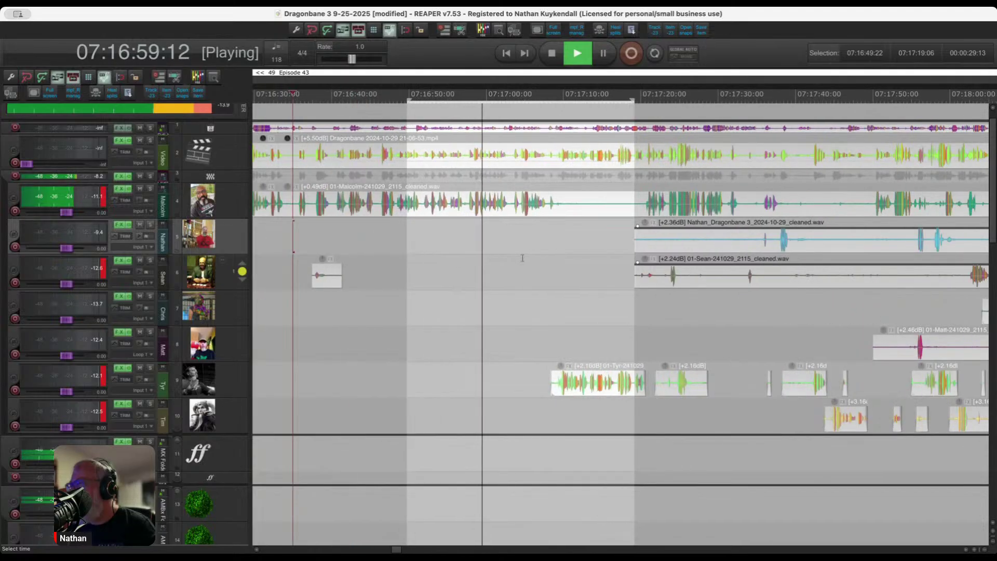
pyautogui.scroll(3, 520, 254)
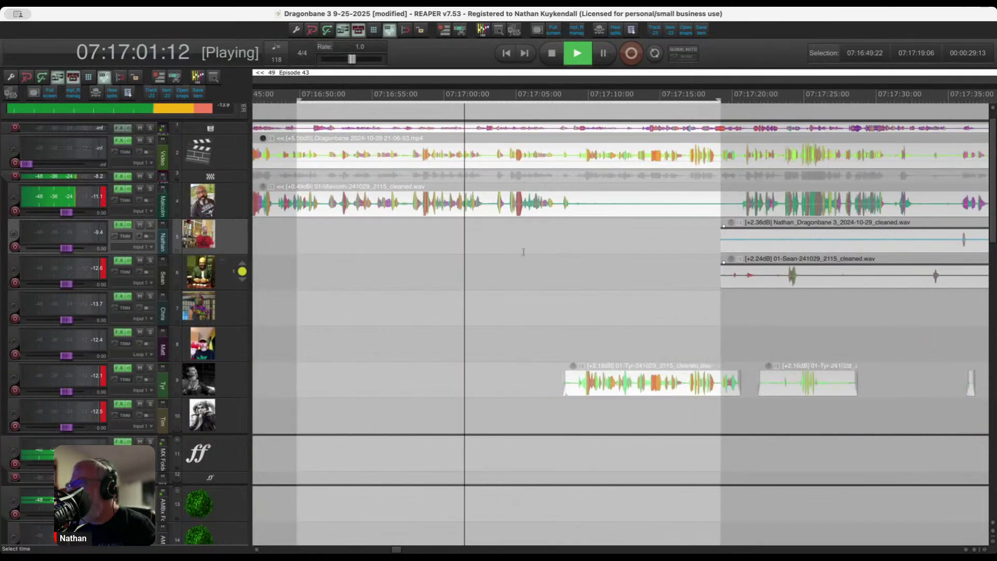
pyautogui.scroll(8, 498, 242)
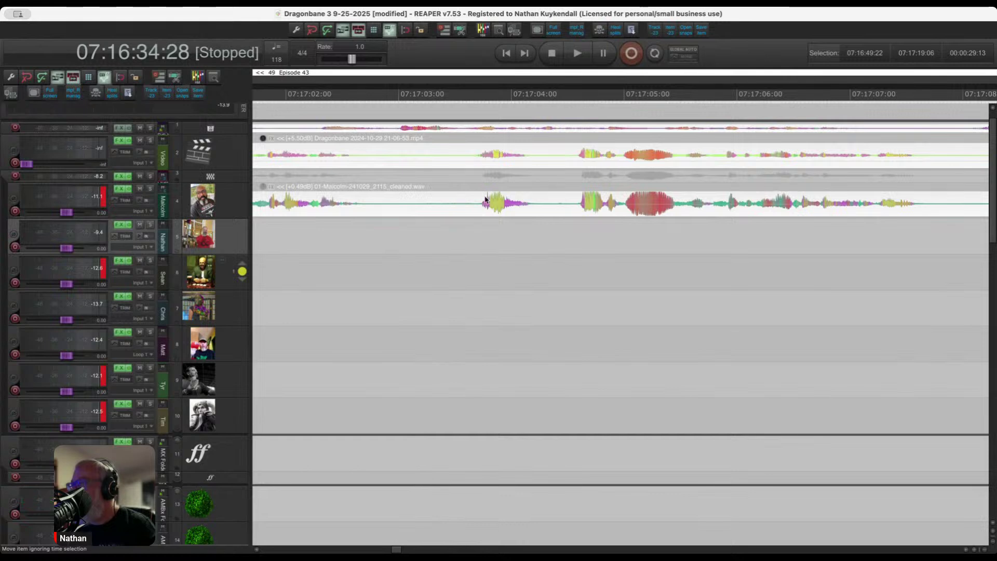
# Close the section from 07:17:03:20 to 07:17:04:17 across all tracks and resume playback just before the join.
pyautogui.moveTo(477, 196); pyautogui.dragTo(577, 210)
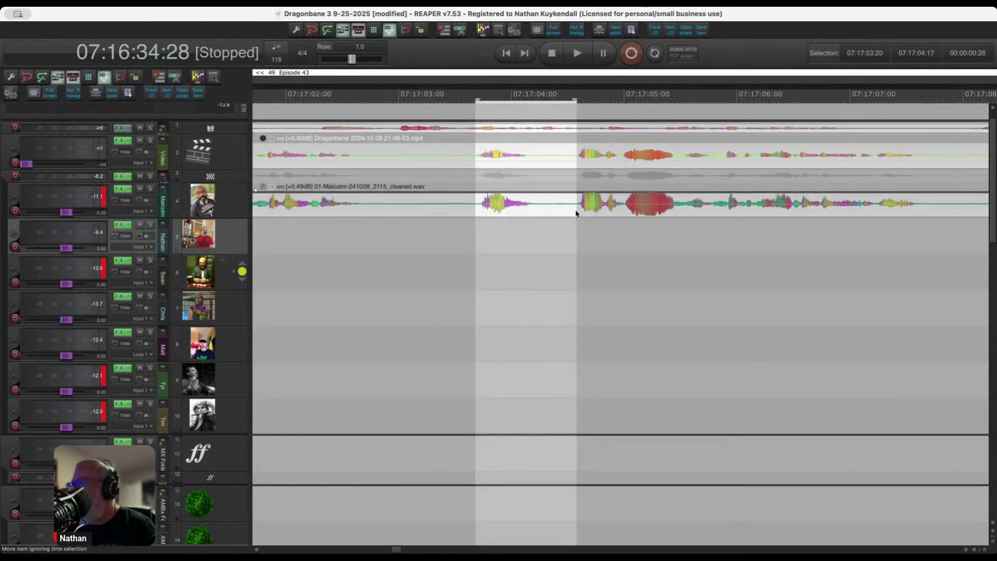
pyautogui.hotkey('ctrl', 'Delete')
pyautogui.click(438, 239)
pyautogui.press('space')
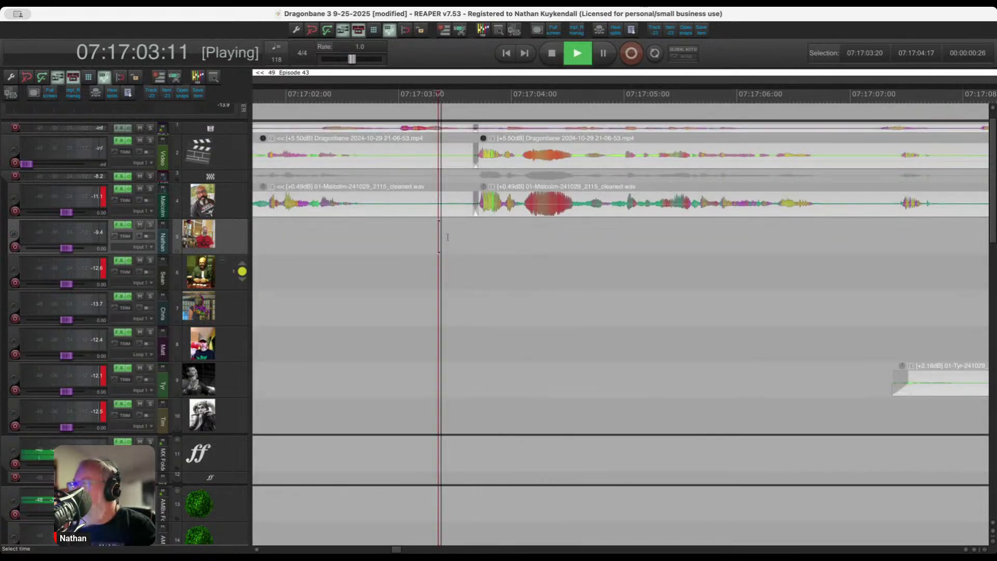
# Cut the opening portion of the track 5 clip within 07:17:15:21 to 07:17:34:15.
pyautogui.scroll(-10, 523, 250)
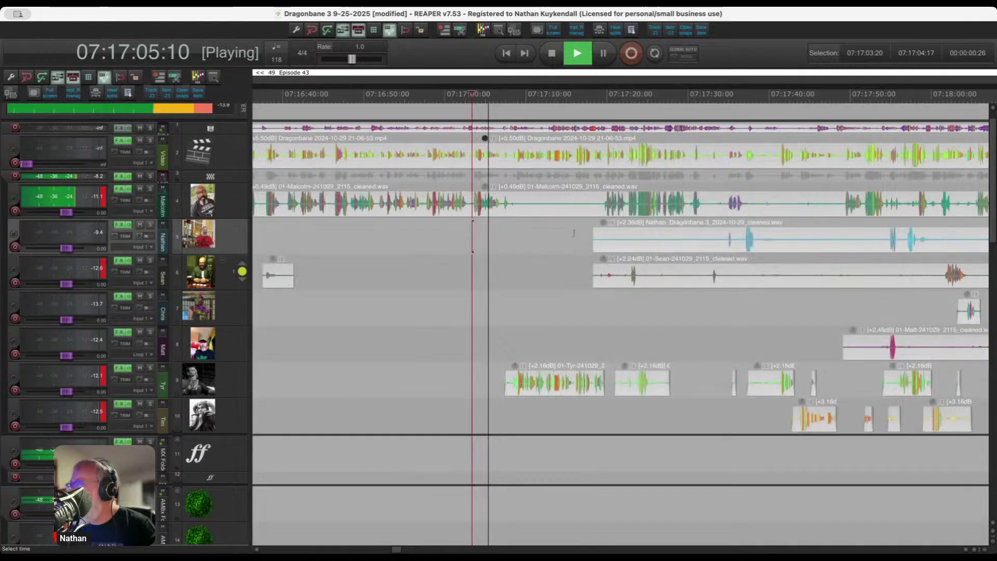
pyautogui.moveTo(574, 234); pyautogui.dragTo(726, 244)
pyautogui.click(726, 244)
pyautogui.press('Delete')
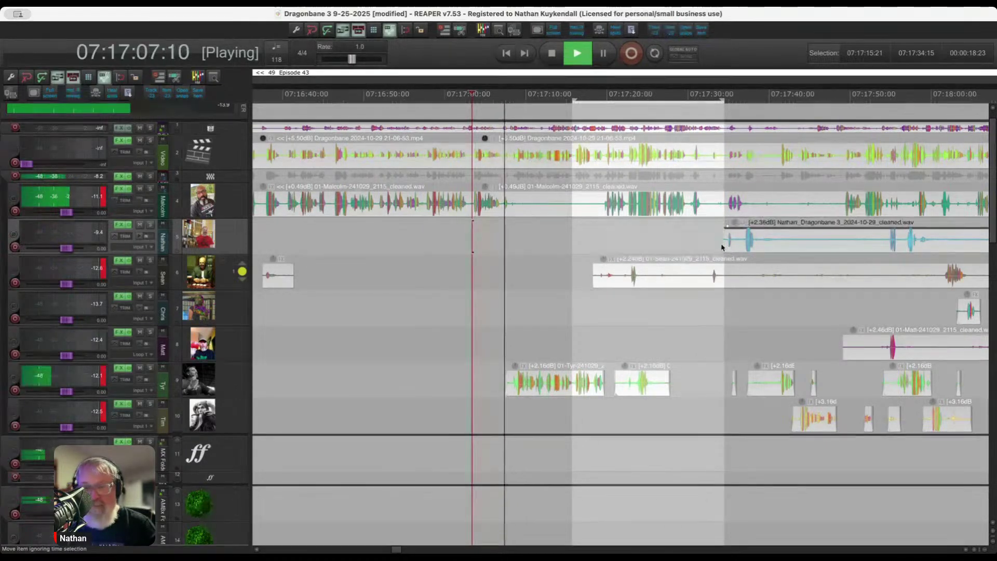
# Lengthen the fade-in of the track 9 clip that starts around 07:17:07.
pyautogui.scroll(3, 615, 269)
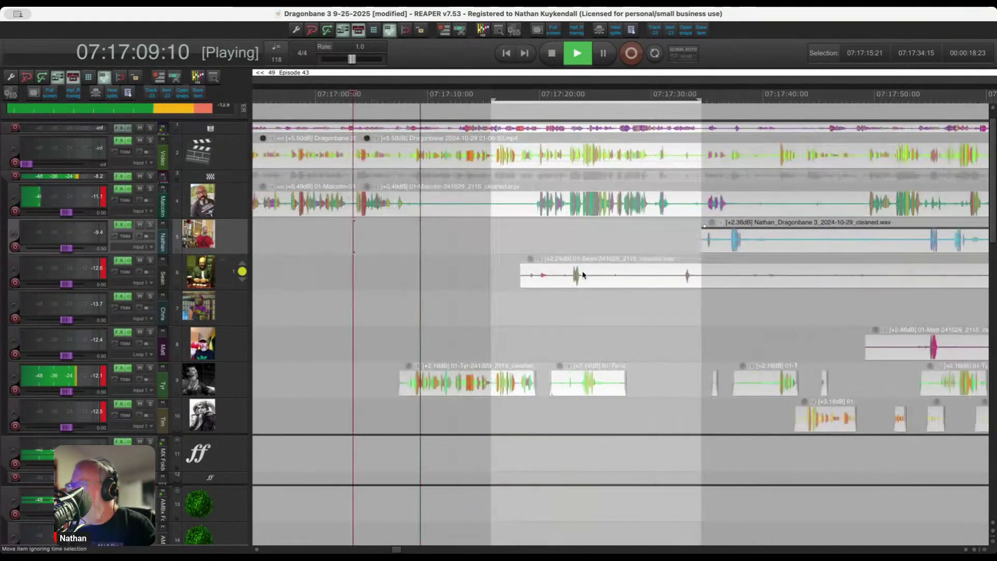
pyautogui.scroll(1, 583, 275)
pyautogui.press('Down')
pyautogui.press('Down')
pyautogui.press('Down')
pyautogui.press('Down')
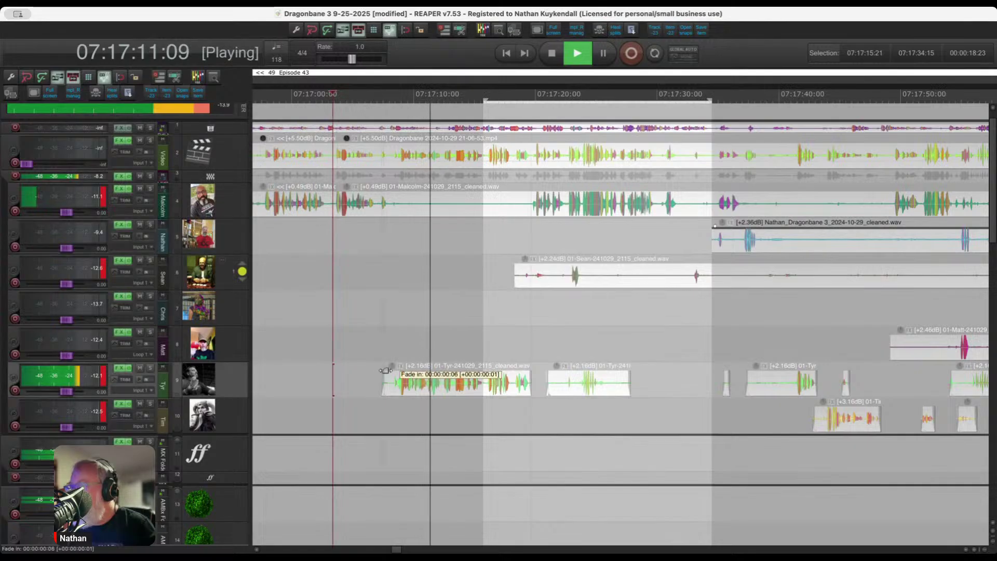
pyautogui.scroll(2, 527, 323)
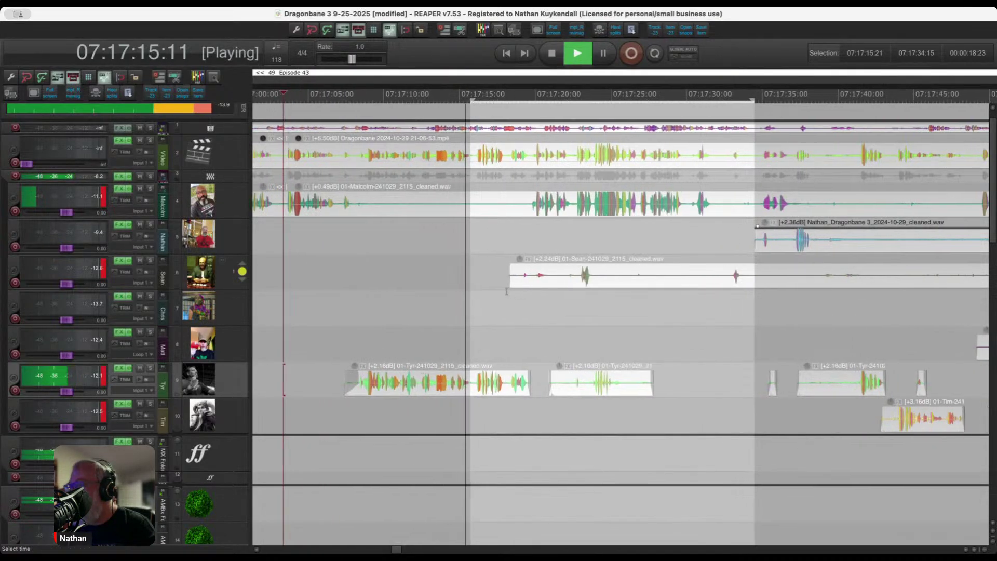
# Cut the opening portion of the track 6 clip within 07:17:17:16 to 07:17:22:25.
pyautogui.scroll(-2, 464, 286)
pyautogui.scroll(3, 533, 299)
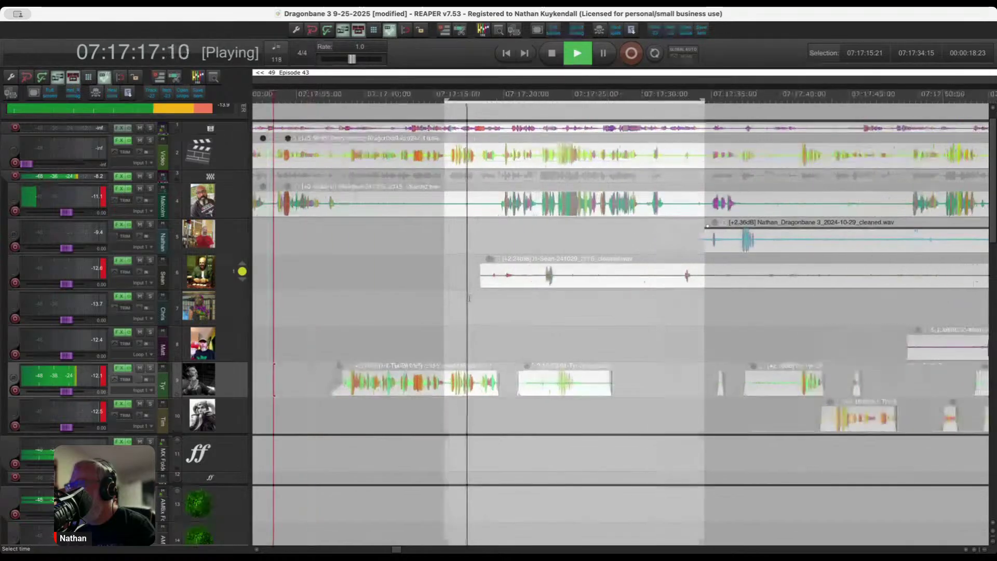
pyautogui.scroll(2, 481, 291)
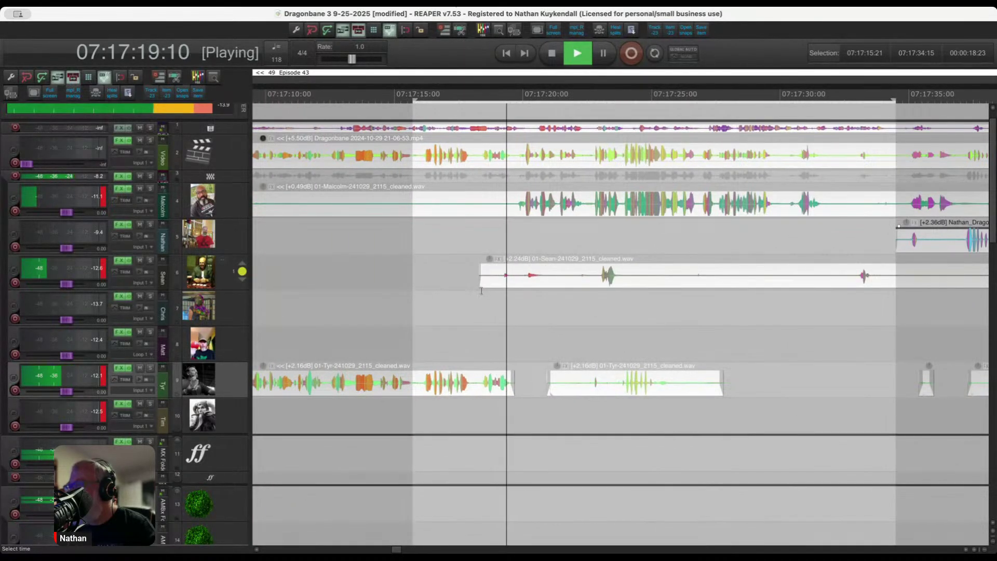
pyautogui.moveTo(460, 268); pyautogui.dragTo(596, 283)
pyautogui.press('Delete')
pyautogui.scroll(-3, 600, 291)
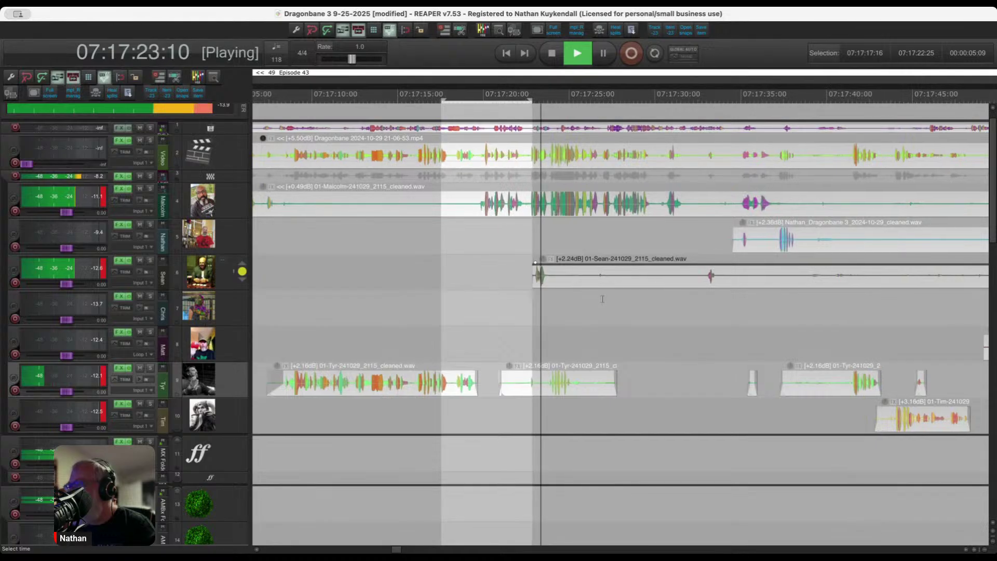
# Lengthen the fade-out and fade-in of the track 9 clip that starts around 07:17:21, bringing both close to its speech.
pyautogui.scroll(3, 602, 299)
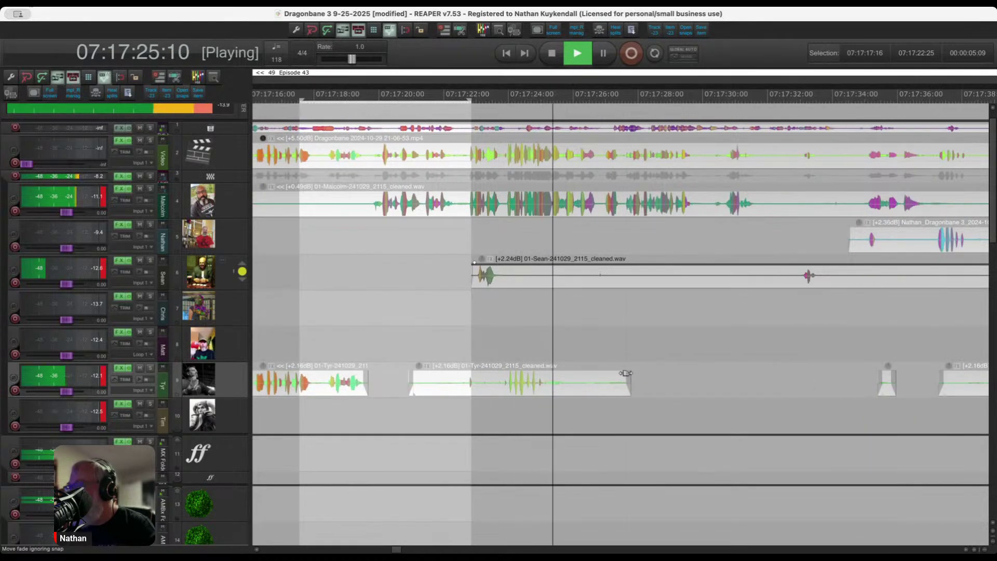
pyautogui.moveTo(625, 373); pyautogui.dragTo(550, 373)
pyautogui.moveTo(413, 374); pyautogui.dragTo(466, 372)
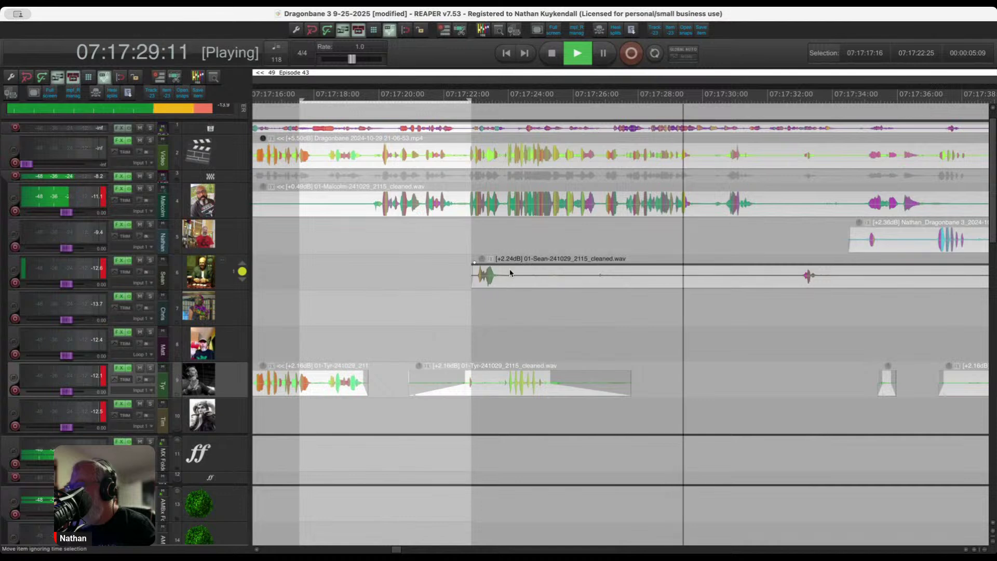
# Cut the track 6 clip from 07:17:24:02 to 07:17:32:13.
pyautogui.moveTo(510, 272); pyautogui.dragTo(783, 274)
pyautogui.press('Delete')
pyautogui.scroll(-3, 551, 266)
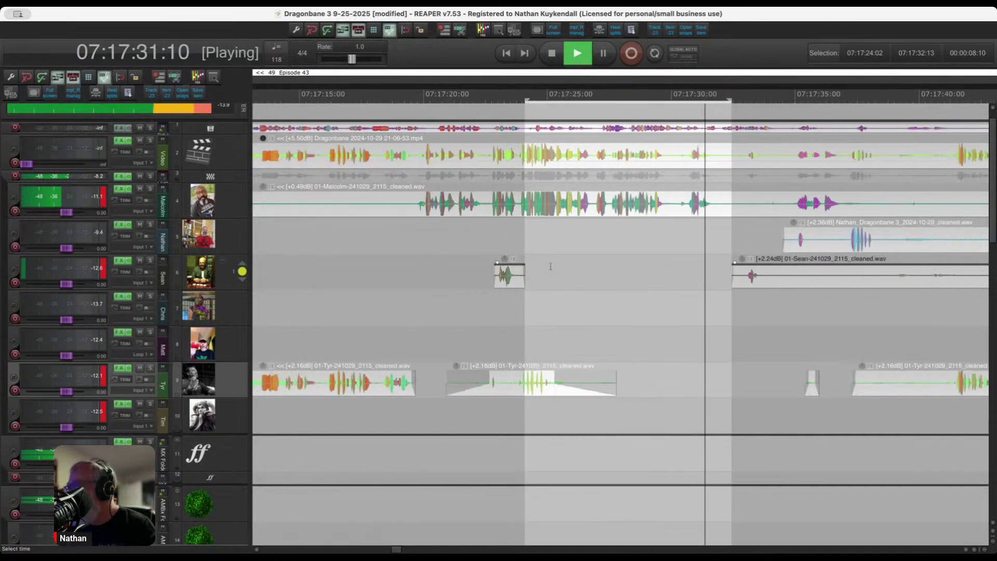
# Cut the track 6 clip from 07:17:34:13 to 07:18:01:00 and the track 5 clip from 07:17:38:09 to 07:17:54:18.
pyautogui.scroll(-2, 550, 266)
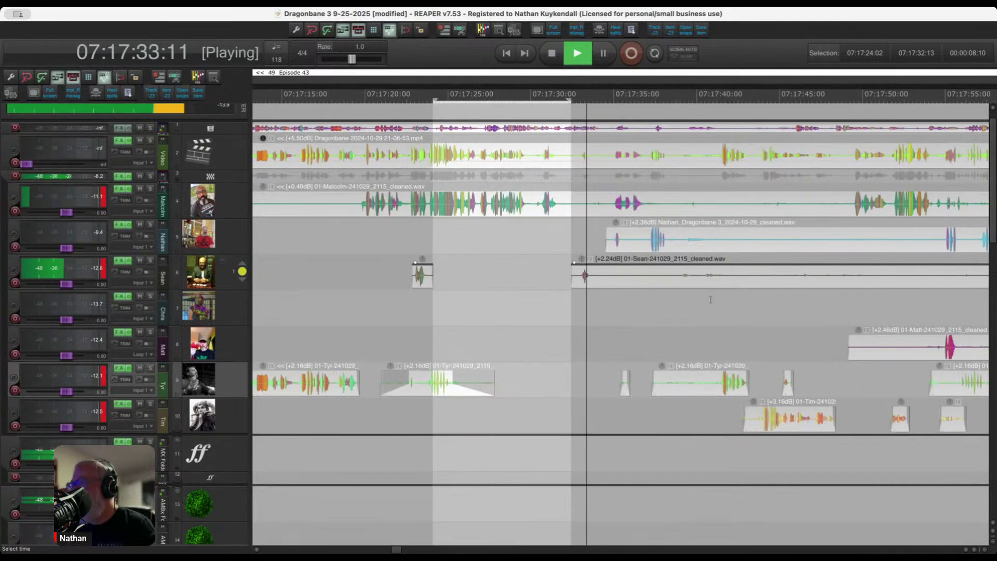
pyautogui.scroll(-3, 585, 280)
pyautogui.scroll(3, 587, 288)
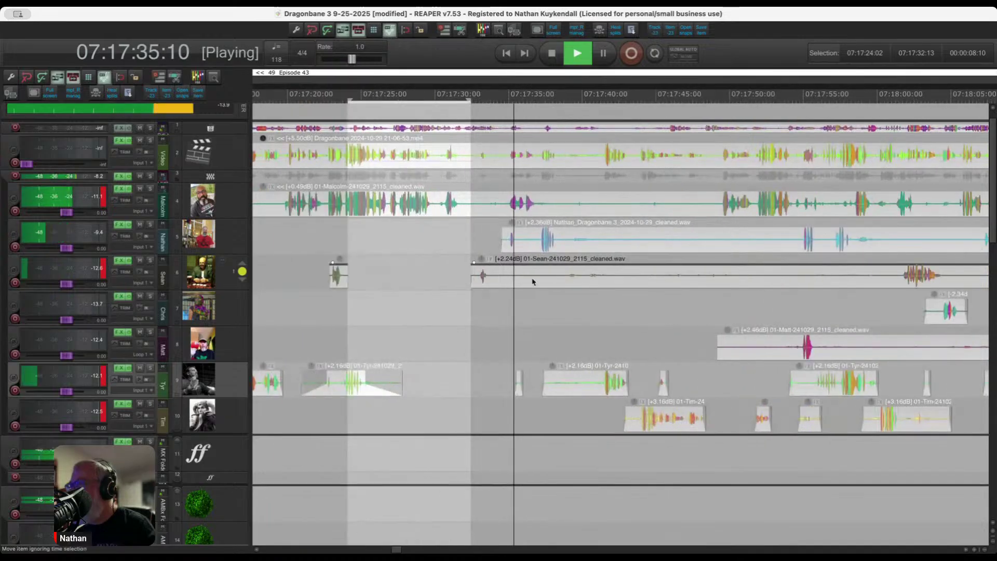
pyautogui.moveTo(500, 281); pyautogui.dragTo(891, 282)
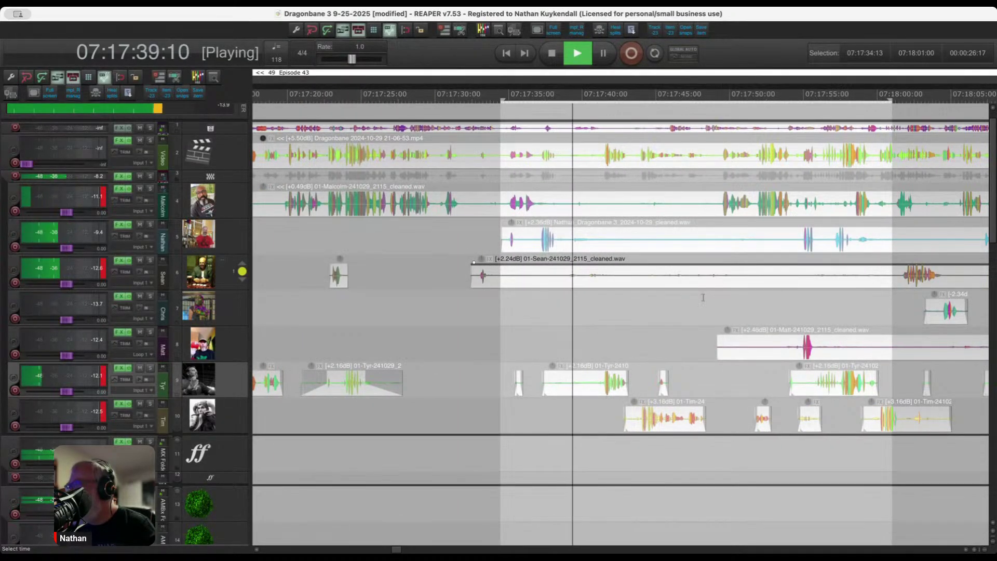
pyautogui.press('Delete')
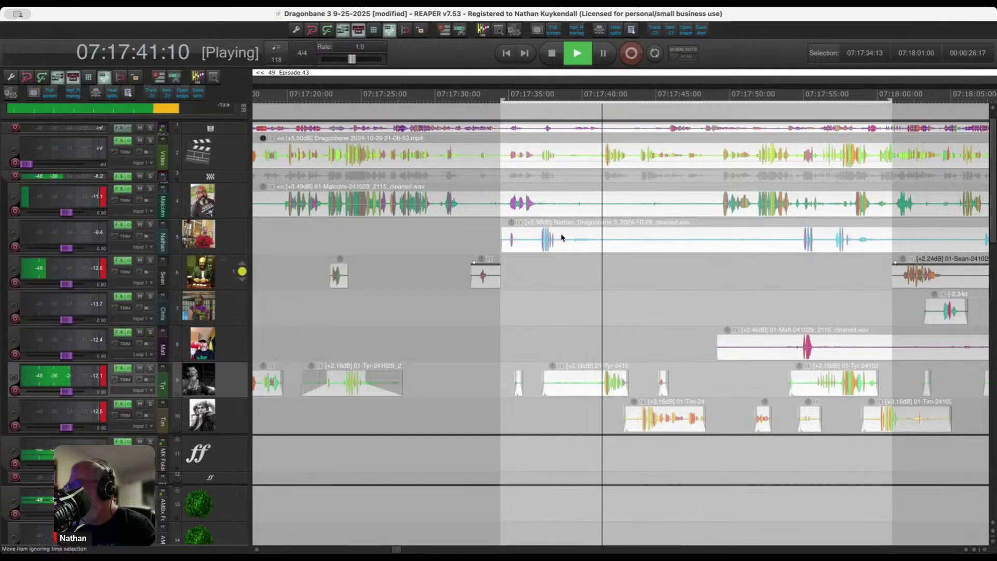
pyautogui.moveTo(559, 236); pyautogui.dragTo(798, 247)
pyautogui.press('Delete')
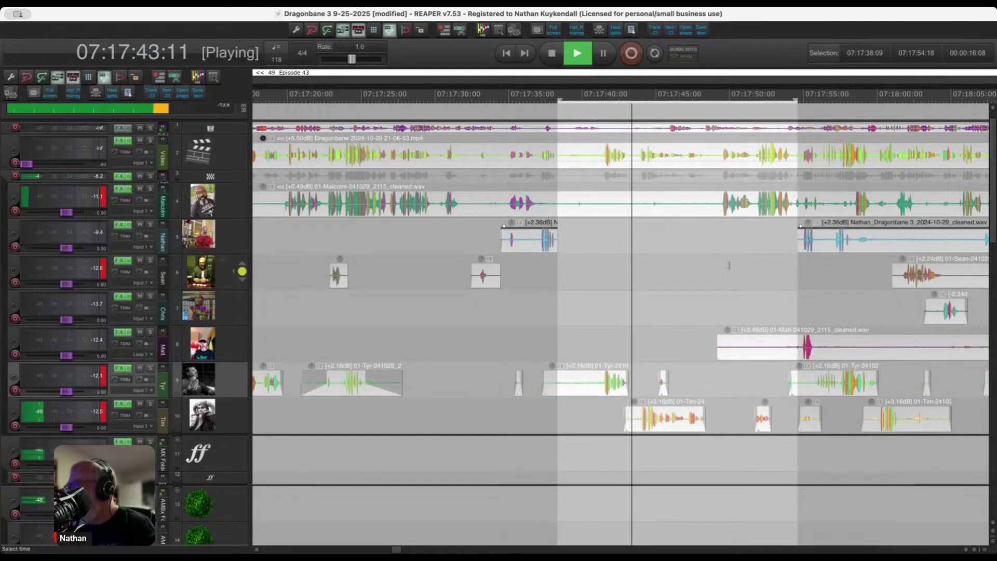
# Cut the track 9 clips from 07:17:32:21 to 07:17:41:02 and replay from around 07:17:33.
pyautogui.moveTo(476, 363); pyautogui.dragTo(599, 391)
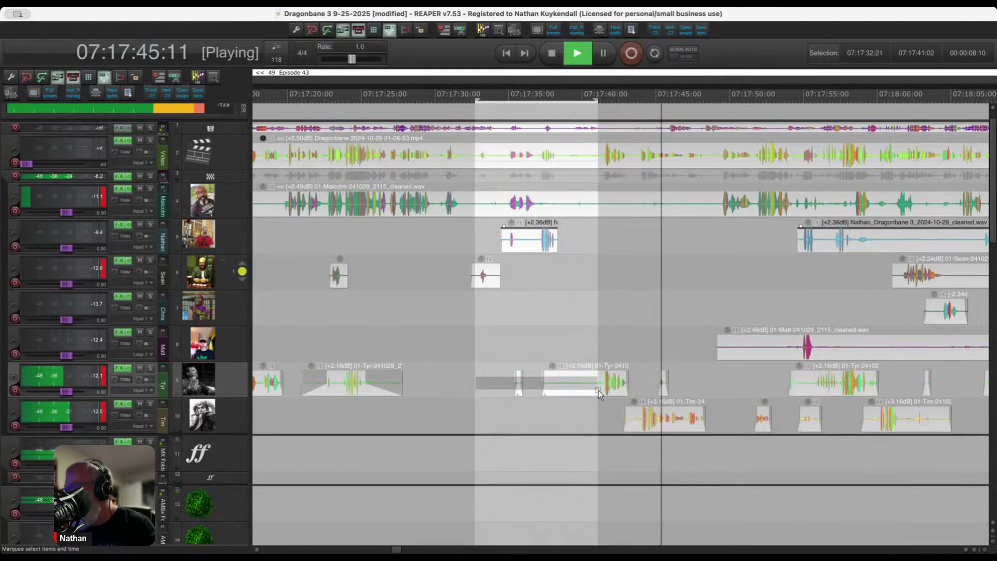
pyautogui.press('Delete')
pyautogui.click(488, 328)
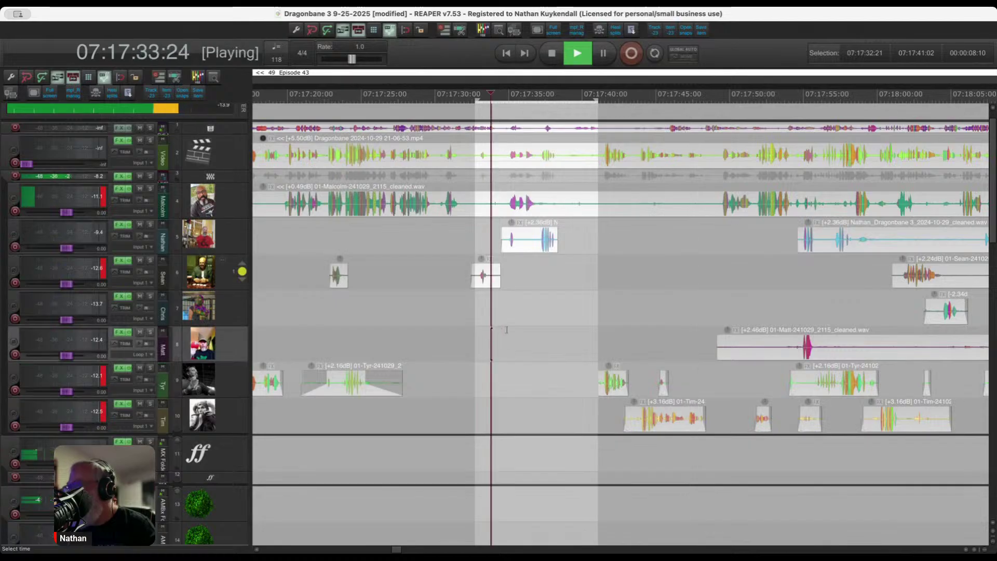
pyautogui.scroll(3, 488, 328)
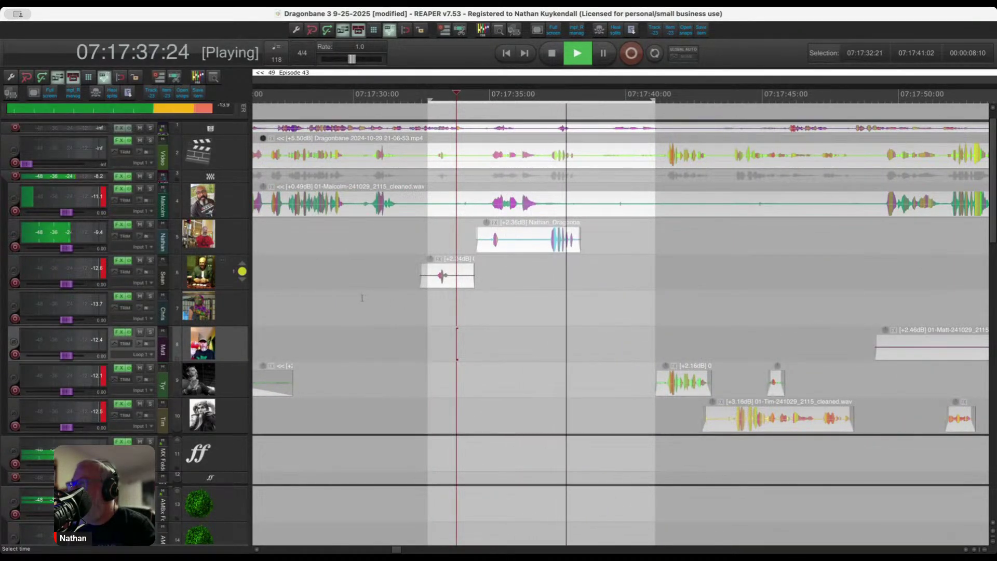
# Create a green region from 07:17:30:09 to 07:17:42:09 named "Bellowing Mist and Donkey sounds" and resume playback around 07:17:37.
pyautogui.moveTo(362, 298); pyautogui.dragTo(689, 321)
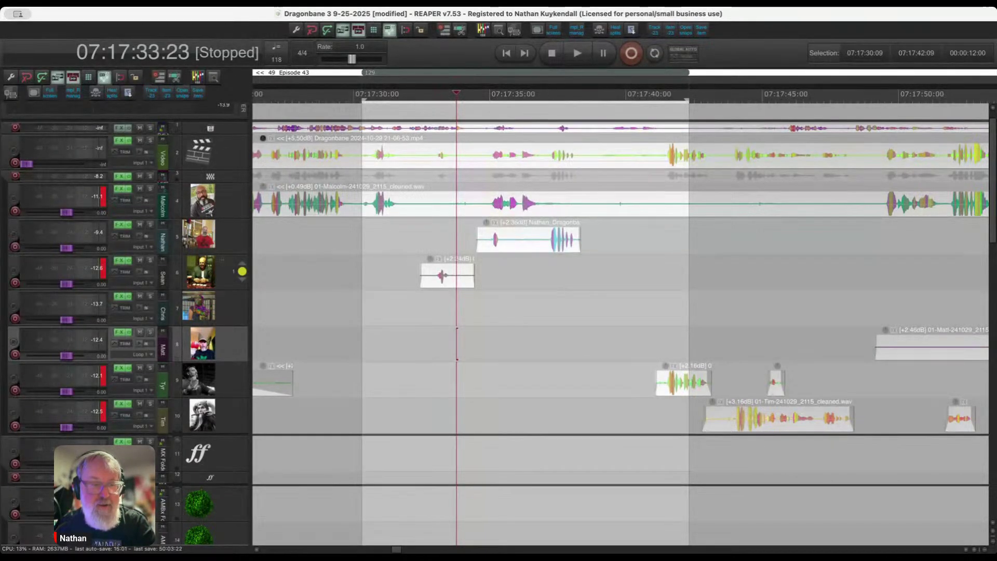
pyautogui.click(524, 72)
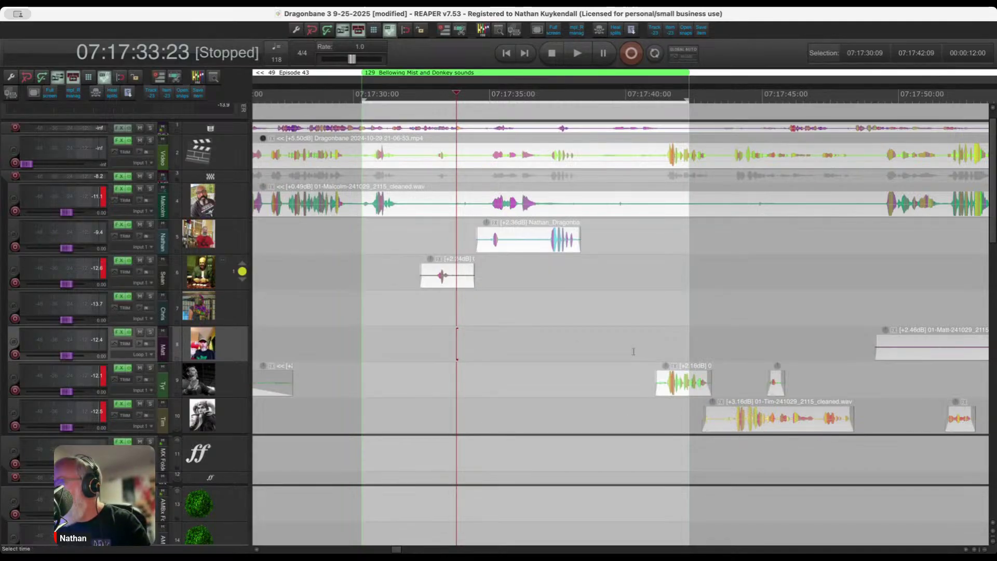
pyautogui.click(548, 311)
pyautogui.press('space')
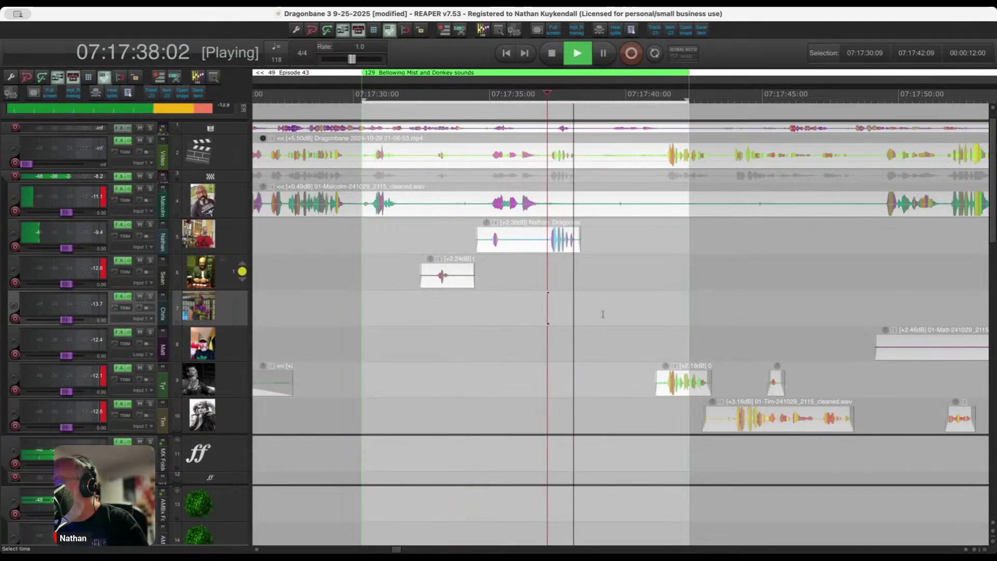
# Close the section from 07:17:38:08 to 07:17:41:05 across all tracks and remove the short track 9 clip between 07:17:41:01 and 07:17:43:11.
pyautogui.scroll(3, 603, 314)
pyautogui.moveTo(575, 279); pyautogui.dragTo(720, 420)
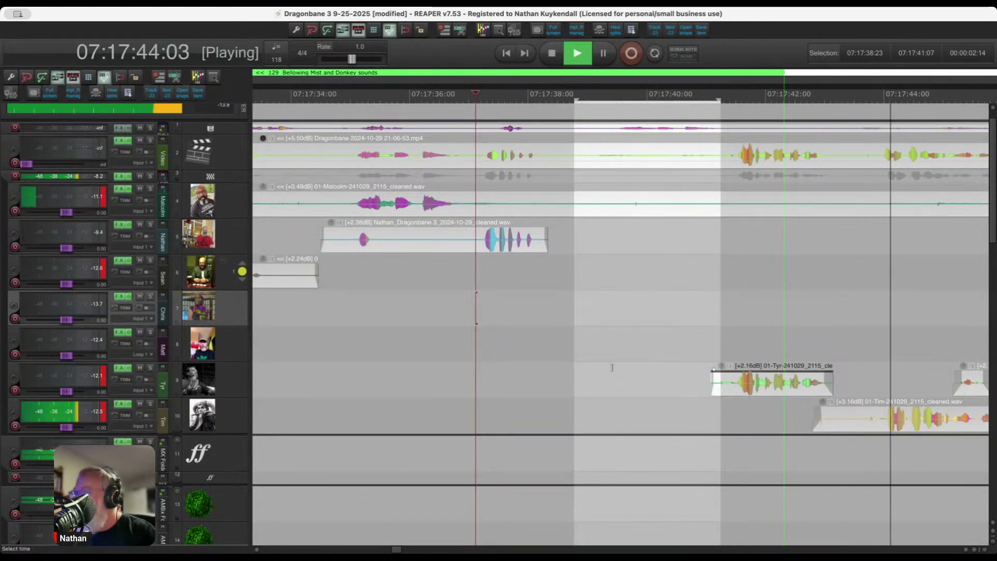
pyautogui.moveTo(551, 324); pyautogui.dragTo(716, 397)
pyautogui.hotkey('ctrl', 'Delete')
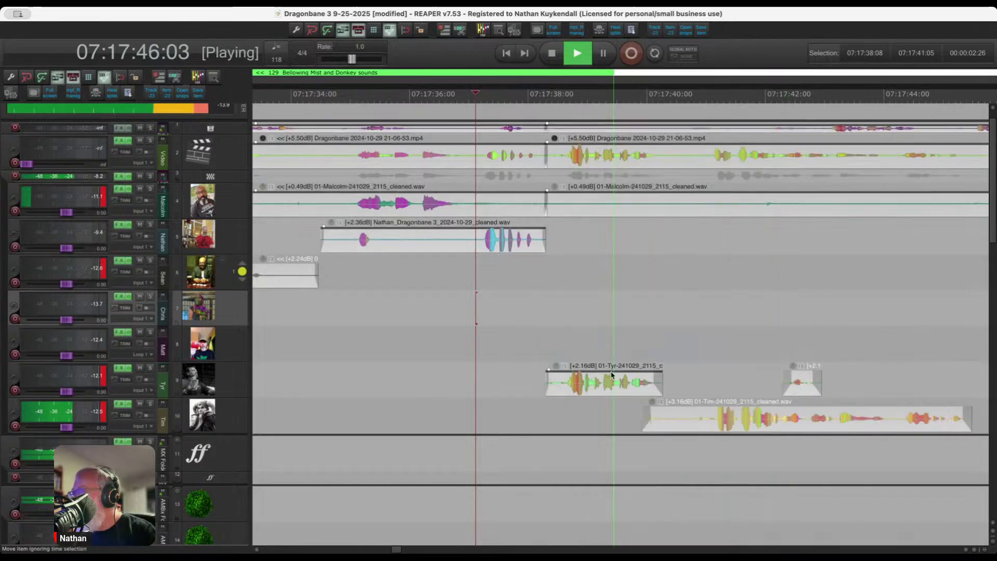
pyautogui.moveTo(710, 341); pyautogui.dragTo(840, 381)
pyautogui.scroll(2, 537, 401)
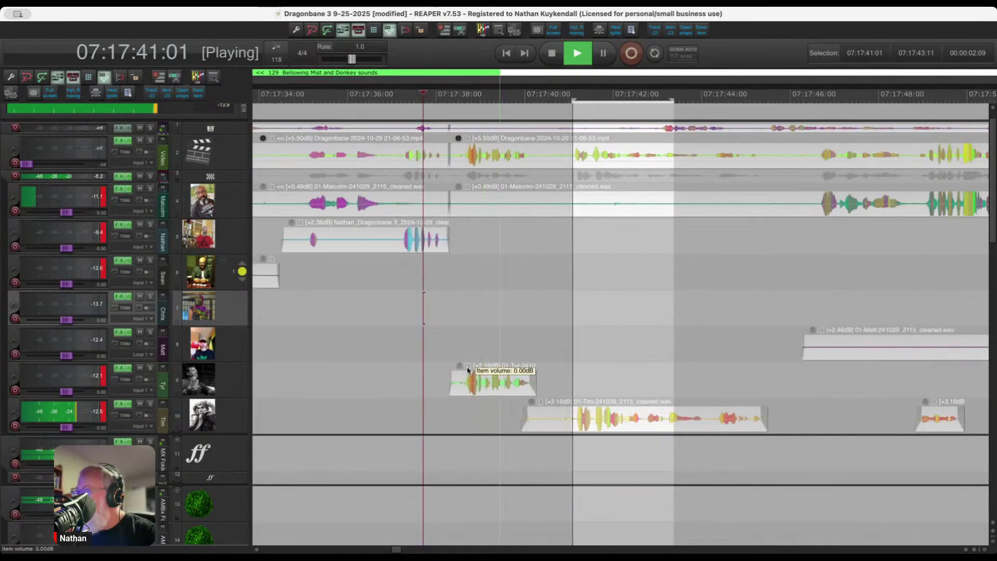
# Trim the start of the track 10 clip to just before its first word, at about 07:17:40:27.
pyautogui.moveTo(548, 423); pyautogui.dragTo(623, 427)
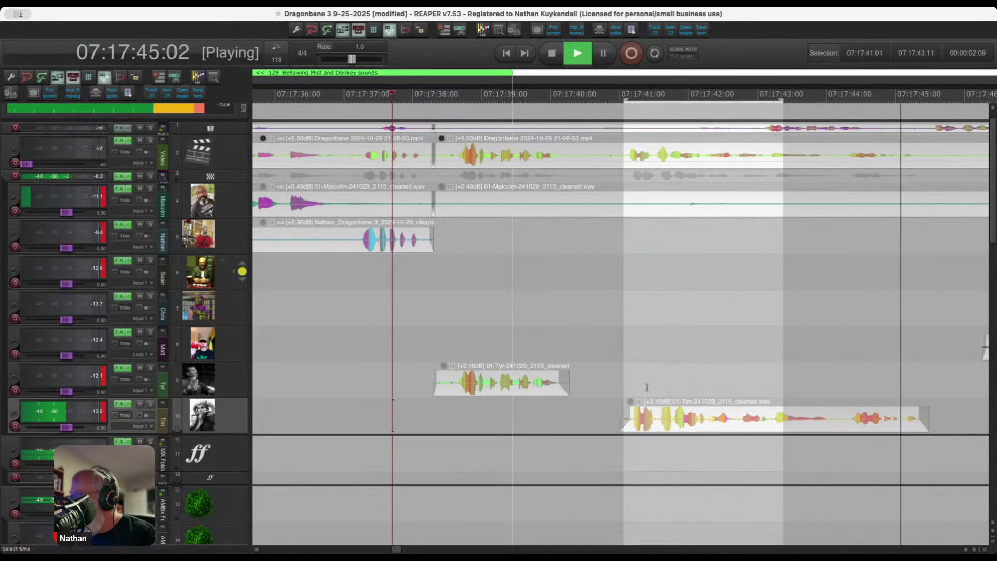
pyautogui.click(626, 396)
pyautogui.scroll(5, 641, 396)
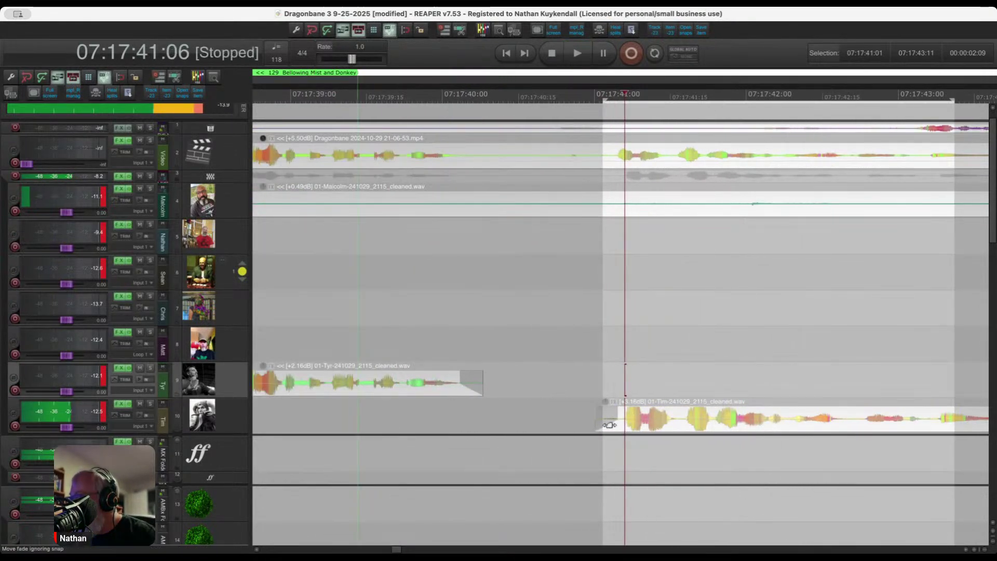
pyautogui.moveTo(601, 423); pyautogui.dragTo(602, 421)
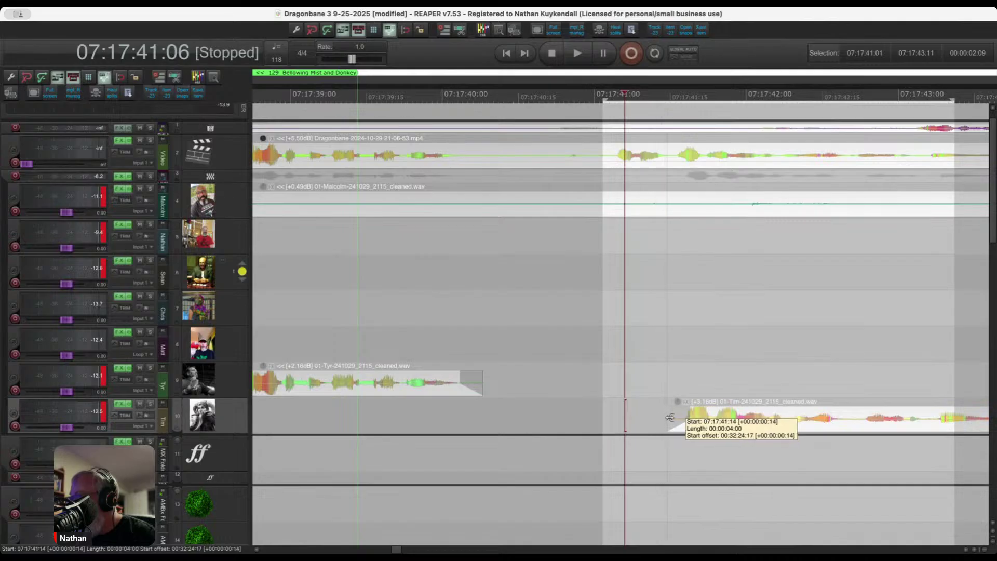
pyautogui.moveTo(637, 421); pyautogui.dragTo(584, 423)
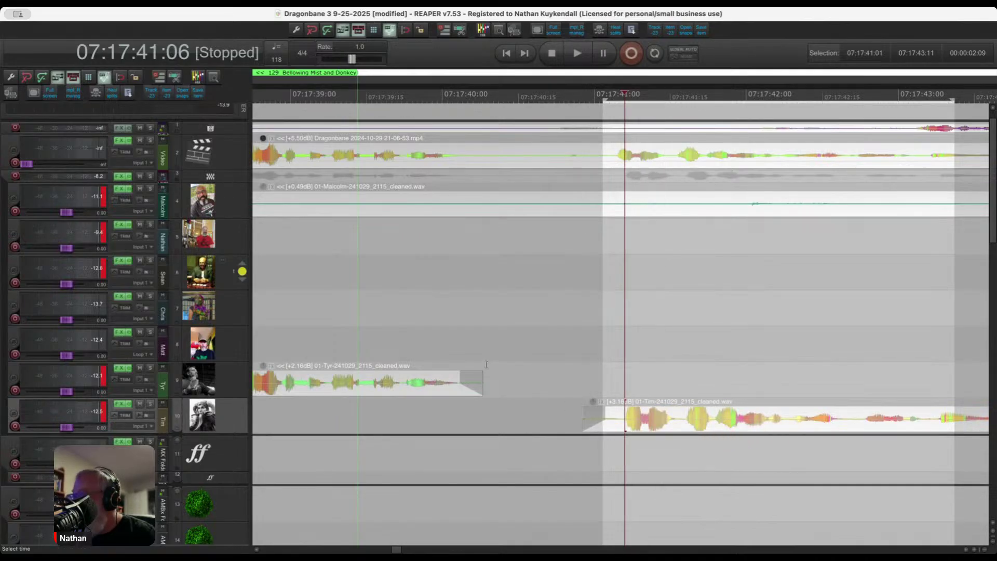
# Close the section from 07:17:40:08 to 07:17:41:16 across all tracks and check playback after the join.
pyautogui.moveTo(486, 364); pyautogui.dragTo(678, 428)
pyautogui.press('Delete')
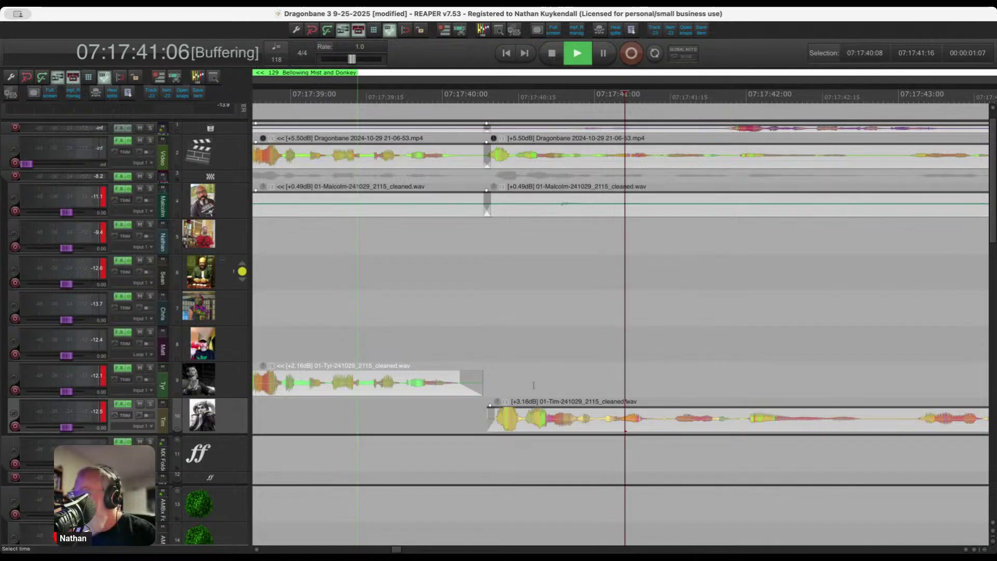
pyautogui.press('space')
# Shift the track 10 clip slightly earlier to line up its waveform with the track 2 video audio after the 07:17:40:08 join.
pyautogui.scroll(5, 463, 353)
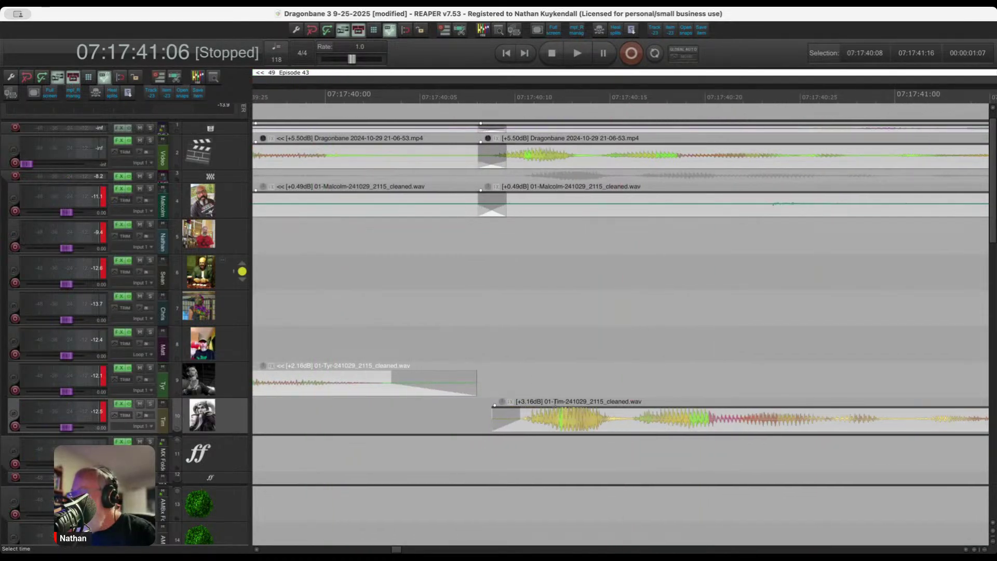
pyautogui.click(600, 161)
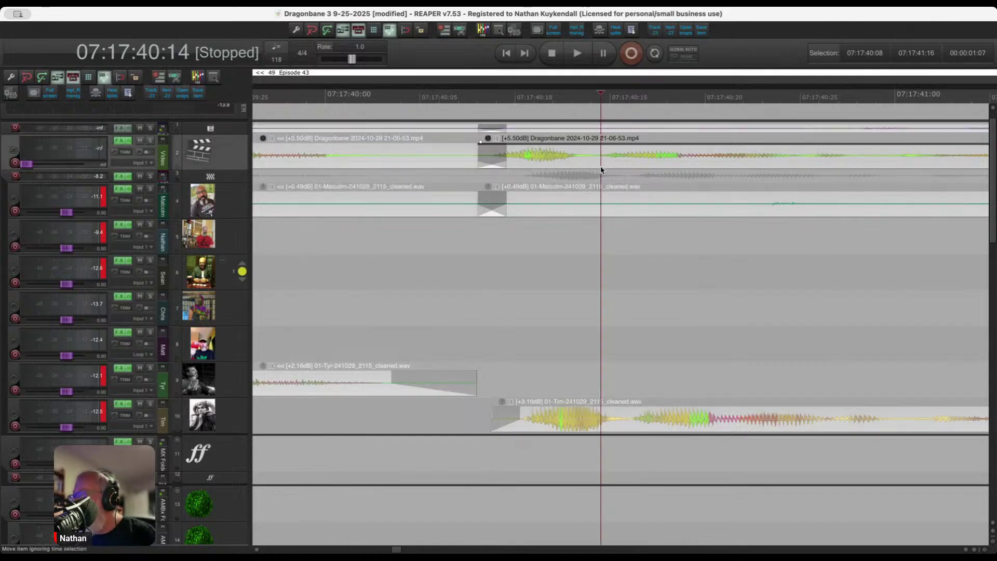
pyautogui.moveTo(615, 433); pyautogui.dragTo(585, 430)
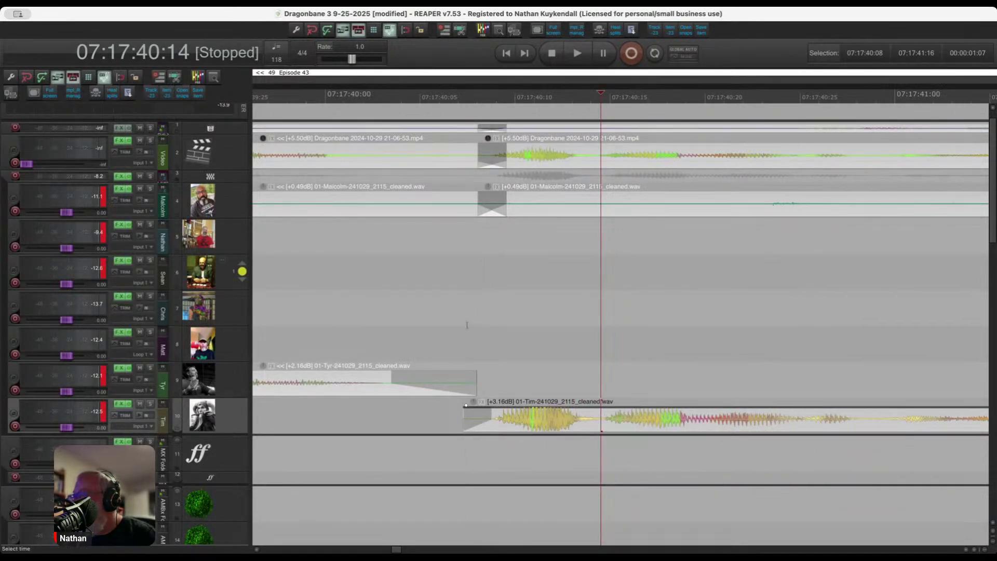
# Play back the session and remove the time from 07:17:44:04 to 07:17:45:05 across all tracks, closing the gap.
pyautogui.press('space')
pyautogui.scroll(-8, 476, 335)
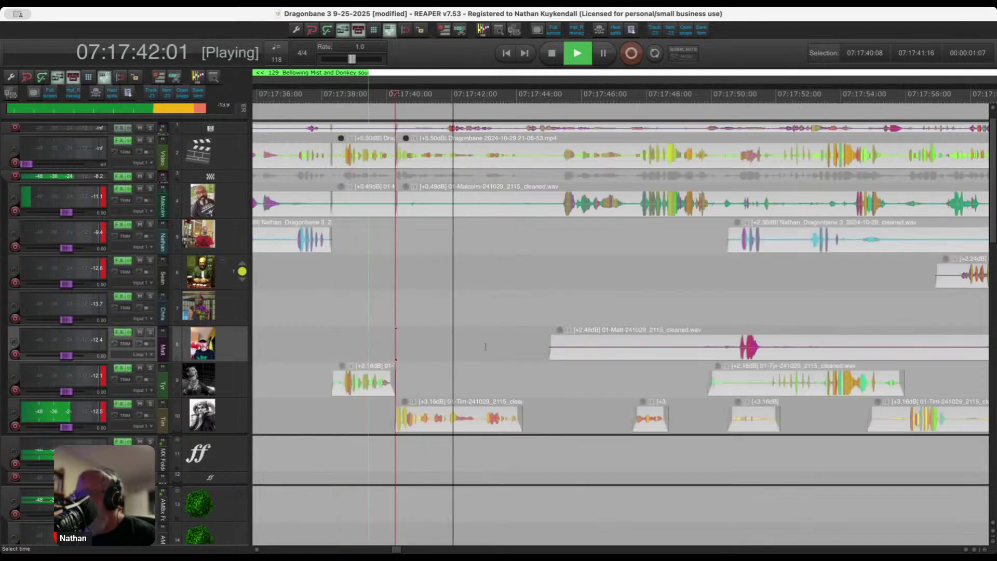
pyautogui.scroll(4, 529, 381)
pyautogui.moveTo(525, 387); pyautogui.dragTo(623, 425)
pyautogui.hotkey('ctrl', 'Delete')
pyautogui.click(467, 316)
pyautogui.scroll(-5, 384, 313)
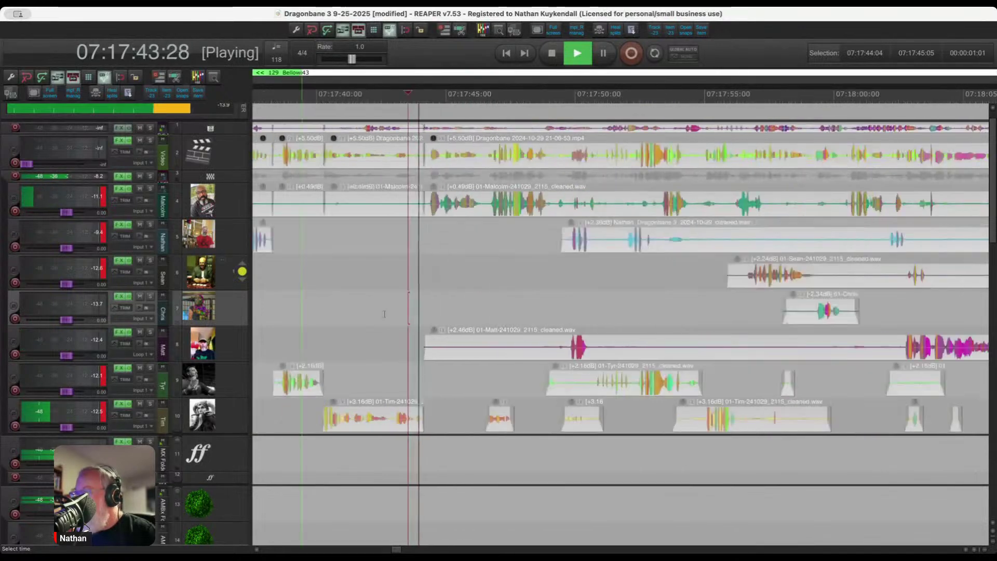
# Delete the track 8 audio between 07:17:43:10 and 07:17:49:02 and cut away the quiet start of the following track 9 clip.
pyautogui.moveTo(404, 335); pyautogui.dragTo(552, 338)
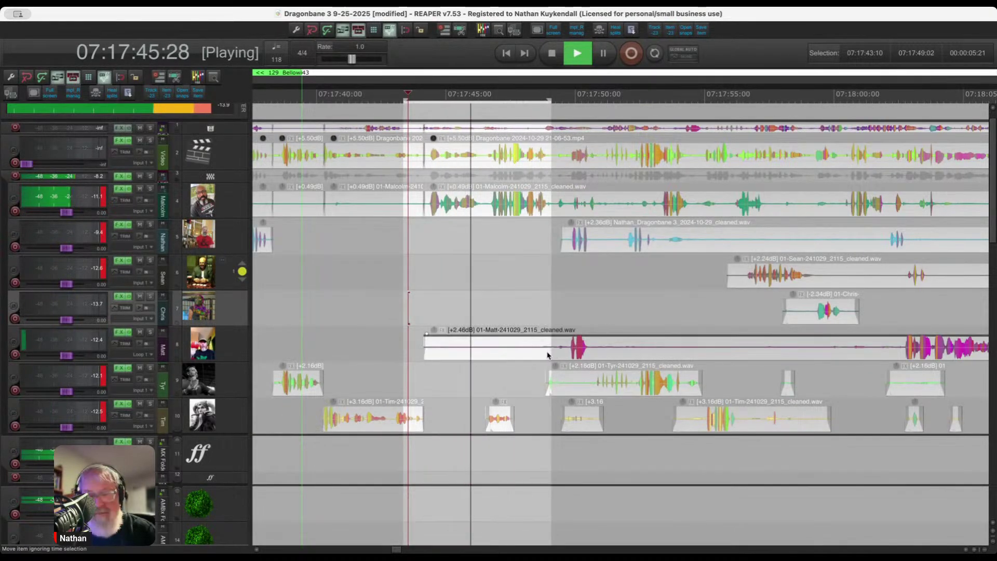
pyautogui.press('Delete')
pyautogui.hscroll(5, 481, 319)
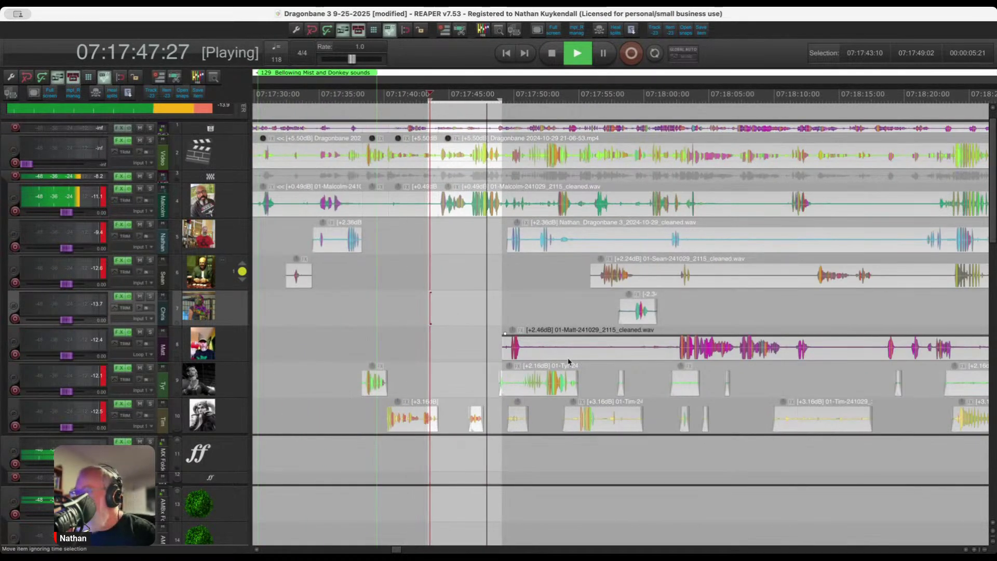
pyautogui.scroll(1, 520, 364)
pyautogui.moveTo(420, 390); pyautogui.dragTo(483, 390)
# Delete the track 8 audio from 07:17:47:17 to 07:18:02:17 and the track 9 clips from 07:18:00:18 to about 07:18:07:10.
pyautogui.moveTo(397, 334); pyautogui.dragTo(808, 353)
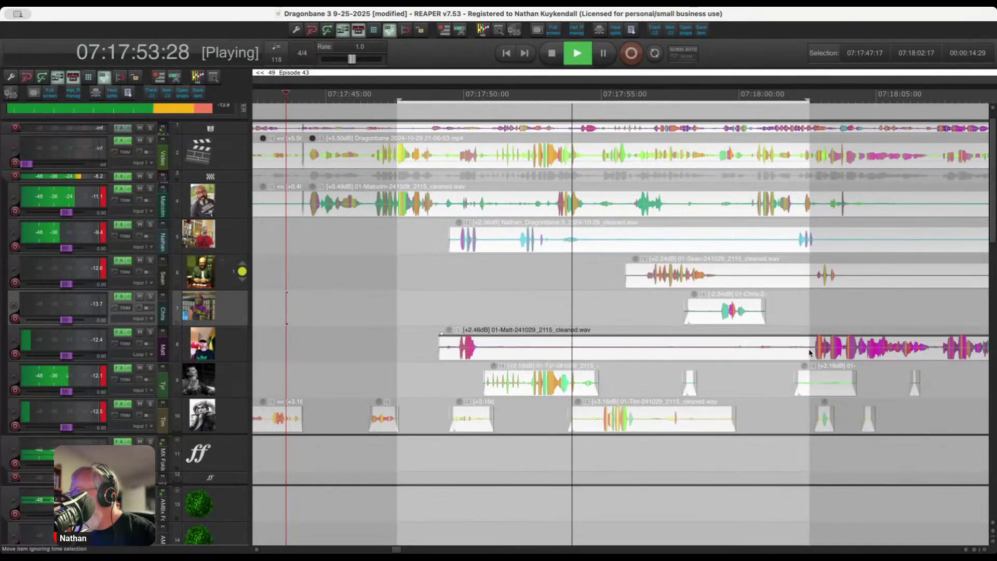
pyautogui.press('Delete')
pyautogui.hscroll(3, 664, 390)
pyautogui.scroll(2, 665, 390)
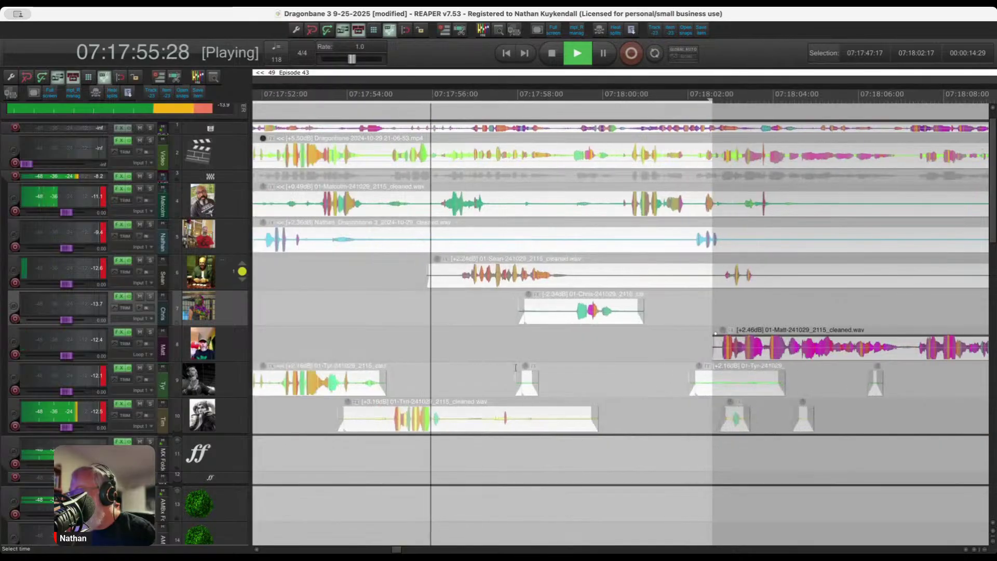
pyautogui.moveTo(494, 395); pyautogui.dragTo(915, 404)
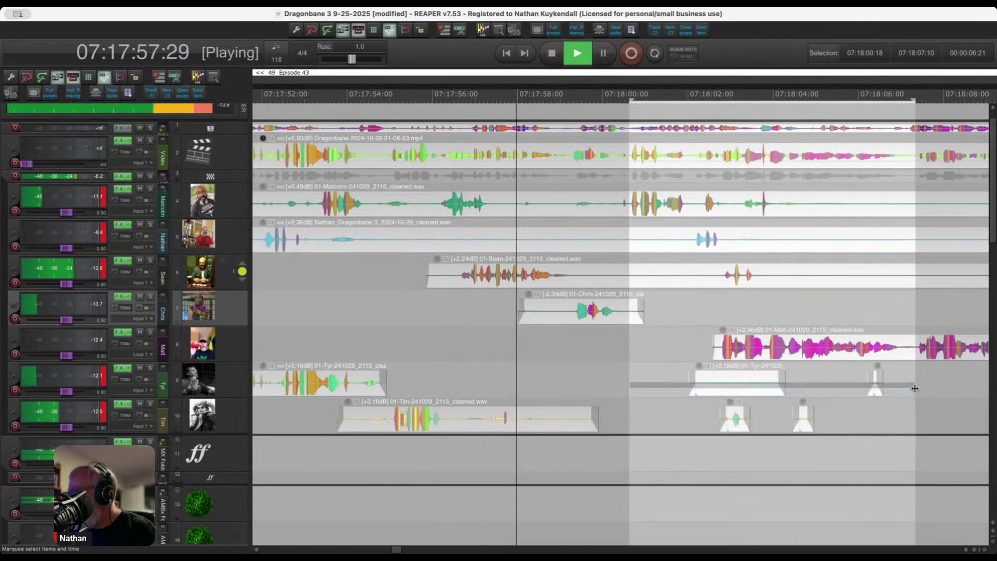
pyautogui.press('Delete')
# Cut the end of the track 10 clip from 07:17:58:03 and the quiet start of the track 7 clip up to 07:17:59:04.
pyautogui.moveTo(522, 416); pyautogui.dragTo(689, 431)
pyautogui.press('Delete')
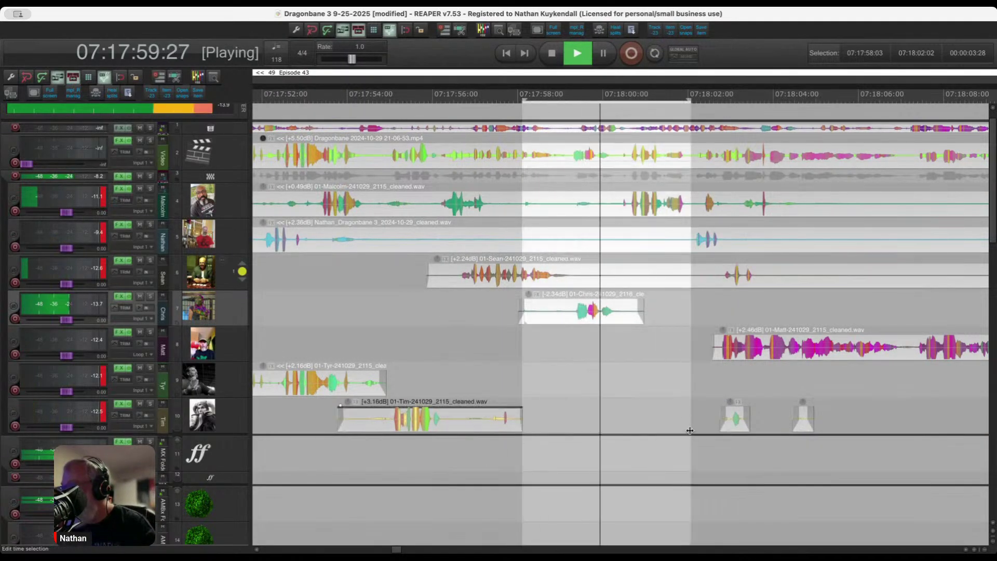
pyautogui.moveTo(484, 314); pyautogui.dragTo(567, 319)
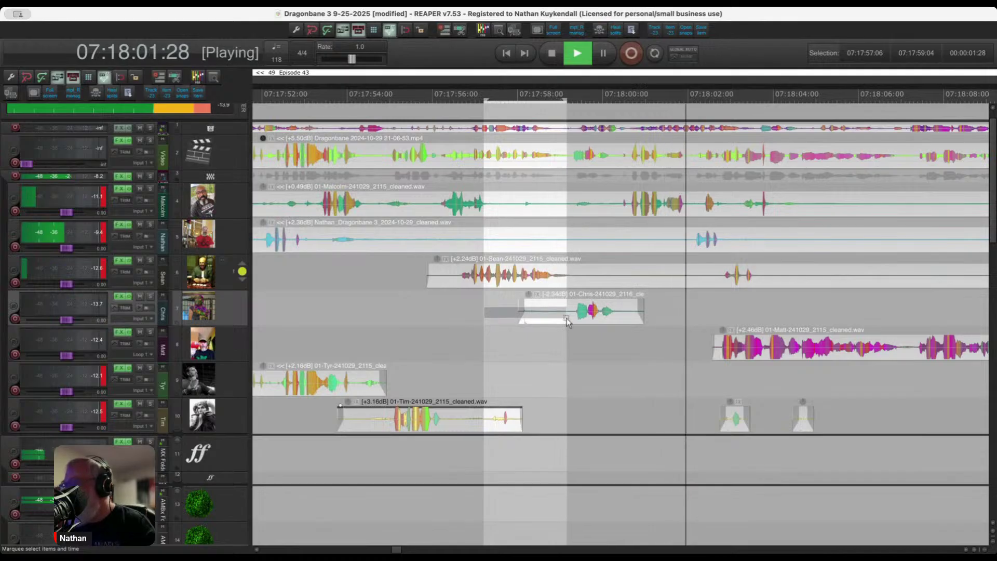
pyautogui.press('Delete')
# Lower the section from 07:18:01:08 to 07:18:04:15 to -8.64 dB on track 5 and -8.76 dB on track 6.
pyautogui.scroll(-3, 512, 302)
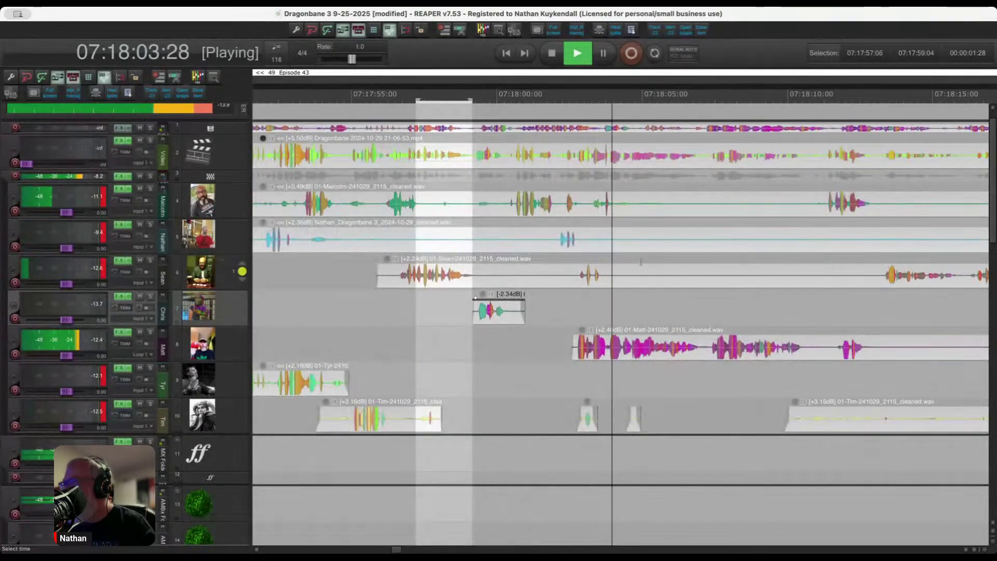
pyautogui.moveTo(534, 225); pyautogui.dragTo(628, 275)
pyautogui.press('d')
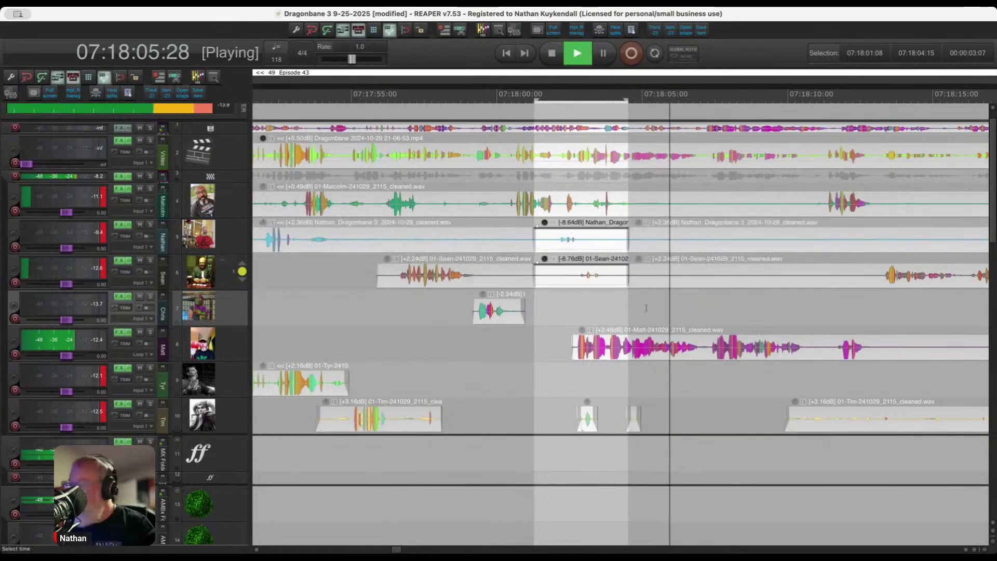
# Delete the track 10 audio from 07:18:04:03 to 07:18:12:24 and the audio on tracks 5 and 6 from 07:18:04:00 to 07:18:13:01.
pyautogui.moveTo(617, 407); pyautogui.dragTo(868, 430)
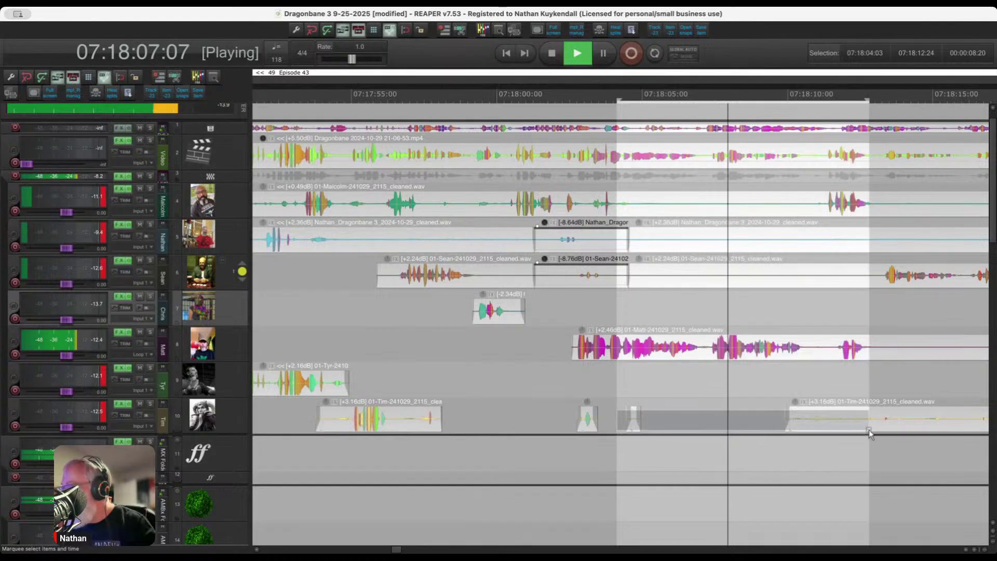
pyautogui.press('Delete')
pyautogui.moveTo(616, 236); pyautogui.dragTo(883, 285)
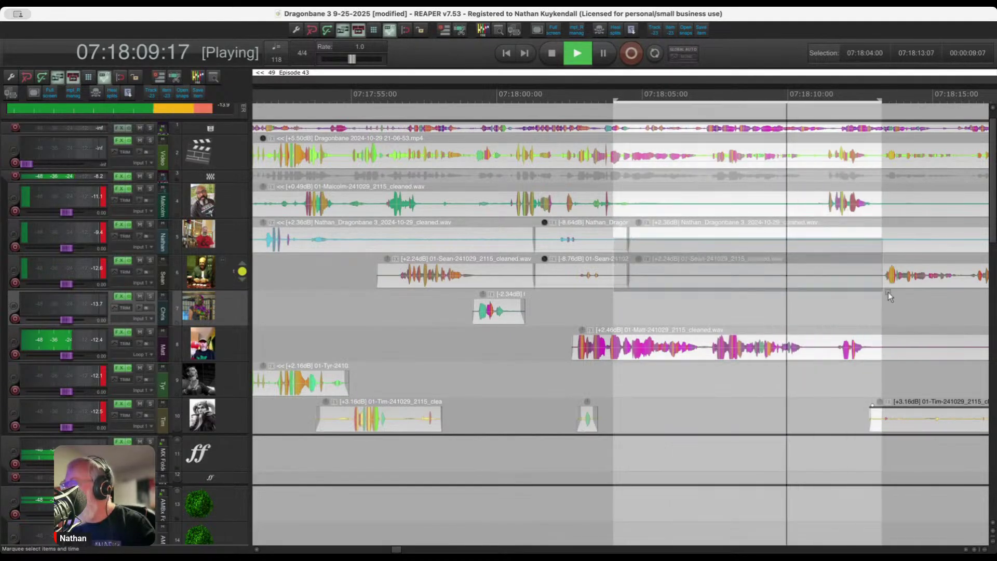
pyautogui.press('Delete')
# Split the track 4 clip around 07:18:11:02, just before its short speech passage, and resume playback there.
pyautogui.scroll(-4, 799, 341)
pyautogui.scroll(4, 798, 341)
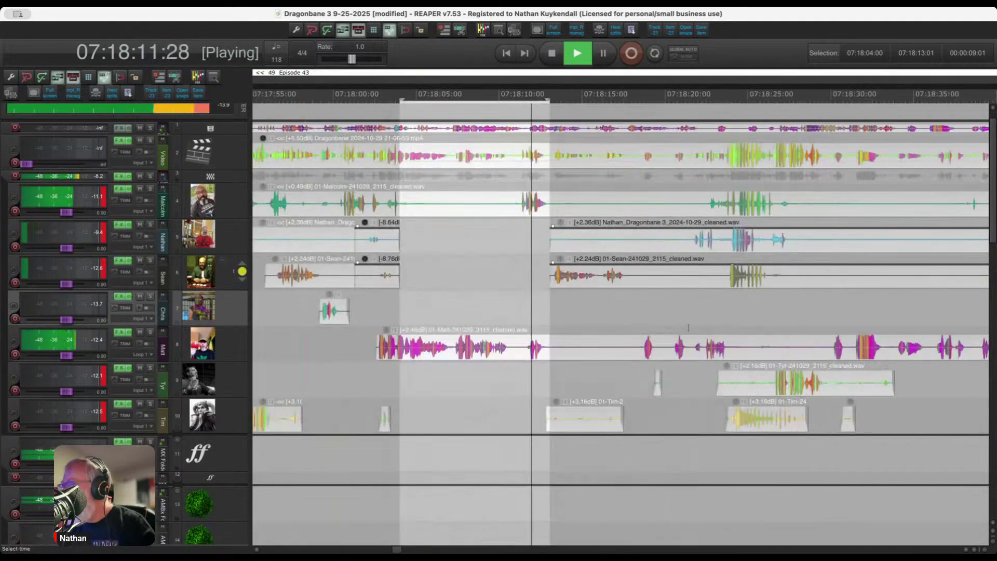
pyautogui.scroll(1, 479, 214)
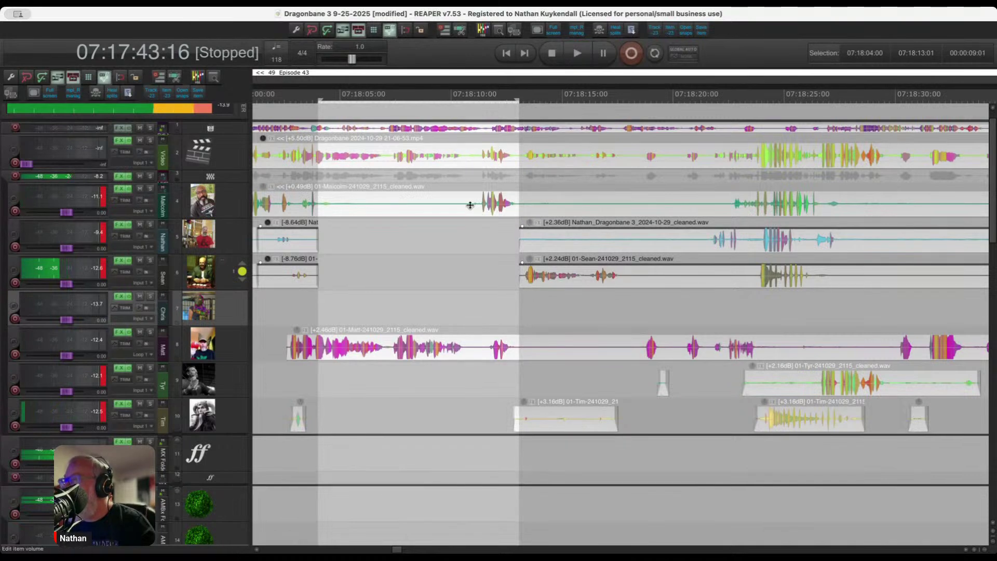
pyautogui.scroll(5, 470, 205)
pyautogui.click(474, 209)
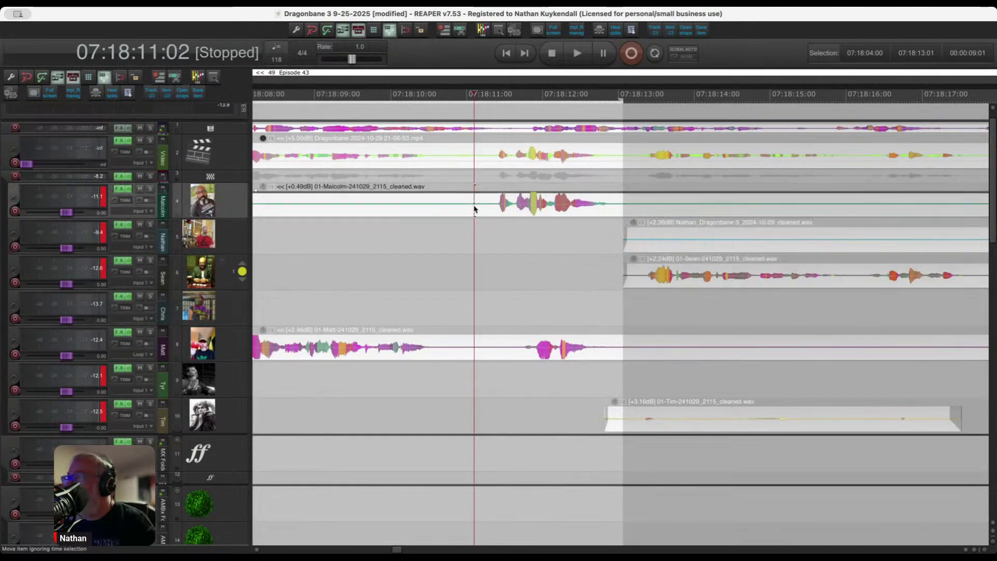
pyautogui.press('space')
# Delete the quiet track 10 clip between 07:18:11:21 and 07:18:19:12 and the track 9 audio from 07:18:17:27 to 07:18:26:15.
pyautogui.scroll(-5, 498, 332)
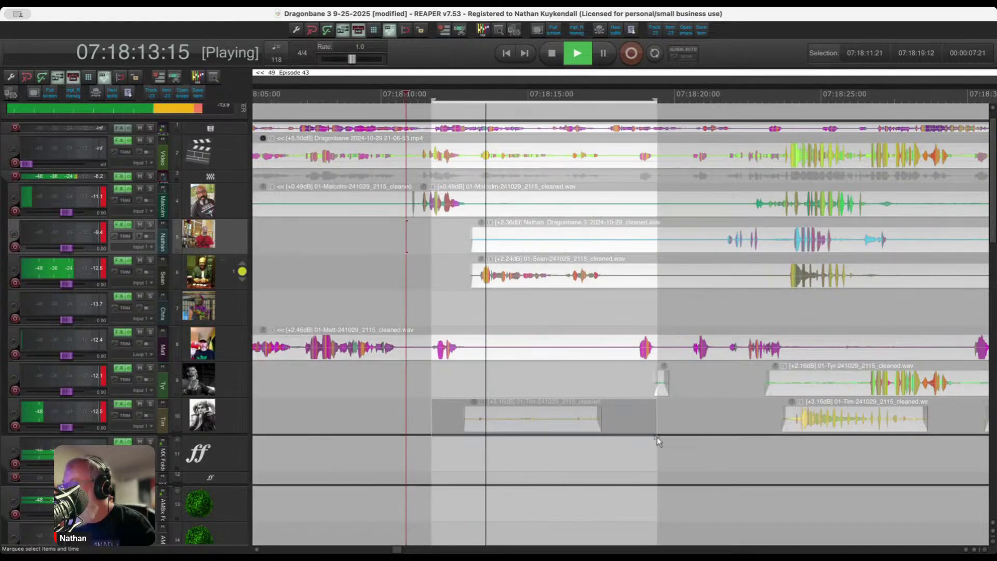
pyautogui.moveTo(613, 391); pyautogui.dragTo(862, 400)
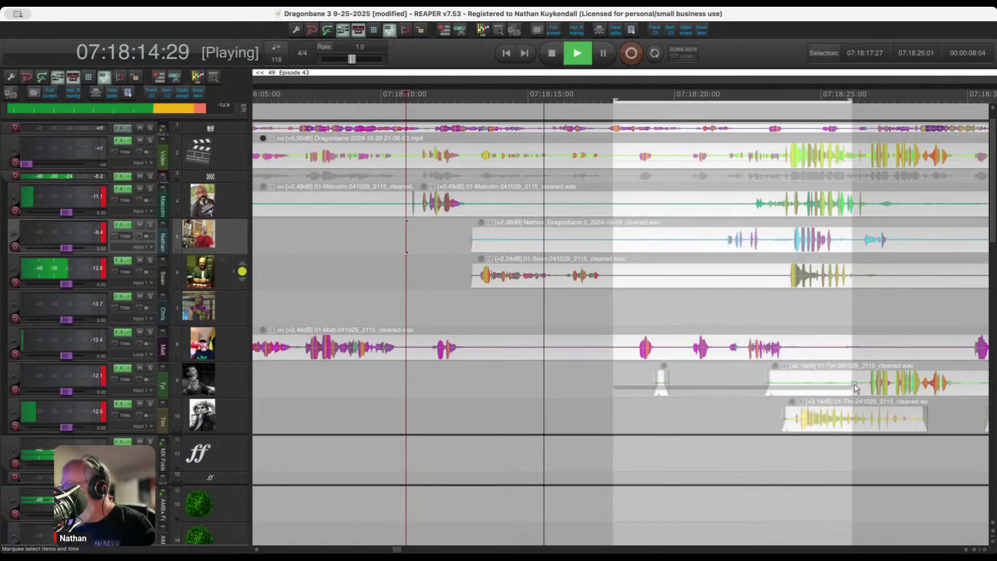
pyautogui.press('Delete')
# Delete the silent track 8 stretch from about 07:18:13 to 07:18:18 and the track 5 audio from 07:18:12:12 to 07:18:21:04.
pyautogui.scroll(1, 575, 299)
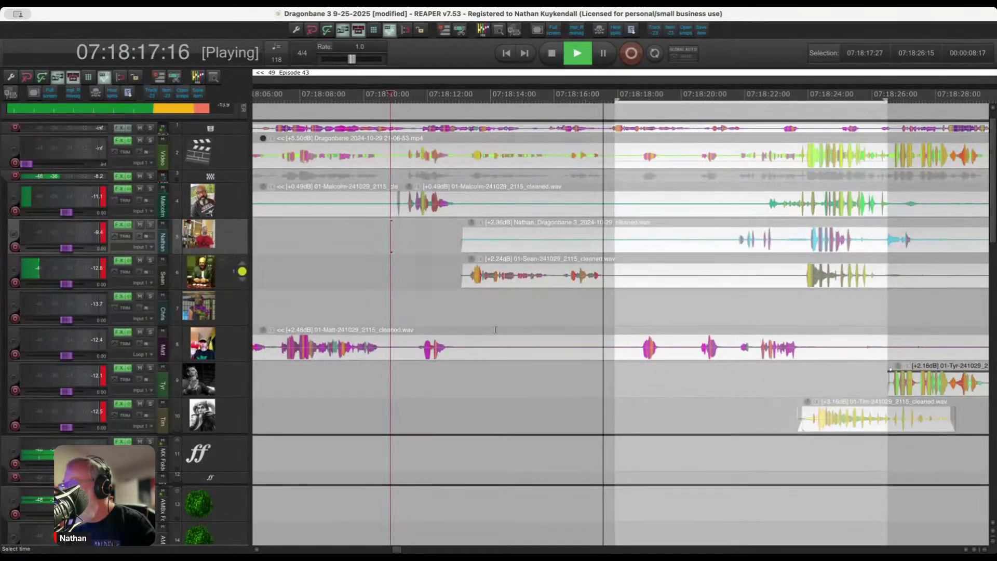
pyautogui.moveTo(468, 347); pyautogui.dragTo(616, 356)
pyautogui.press('Delete')
pyautogui.moveTo(441, 233); pyautogui.dragTo(719, 244)
pyautogui.press('Delete')
# Delete the quiet audio on tracks 5 and 6 between 07:18:28:22 and 07:18:51:02.
pyautogui.scroll(-4, 730, 294)
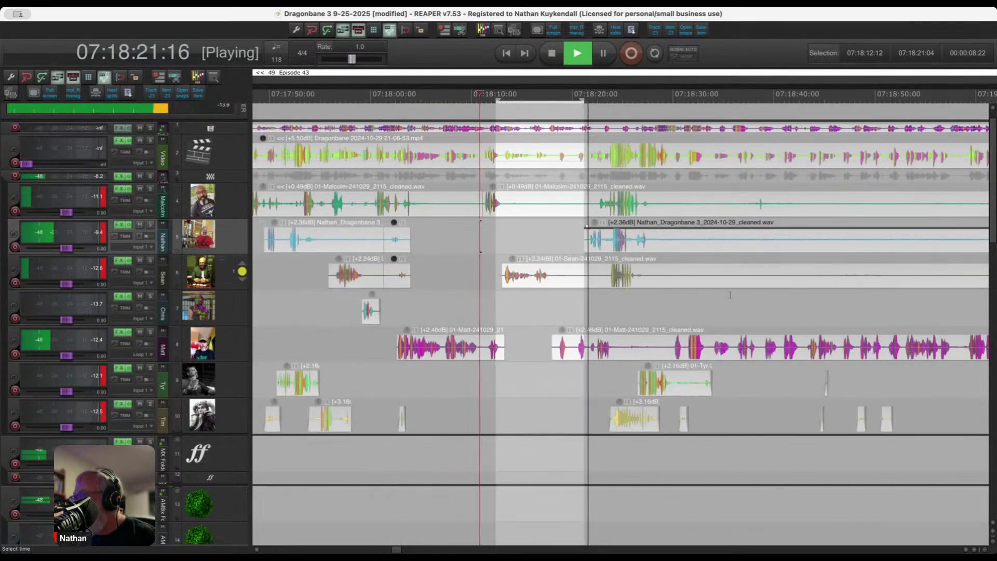
pyautogui.scroll(1, 688, 267)
pyautogui.scroll(1, 628, 253)
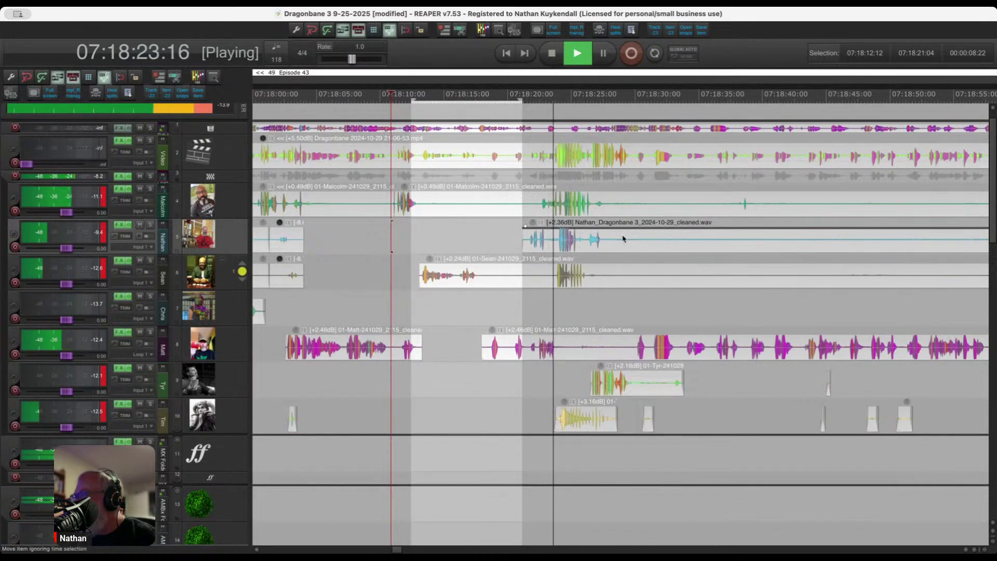
pyautogui.moveTo(618, 240); pyautogui.dragTo(903, 285)
pyautogui.press('Delete')
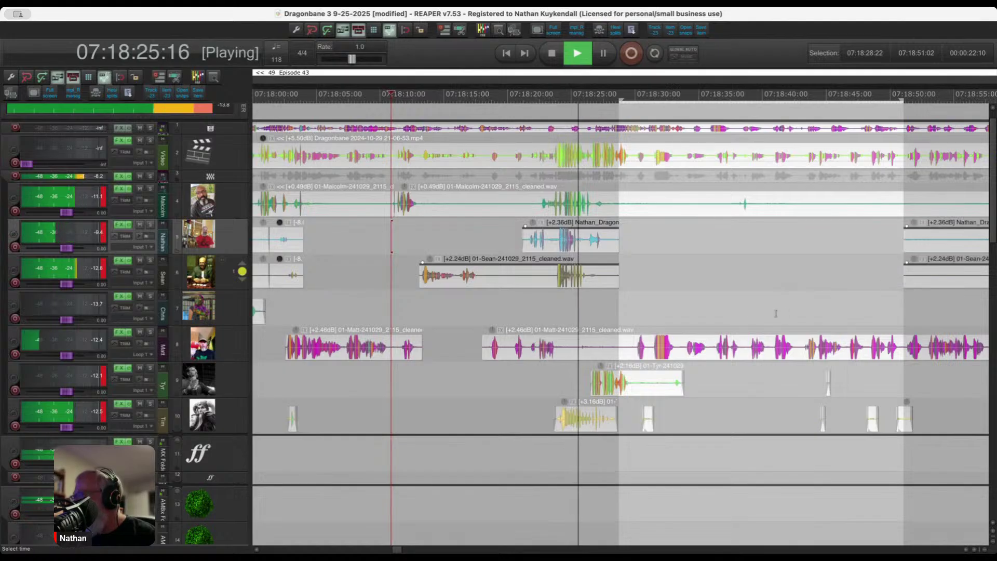
# Delete the track 8 audio from 07:18:24:03 to 07:18:29:02 and the audio on tracks 9 and 10 from 07:18:29:23 to 07:18:33:03.
pyautogui.scroll(2, 570, 348)
pyautogui.moveTo(557, 344); pyautogui.dragTo(640, 346)
pyautogui.press('Delete')
pyautogui.scroll(3, 618, 375)
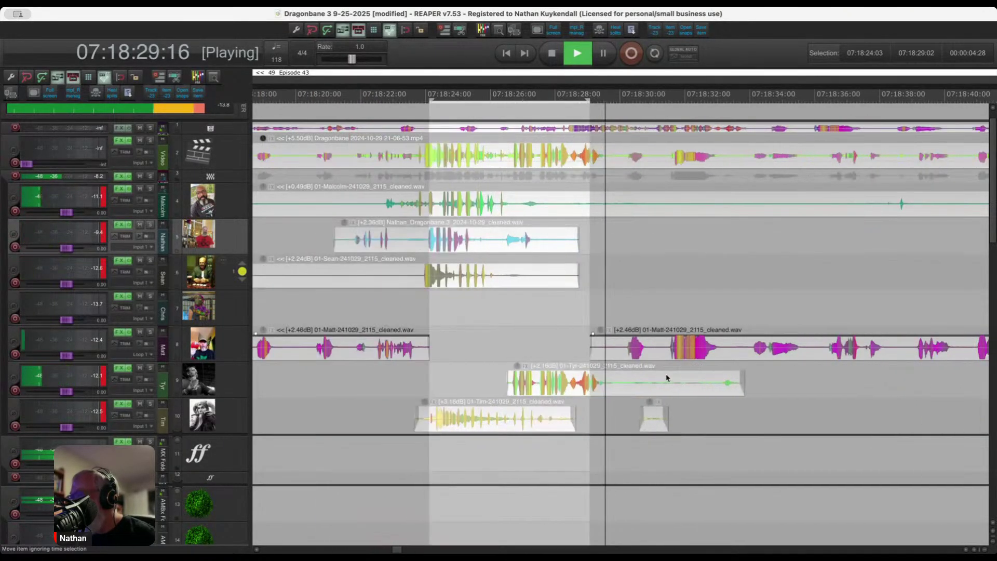
pyautogui.moveTo(593, 378); pyautogui.dragTo(742, 418)
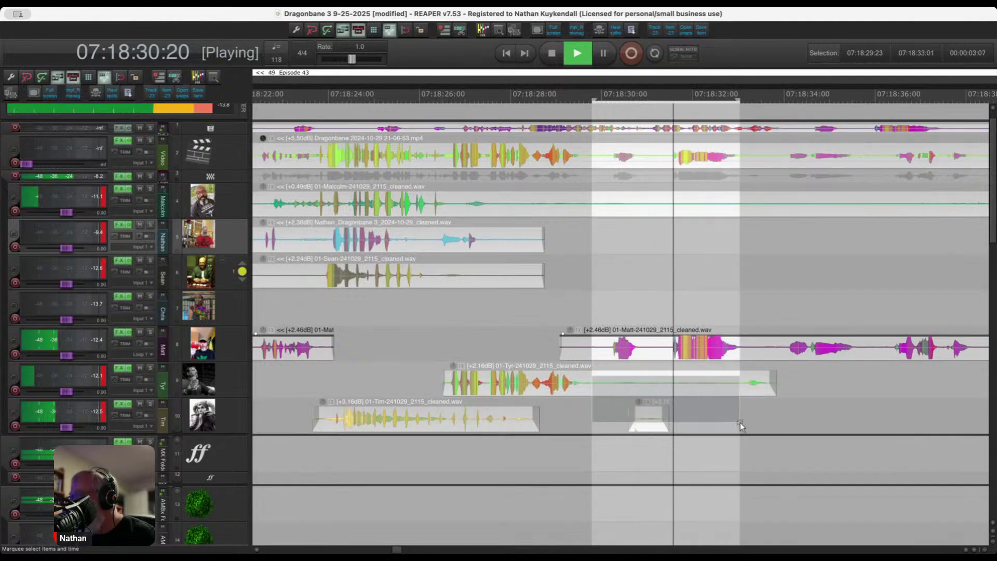
pyautogui.press('Delete')
# Delete the leftover track 9 fragment near 07:18:33 and the short clips on tracks 9 and 10 between 07:18:41:24 and 07:18:54:08.
pyautogui.scroll(-2, 715, 390)
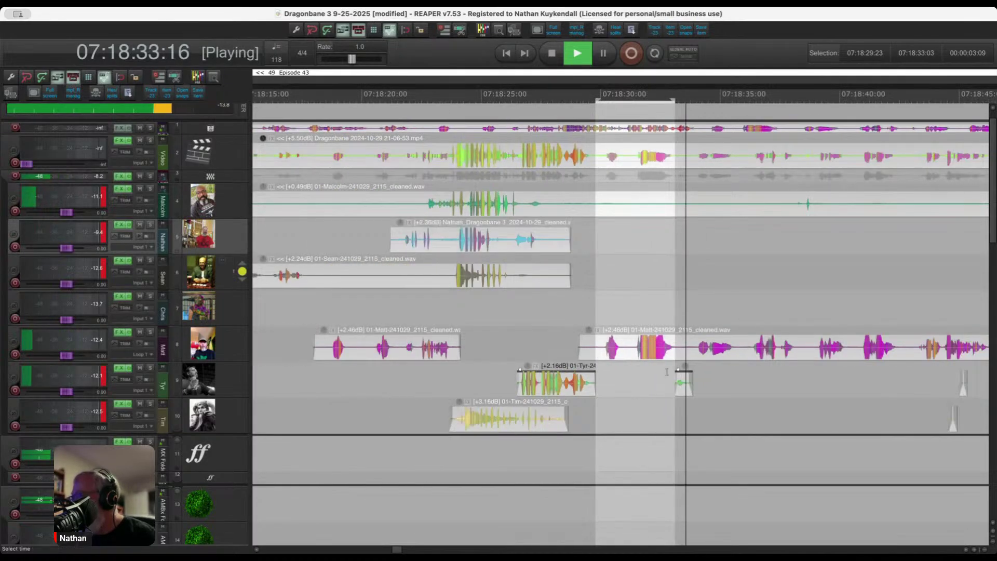
pyautogui.moveTo(641, 407); pyautogui.dragTo(812, 407)
pyautogui.scroll(-2, 615, 289)
pyautogui.scroll(2, 614, 288)
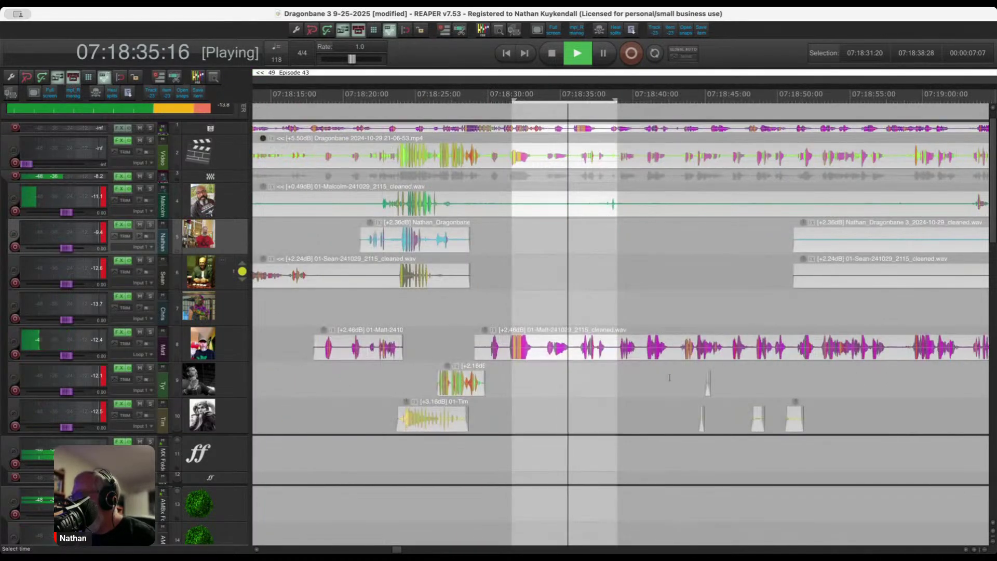
pyautogui.moveTo(659, 383); pyautogui.dragTo(839, 418)
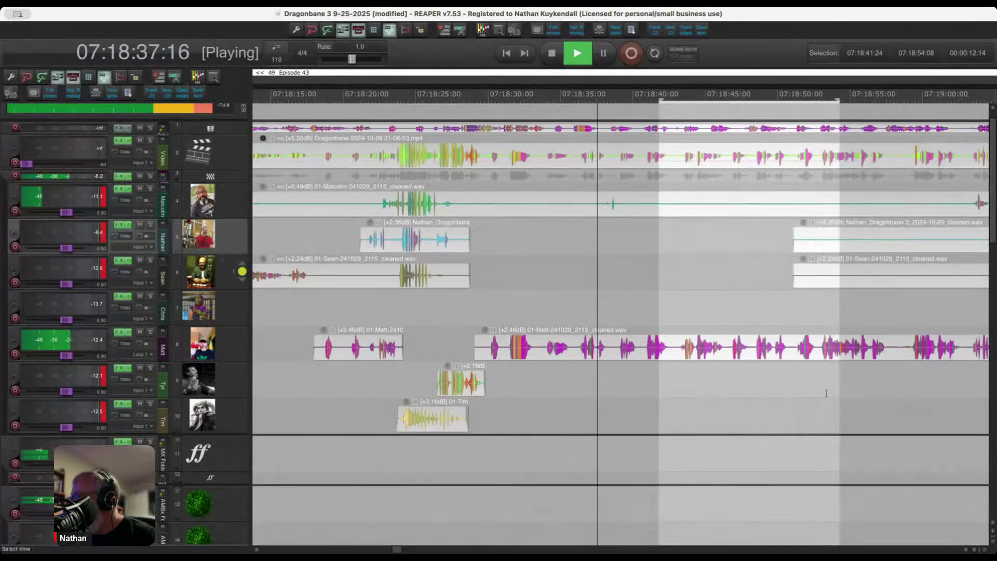
# Delete the silent audio on tracks 5 and 6 between 07:18:48:03 and 07:19:38:28.
pyautogui.scroll(-2, 839, 418)
pyautogui.moveTo(655, 241); pyautogui.dragTo(883, 283)
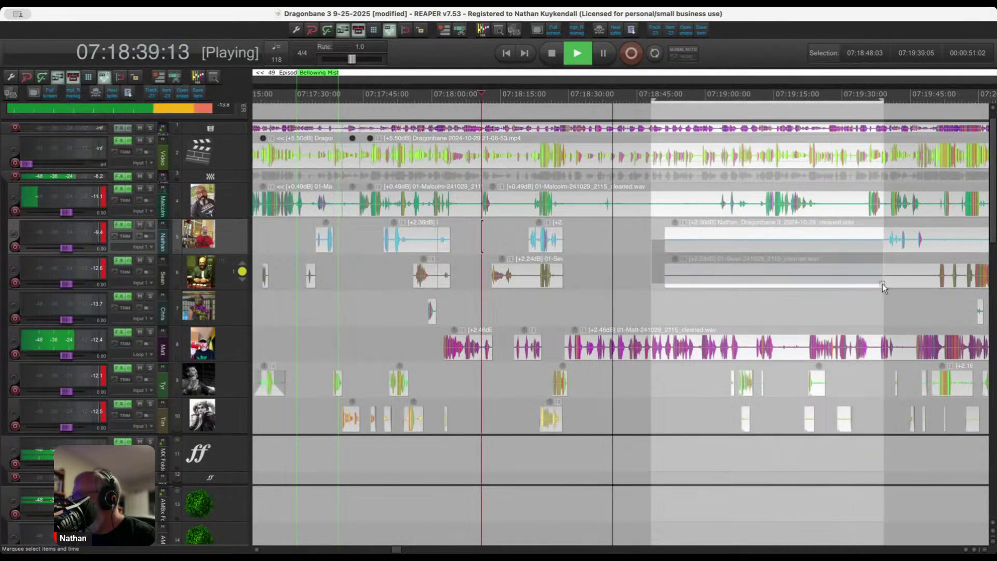
pyautogui.press('Delete')
# Delete the quiet track 4 audio between 07:18:34:01 and 07:19:01:29.
pyautogui.scroll(-2, 751, 279)
pyautogui.scroll(3, 752, 280)
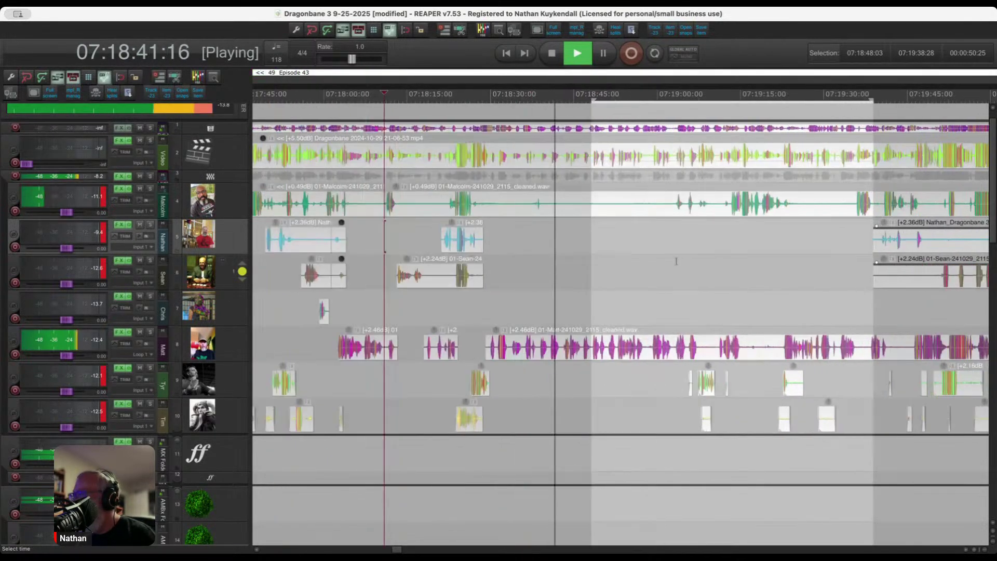
pyautogui.scroll(1, 516, 218)
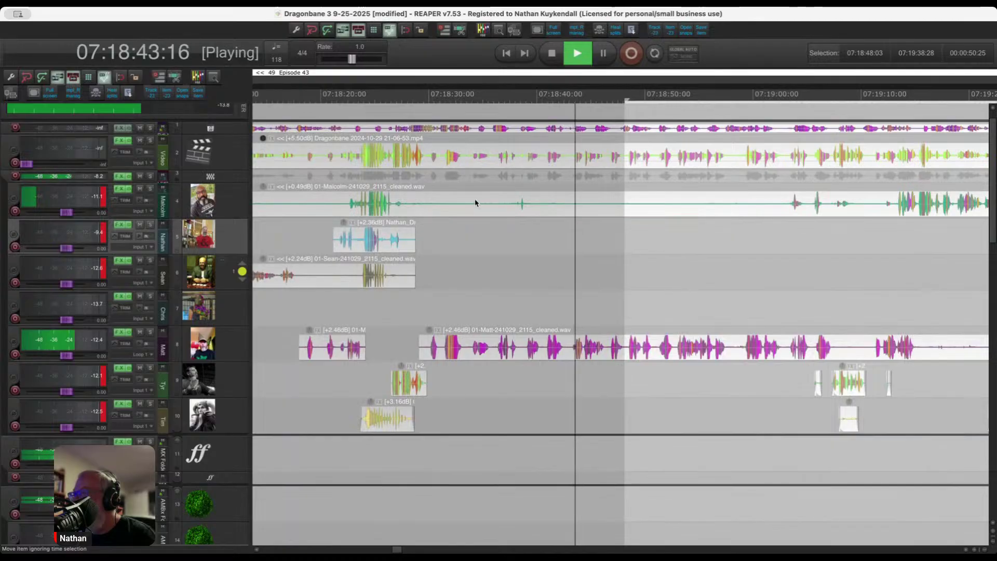
pyautogui.moveTo(473, 203); pyautogui.dragTo(772, 210)
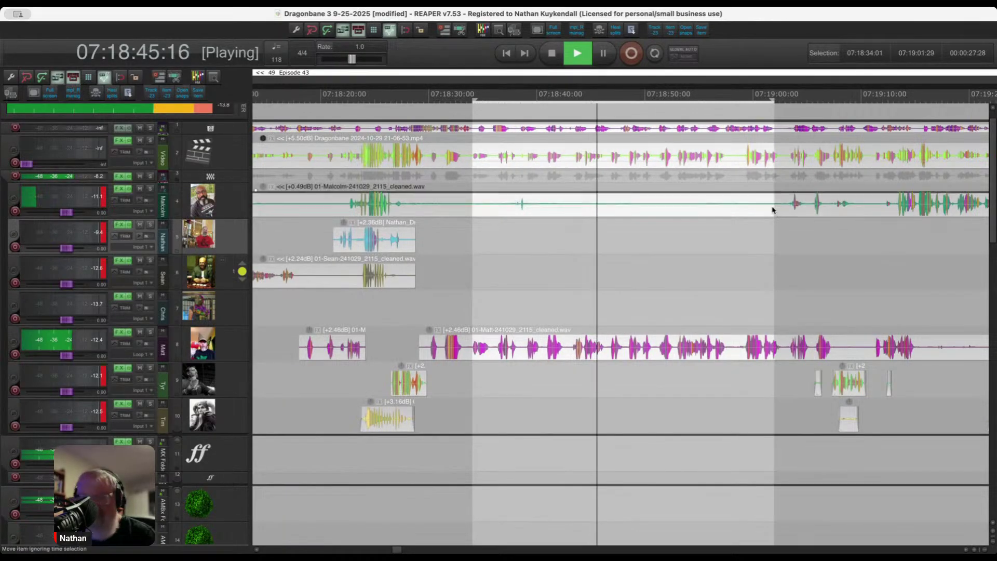
pyautogui.press('Delete')
pyautogui.scroll(-3, 784, 249)
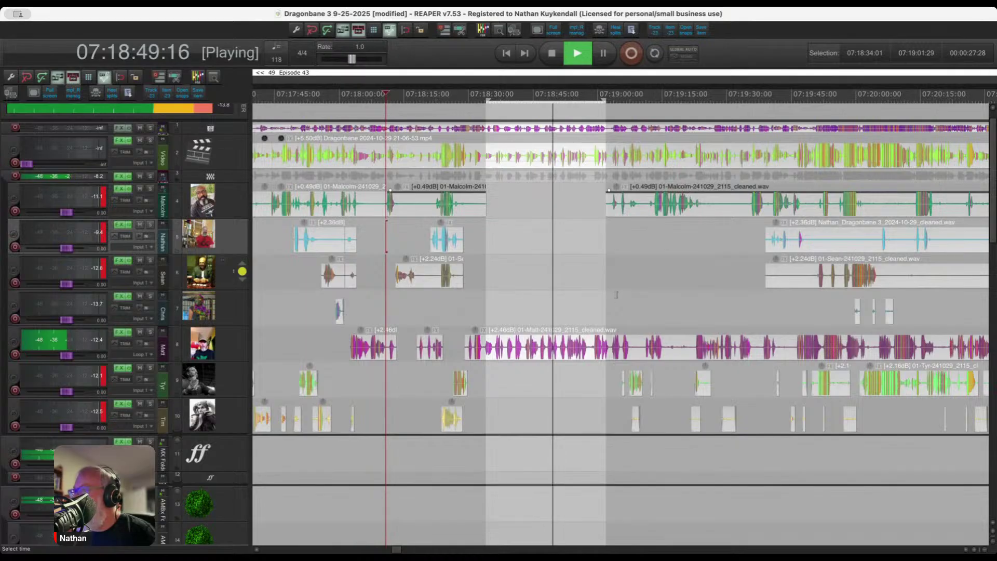
pyautogui.scroll(-1, 564, 308)
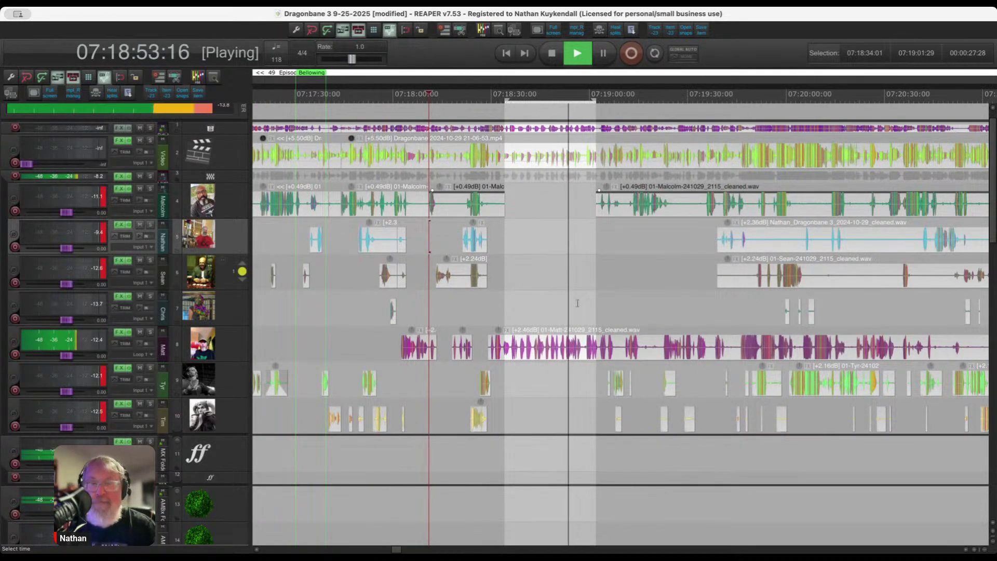
pyautogui.scroll(1, 577, 303)
pyautogui.scroll(3, 605, 414)
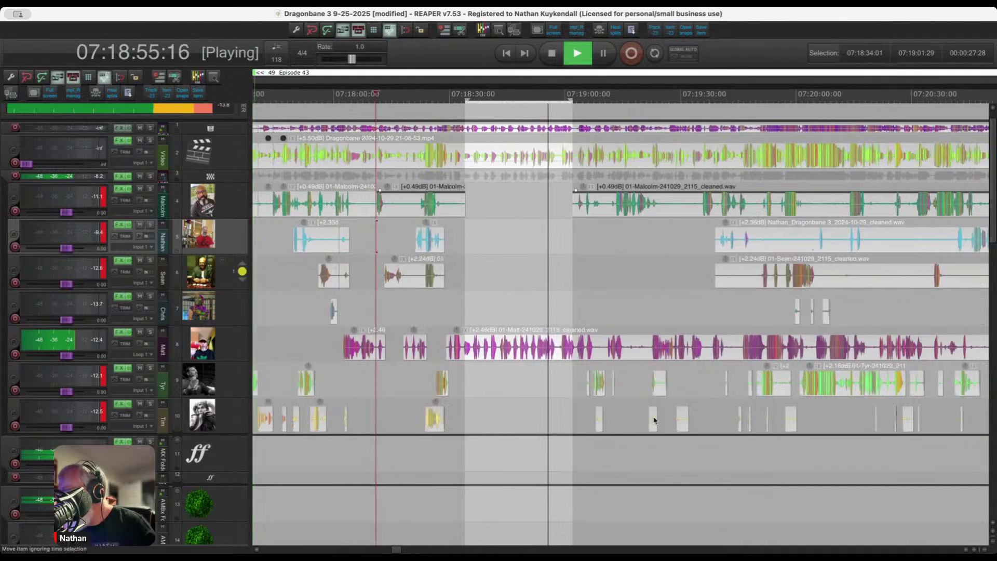
pyautogui.scroll(5, 414, 377)
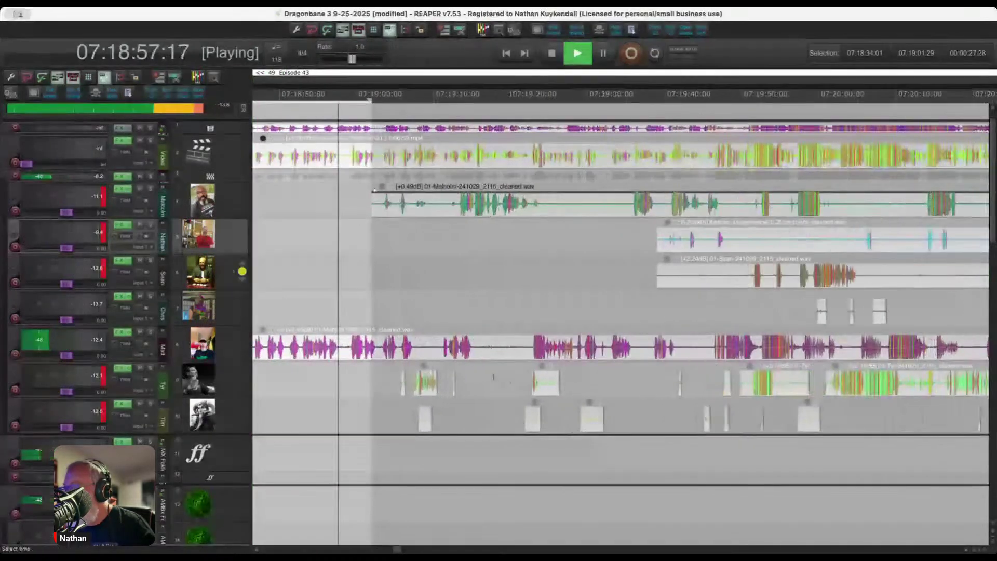
# Delete the quiet start of the track 4 clip, from about 07:19:02 up to 07:19:11:24.
pyautogui.scroll(-4, 435, 366)
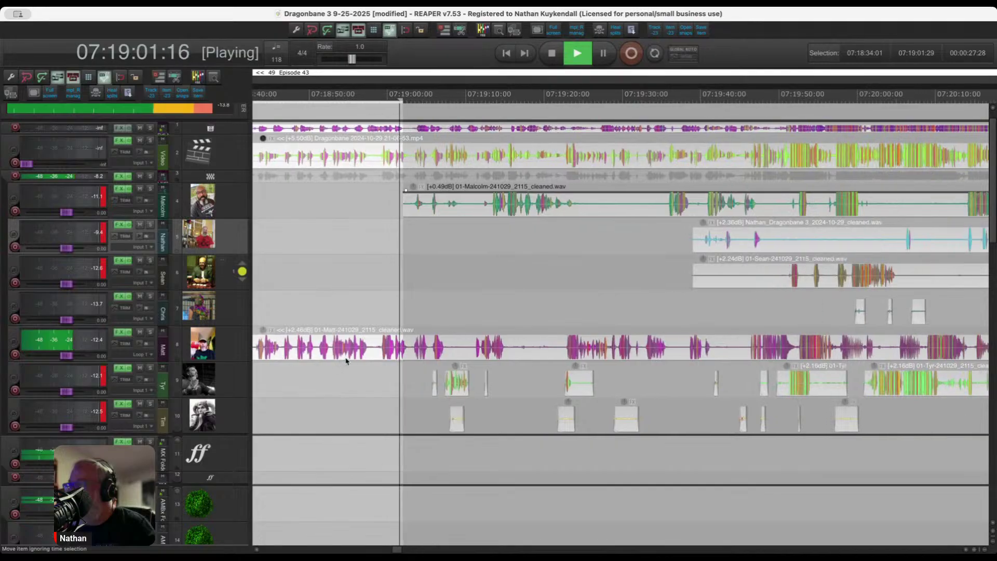
pyautogui.scroll(3, 357, 358)
pyautogui.scroll(3, 410, 359)
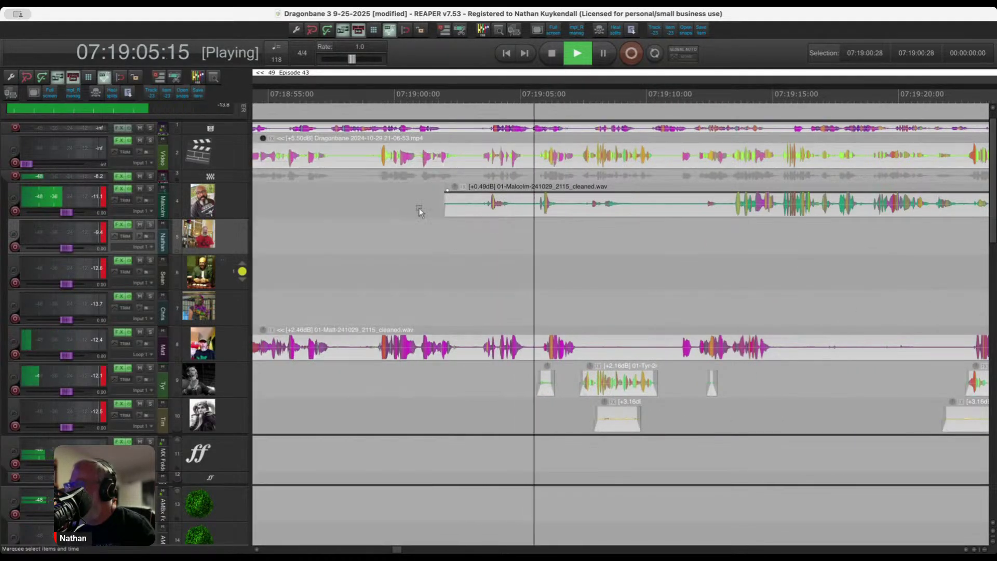
pyautogui.moveTo(419, 209); pyautogui.dragTo(692, 216)
pyautogui.press('Delete')
pyautogui.press('Delete')
# Delete the short track 9 clips near 07:19:05 and 07:19:12, and the track 10 clip between 07:19:07:01 and 07:19:11:02.
pyautogui.scroll(4, 611, 217)
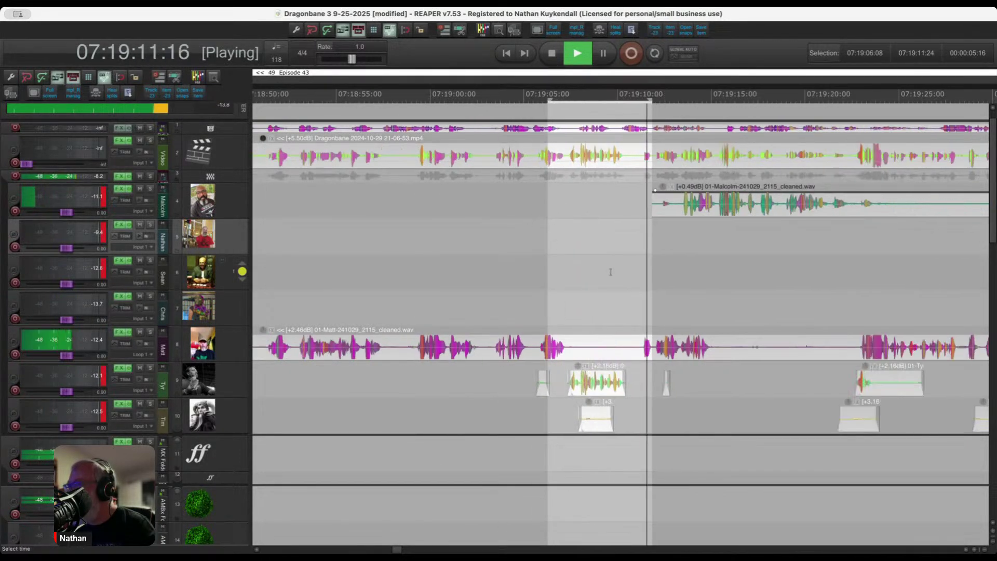
pyautogui.moveTo(668, 402); pyautogui.dragTo(767, 401)
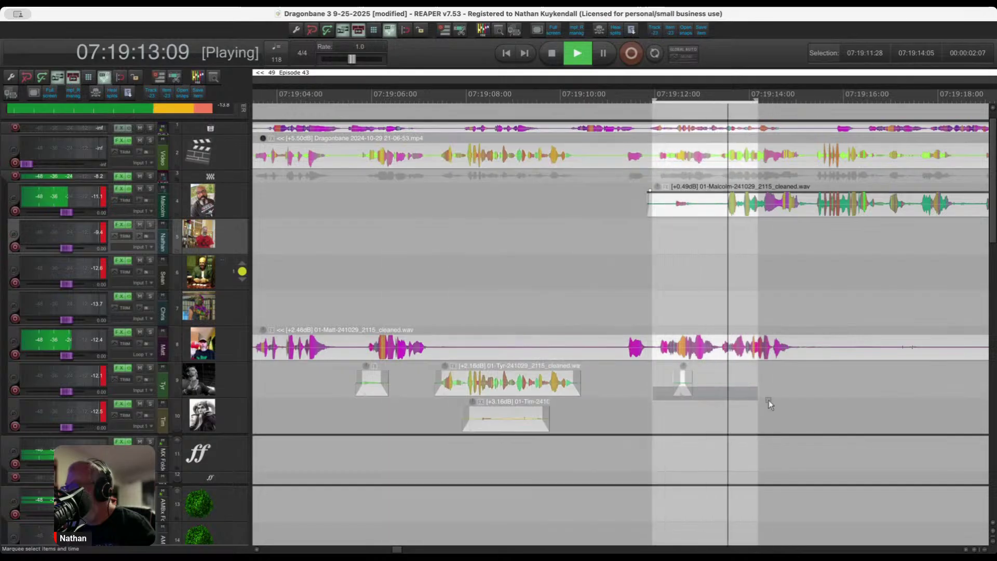
pyautogui.press('Delete')
pyautogui.moveTo(419, 402); pyautogui.dragTo(612, 402)
pyautogui.press('Delete')
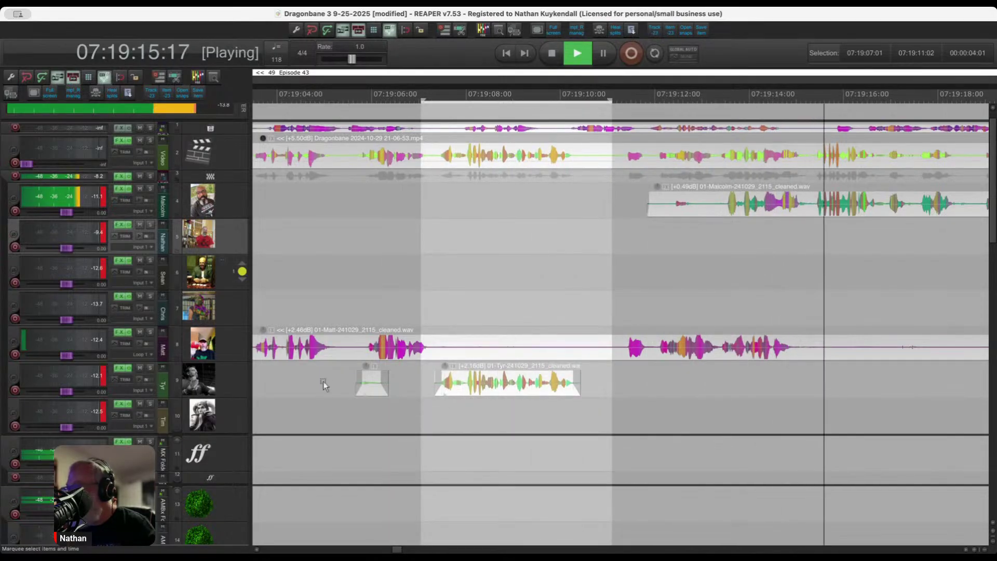
pyautogui.moveTo(323, 385); pyautogui.dragTo(414, 387)
pyautogui.press('Delete')
# Replay from about 07:19:12 and delete the silent track 8 audio from 07:19:15:18 to 07:19:22:12.
pyautogui.scroll(-4, 673, 293)
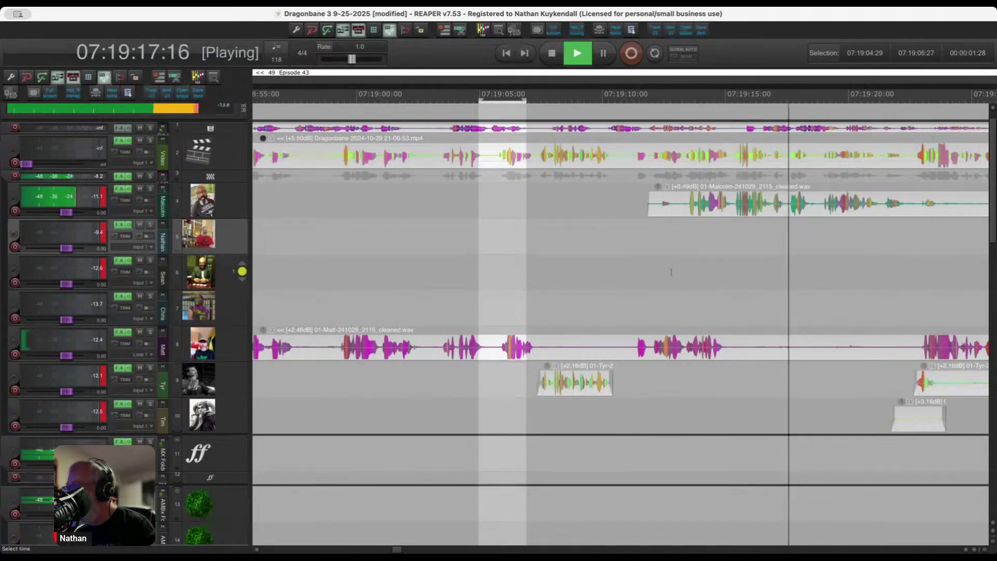
pyautogui.click(671, 271)
pyautogui.scroll(-4, 664, 281)
pyautogui.scroll(4, 663, 286)
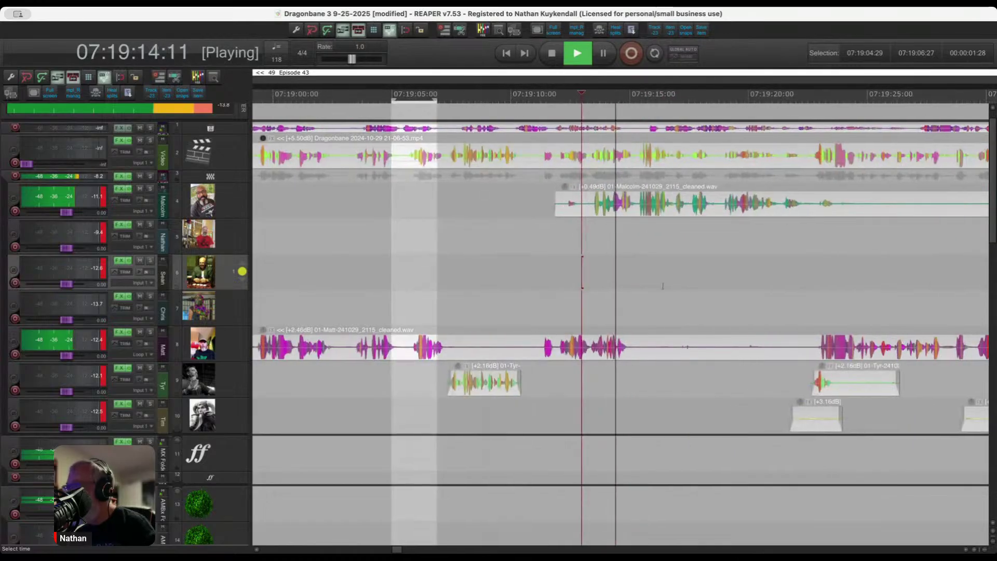
pyautogui.scroll(3, 662, 285)
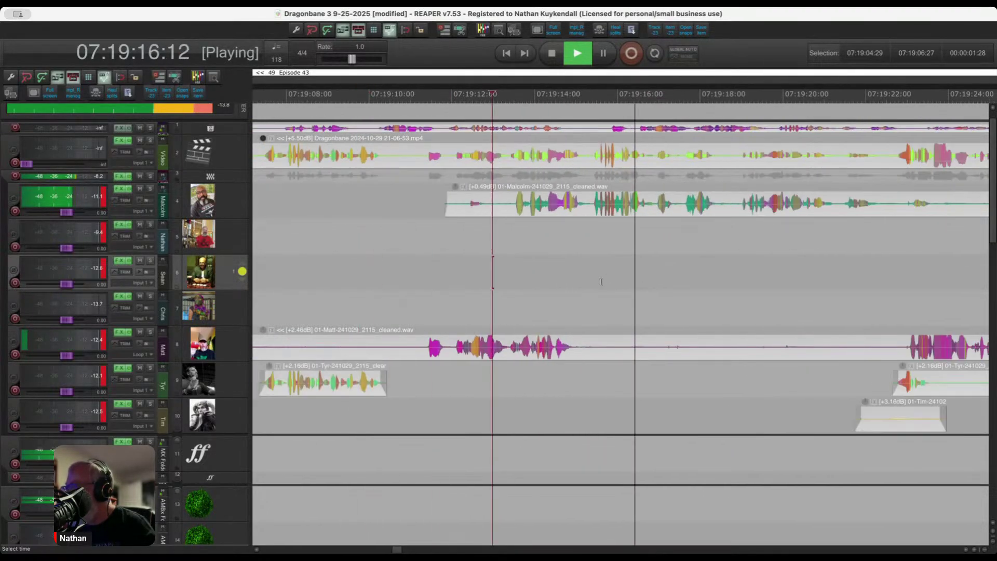
pyautogui.scroll(-4, 618, 296)
pyautogui.moveTo(599, 340); pyautogui.dragTo(732, 358)
pyautogui.press('Delete')
# Delete the track 10 clips between 07:19:18:24 and 07:19:34:28 and the track 9 clip's quiet tail from 07:19:23:25 to 07:19:28:11.
pyautogui.hscroll(3, 578, 364)
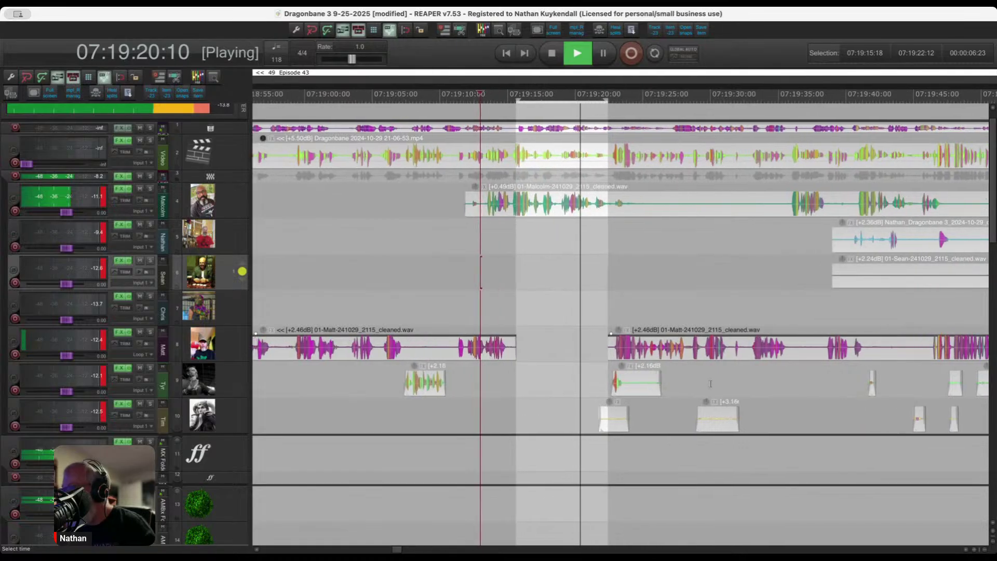
pyautogui.moveTo(512, 414); pyautogui.dragTo(799, 436)
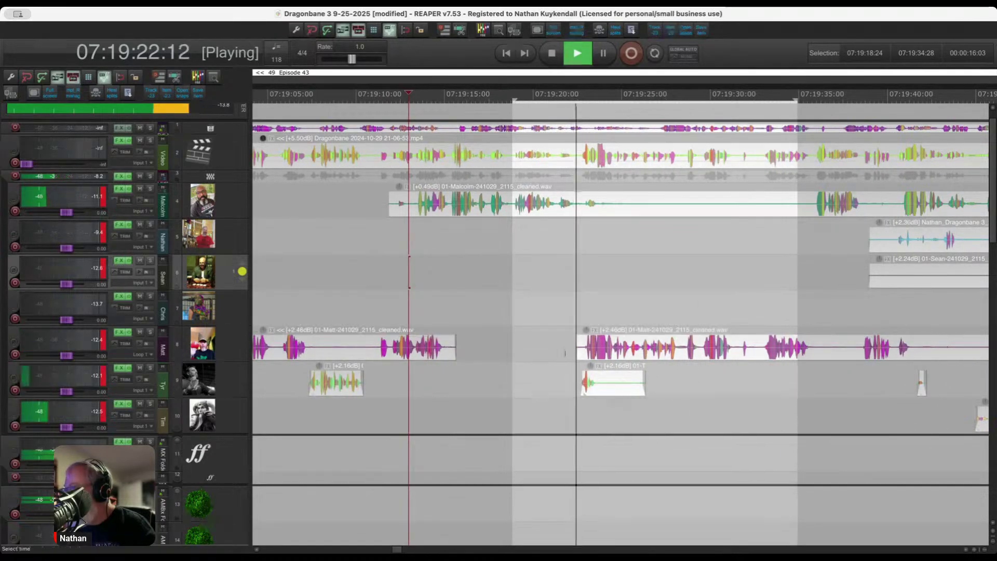
pyautogui.press('Delete')
pyautogui.scroll(3, 644, 364)
pyautogui.click(543, 382)
pyautogui.moveTo(523, 384); pyautogui.dragTo(658, 388)
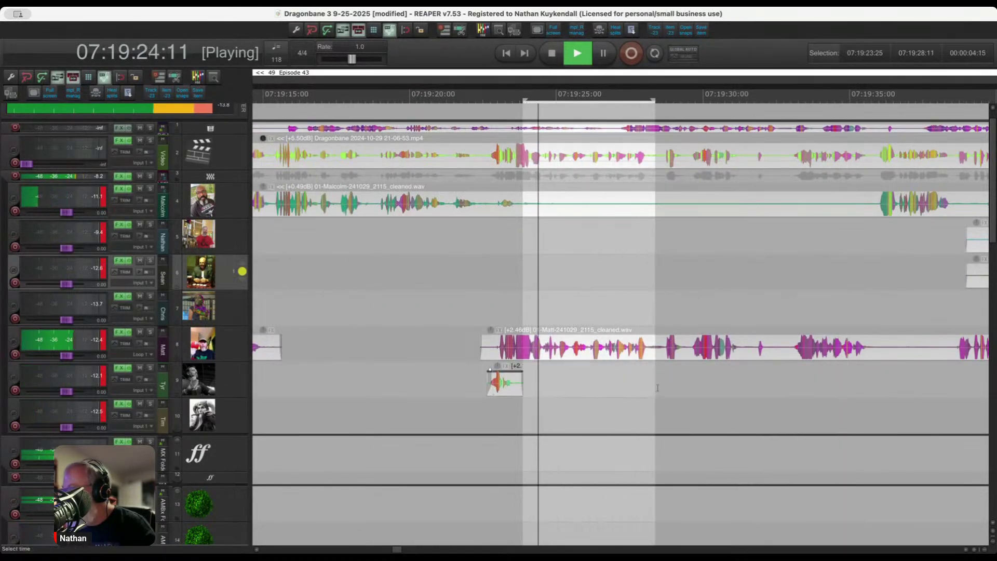
# Delete the silent track 4 audio from 07:19:24:16 to 07:19:35:19.
pyautogui.scroll(-4, 560, 297)
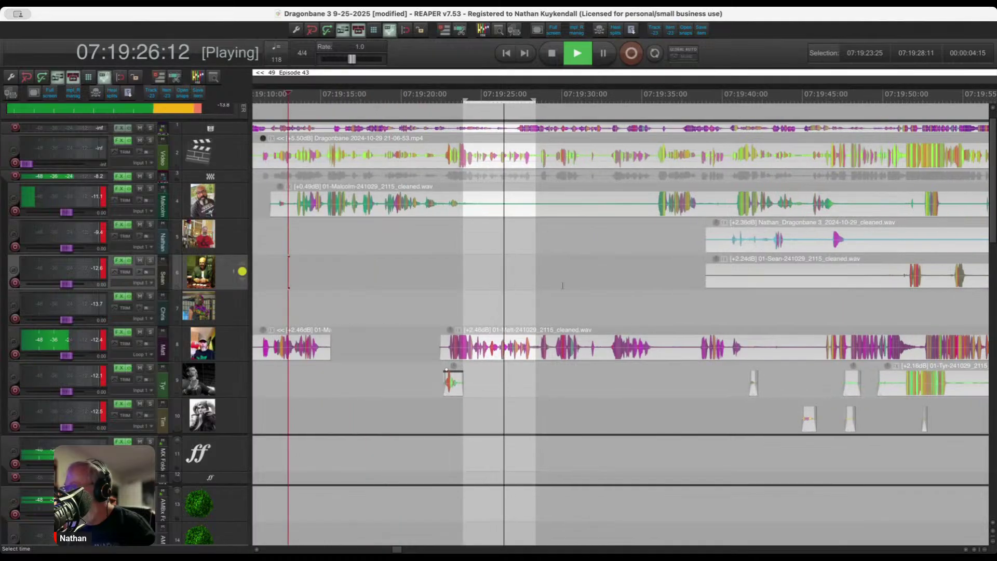
pyautogui.scroll(3, 501, 244)
pyautogui.moveTo(447, 203); pyautogui.dragTo(792, 212)
pyautogui.press('Delete')
# Delete the silent track 6 audio from 07:19:37:13 to 07:19:51:01.
pyautogui.scroll(-4, 632, 278)
pyautogui.scroll(3, 632, 278)
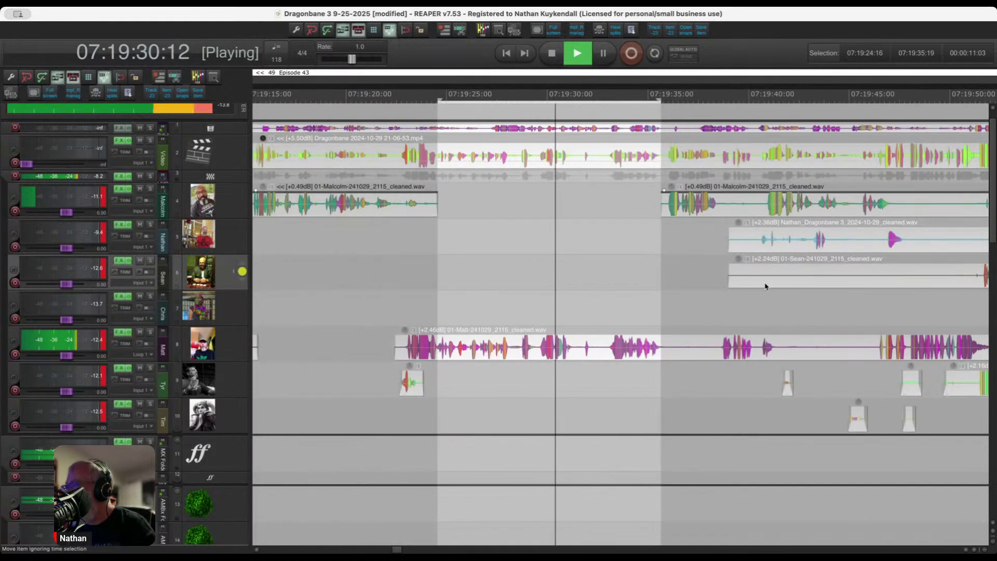
pyautogui.moveTo(625, 275); pyautogui.dragTo(888, 283)
pyautogui.press('Delete')
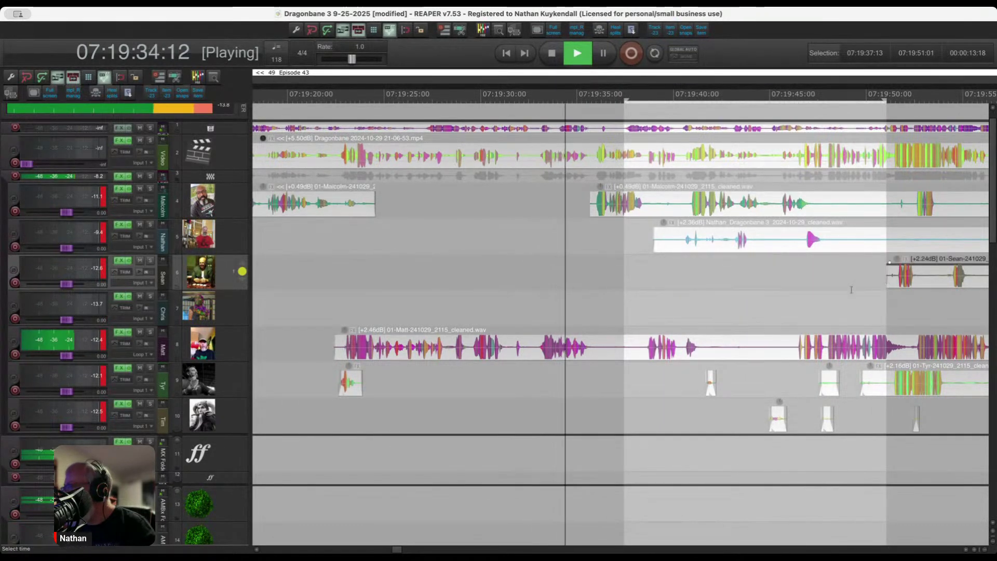
# Listen through the section after 07:19:36 and delete the silent track 8 audio from 07:19:41:22 to 07:19:46:04.
pyautogui.scroll(2, 698, 300)
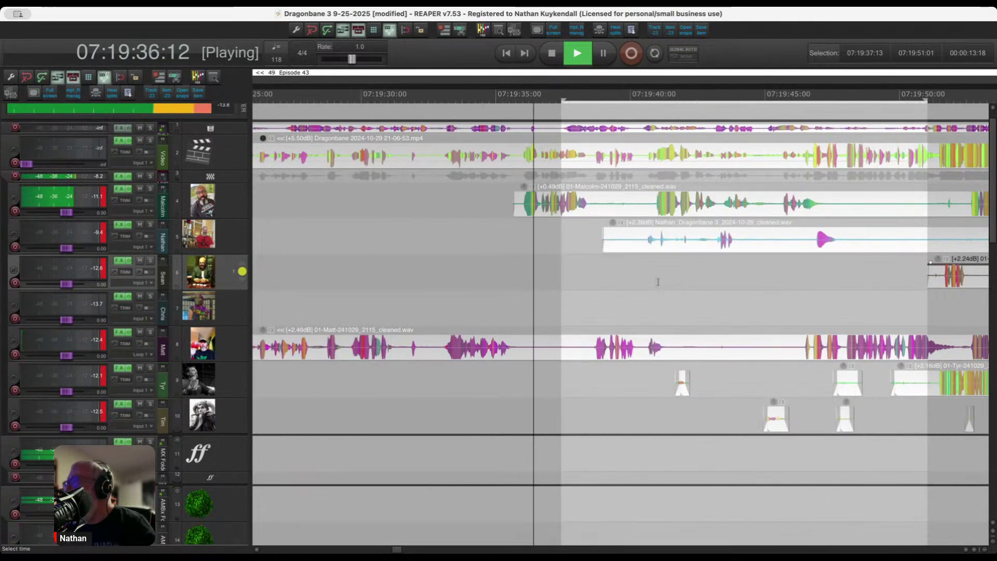
pyautogui.scroll(-3, 592, 306)
pyautogui.scroll(4, 597, 304)
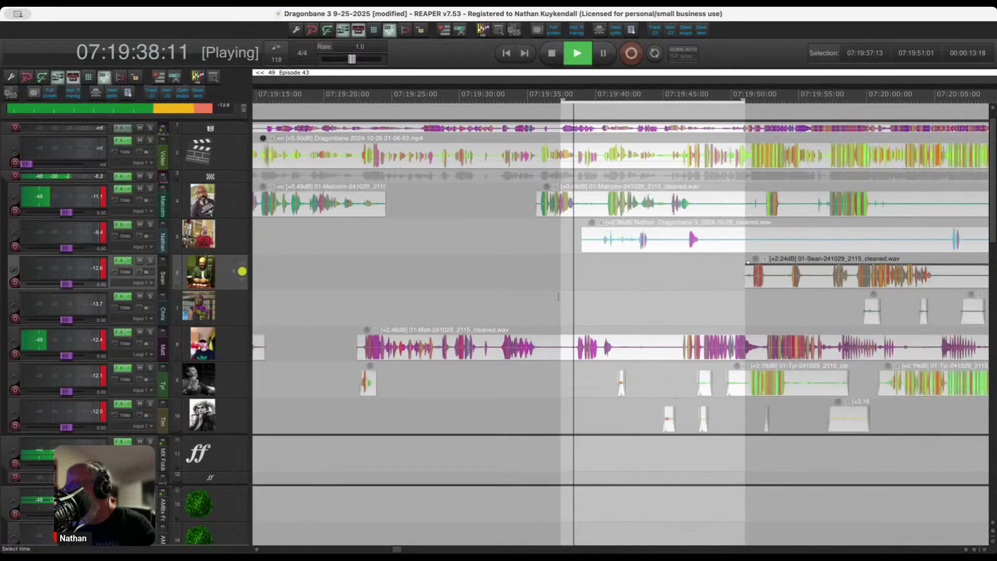
pyautogui.scroll(2, 604, 302)
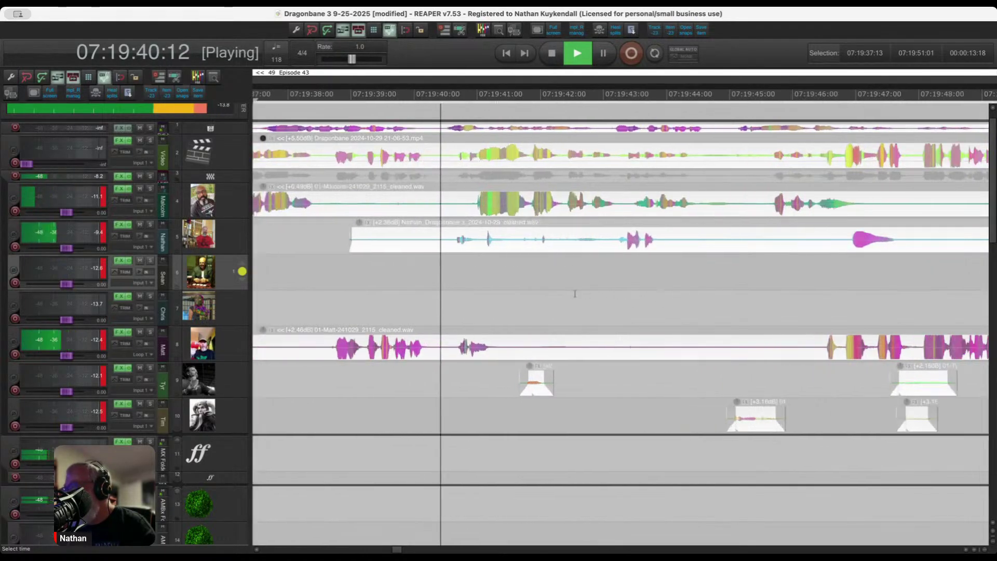
pyautogui.scroll(-2, 540, 293)
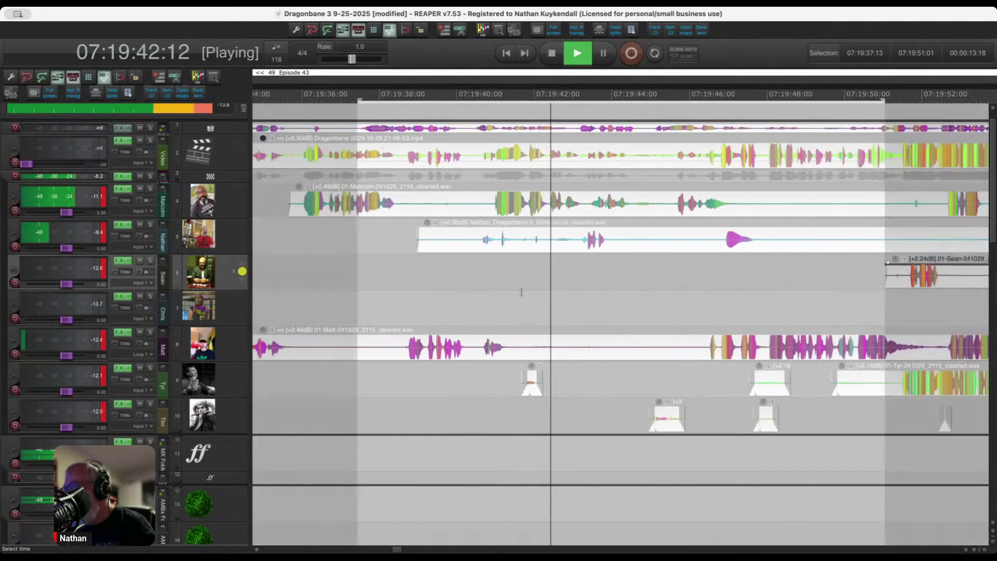
pyautogui.scroll(-3, 533, 341)
pyautogui.moveTo(574, 366); pyautogui.dragTo(670, 366)
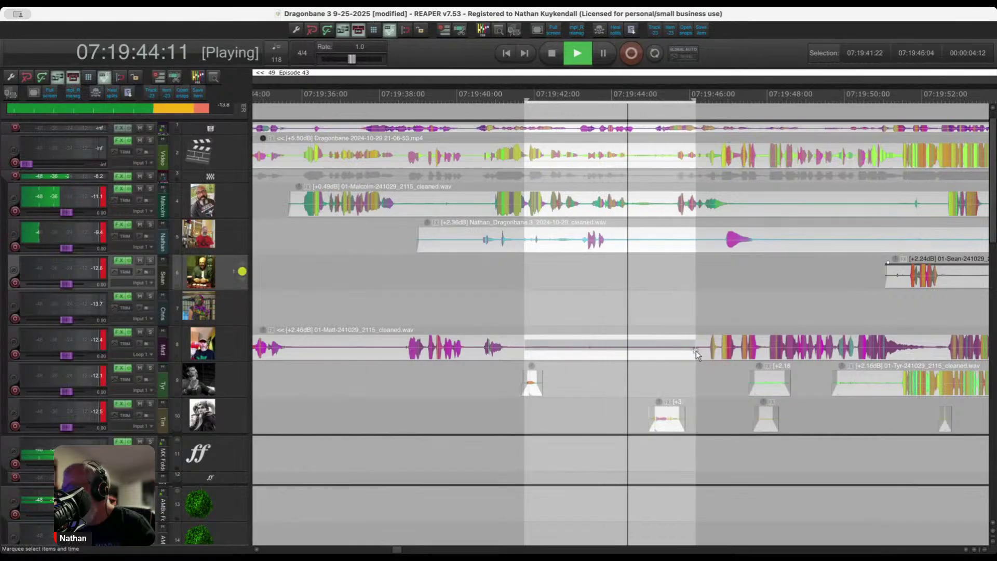
pyautogui.press('Delete')
# Delete the quiet audio on tracks 9 and 10 between 07:19:44:18 and 07:19:51:07.
pyautogui.scroll(3, 663, 366)
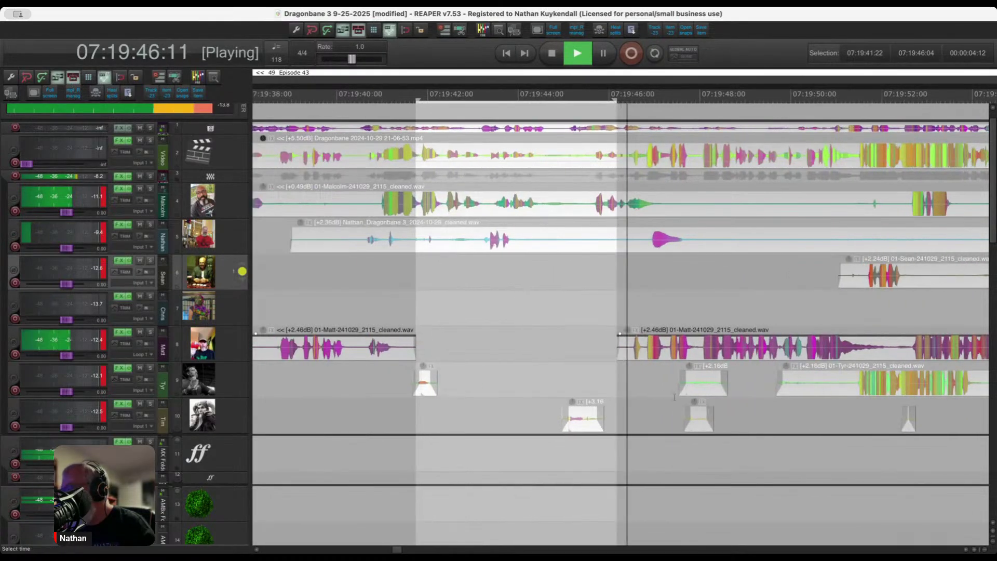
pyautogui.moveTo(547, 410); pyautogui.dragTo(846, 434)
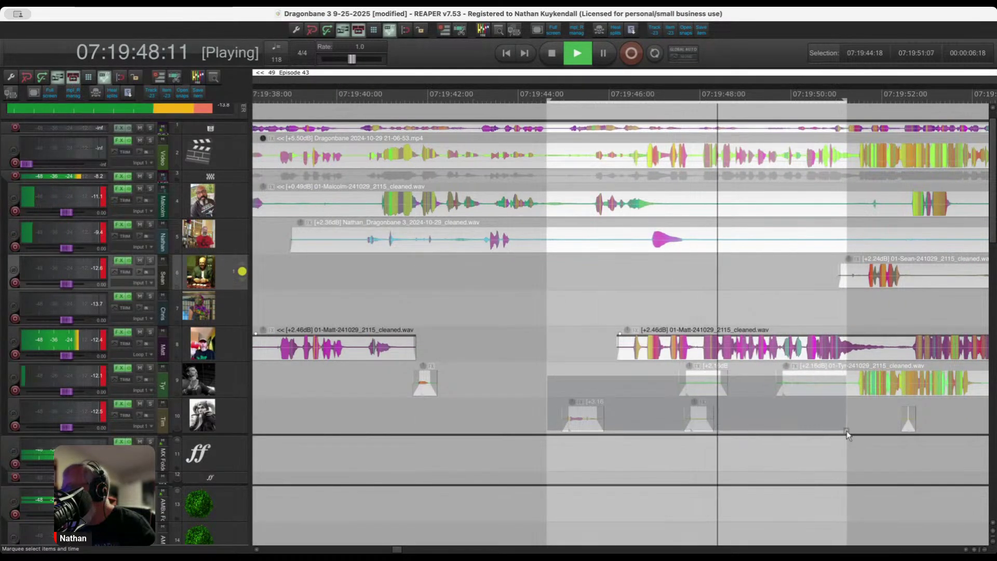
pyautogui.press('Delete')
# Delete the audio on tracks 9 and 10 from 07:19:54:13 to 07:20:00:22 and the small track 10 fragment near 07:19:52.
pyautogui.scroll(-4, 782, 398)
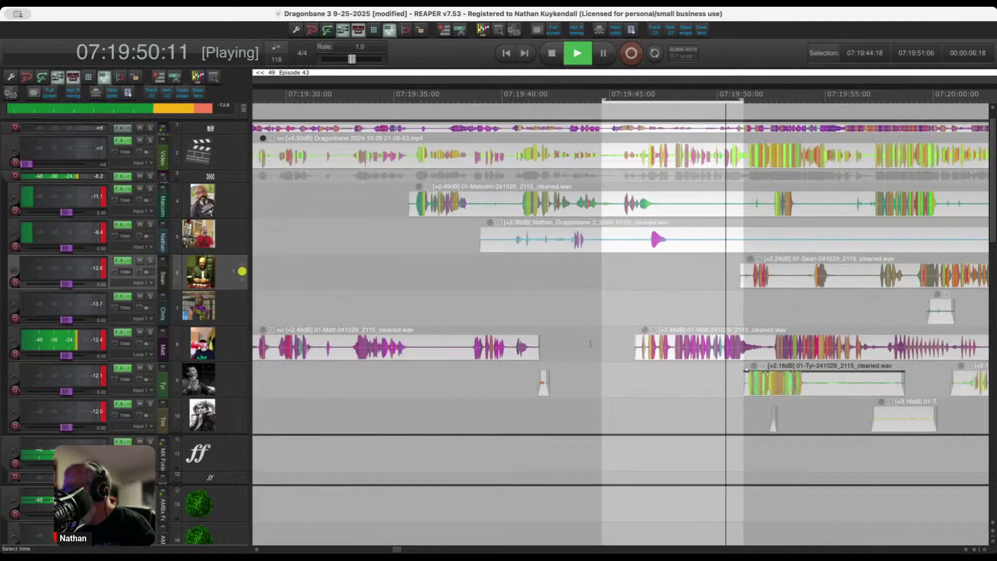
pyautogui.scroll(2, 759, 394)
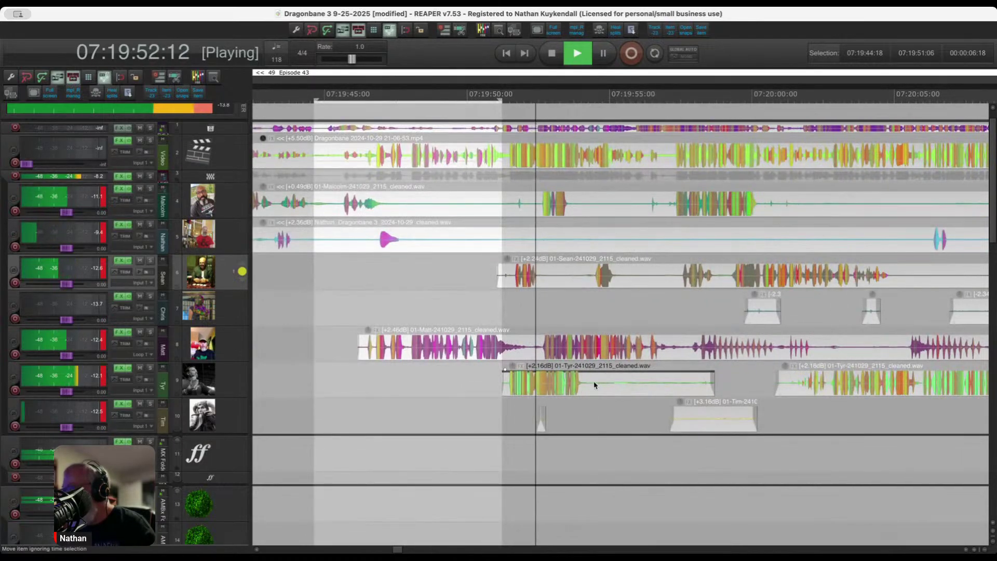
pyautogui.moveTo(595, 383); pyautogui.dragTo(774, 414)
pyautogui.press('Delete')
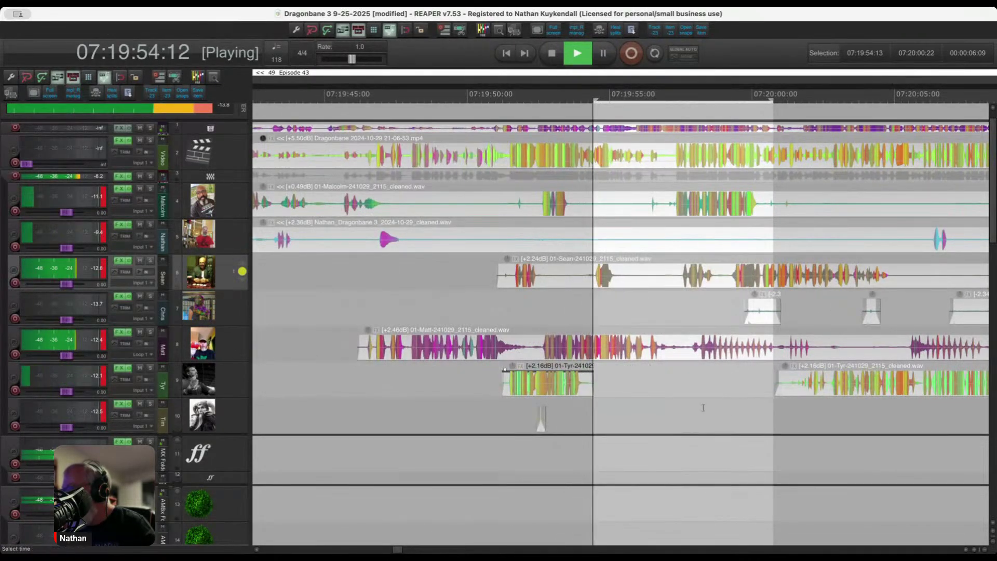
pyautogui.moveTo(505, 413); pyautogui.dragTo(642, 400)
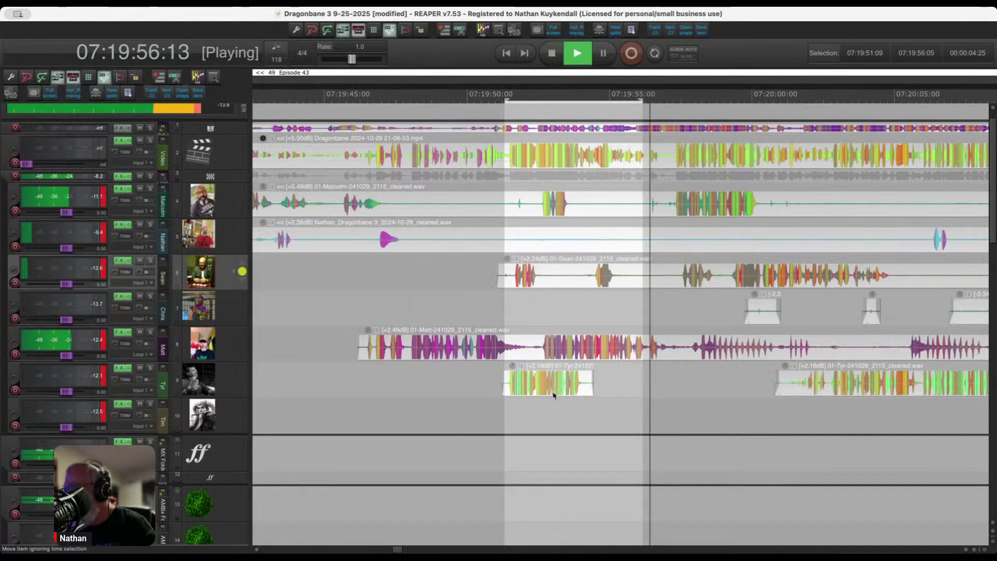
# Lower the volume of the track 9 clip near 07:19:52 to about -8.7 dB and the track 8 clip to -1.63 dB.
pyautogui.click(553, 396)
pyautogui.click(606, 357)
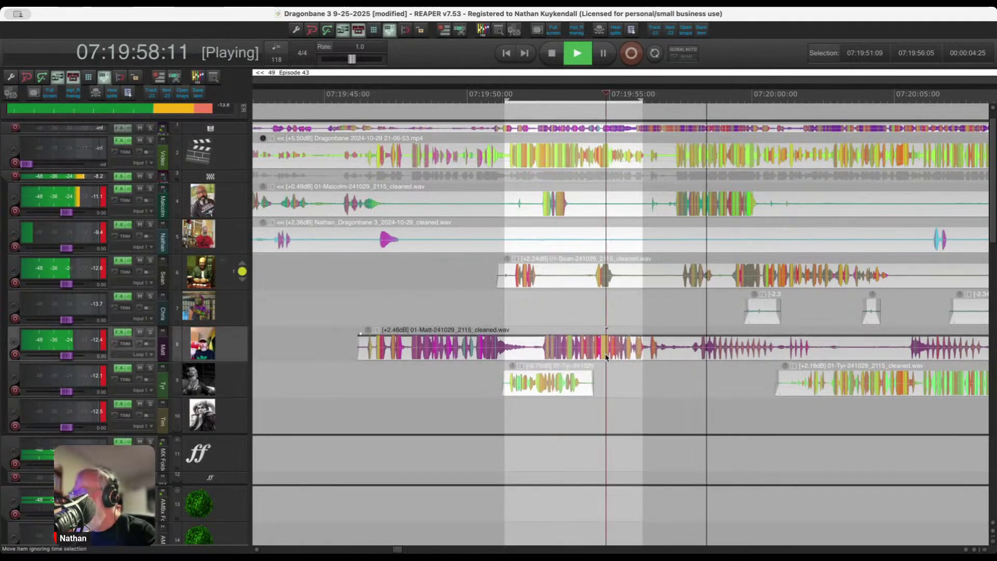
# Delete the track 7 clips between 07:19:58:15 and 07:20:10:13 and the silent track 6 audio from 07:20:06:06 to 07:20:23:00.
pyautogui.scroll(-3, 611, 353)
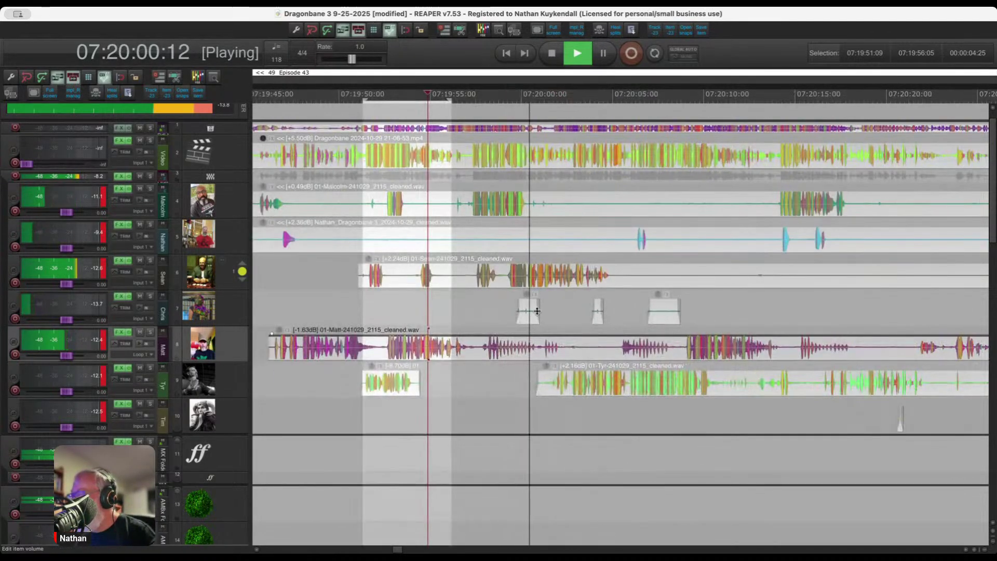
pyautogui.moveTo(493, 312); pyautogui.dragTo(712, 312)
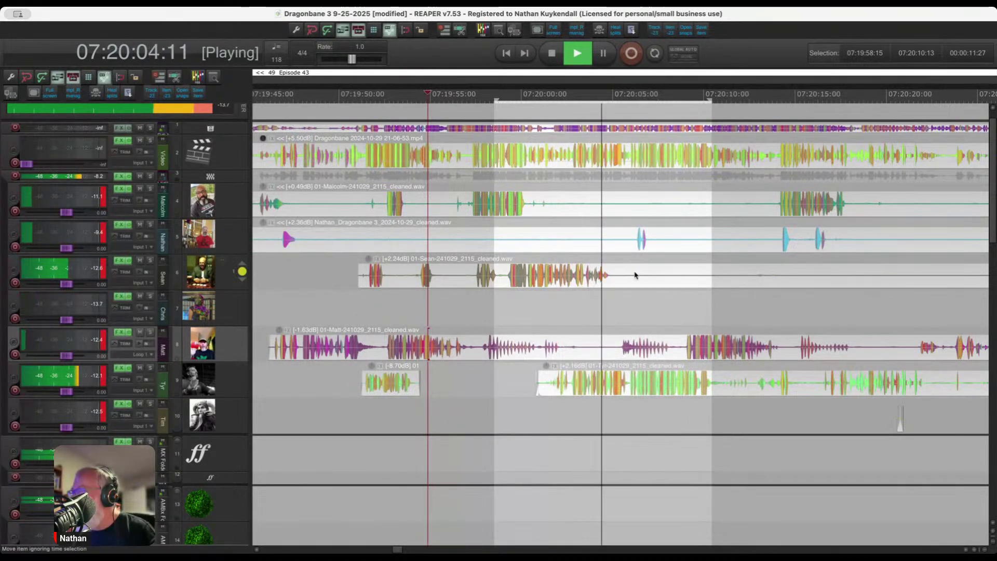
pyautogui.moveTo(636, 275); pyautogui.dragTo(940, 282)
pyautogui.press('Delete')
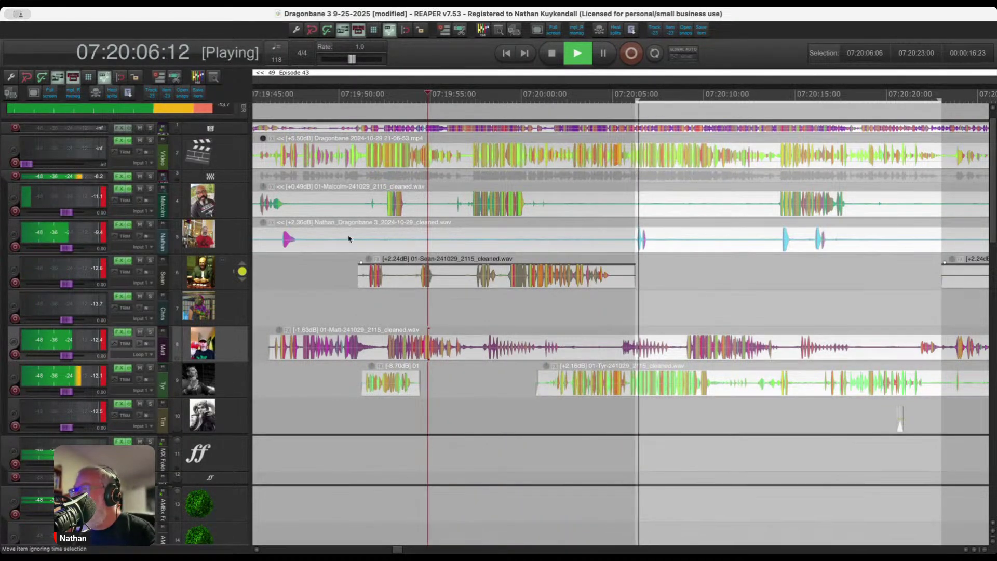
# Delete the silent track 5 audio from about 07:19:48 to 07:20:05 and from 07:20:07:17 to 07:20:13:16.
pyautogui.moveTo(312, 239); pyautogui.dragTo(769, 238)
pyautogui.press('Delete')
pyautogui.press('Delete')
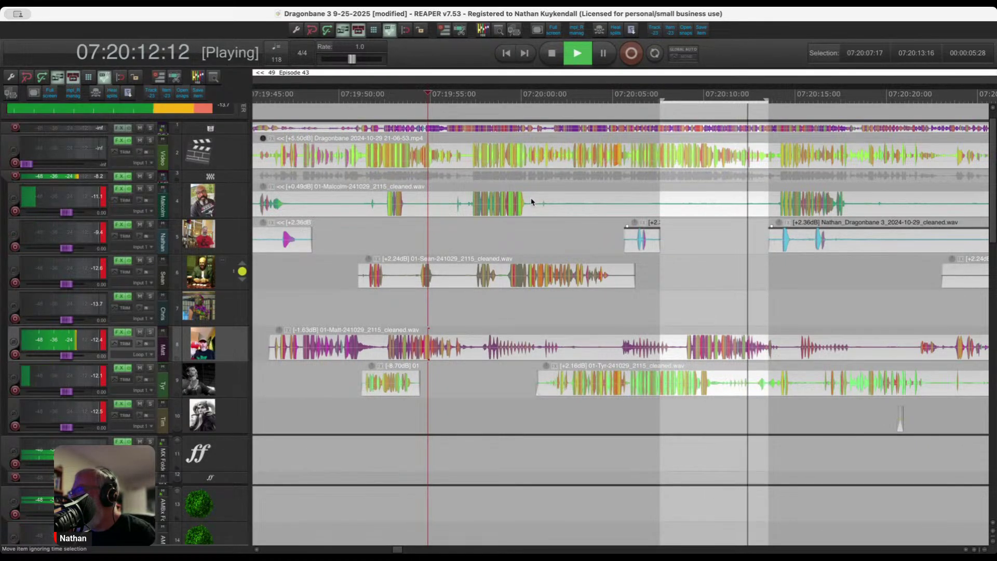
# Delete the silent track 4 audio from 07:20:00:16 to 07:20:13:13.
pyautogui.moveTo(532, 201); pyautogui.dragTo(768, 202)
pyautogui.press('Delete')
# Split off the start of the track 5 clip up to 07:20:20:00 and lower that part's volume to -8.64 dB.
pyautogui.scroll(-2, 669, 203)
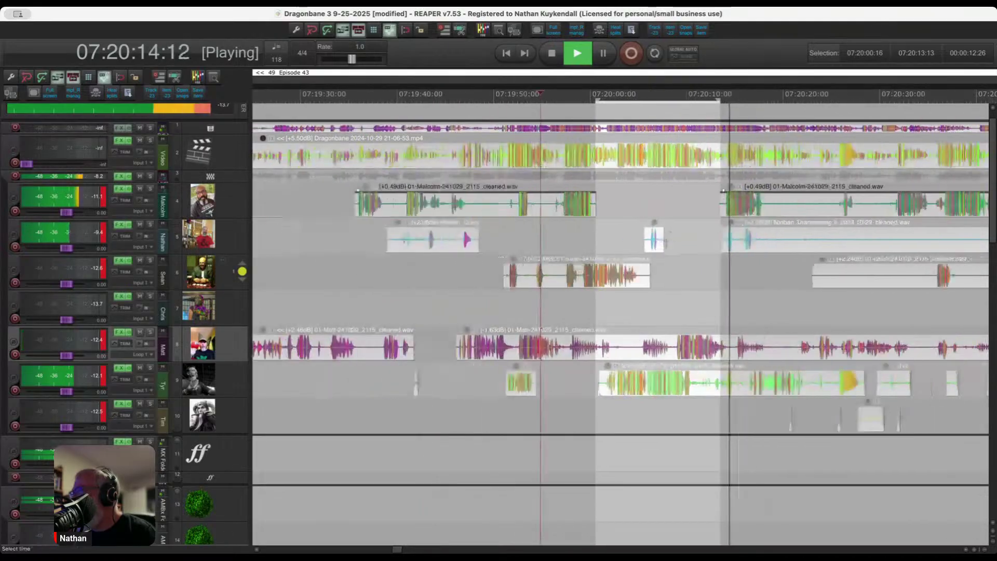
pyautogui.scroll(3, 641, 241)
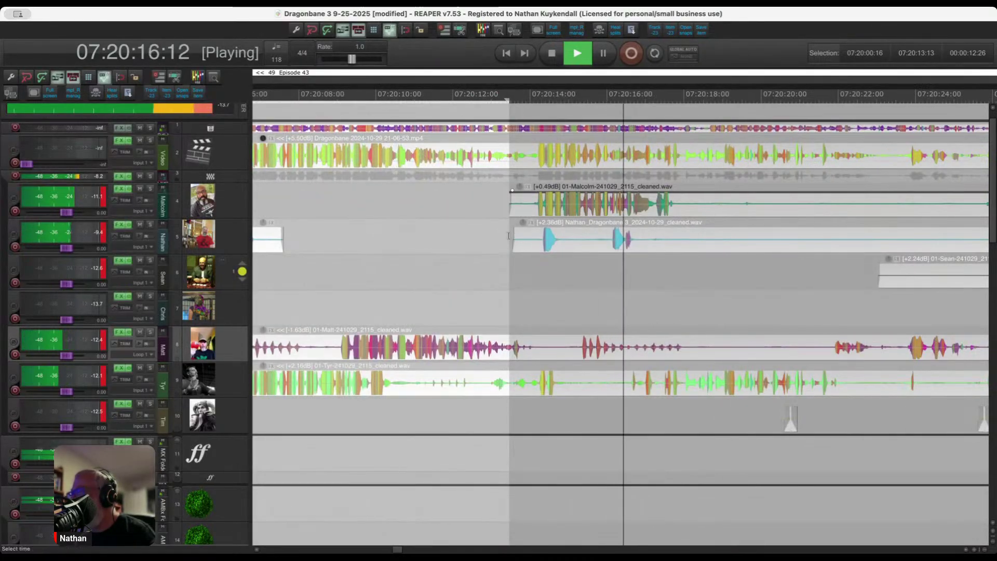
pyautogui.moveTo(509, 235); pyautogui.dragTo(761, 248)
pyautogui.hotkey('shift', 's')
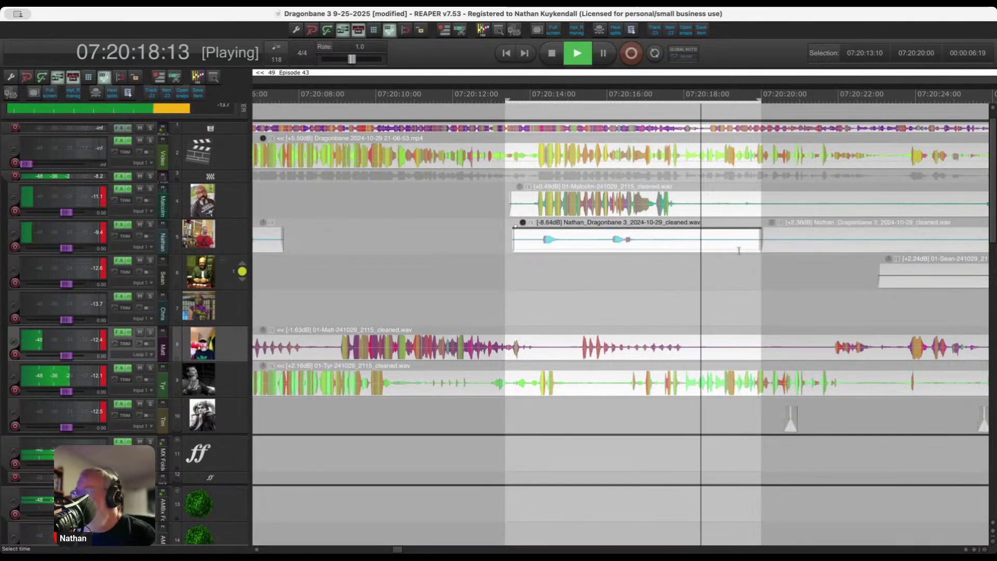
# Delete the silent audio on tracks 5 and 6 between 07:20:17:01 and 07:20:27:07.
pyautogui.scroll(-1, 652, 248)
pyautogui.moveTo(650, 238); pyautogui.dragTo(929, 280)
pyautogui.press('Delete')
# Delete the short track 10 clips between 07:20:18:06 and 07:20:35:06.
pyautogui.scroll(-2, 757, 402)
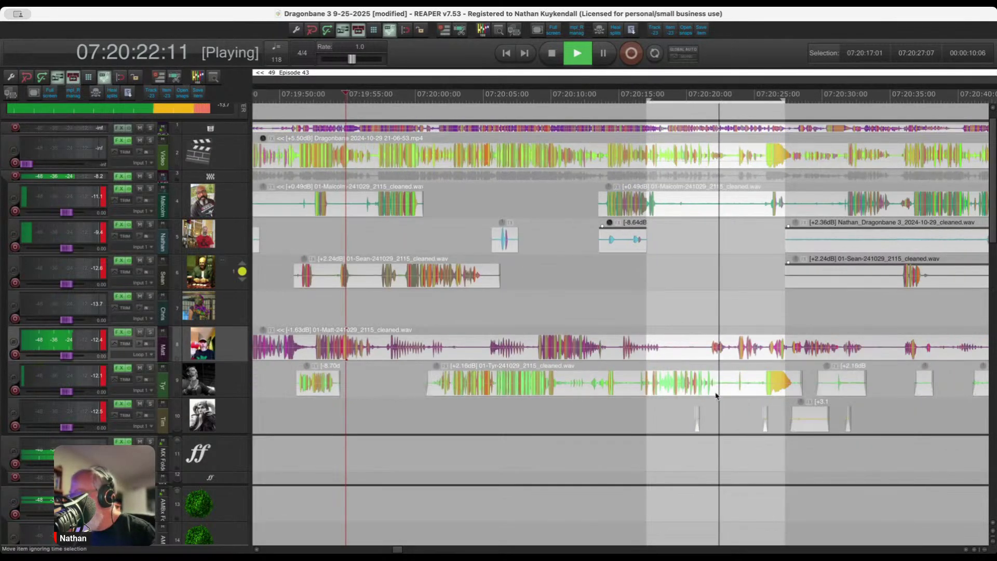
pyautogui.moveTo(626, 415); pyautogui.dragTo(927, 415)
pyautogui.press('Delete')
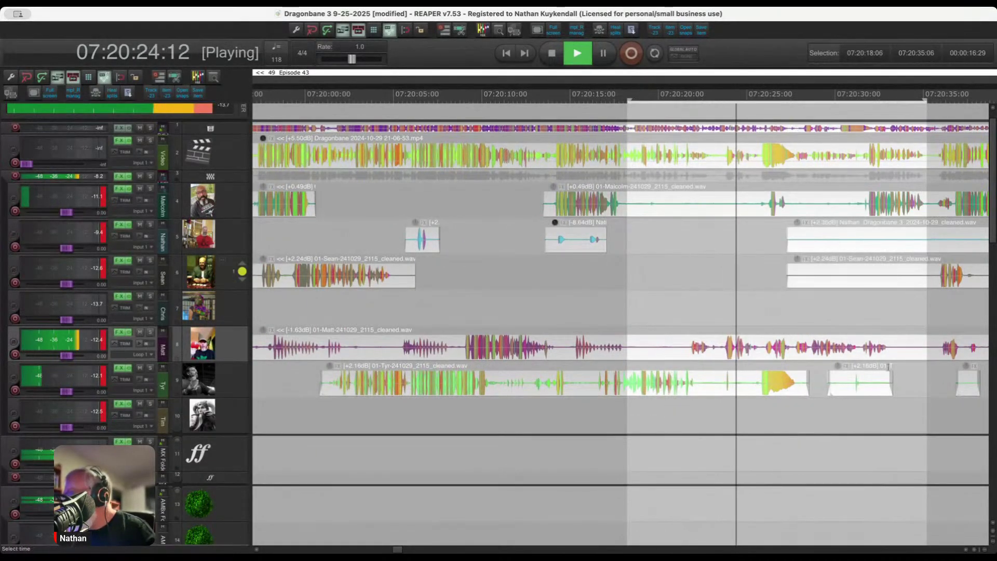
# Delete the silent audio on tracks 5 and 6 between 07:20:26:06 and 07:20:35:21.
pyautogui.moveTo(771, 247); pyautogui.dragTo(936, 282)
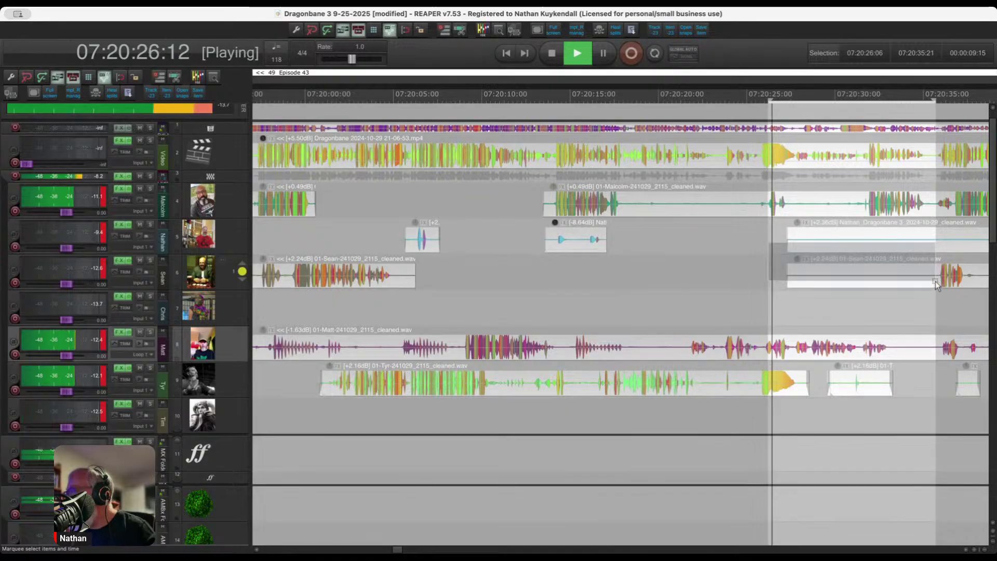
pyautogui.press('Delete')
# Delete the silent stretches on tracks 5 and 6 between 07:20:35 and 07:20:50 and the short track 7 clips from 07:20:51:06 to 07:21:05:05.
pyautogui.scroll(-4, 716, 264)
pyautogui.hscroll(2, 699, 265)
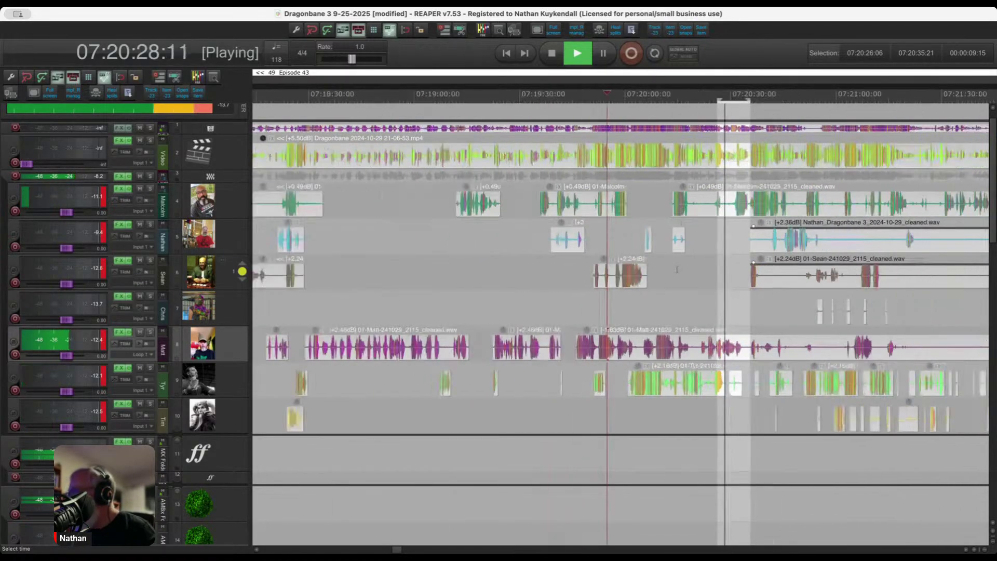
pyautogui.scroll(4, 680, 292)
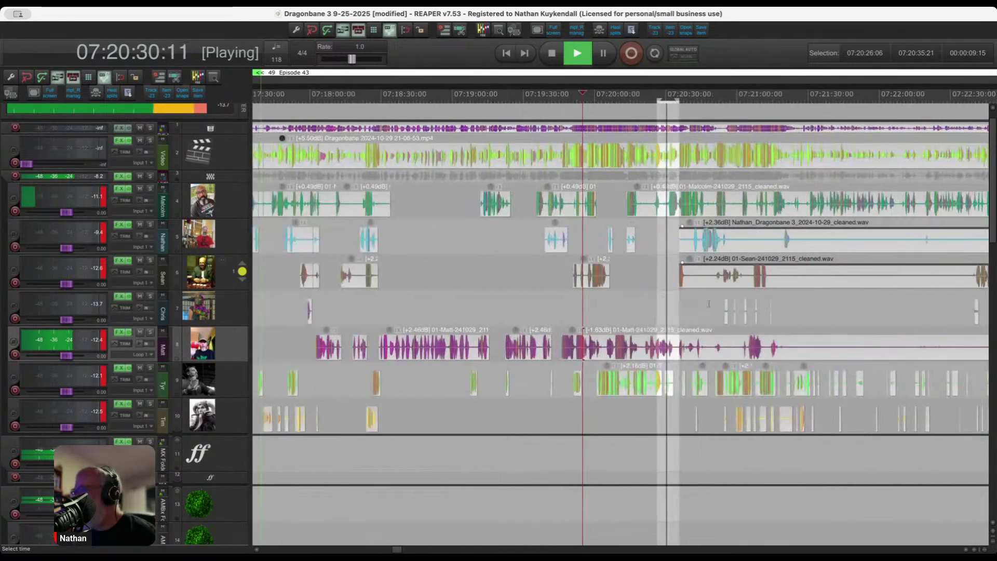
pyautogui.scroll(2, 612, 244)
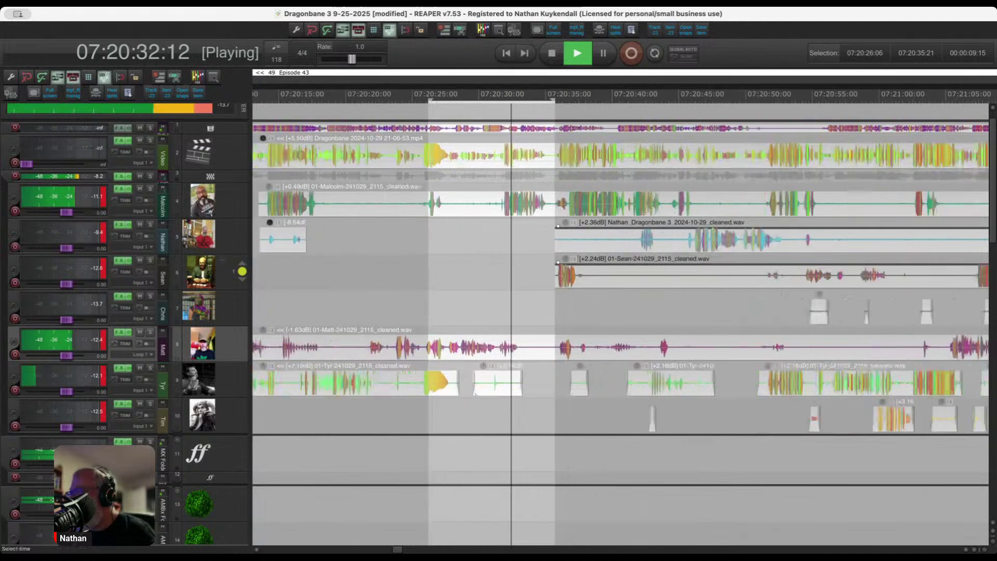
pyautogui.moveTo(544, 244); pyautogui.dragTo(948, 314)
pyautogui.press('Delete')
pyautogui.press('Delete')
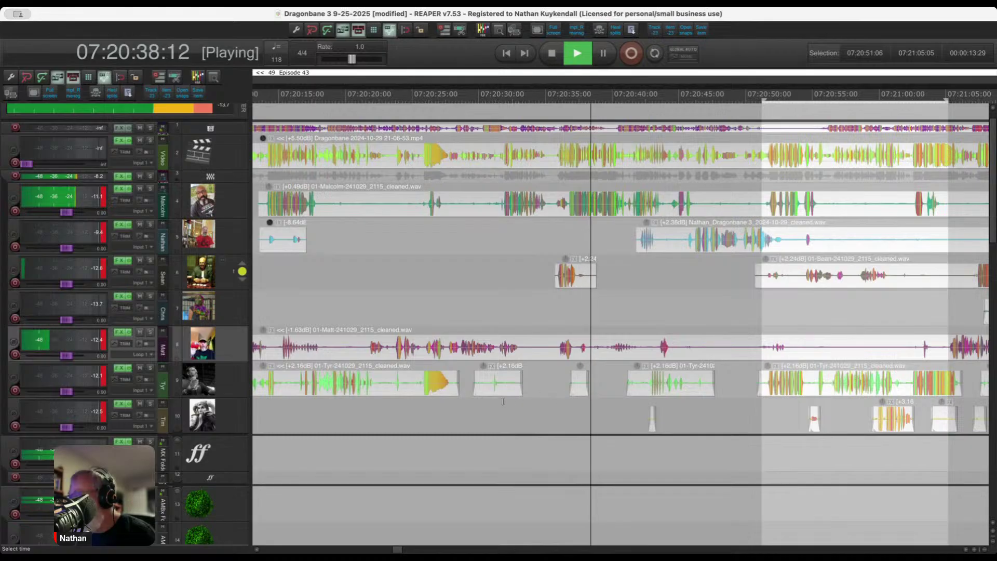
# Delete the short track 9 clips before 07:20:40 and the track 10 clip near 07:20:42, plus the silent track 8 audio from 07:20:42:13 to 07:20:50:17.
pyautogui.moveTo(469, 379); pyautogui.dragTo(753, 387)
pyautogui.press('Delete')
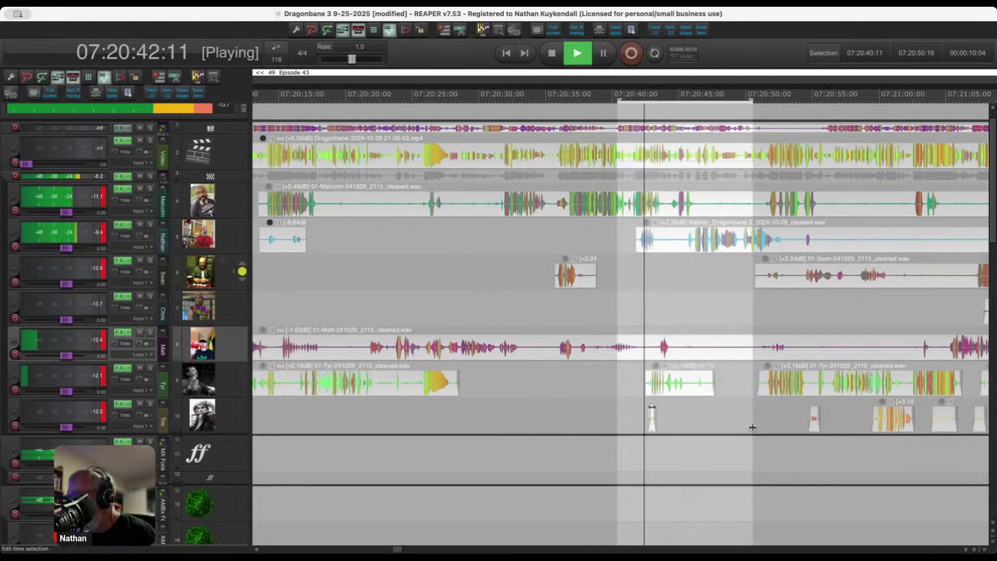
pyautogui.scroll(-3, 602, 358)
pyautogui.scroll(3, 551, 351)
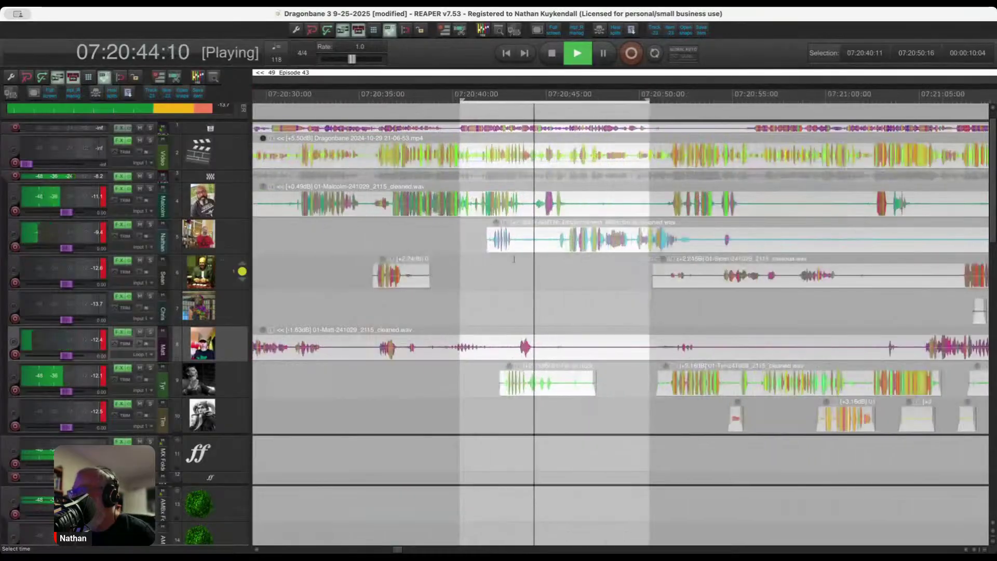
pyautogui.moveTo(497, 343); pyautogui.dragTo(659, 347)
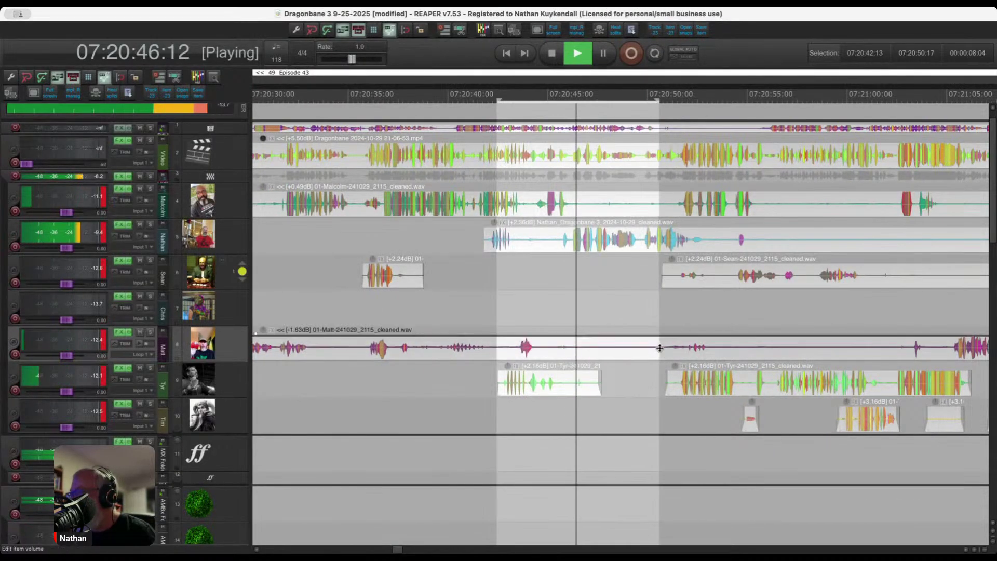
pyautogui.press('Delete')
# Split the track 5 clip at 07:20:45:13, lowering the first part to -8.64 dB and the rest to -4.08 dB.
pyautogui.moveTo(476, 238); pyautogui.dragTo(556, 237)
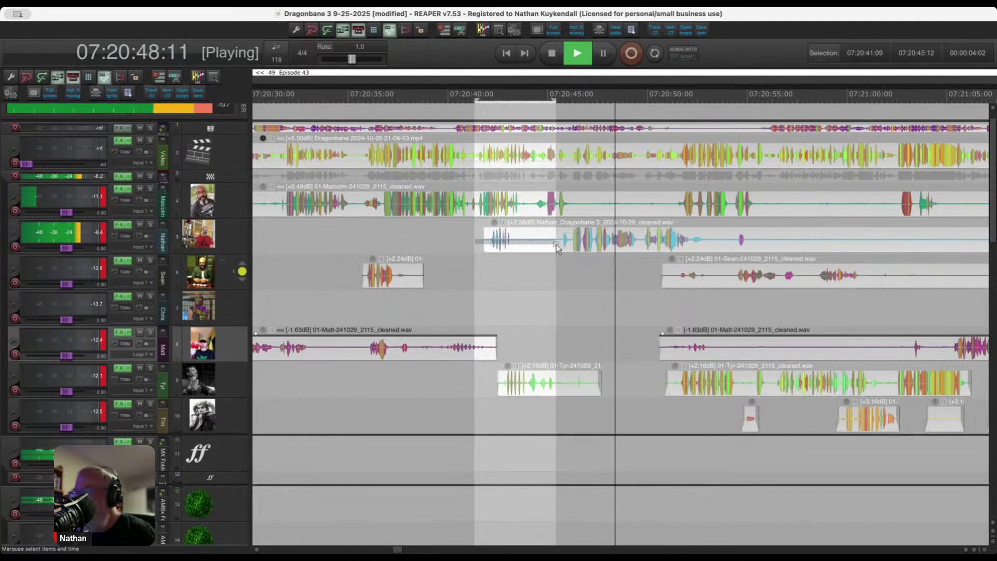
pyautogui.hotkey('shift', 's')
pyautogui.click(601, 244)
pyautogui.hotkey('ctrl', 'shift', 'n')
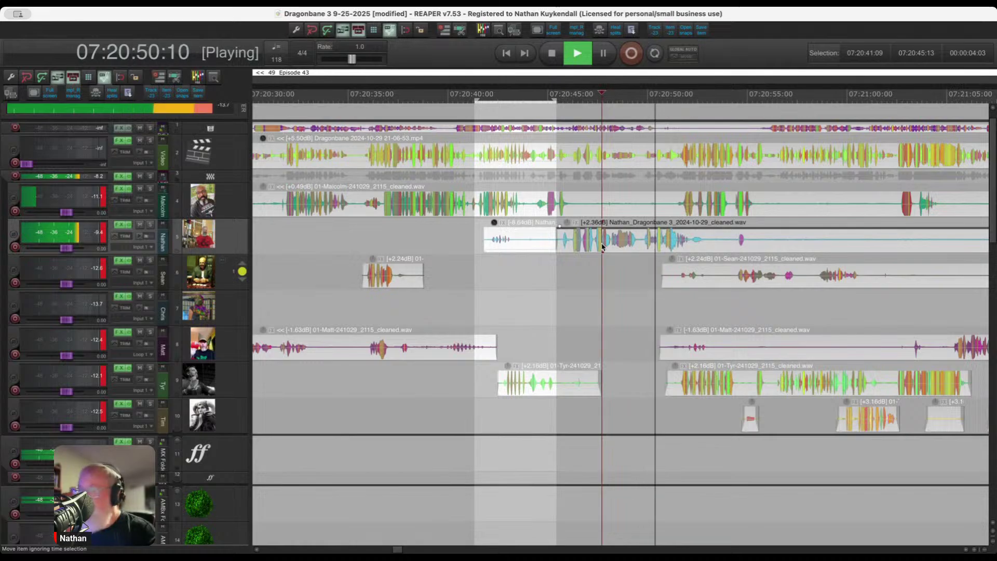
# Lower the track 9 clip starting near 07:20:50 to -5.11 dB and the track 10 clip near 07:21:00 to -6.77 dB.
pyautogui.scroll(-3, 599, 274)
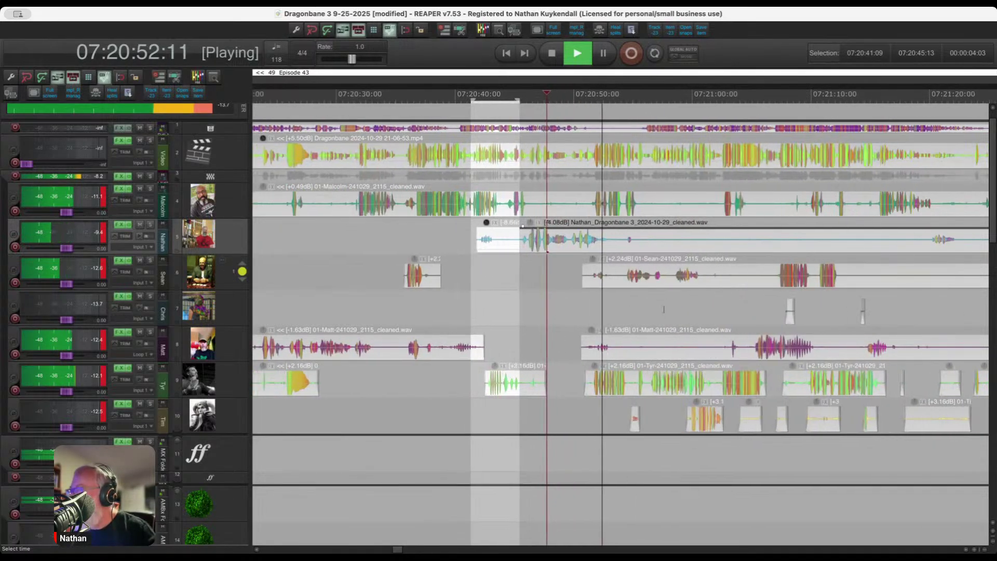
pyautogui.click(642, 382)
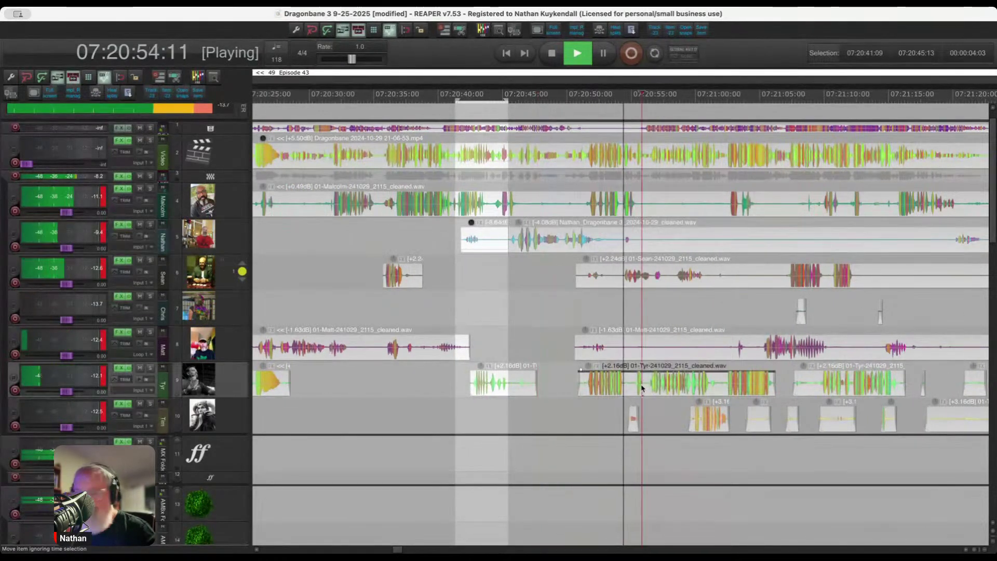
pyautogui.hotkey('ctrl', 'shift', 'n')
pyautogui.scroll(3, 600, 355)
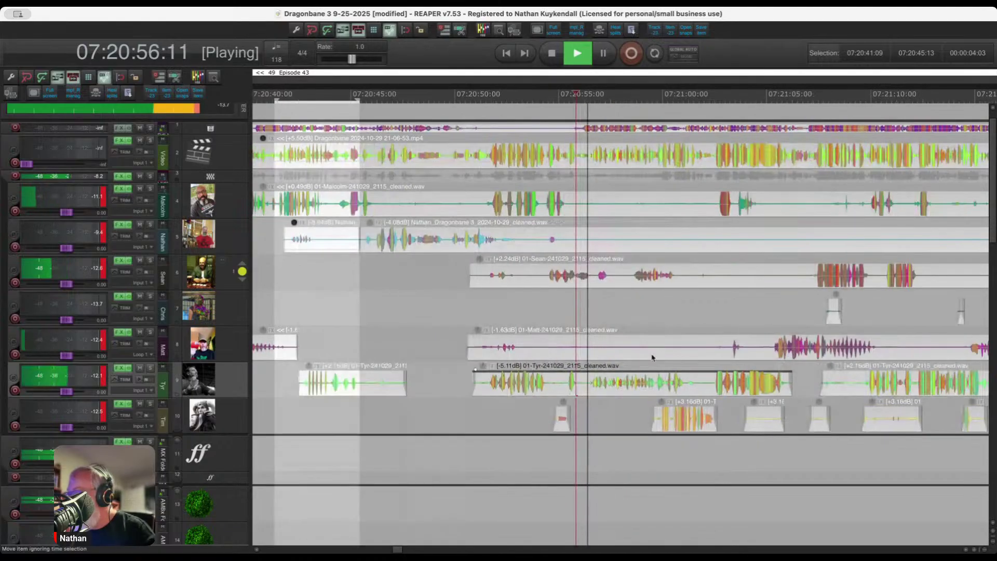
pyautogui.click(679, 411)
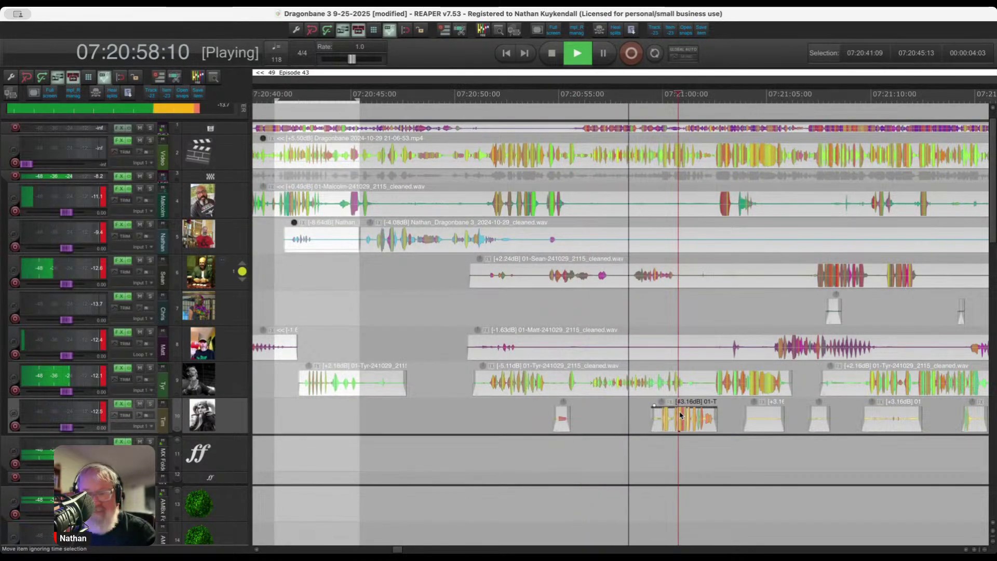
# Delete the silent track 8 audio from 07:20:53:17 to 07:21:02:26 and the short clips on tracks 7 and 10 between 07:21:03:06 and 07:21:13:15.
pyautogui.moveTo(529, 343); pyautogui.dragTo(722, 345)
pyautogui.press('Delete')
pyautogui.scroll(-2, 714, 346)
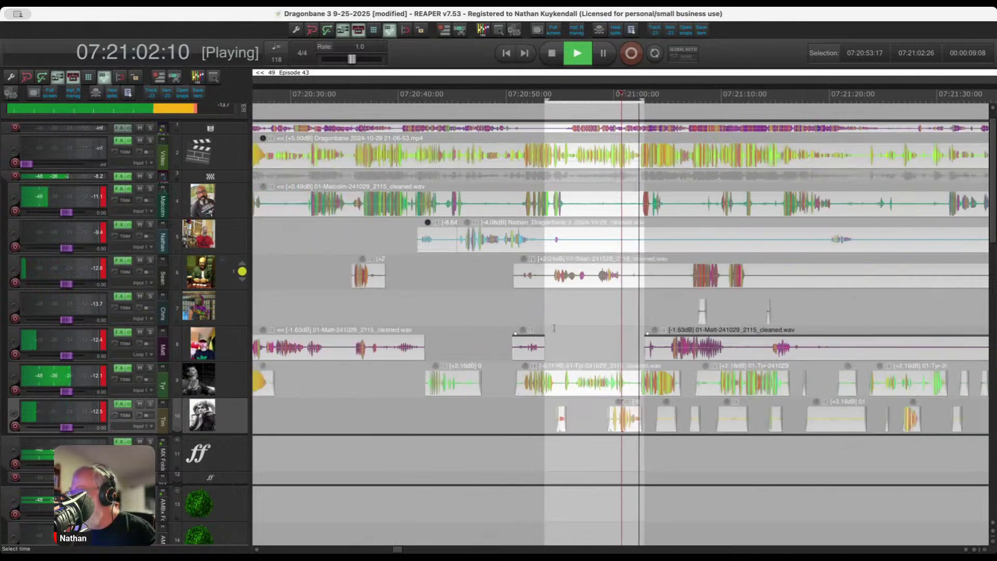
pyautogui.moveTo(612, 420); pyautogui.dragTo(762, 394)
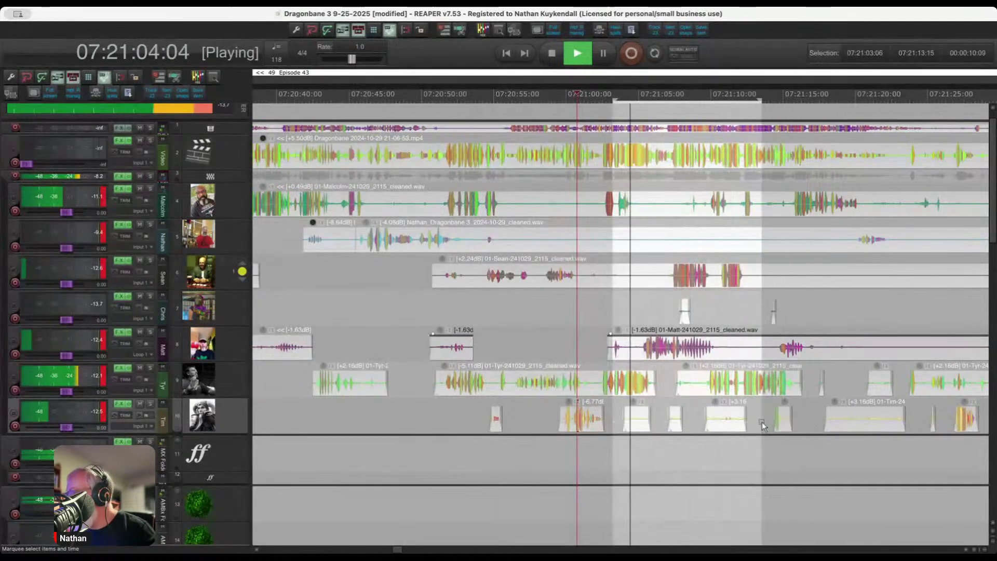
pyautogui.press('Delete')
pyautogui.moveTo(807, 276); pyautogui.dragTo(659, 272)
# Delete the silent audio on track 5 from 07:20:57:01 to about 07:21:19 and on track 6 from 07:21:13:17 to 07:21:28:19.
pyautogui.moveTo(525, 238); pyautogui.dragTo(851, 238)
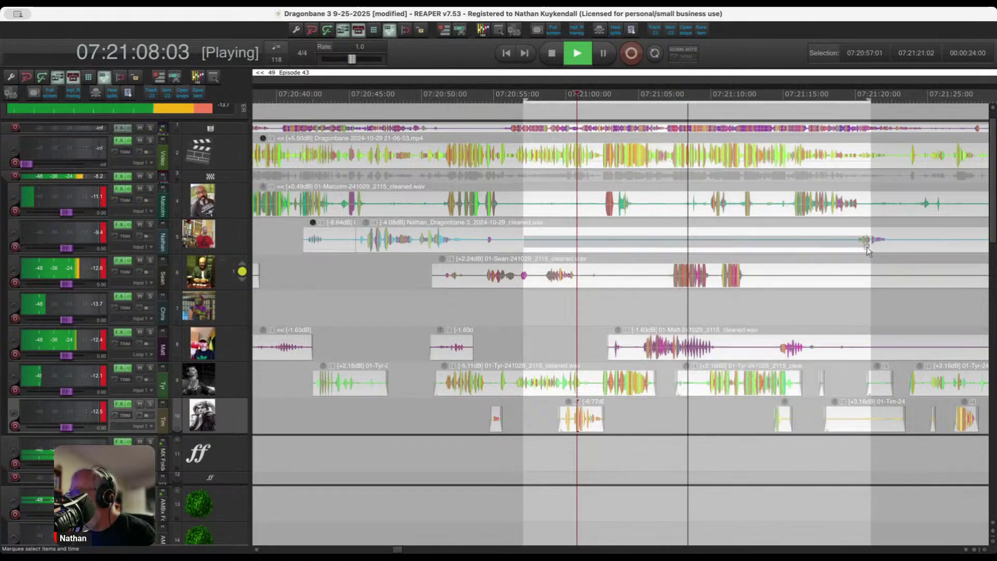
pyautogui.press('Delete')
pyautogui.moveTo(763, 277); pyautogui.dragTo(981, 281)
pyautogui.press('Delete')
# Replay the overlapping speech on tracks 6 and 9 from 07:21:09:21 and again from 07:21:10:27, stopping playback after each listen.
pyautogui.scroll(5, 704, 253)
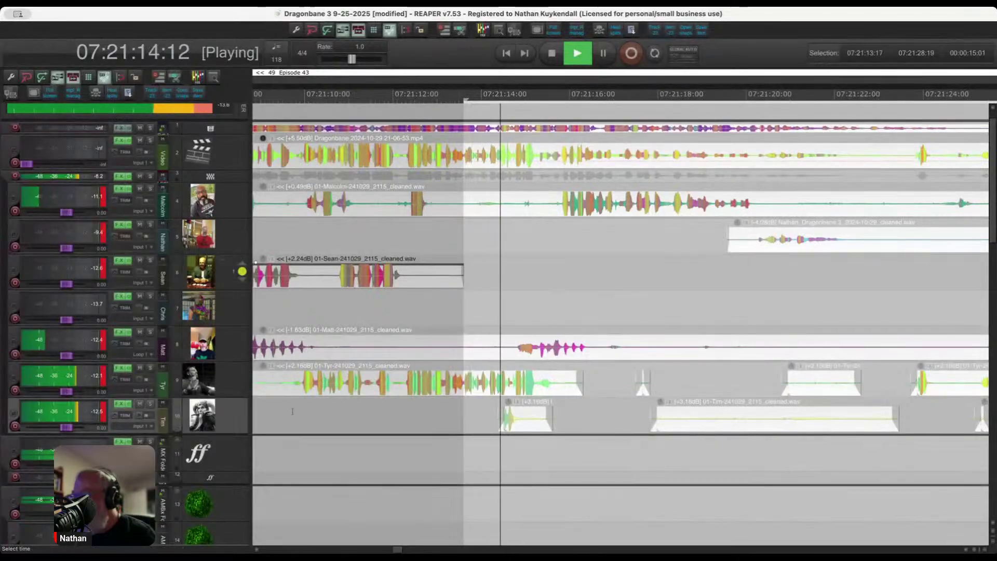
pyautogui.click(293, 392)
pyautogui.scroll(1, 307, 392)
pyautogui.scroll(1, 306, 392)
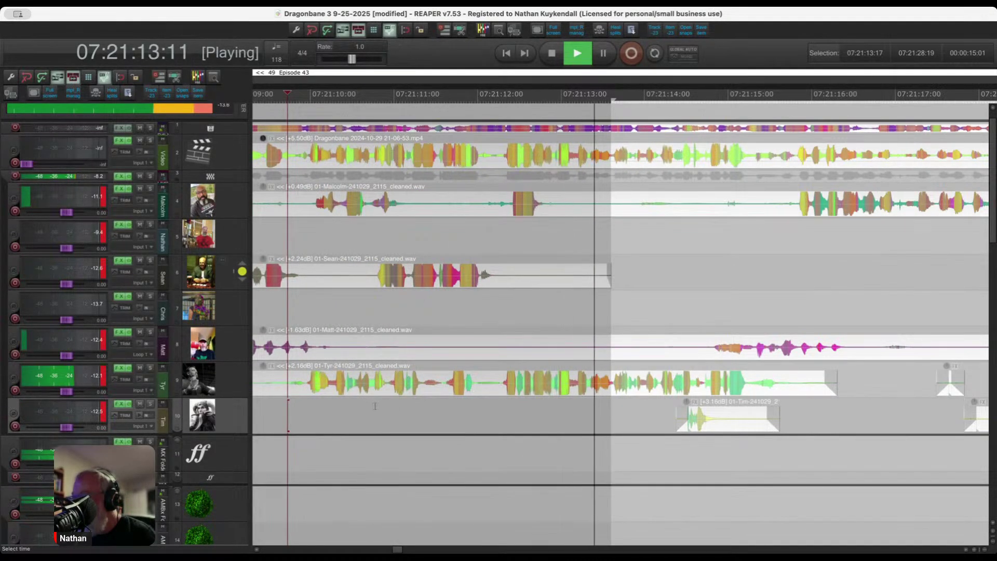
pyautogui.press('space')
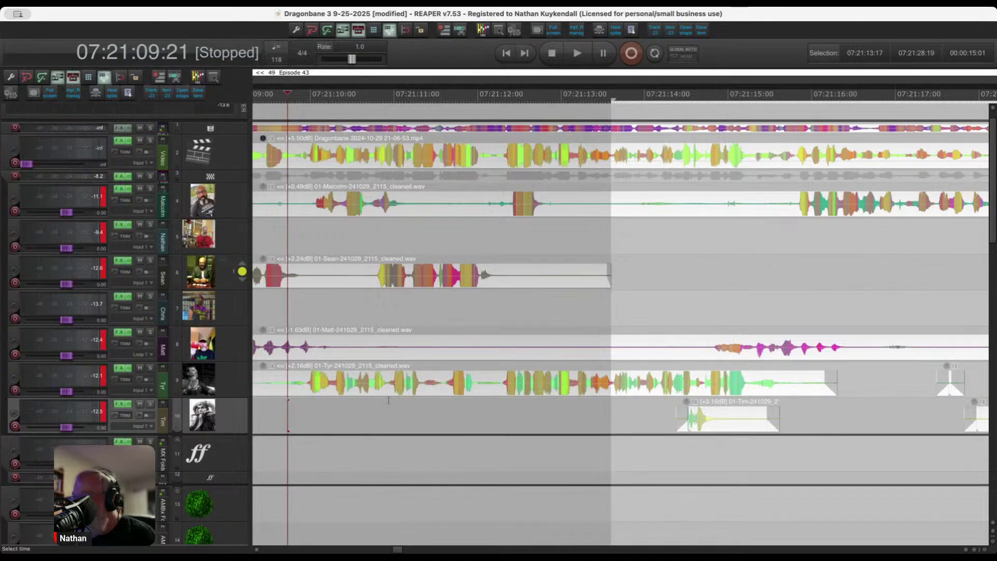
pyautogui.click(386, 398)
pyautogui.press('space')
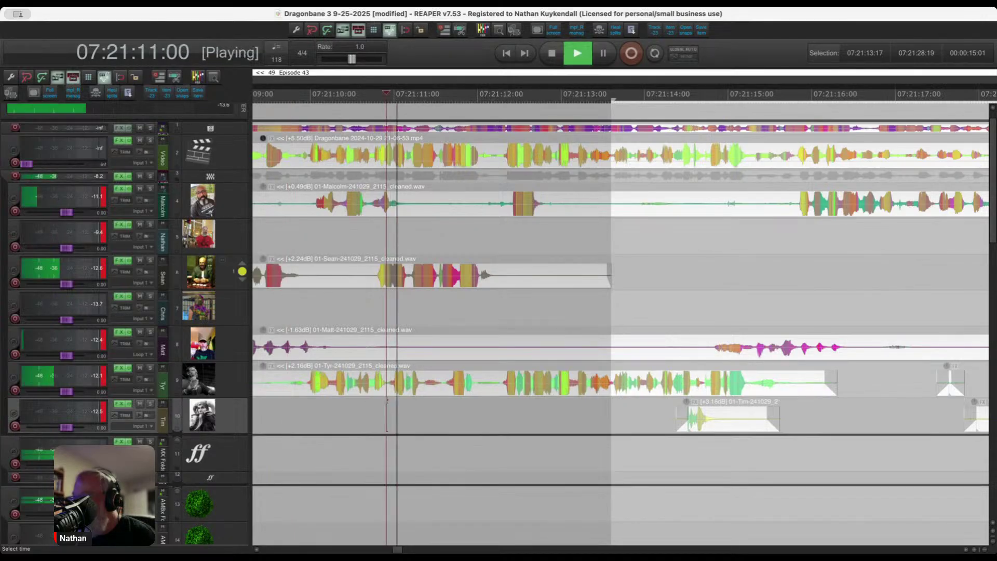
pyautogui.press('space')
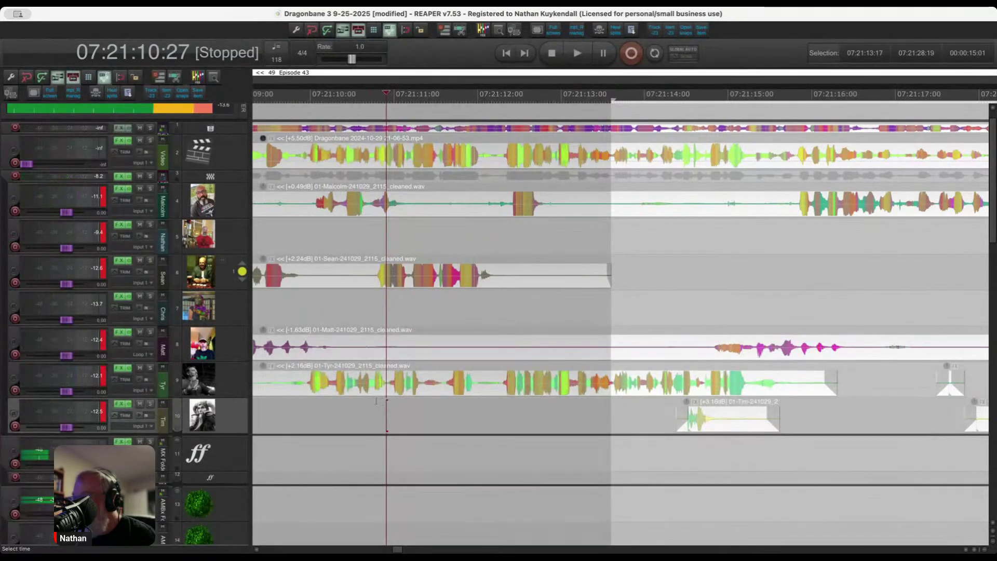
# Split out the track 9 audio from 07:21:08:28 to 07:21:11:29, mute that part and resume playback.
pyautogui.scroll(-2, 374, 397)
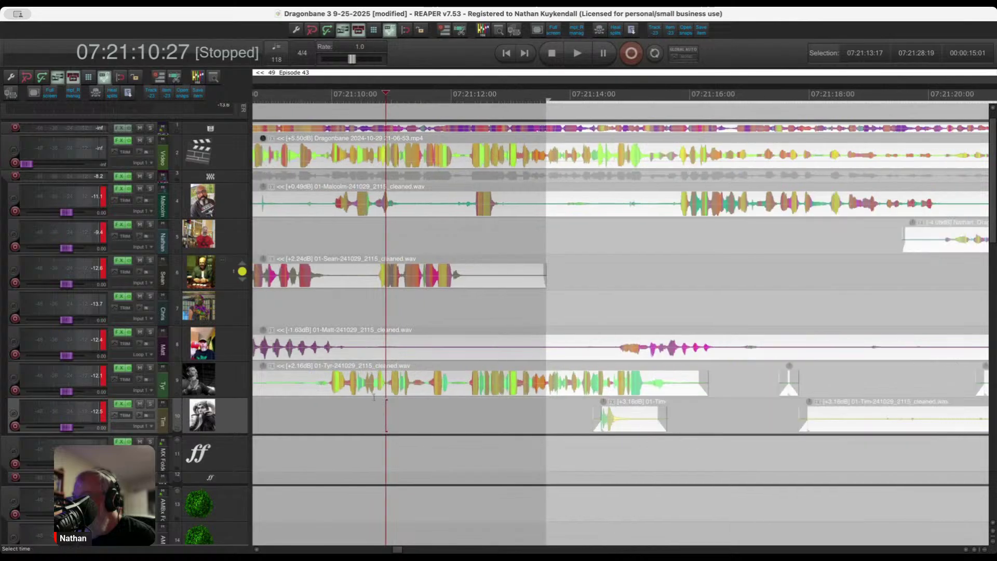
pyautogui.moveTo(270, 387); pyautogui.dragTo(446, 394)
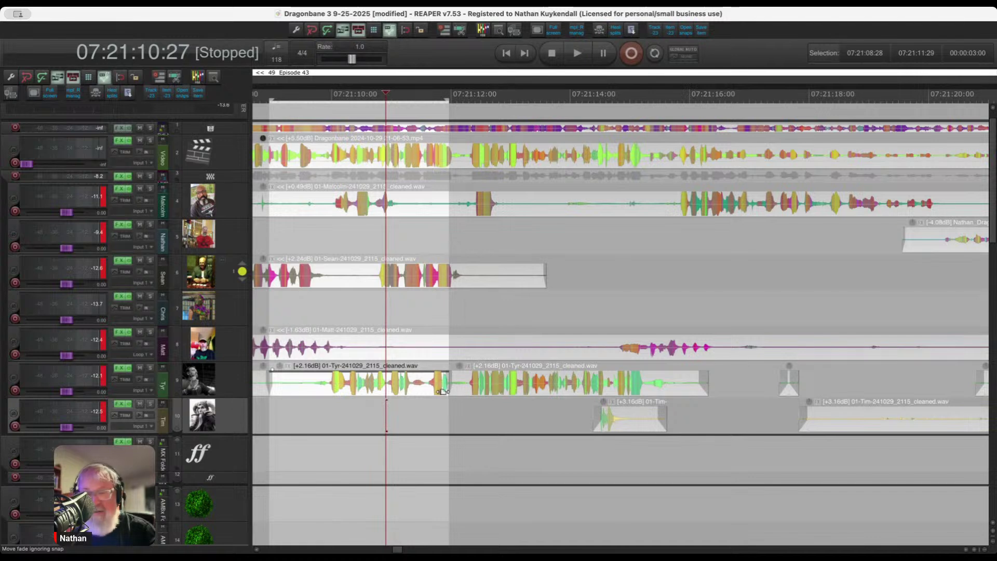
pyautogui.hotkey('ctrl', 'm')
pyautogui.press('space')
# Lower the volume of the track 6 clip ending near 07:21:13 to -4.97 dB.
pyautogui.scroll(-4, 397, 416)
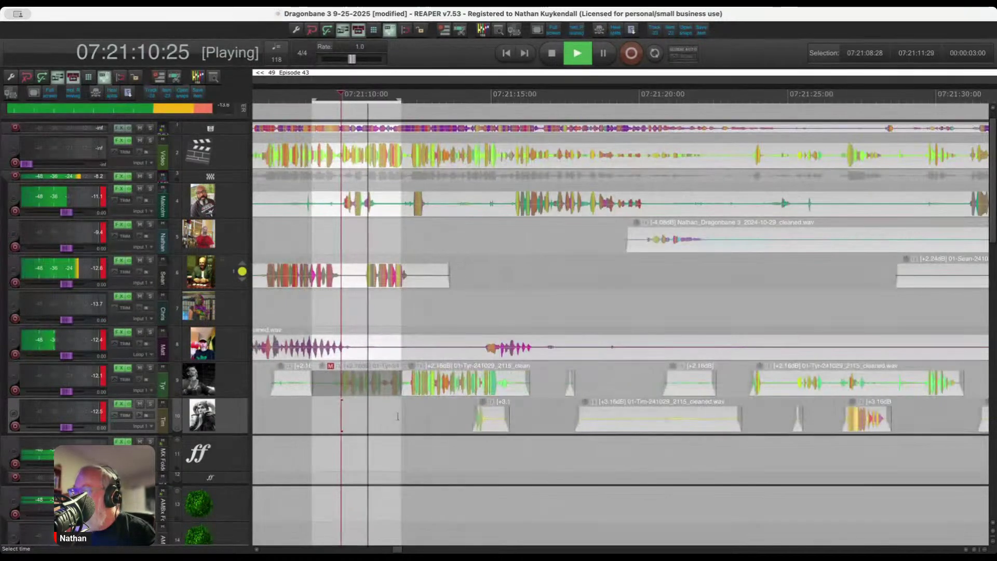
pyautogui.scroll(4, 397, 416)
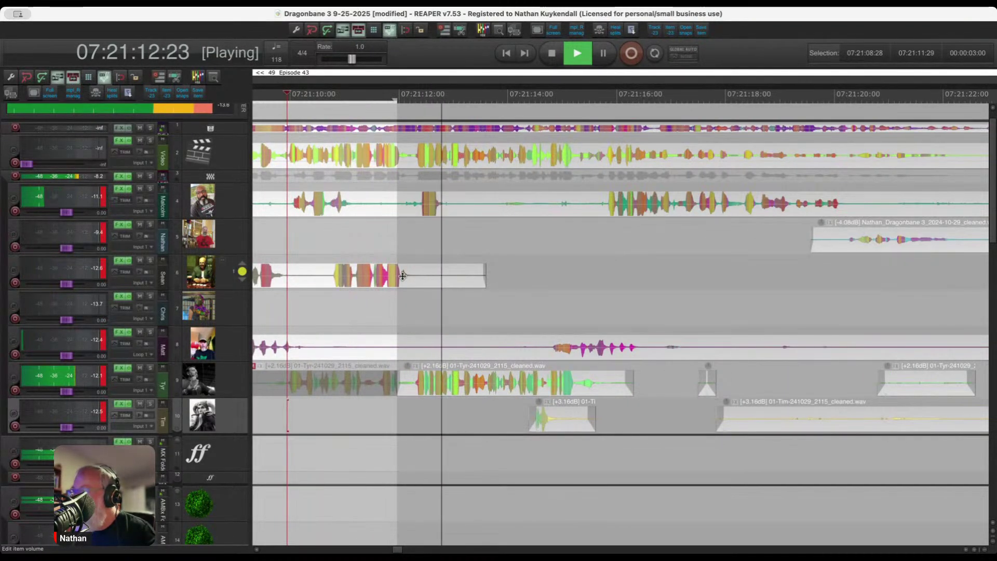
pyautogui.scroll(-1, 466, 362)
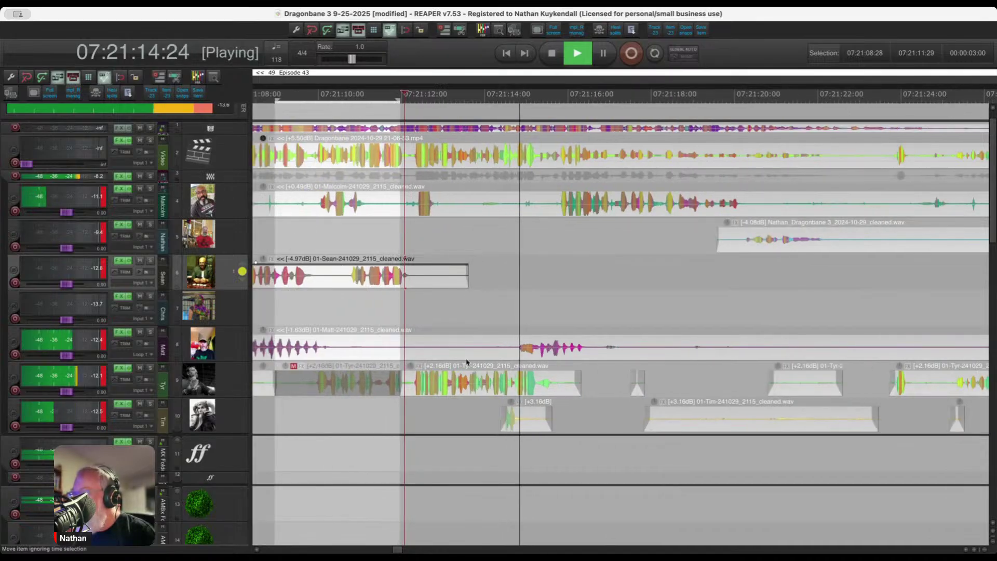
# Delete the track 10 audio from 07:21:13:23 to 07:21:20:00 and the quiet audio on tracks 8 to 10 from 07:21:16:25 to 07:21:22:10.
pyautogui.scroll(1, 467, 362)
pyautogui.moveTo(461, 421); pyautogui.dragTo(798, 427)
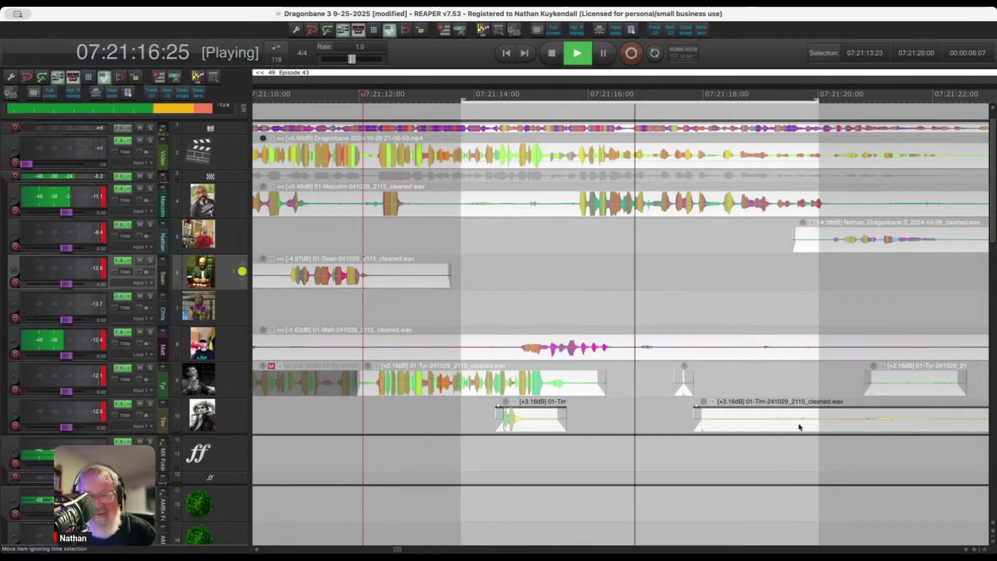
pyautogui.press('Delete')
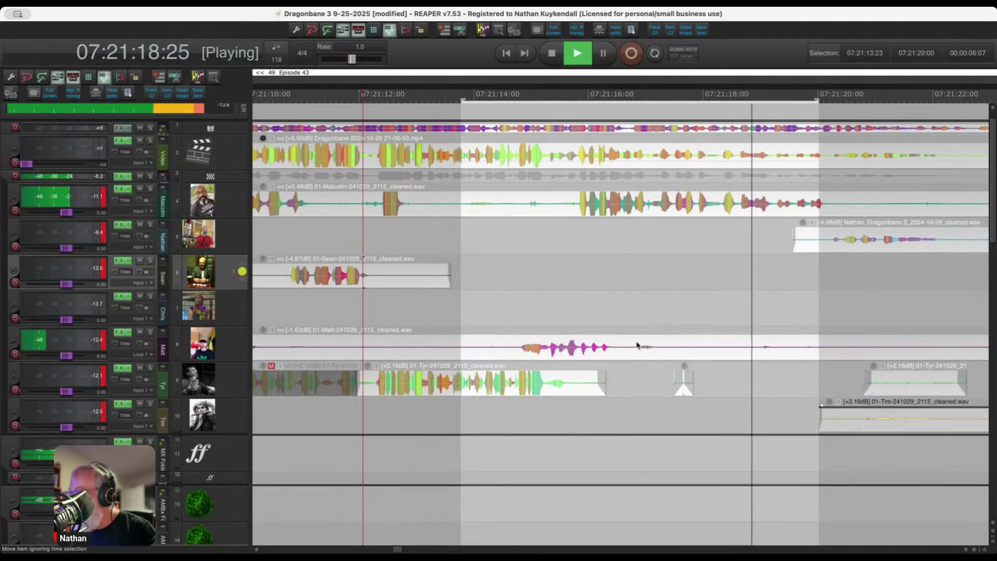
pyautogui.moveTo(638, 345); pyautogui.dragTo(952, 423)
pyautogui.press('Delete')
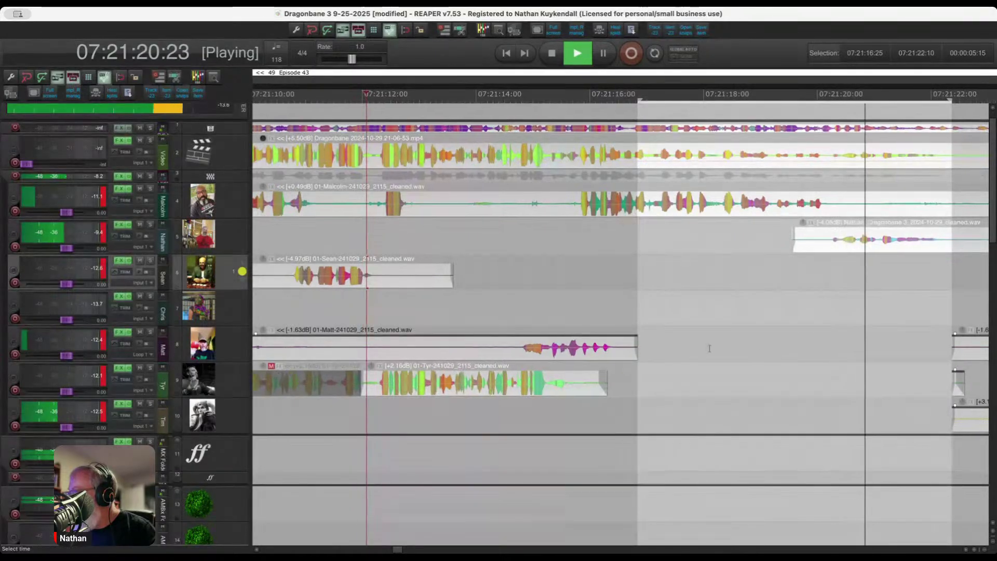
# Set the volume of the track 5 clip starting near 07:21:19 to -1.02 dB.
pyautogui.scroll(-8, 709, 348)
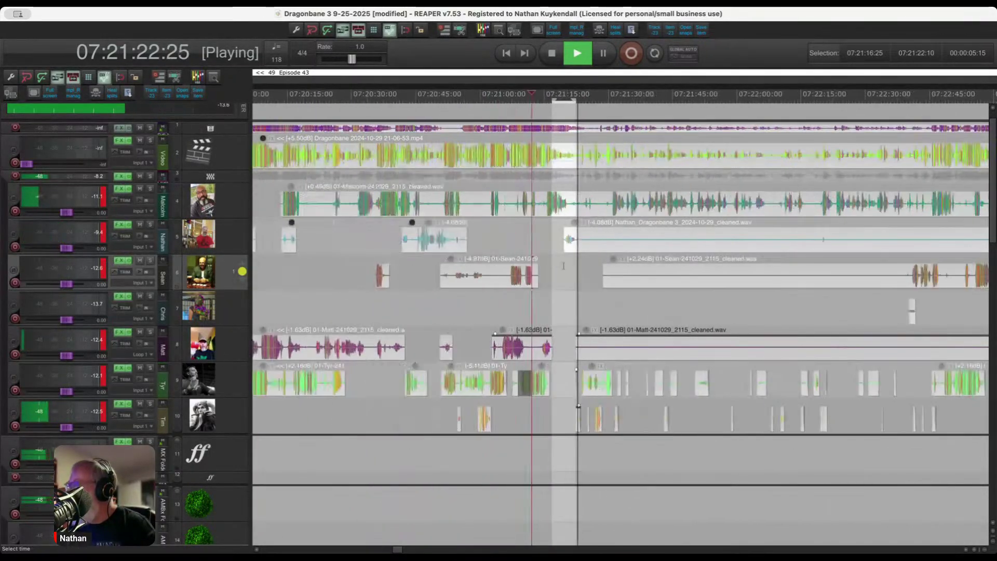
pyautogui.scroll(-3, 564, 266)
pyautogui.click(609, 245)
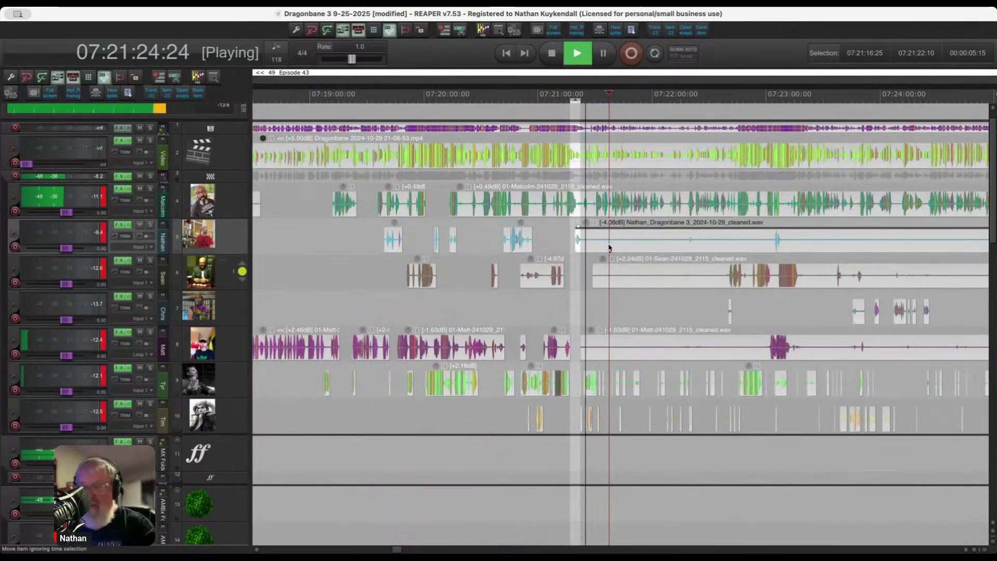
pyautogui.scroll(8, 609, 246)
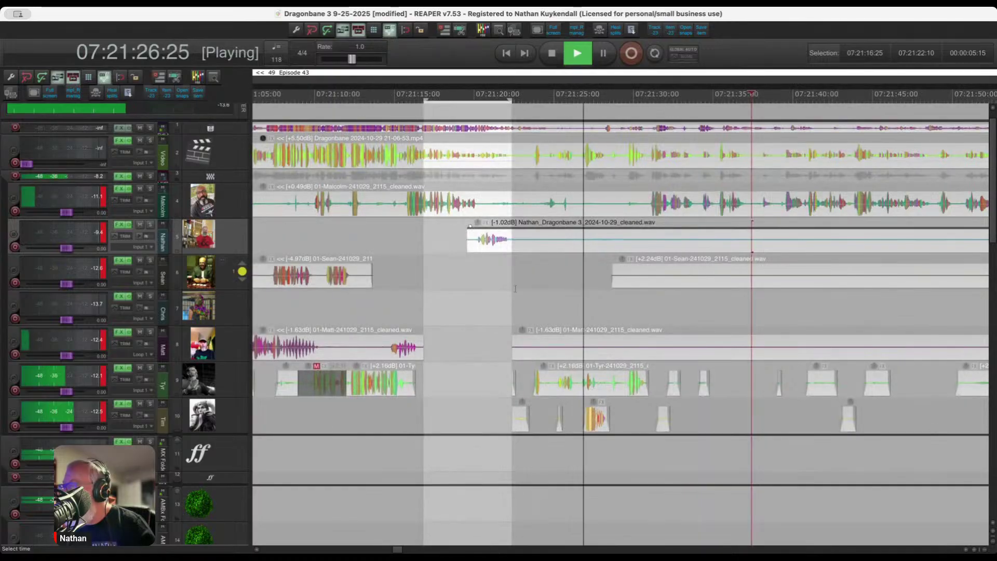
# Delete the silent audio on tracks 6 and 8 between 07:21:20:18 and 07:21:47:23.
pyautogui.moveTo(485, 270); pyautogui.dragTo(917, 345)
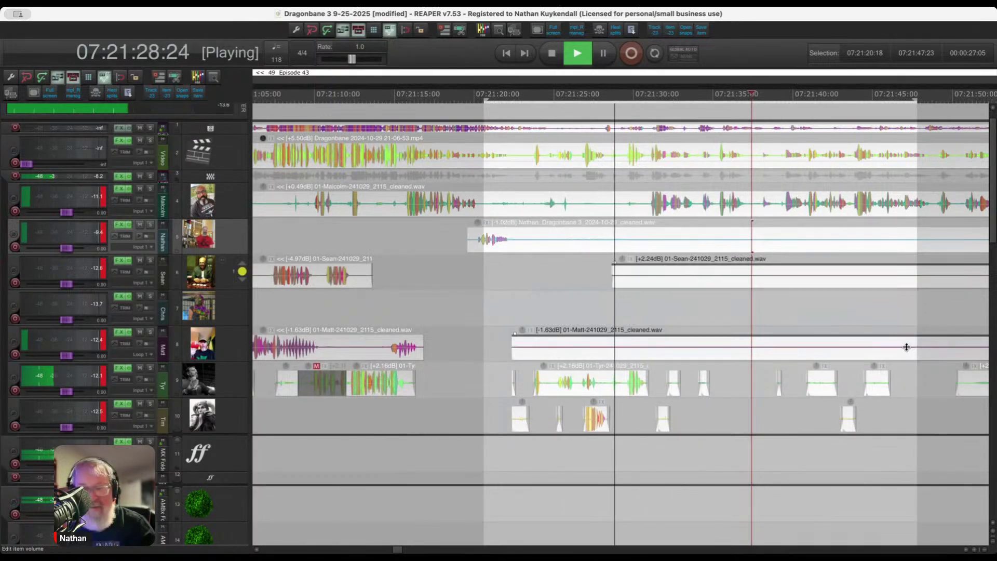
pyautogui.press('Delete')
# Delete the silent stretch of the track 9 clip from 07:21:27:26 to 07:21:29:03.
pyautogui.scroll(3, 614, 392)
pyautogui.moveTo(561, 389); pyautogui.dragTo(613, 392)
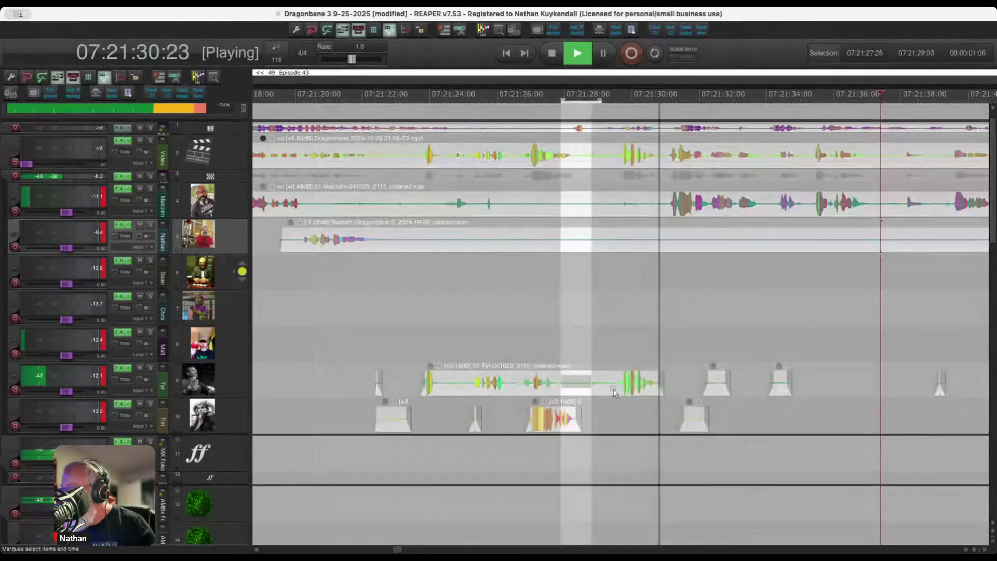
pyautogui.click(460, 387)
pyautogui.press('Delete')
# Delete the quiet clips on tracks 9 and 10 between 07:21:22 and 07:21:25:24 and from 07:21:31:09 to 07:21:35:22.
pyautogui.moveTo(338, 347); pyautogui.dragTo(491, 416)
pyautogui.press('Delete')
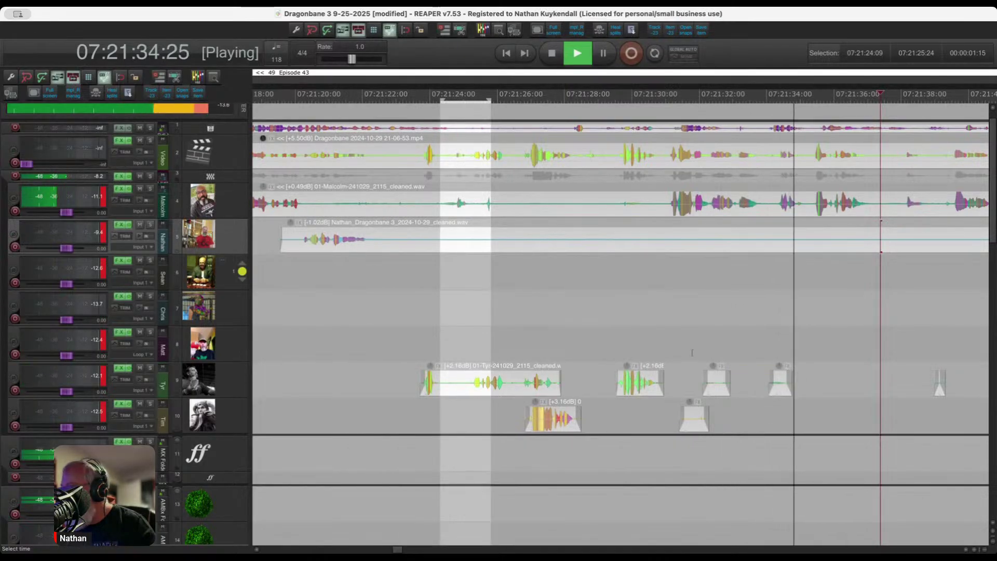
pyautogui.moveTo(679, 364); pyautogui.dragTo(834, 364)
pyautogui.scroll(-3, 506, 263)
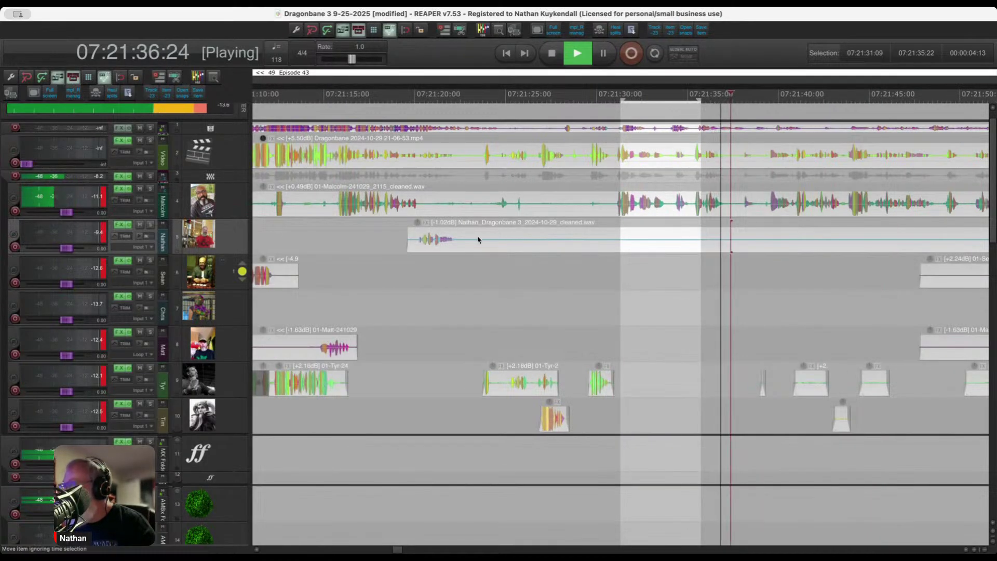
# Delete the silent audio on tracks 5 and 6 from 07:21:23:13 to 07:21:49:22.
pyautogui.moveTo(477, 239); pyautogui.dragTo(957, 274)
pyautogui.press('Delete')
pyautogui.scroll(-5, 619, 324)
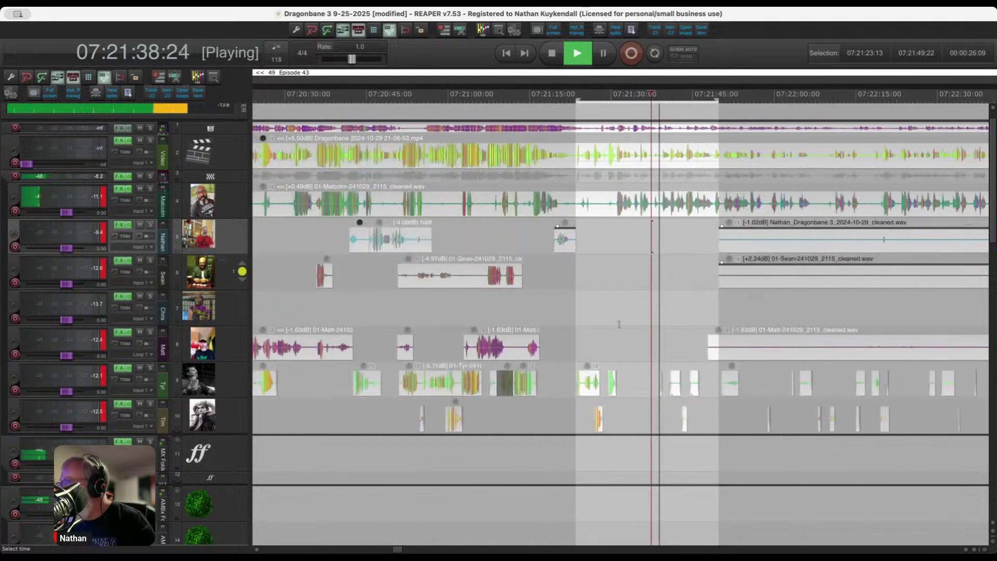
# Cut the range 07:21:38:01 to 07:21:43:24 from all tracks, closing the gap, and play back the join from about 07:21:35.
pyautogui.scroll(10, 618, 324)
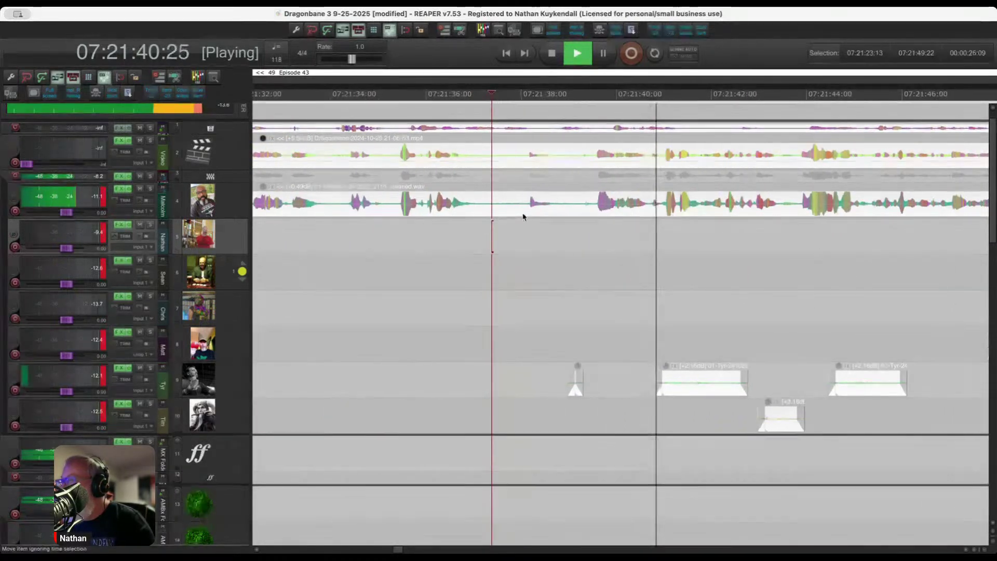
pyautogui.scroll(-1, 528, 223)
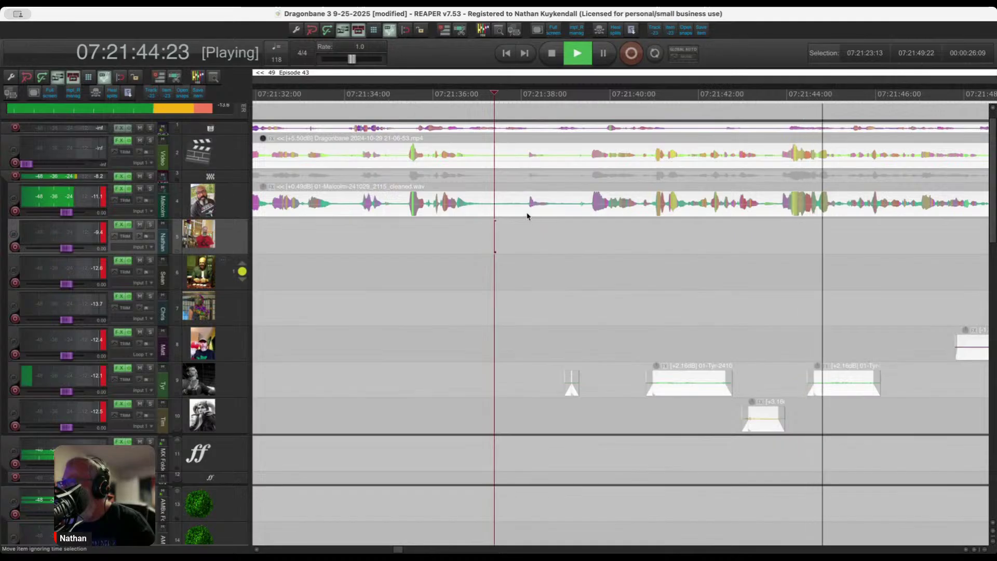
pyautogui.moveTo(523, 204); pyautogui.dragTo(778, 242)
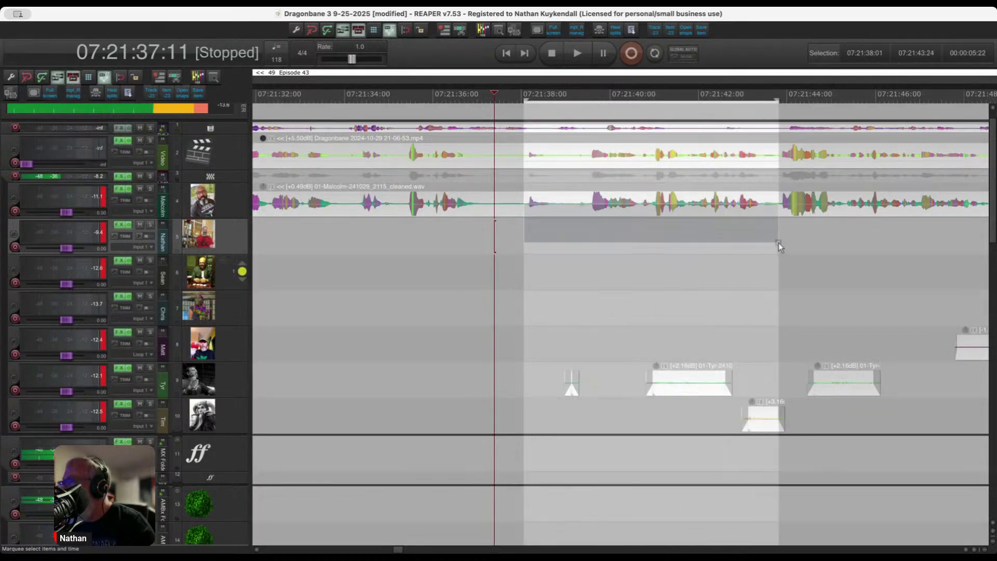
pyautogui.press('super+BackSpace')
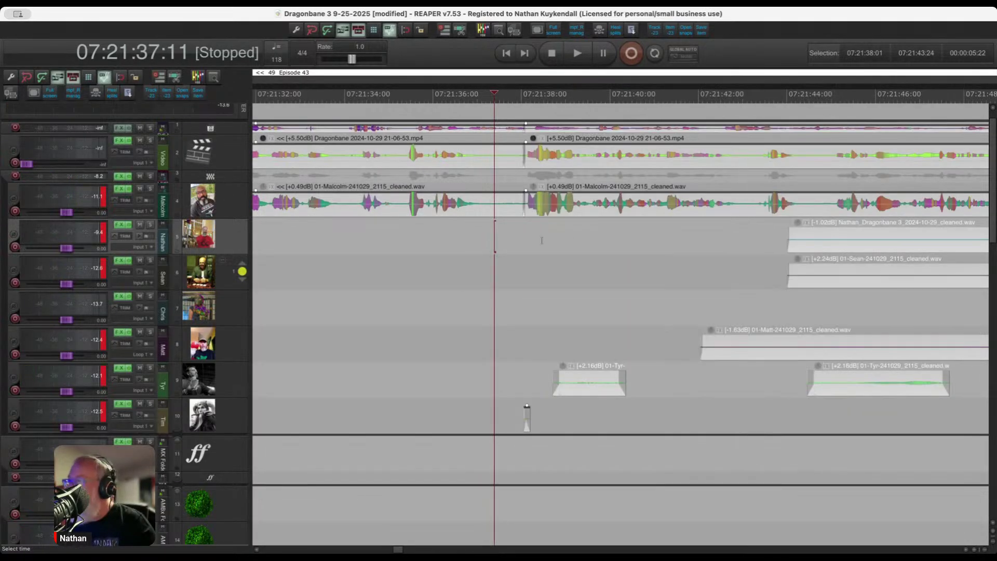
pyautogui.click(411, 232)
pyautogui.press('space')
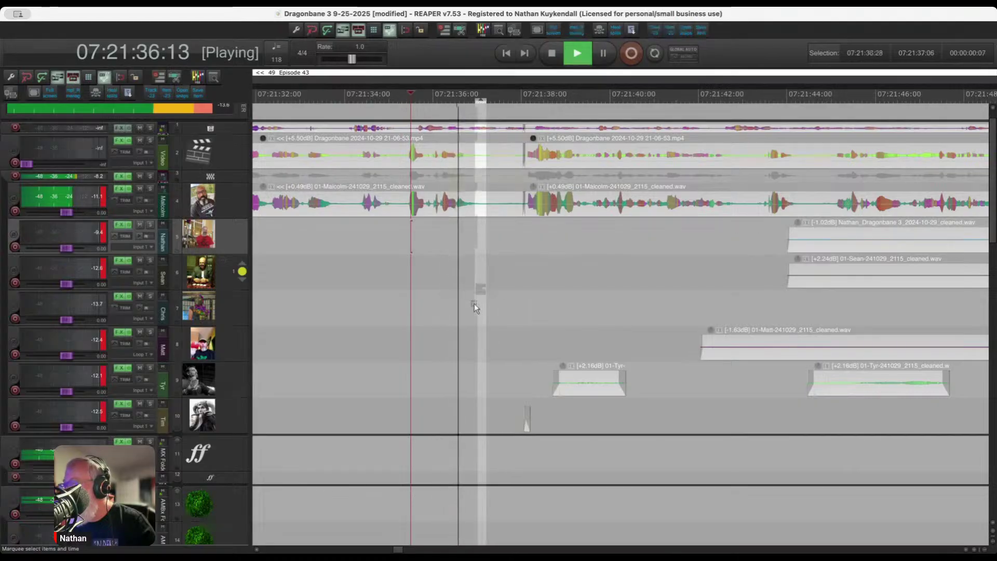
# Delete the quiet audio on tracks 6 to 10 from 07:21:37:06 to 07:21:43:04 and on tracks 5 to 10 from 07:21:43:00 to 07:21:49:25.
pyautogui.moveTo(486, 285); pyautogui.dragTo(748, 416)
pyautogui.press('Delete')
pyautogui.scroll(-3, 653, 316)
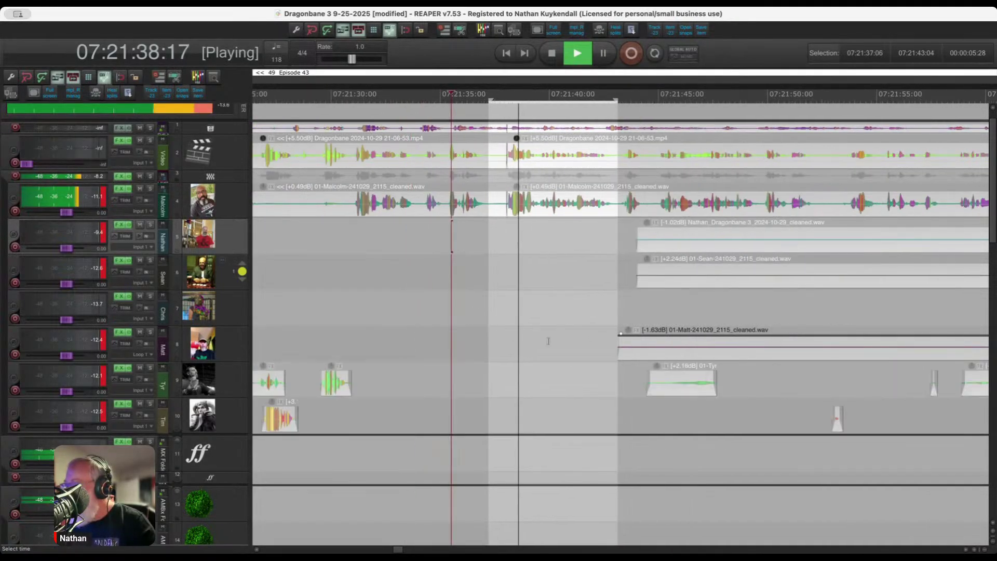
pyautogui.moveTo(602, 240); pyautogui.dragTo(798, 401)
pyautogui.scroll(-3, 590, 355)
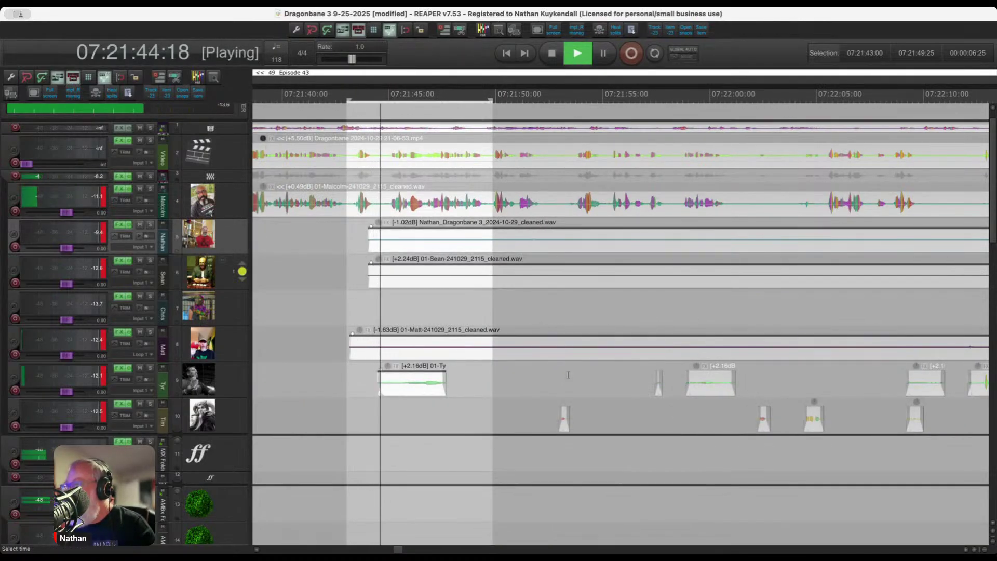
pyautogui.press('Delete')
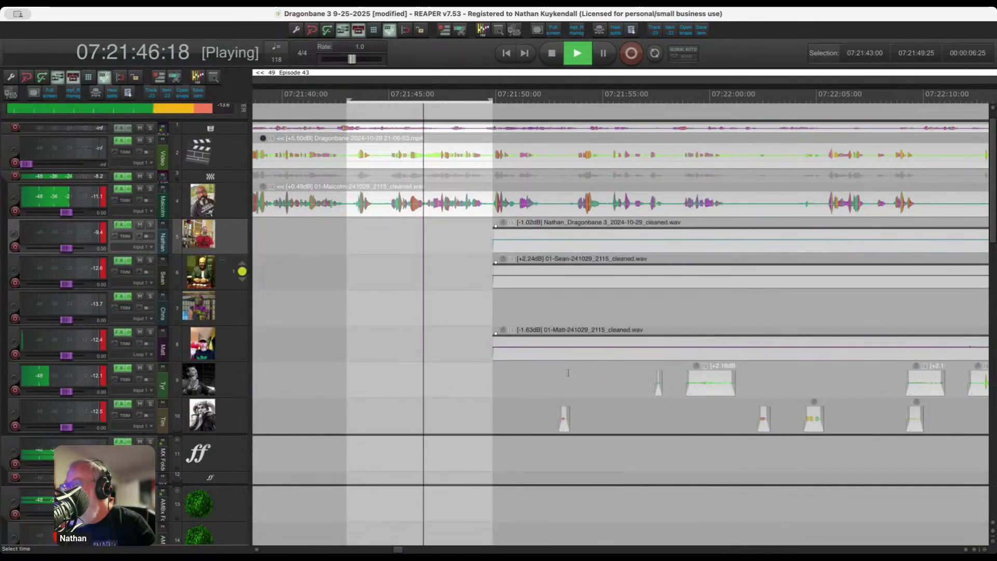
# Delete the silent audio on tracks 5 to 8 from 07:21:49:11 to 07:22:13:08 and the quiet track 9 clips before 07:22:02:02.
pyautogui.moveTo(483, 245); pyautogui.dragTo(754, 385)
pyautogui.press('Delete')
pyautogui.scroll(-5, 742, 382)
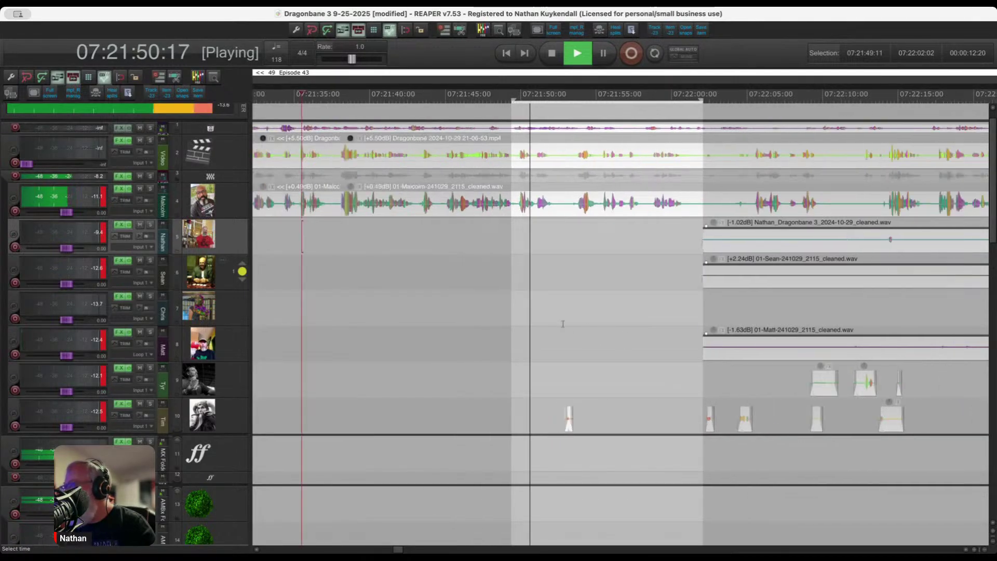
pyautogui.moveTo(600, 242); pyautogui.dragTo(689, 337)
pyautogui.press('Delete')
pyautogui.scroll(3, 687, 338)
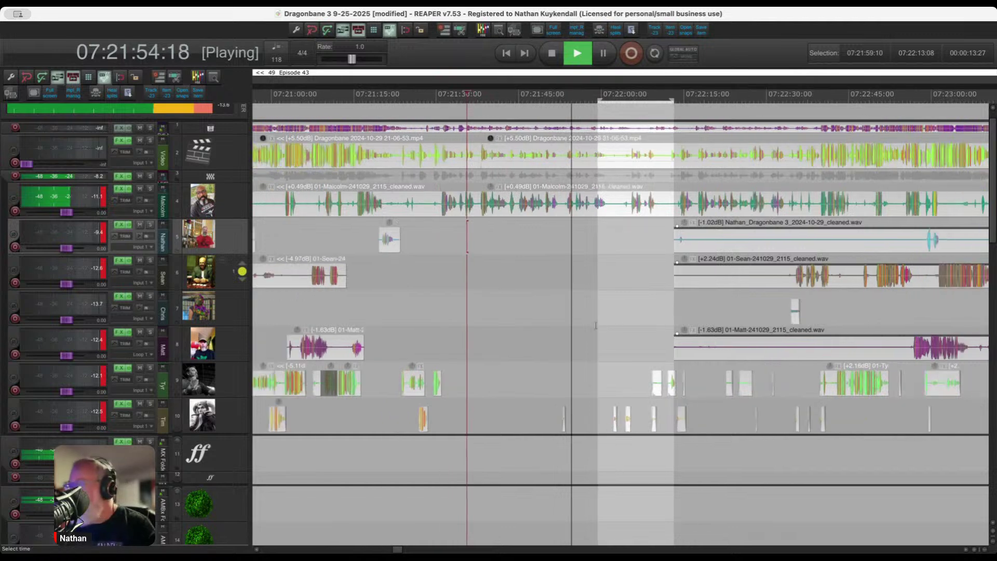
# Create a green region named "far away bats" from 07:21:53:01 to 07:22:02:20.
pyautogui.scroll(3, 519, 380)
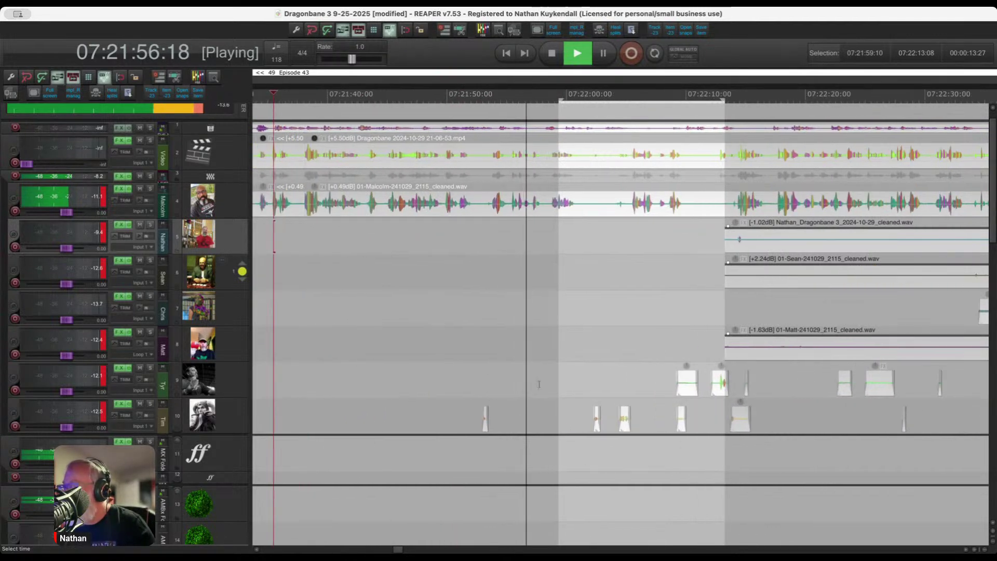
pyautogui.scroll(2, 642, 390)
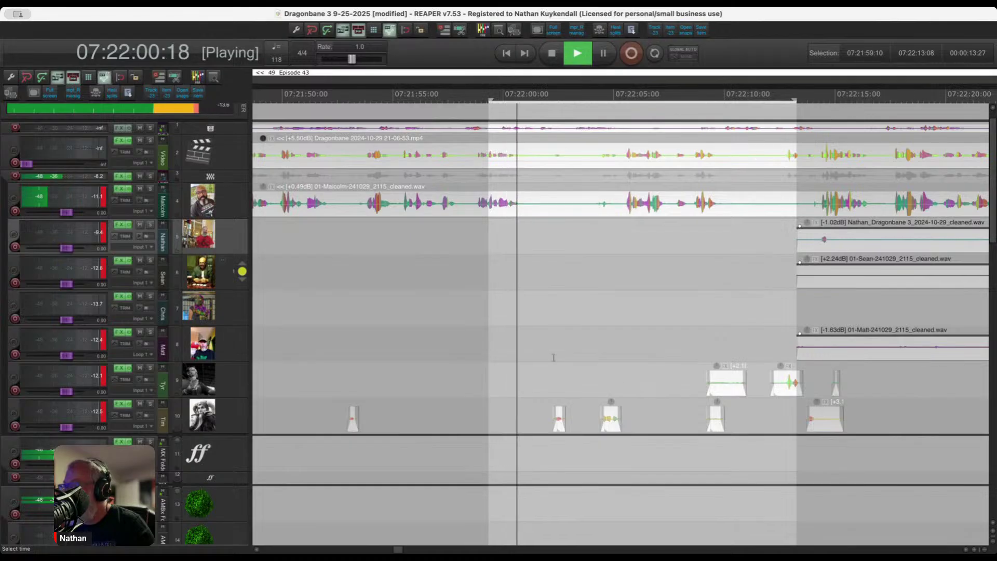
pyautogui.moveTo(350, 282); pyautogui.dragTo(562, 311)
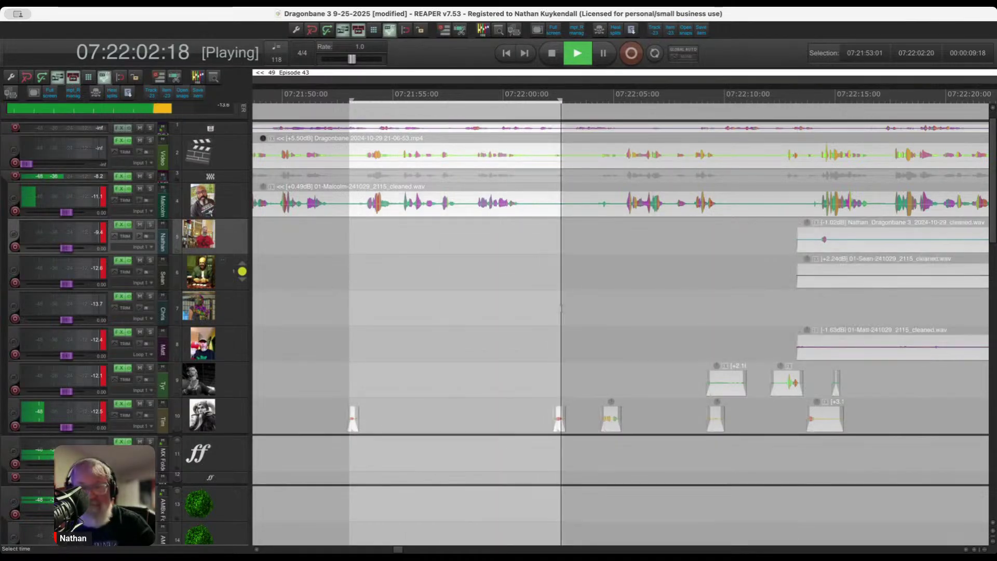
pyautogui.press('space')
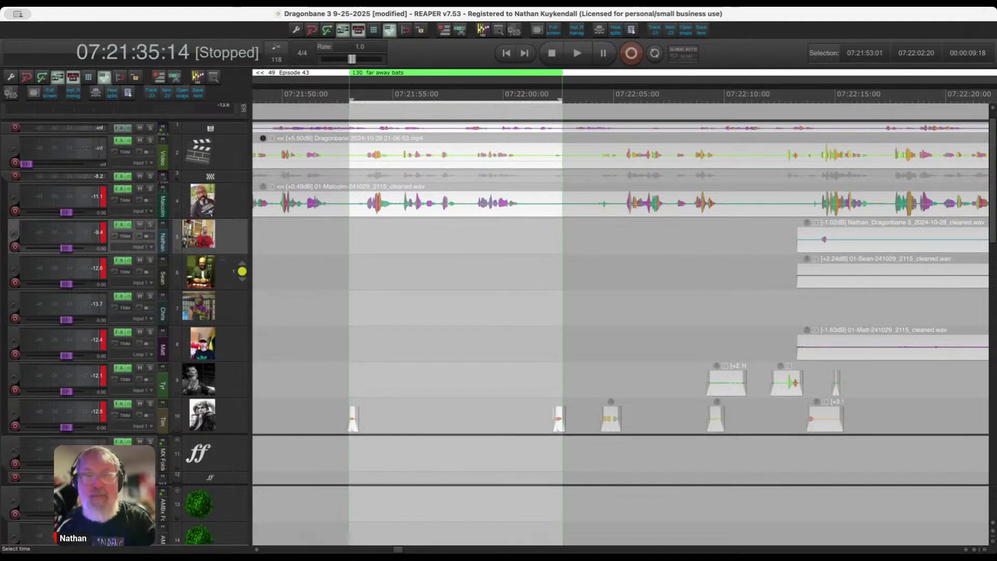
# Cut the range 07:22:01:07 to 07:22:05:15 from all tracks, closing the gap, and replay the join.
pyautogui.click(493, 351)
pyautogui.press('space')
pyautogui.scroll(3, 491, 405)
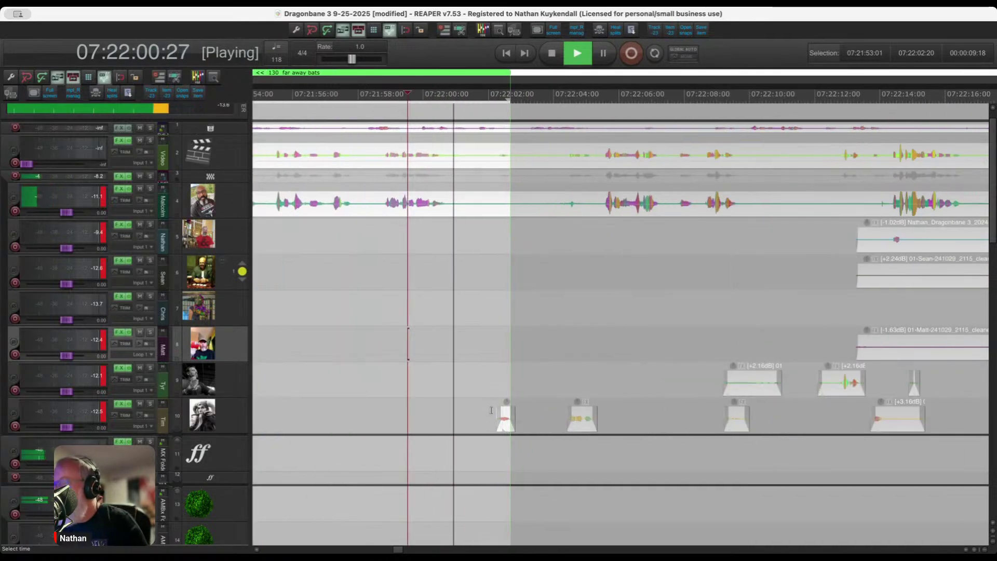
pyautogui.scroll(1, 491, 408)
pyautogui.scroll(1, 489, 394)
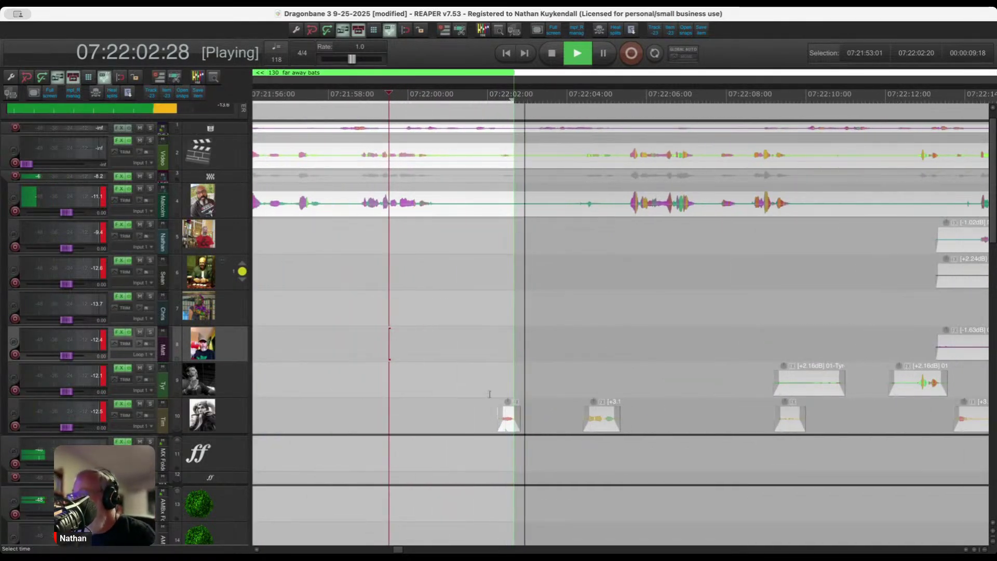
pyautogui.moveTo(458, 326); pyautogui.dragTo(628, 430)
pyautogui.hotkey('ctrl', 'Delete')
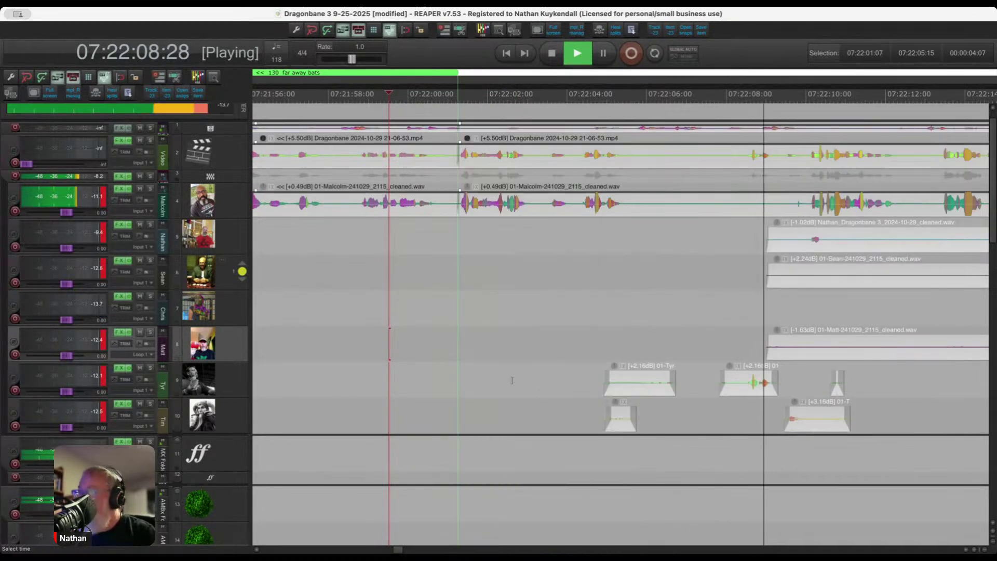
pyautogui.click(442, 390)
# Create a green region named "Shoreline boat dragging on gravel" from 07:22:01:00 to 07:22:08:21.
pyautogui.scroll(-3, 492, 395)
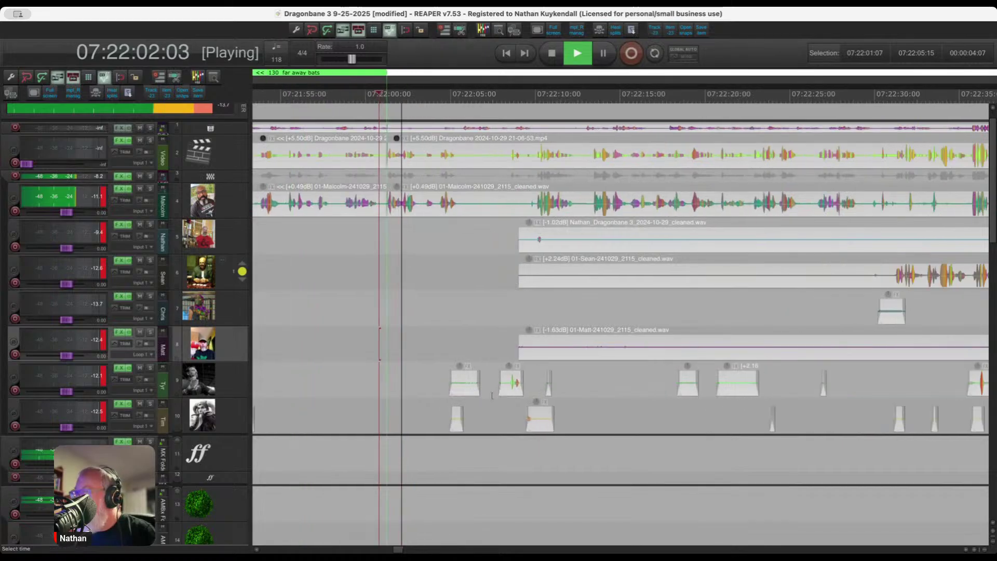
pyautogui.scroll(1, 492, 396)
pyautogui.moveTo(381, 313); pyautogui.dragTo(517, 329)
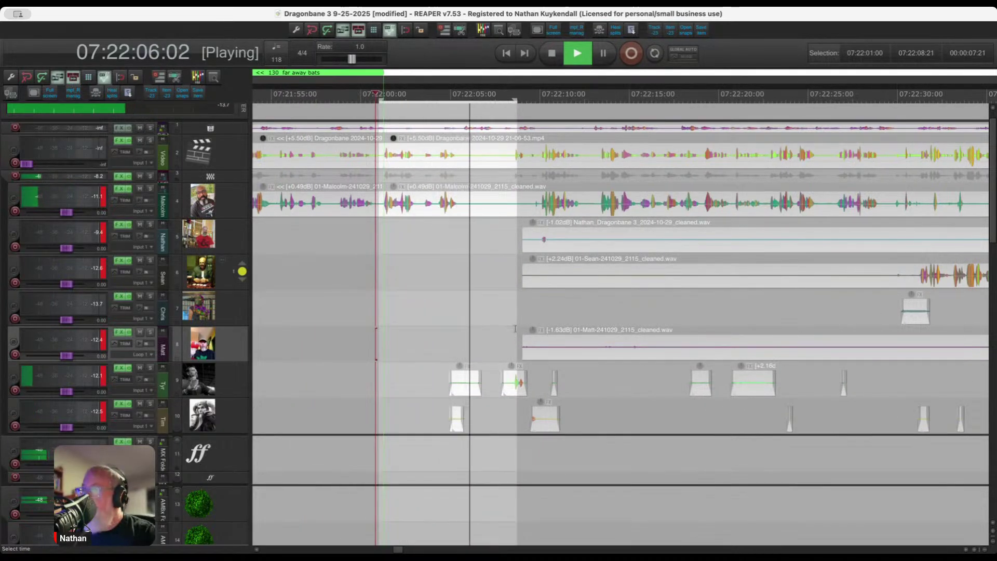
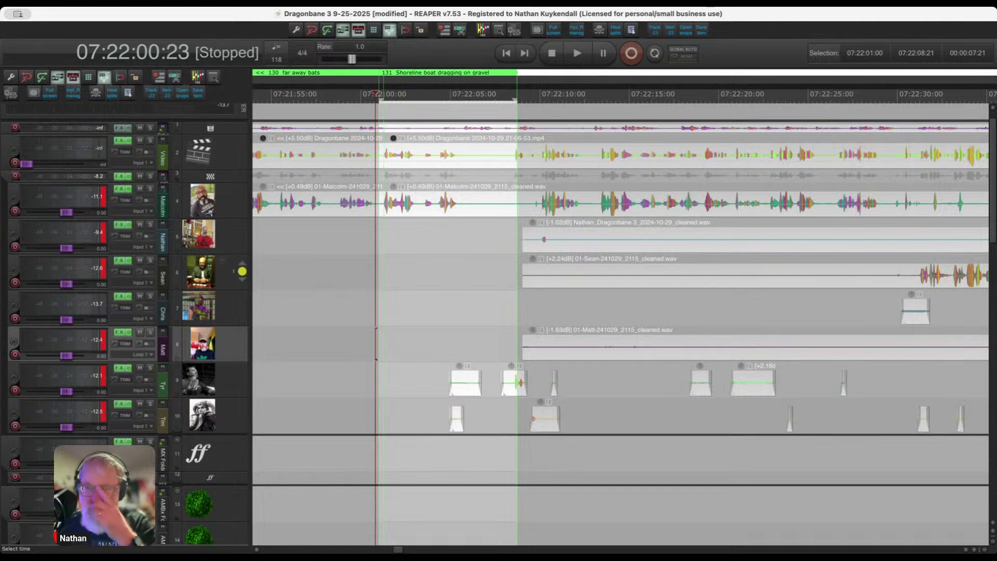
# Create a yellow region named "Island Ambience" from 07:22:00:22 to 07:22:35:19.
pyautogui.scroll(-3, 373, 285)
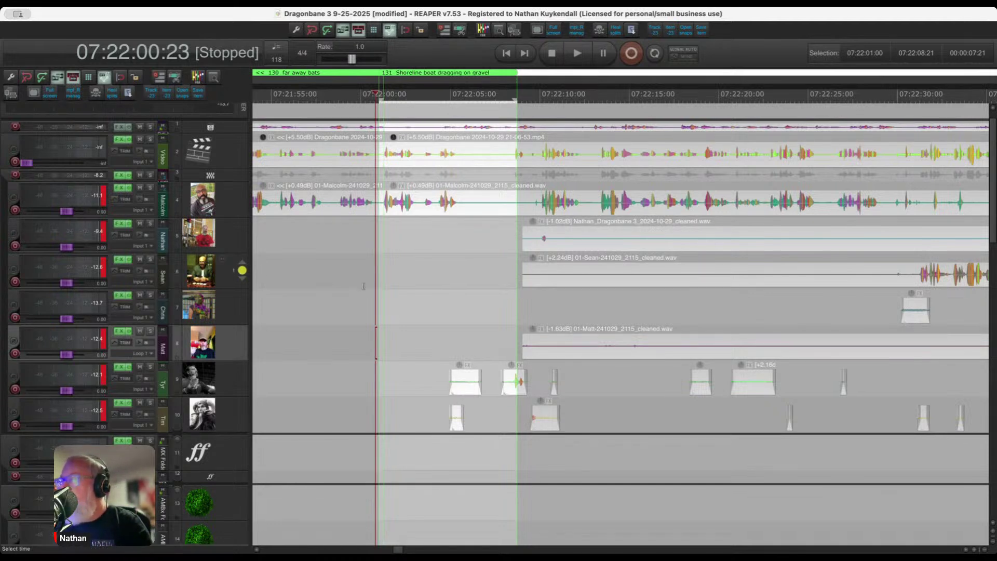
pyautogui.moveTo(374, 283); pyautogui.dragTo(921, 419)
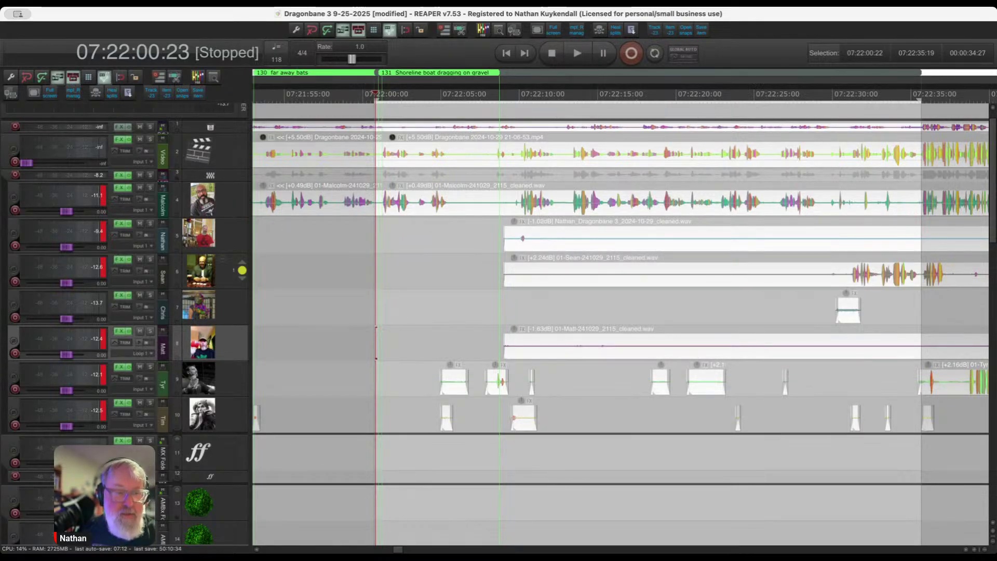
pyautogui.hotkey('shift', 'r')
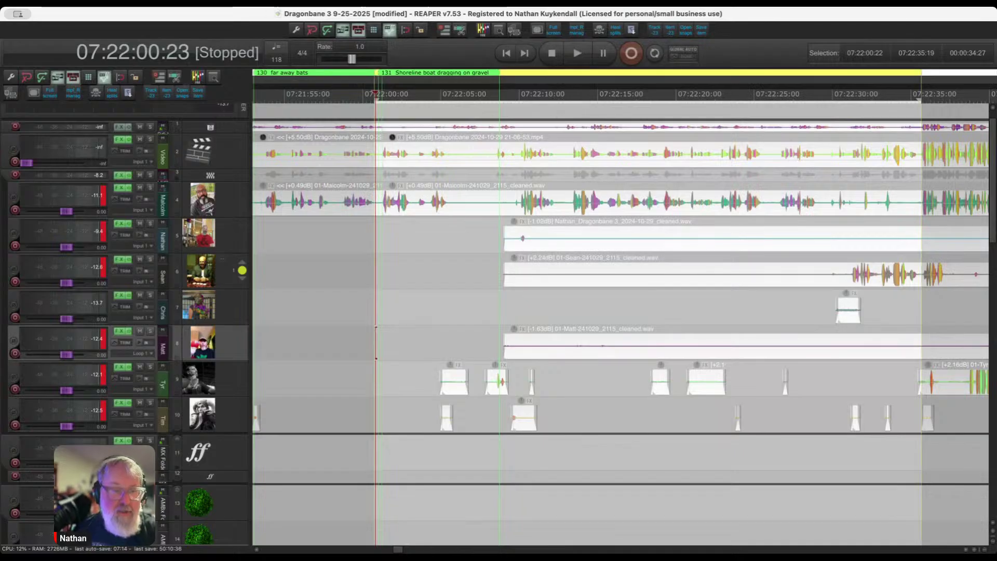
# Extend the end of the Island Ambience region to about 07:57:26:26.
pyautogui.scroll(-5, 508, 195)
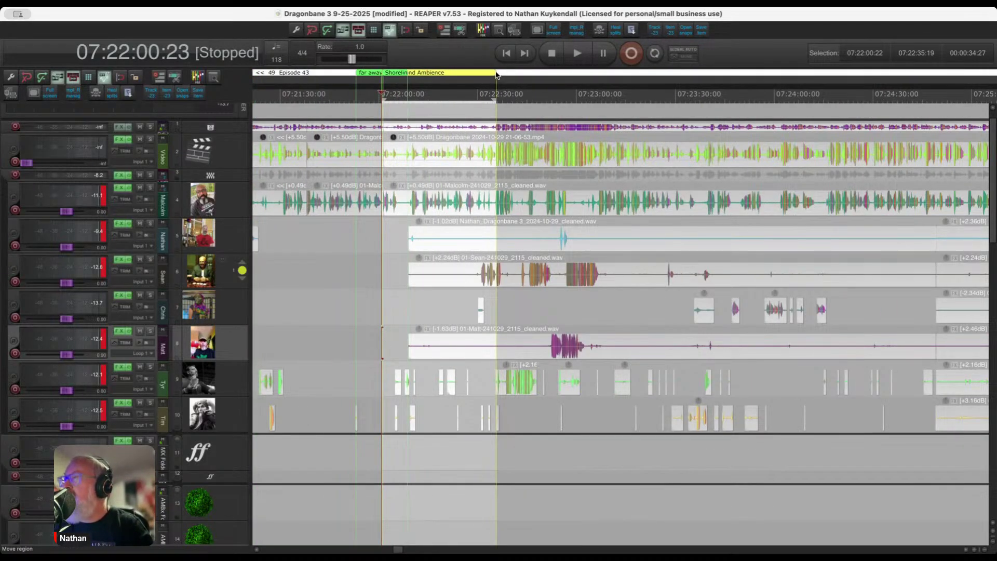
pyautogui.moveTo(497, 72); pyautogui.dragTo(994, 162)
pyautogui.scroll(-5, 848, 213)
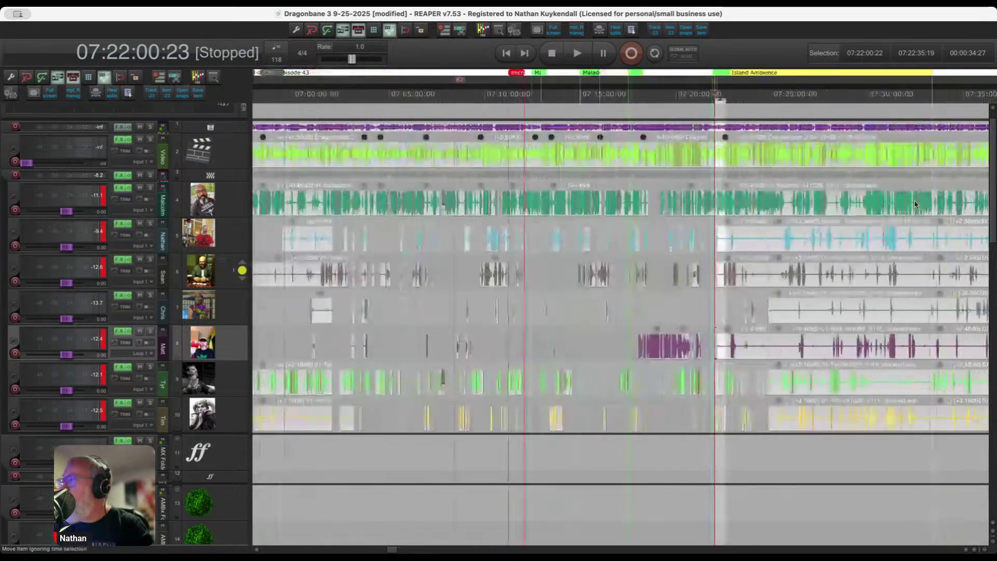
pyautogui.scroll(-5, 848, 213)
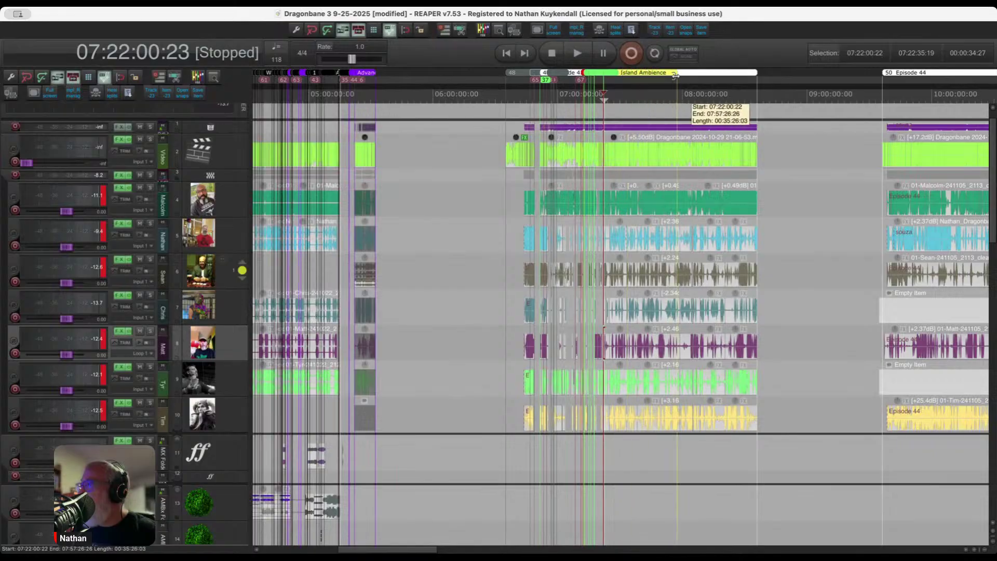
pyautogui.scroll(10, 612, 141)
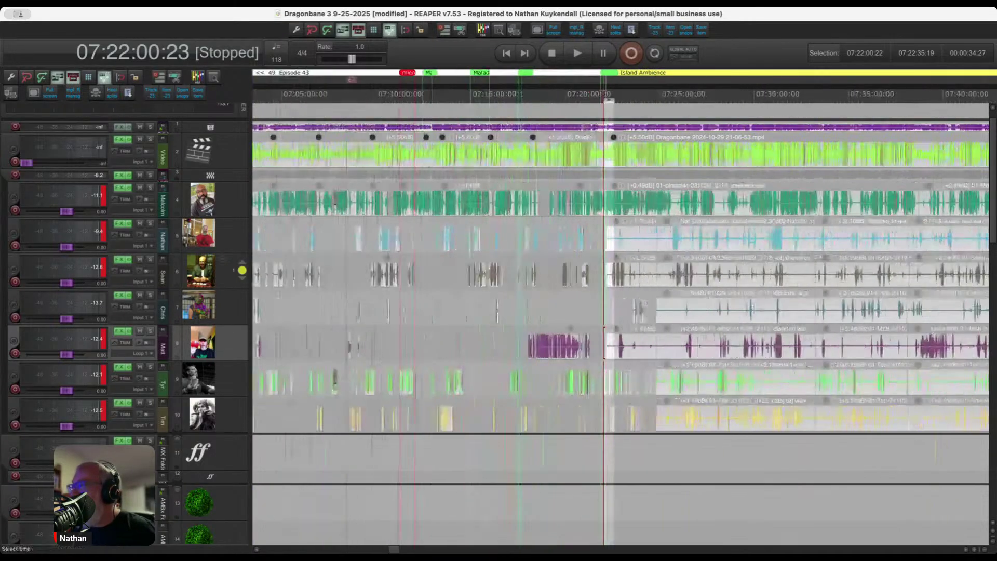
# Play from about 07:22:02 and delete the quiet audio on tracks 8 to 10 from 07:22:04:02 to 07:22:07:03.
pyautogui.press('space')
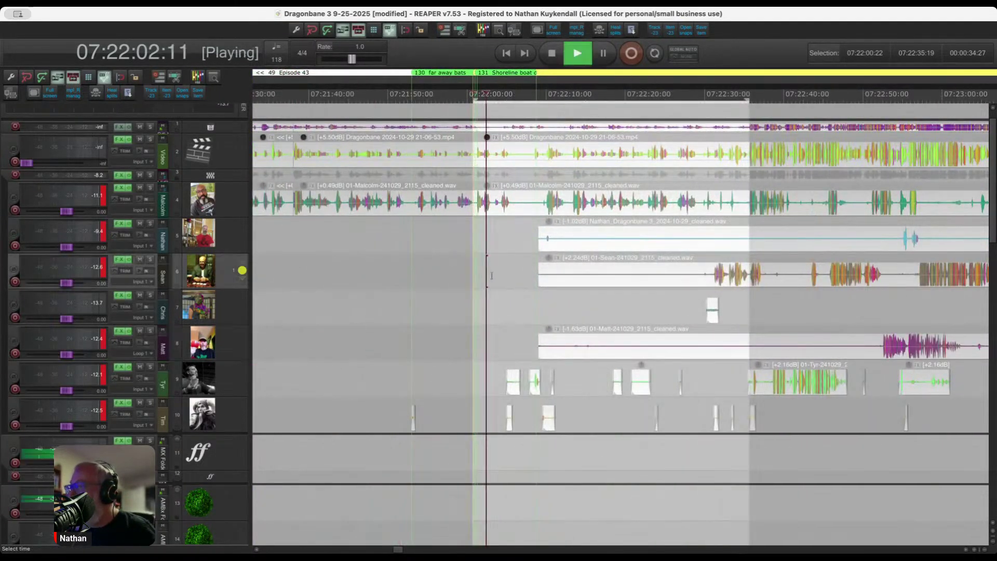
pyautogui.scroll(3, 491, 276)
pyautogui.scroll(3, 532, 321)
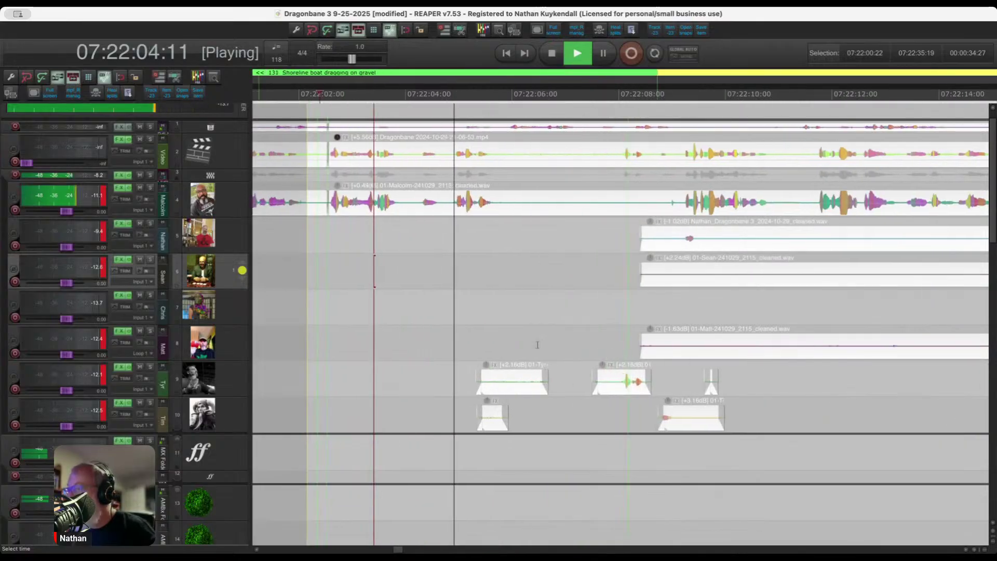
pyautogui.moveTo(409, 334); pyautogui.dragTo(569, 407)
pyautogui.press('Delete')
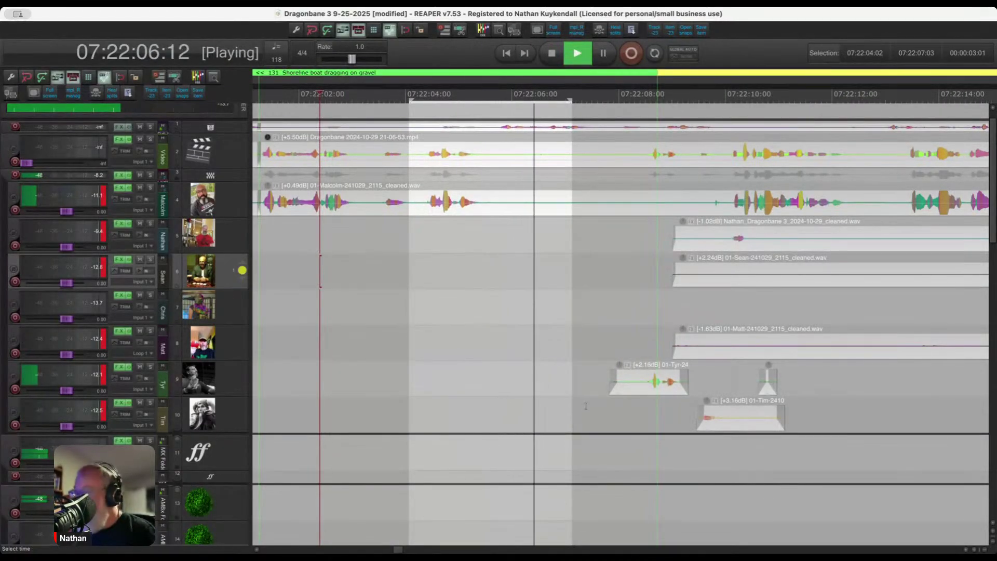
pyautogui.scroll(2, 582, 379)
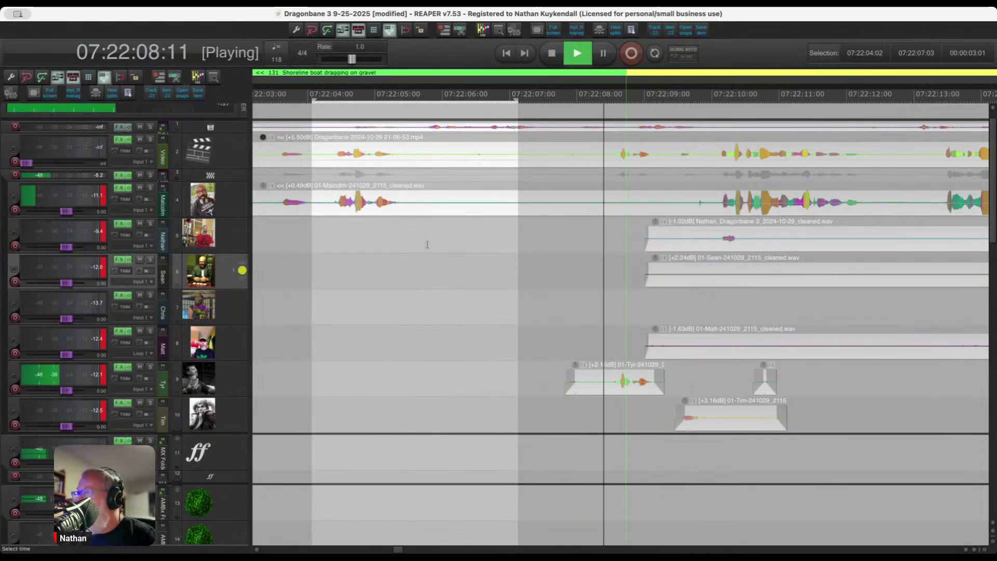
# Remove the pause from 07:22:05:24 to 07:22:08:11 across all tracks, closing the gap.
pyautogui.moveTo(430, 244); pyautogui.dragTo(597, 415)
pyautogui.hotkey('ctrl', 'Delete')
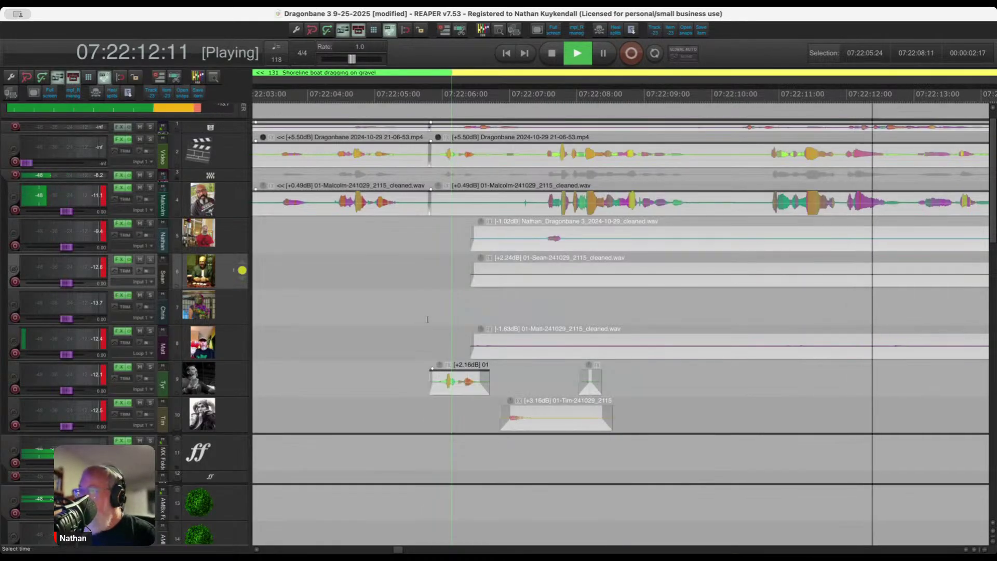
pyautogui.scroll(-1, 521, 360)
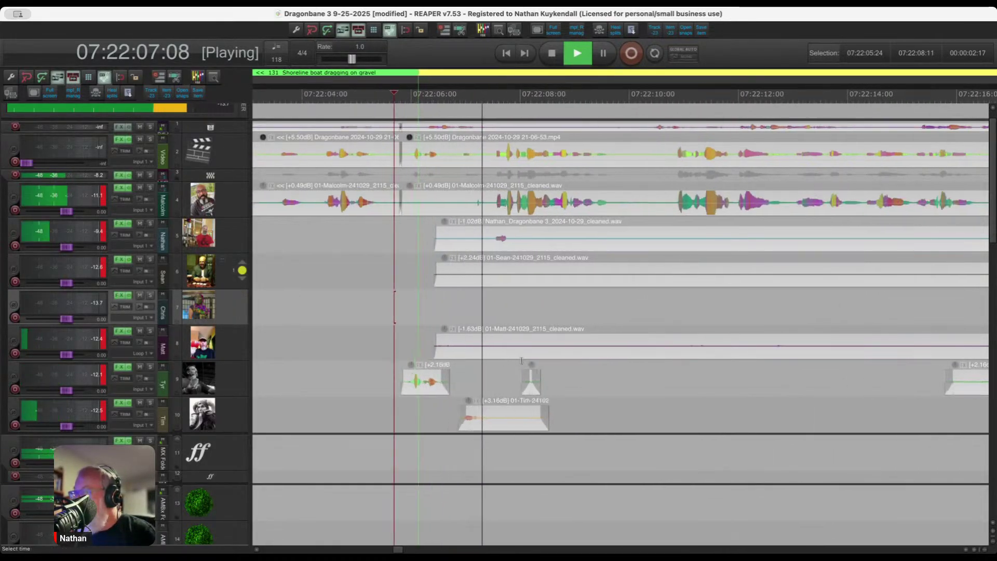
# Delete the quiet audio on tracks 5 to 9 between 07:22:06:03 and 07:22:15:08, keeping the short sound on track 5.
pyautogui.moveTo(418, 241); pyautogui.dragTo(486, 338)
pyautogui.press('Delete')
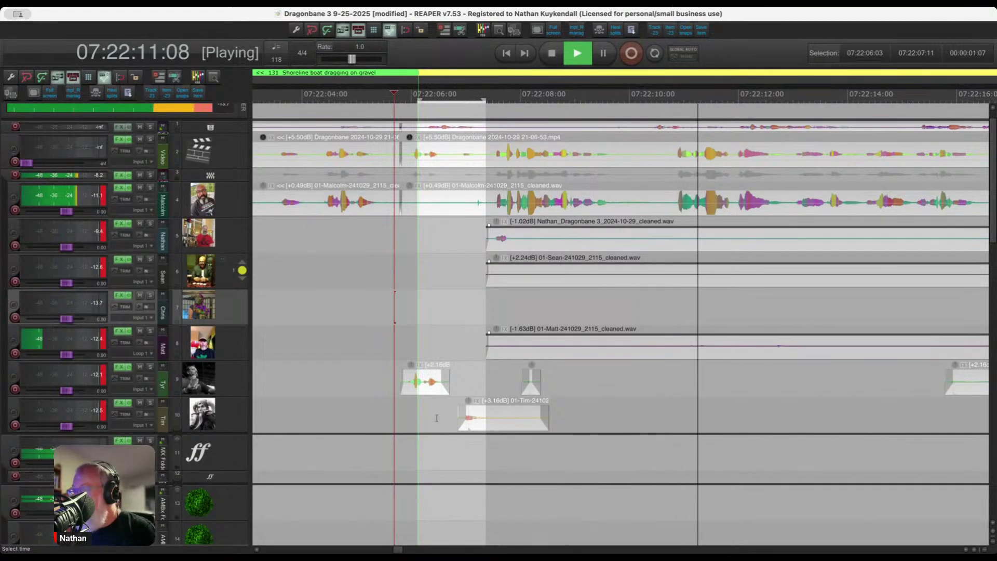
pyautogui.moveTo(470, 266); pyautogui.dragTo(818, 386)
pyautogui.press('Delete')
pyautogui.moveTo(547, 240); pyautogui.dragTo(917, 354)
pyautogui.press('Delete')
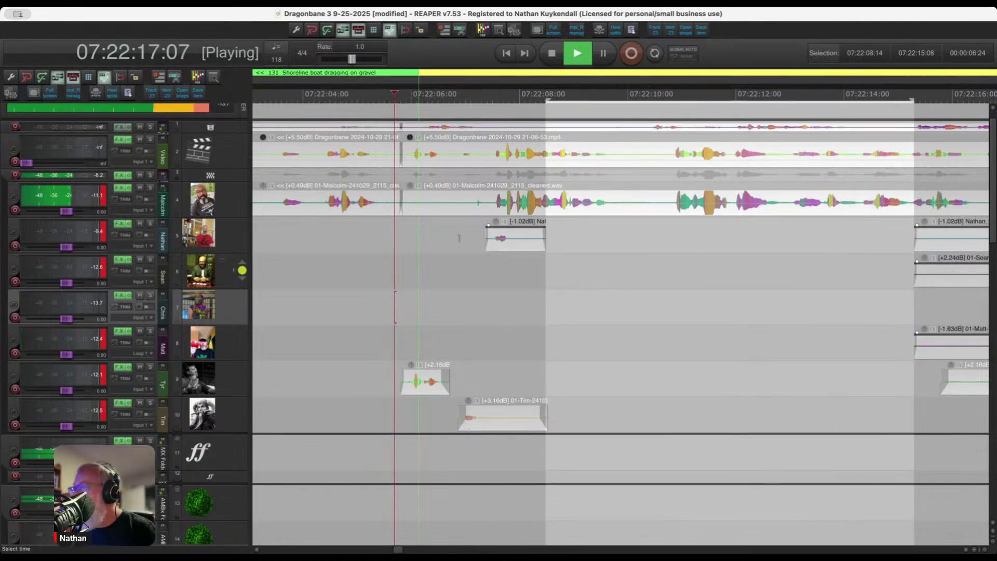
# Delete the quiet audio on tracks 5 to 10 from 07:22:14:18 to 07:22:26:14.
pyautogui.scroll(-3, 528, 255)
pyautogui.moveTo(436, 231); pyautogui.dragTo(781, 413)
pyautogui.press('Delete')
pyautogui.scroll(3, 594, 312)
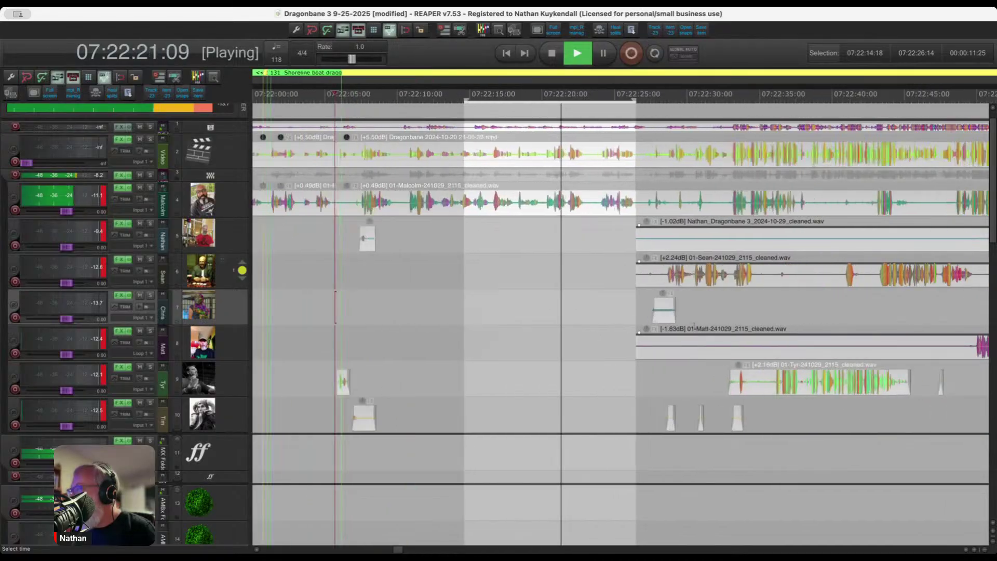
# Delete the quiet audio on tracks 5 to 10 between 07:22:24:24 and 07:22:34:03, keeping the speech on tracks 6 and 9.
pyautogui.moveTo(524, 338); pyautogui.dragTo(853, 361)
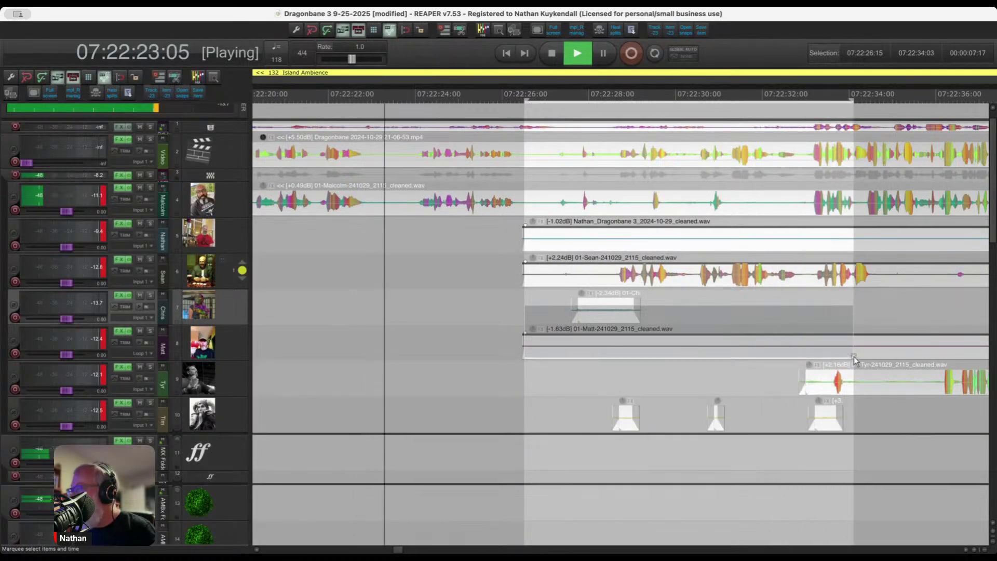
pyautogui.press('Delete')
pyautogui.moveTo(503, 237); pyautogui.dragTo(605, 283)
pyautogui.press('Delete')
pyautogui.moveTo(450, 332); pyautogui.dragTo(741, 423)
pyautogui.press('Delete')
# Delete the silent audio on track 8 from 07:22:32:17 to 07:22:49:20.
pyautogui.scroll(-3, 637, 358)
pyautogui.scroll(1, 637, 358)
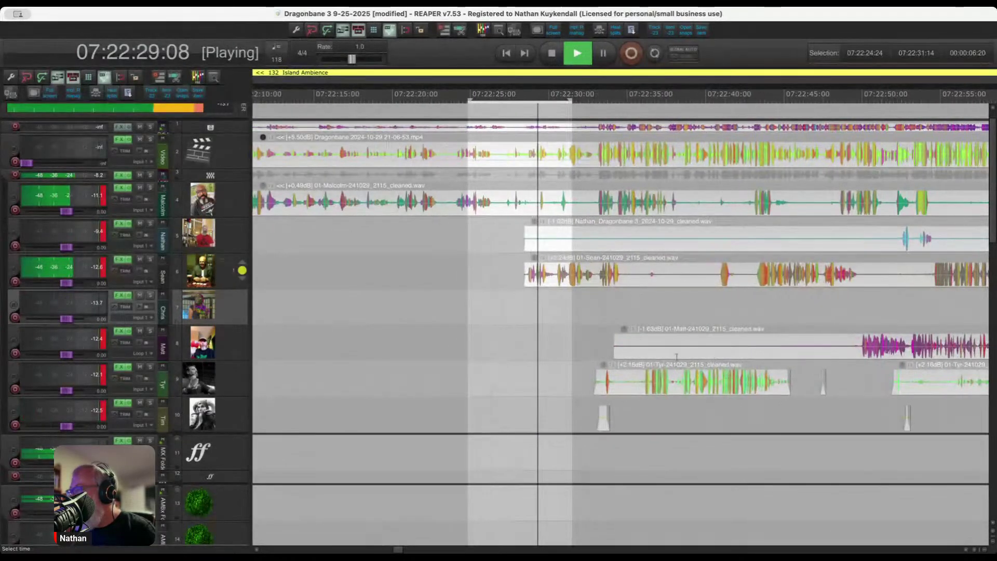
pyautogui.moveTo(590, 338); pyautogui.dragTo(857, 357)
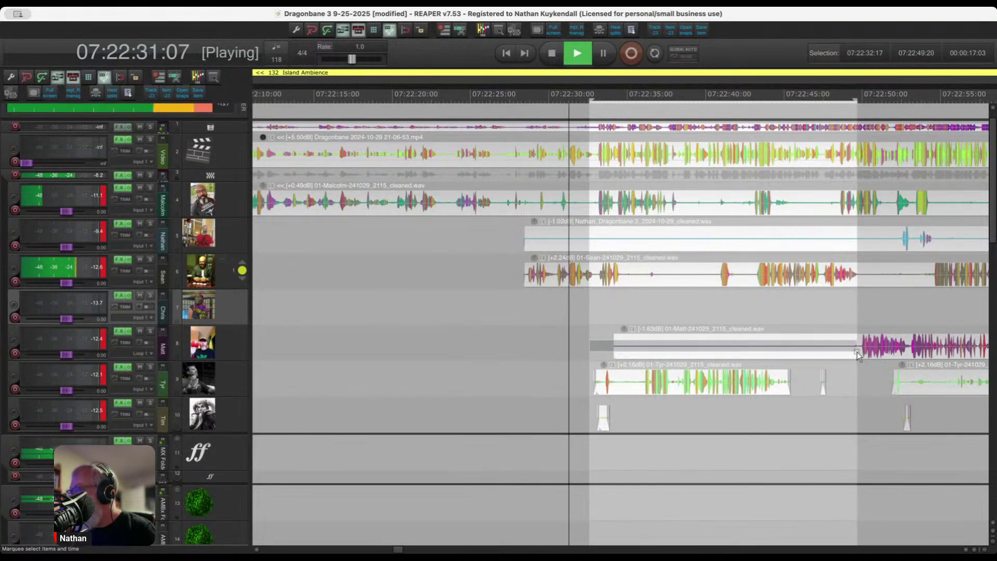
pyautogui.press('Delete')
# Lower the volume of the track 9 clip around 07:22:36 to -4.10 dB.
pyautogui.moveTo(648, 387); pyautogui.dragTo(710, 389)
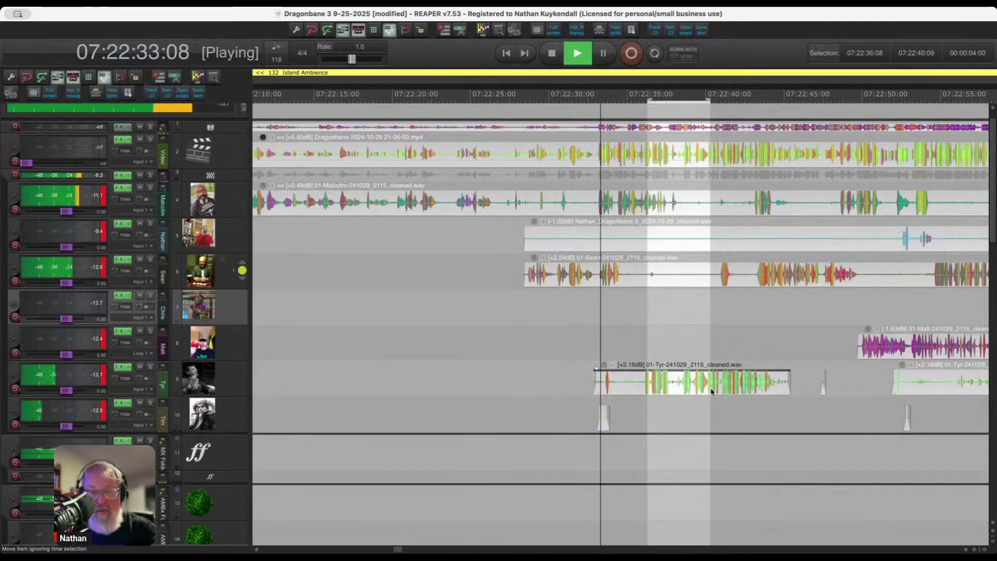
pyautogui.hotkey('ctrl', 'Down')
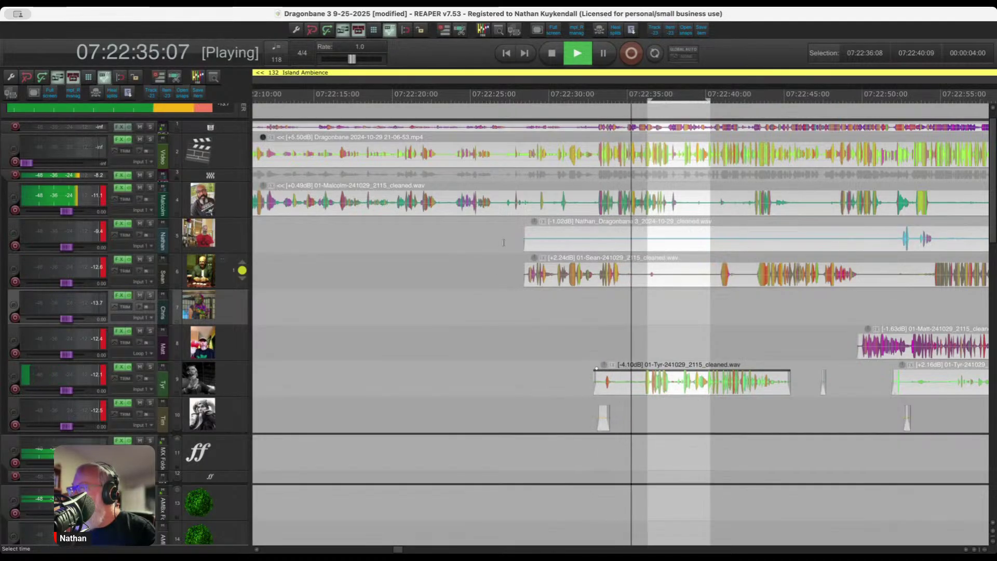
# Play from about 07:22:27, then cut the quiet audio on track 4 near 07:22:28:15 and on track 5 up to 07:22:31:07.
pyautogui.click(503, 241)
pyautogui.scroll(5, 514, 246)
pyautogui.moveTo(510, 244); pyautogui.dragTo(518, 244)
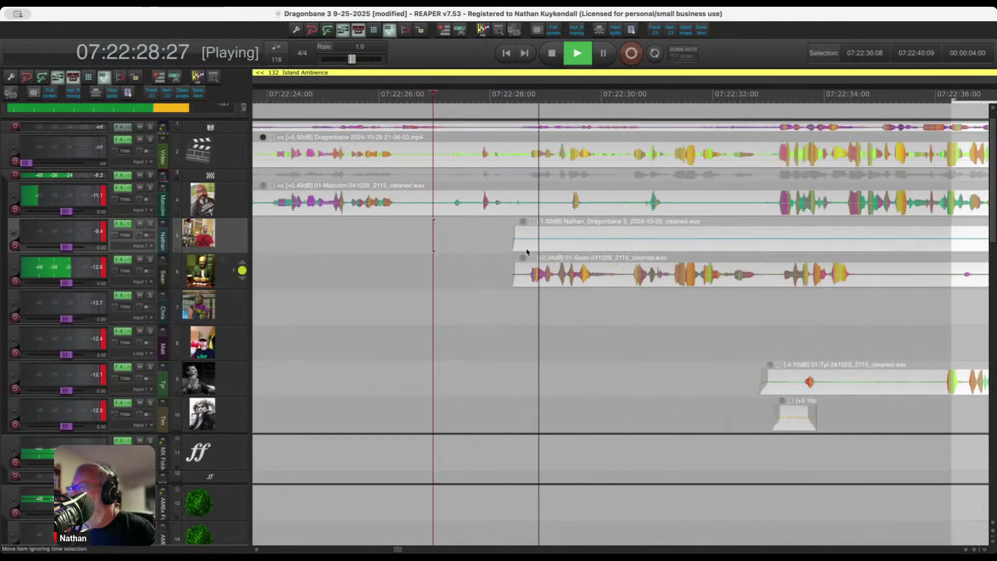
pyautogui.scroll(3, 516, 244)
pyautogui.moveTo(561, 217); pyautogui.dragTo(831, 245)
pyautogui.press('Delete')
pyautogui.press('Delete')
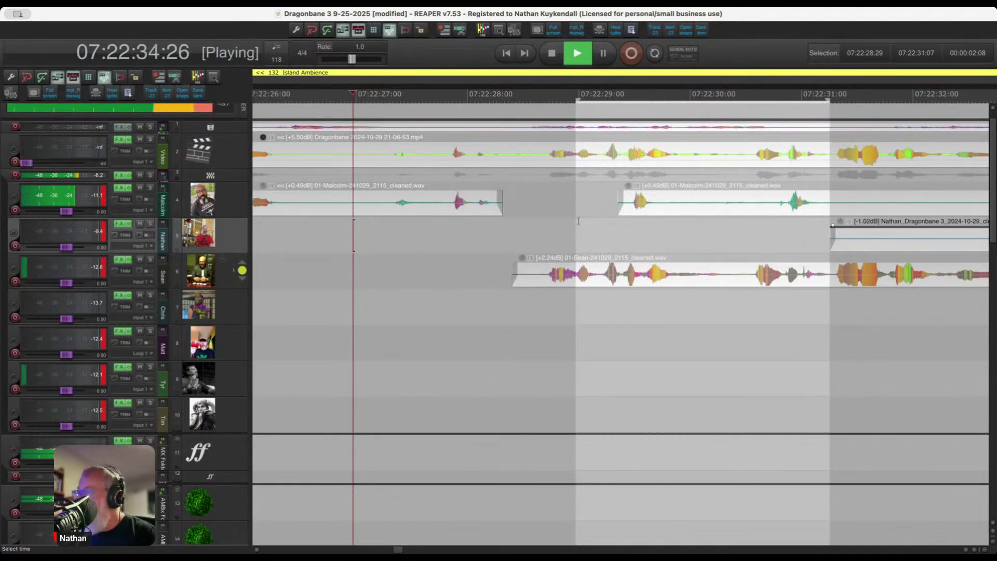
# Delete the silence on track 5 from 07:22:30:10 to 07:22:37:08 and the stray clips on tracks 9 and 10 up to 07:22:50:05.
pyautogui.scroll(-4, 579, 221)
pyautogui.moveTo(548, 244); pyautogui.dragTo(892, 248)
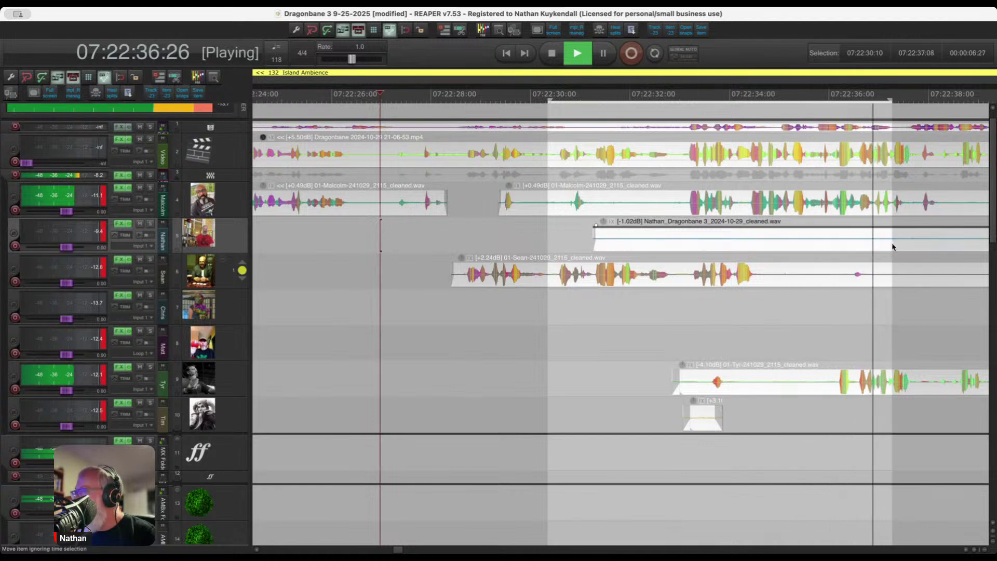
pyautogui.scroll(-5, 483, 364)
pyautogui.moveTo(515, 416); pyautogui.dragTo(617, 439)
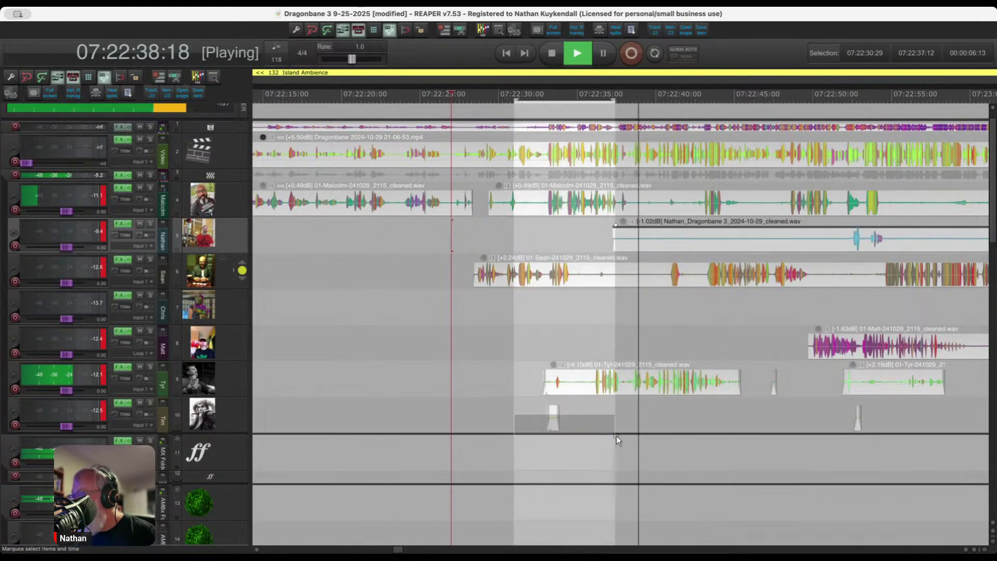
pyautogui.scroll(2, 842, 395)
pyautogui.moveTo(693, 381); pyautogui.dragTo(795, 401)
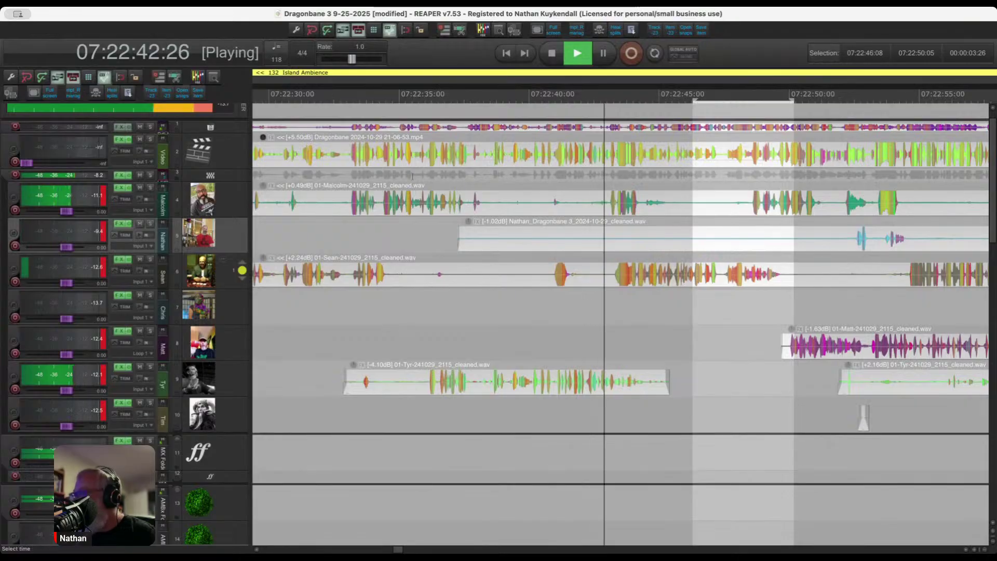
# Delete the silence on track 5 from 07:22:36:09 to 07:22:52:00 and the stray clips on tracks 9 and 10 up to 07:23:20:28.
pyautogui.moveTo(434, 260); pyautogui.dragTo(831, 250)
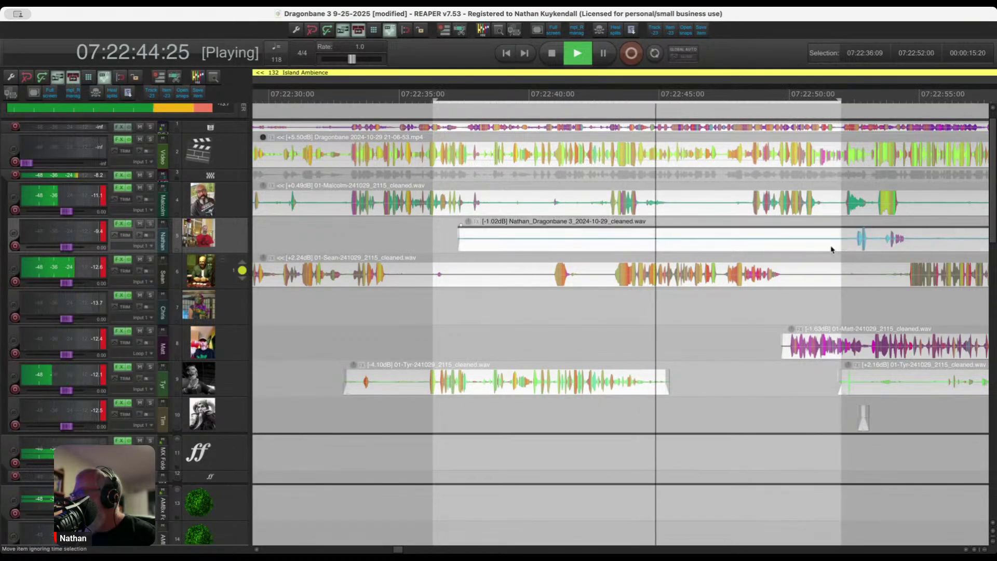
pyautogui.scroll(-3, 667, 331)
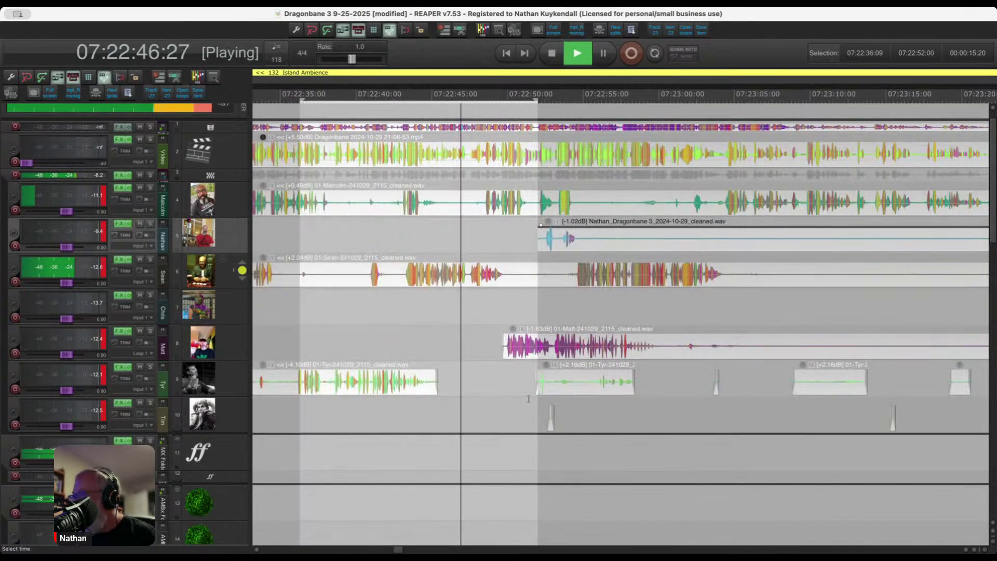
pyautogui.moveTo(528, 399); pyautogui.dragTo(709, 416)
pyautogui.moveTo(692, 382); pyautogui.dragTo(979, 411)
pyautogui.scroll(1, 575, 298)
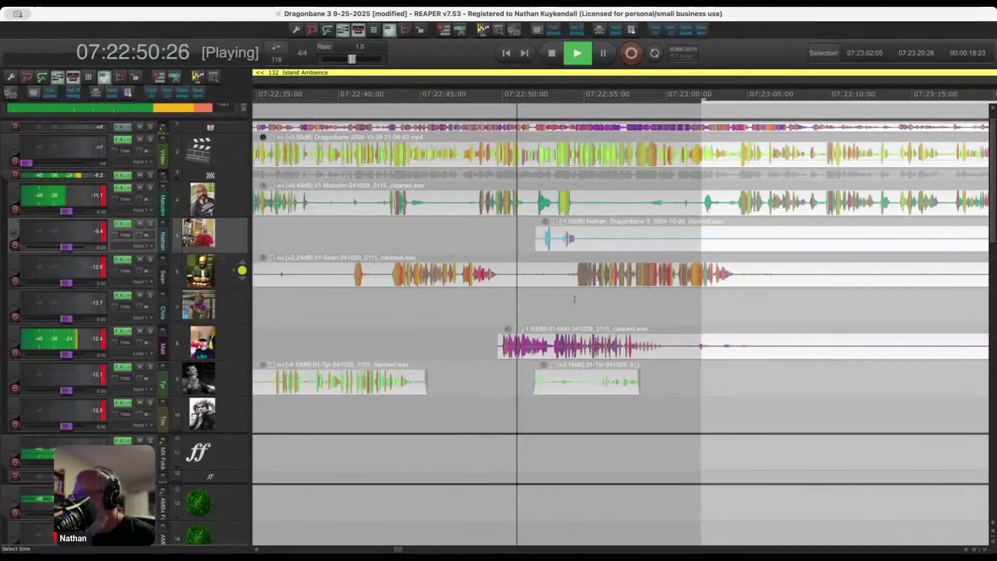
# Create a green region named "drawing sword of um-durman" from 07:22:42:26 to 07:22:49:26.
pyautogui.scroll(1, 575, 298)
pyautogui.moveTo(341, 311); pyautogui.dragTo(483, 306)
pyautogui.hotkey('shift', 'r')
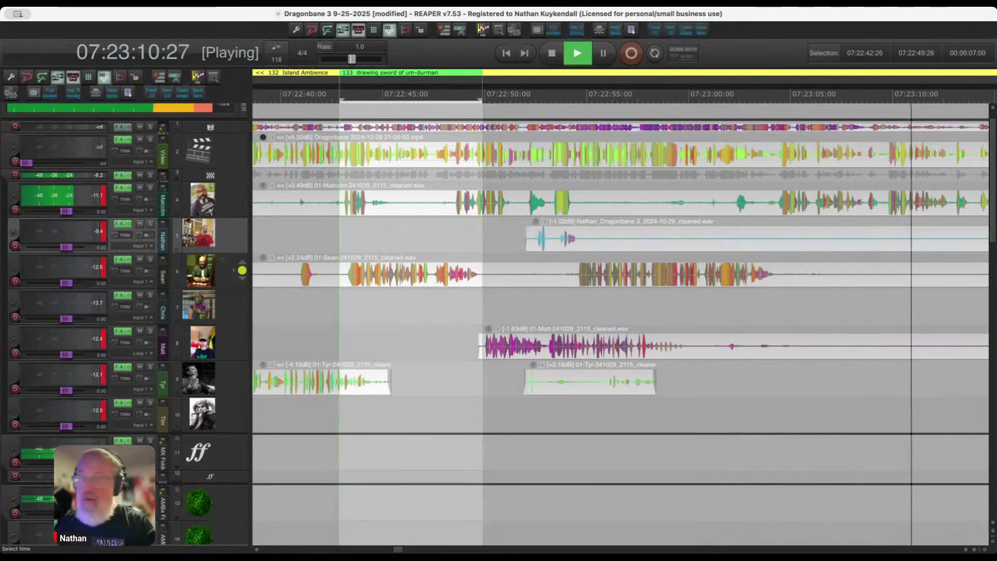
# Play from about 07:22:52 and delete the quiet start of the track 9 clip from 07:22:51:08 to 07:22:55:27.
pyautogui.scroll(-5, 587, 402)
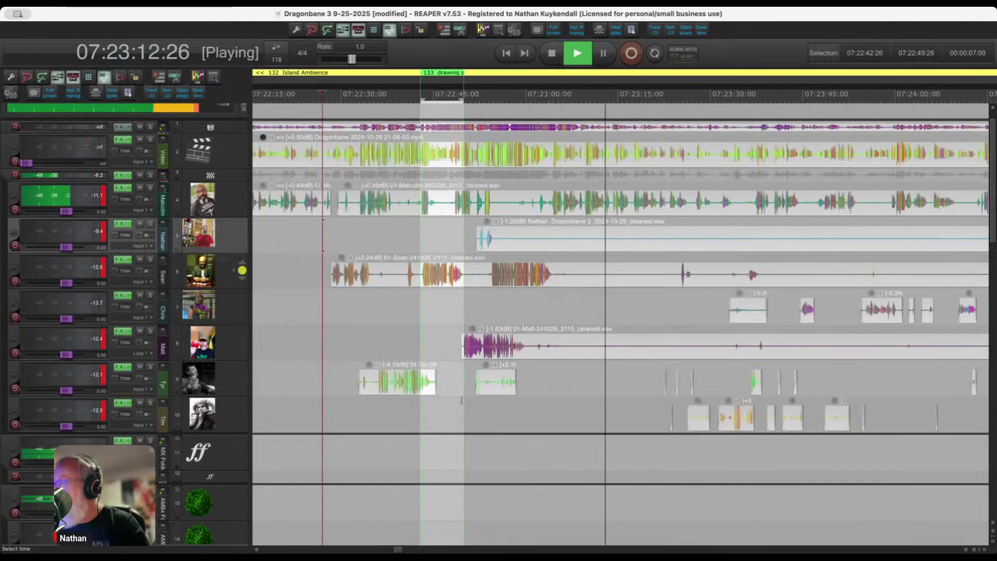
pyautogui.click(431, 413)
pyautogui.scroll(5, 431, 413)
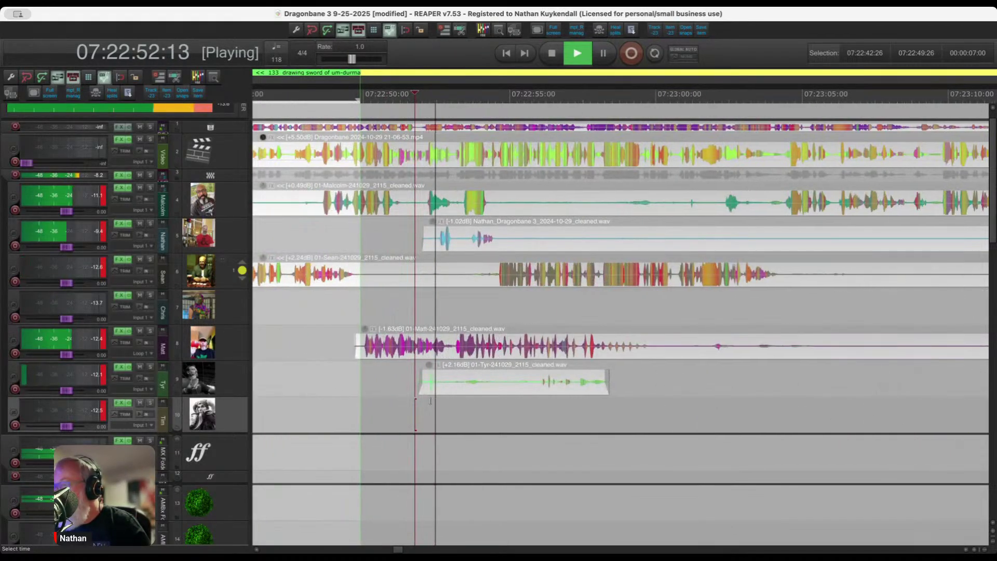
pyautogui.moveTo(400, 387); pyautogui.dragTo(535, 391)
pyautogui.press('Delete')
# Delete the silence on tracks 5 to 8 from 07:23:08:00 to 07:23:24:24 and on tracks 9 and 10 from 07:23:19:10 to 07:23:28:14.
pyautogui.scroll(-3, 535, 390)
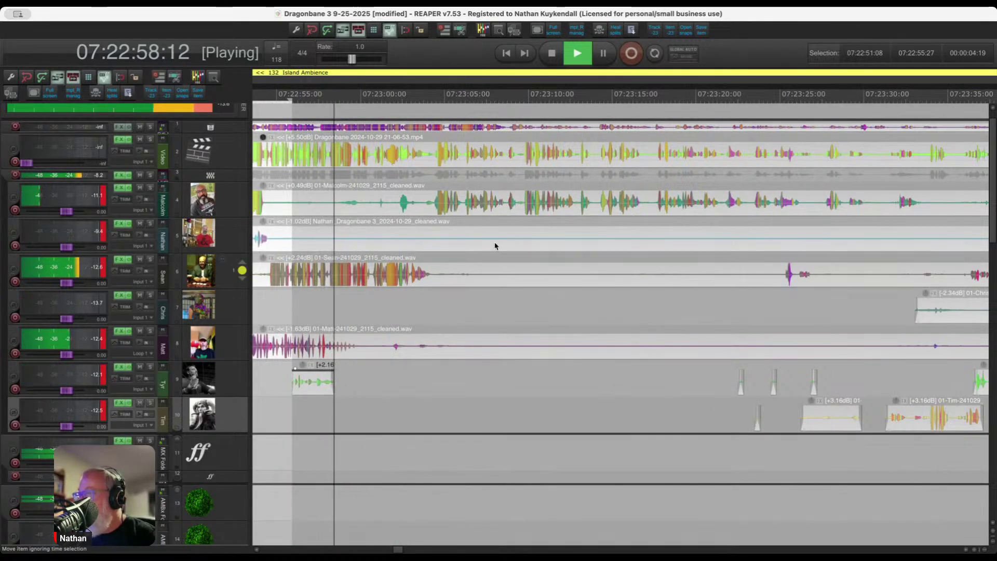
pyautogui.moveTo(495, 234); pyautogui.dragTo(777, 353)
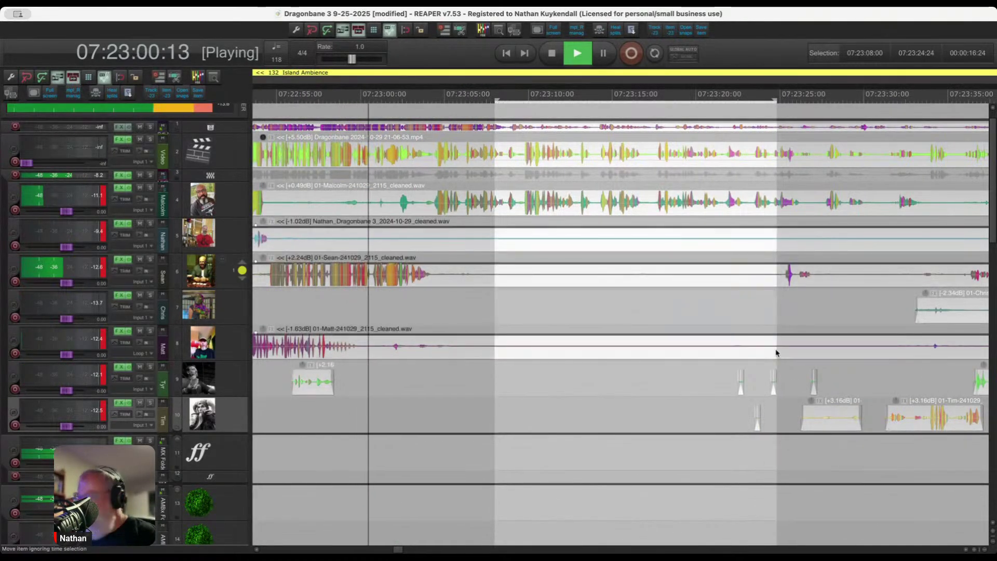
pyautogui.press('Delete')
pyautogui.moveTo(686, 370); pyautogui.dragTo(839, 429)
pyautogui.press('Delete')
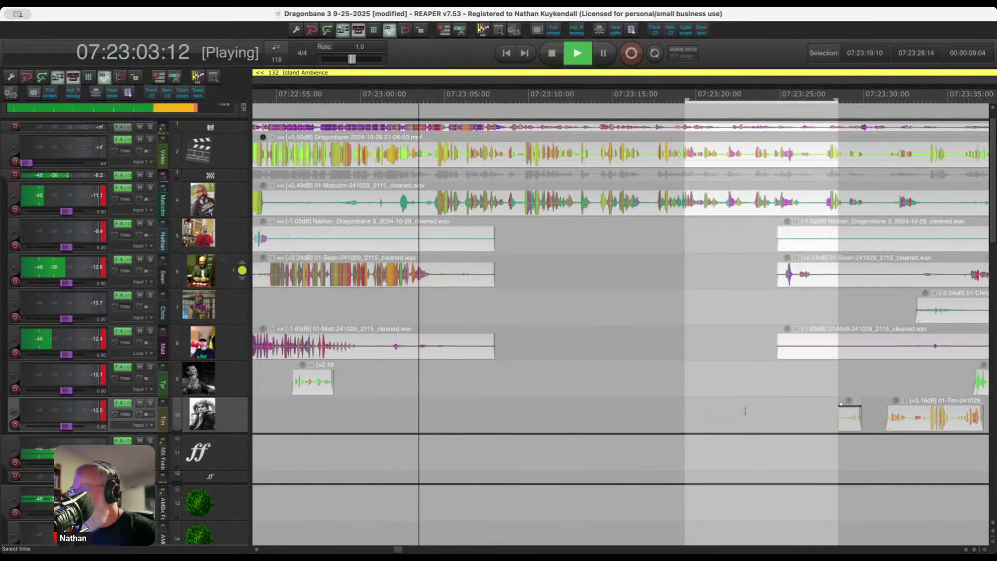
# Split the track 4 clip at about 07:23:01.
pyautogui.click(381, 208)
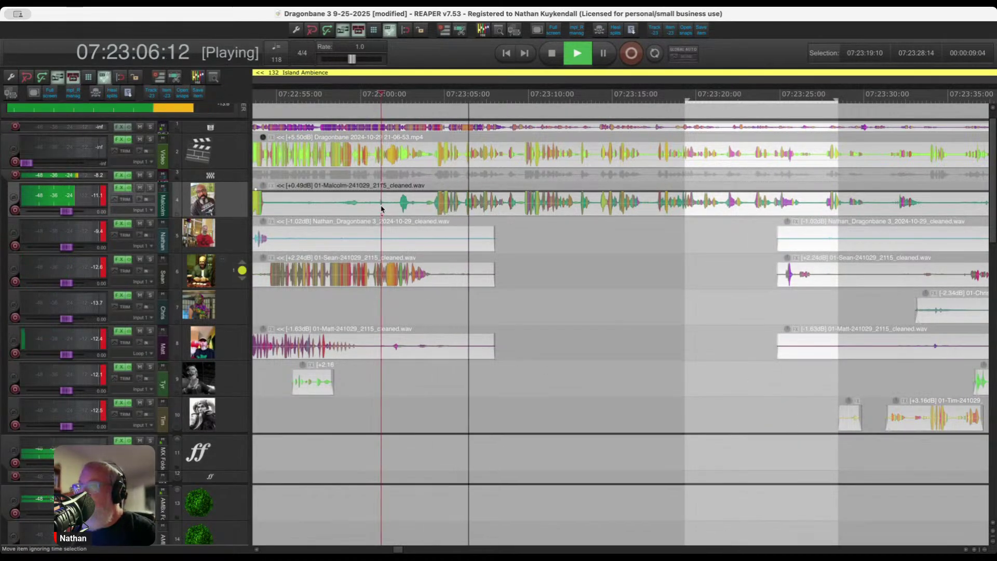
pyautogui.press('s')
# Delete the silent audio on track 5 from 07:22:58:07 to 07:23:10:01 and from 07:23:22:28 to 07:24:07:13.
pyautogui.scroll(2, 435, 252)
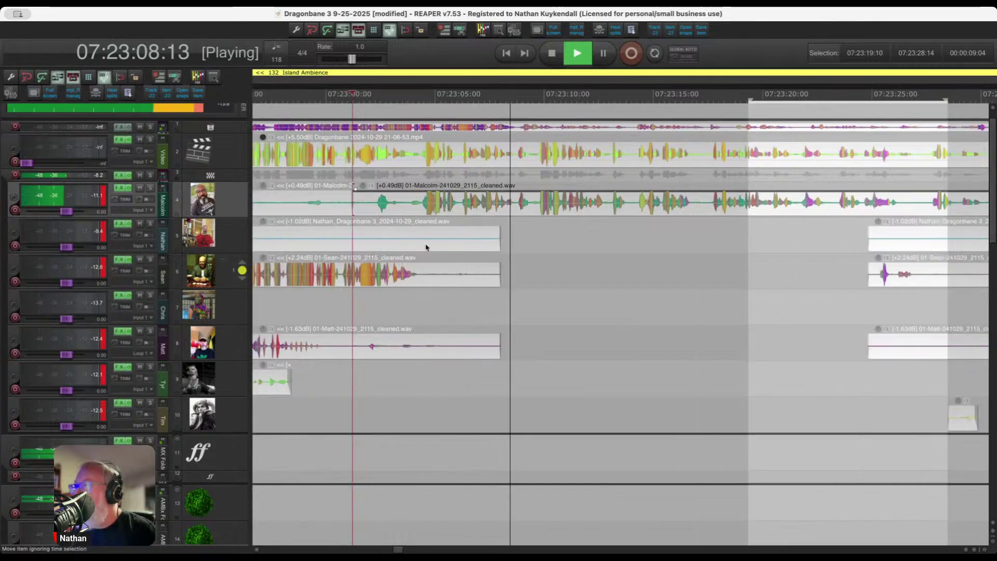
pyautogui.moveTo(290, 236); pyautogui.dragTo(544, 241)
pyautogui.press('Delete')
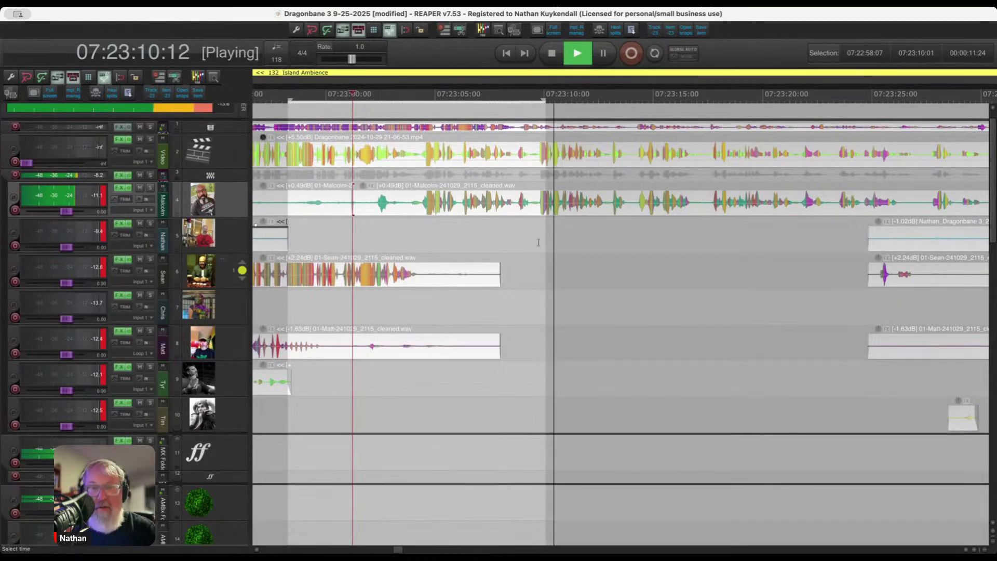
pyautogui.scroll(-3, 519, 242)
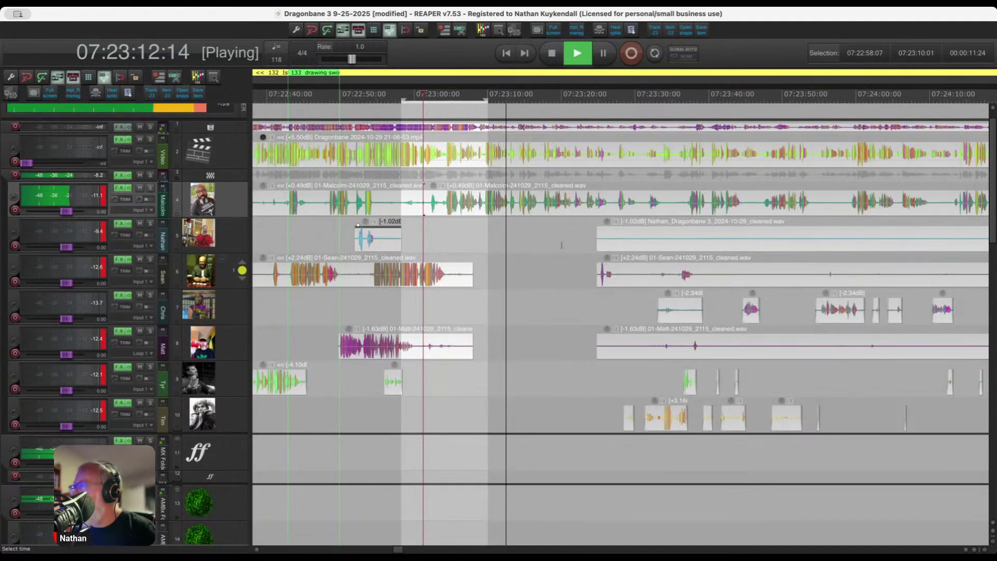
pyautogui.moveTo(584, 239); pyautogui.dragTo(910, 240)
pyautogui.press('Delete')
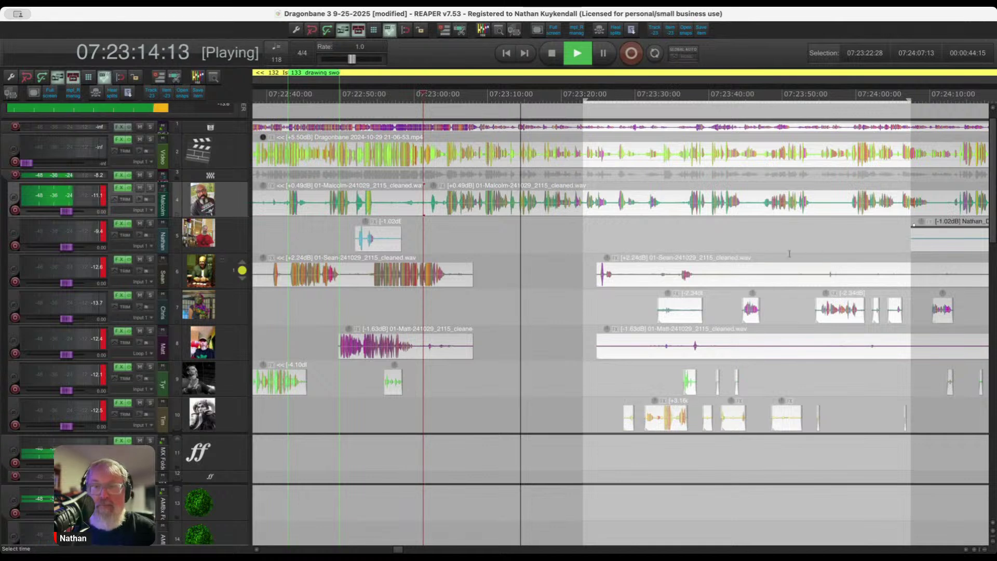
# Delete the silent audio on track 8 from 07:23:23:12 to 07:23:33:14.
pyautogui.scroll(3, 642, 259)
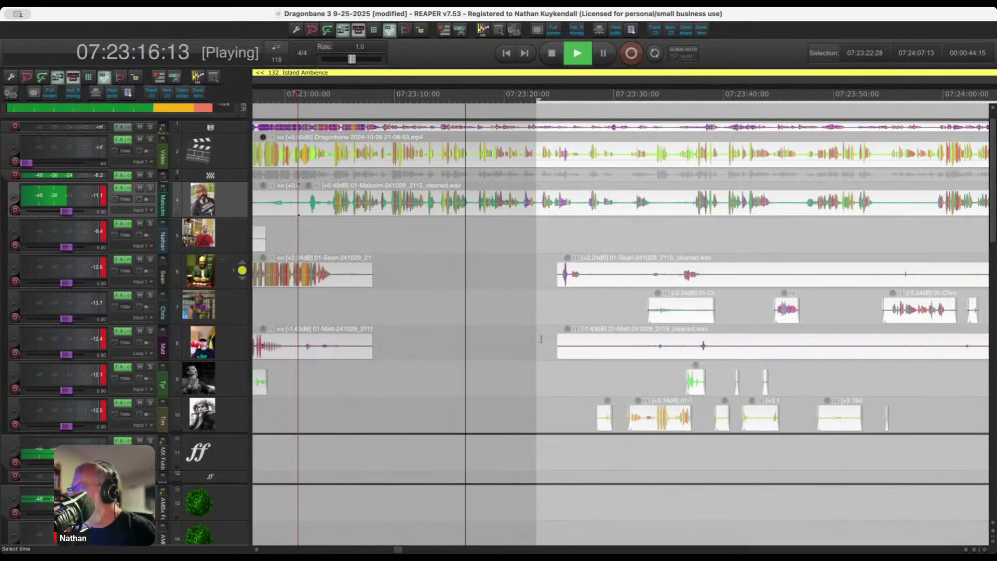
pyautogui.moveTo(541, 339); pyautogui.dragTo(652, 339)
pyautogui.click(559, 335)
pyautogui.press('Delete')
# Delete the silent audio on track 6 from 07:23:39:16 to 07:23:54:16.
pyautogui.scroll(-4, 559, 334)
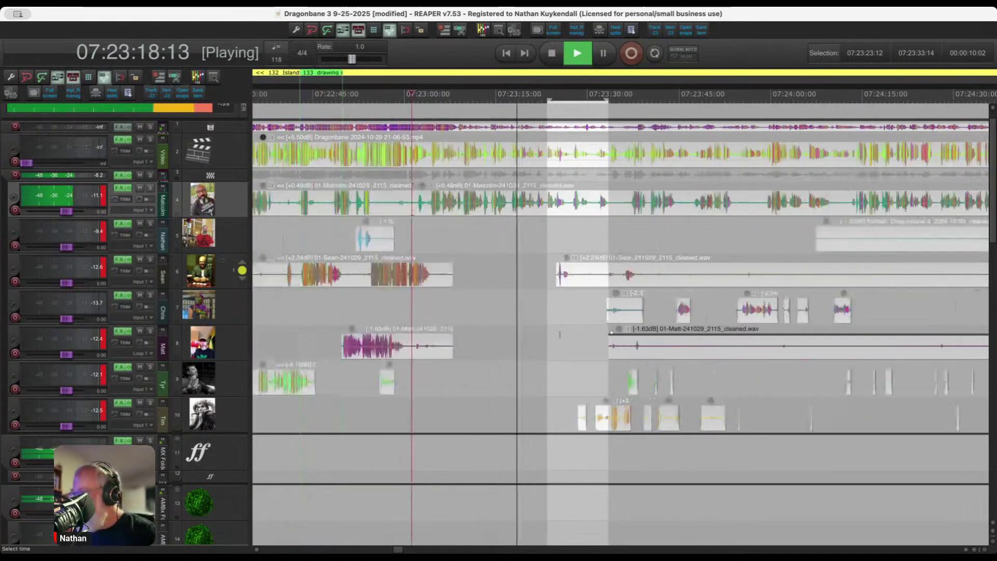
pyautogui.scroll(2, 560, 334)
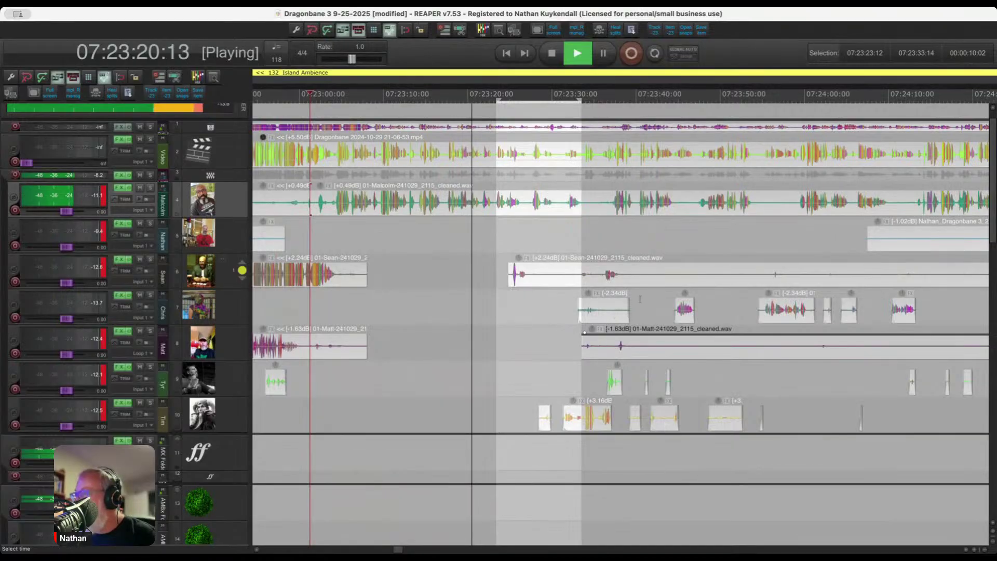
pyautogui.moveTo(633, 272); pyautogui.dragTo(758, 275)
pyautogui.press('Delete')
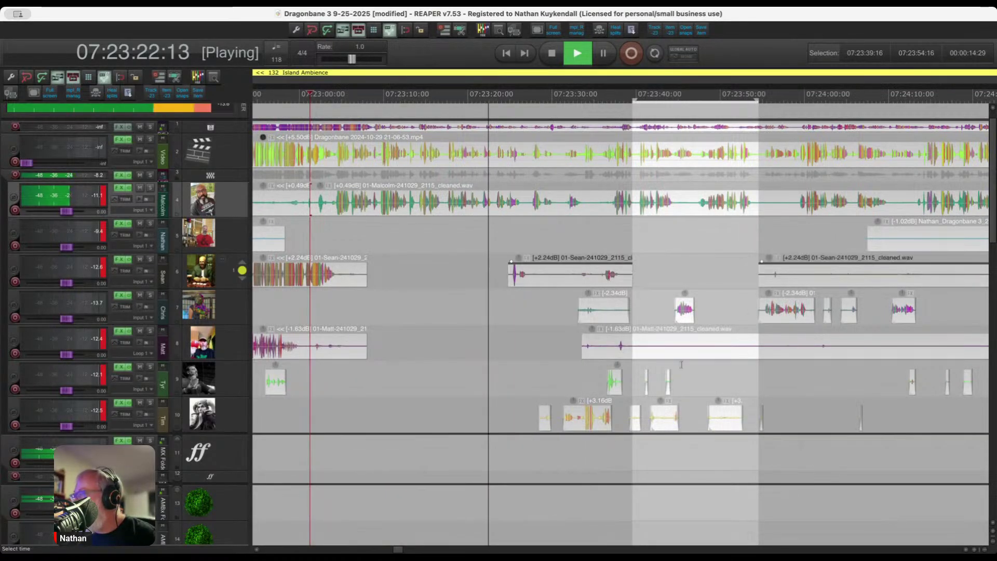
# Delete the stray clips on track 9 from 07:23:40:05 to 07:23:56:23 and on track 10 from 07:23:47:16 to 07:24:08:24.
pyautogui.moveTo(636, 375); pyautogui.dragTo(777, 379)
pyautogui.scroll(3, 698, 417)
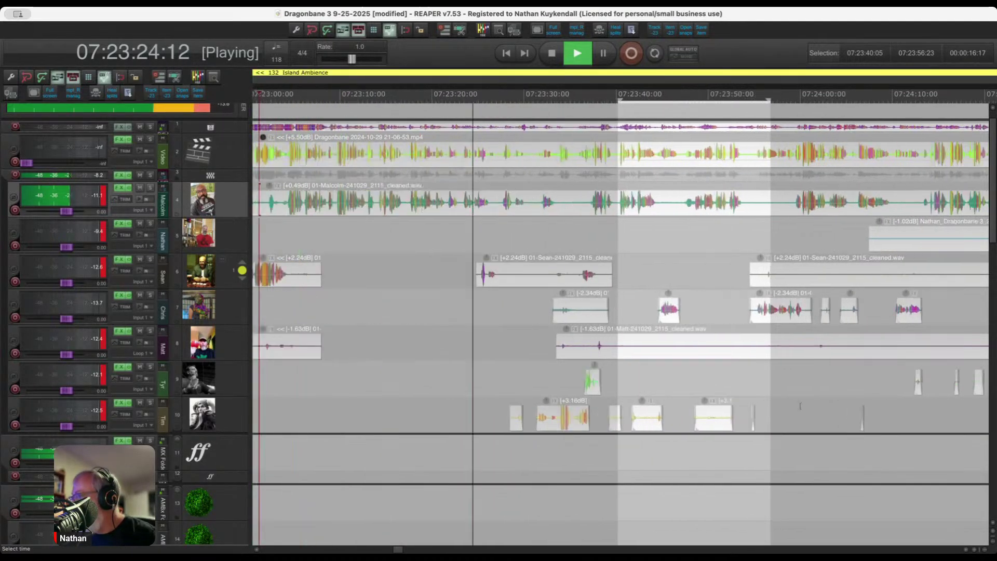
pyautogui.moveTo(637, 408); pyautogui.dragTo(923, 406)
pyautogui.press('Delete')
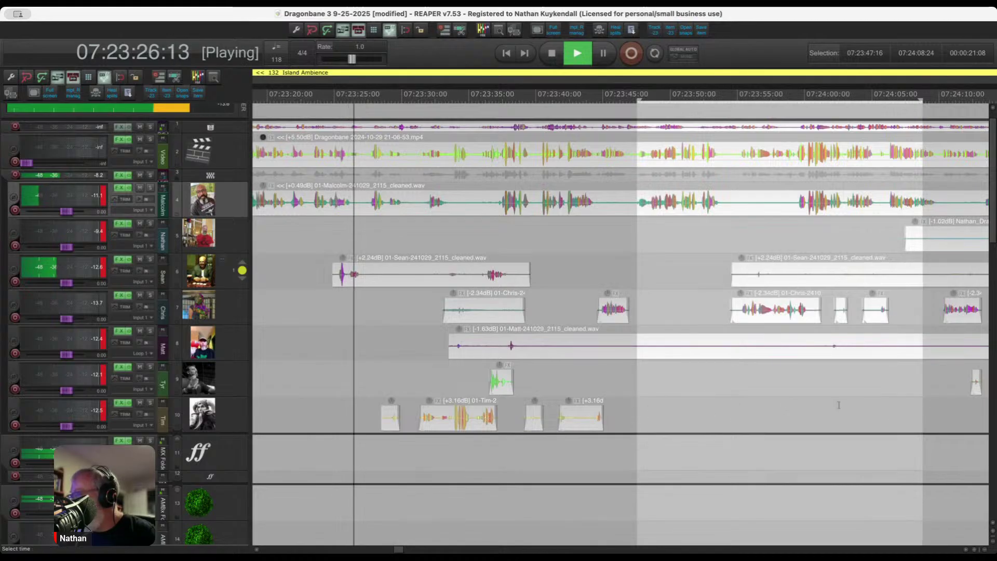
# Delete the silent audio on track 8 from 07:23:39:21 to 07:24:00:22 and the stray track 10 clip between 07:23:25:26 and 07:23:30:17.
pyautogui.moveTo(531, 355); pyautogui.dragTo(814, 352)
pyautogui.press('Delete')
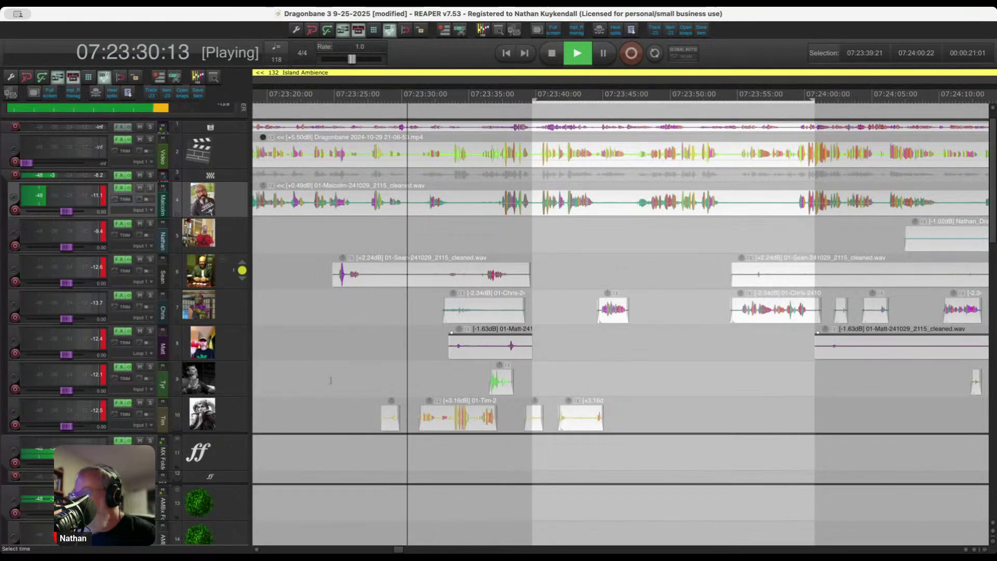
pyautogui.moveTo(345, 377); pyautogui.dragTo(408, 328)
pyautogui.press('Delete')
# Delete the audio on track 7 from 07:23:31:27 to 07:23:40:11 and on tracks 8 and 9 from 07:23:33:04 to 07:23:41:05.
pyautogui.scroll(2, 429, 280)
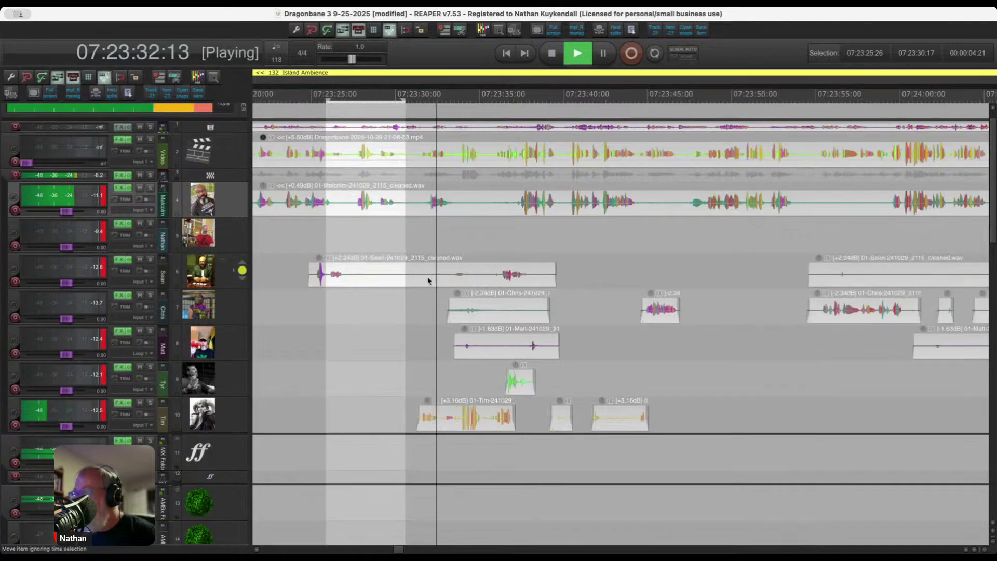
pyautogui.scroll(2, 444, 283)
pyautogui.moveTo(425, 308); pyautogui.dragTo(609, 338)
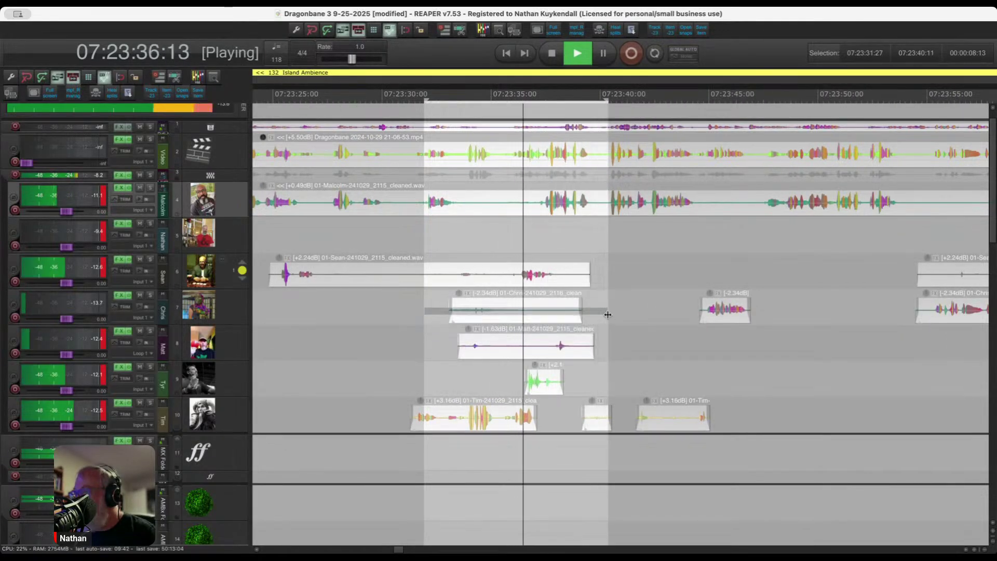
pyautogui.press('Delete')
pyautogui.moveTo(451, 330); pyautogui.dragTo(625, 387)
pyautogui.press('Delete')
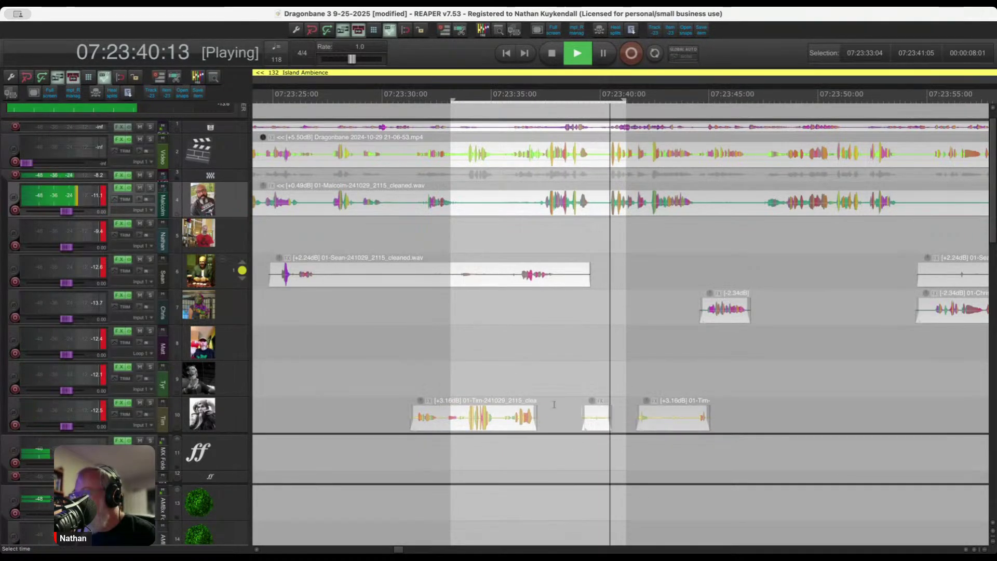
# Delete the short track 10 clip just before 07:23:40:13 and the track's silent audio from 07:23:40:13 to 07:23:44:13.
pyautogui.moveTo(553, 413); pyautogui.dragTo(698, 427)
pyautogui.press('Delete')
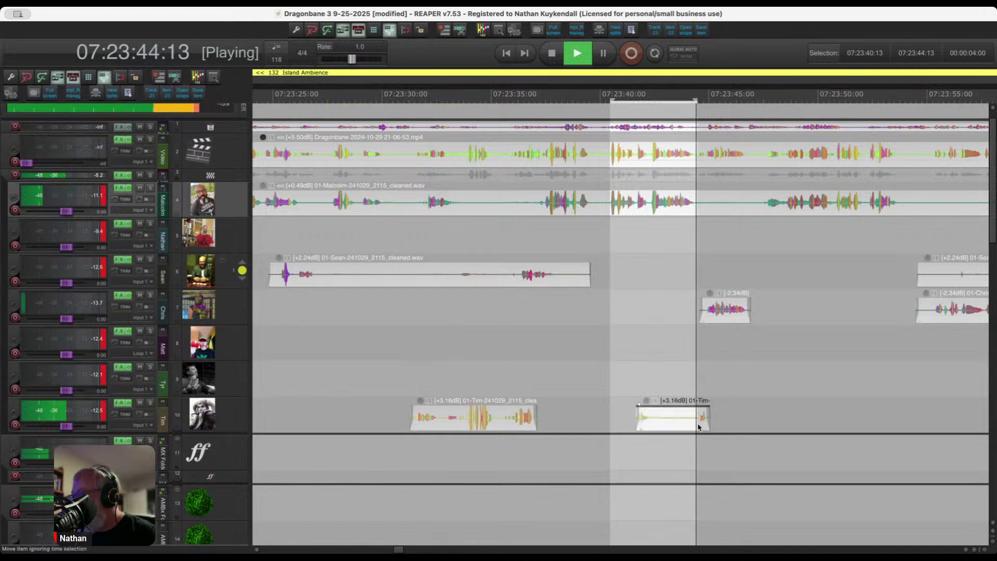
pyautogui.press('Delete')
# Delete the silent audio on tracks 5 and 6 from 07:24:01:15 to 07:24:54:25.
pyautogui.hscroll(2, 571, 363)
pyautogui.scroll(-2, 475, 340)
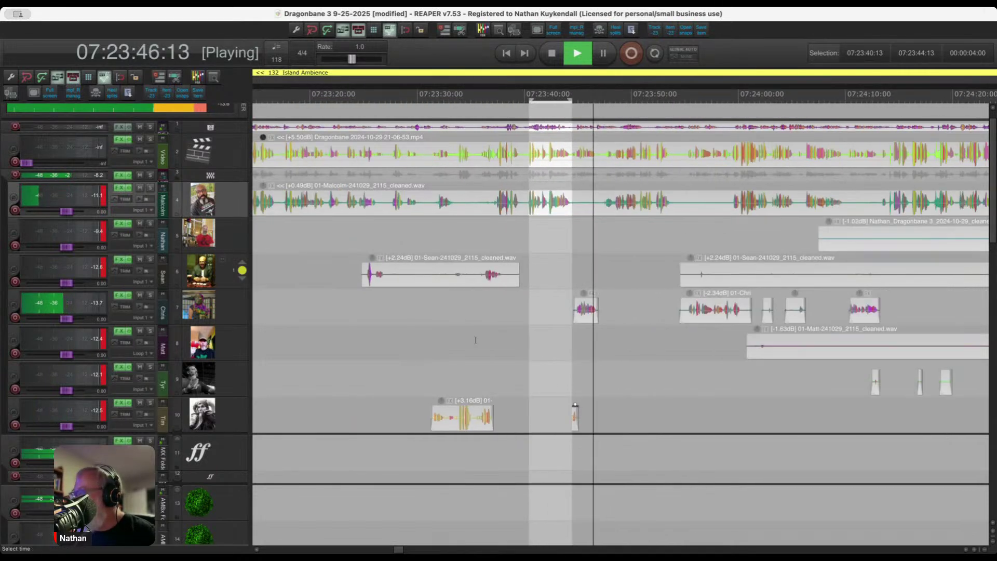
pyautogui.scroll(-2, 520, 290)
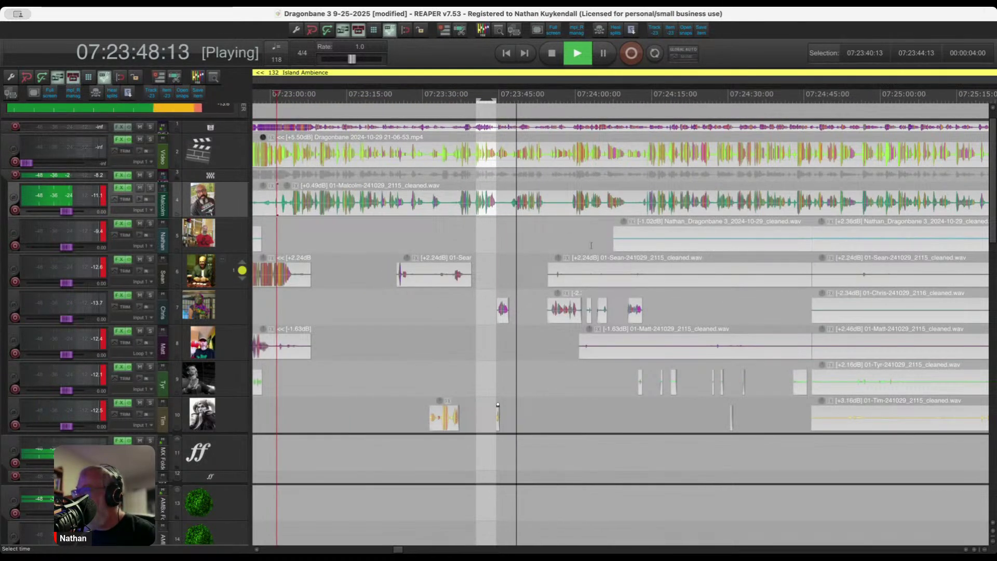
pyautogui.moveTo(584, 245); pyautogui.dragTo(854, 278)
pyautogui.press('Delete')
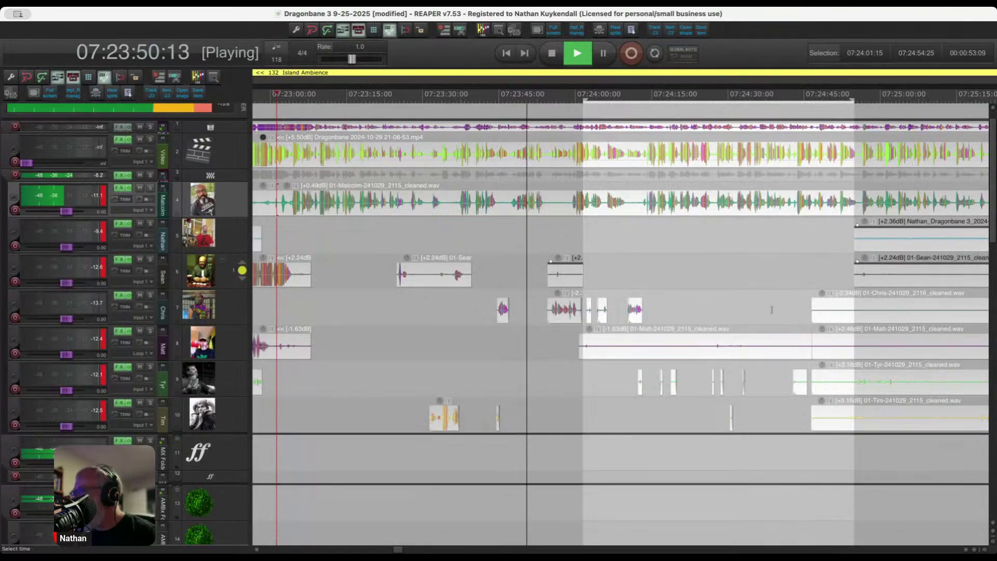
# Delete the leftover clip on track 6 between 07:23:53:16 and 07:24:04:10.
pyautogui.scroll(4, 538, 289)
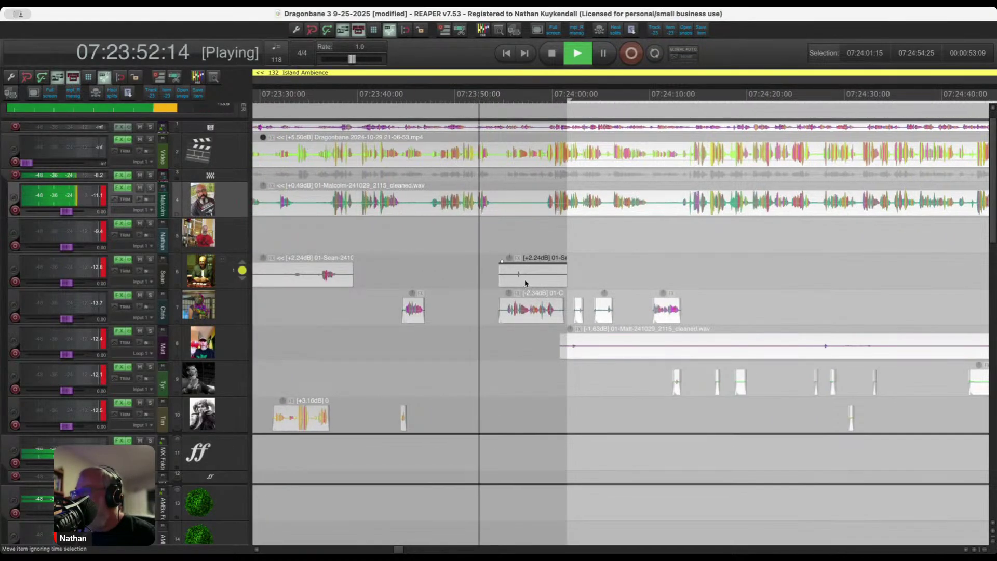
pyautogui.scroll(2, 528, 279)
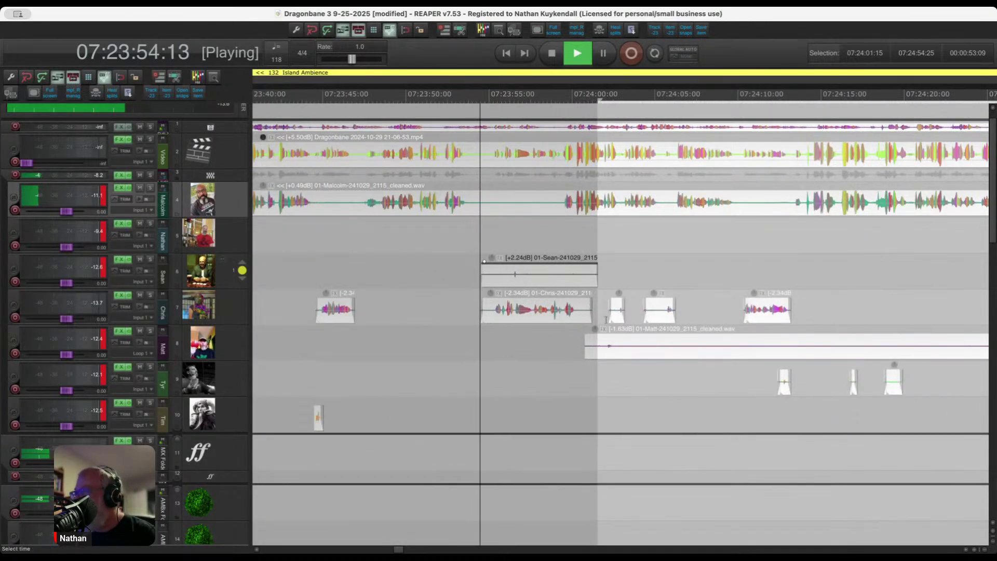
pyautogui.scroll(-1, 574, 345)
pyautogui.scroll(2, 501, 275)
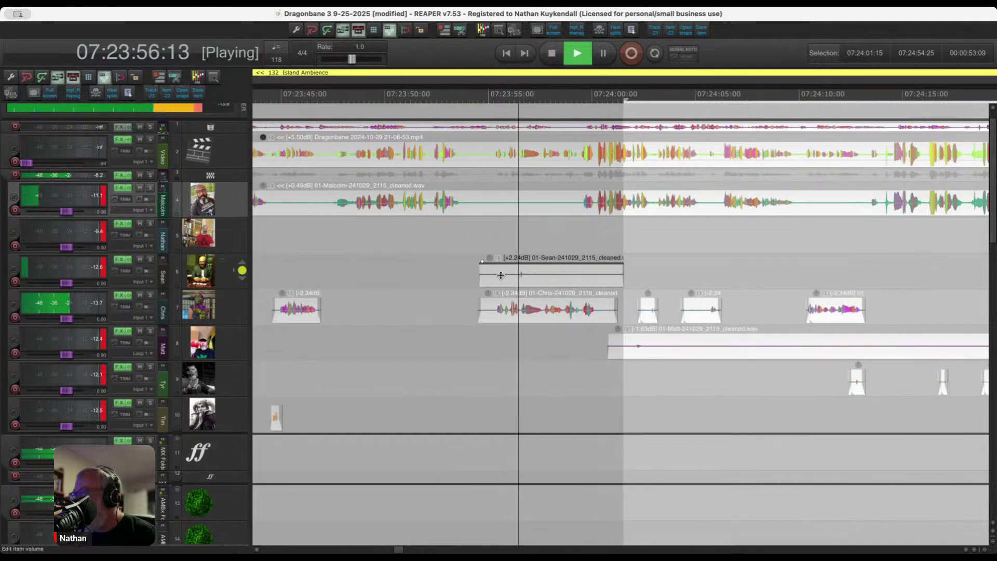
pyautogui.moveTo(458, 268); pyautogui.dragTo(681, 312)
pyautogui.press('Delete')
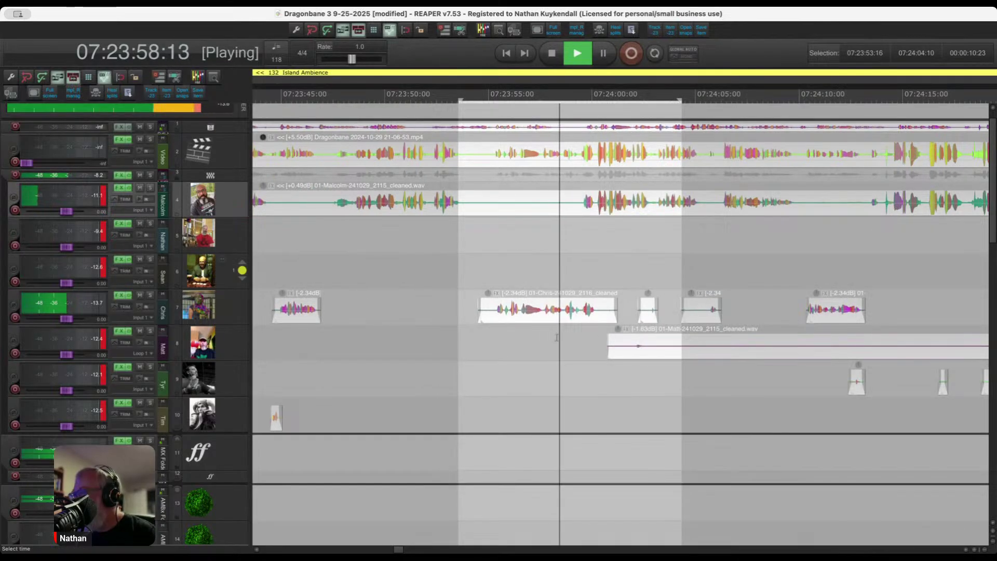
# Delete the audio on tracks 7 and 8 from 07:24:00:18 to 07:24:05:11 and on track 8 from 07:24:04:14 to 07:24:10:08.
pyautogui.scroll(-4, 556, 337)
pyautogui.scroll(7, 550, 345)
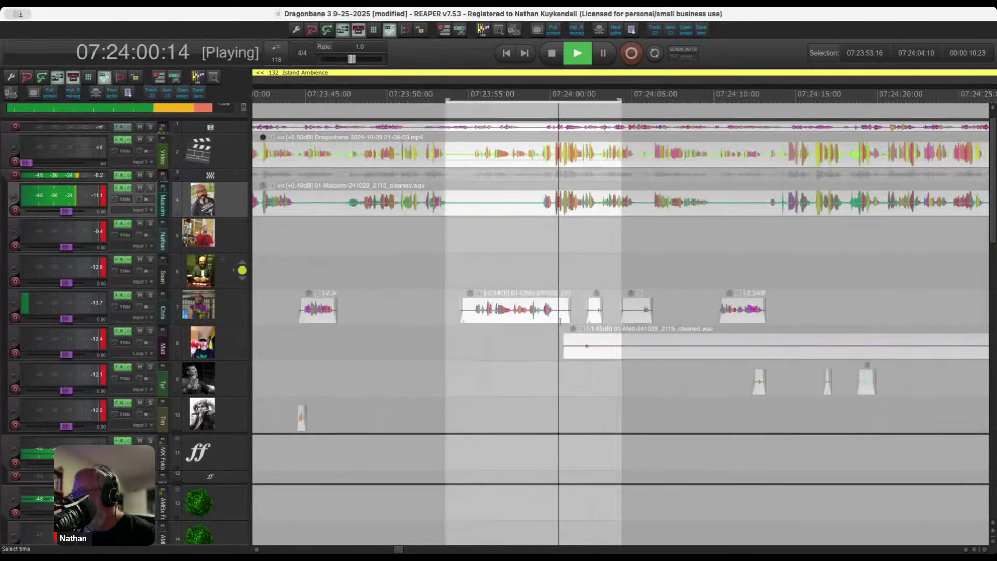
pyautogui.moveTo(537, 309)
pyautogui.mouseDown()
pyautogui.moveTo(569, 351)
pyautogui.moveTo(705, 354)
pyautogui.mouseUp()
pyautogui.press('Delete')
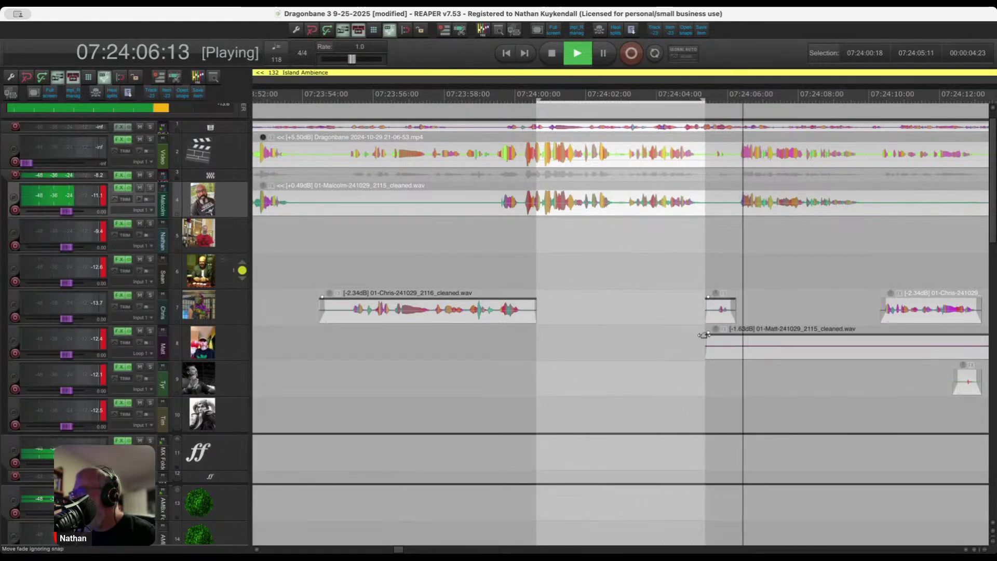
pyautogui.scroll(3, 636, 287)
pyautogui.moveTo(648, 346); pyautogui.dragTo(939, 351)
pyautogui.press('Delete')
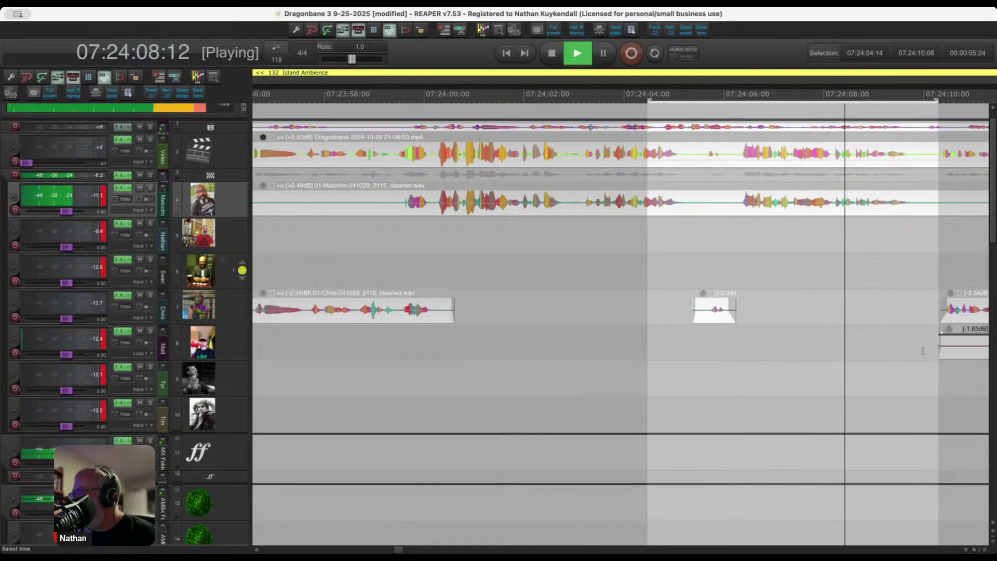
# Delete the silent audio on track 8 up to 07:24:22:25 and the stray track 9 clips between 07:24:15:23 and 07:24:22:25.
pyautogui.scroll(-5, 755, 311)
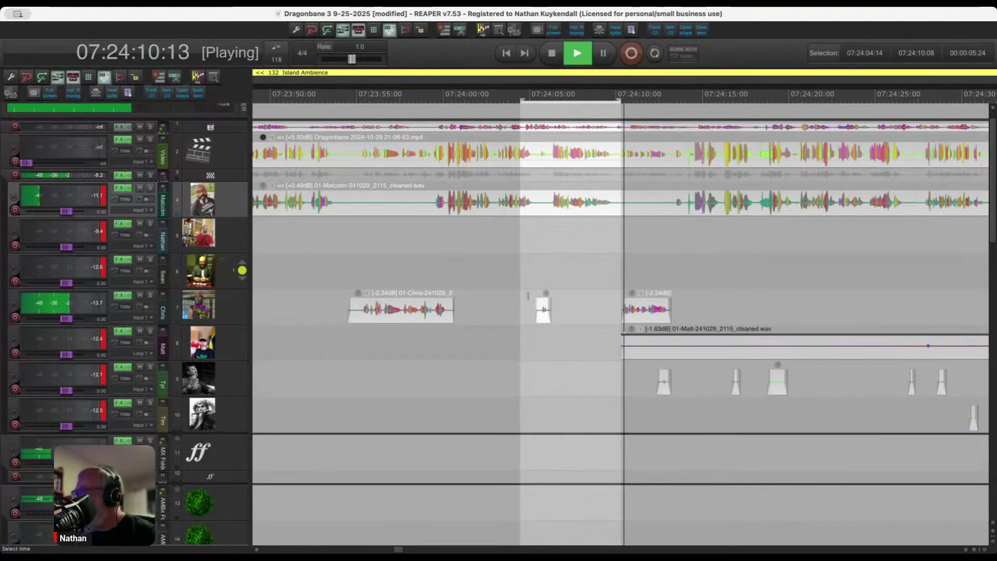
pyautogui.scroll(3, 586, 302)
pyautogui.scroll(-4, 586, 302)
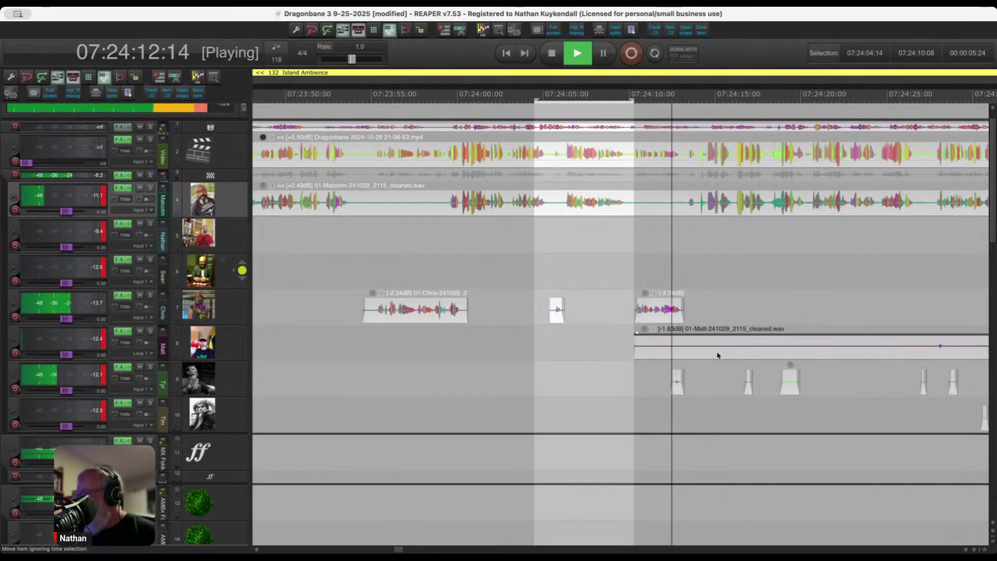
pyautogui.scroll(4, 601, 344)
pyautogui.scroll(3, 597, 343)
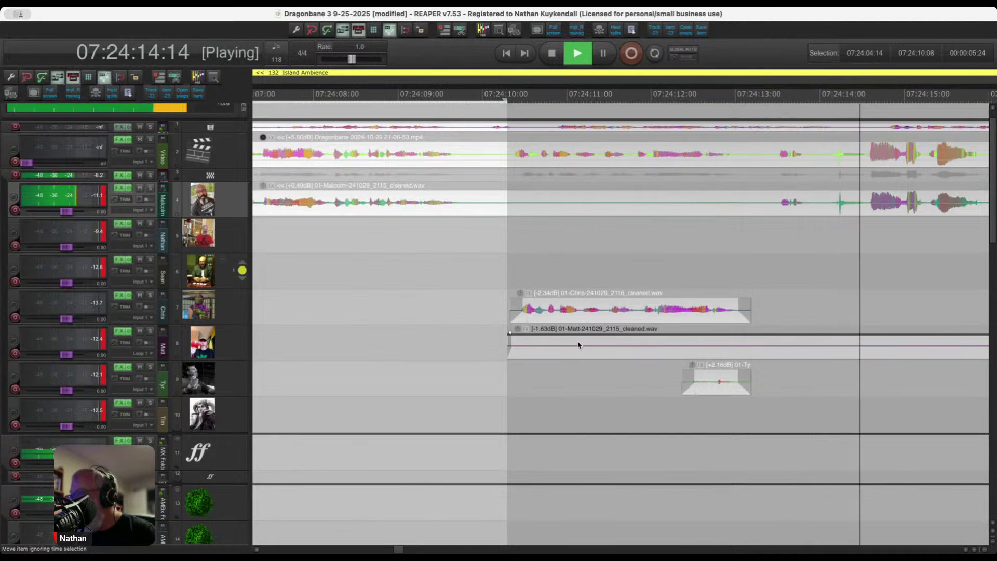
pyautogui.scroll(-4, 594, 340)
pyautogui.moveTo(548, 342); pyautogui.dragTo(703, 349)
pyautogui.scroll(-4, 681, 344)
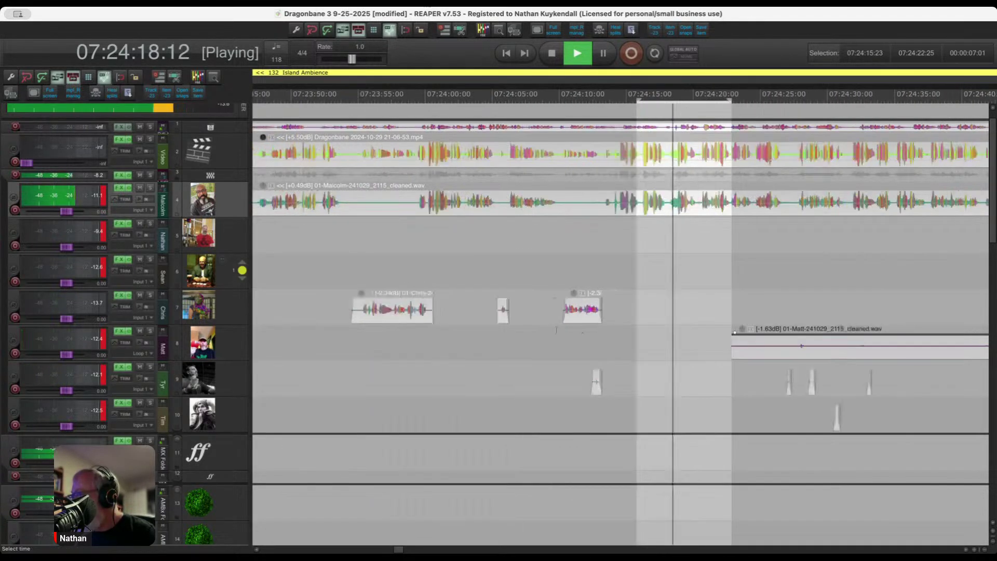
# Delete the audio on tracks 8 to 10 from 07:24:22:23 to 07:24:40:29 and on tracks 7 to 10 from 07:24:37:14 to 07:24:52:01.
pyautogui.click(649, 337)
pyautogui.moveTo(758, 373); pyautogui.dragTo(851, 407)
pyautogui.press('Delete')
pyautogui.hscroll(5, 810, 362)
pyautogui.scroll(3, 760, 362)
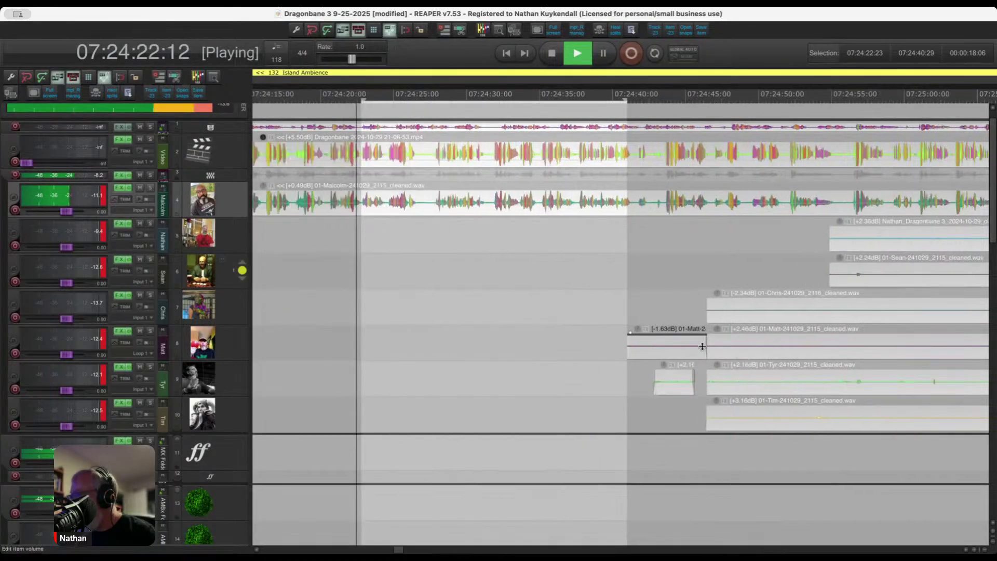
pyautogui.moveTo(574, 301); pyautogui.dragTo(788, 419)
pyautogui.press('Delete')
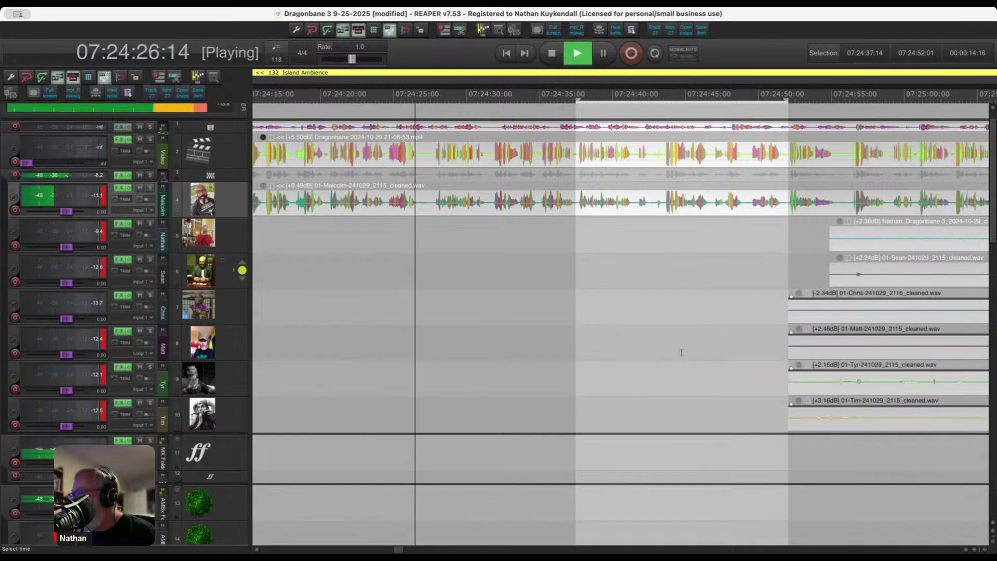
# Delete the silent audio on tracks 7 and 8 from 07:24:45:14 to 07:25:56:28.
pyautogui.scroll(-4, 670, 344)
pyautogui.scroll(-3, 616, 331)
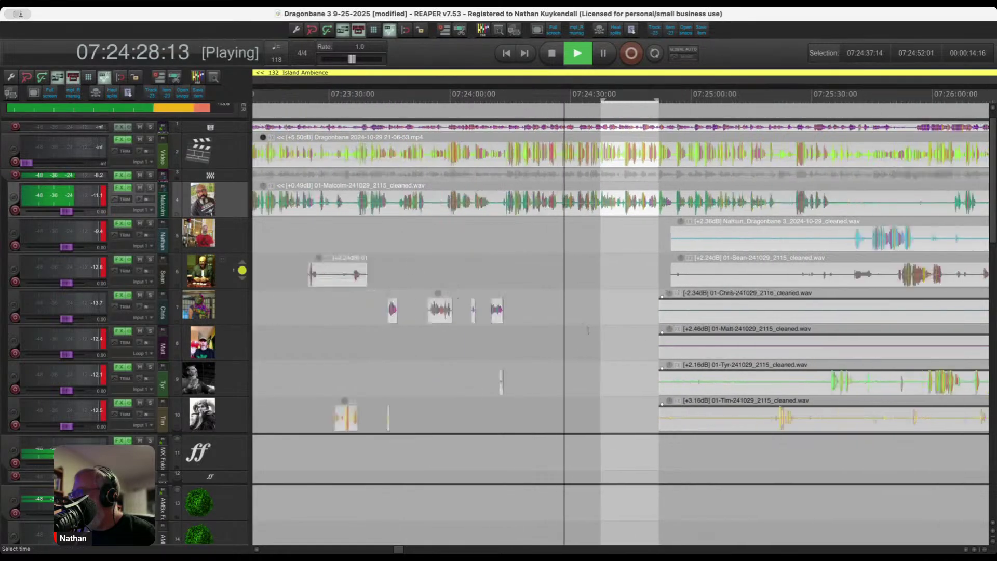
pyautogui.moveTo(629, 314); pyautogui.dragTo(932, 348)
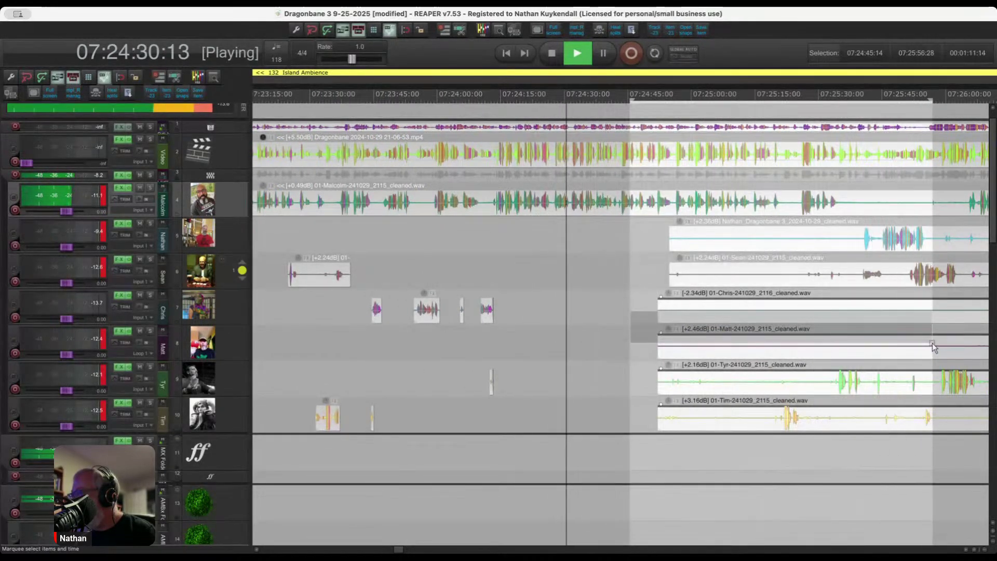
pyautogui.press('Delete')
# Create a region named "muffled sounds" from 07:23:57:16 to 07:25:22:04.
pyautogui.scroll(-2, 699, 324)
pyautogui.scroll(1, 755, 324)
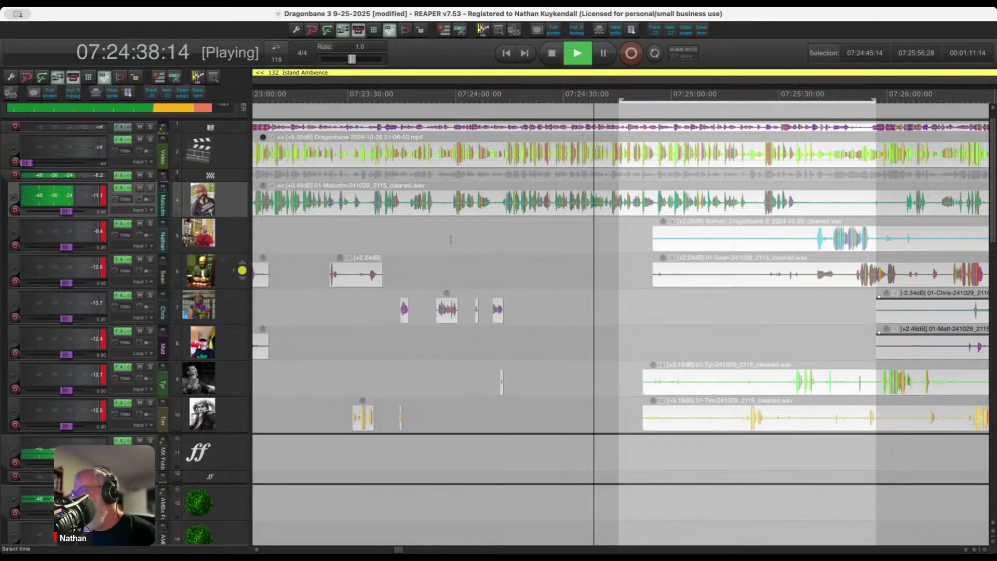
pyautogui.moveTo(447, 229); pyautogui.dragTo(749, 292)
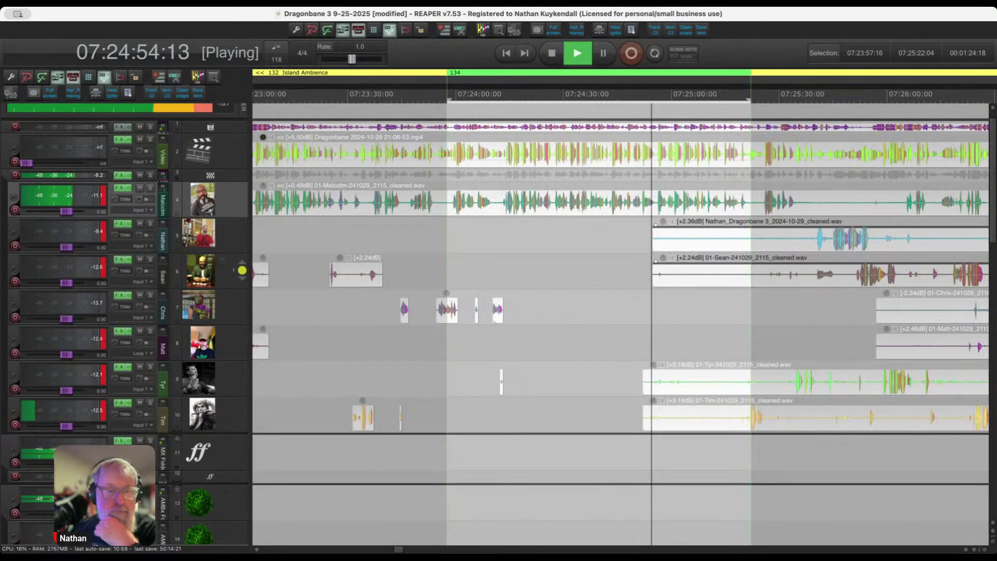
# Delete the silent audio on tracks 9 and 10 from 07:24:51:15 to 07:24:56:14.
pyautogui.scroll(5, 684, 396)
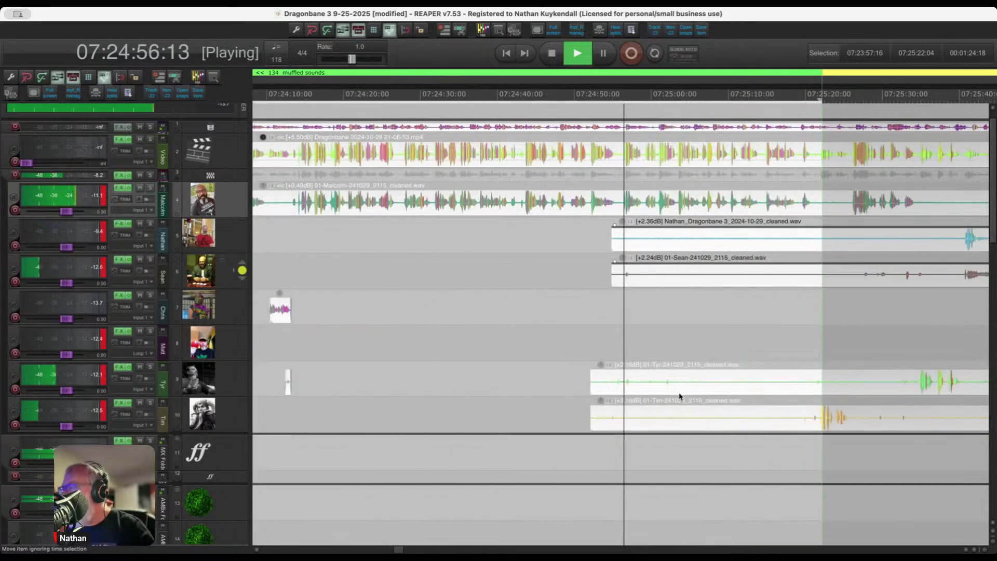
pyautogui.moveTo(457, 363); pyautogui.dragTo(563, 425)
pyautogui.click(564, 416)
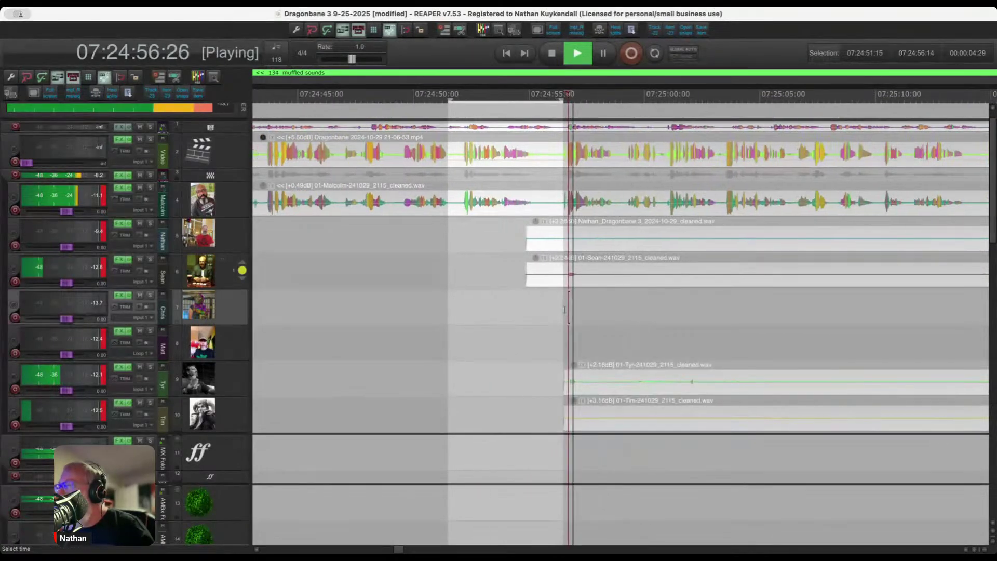
# Split the track 4 clip at the click noise at 07:24:56:17 and lengthen the fade-in of the clip that follows.
pyautogui.press('space')
pyautogui.scroll(6, 573, 208)
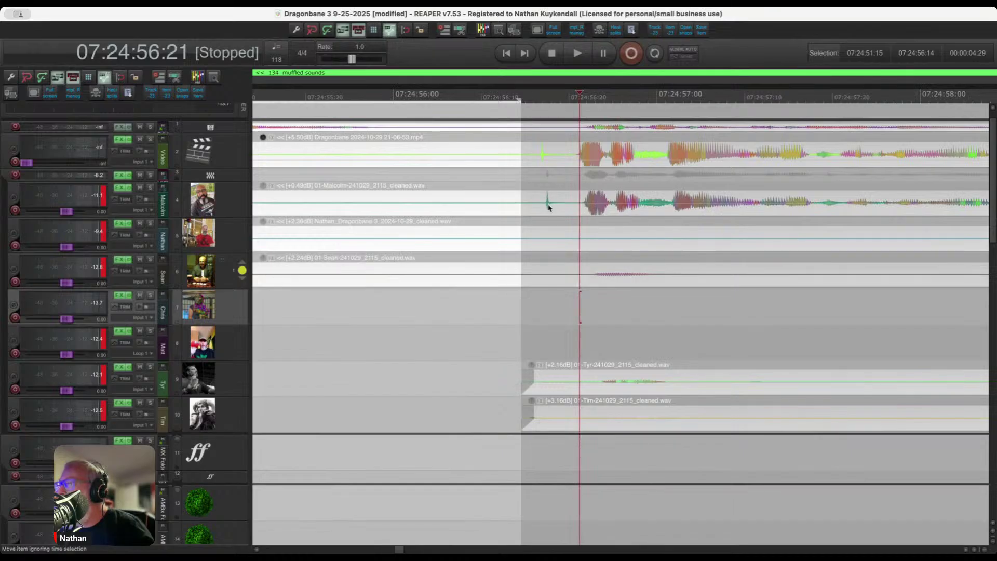
pyautogui.click(549, 207)
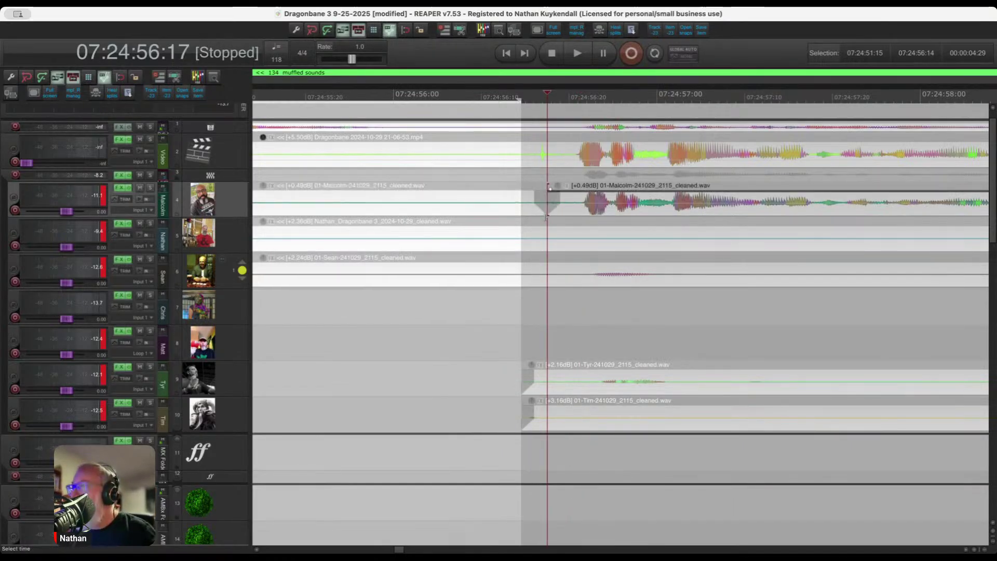
pyautogui.scroll(8, 545, 216)
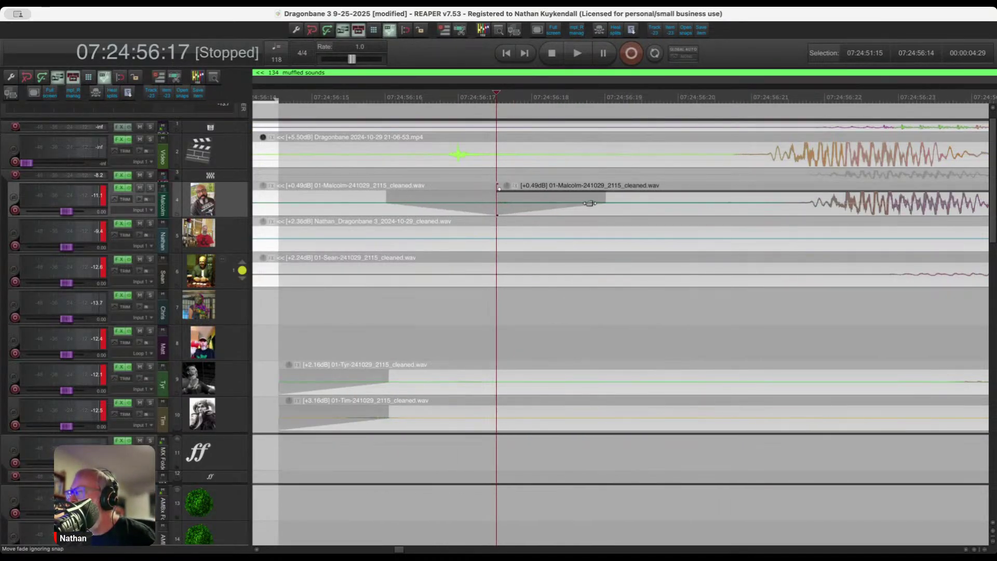
pyautogui.scroll(-5, 713, 288)
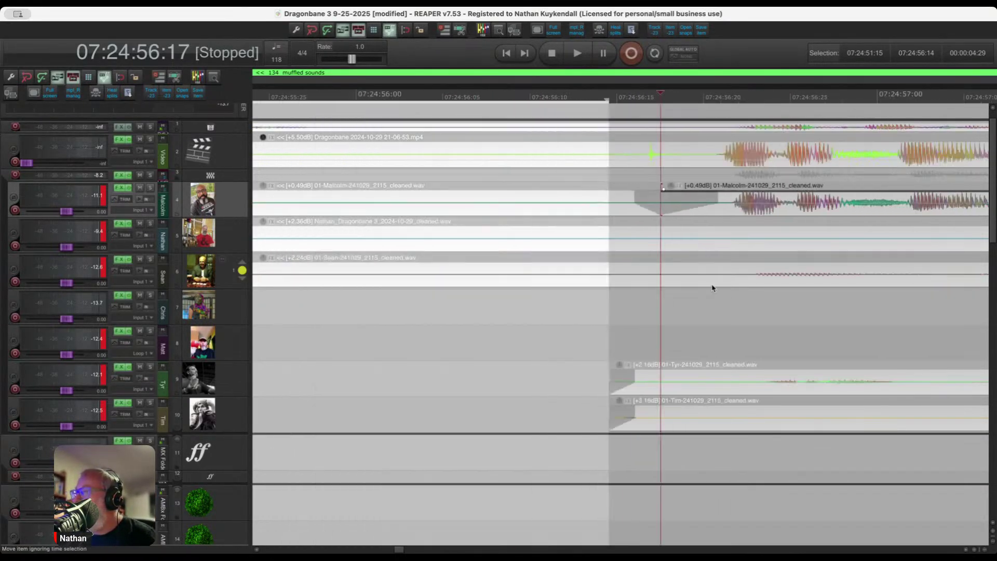
pyautogui.click(552, 329)
pyautogui.press('space')
# Delete the audio on track 10 from 07:24:55:27 to 07:25:00:20 and on tracks 5 and 6 from 07:24:54:18 to 07:25:01:28.
pyautogui.scroll(-8, 524, 389)
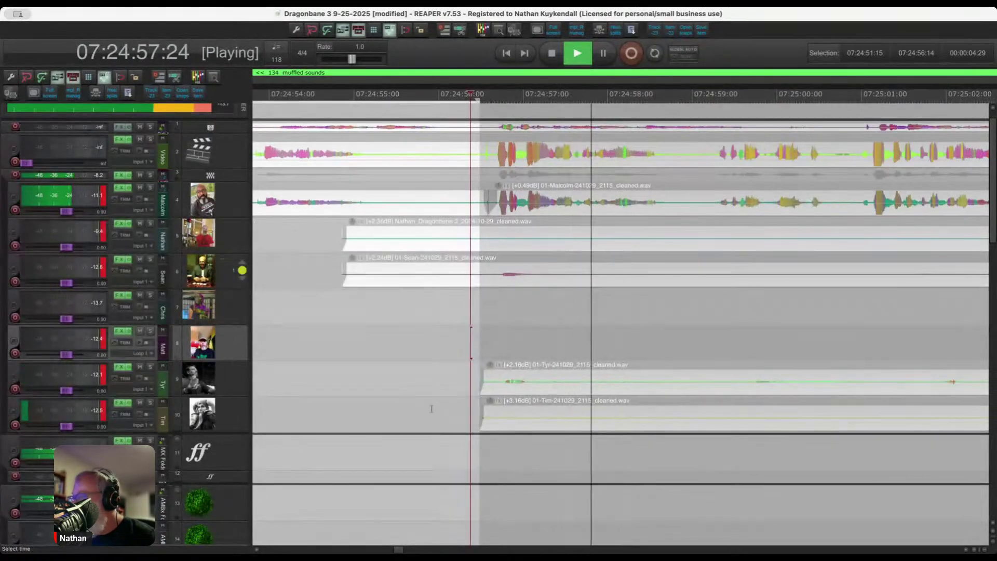
pyautogui.moveTo(431, 409); pyautogui.dragTo(834, 422)
pyautogui.press('Delete')
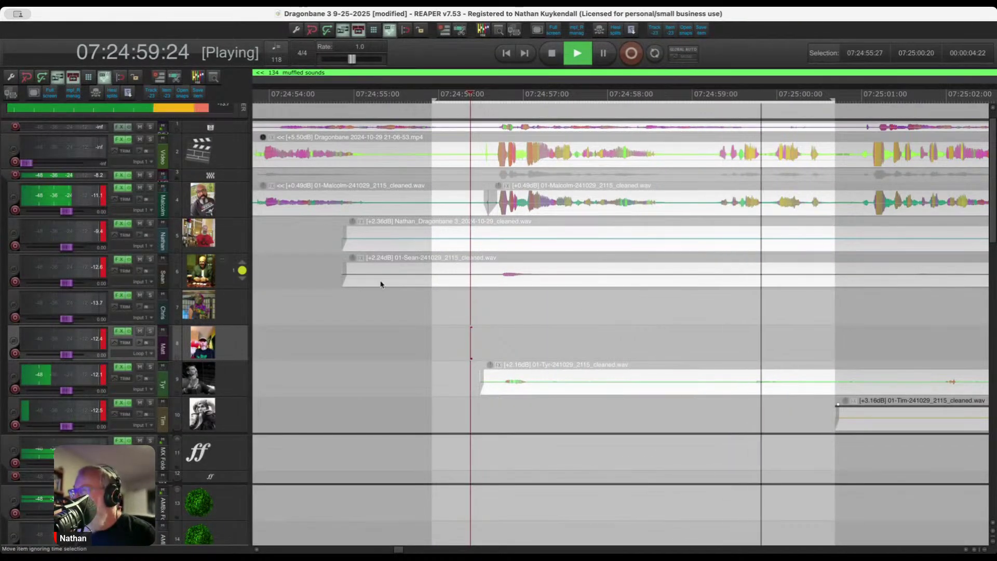
pyautogui.moveTo(322, 240); pyautogui.dragTo(941, 281)
pyautogui.press('Delete')
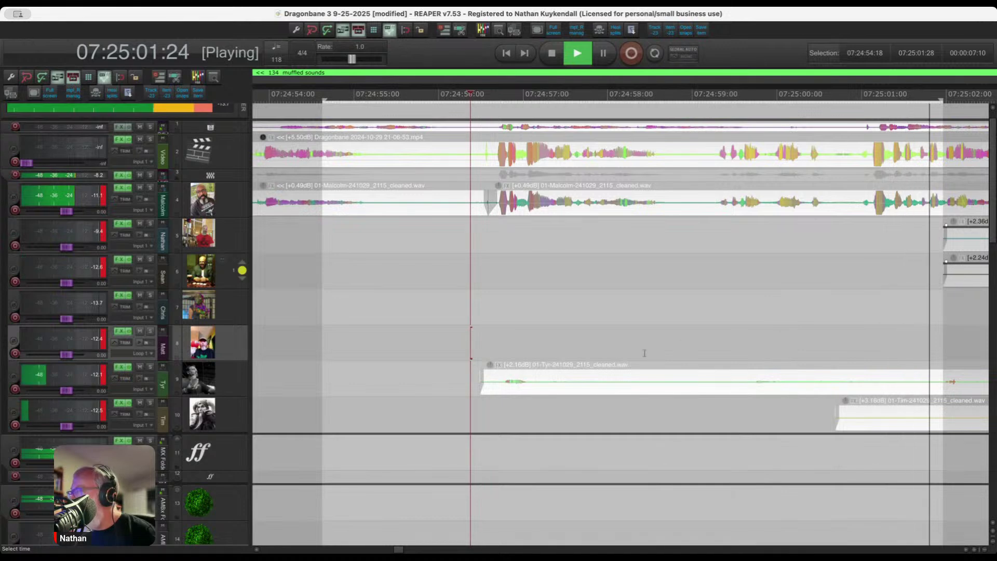
# Delete the silent audio on tracks 9 and 10 from 07:24:58:10 to 07:25:02:06.
pyautogui.moveTo(638, 354); pyautogui.dragTo(964, 432)
pyautogui.press('Delete')
pyautogui.scroll(-8, 679, 337)
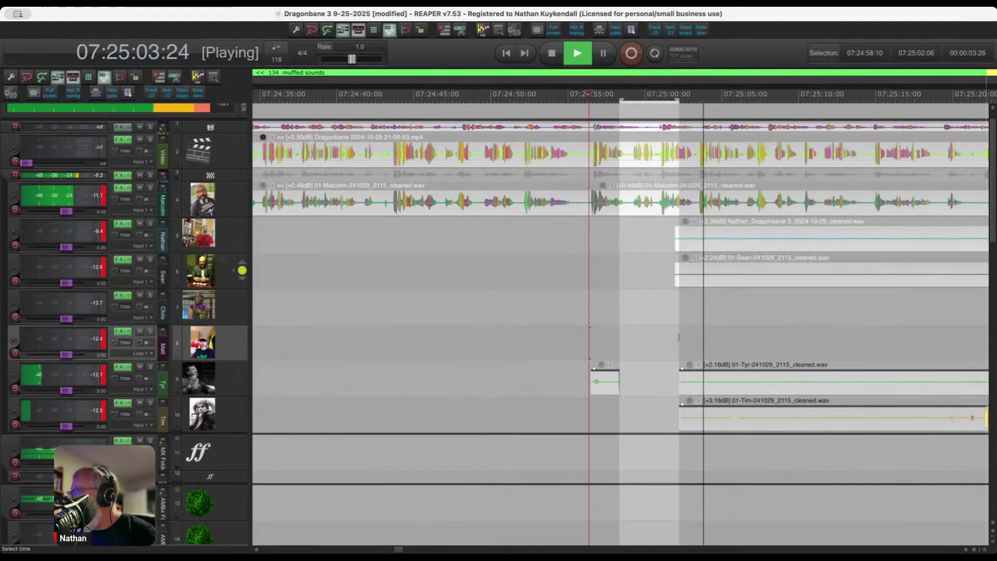
# Delete the silent audio on tracks 5, 6, 9 and 10 from 07:25:01:25 to 07:25:14:20.
pyautogui.scroll(5, 860, 337)
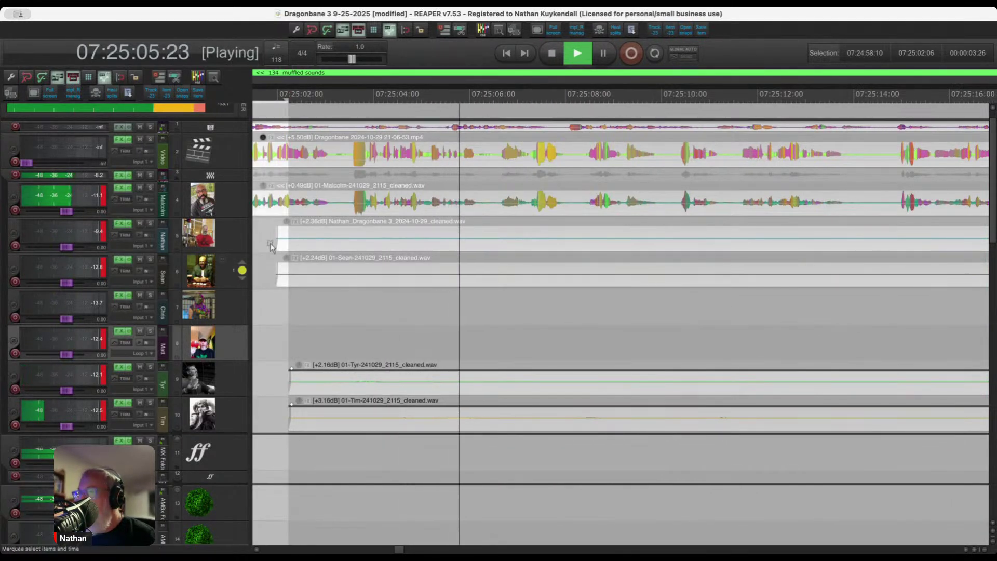
pyautogui.moveTo(270, 243); pyautogui.dragTo(888, 436)
pyautogui.press('Delete')
# Delete the silent audio on tracks 6, 9 and 10 from 07:25:14:04 to 07:25:19:23 and on tracks 5 and 6 from 07:25:14:06 to 07:25:26:08.
pyautogui.scroll(-5, 503, 373)
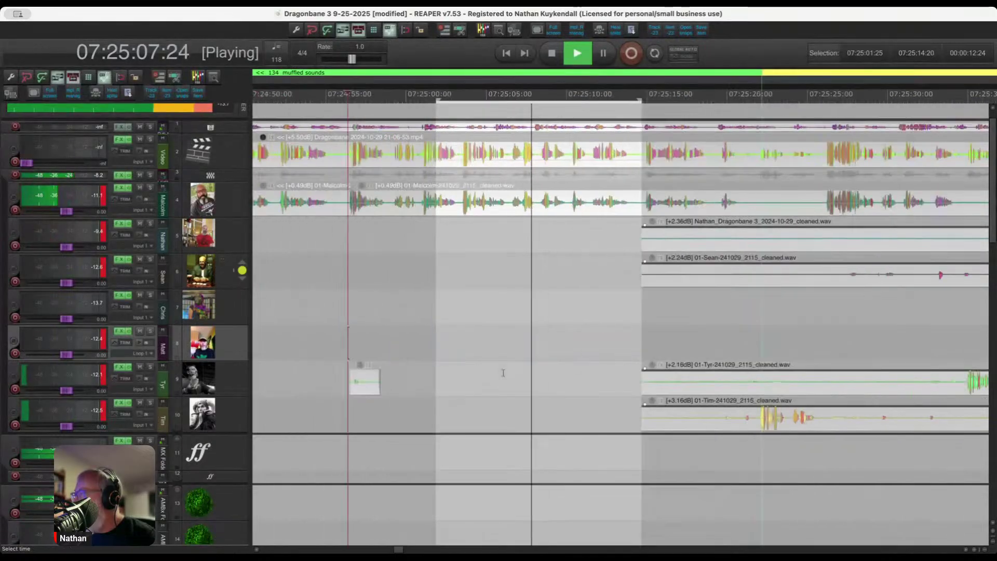
pyautogui.scroll(3, 713, 393)
pyautogui.scroll(1, 521, 318)
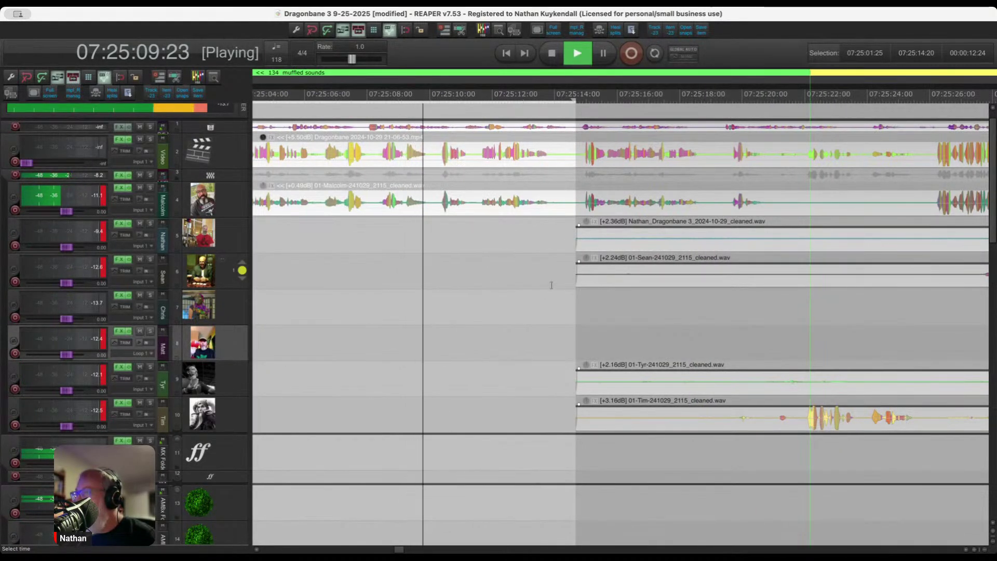
pyautogui.moveTo(559, 255); pyautogui.dragTo(736, 415)
pyautogui.press('Delete')
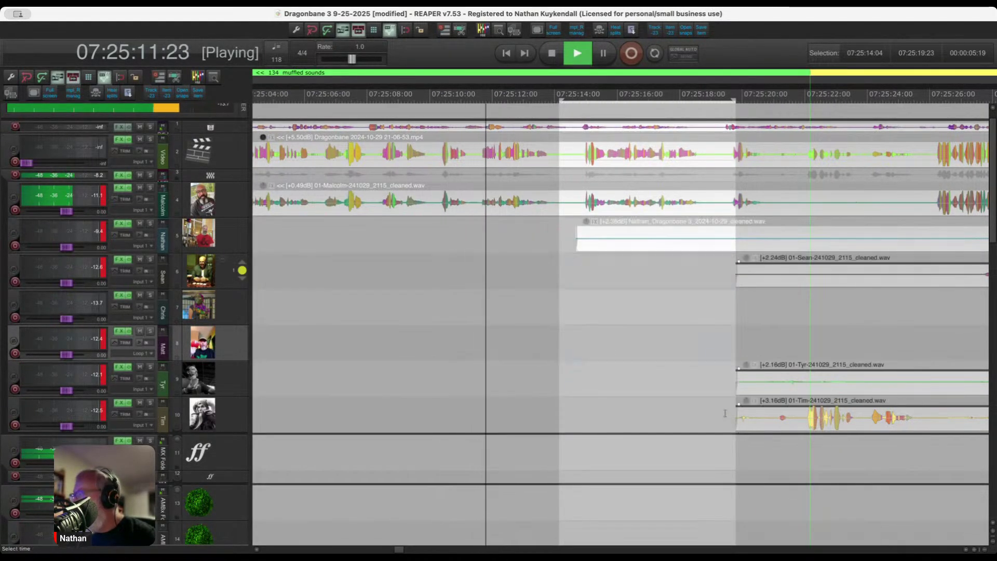
pyautogui.moveTo(569, 235); pyautogui.dragTo(961, 285)
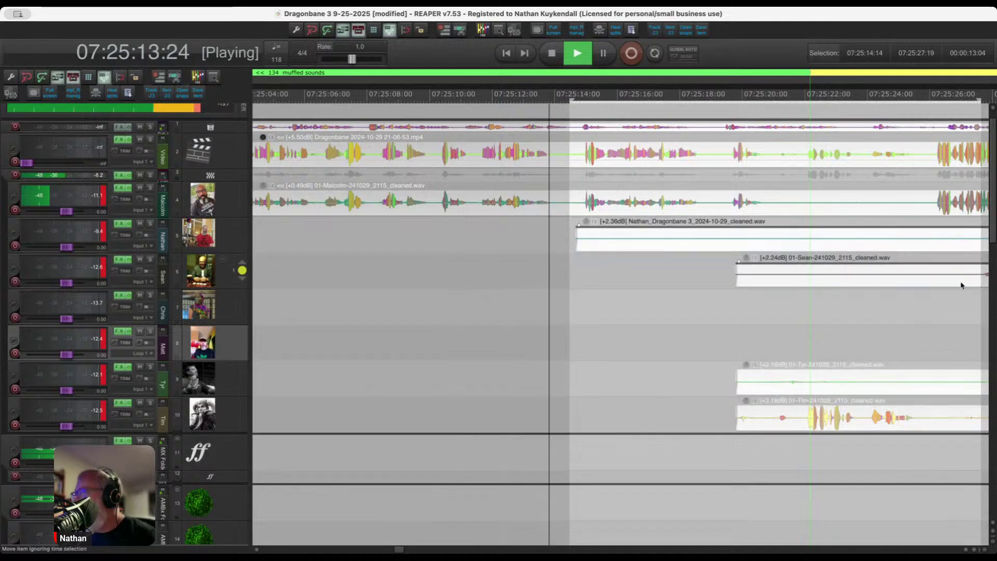
pyautogui.moveTo(562, 237); pyautogui.dragTo(939, 291)
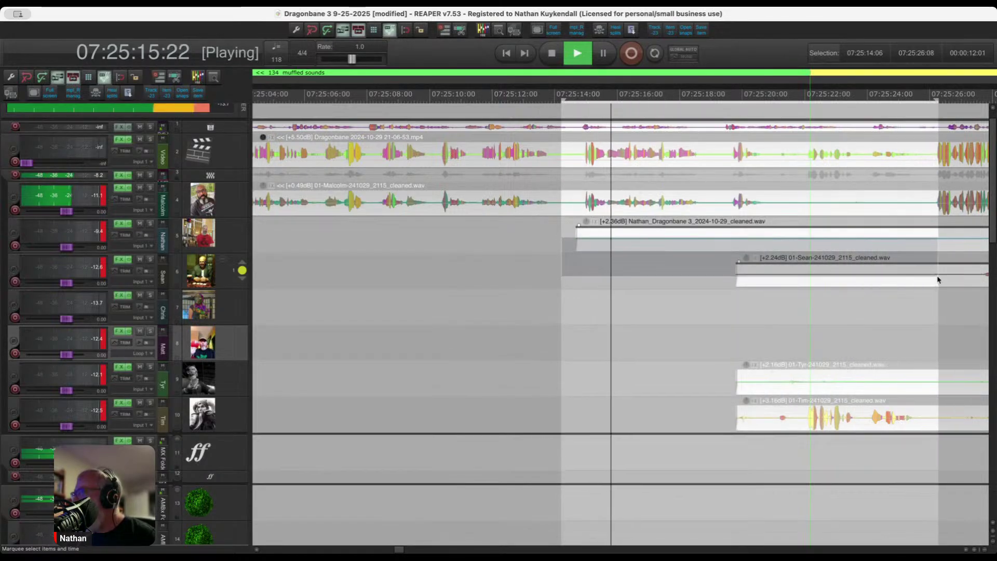
pyautogui.press('Delete')
# Delete the audio on tracks 9 and 10 from 07:25:19:02 to 07:25:21:27 and on track 9 from 07:25:20:24 to 07:25:31:22.
pyautogui.scroll(-2, 645, 308)
pyautogui.scroll(2, 645, 308)
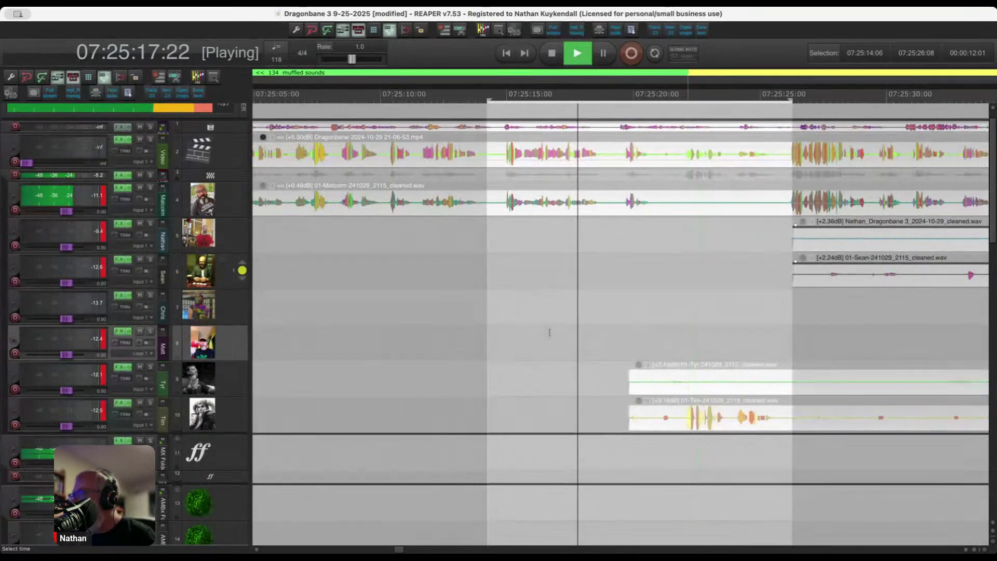
pyautogui.scroll(2, 619, 346)
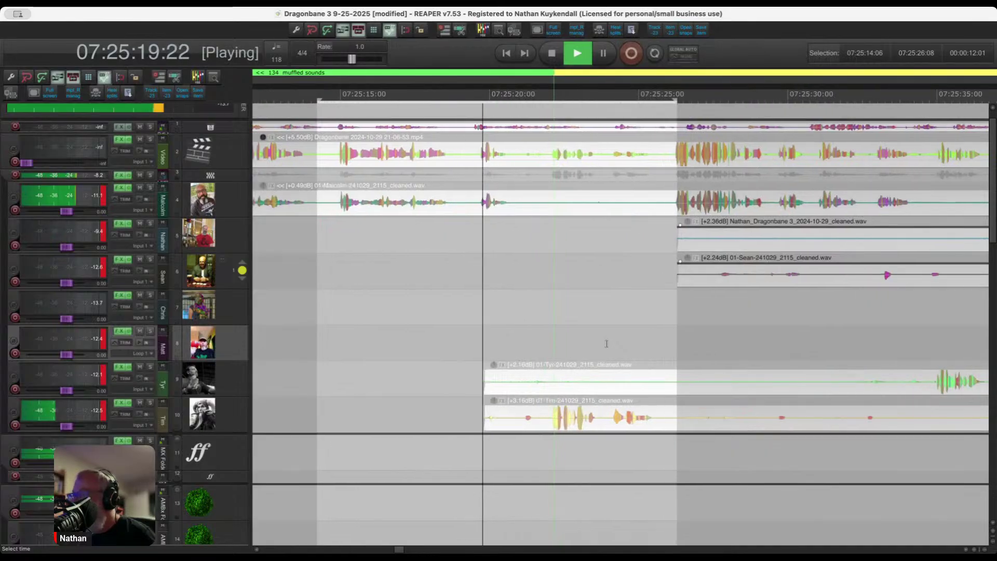
pyautogui.moveTo(463, 377); pyautogui.dragTo(546, 429)
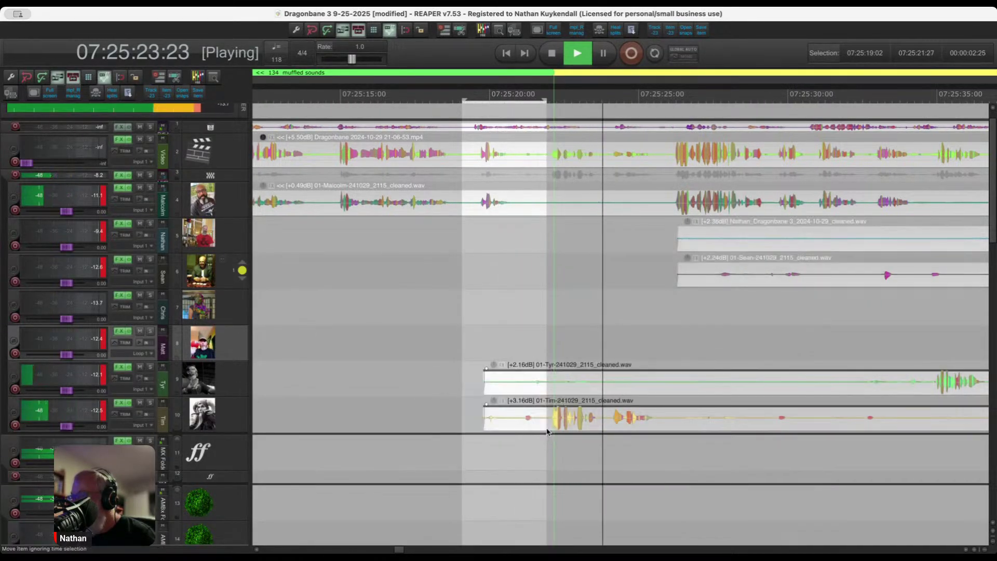
pyautogui.press('Delete')
pyautogui.moveTo(514, 376); pyautogui.dragTo(840, 385)
pyautogui.press('Delete')
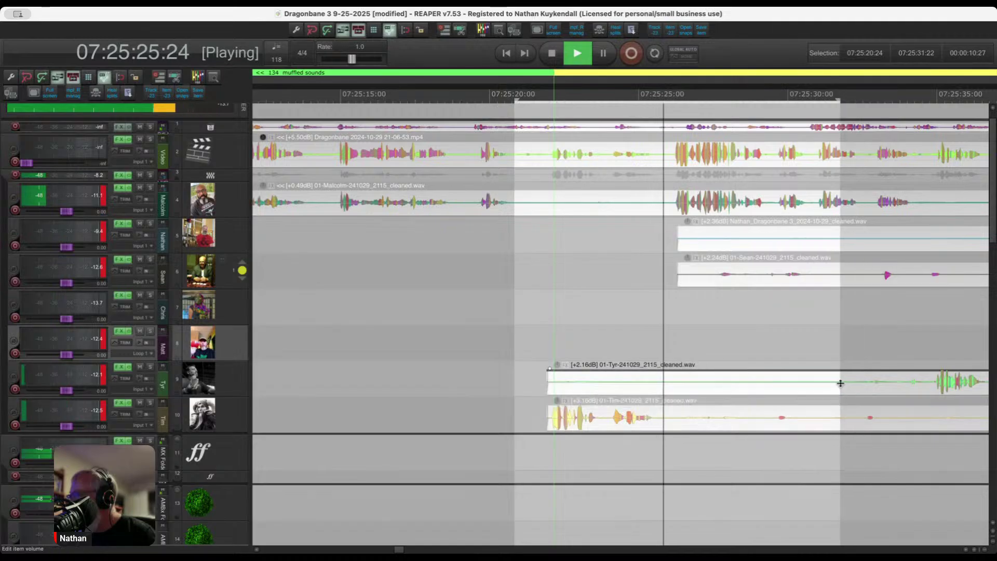
# Delete the audio on track 5 from 07:25:24:07 to 07:25:39:21 and on track 6 from 07:25:25:13 to 07:25:32:19.
pyautogui.scroll(-3, 685, 287)
pyautogui.moveTo(592, 240); pyautogui.dragTo(741, 243)
pyautogui.press('Delete')
pyautogui.scroll(2, 632, 396)
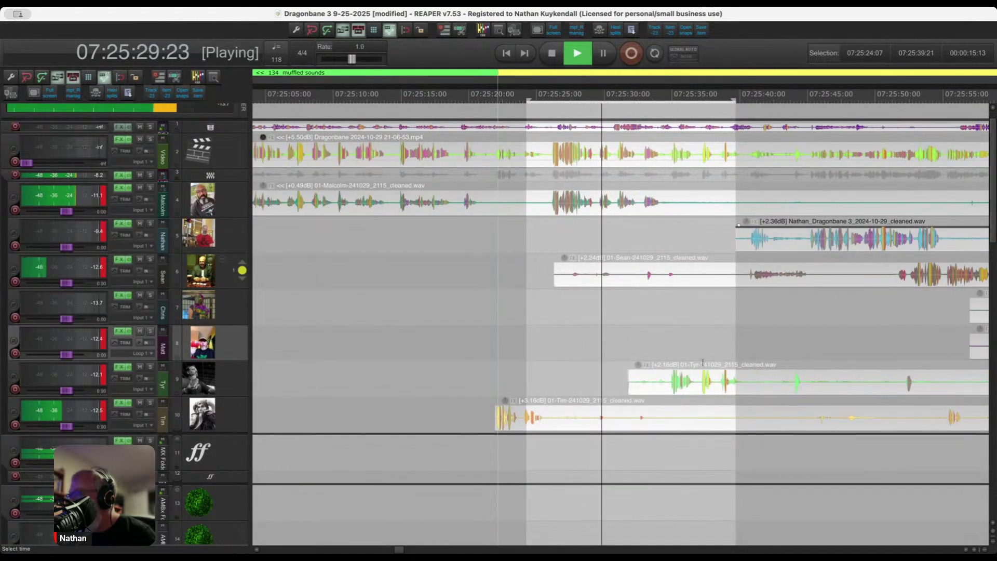
pyautogui.scroll(1, 632, 396)
pyautogui.moveTo(525, 276); pyautogui.dragTo(641, 284)
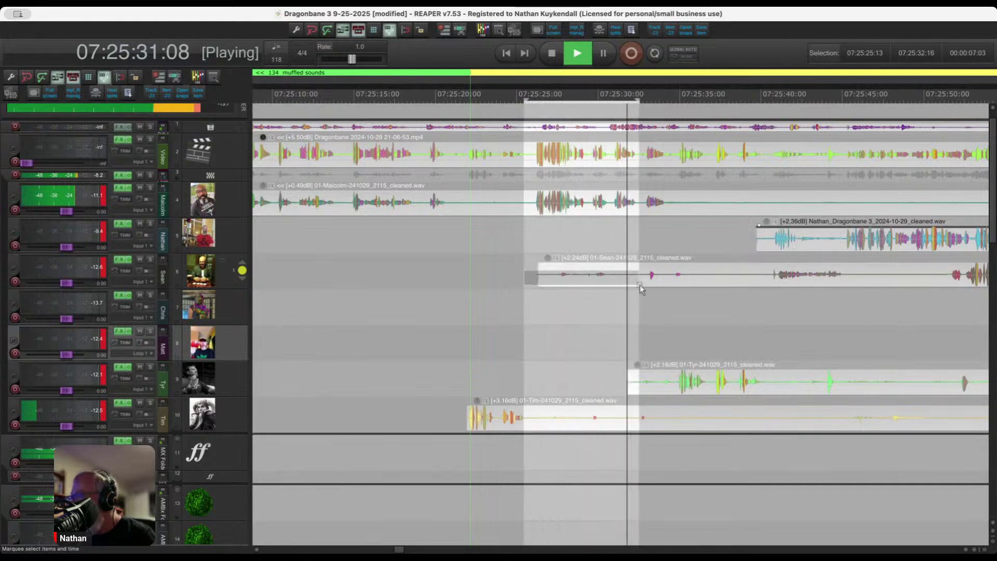
pyautogui.press('Delete')
# Delete the silent start of the track 9 clip before its first speech and the track 10 audio from 07:25:33:27 to 07:25:45:15.
pyautogui.scroll(2, 488, 263)
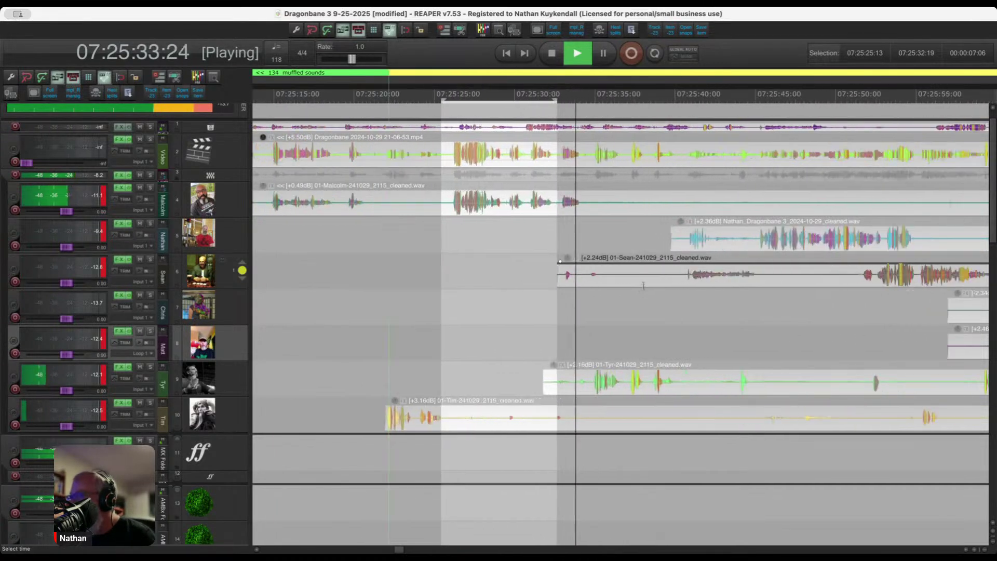
pyautogui.moveTo(479, 387); pyautogui.dragTo(818, 429)
pyautogui.press('Delete')
pyautogui.press('Delete')
# Delete the audio on track 6 from 07:25:35:24 to 07:25:40:28 and on track 9 from 07:25:40:24 to 07:25:52:03.
pyautogui.scroll(2, 643, 287)
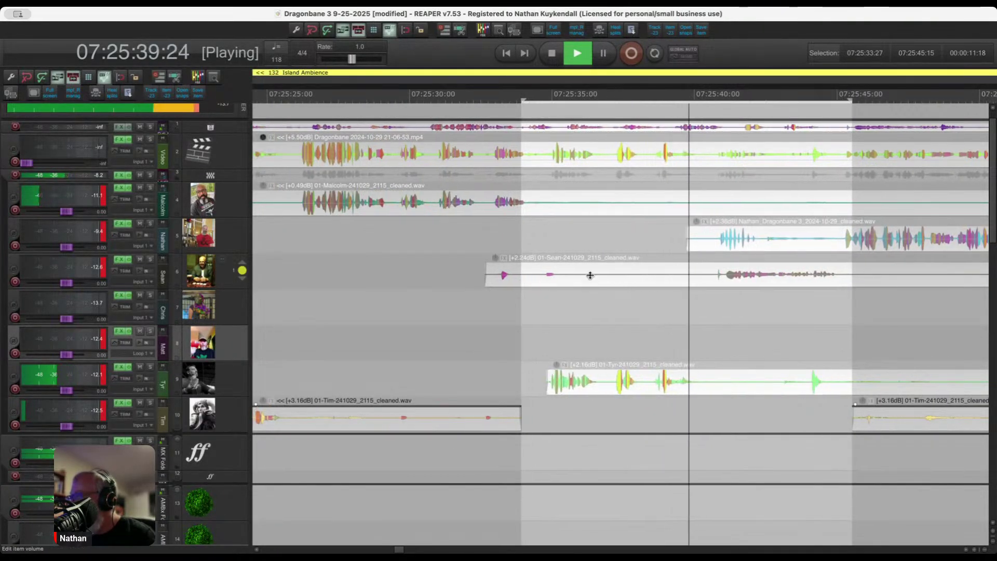
pyautogui.moveTo(576, 283); pyautogui.dragTo(719, 281)
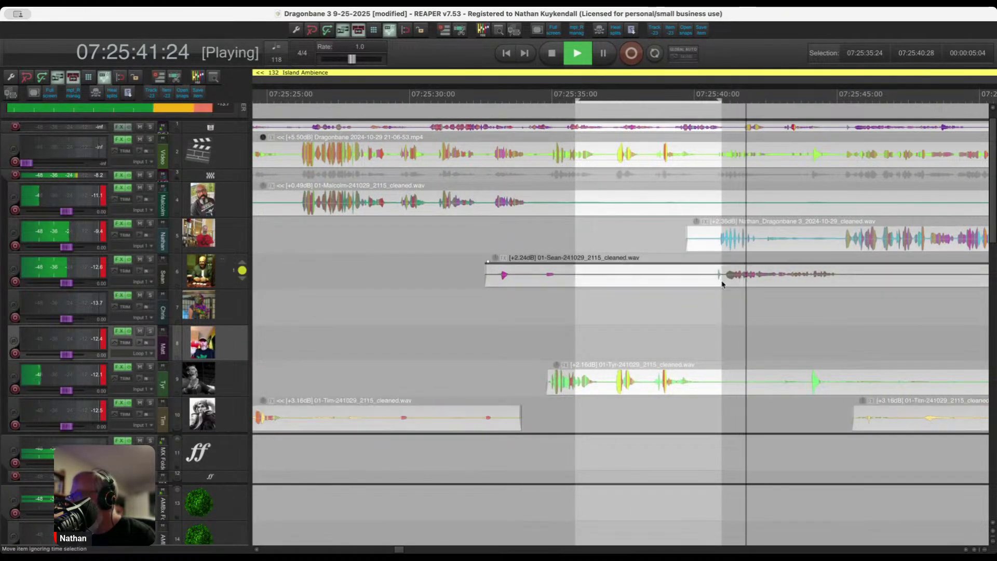
pyautogui.press('Delete')
pyautogui.scroll(-2, 781, 393)
pyautogui.scroll(1, 781, 393)
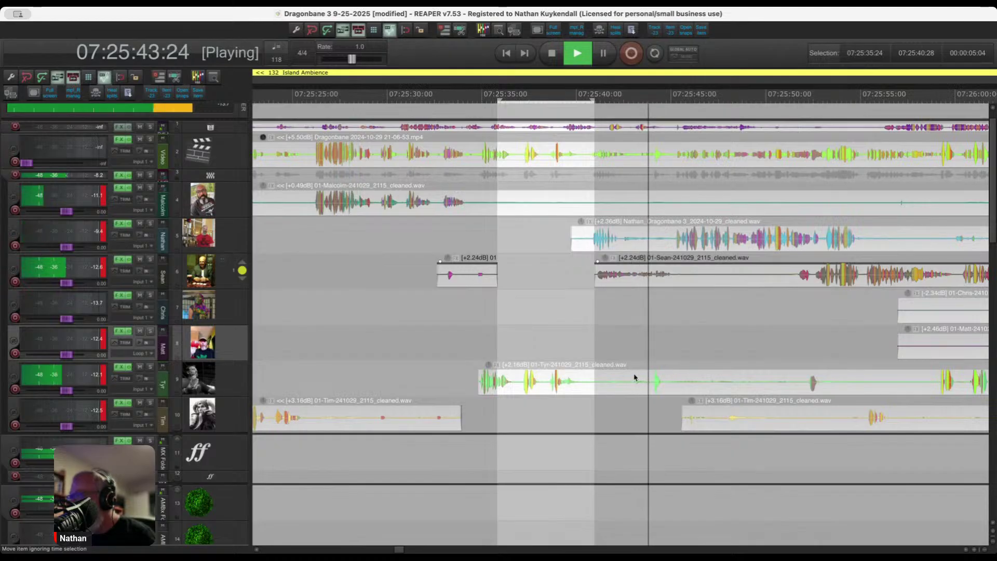
pyautogui.moveTo(595, 377); pyautogui.dragTo(806, 397)
pyautogui.press('Delete')
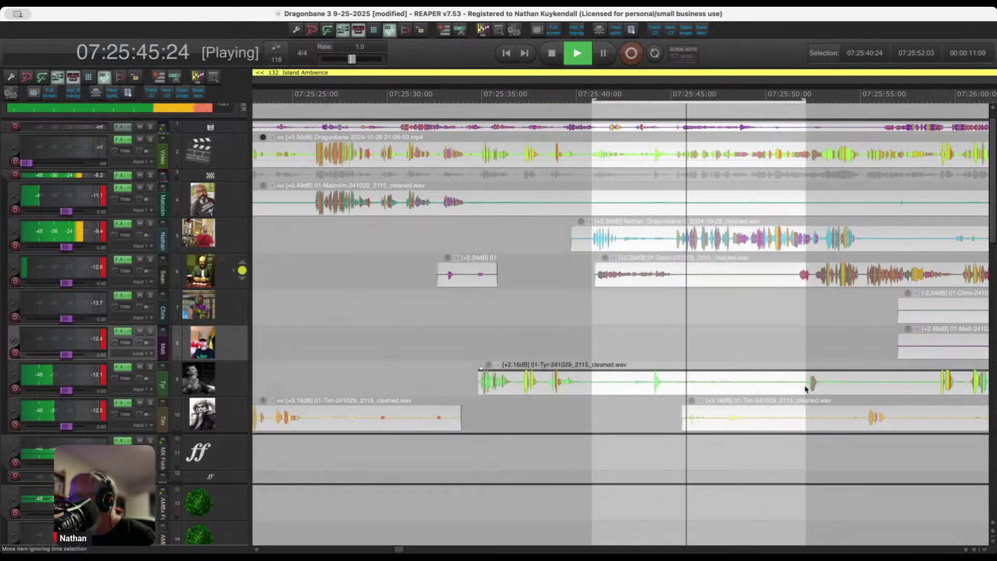
# Delete the audio on track 10 from 07:25:44:02 to 07:25:55:00 and on track 6 from 07:25:45:19 to 07:25:51:13.
pyautogui.moveTo(652, 421); pyautogui.dragTo(861, 421)
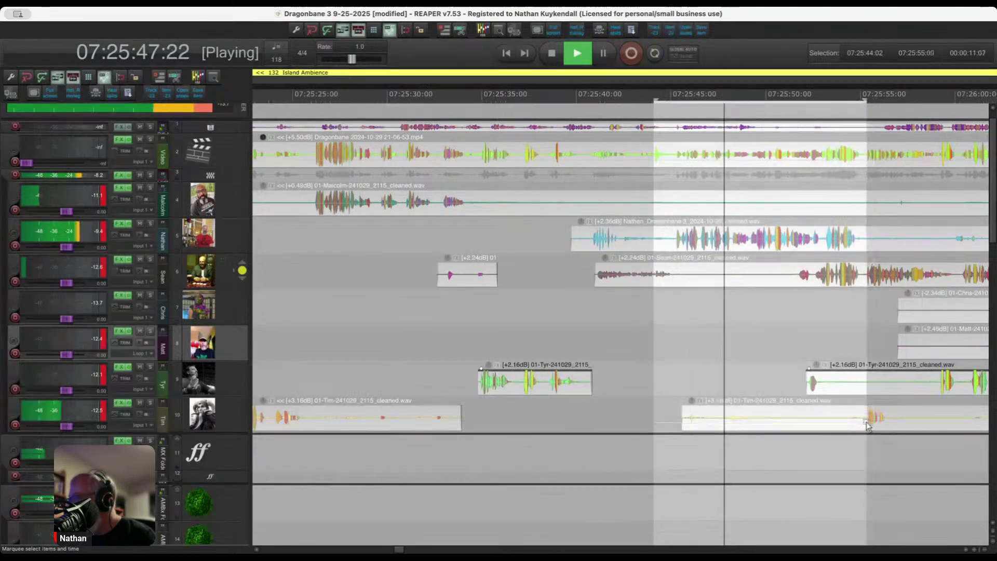
pyautogui.press('Delete')
pyautogui.moveTo(685, 273); pyautogui.dragTo(793, 282)
pyautogui.press('Delete')
# Delete the audio on tracks 7 and 8 from 07:25:52:04 to 07:26:22:04 and on track 10 from 07:25:57:01 to 07:26:11:13.
pyautogui.scroll(-3, 547, 239)
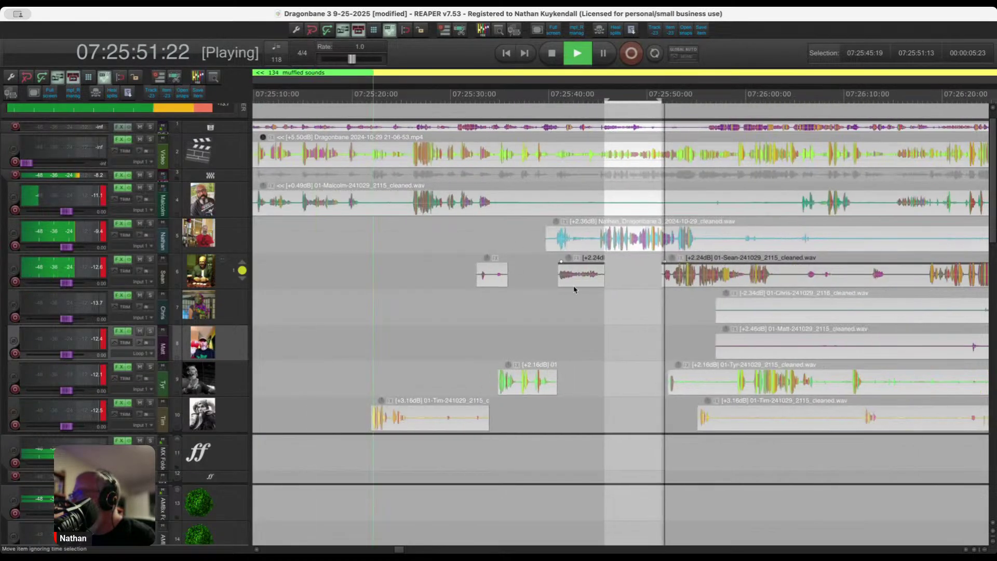
pyautogui.moveTo(669, 312); pyautogui.dragTo(963, 338)
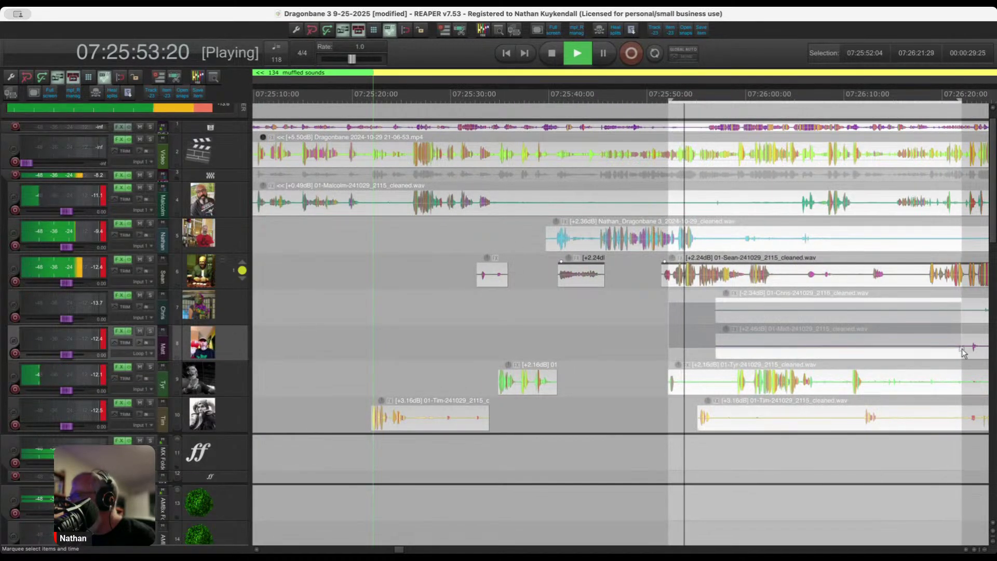
pyautogui.press('Delete')
pyautogui.scroll(-2, 779, 332)
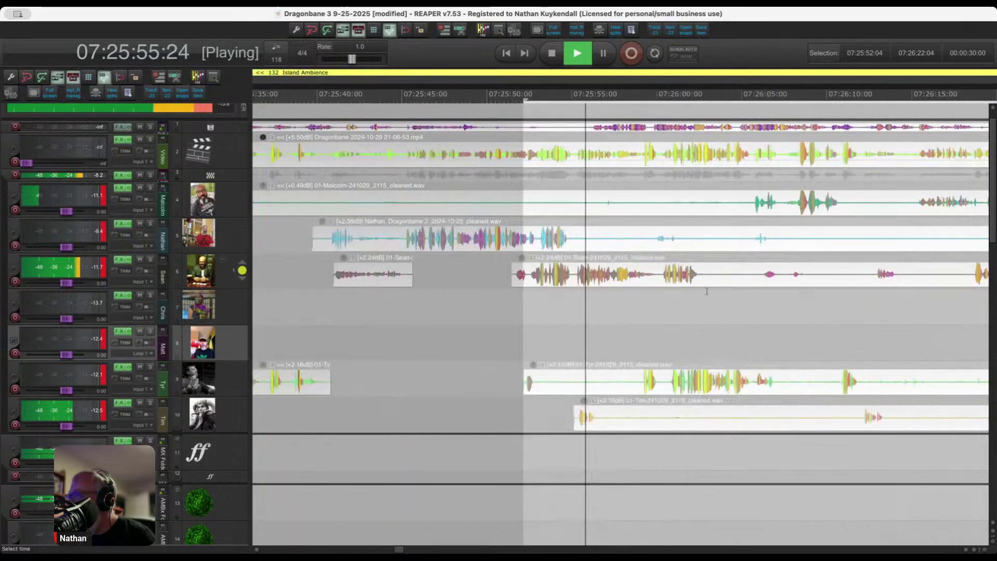
pyautogui.scroll(1, 573, 335)
pyautogui.scroll(1, 539, 417)
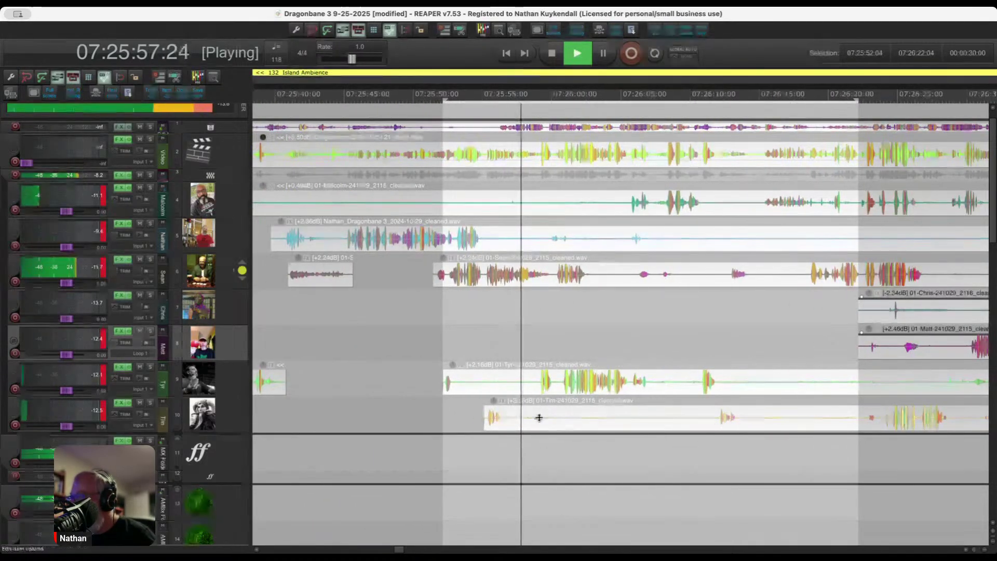
pyautogui.moveTo(514, 418); pyautogui.dragTo(710, 429)
pyautogui.press('Delete')
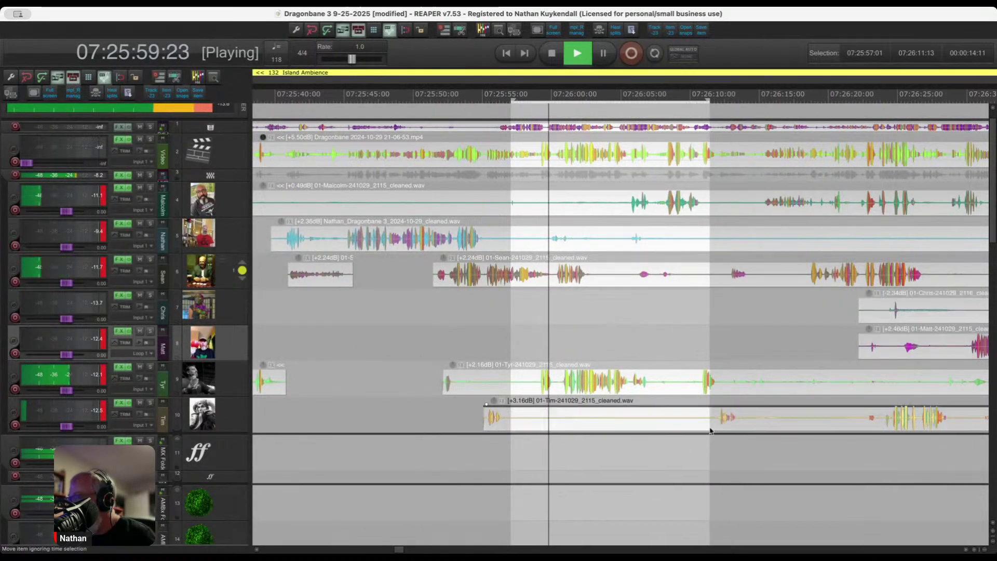
# Delete the audio on track 5 from 07:26:08:16 to 07:26:41:20 and on track 9 from 07:26:12:05 to 07:26:28:13.
pyautogui.scroll(-1, 647, 306)
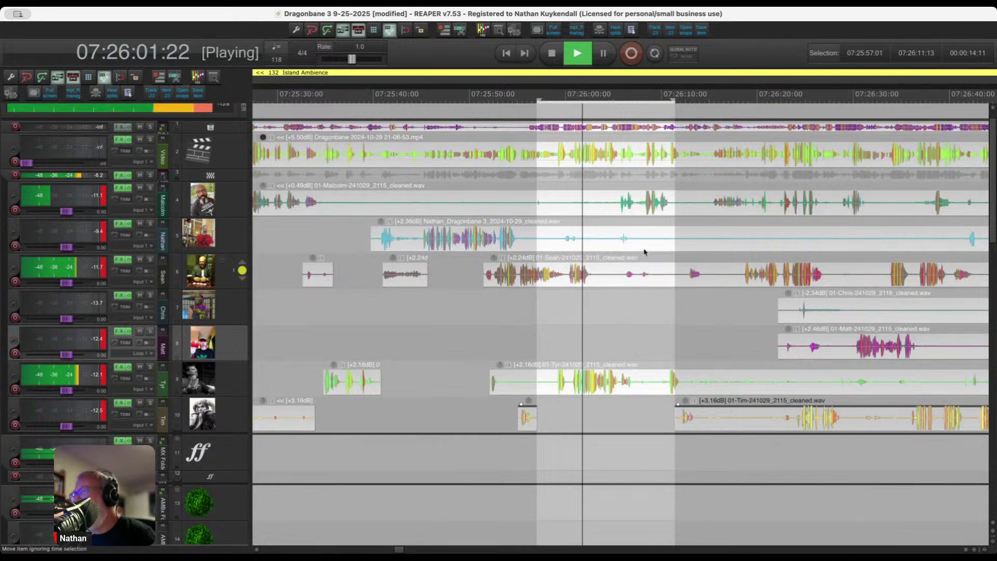
pyautogui.moveTo(649, 239); pyautogui.dragTo(964, 240)
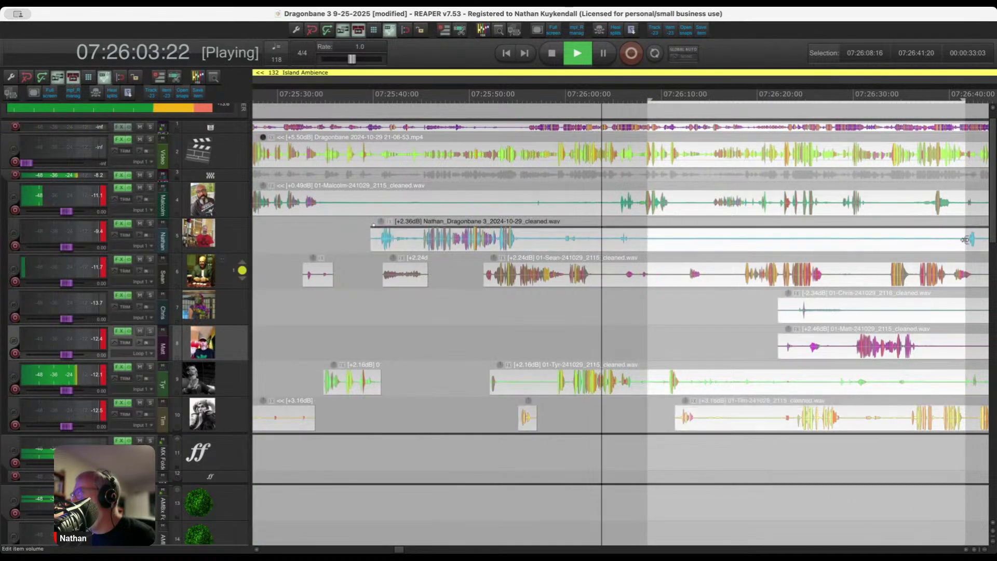
pyautogui.press('Delete')
pyautogui.scroll(3, 737, 360)
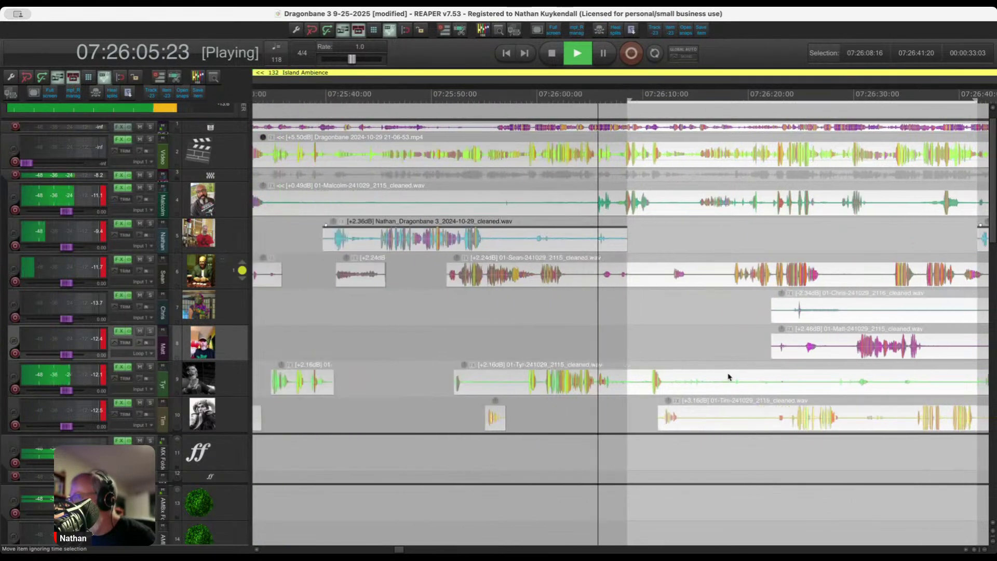
pyautogui.moveTo(600, 381); pyautogui.dragTo(954, 389)
pyautogui.press('Delete')
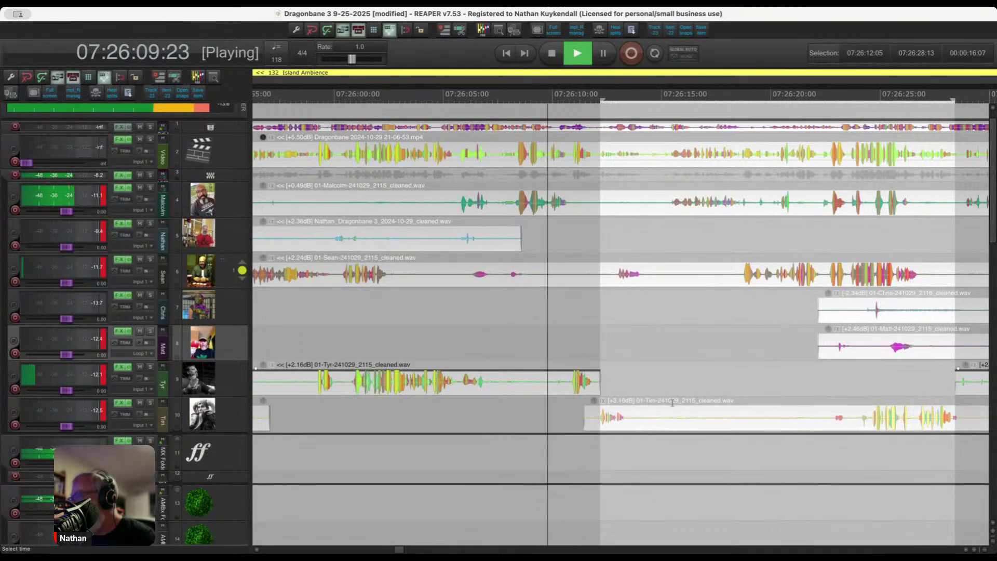
# Delete the silent audio on track 10 from 07:26:13:21 to 07:26:22:19 and on track 6 from 07:26:14:14 to 07:26:18:11.
pyautogui.moveTo(634, 415); pyautogui.dragTo(827, 427)
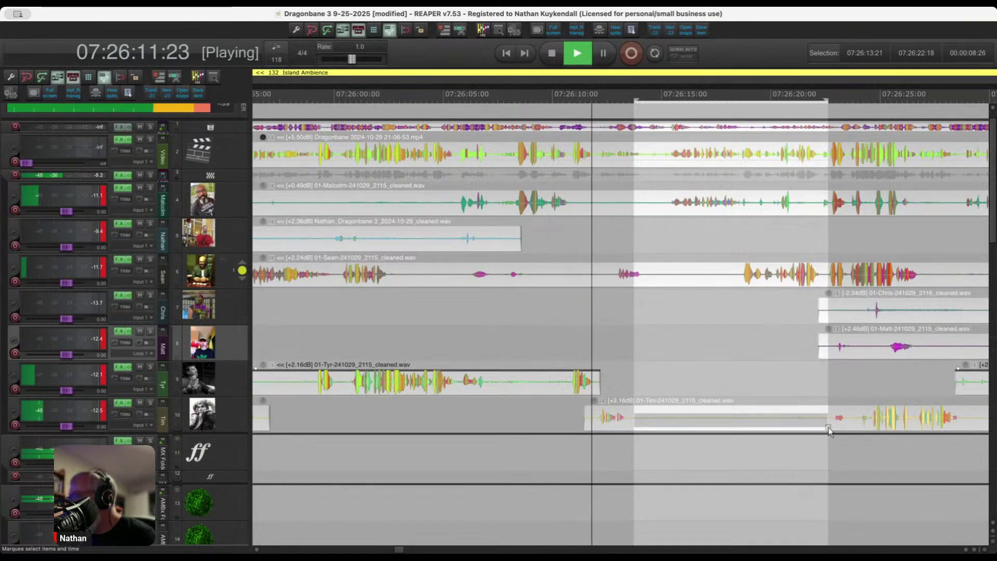
pyautogui.press('Delete')
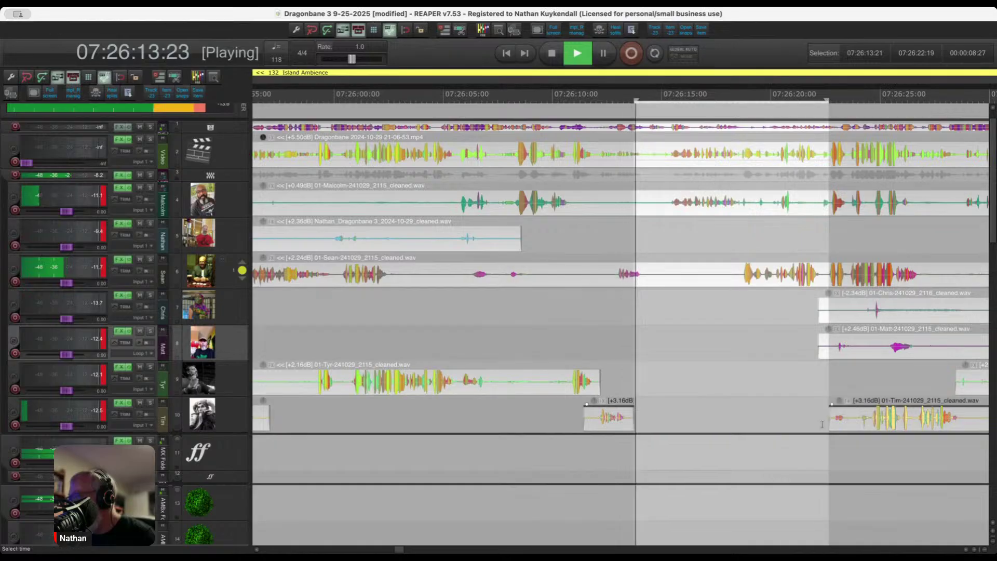
pyautogui.scroll(-2, 635, 301)
pyautogui.scroll(5, 628, 302)
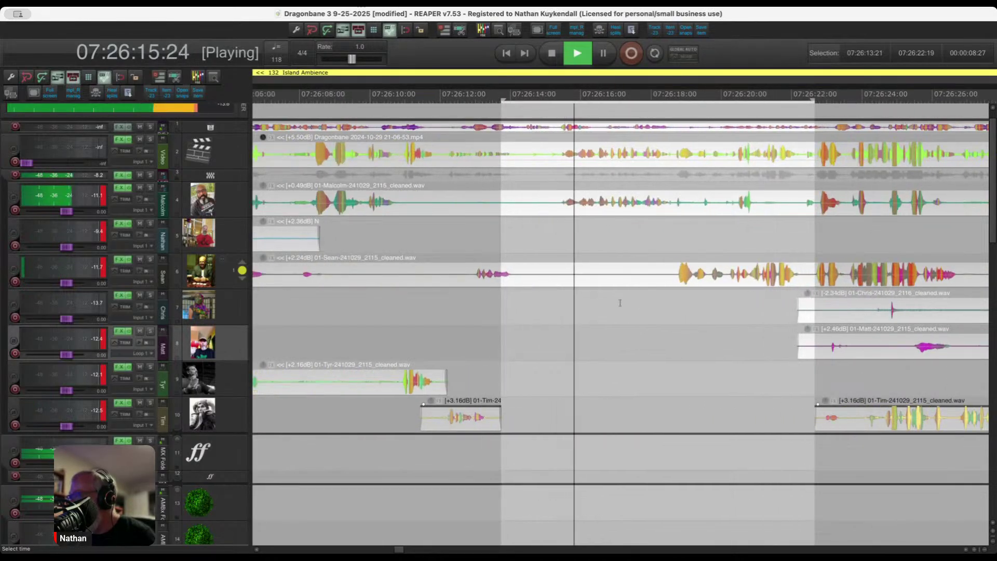
pyautogui.moveTo(533, 270); pyautogui.dragTo(665, 282)
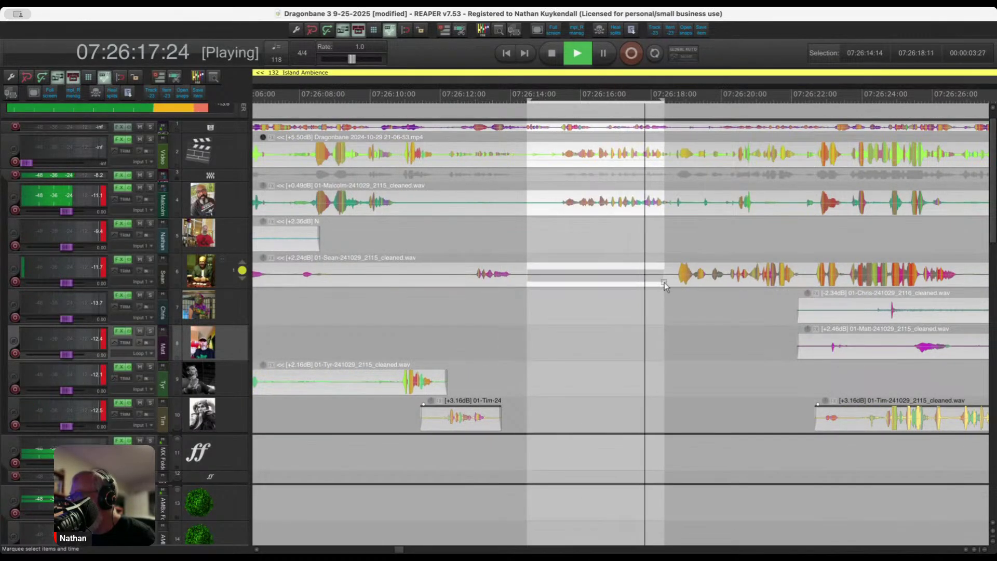
pyautogui.press('Delete')
# Delete the audio on track 7 from 07:26:29:27 to 07:26:47:03 and on tracks 6 and 7 from 07:26:44:23 to 07:26:57:23.
pyautogui.scroll(-1, 622, 283)
pyautogui.scroll(-3, 622, 284)
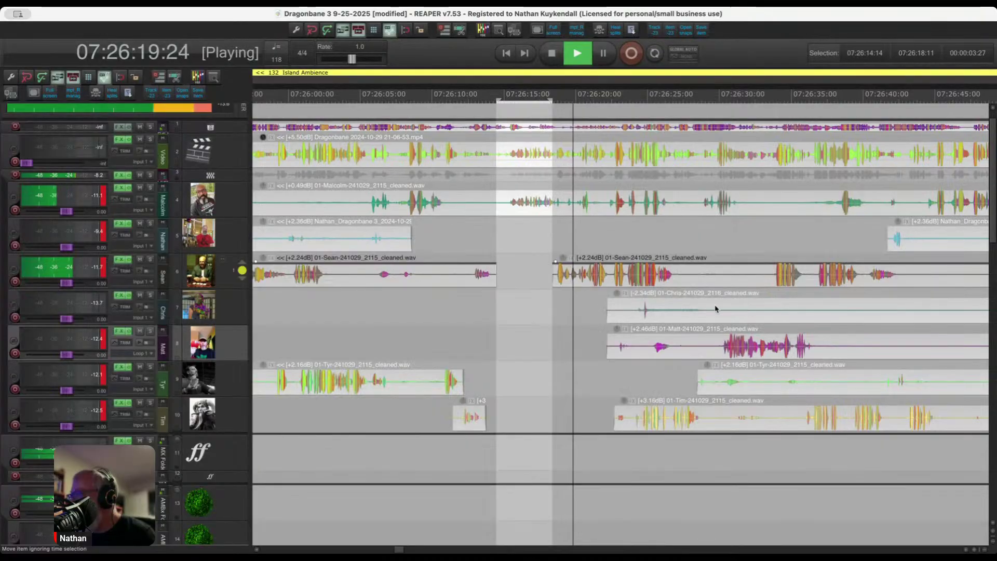
pyautogui.moveTo(718, 308); pyautogui.dragTo(965, 317)
pyautogui.press('Delete')
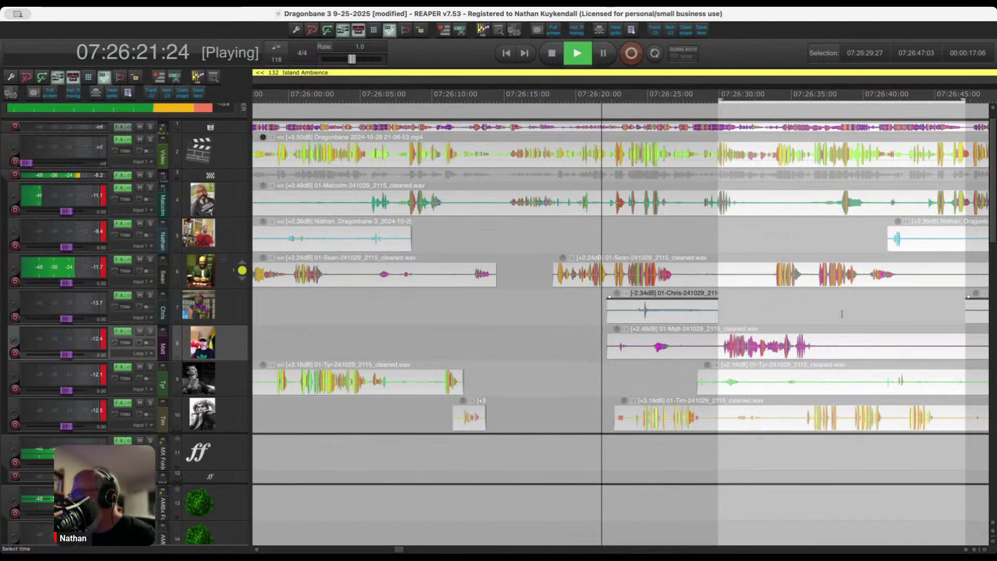
pyautogui.scroll(-2, 785, 311)
pyautogui.scroll(2, 939, 320)
pyautogui.moveTo(826, 275); pyautogui.dragTo(953, 306)
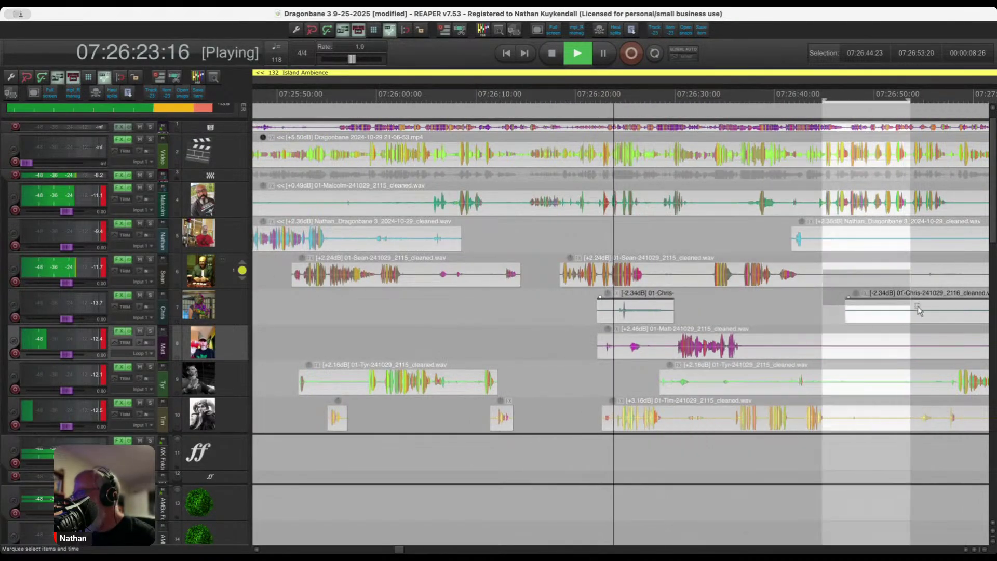
pyautogui.press('Delete')
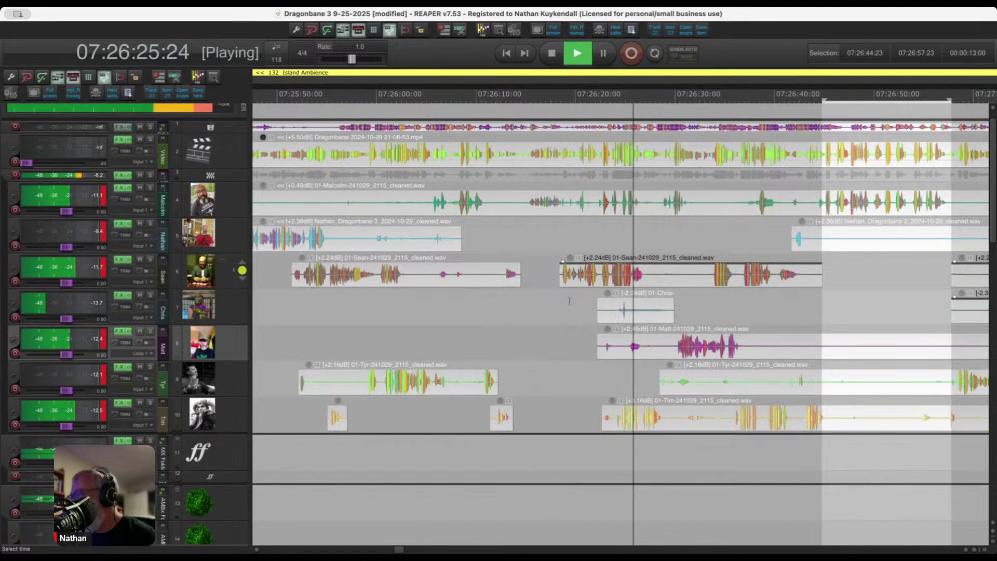
# Delete the short track 7 clip near 07:26:25 and the audio on track 8 from 07:26:19:10 to 07:26:29:09.
pyautogui.moveTo(567, 301); pyautogui.dragTo(684, 323)
pyautogui.moveTo(569, 335); pyautogui.dragTo(667, 340)
pyautogui.press('Delete')
pyautogui.scroll(4, 591, 342)
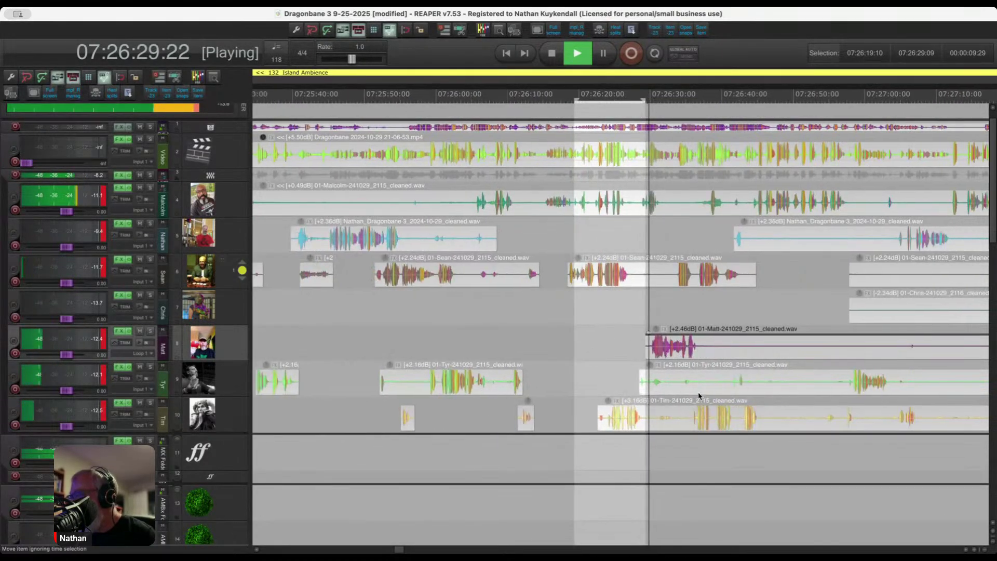
# Delete the audio on track 9 from 07:26:26:18 to 07:26:42:08 and on track 10 from 07:26:29:01 to 07:26:35:27.
pyautogui.moveTo(527, 383); pyautogui.dragTo(820, 387)
pyautogui.press('Delete')
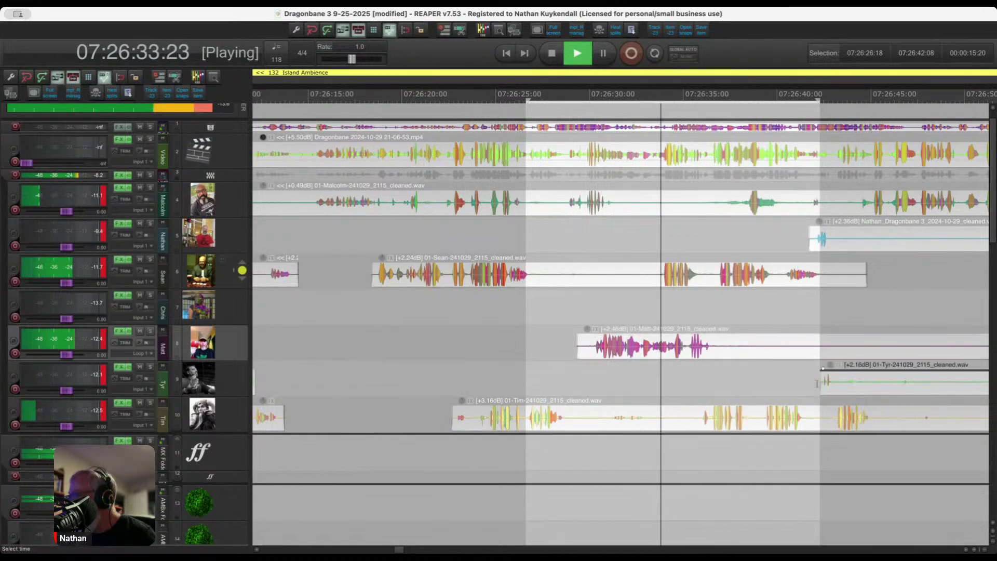
pyautogui.scroll(3, 654, 389)
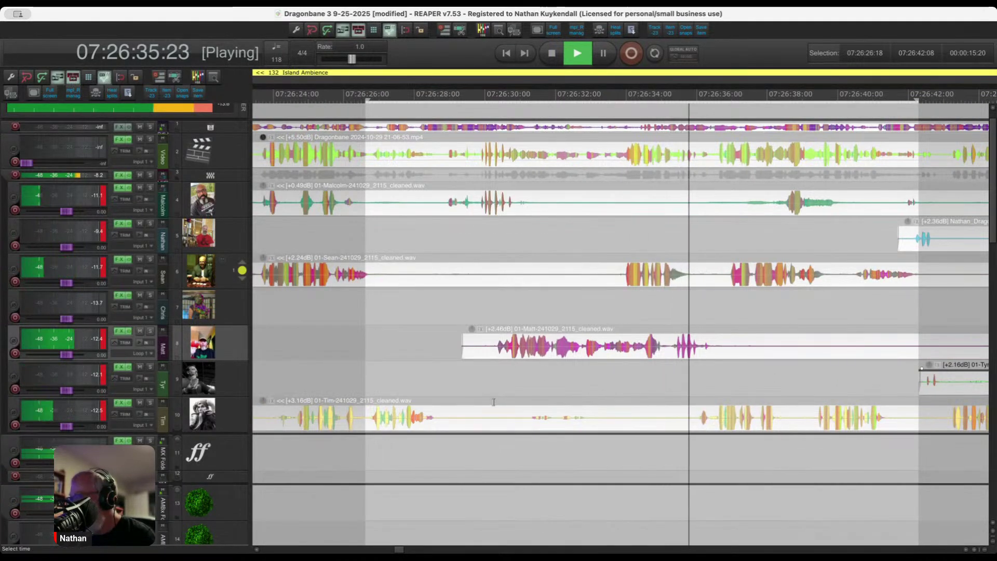
pyautogui.click(495, 417)
pyautogui.moveTo(454, 413); pyautogui.dragTo(692, 385)
pyautogui.press('Delete')
# Delete the audio on track 8 from 07:26:37:15 to 07:27:03:15 and on tracks 6 to 8 from 07:26:54:24 to 07:27:07:11.
pyautogui.scroll(-2, 526, 368)
pyautogui.scroll(-2, 527, 368)
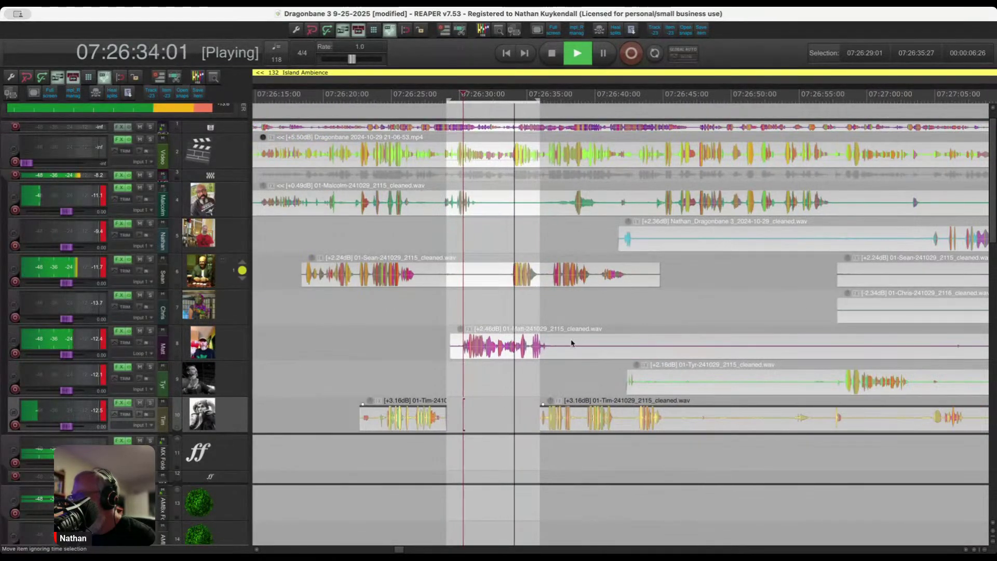
pyautogui.moveTo(561, 342); pyautogui.dragTo(914, 358)
pyautogui.press('Delete')
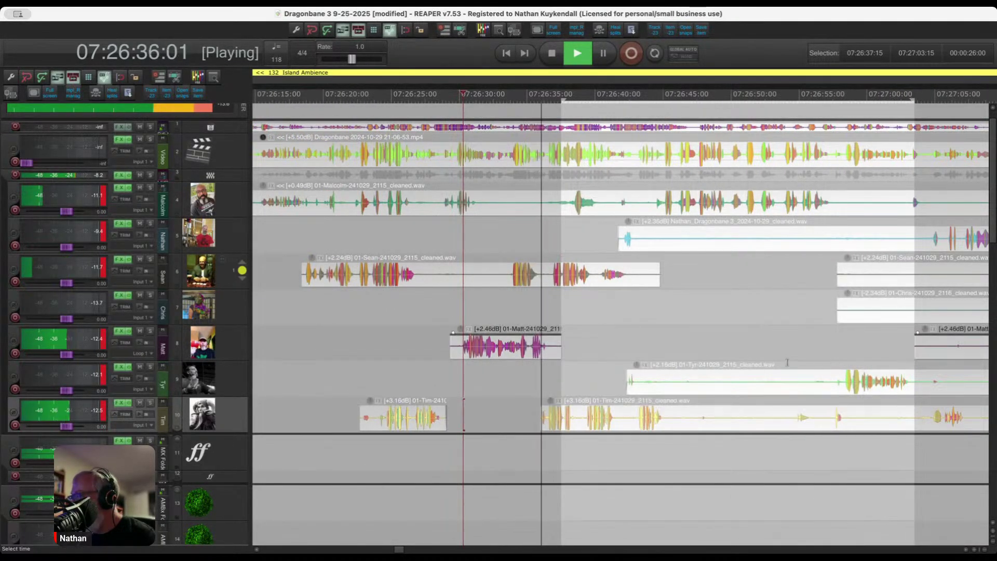
pyautogui.moveTo(796, 280); pyautogui.dragTo(967, 340)
pyautogui.press('Delete')
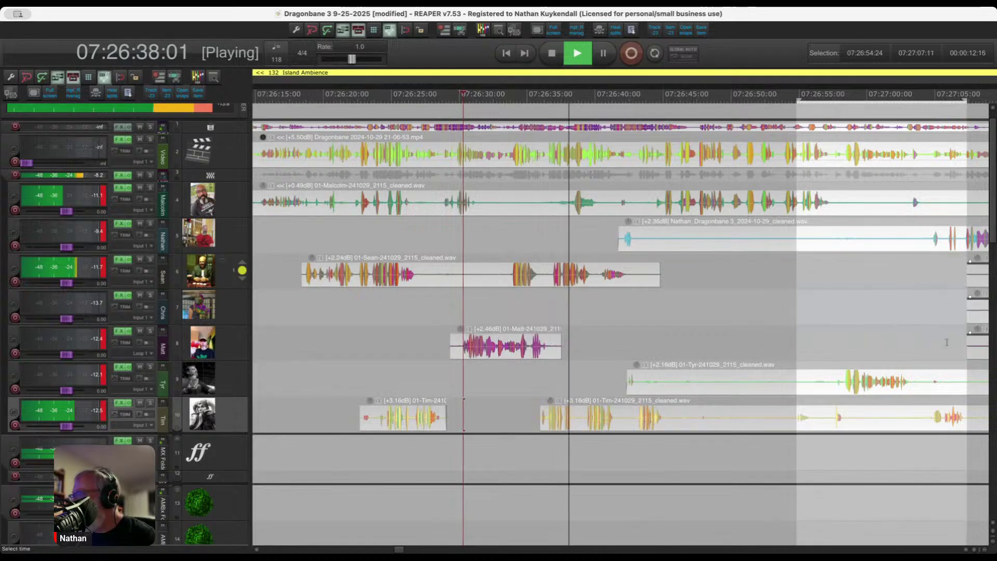
# Delete the audio on track 10 from 07:26:35:06 to 07:26:39:06 and on track 9 from 07:26:43:00 to 07:26:50:05.
pyautogui.moveTo(531, 409); pyautogui.dragTo(585, 427)
pyautogui.press('Delete')
pyautogui.scroll(5, 627, 396)
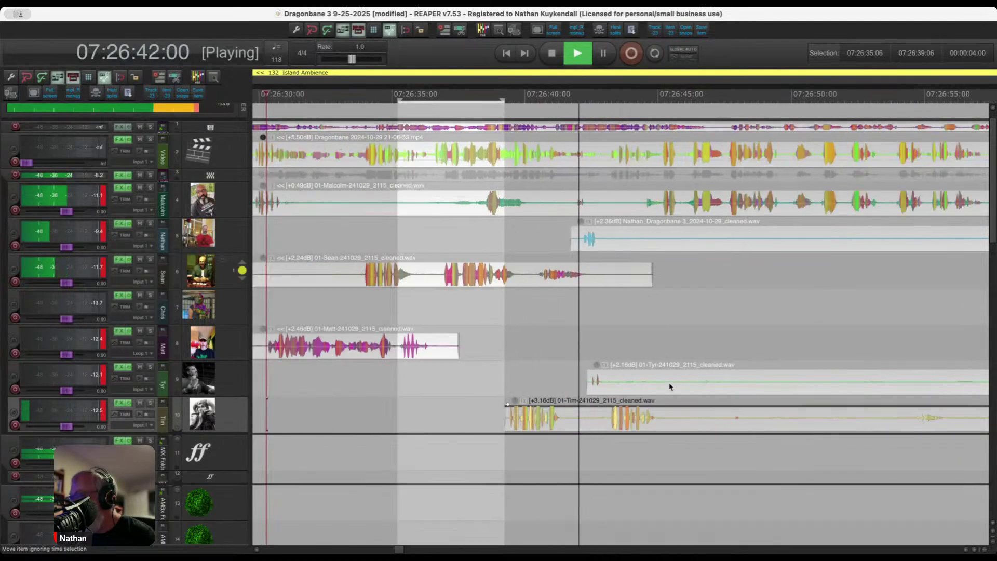
pyautogui.moveTo(550, 379); pyautogui.dragTo(905, 384)
pyautogui.press('Delete')
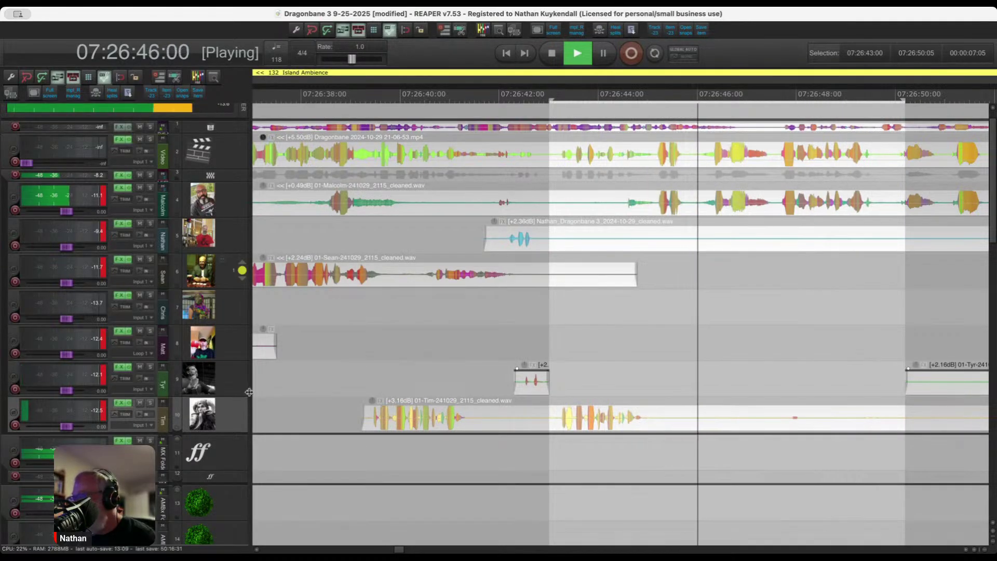
# Delete the silent audio on track 10 from about 07:26:45 to 07:26:54 and on track 9 up to about 07:26:54.
pyautogui.moveTo(325, 401); pyautogui.dragTo(623, 397)
pyautogui.press('Delete')
pyautogui.scroll(-4, 592, 395)
pyautogui.press('Delete')
# Delete the silent audio on tracks 5 and 6 from 07:26:44:06 to 07:27:04:16.
pyautogui.moveTo(440, 238); pyautogui.dragTo(815, 280)
pyautogui.press('Delete')
pyautogui.scroll(-3, 597, 312)
pyautogui.scroll(3, 597, 313)
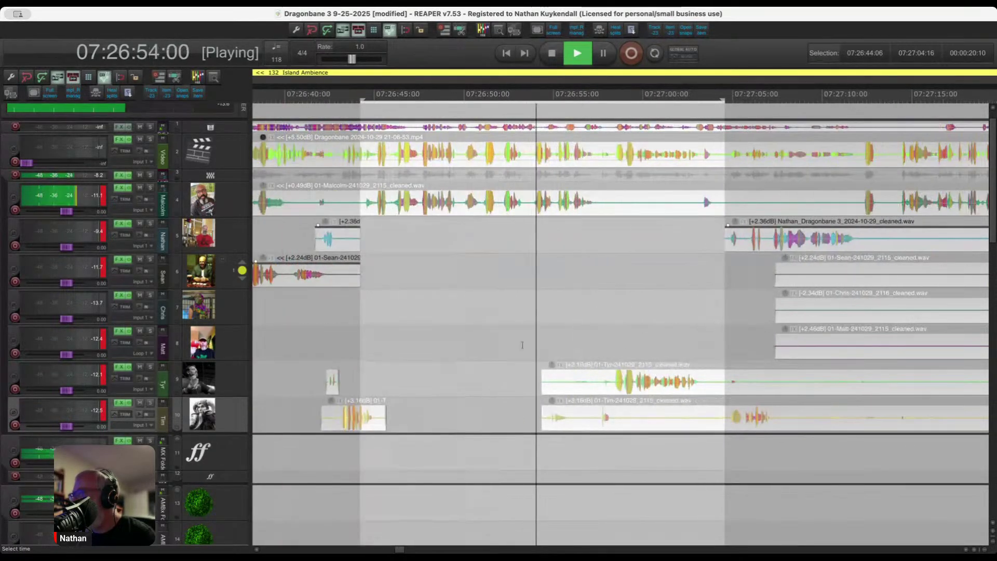
# Delete the audio on track 9 from 07:26:50:18 to about 07:26:58 and on track 10 from 07:26:53:22 to 07:27:03:28.
pyautogui.moveTo(476, 361); pyautogui.dragTo(603, 396)
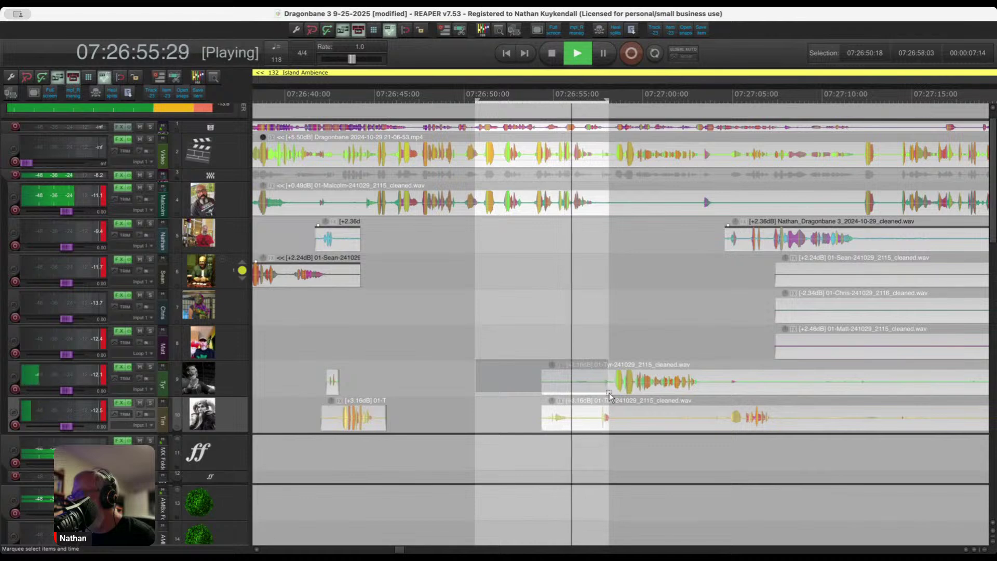
pyautogui.press('Delete')
pyautogui.moveTo(528, 398); pyautogui.dragTo(601, 424)
pyautogui.moveTo(531, 416); pyautogui.dragTo(714, 428)
pyautogui.press('Delete')
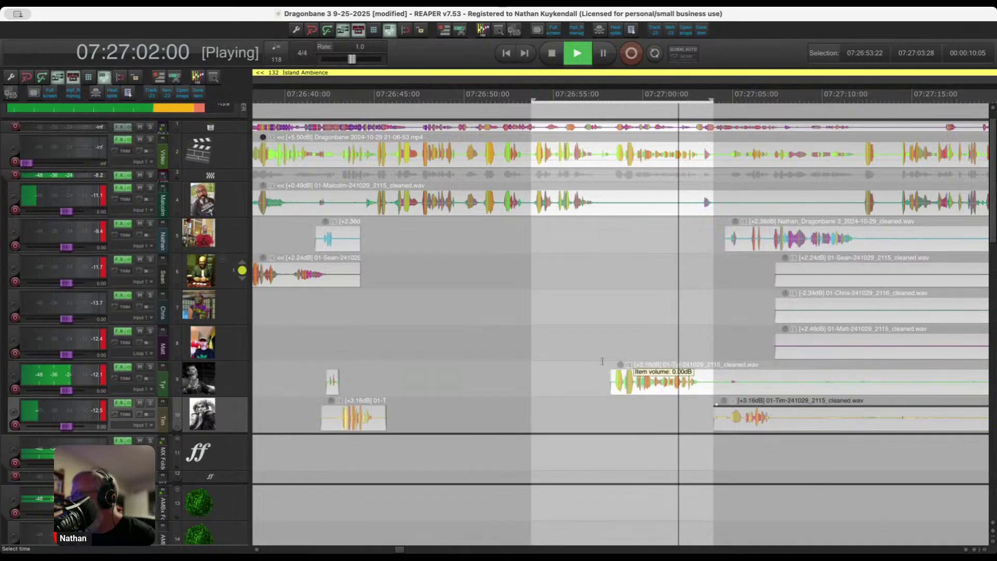
pyautogui.scroll(-3, 670, 353)
# Delete the audio on tracks 6 to 9 from 07:27:06:08 to 07:27:26:28 and on track 10 from 07:27:09:08 to 07:27:35:00.
pyautogui.click(625, 279)
pyautogui.moveTo(624, 279); pyautogui.dragTo(839, 382)
pyautogui.press('Delete')
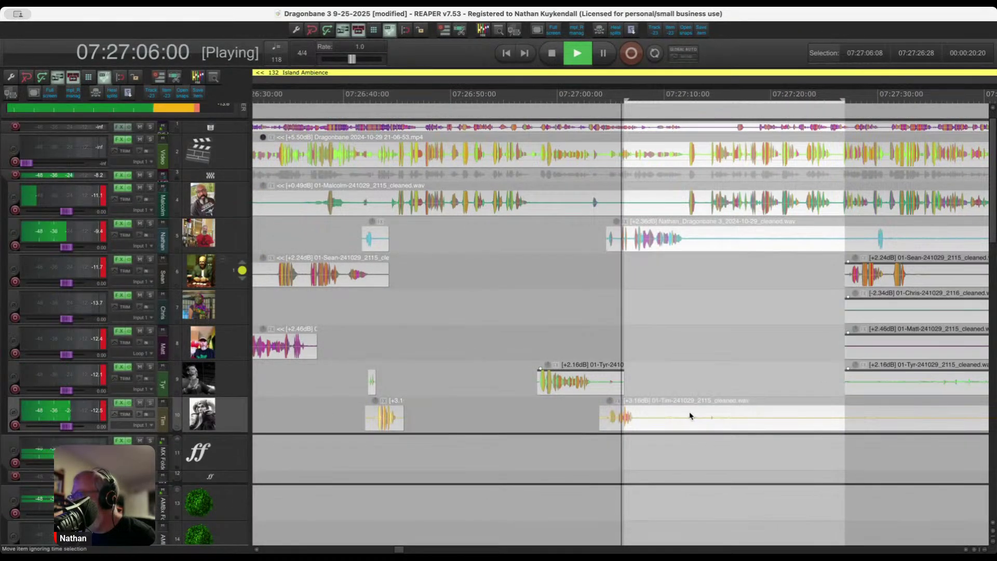
pyautogui.moveTo(658, 415); pyautogui.dragTo(932, 429)
pyautogui.press('Delete')
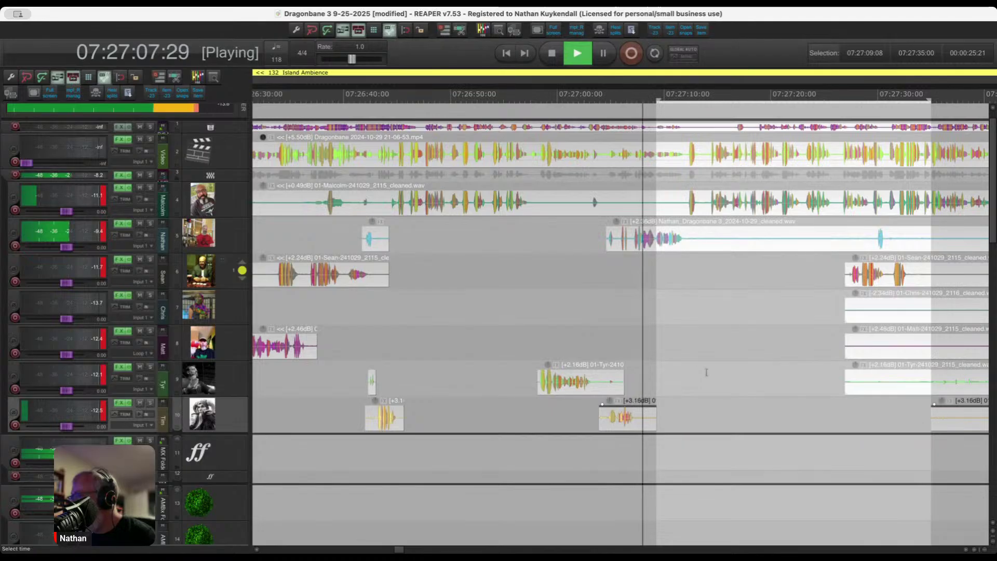
pyautogui.scroll(4, 606, 310)
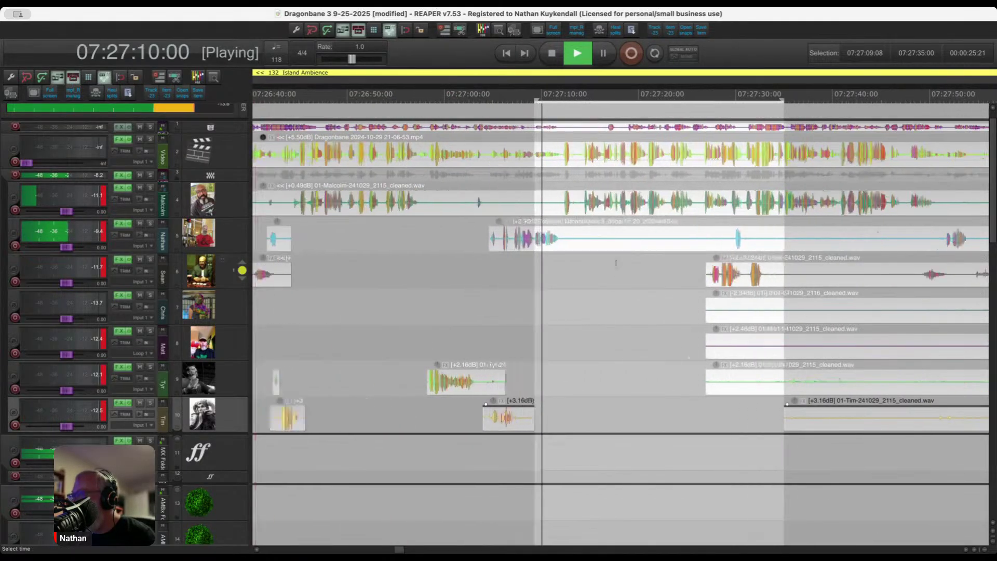
# Delete the audio on track 5 from 07:27:12:19 to 07:27:28:19 and on tracks 7 and 8 from 07:27:23:24 to 07:28:08:04.
pyautogui.moveTo(548, 234); pyautogui.dragTo(768, 241)
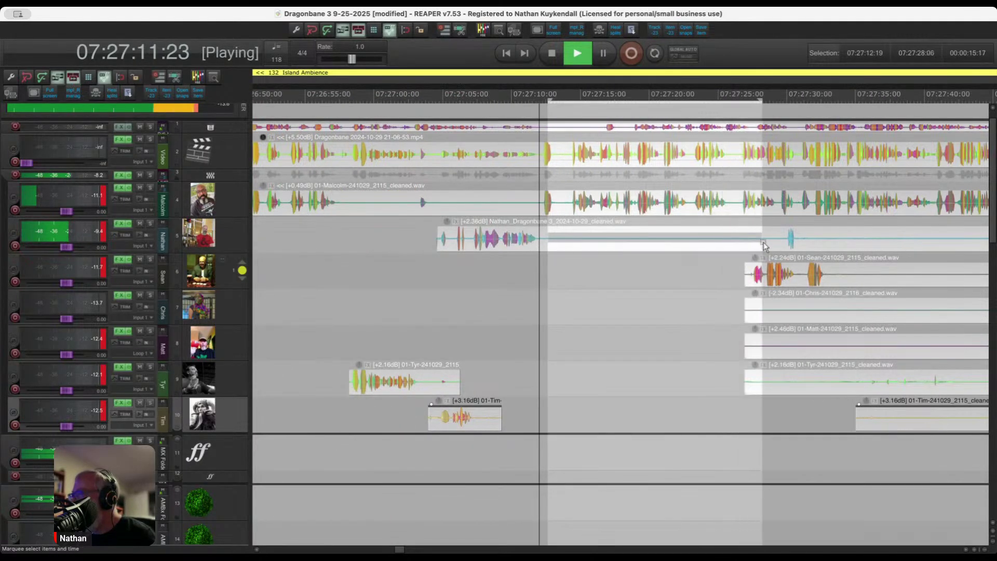
pyautogui.press('Delete')
pyautogui.scroll(-4, 532, 285)
pyautogui.scroll(4, 687, 324)
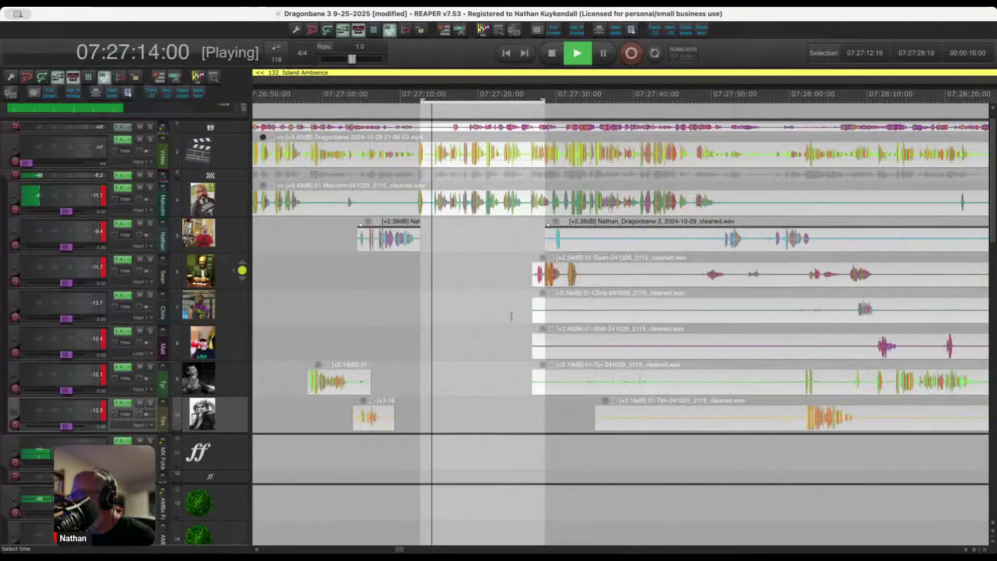
pyautogui.moveTo(511, 317); pyautogui.dragTo(856, 353)
pyautogui.press('Delete')
pyautogui.scroll(2, 589, 238)
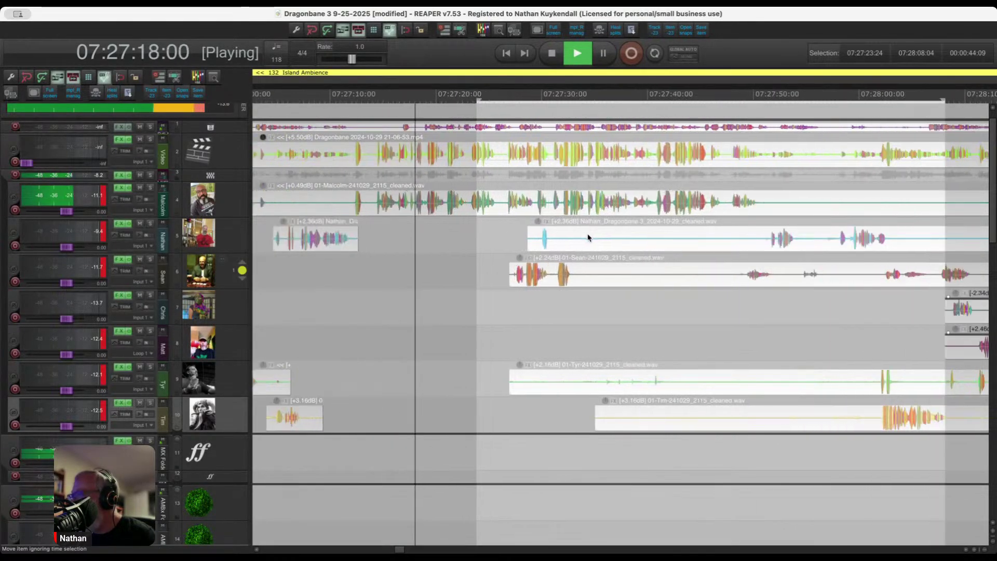
# Delete the audio on tracks 5 and 6 from 07:27:33:27 to 07:27:48:17 and on track 10 from 07:27:32:14 to 07:28:01:21.
pyautogui.moveTo(583, 238); pyautogui.dragTo(739, 282)
pyautogui.press('Delete')
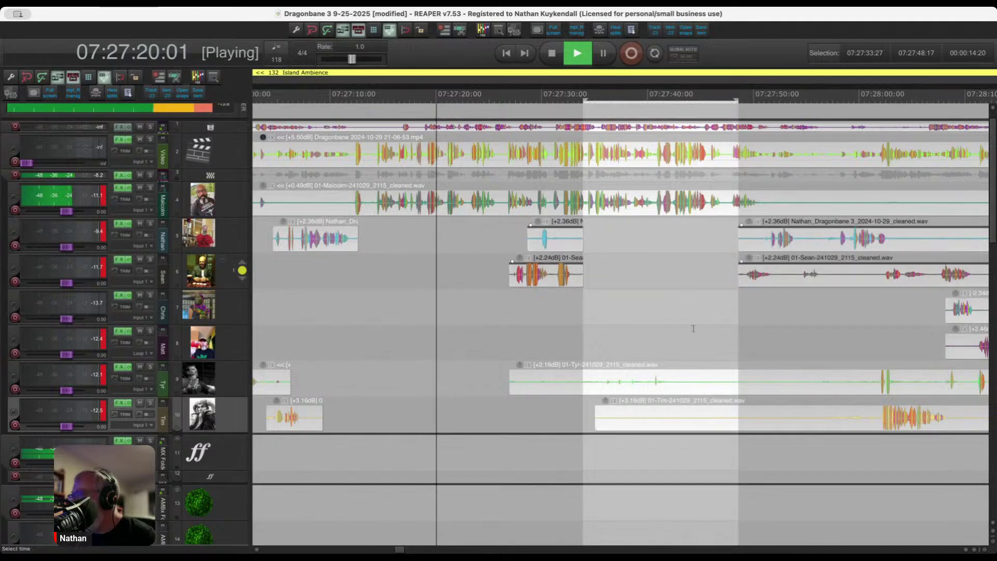
pyautogui.moveTo(569, 413); pyautogui.dragTo(840, 429)
pyautogui.moveTo(851, 427); pyautogui.dragTo(877, 423)
pyautogui.press('Delete')
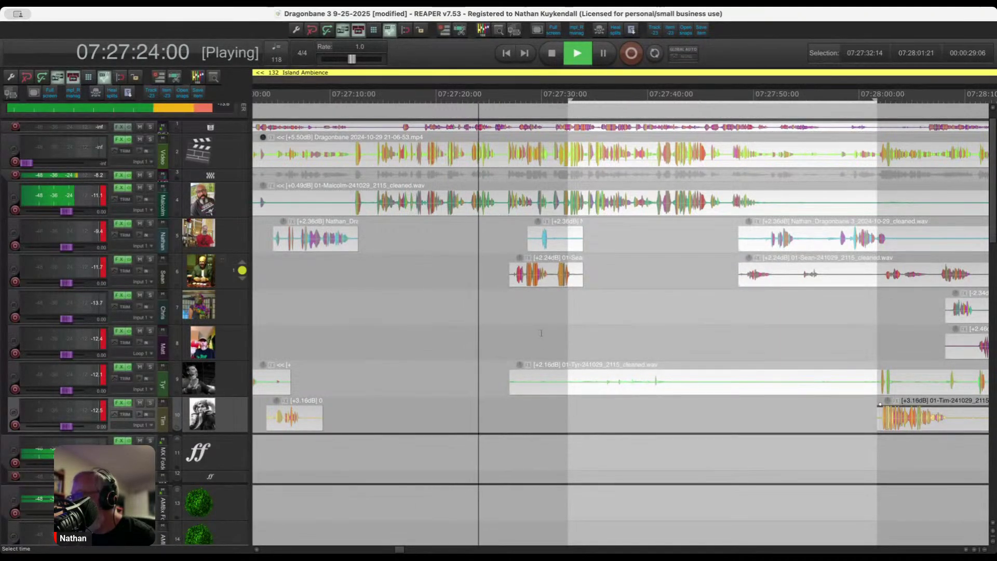
# Delete the audio on track 9 from 07:27:22:12 to 07:27:32:18 and on track 5 from 07:27:31:10 to 07:27:35:06.
pyautogui.moveTo(462, 364); pyautogui.dragTo(570, 388)
pyautogui.press('Delete')
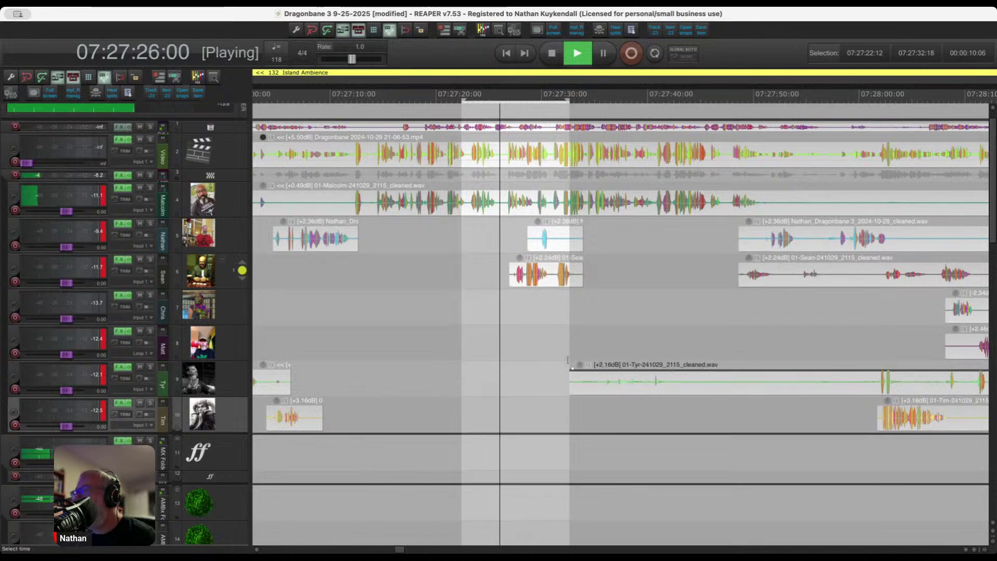
pyautogui.scroll(2, 571, 234)
pyautogui.moveTo(551, 239); pyautogui.dragTo(610, 243)
pyautogui.press('Delete')
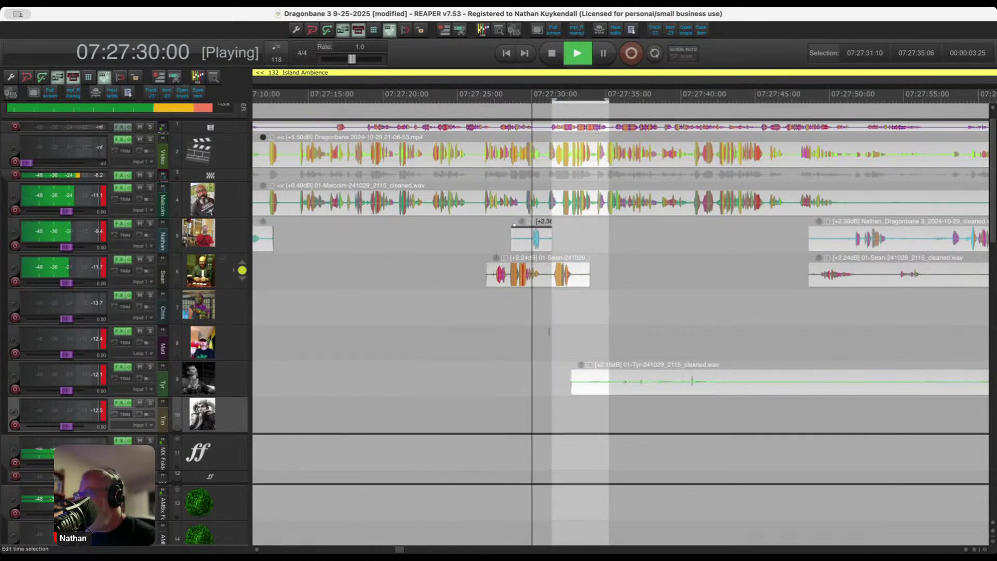
# Delete the audio on track 9 from 07:27:29:06 to 07:28:01:18 and on tracks 5 to 7 from 07:28:12:24 to 07:28:31:20.
pyautogui.scroll(-2, 549, 331)
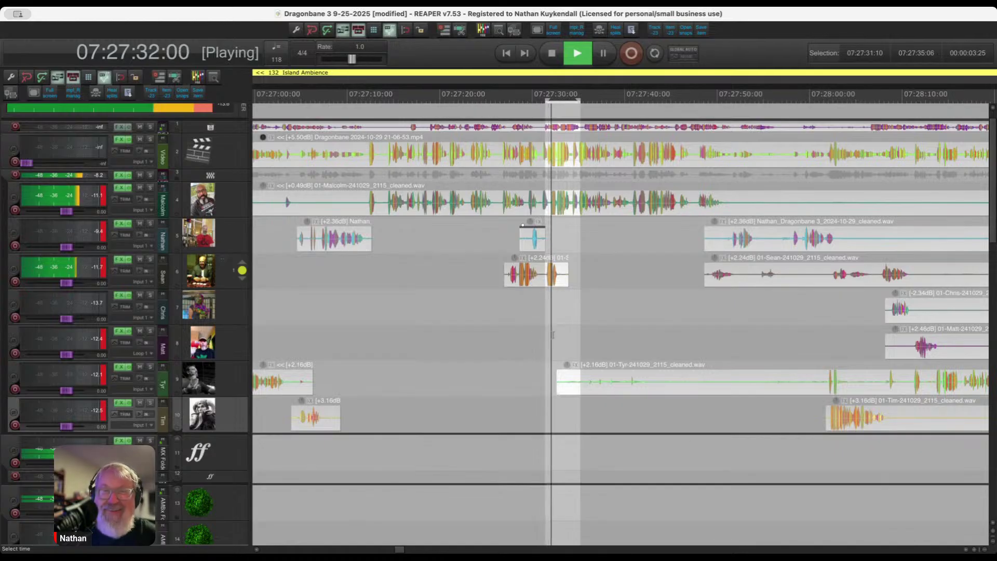
pyautogui.scroll(-5, 538, 369)
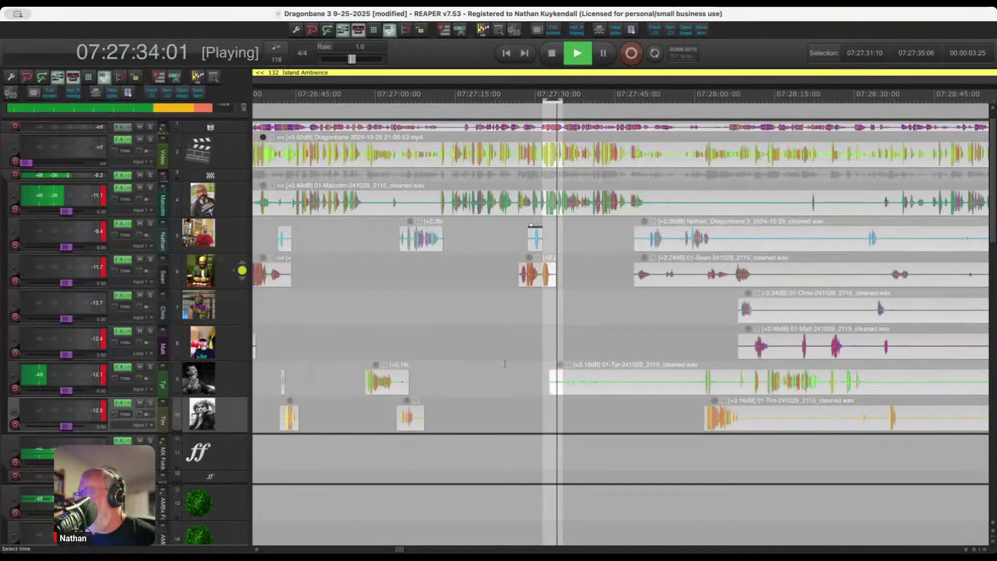
pyautogui.scroll(5, 523, 369)
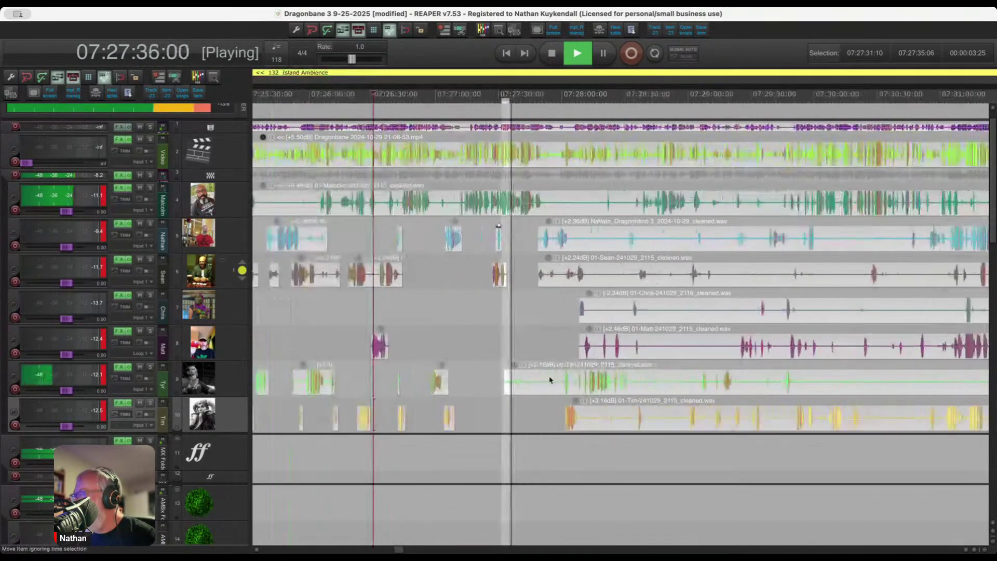
pyautogui.moveTo(343, 383); pyautogui.dragTo(621, 392)
pyautogui.press('Delete')
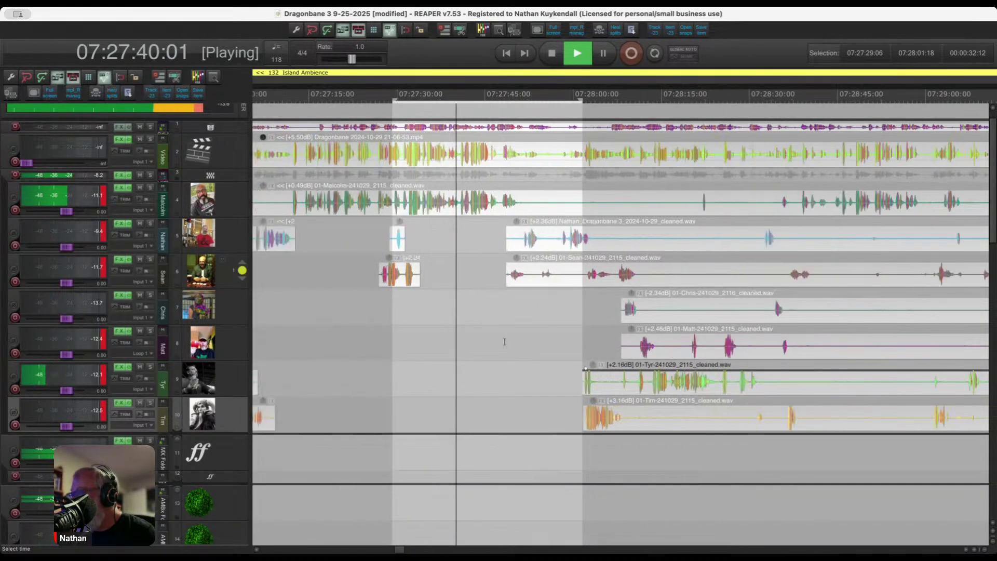
pyautogui.moveTo(650, 257); pyautogui.dragTo(805, 312)
pyautogui.press('Delete')
pyautogui.scroll(-3, 725, 345)
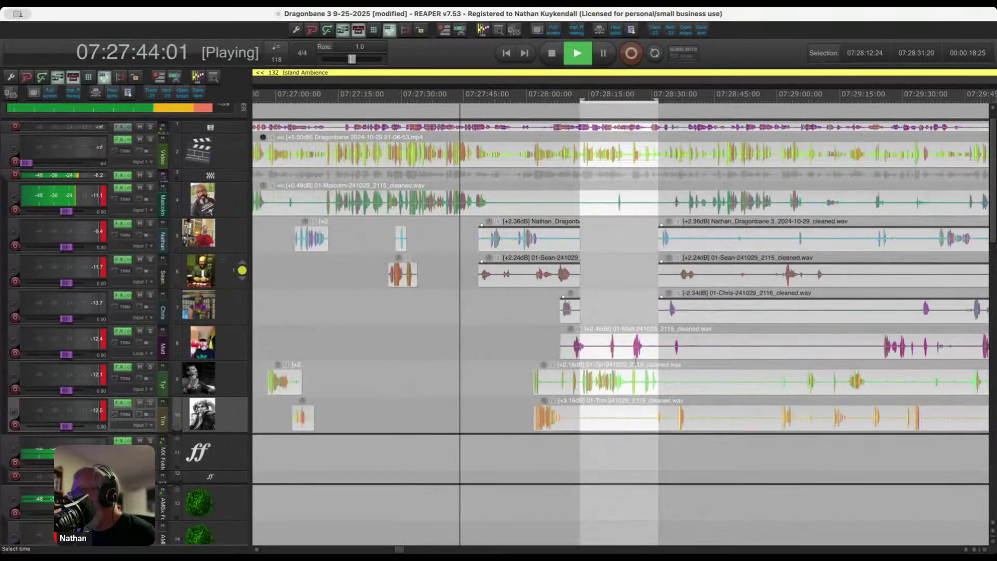
# Delete the audio on tracks 7 to 10 from 07:28:39:18 to 07:28:59:22 and on track 5 from 07:28:05:04 to 07:28:15:05.
pyautogui.moveTo(687, 310); pyautogui.dragTo(796, 423)
pyautogui.press('Delete')
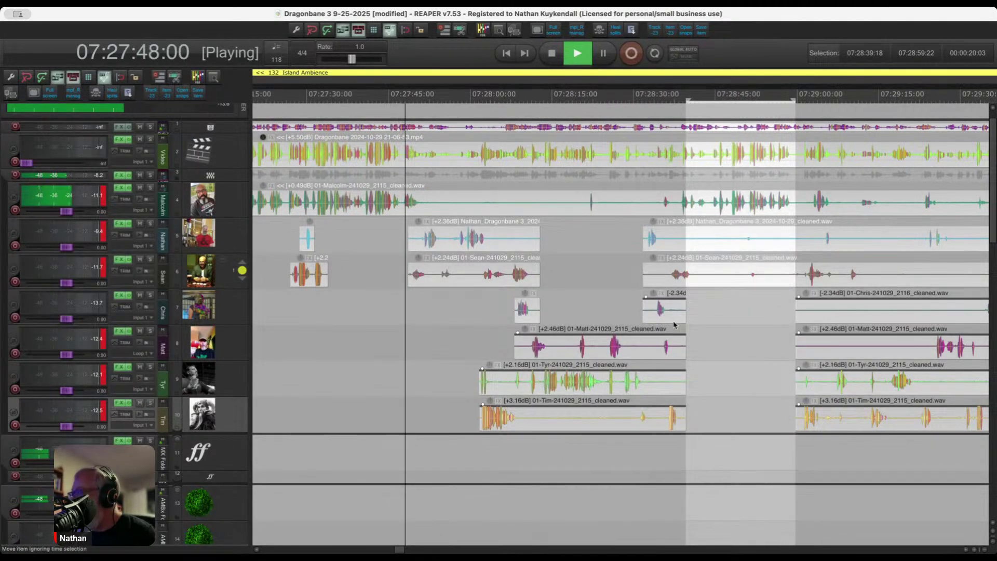
pyautogui.moveTo(499, 232); pyautogui.dragTo(554, 239)
pyautogui.scroll(-5, 650, 321)
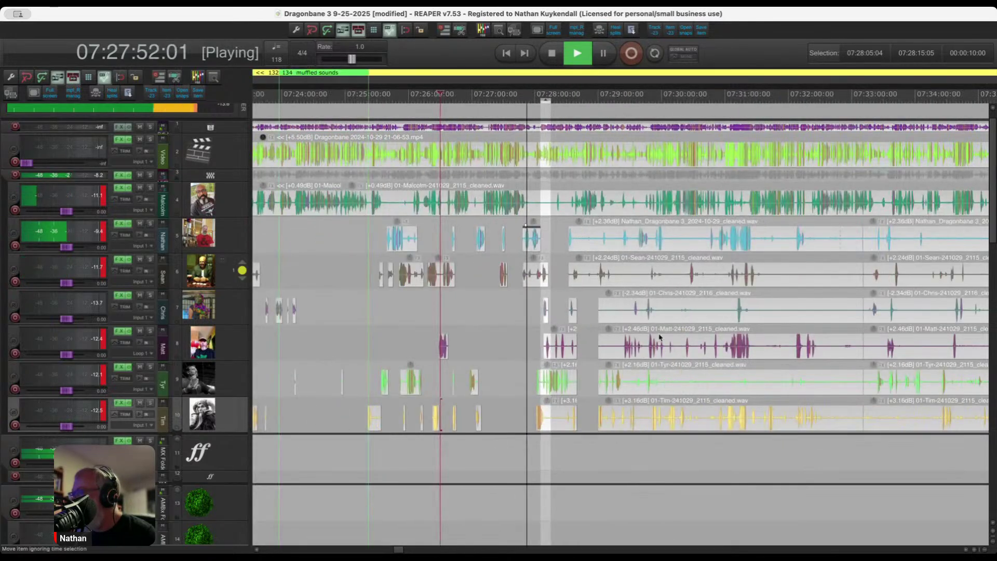
# Delete the silent audio on tracks 5 to 10 from 07:32:33:19 to 07:32:54:05.
pyautogui.scroll(6, 702, 376)
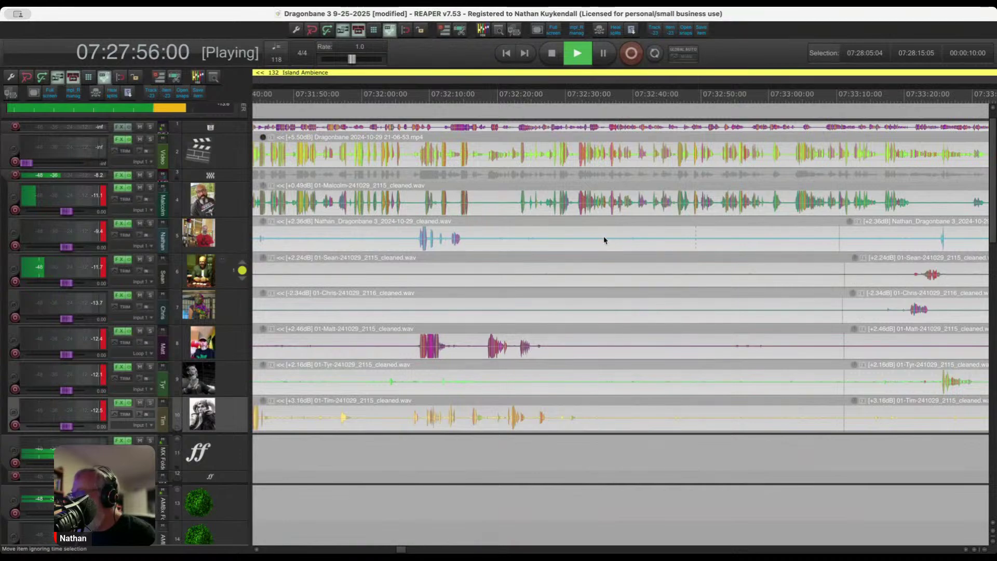
pyautogui.moveTo(592, 238); pyautogui.dragTo(729, 410)
pyautogui.press('Delete')
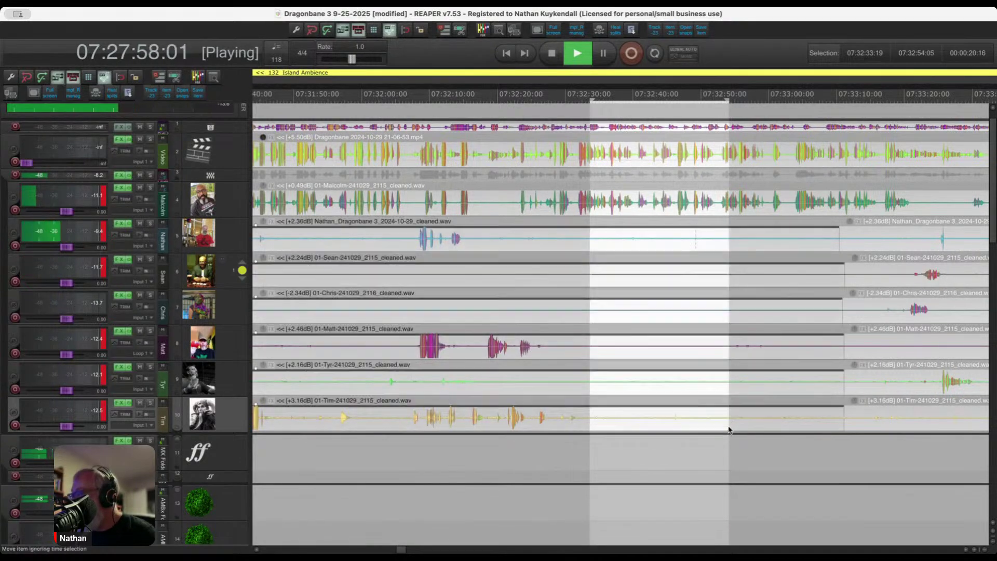
pyautogui.scroll(-6, 616, 379)
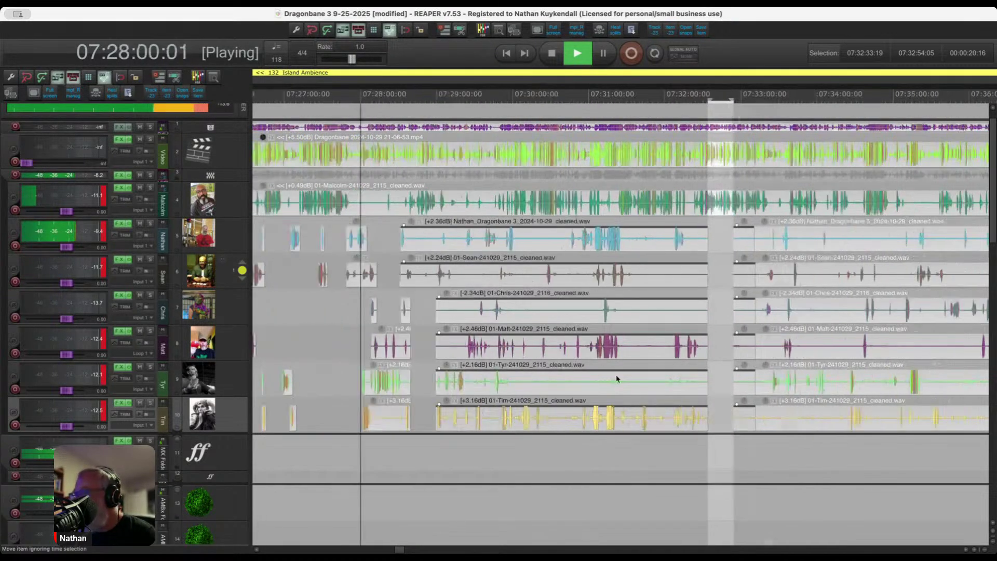
# Replay the section from about 07:27:46, skip ahead to about 07:27:52, and examine the quiet clips on tracks 5 and 6.
pyautogui.scroll(7, 434, 349)
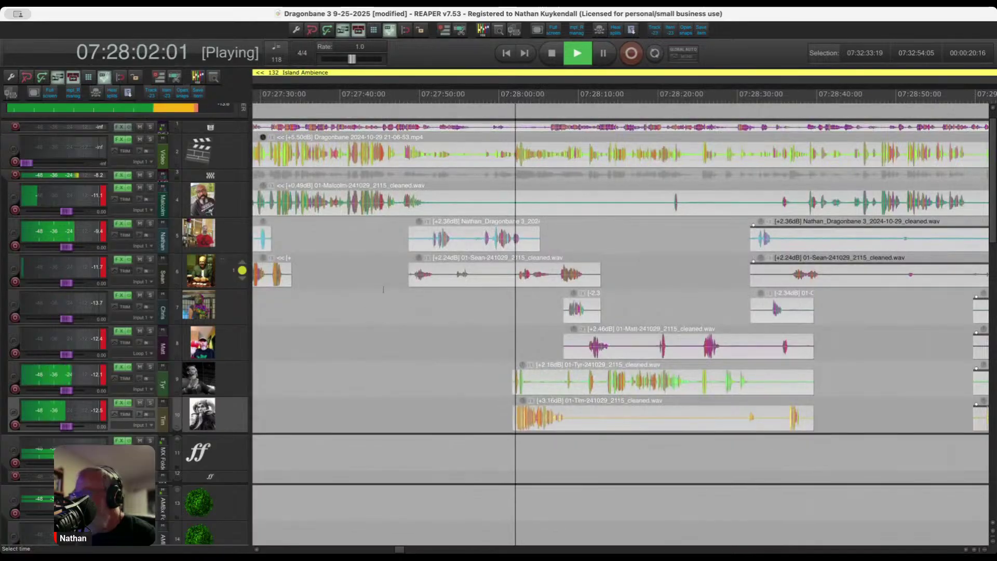
pyautogui.click(394, 287)
pyautogui.scroll(3, 403, 299)
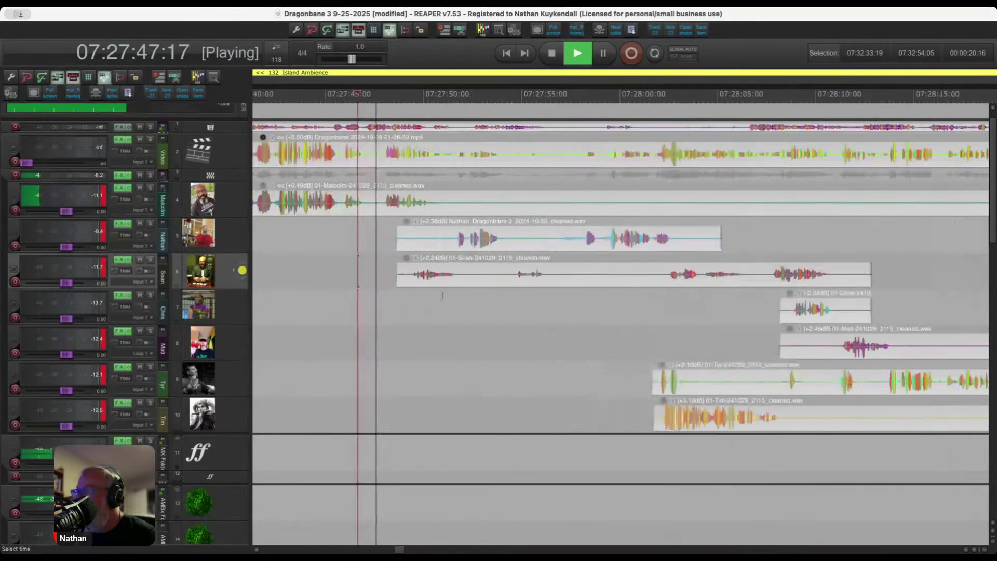
pyautogui.click(468, 314)
pyautogui.scroll(2, 550, 337)
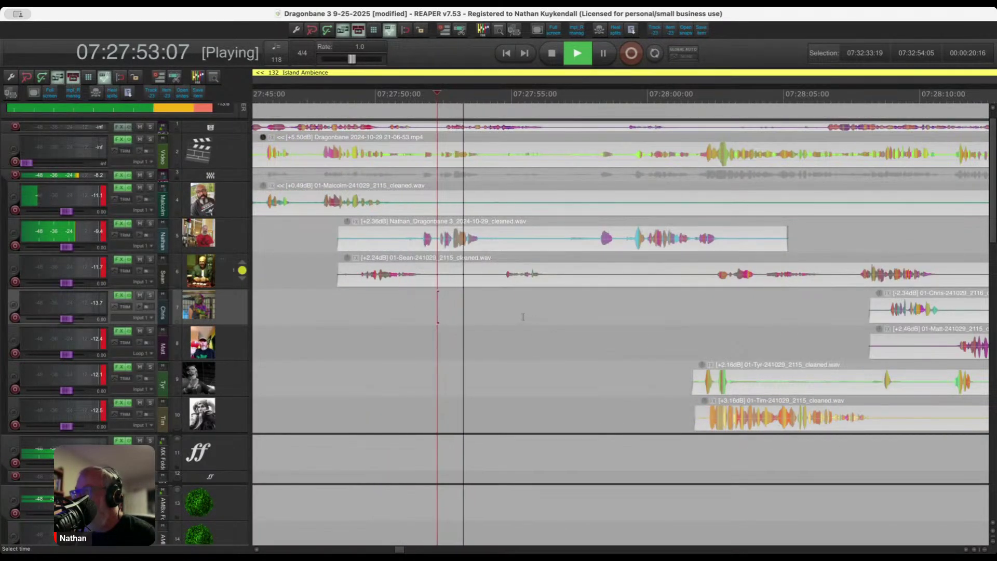
pyautogui.scroll(3, 561, 307)
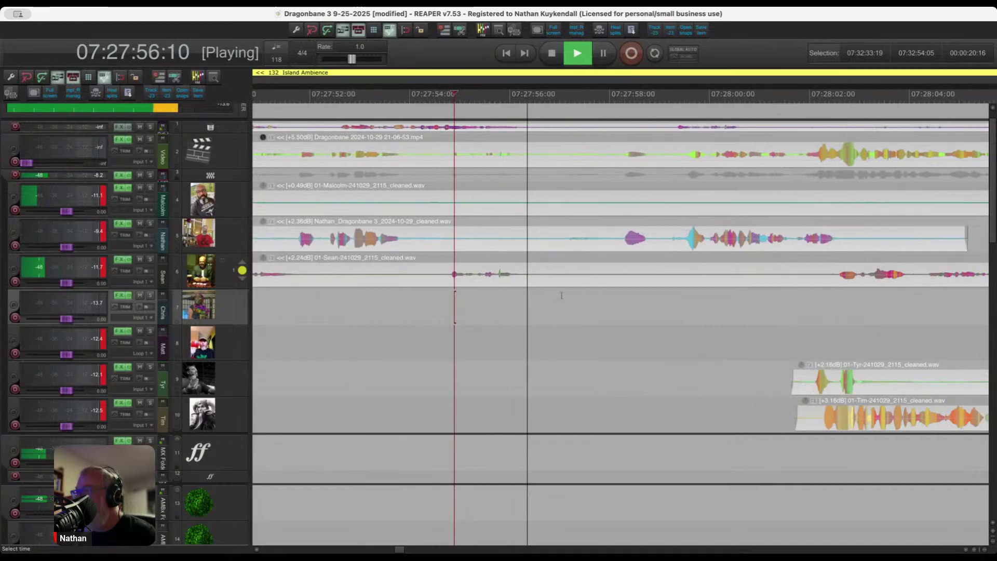
# Cut the section from 07:27:56:24 to 07:27:59:09 out of all tracks, close the gap, and replay the join.
pyautogui.moveTo(551, 289); pyautogui.dragTo(675, 373)
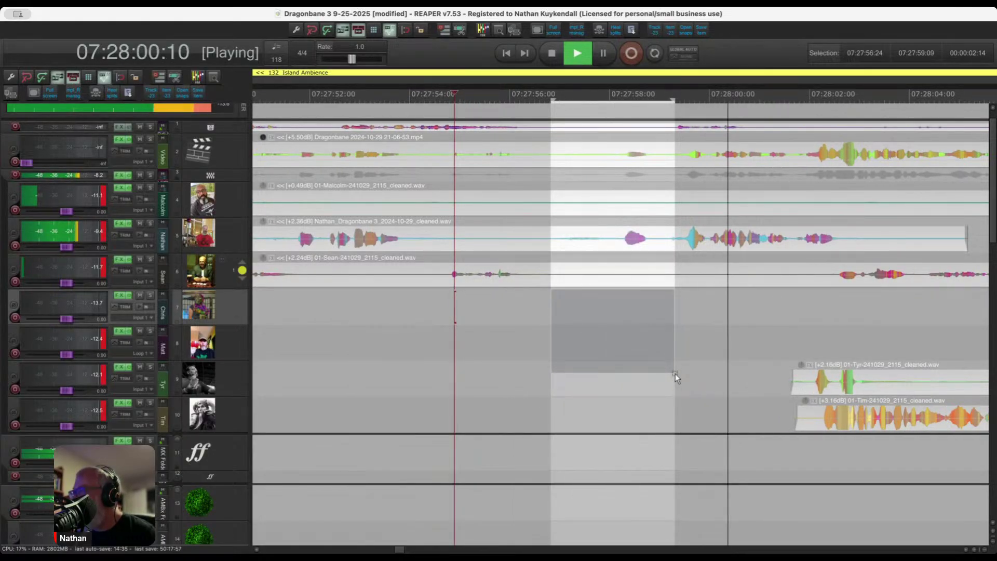
pyautogui.hotkey('ctrl', 'Delete')
pyautogui.click(489, 343)
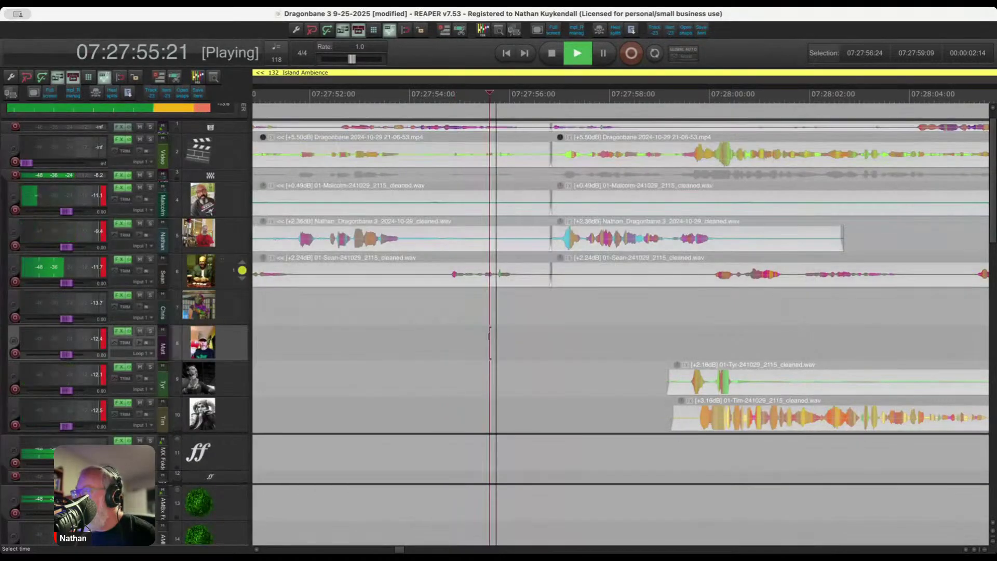
# Delete the silent audio on track 9 from 07:28:01:00 to 07:28:05:20.
pyautogui.scroll(-2, 469, 375)
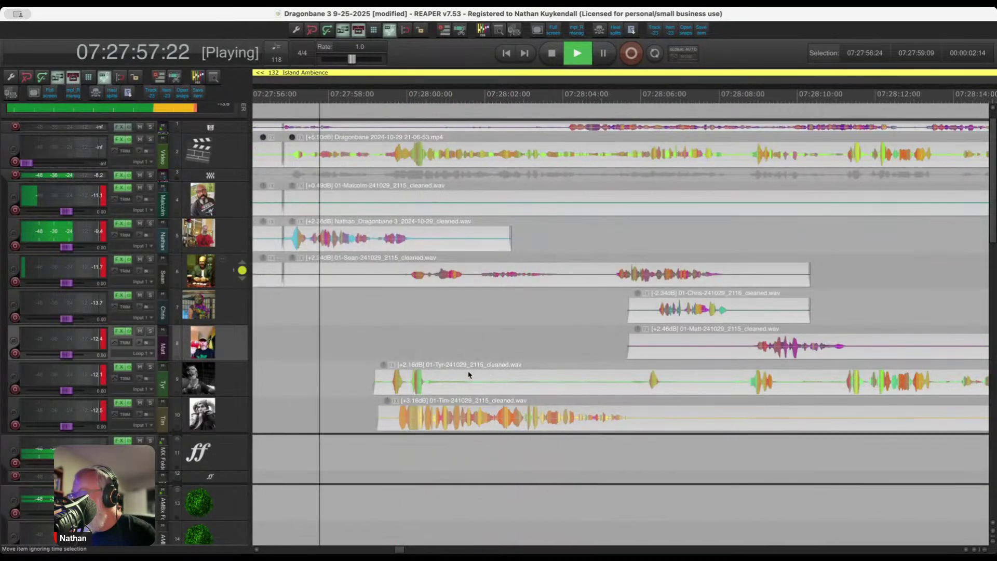
pyautogui.moveTo(447, 381); pyautogui.dragTo(628, 394)
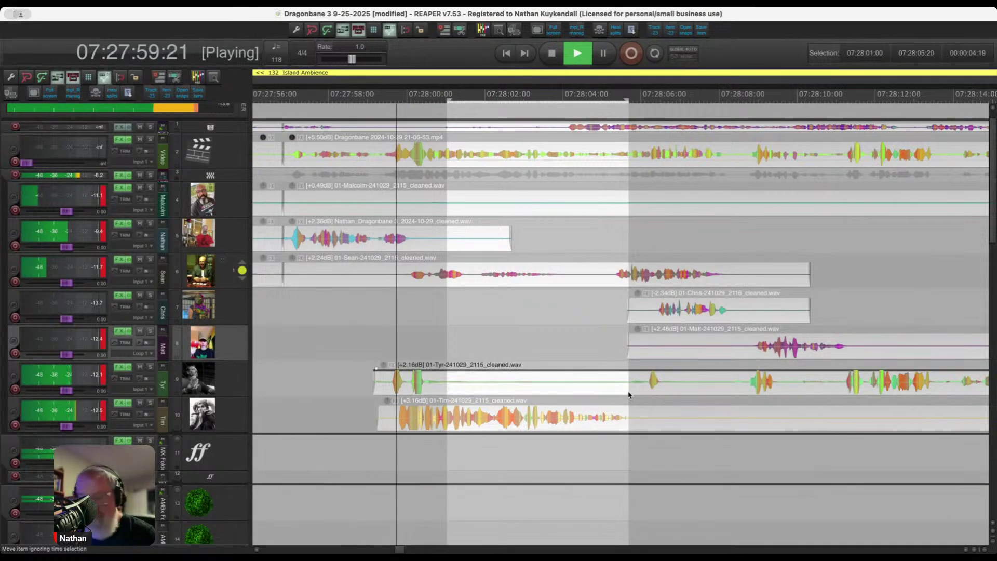
pyautogui.press('Delete')
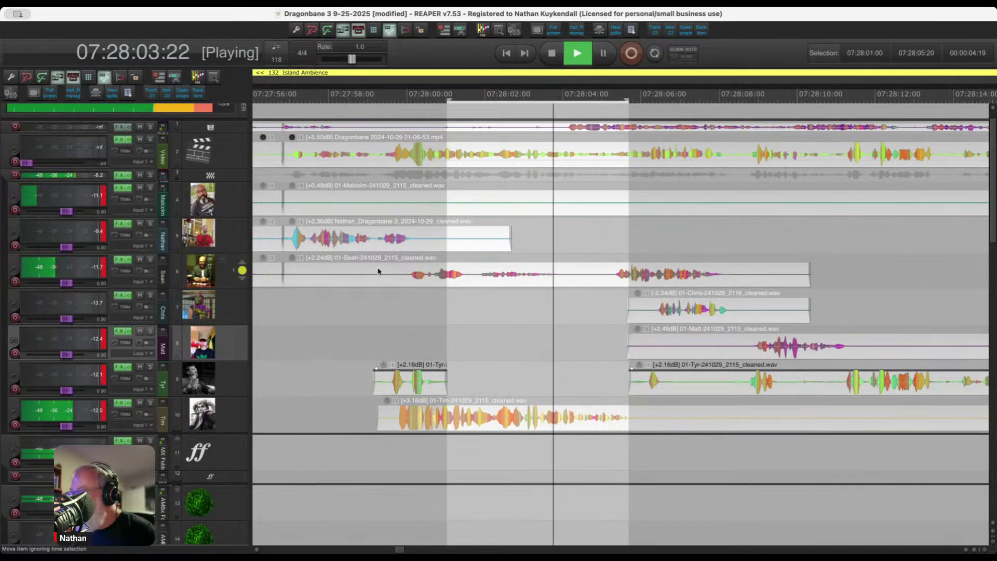
# Split the track 6 clip at 07:27:59:07 and 07:28:05:00, mute the middle piece, and replay from just before it.
pyautogui.moveTo(378, 271); pyautogui.dragTo(602, 279)
pyautogui.press('s')
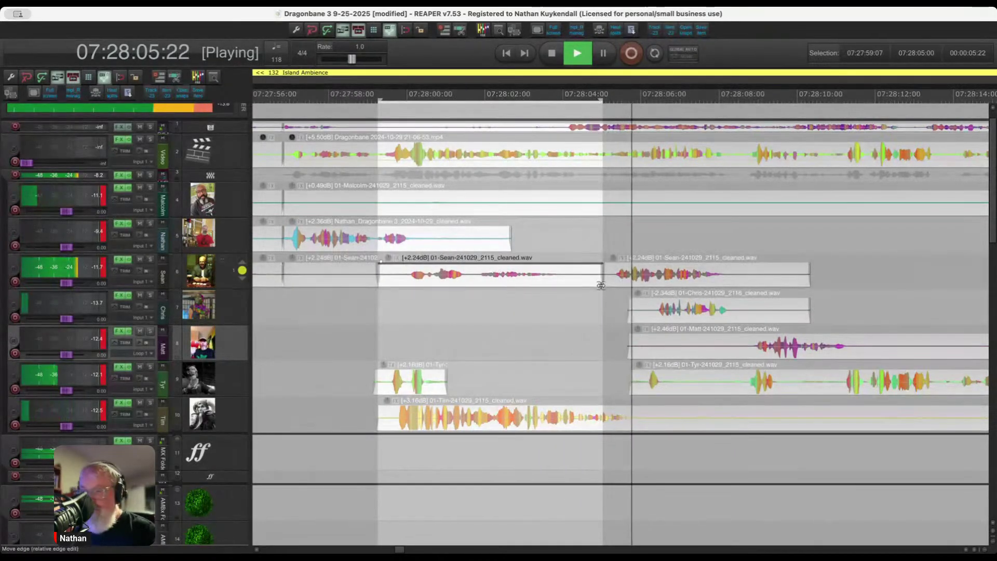
pyautogui.hotkey('ctrl', 'm')
pyautogui.click(357, 319)
pyautogui.scroll(2, 357, 319)
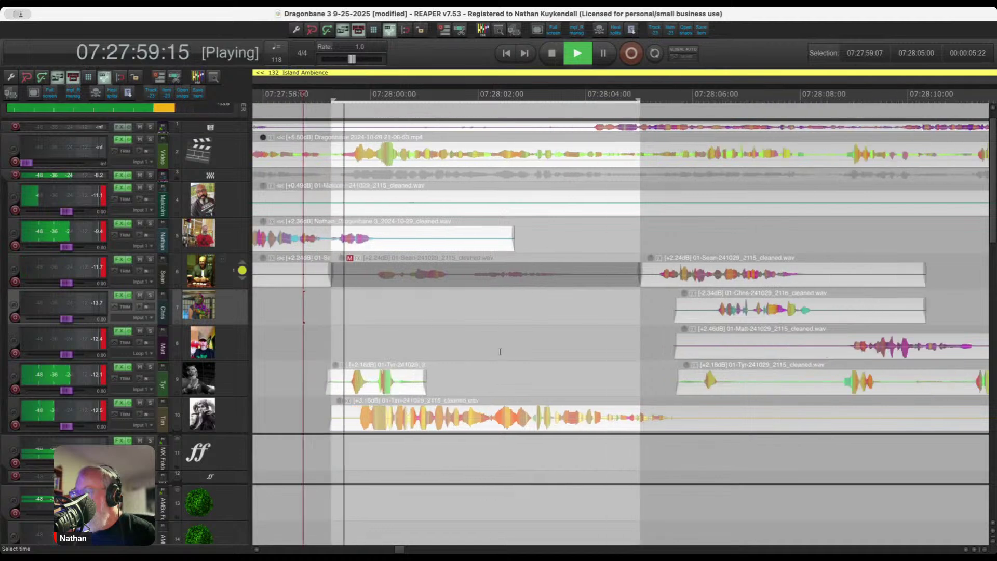
# Delete the short track 9 clip between 07:27:59:00 and 07:28:01:17 and the track 10 audio from 07:28:06:06 to 07:28:16:05.
pyautogui.click(323, 375)
pyautogui.moveTo(323, 375); pyautogui.dragTo(455, 387)
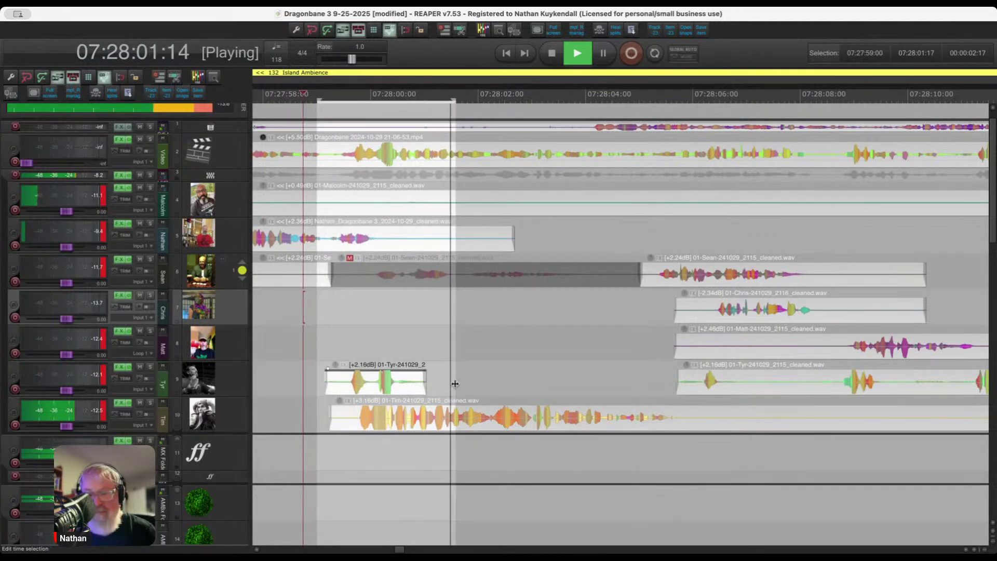
pyautogui.press('Delete')
pyautogui.scroll(-2, 505, 387)
pyautogui.scroll(2, 506, 387)
pyautogui.moveTo(534, 418); pyautogui.dragTo(876, 429)
pyautogui.press('Delete')
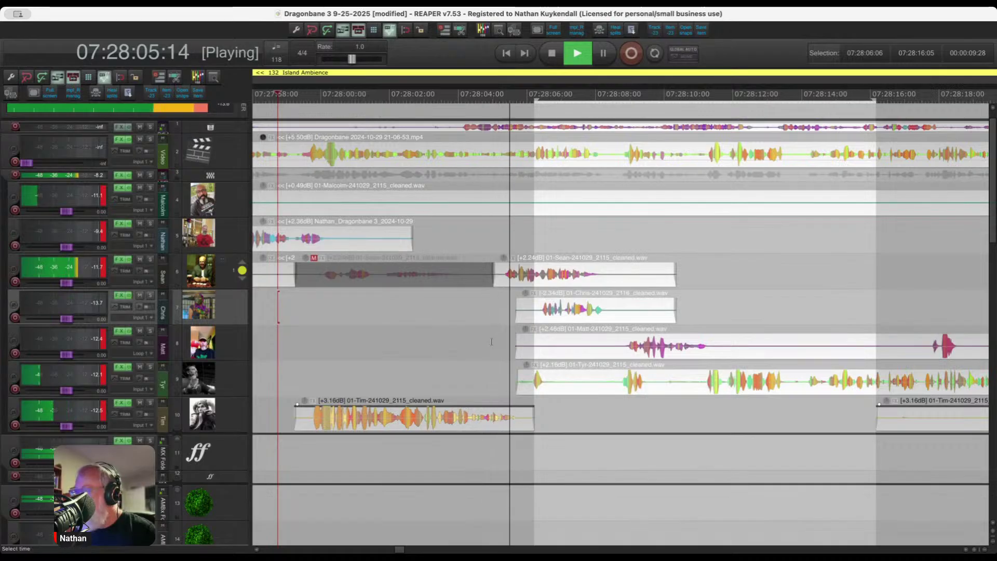
# Delete the audio on track 8 from 07:28:04:28 to 07:28:08:18 and replay from about 07:28:08.
pyautogui.moveTo(491, 346); pyautogui.dragTo(616, 353)
pyautogui.press('Delete')
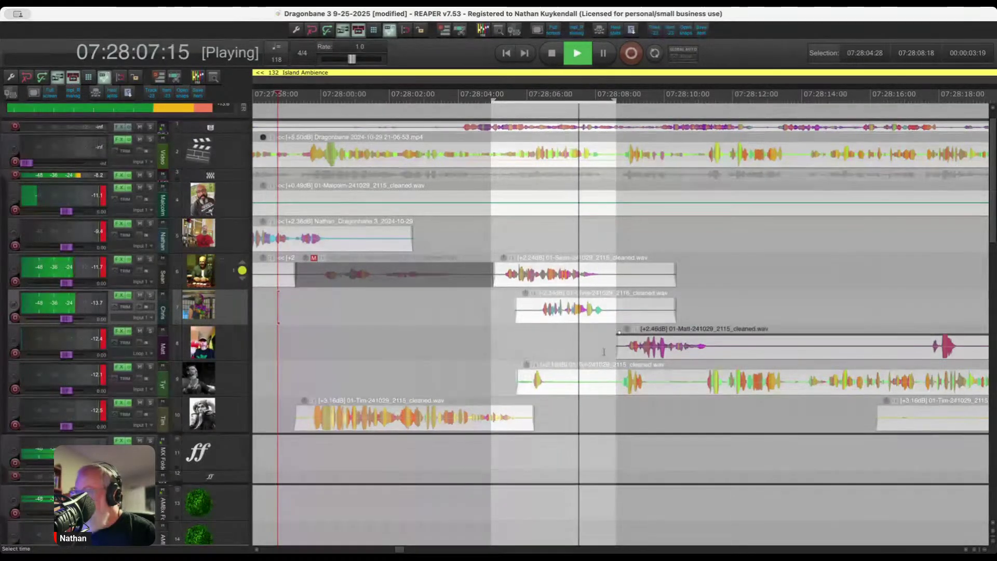
pyautogui.scroll(-3, 670, 352)
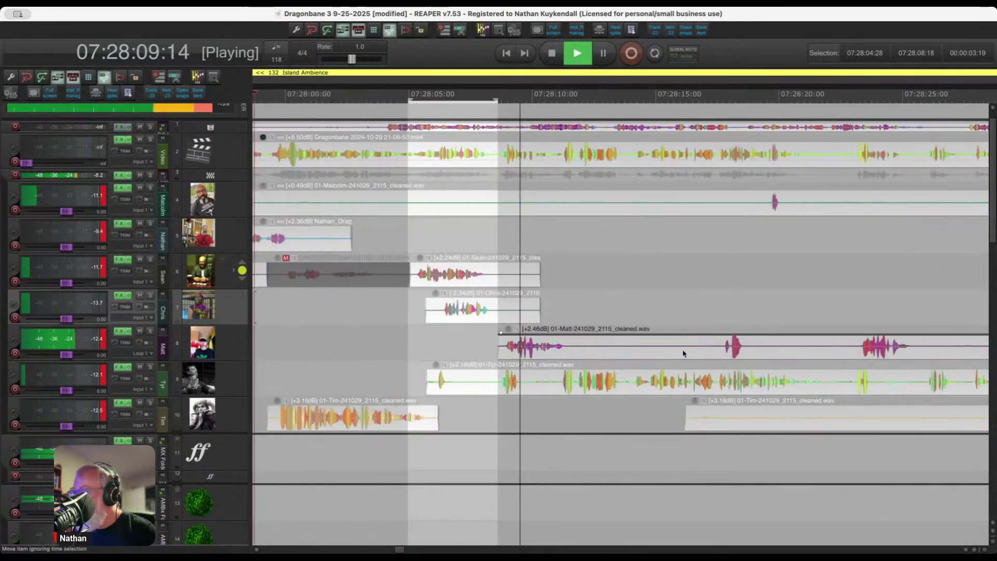
pyautogui.scroll(1, 664, 355)
pyautogui.click(449, 416)
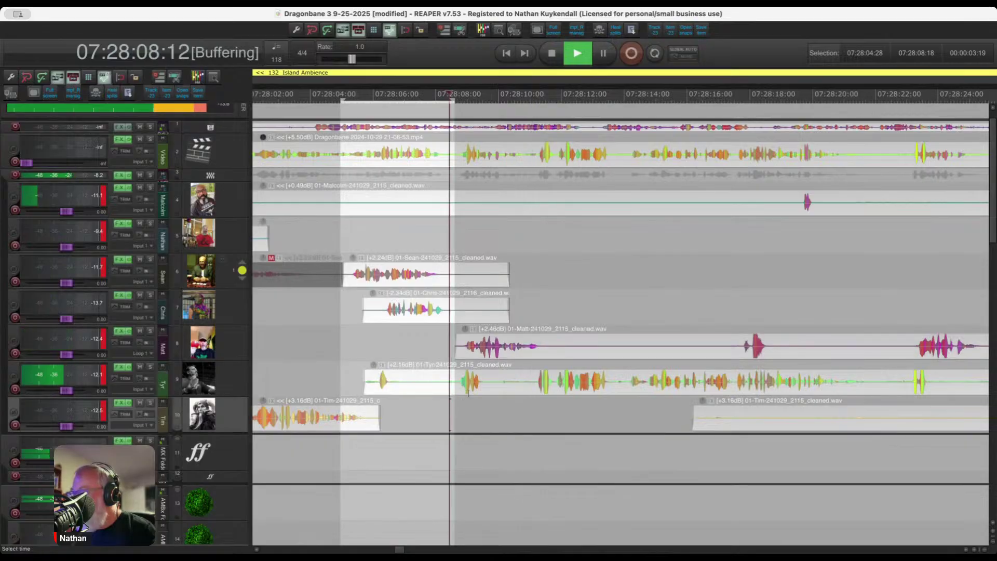
# Delete the audio on track 9 from about 07:28:08 to 07:28:11 and on track 8 from 07:28:11:25 to 07:28:17:14.
pyautogui.moveTo(429, 383); pyautogui.dragTo(734, 351)
pyautogui.press('Delete')
pyautogui.press('Delete')
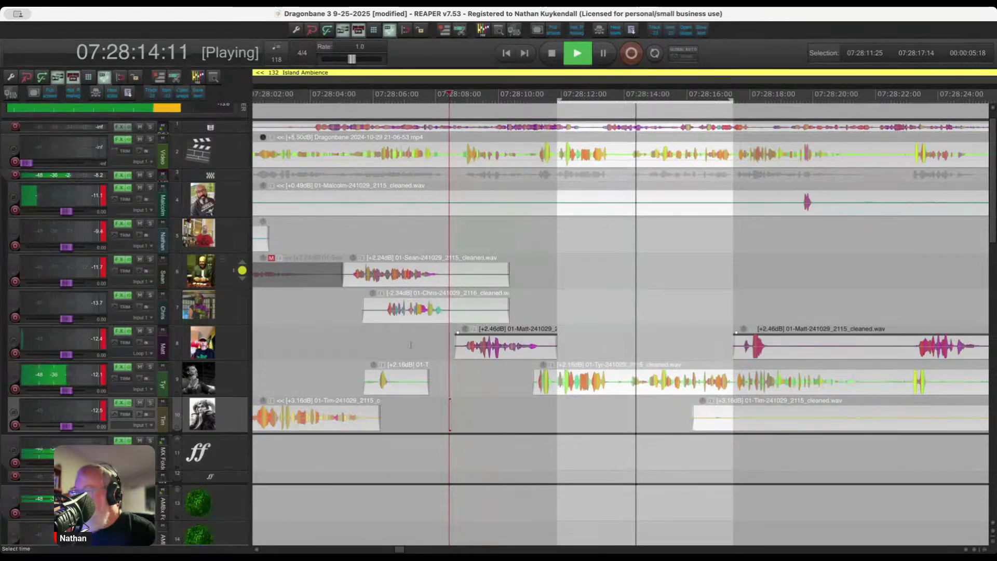
# Replay from 07:28:03:15 and lower the short track 9 clip near 07:28:06 to -8.84 dB.
pyautogui.click(356, 336)
pyautogui.press('space')
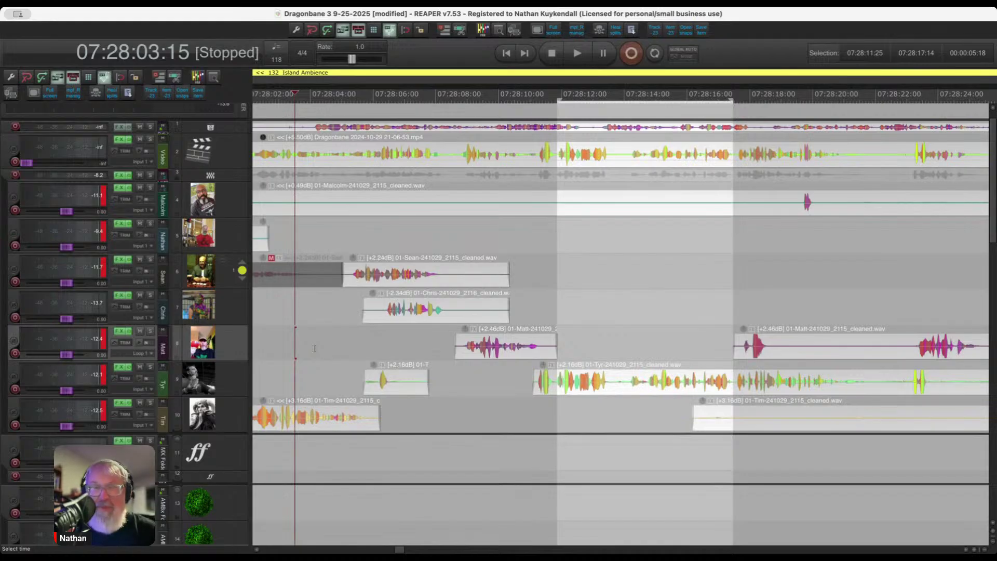
pyautogui.press('space')
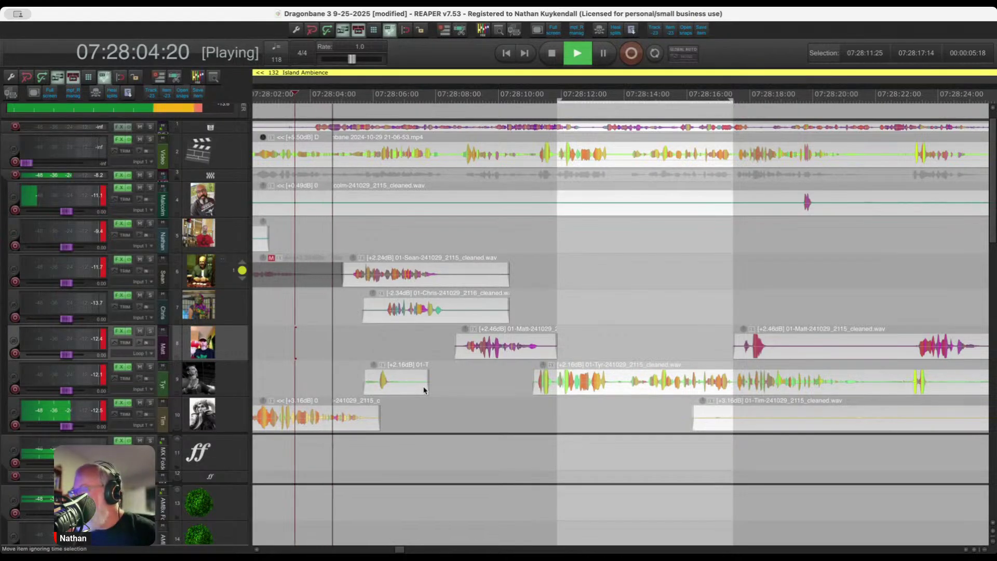
pyautogui.scroll(2, 389, 382)
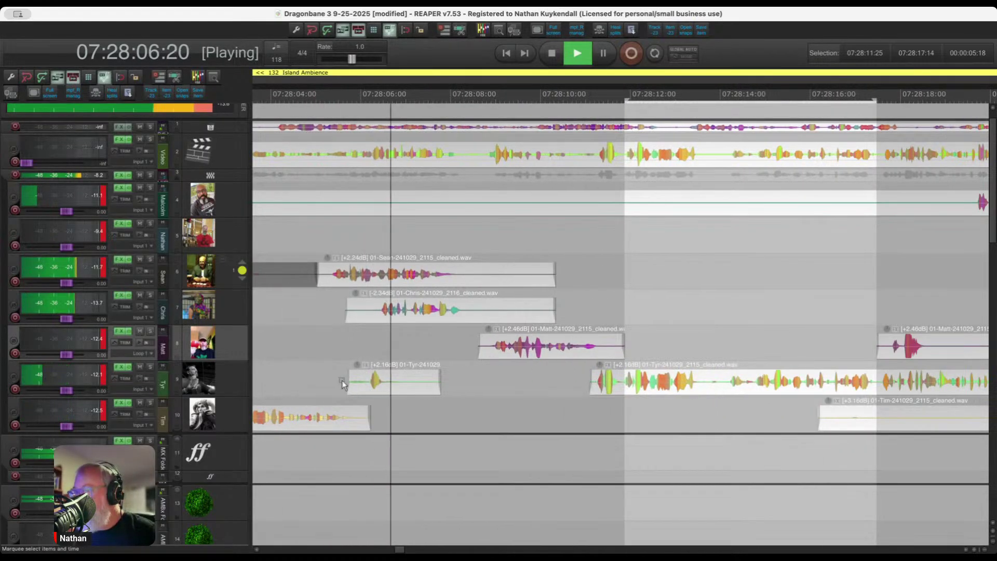
pyautogui.moveTo(341, 380); pyautogui.dragTo(456, 383)
pyautogui.scroll(-2, 474, 379)
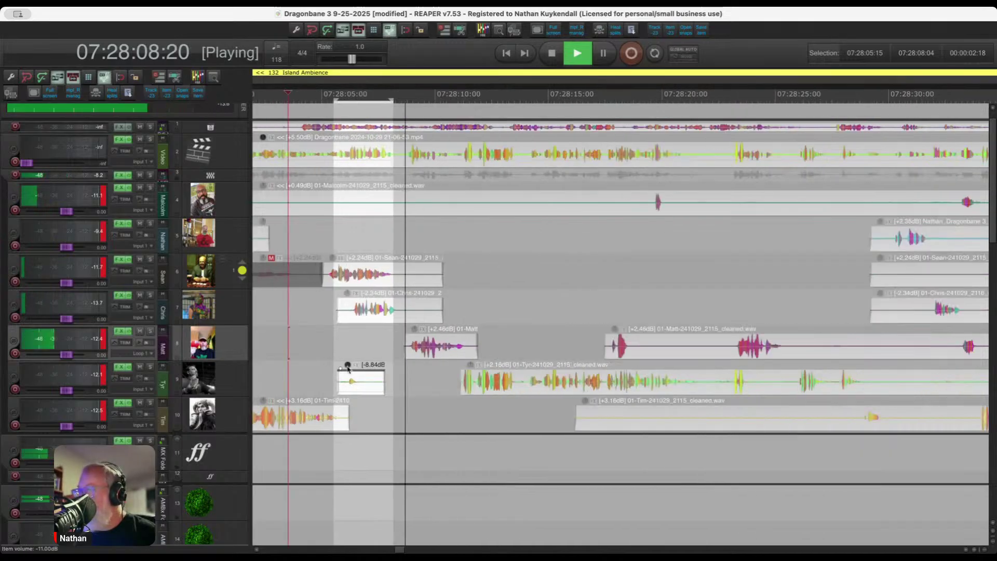
# Delete the audio on tracks 6 and 7 from 07:28:08:22 to 07:28:11:14.
pyautogui.scroll(1, 423, 310)
pyautogui.moveTo(375, 269); pyautogui.dragTo(480, 311)
pyautogui.press('Delete')
pyautogui.scroll(-2, 558, 340)
pyautogui.scroll(-1, 559, 340)
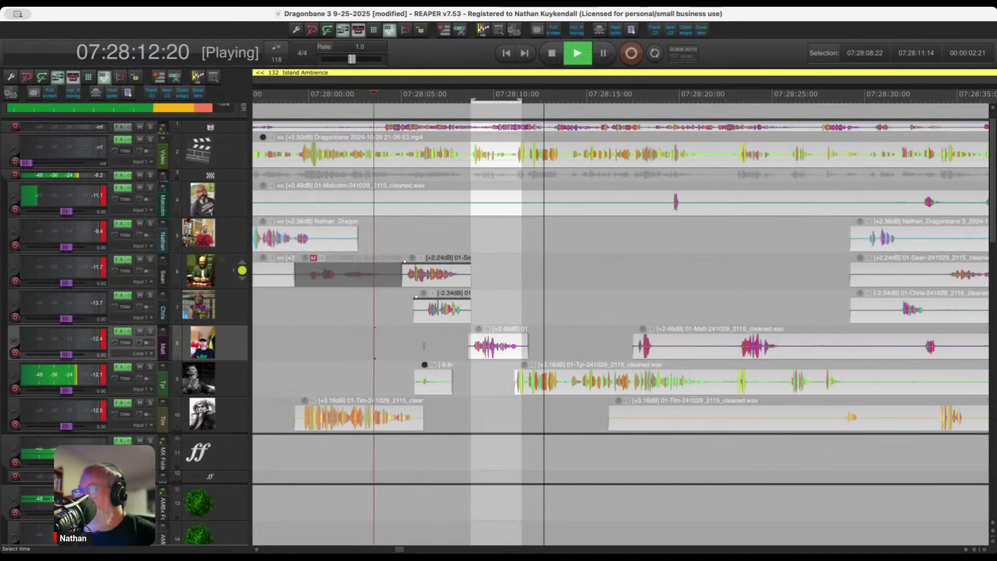
# Replay the overlap near 07:28:06 and mute the track 6 clip between 07:28:05:00 and 07:28:08:22.
pyautogui.click(427, 296)
pyautogui.scroll(2, 422, 296)
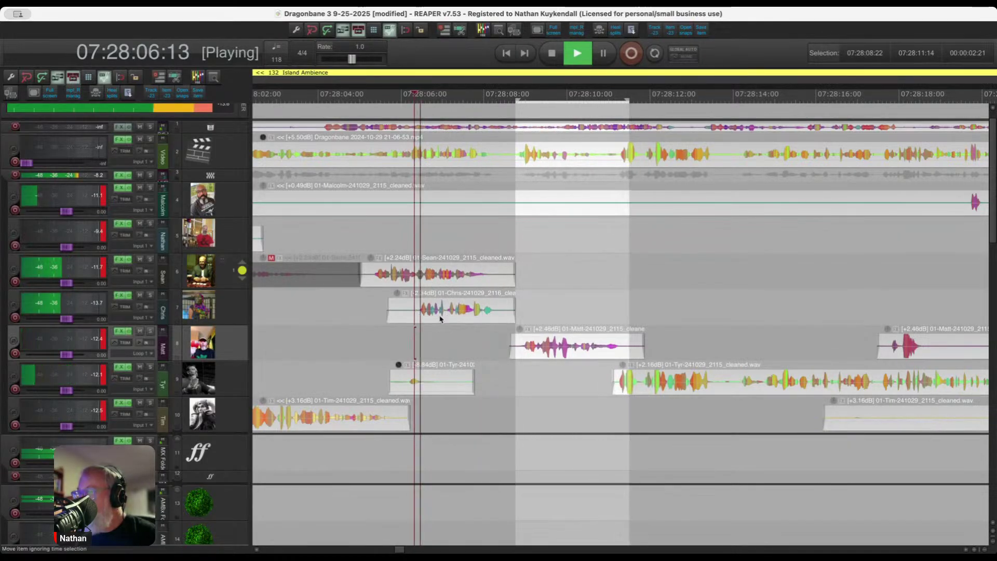
pyautogui.press('space')
pyautogui.press('space')
pyautogui.hotkey('ctrl', 'm')
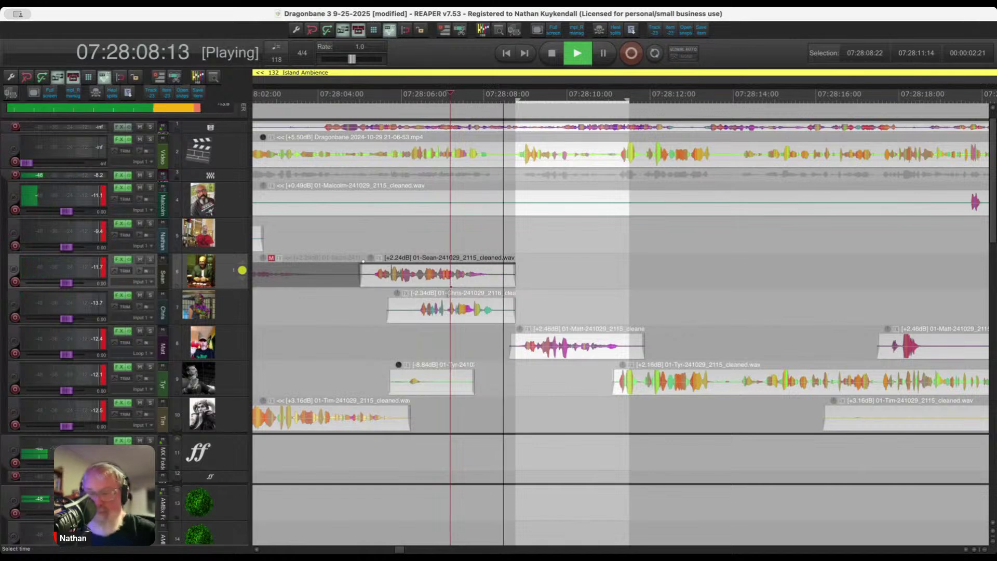
pyautogui.press('Left')
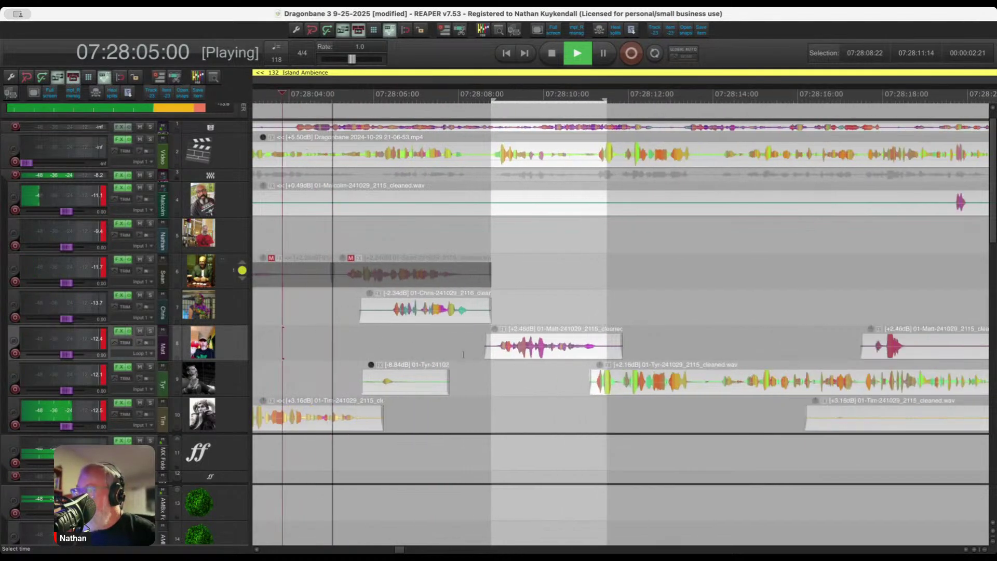
# Delete the audio on track 10 from 07:28:14:17 to 07:28:28:09 and on track 9 from 07:28:29:23 to 07:28:41:28.
pyautogui.scroll(-1, 400, 351)
pyautogui.scroll(-2, 393, 346)
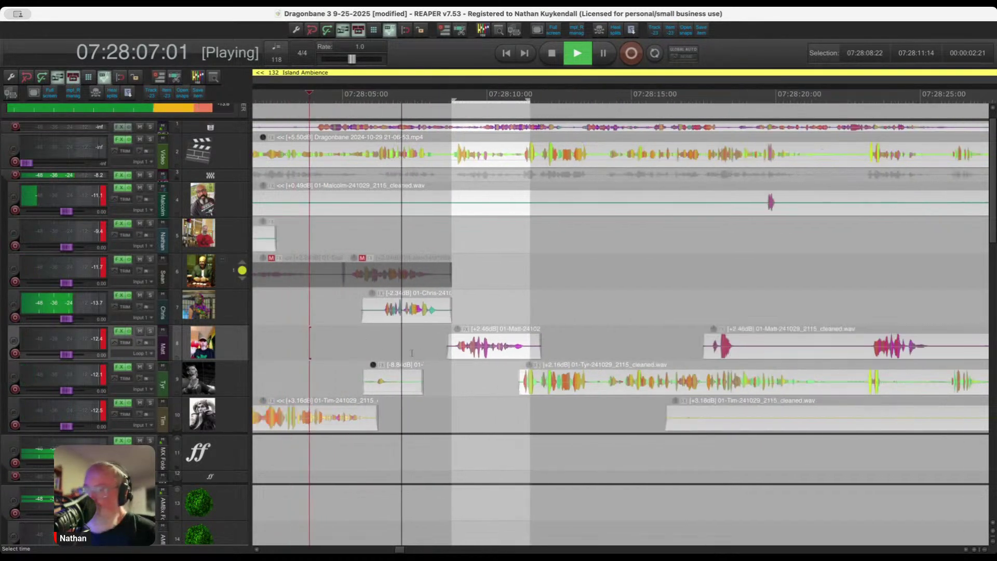
pyautogui.scroll(4, 520, 372)
pyautogui.scroll(-15, 522, 373)
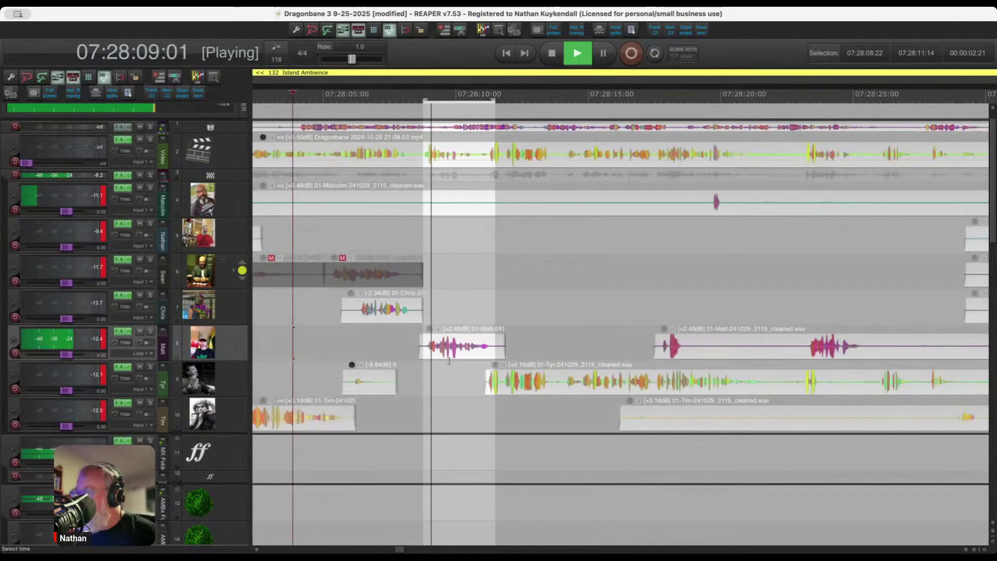
pyautogui.moveTo(497, 419); pyautogui.dragTo(673, 424)
pyautogui.press('Delete')
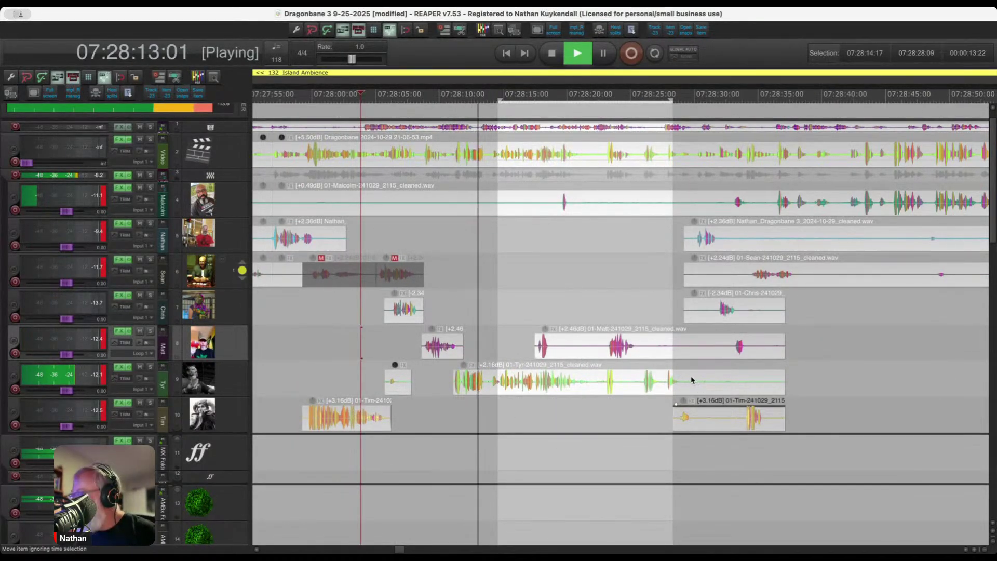
pyautogui.moveTo(694, 387); pyautogui.dragTo(847, 386)
pyautogui.press('Delete')
# Delete the audio on tracks 6 and 7 from 07:28:28:03 to 07:28:31:19.
pyautogui.scroll(-3, 598, 337)
pyautogui.scroll(4, 688, 322)
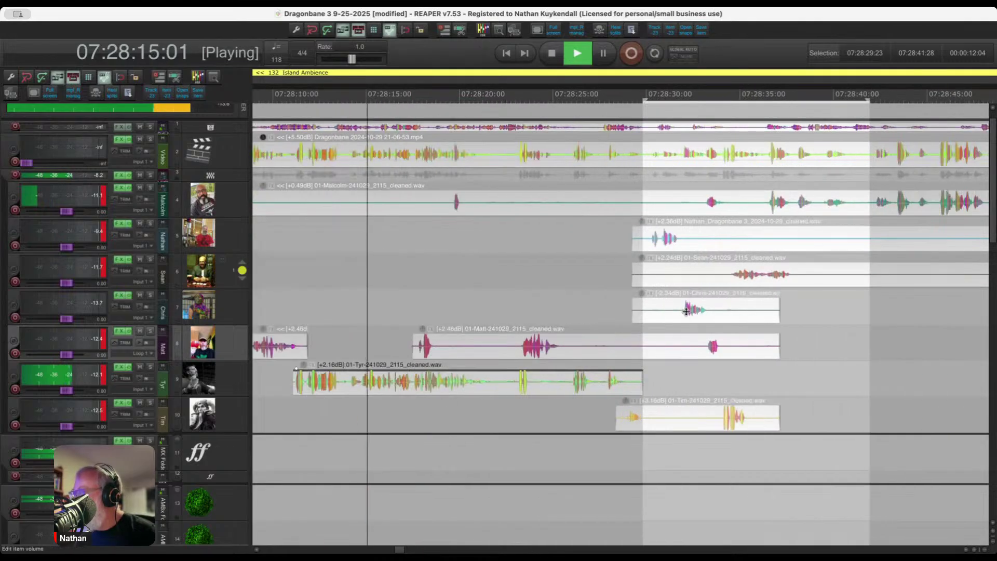
pyautogui.moveTo(582, 311); pyautogui.dragTo(680, 311)
pyautogui.press('Delete')
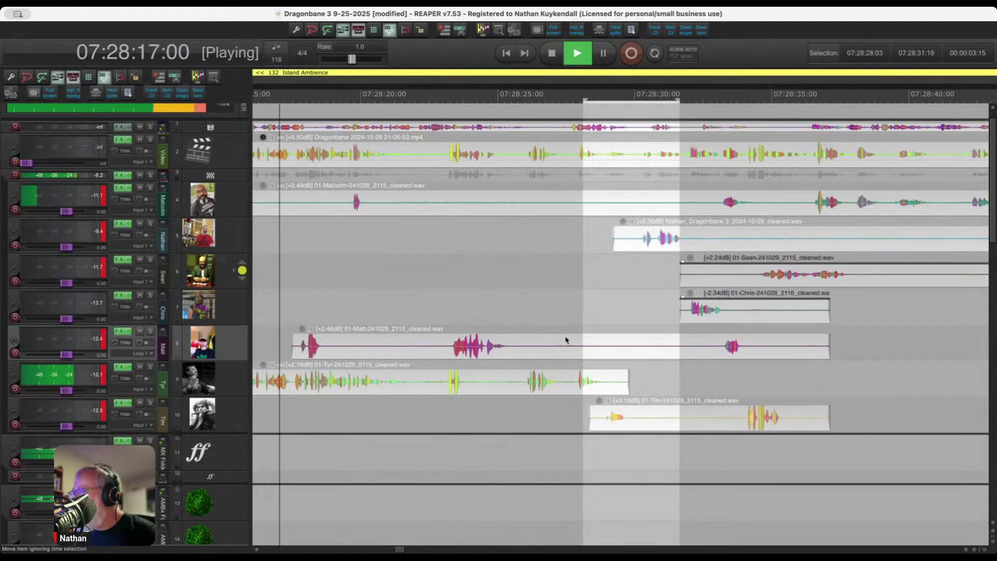
# Delete the audio on track 8 from 07:28:26:04 to 07:28:32:26 and from 07:28:16:28 to 07:28:23:04.
pyautogui.moveTo(529, 344); pyautogui.dragTo(714, 348)
pyautogui.press('Delete')
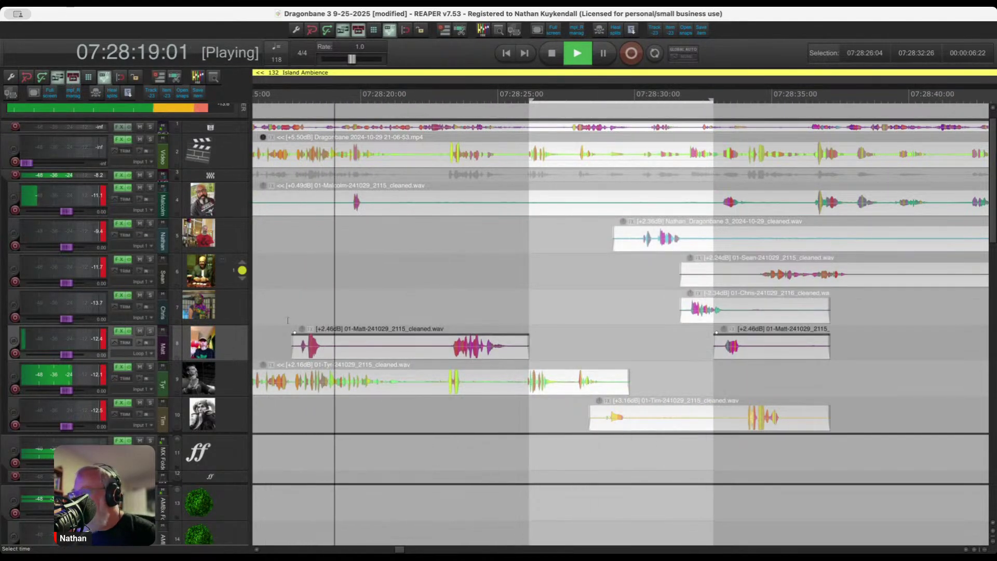
pyautogui.moveTo(278, 328); pyautogui.dragTo(447, 347)
pyautogui.press('Delete')
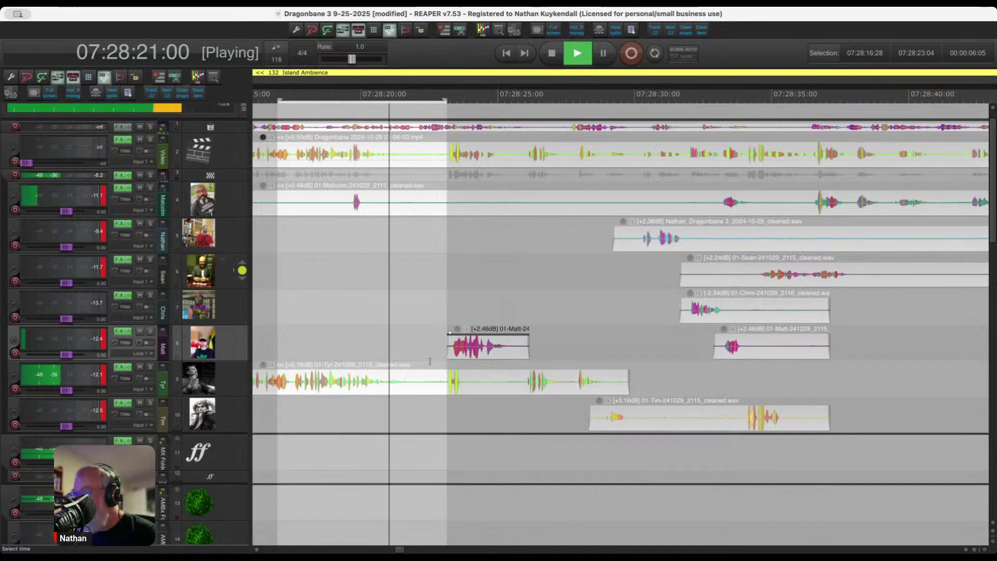
# Delete the silent audio on track 9 from about 07:28:21 to 07:28:23 and from 07:28:23:26 to 07:28:26:01.
pyautogui.scroll(-1, 445, 373)
pyautogui.scroll(4, 446, 373)
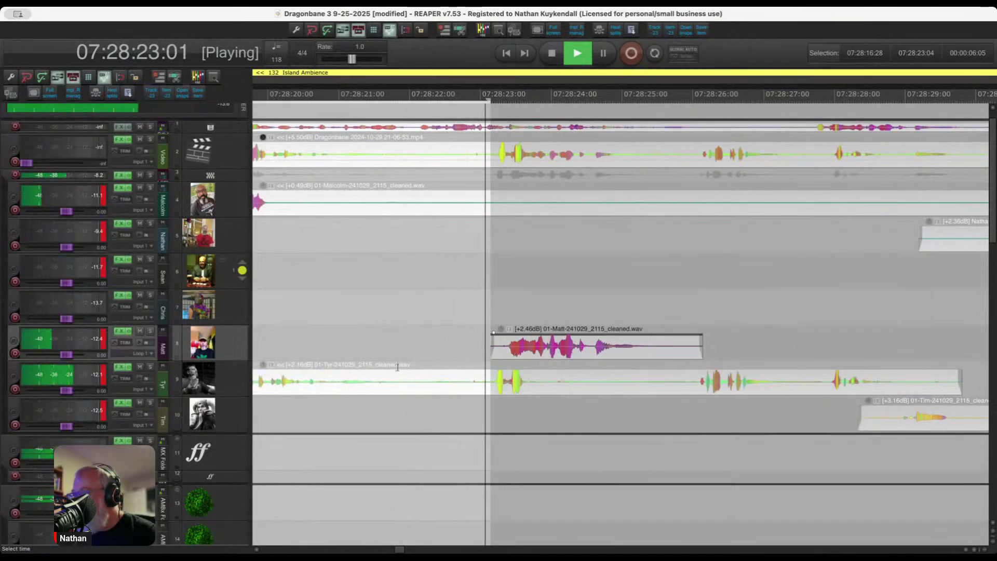
pyautogui.moveTo(377, 380); pyautogui.dragTo(697, 389)
pyautogui.press('Delete')
pyautogui.press('Delete')
# Delete the silent audio on track 10 from 07:28:29:25 to 07:28:33:28.
pyautogui.scroll(-1, 487, 346)
pyautogui.scroll(-3, 681, 415)
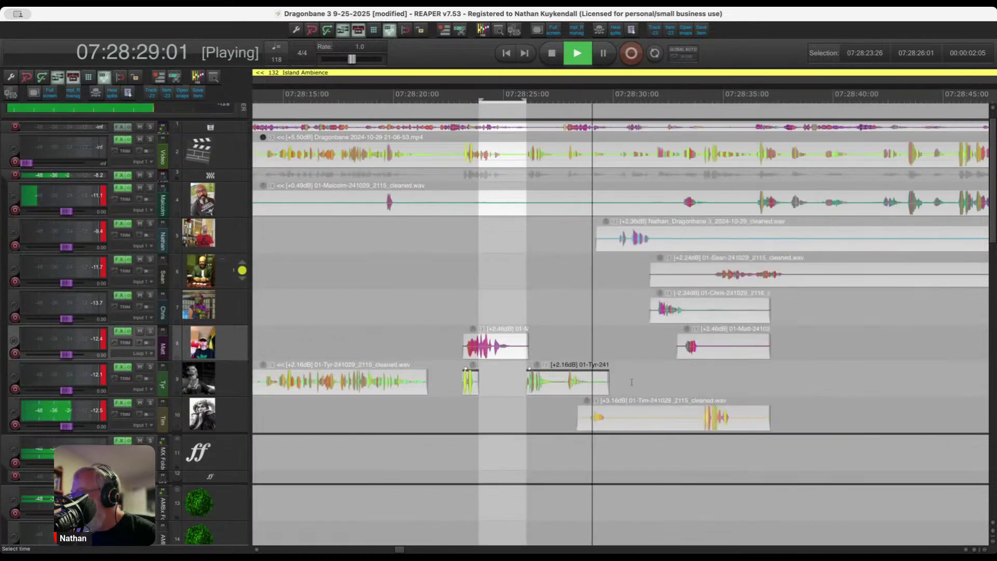
pyautogui.scroll(2, 681, 415)
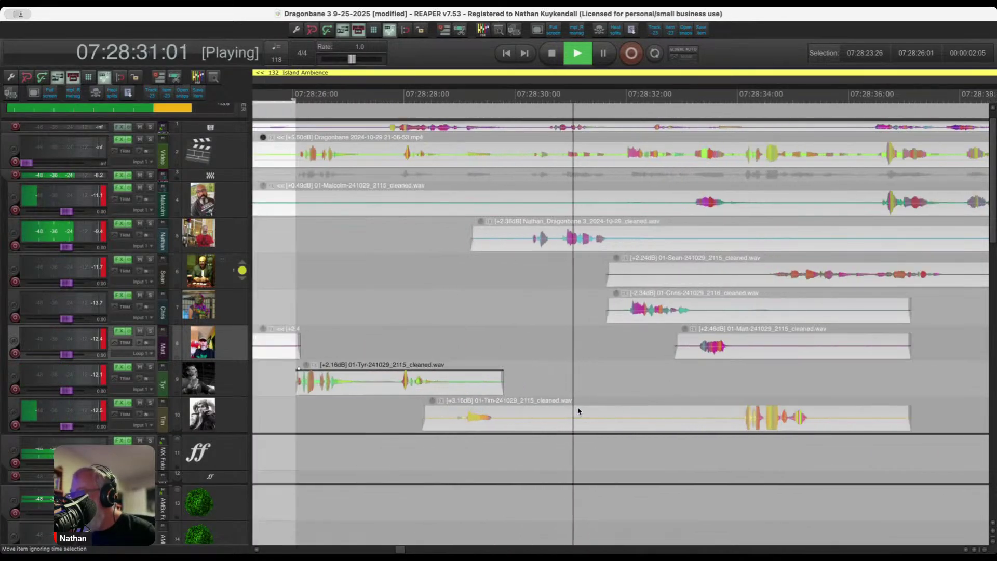
pyautogui.moveTo(508, 413); pyautogui.dragTo(735, 425)
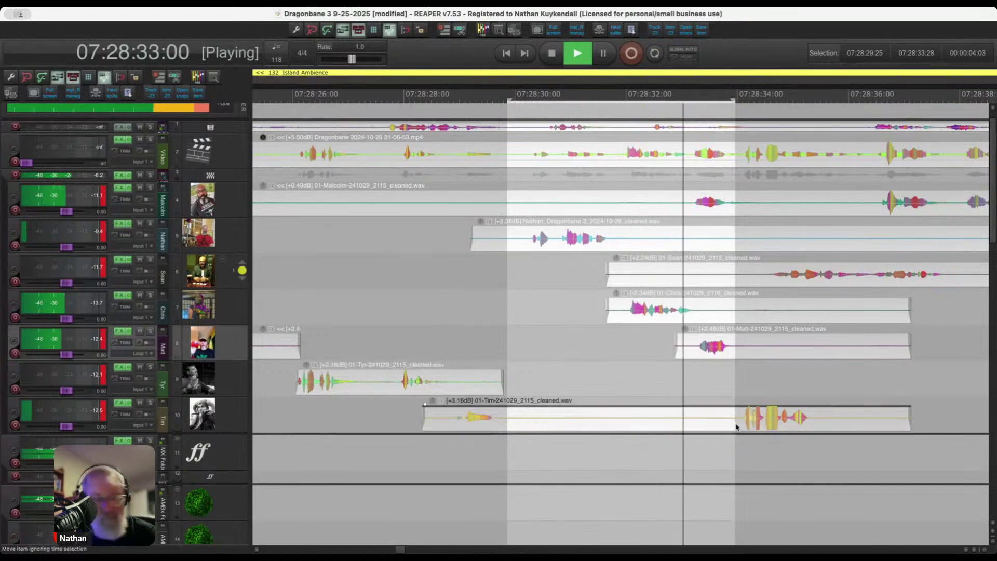
pyautogui.press('Delete')
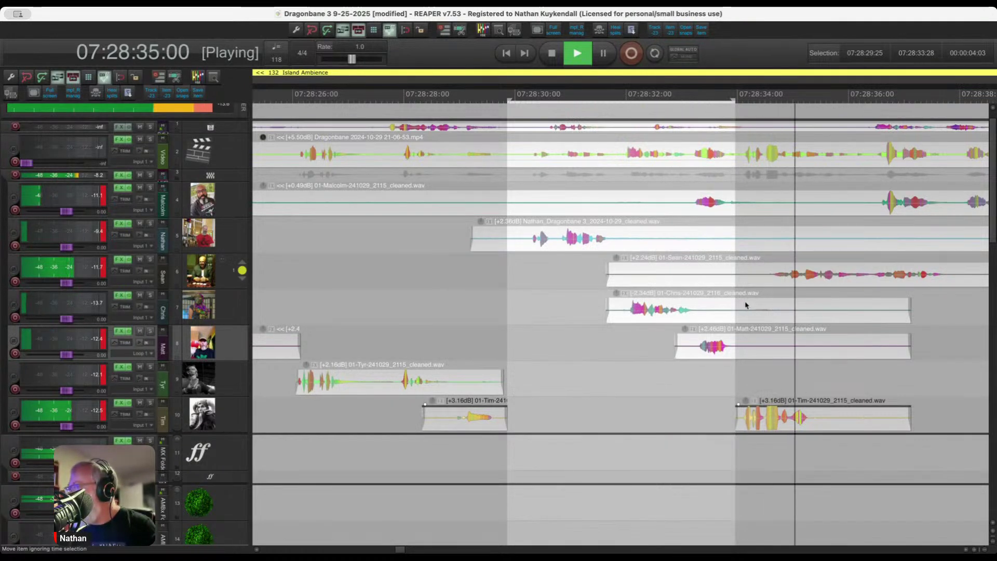
# Delete the silent clip ends on tracks 7 and 8 after about 07:28:34 and the track 6 audio from 07:28:31:13 to 07:28:34:07.
pyautogui.moveTo(746, 305); pyautogui.dragTo(943, 353)
pyautogui.press('Delete')
pyautogui.moveTo(594, 274); pyautogui.dragTo(750, 275)
pyautogui.press('Delete')
# Delete the audio on tracks 5 and 6 from 07:28:38:14 to 07:28:48:05.
pyautogui.scroll(-5, 545, 291)
pyautogui.scroll(5, 545, 291)
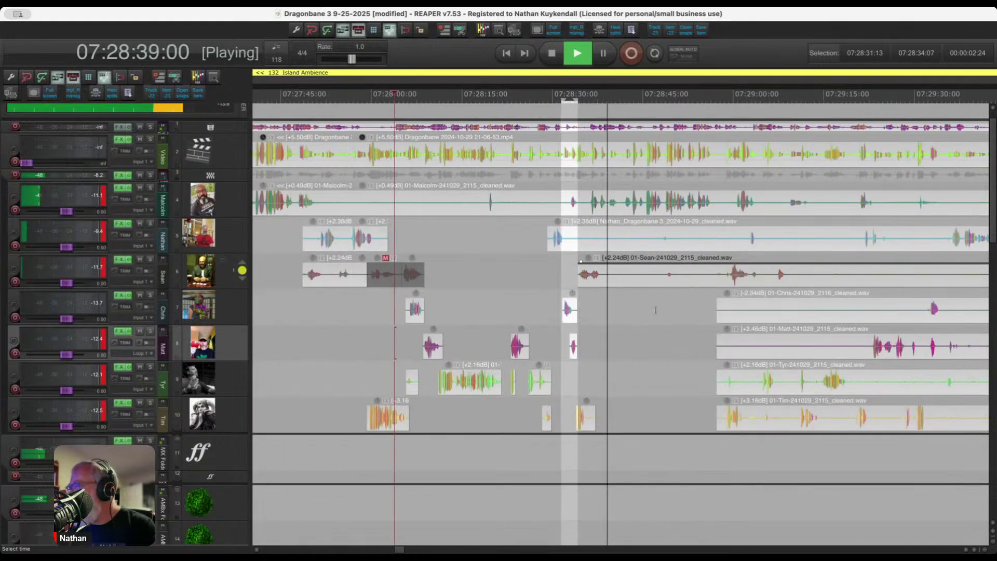
pyautogui.moveTo(450, 240); pyautogui.dragTo(692, 273)
pyautogui.press('Delete')
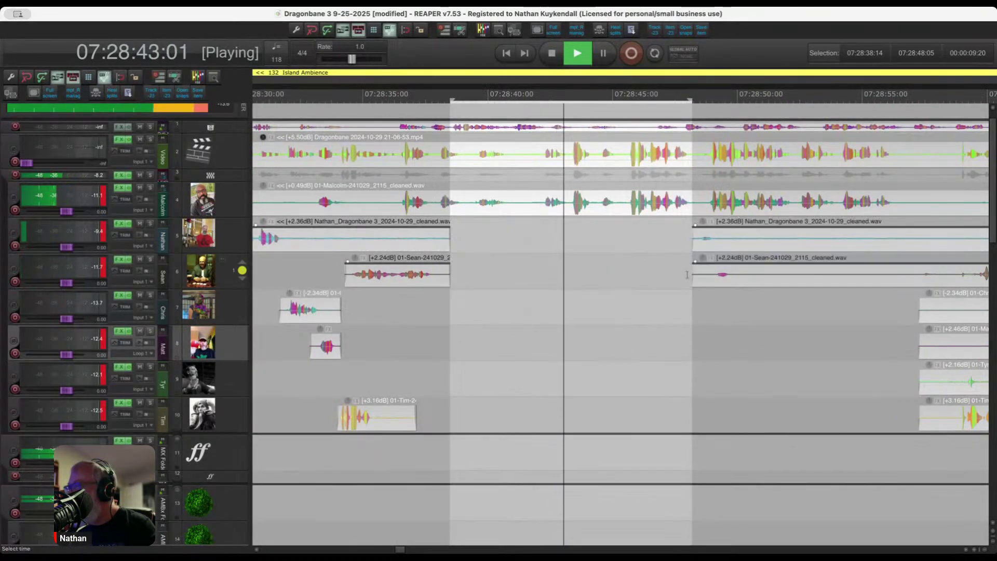
# Delete the silent audio on tracks 5 and 6 from about 07:28:51 to 07:28:59 and on tracks 7 and 8 from 07:28:55:12 to 07:29:08:12.
pyautogui.scroll(-3, 686, 311)
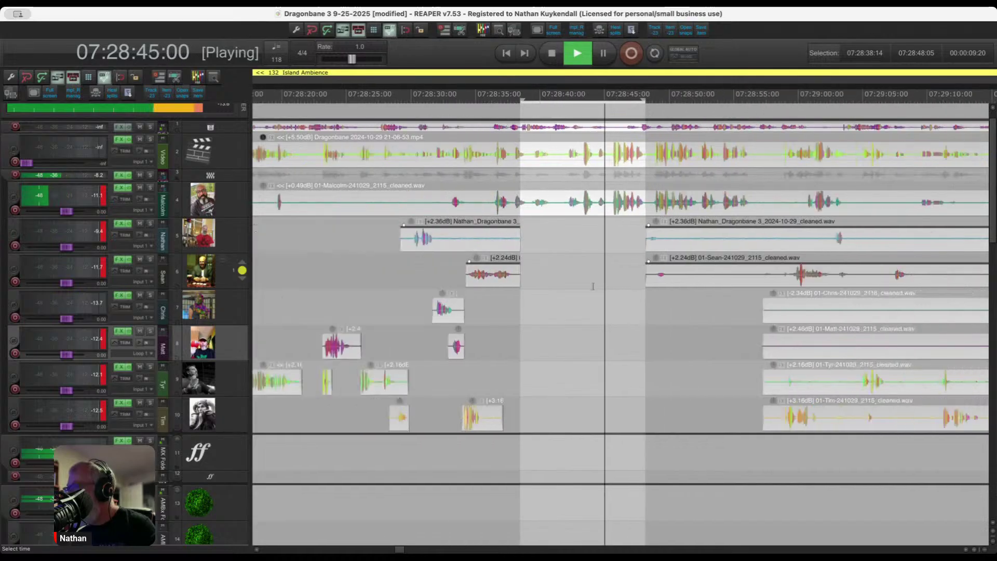
pyautogui.scroll(2, 653, 286)
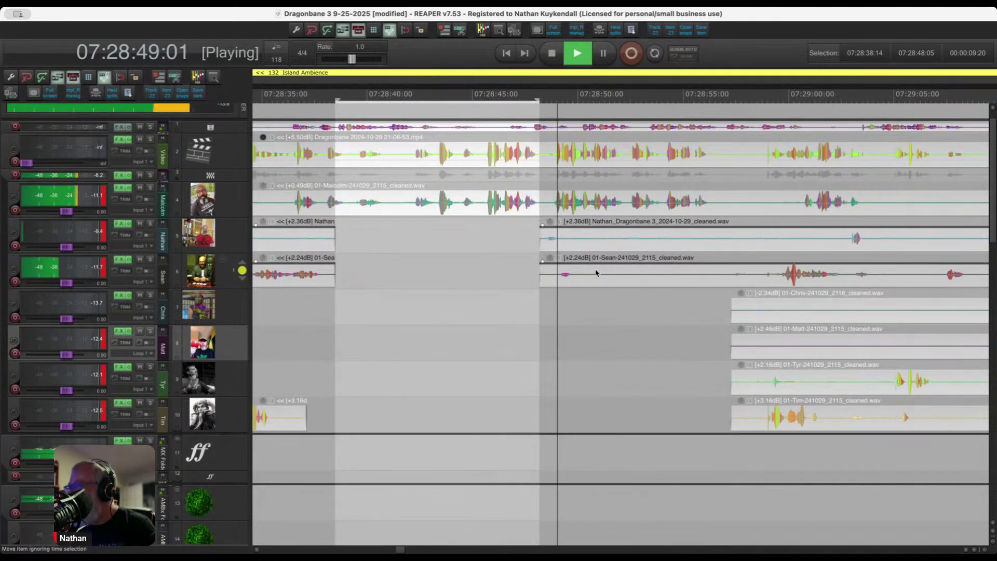
pyautogui.moveTo(598, 240); pyautogui.dragTo(772, 279)
pyautogui.hotkey('shift', 'i')
pyautogui.moveTo(692, 333); pyautogui.dragTo(964, 338)
pyautogui.hotkey('shift', 'i')
pyautogui.scroll(-3, 846, 338)
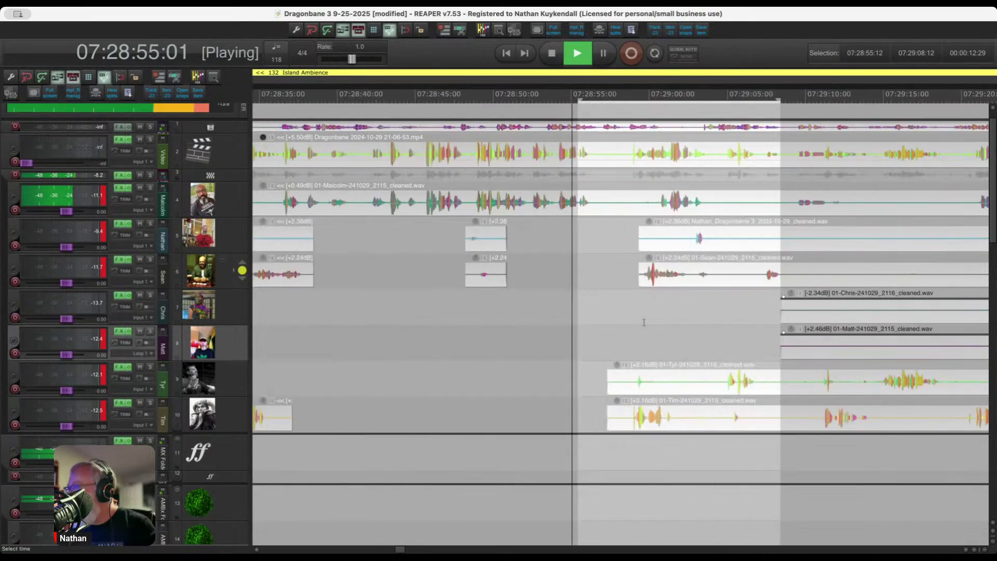
# Cut the pause from 07:28:57:00 to 07:28:59:05 out of all tracks, closing the gap, and replay from just before the cut.
pyautogui.scroll(4, 604, 311)
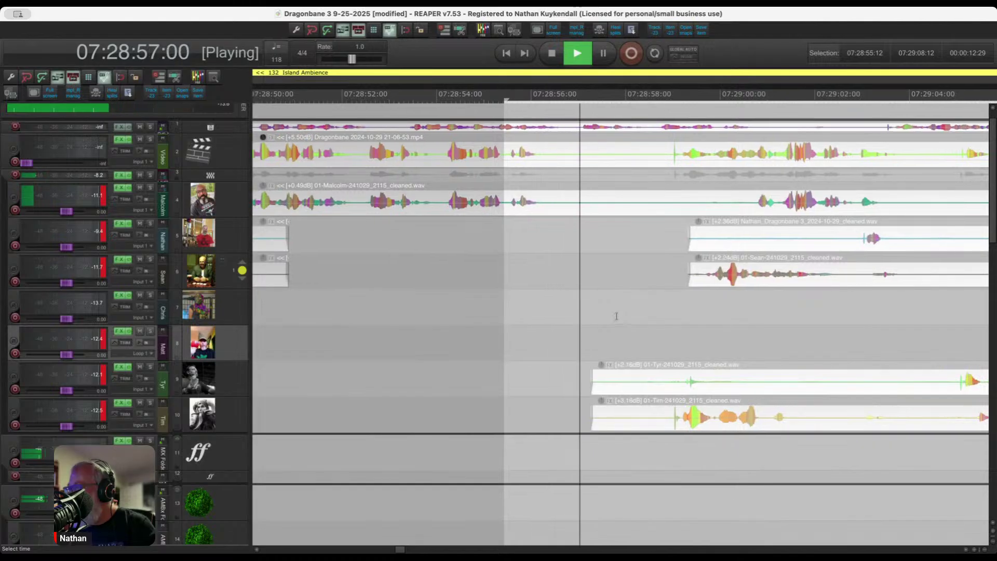
pyautogui.scroll(2, 597, 321)
pyautogui.moveTo(561, 282)
pyautogui.mouseDown()
pyautogui.moveTo(637, 385)
pyautogui.moveTo(698, 427)
pyautogui.mouseUp()
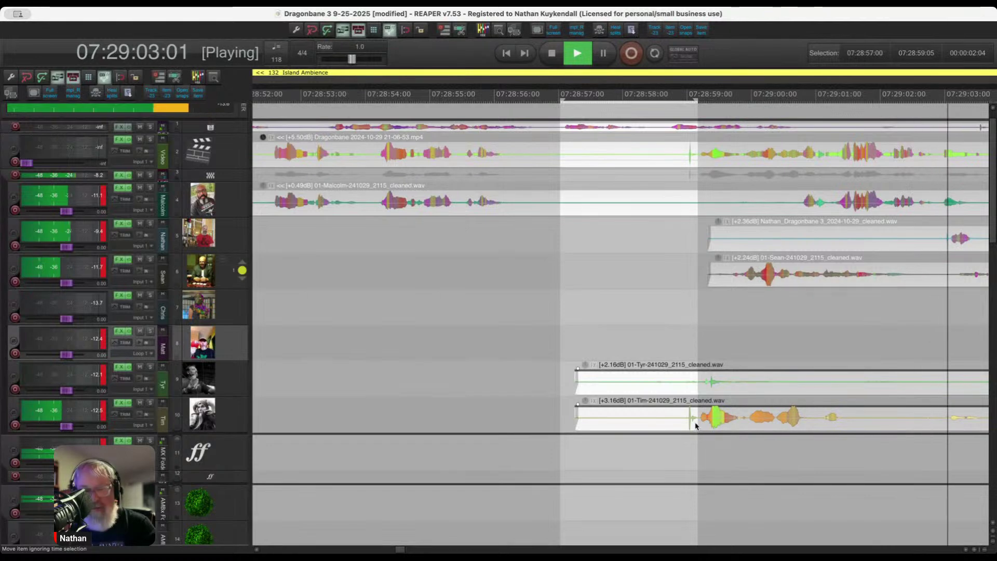
pyautogui.hotkey('ctrl', 'Delete')
pyautogui.click(434, 310)
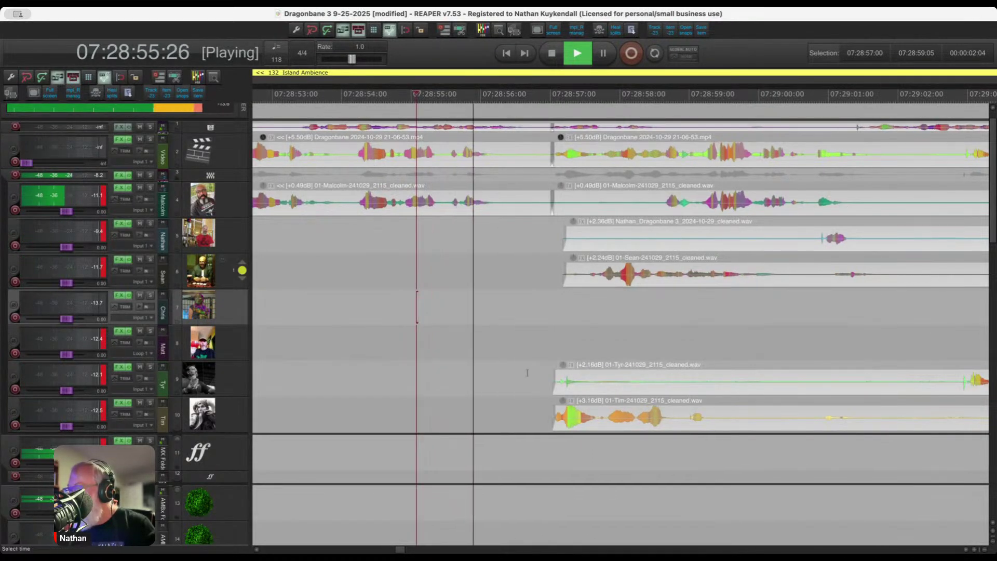
# Delete the audio on track 9 from 07:28:56:19 to about 07:29:02:15 and on track 6 from 07:28:56:19 to 07:29:02:17.
pyautogui.moveTo(528, 382); pyautogui.dragTo(931, 383)
pyautogui.press('Delete')
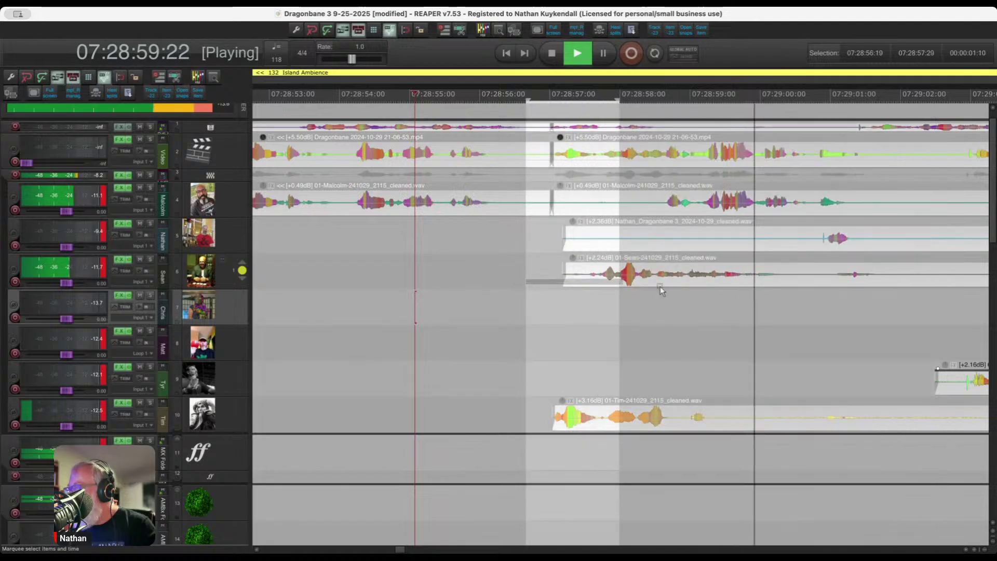
pyautogui.moveTo(527, 285); pyautogui.dragTo(942, 275)
pyautogui.press('Delete')
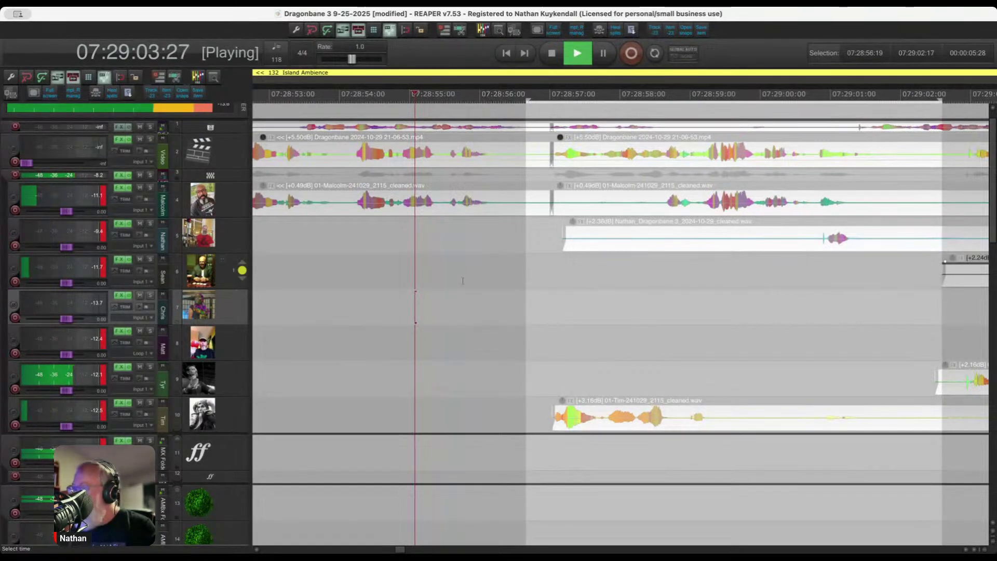
pyautogui.click(462, 281)
# Delete the track 5 audio from 07:28:57:00 to 07:29:00:12 and the audio on tracks 5 and 6 from 07:29:00:02 to 07:29:03:24.
pyautogui.scroll(-3, 519, 304)
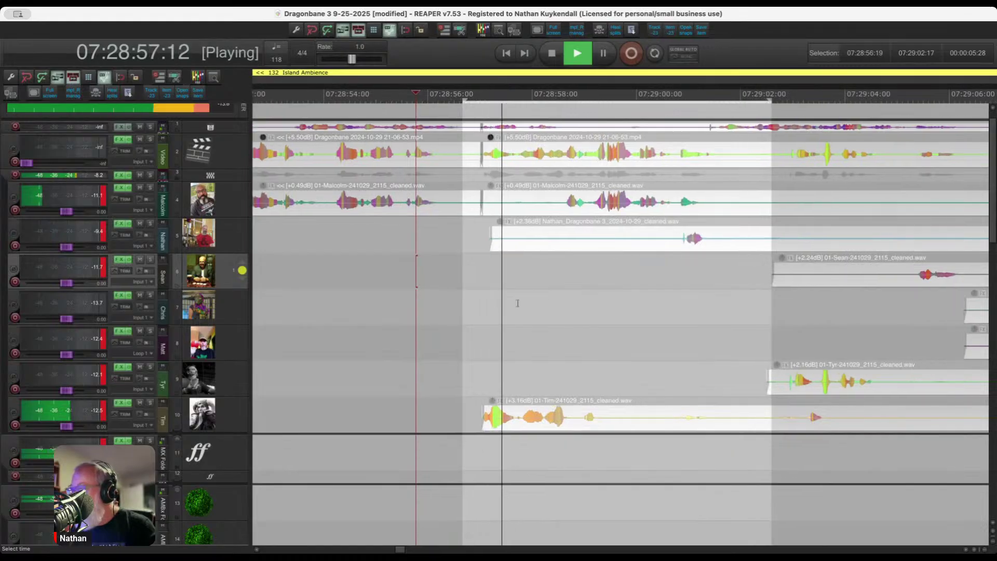
pyautogui.scroll(-2, 517, 303)
pyautogui.moveTo(452, 244); pyautogui.dragTo(623, 244)
pyautogui.scroll(3, 621, 265)
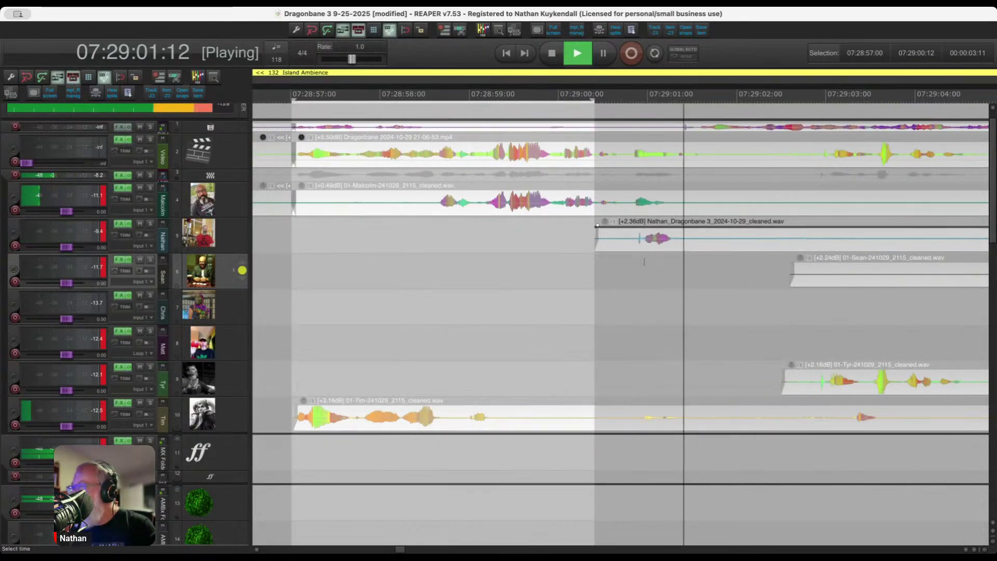
pyautogui.moveTo(565, 260); pyautogui.dragTo(897, 283)
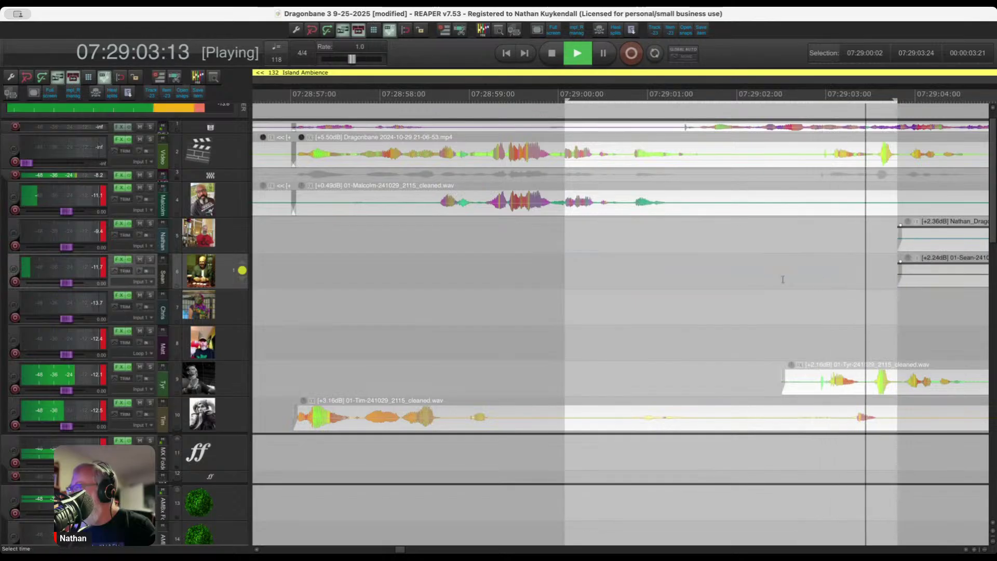
pyautogui.scroll(-2, 779, 278)
# Stop playback and cut the pause from 07:29:01:11 to 07:29:03:11 out of all tracks, closing the gap.
pyautogui.press('space')
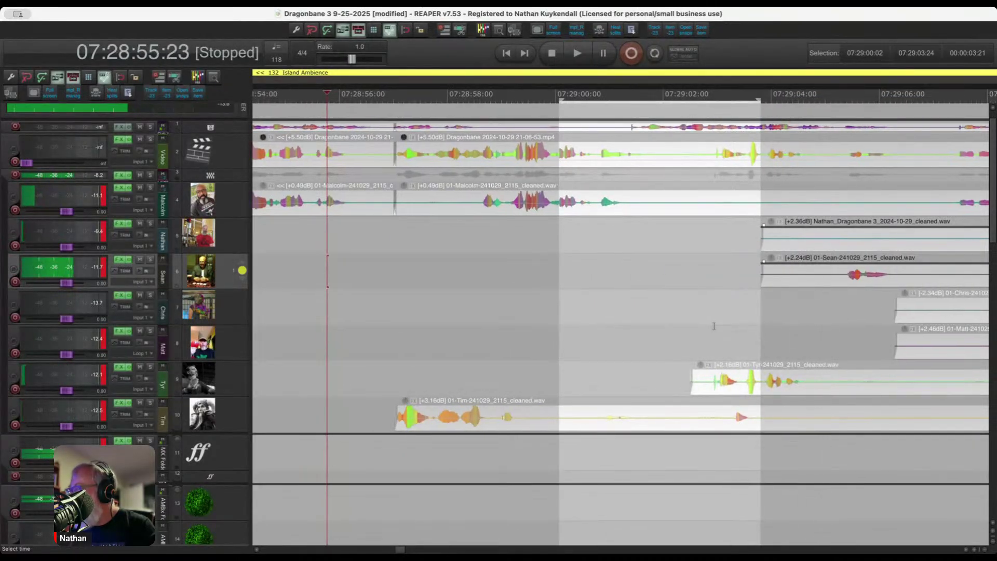
pyautogui.scroll(1, 713, 325)
pyautogui.moveTo(620, 262); pyautogui.dragTo(735, 384)
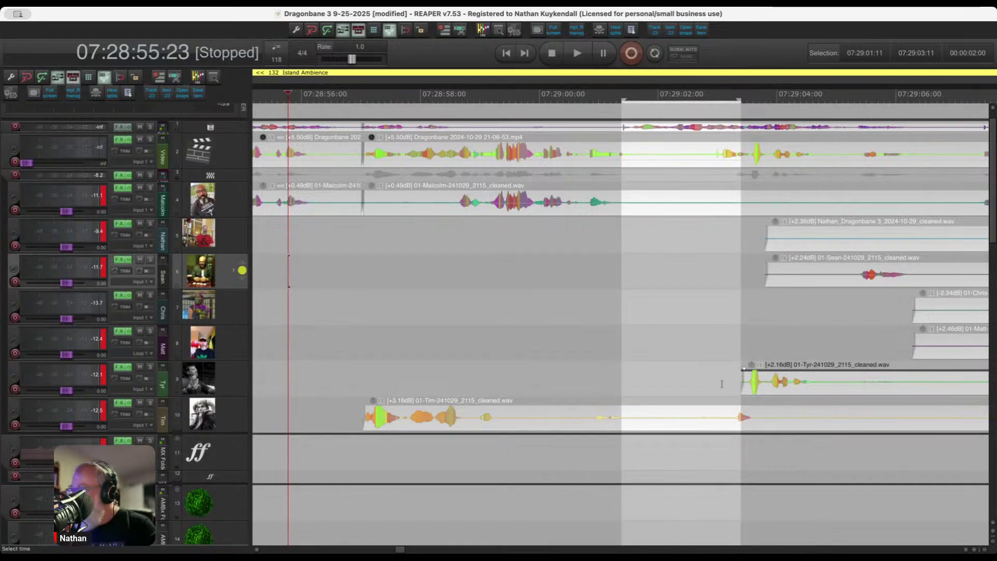
pyautogui.hotkey('ctrl', 'Delete')
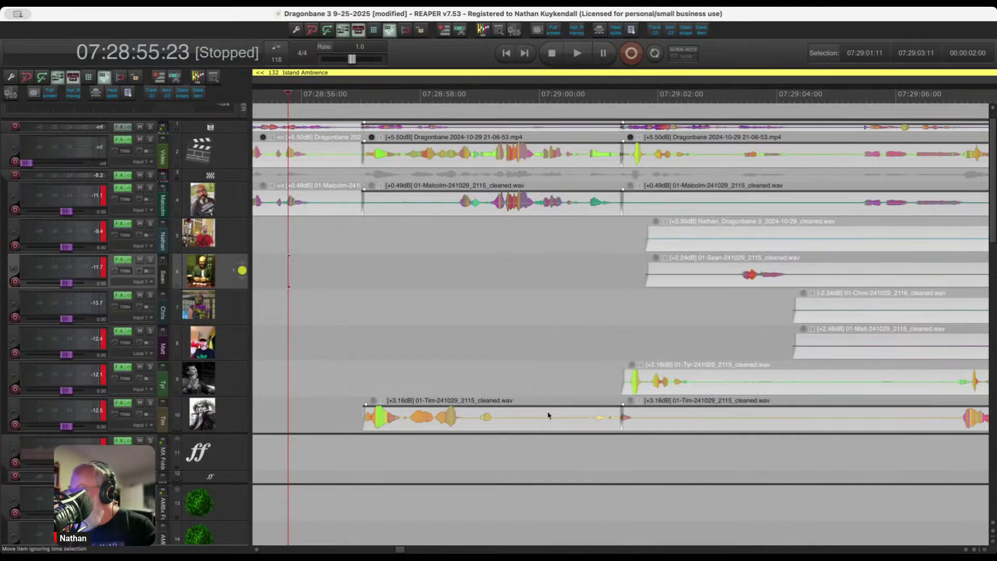
# Delete the track 10 audio from 07:28:59:27 to 07:29:06:29 and play back from just before that range.
pyautogui.moveTo(535, 418); pyautogui.dragTo(954, 422)
pyautogui.press('Delete')
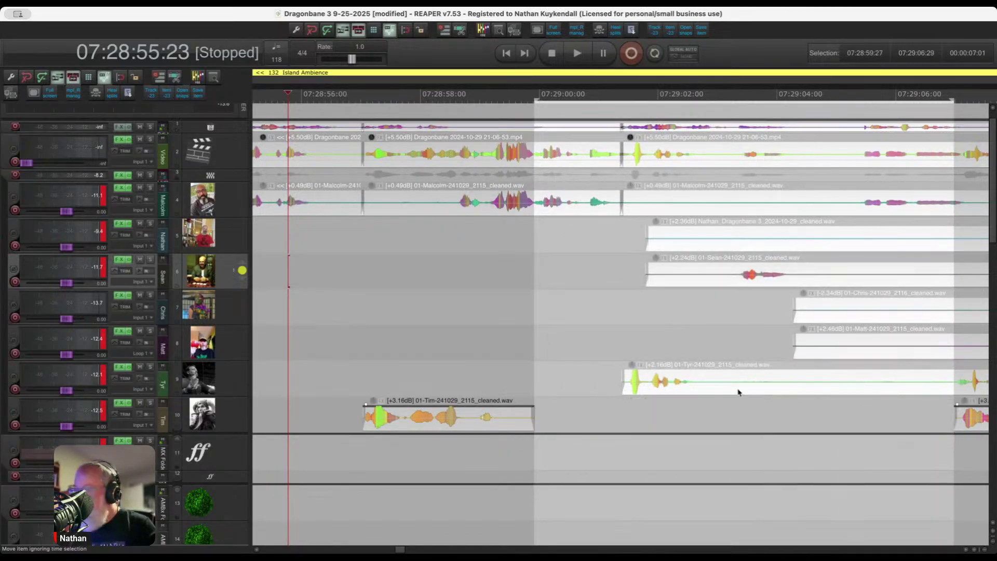
pyautogui.click(517, 318)
pyautogui.press('space')
# Stop playback and add a marker at 07:29:04:15, near the start of the track 7 and 8 clips.
pyautogui.scroll(-3, 644, 309)
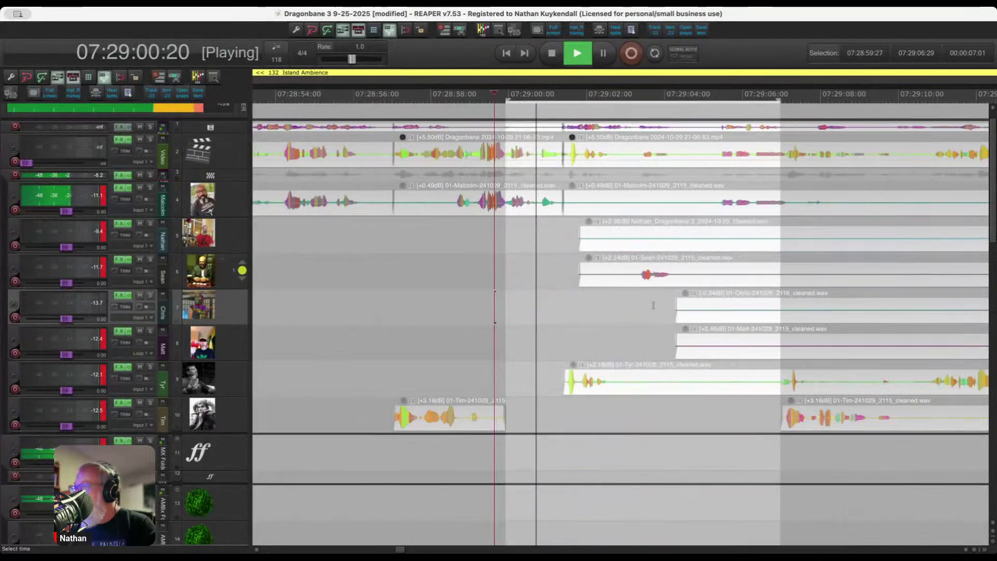
pyautogui.scroll(2, 628, 306)
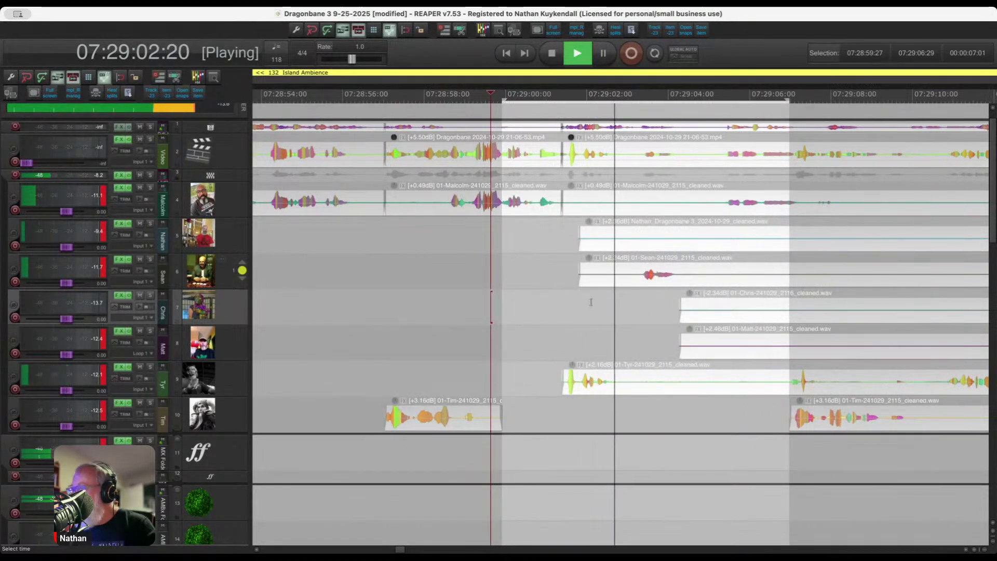
pyautogui.press('space')
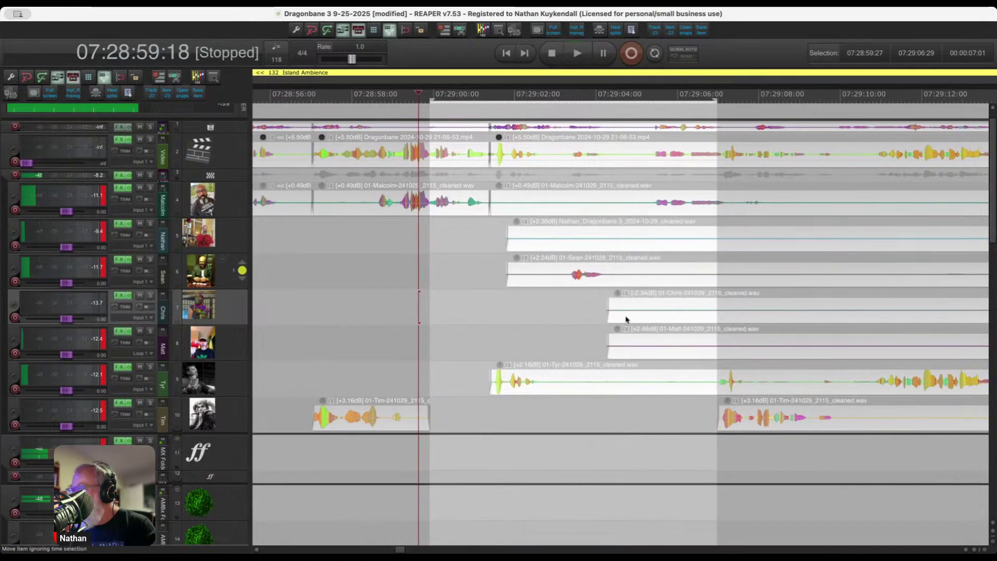
pyautogui.click(618, 308)
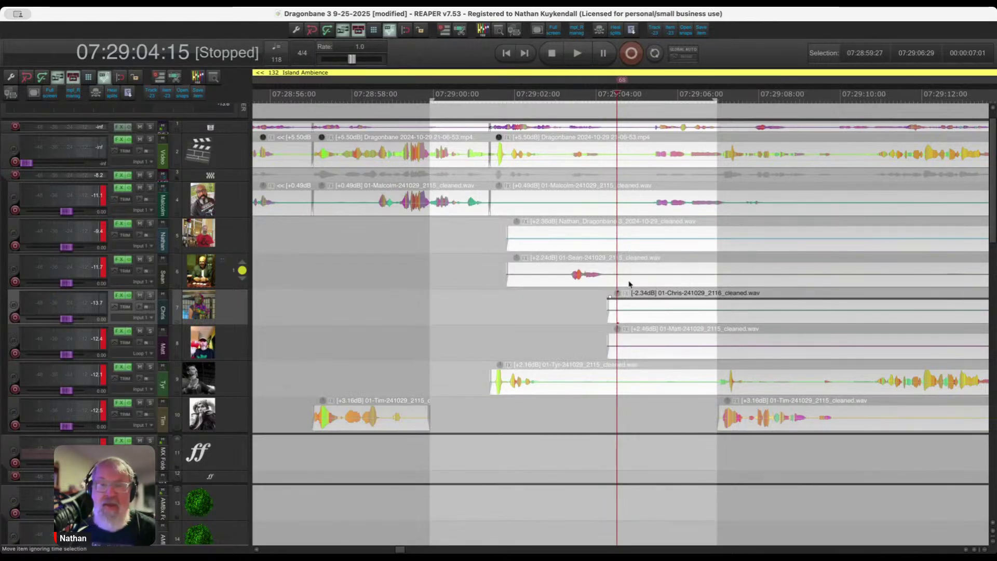
# Measure the edited range from 06:50:46:25 to 07:29:27:17 and the unedited range from there to 08:35:45:03 with time selections.
pyautogui.scroll(-15, 611, 275)
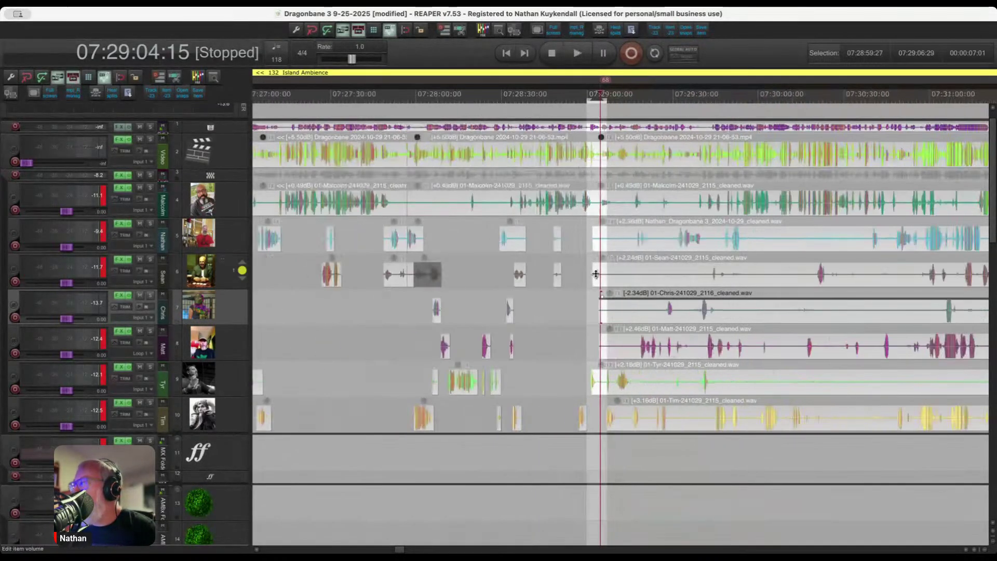
pyautogui.scroll(-6, 593, 278)
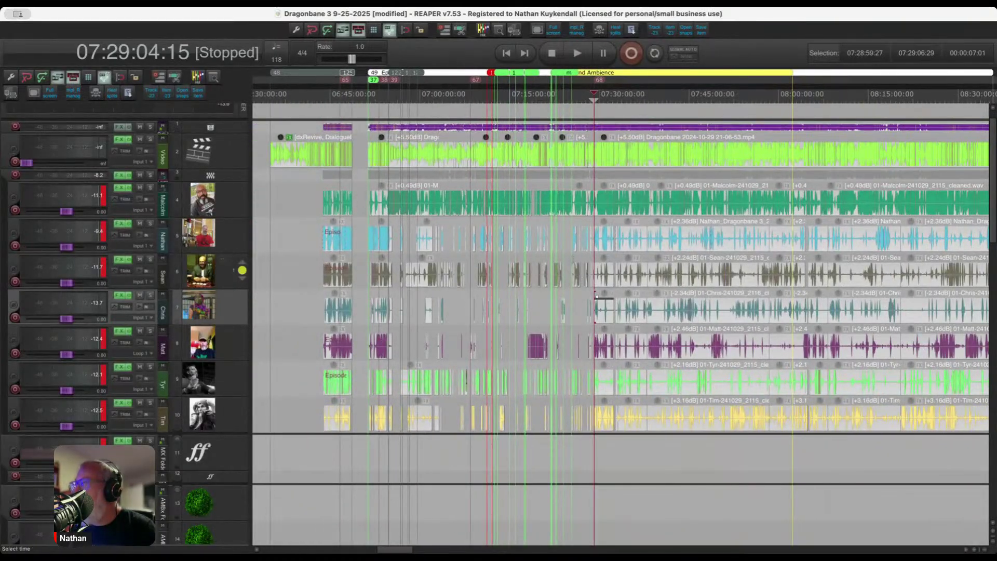
pyautogui.moveTo(365, 203); pyautogui.dragTo(595, 211)
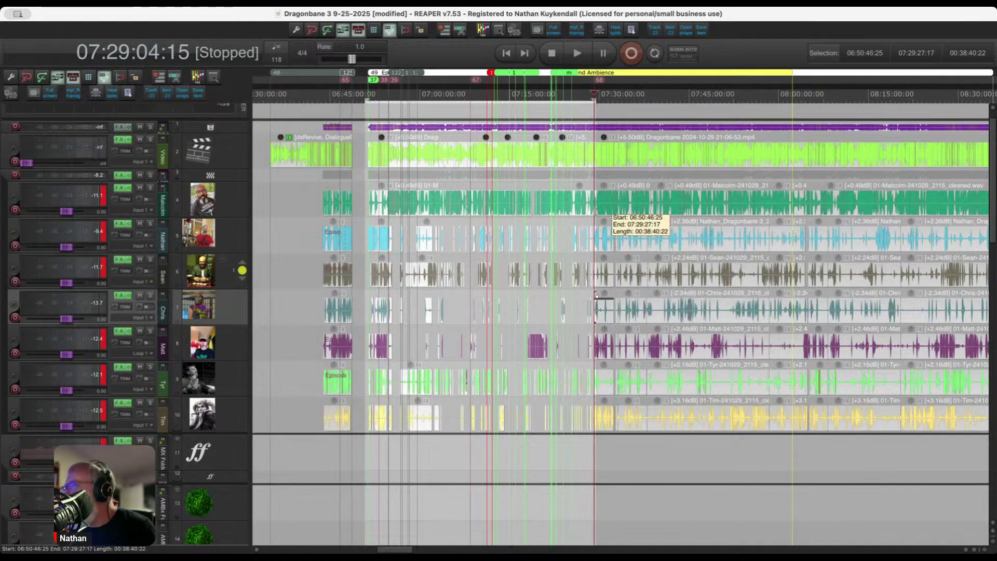
pyautogui.scroll(-3, 446, 408)
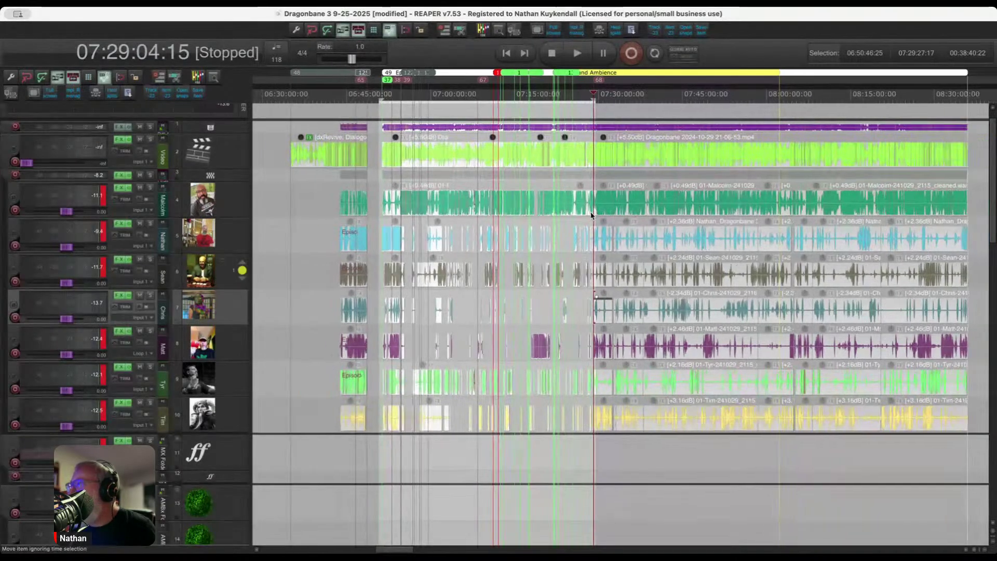
pyautogui.moveTo(593, 431); pyautogui.dragTo(885, 432)
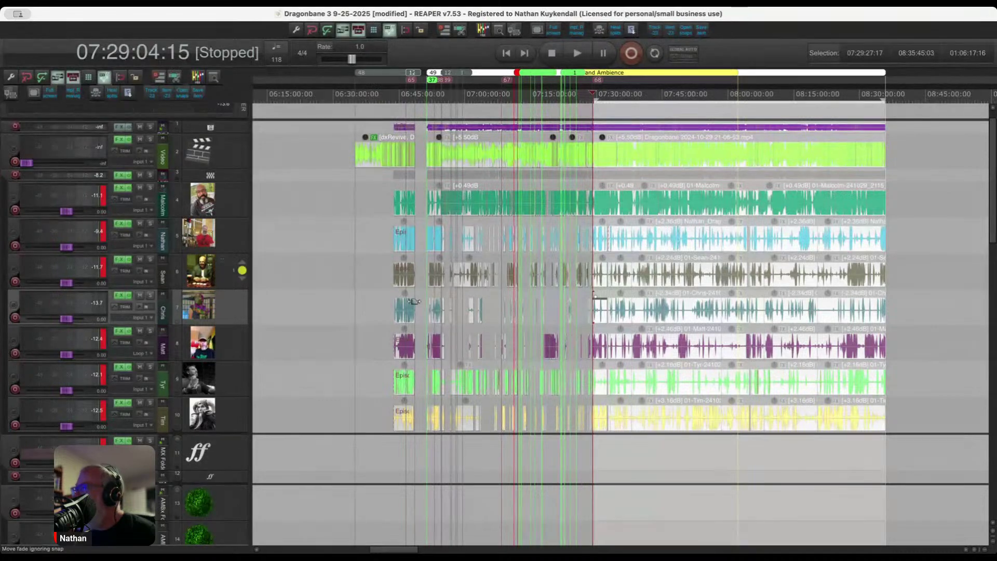
# Examine the Episode 43 timeline, comparing the cleaned-up clips before the edit cursor with the unedited audio after it.
pyautogui.scroll(8, 859, 321)
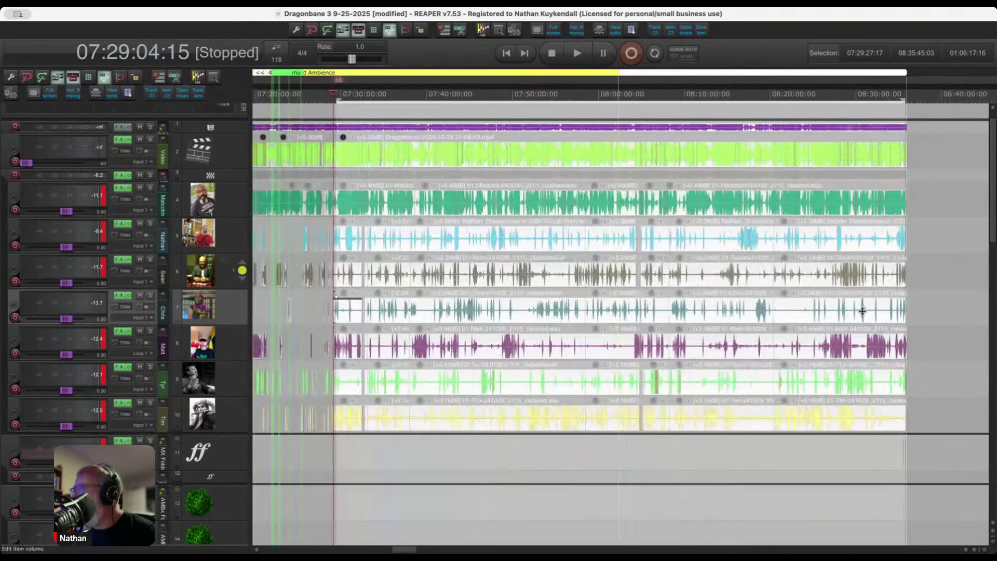
pyautogui.scroll(-6, 860, 310)
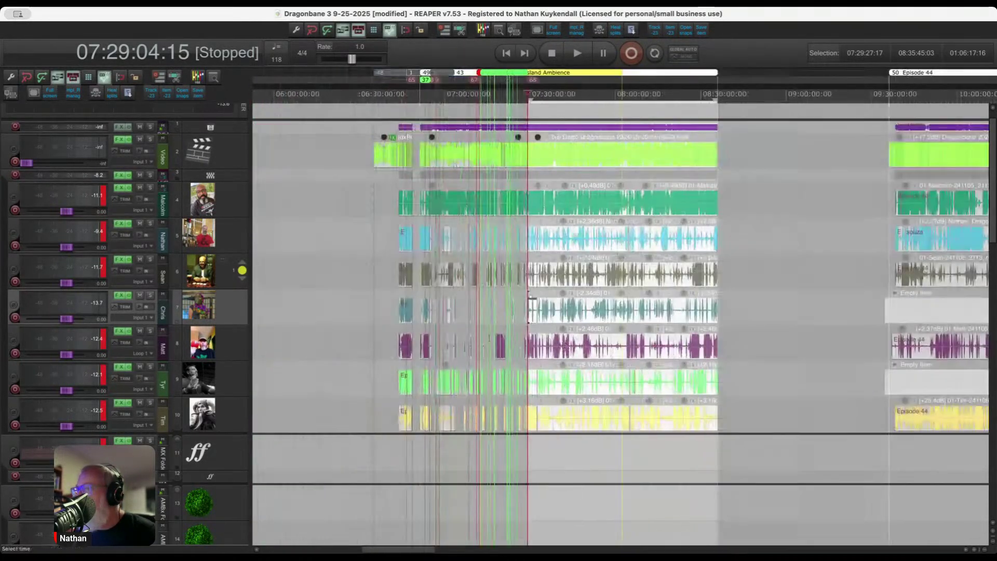
pyautogui.scroll(10, 364, 319)
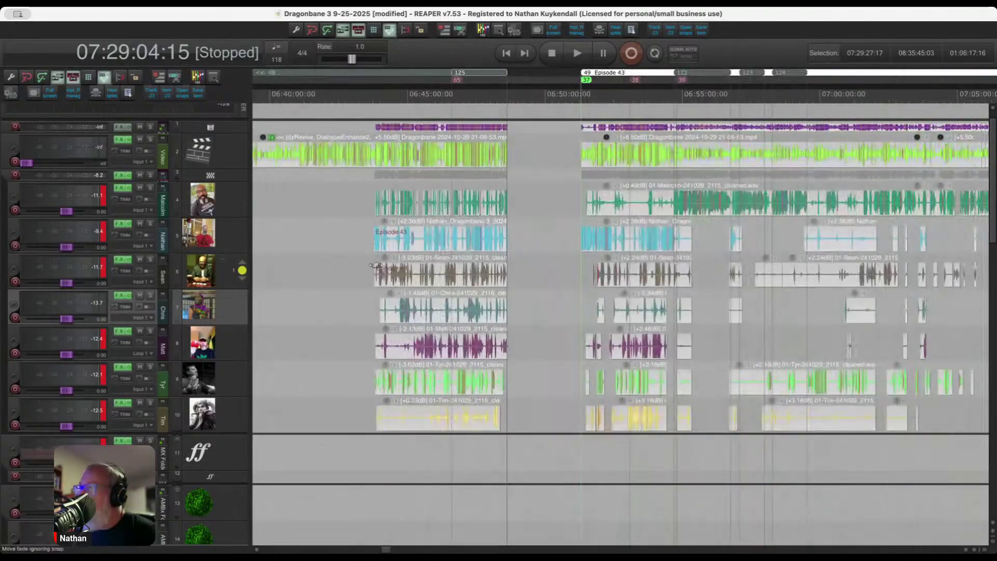
pyautogui.scroll(3, 395, 269)
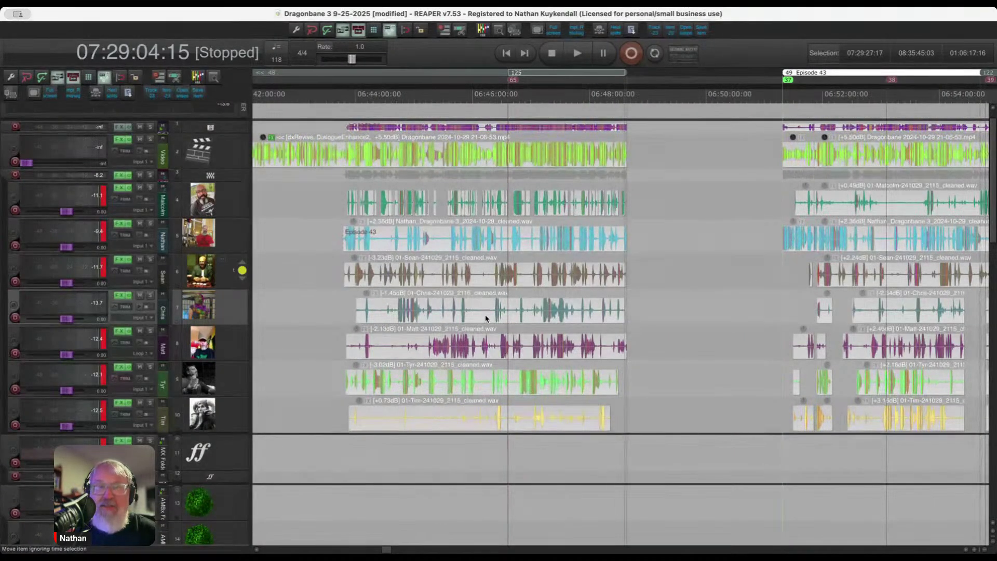
pyautogui.scroll(-14, 487, 319)
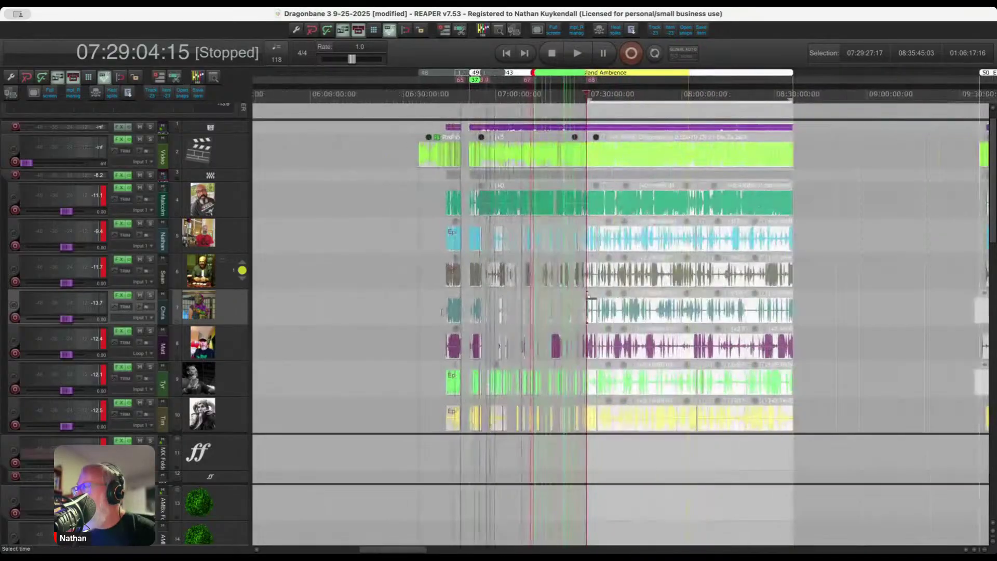
pyautogui.scroll(10, 532, 310)
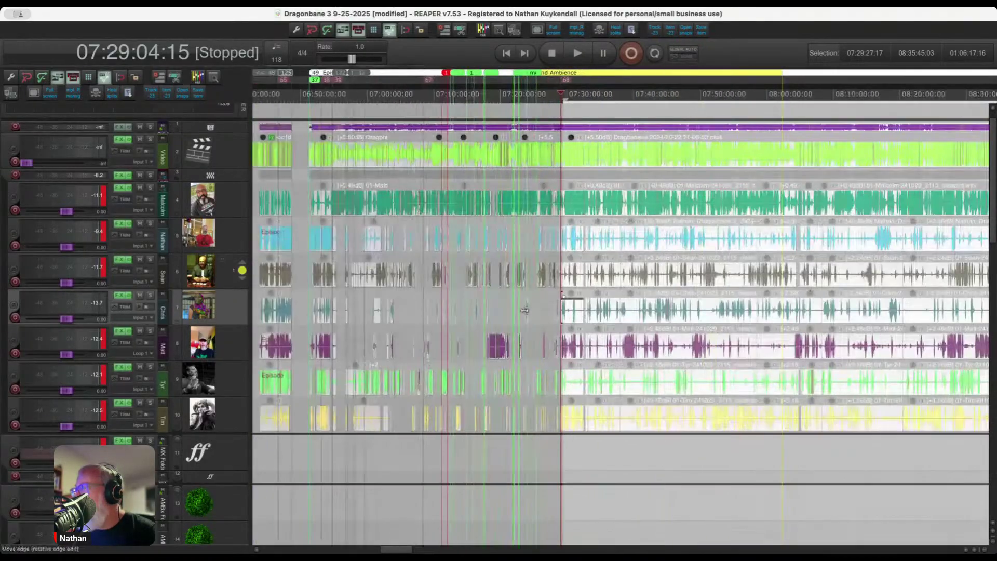
pyautogui.scroll(4, 552, 315)
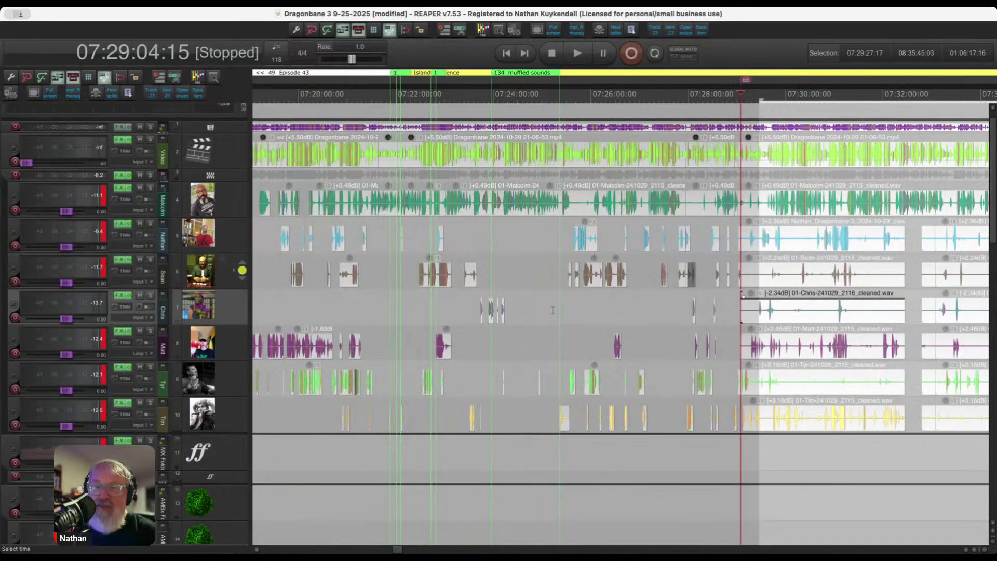
pyautogui.scroll(-5, 551, 310)
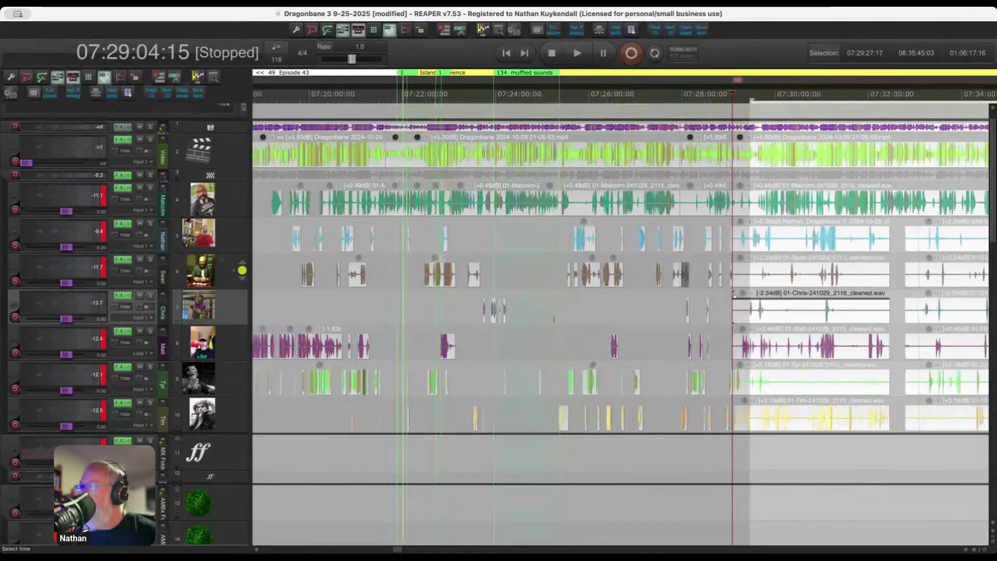
pyautogui.scroll(12, 551, 310)
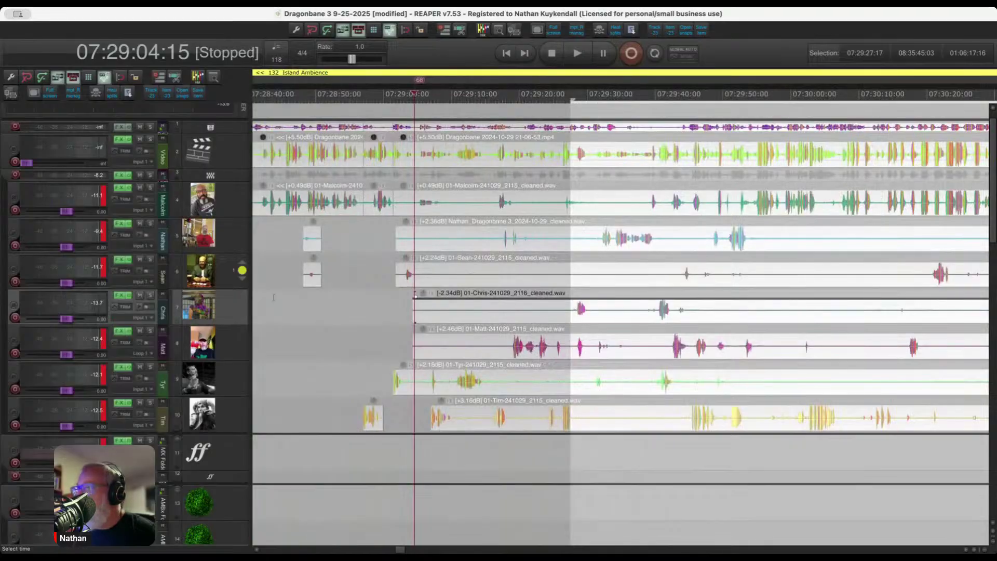
pyautogui.scroll(1, 231, 300)
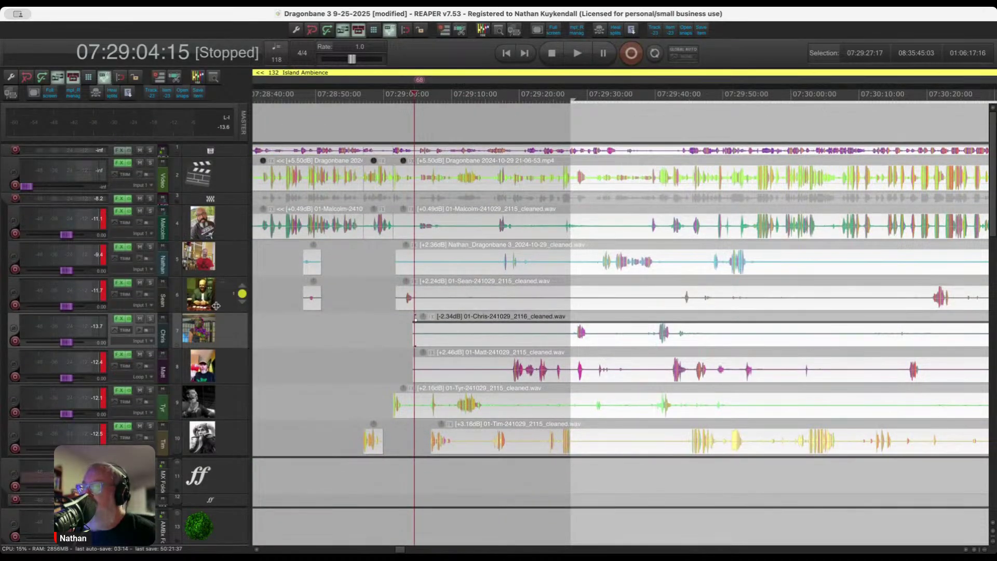